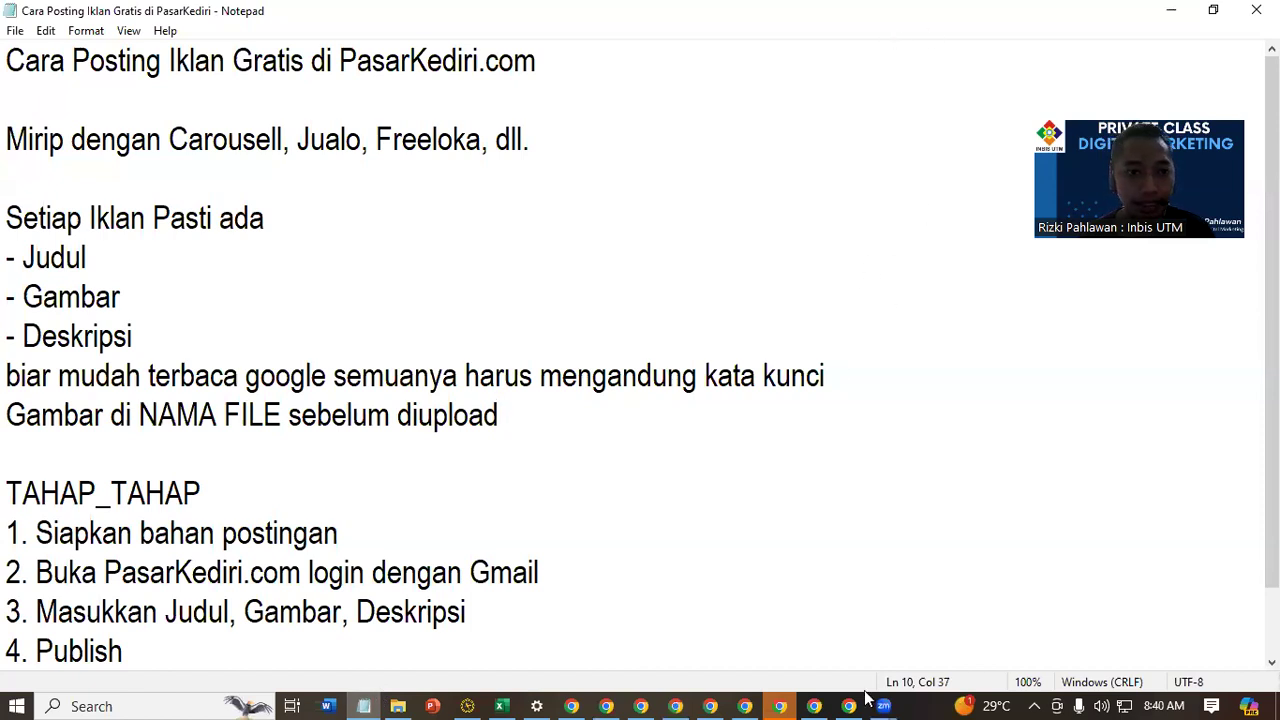
# Review the notes on posting free PasarKediri.com ads, highlighting the comparable sites, the required ad elements and the keyword rule
pyautogui.click(610, 141)
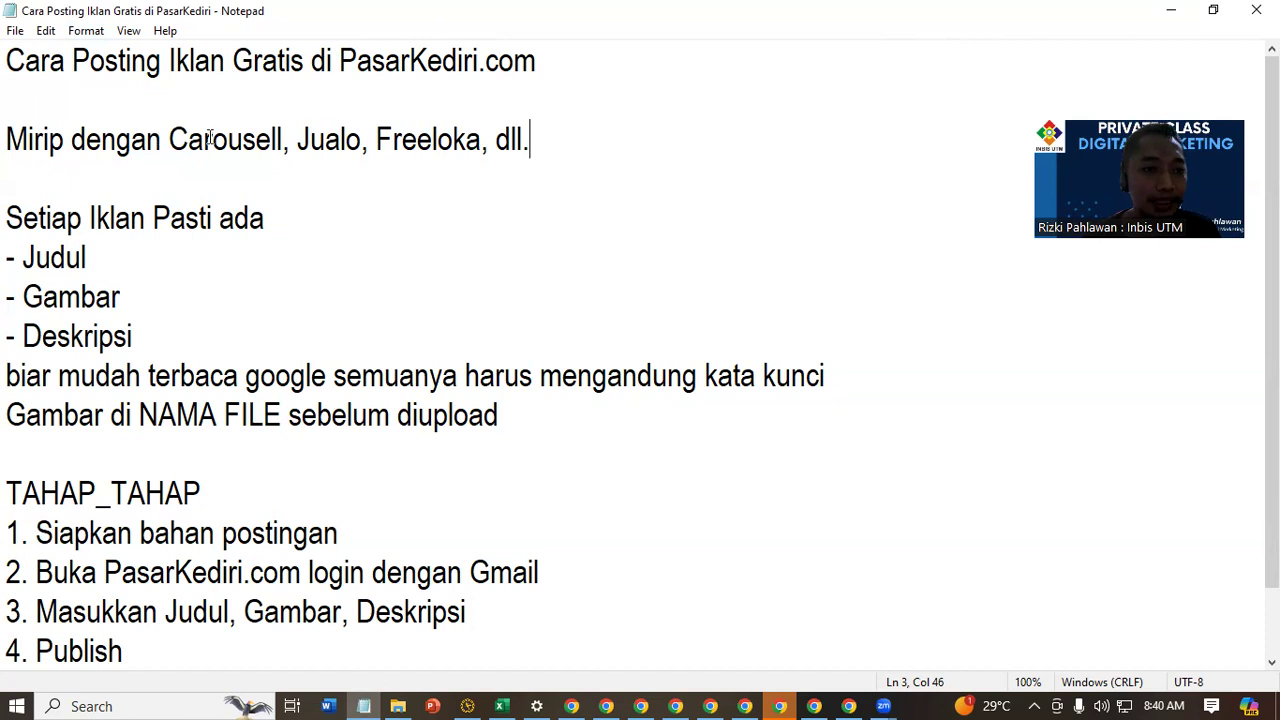
pyautogui.moveTo(212, 140); pyautogui.dragTo(300, 141)
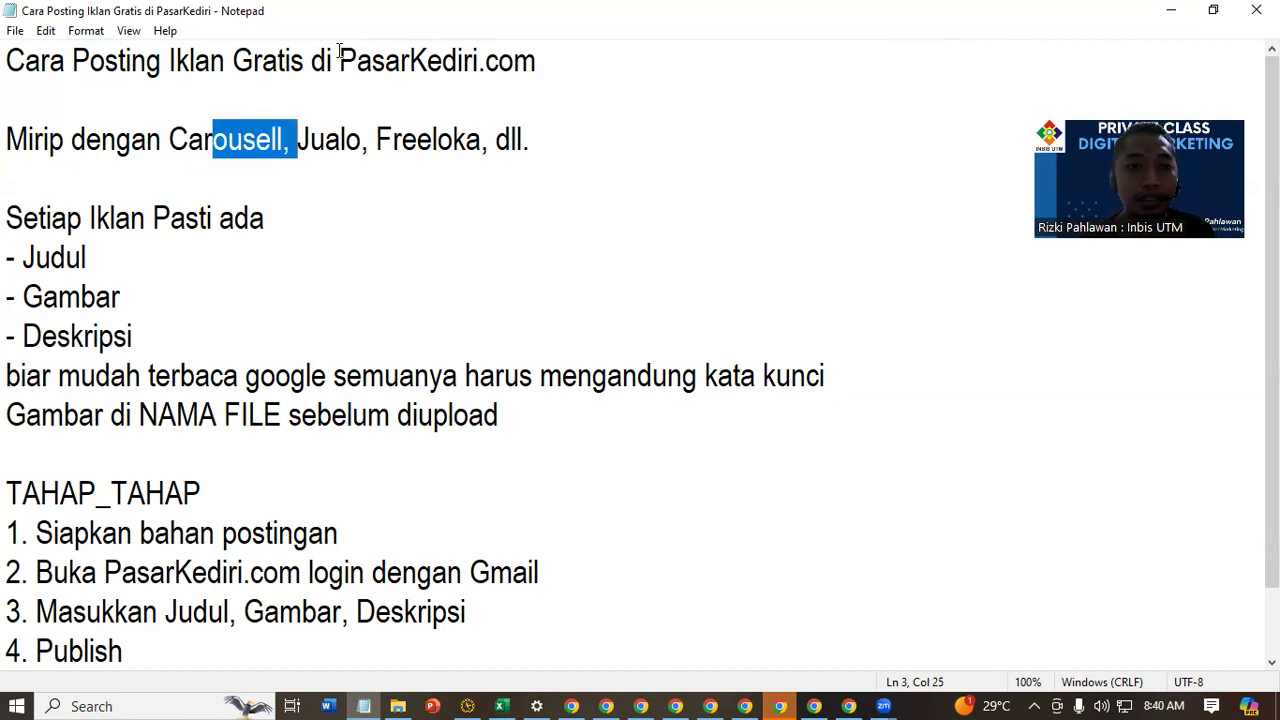
pyautogui.moveTo(340, 51); pyautogui.dragTo(822, 82)
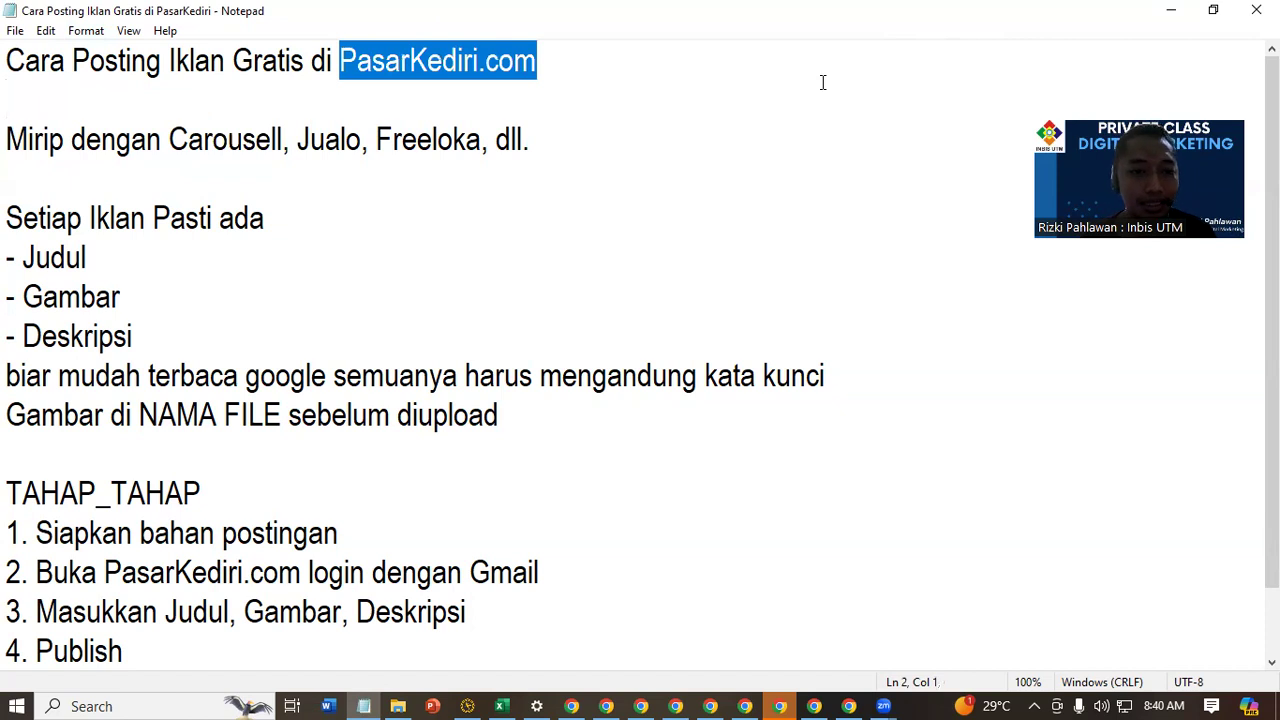
pyautogui.click(491, 189)
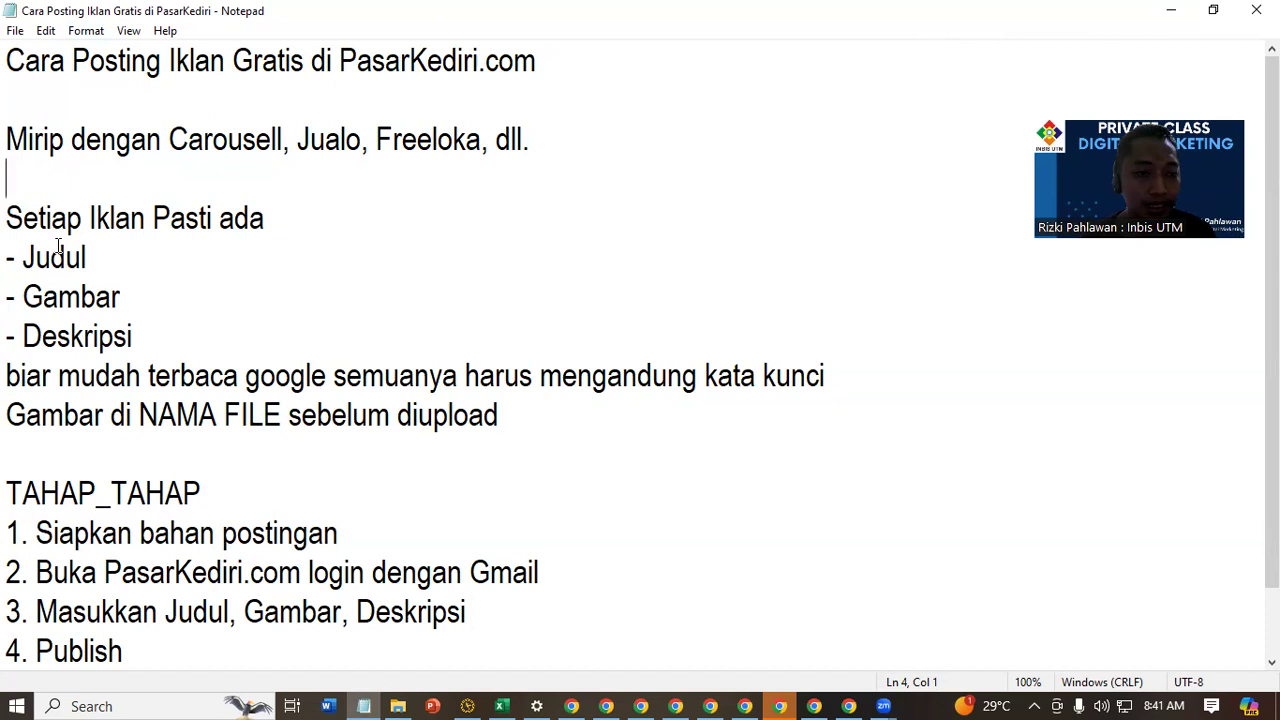
pyautogui.moveTo(9, 262); pyautogui.dragTo(225, 245)
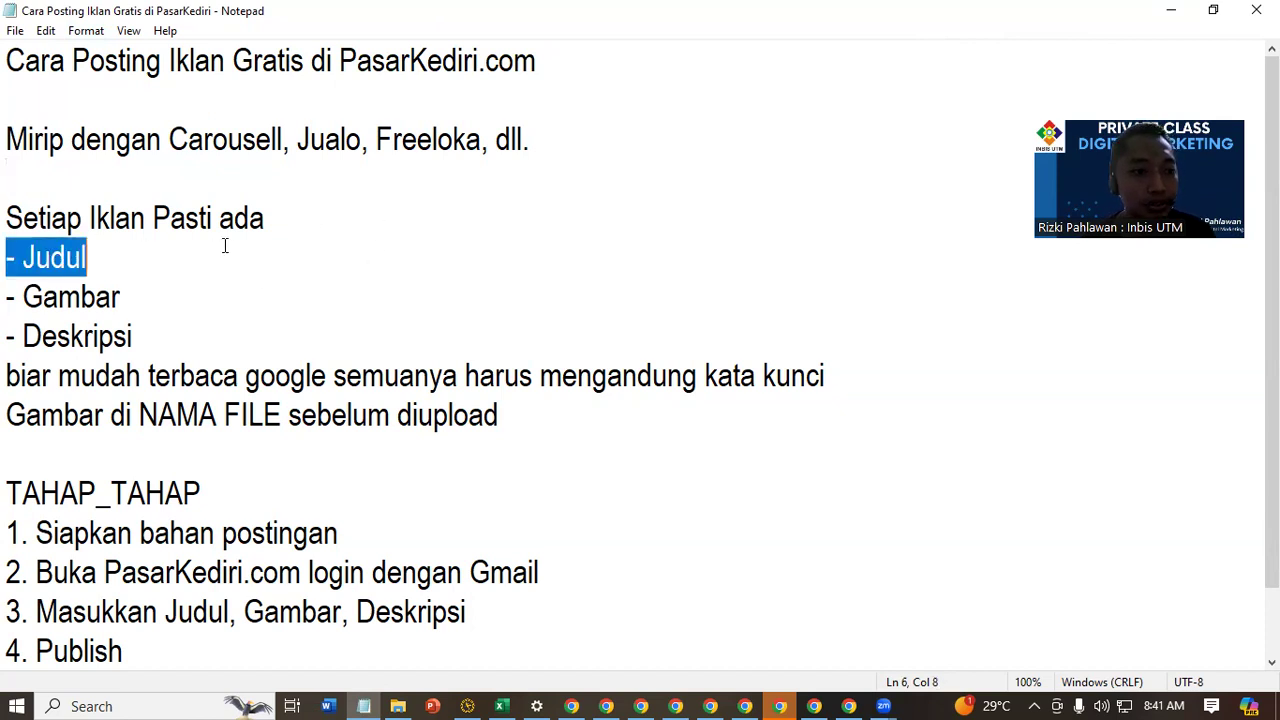
pyautogui.moveTo(9, 305); pyautogui.dragTo(414, 294)
pyautogui.moveTo(170, 340); pyautogui.dragTo(8, 258)
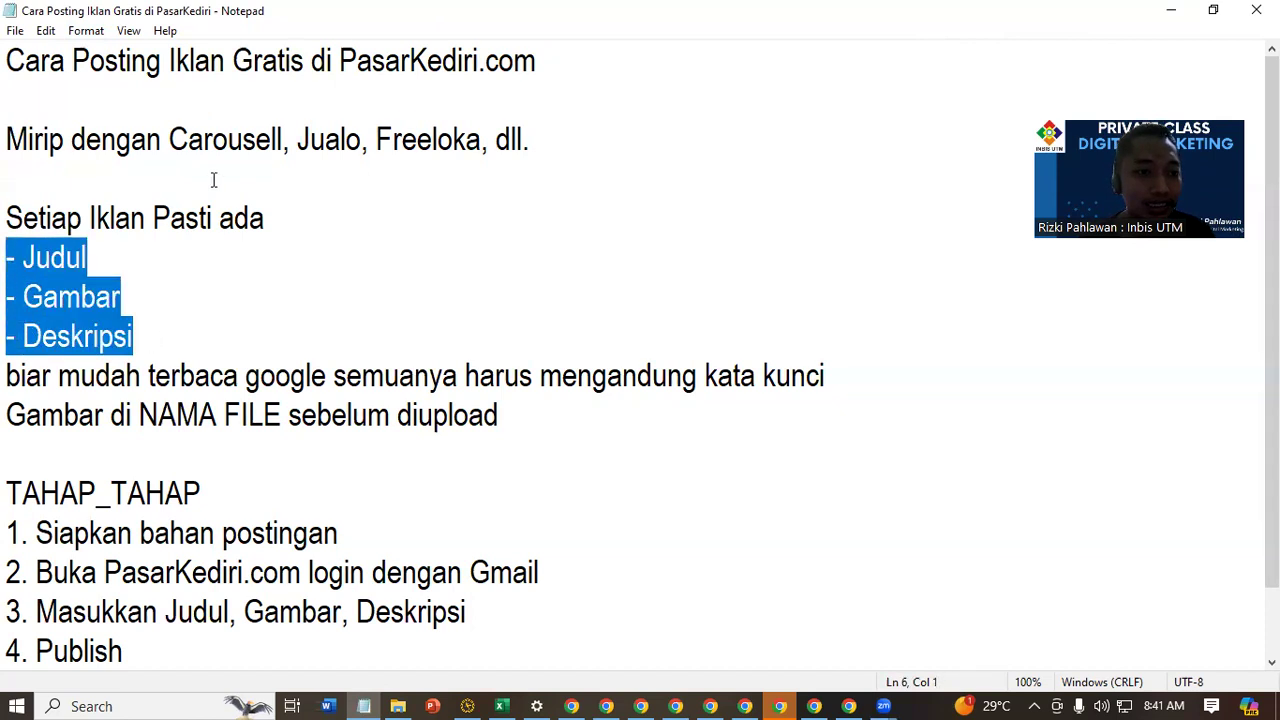
pyautogui.moveTo(167, 157); pyautogui.dragTo(671, 125)
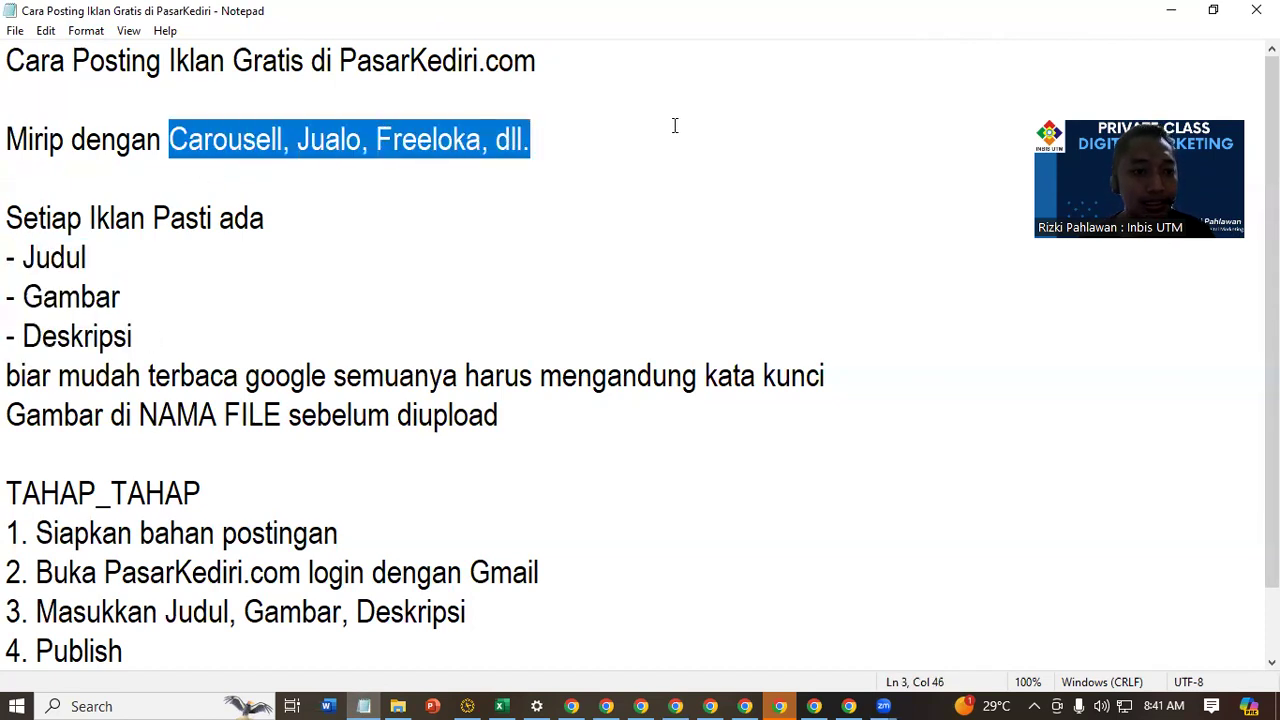
pyautogui.moveTo(19, 378); pyautogui.dragTo(831, 380)
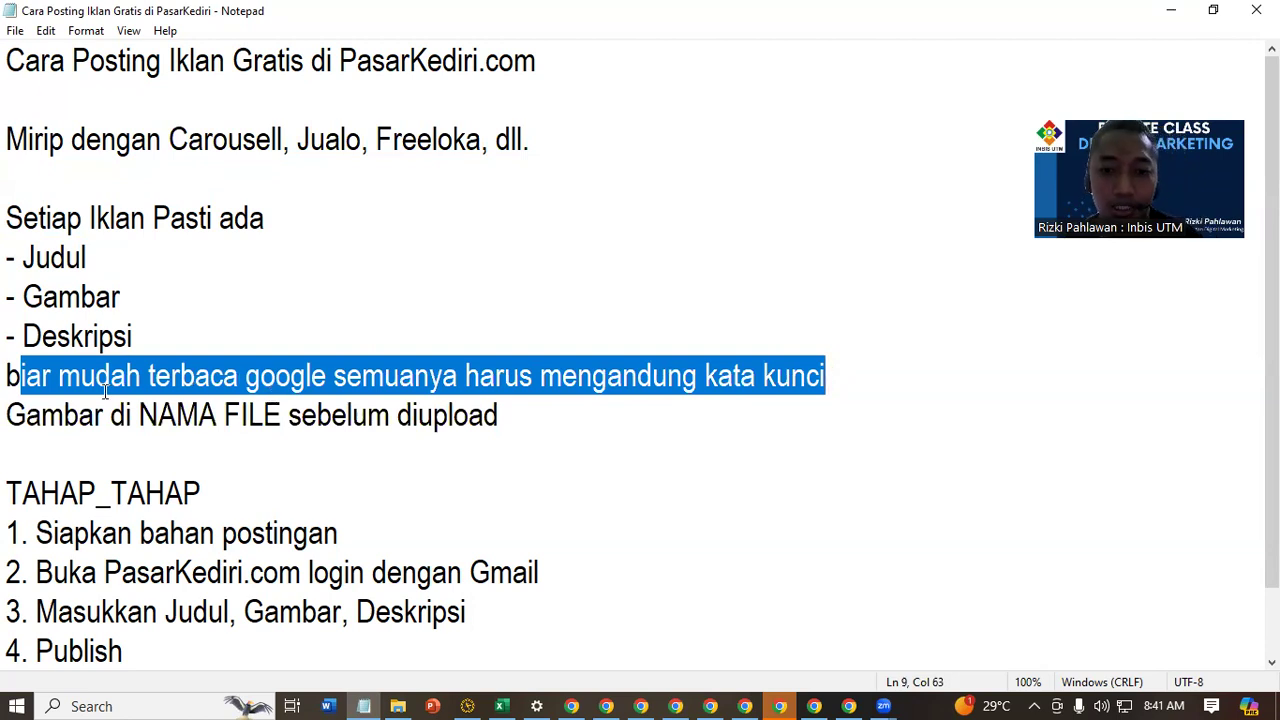
pyautogui.moveTo(130, 394); pyautogui.dragTo(358, 426)
pyautogui.click(432, 458)
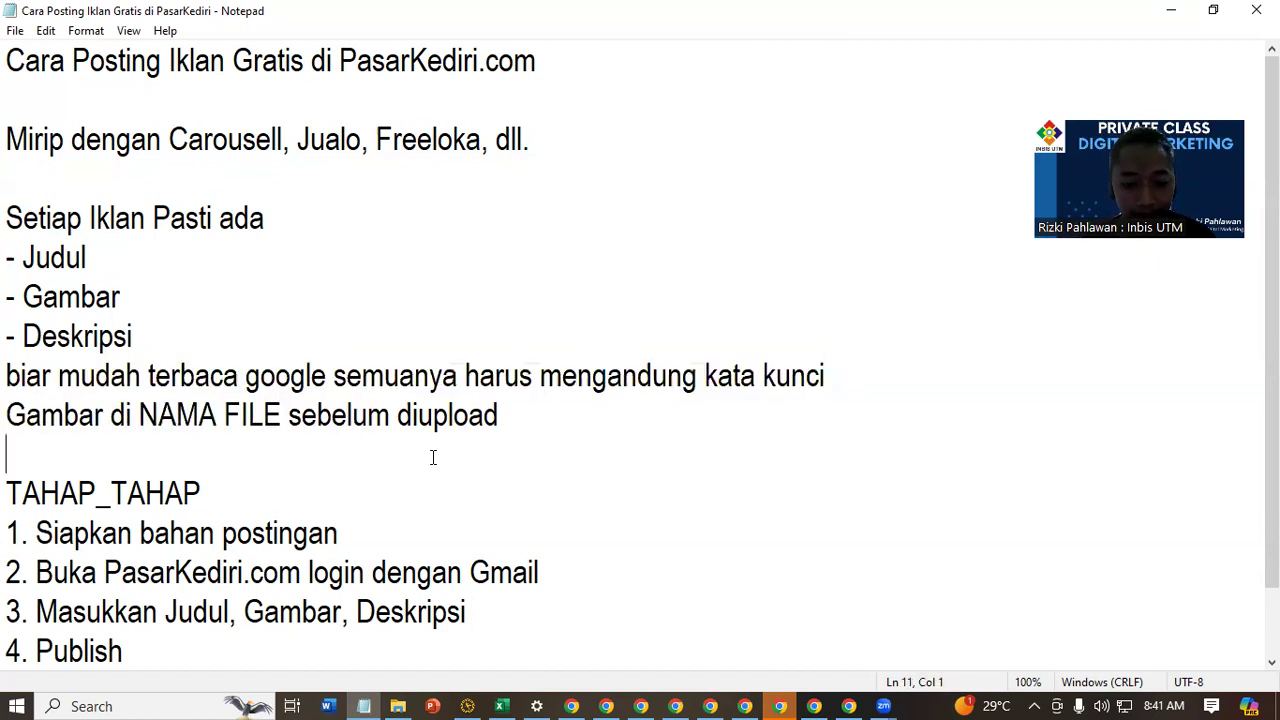
# Switch to Chrome and examine the Google results for the frozen chicken supplier search, enlarged to 125%
pyautogui.click(843, 700)
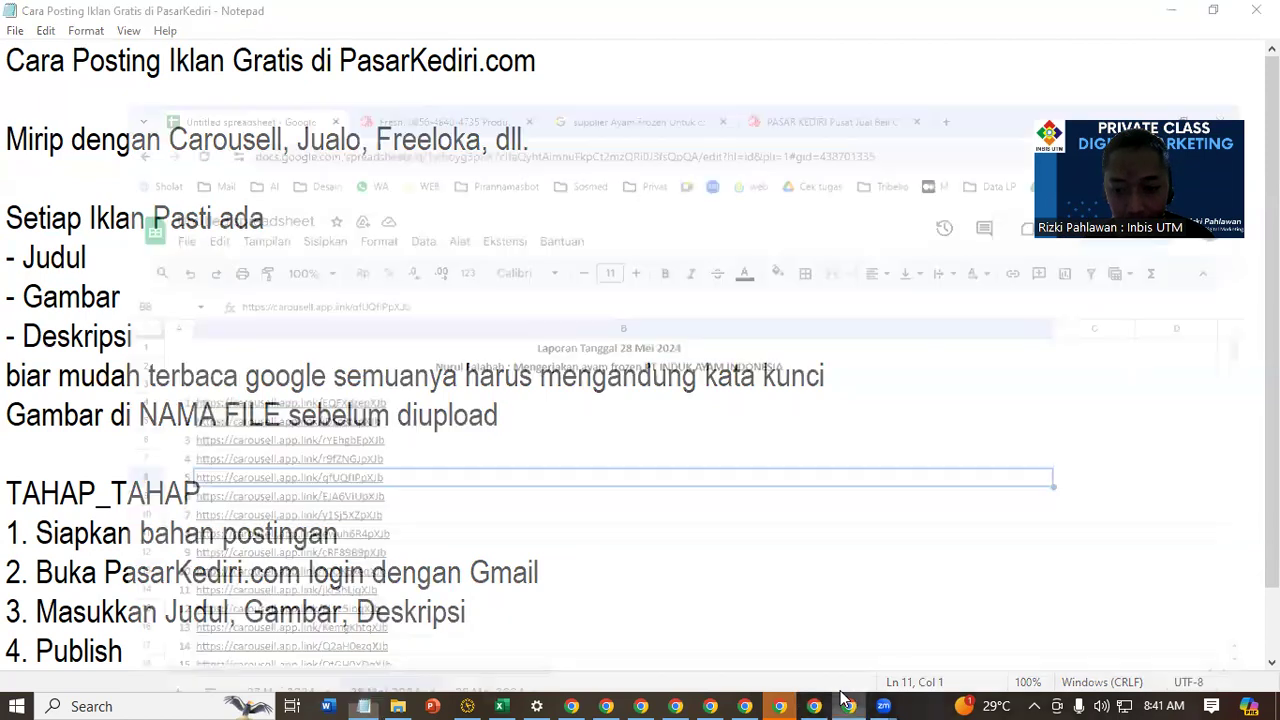
pyautogui.click(848, 703)
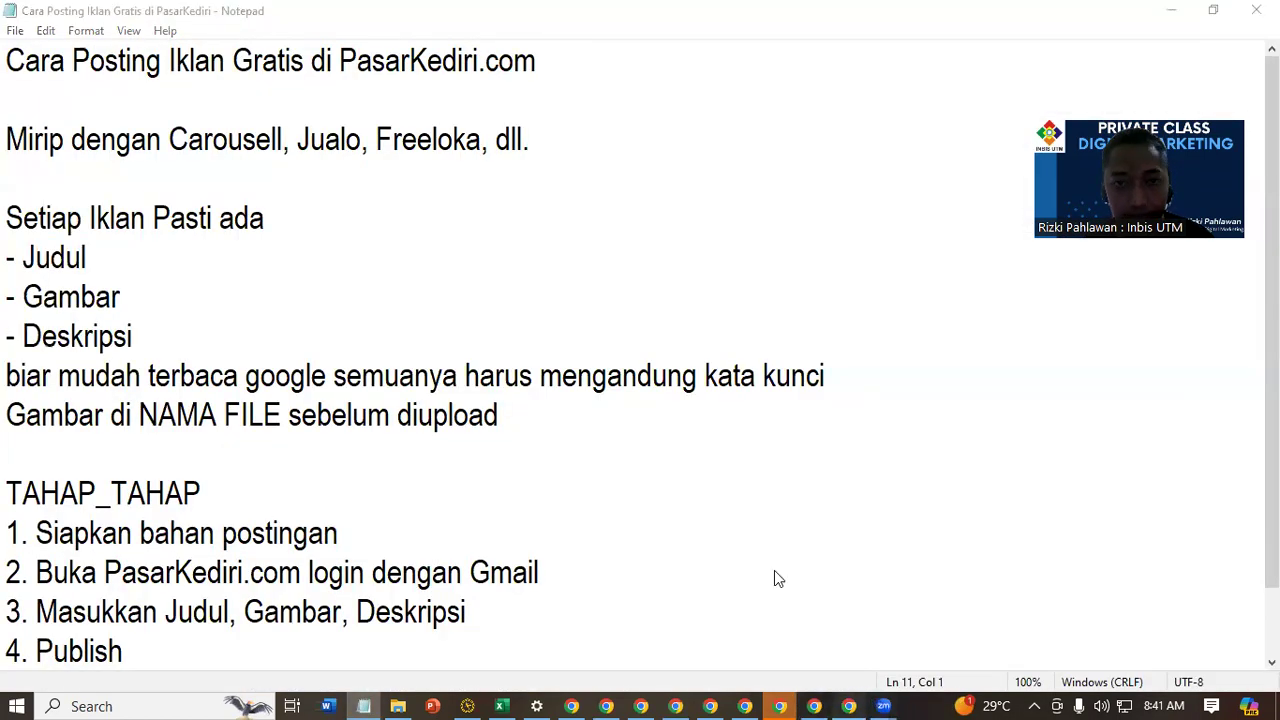
pyautogui.click(849, 700)
pyautogui.click(565, 16)
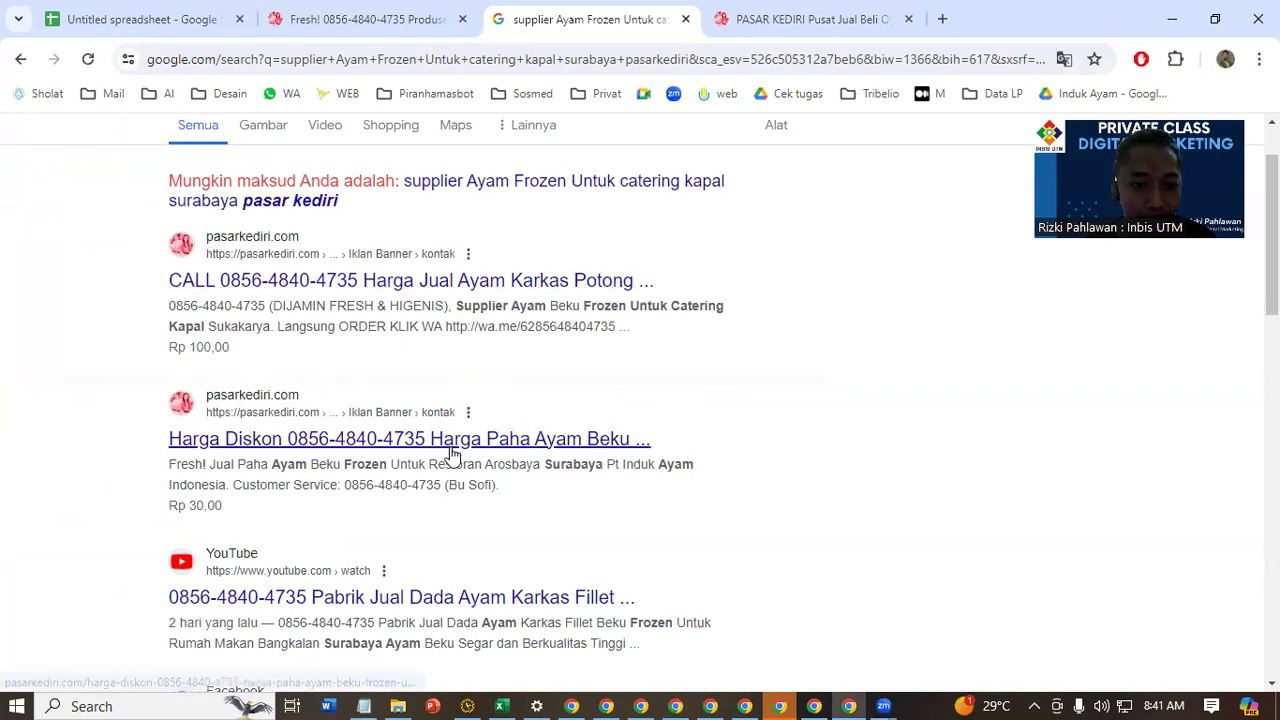
pyautogui.hotkey('ctrl', '+')
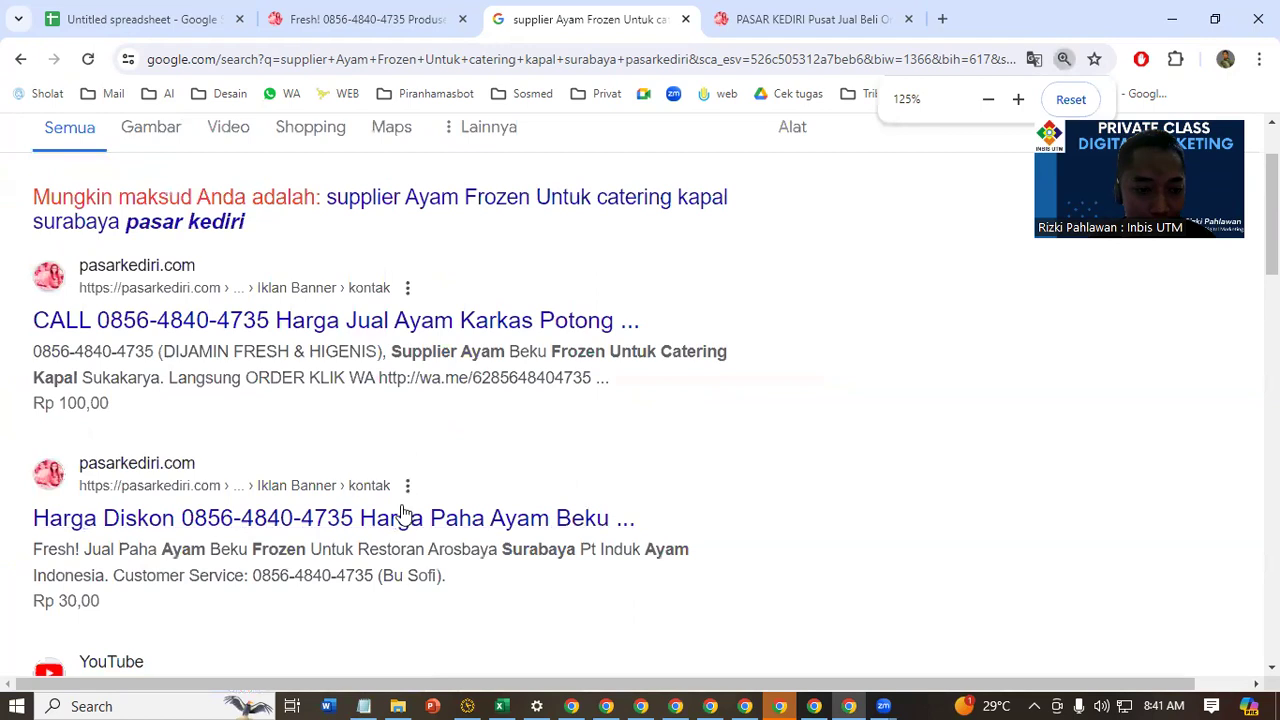
pyautogui.scroll(1, 486, 366)
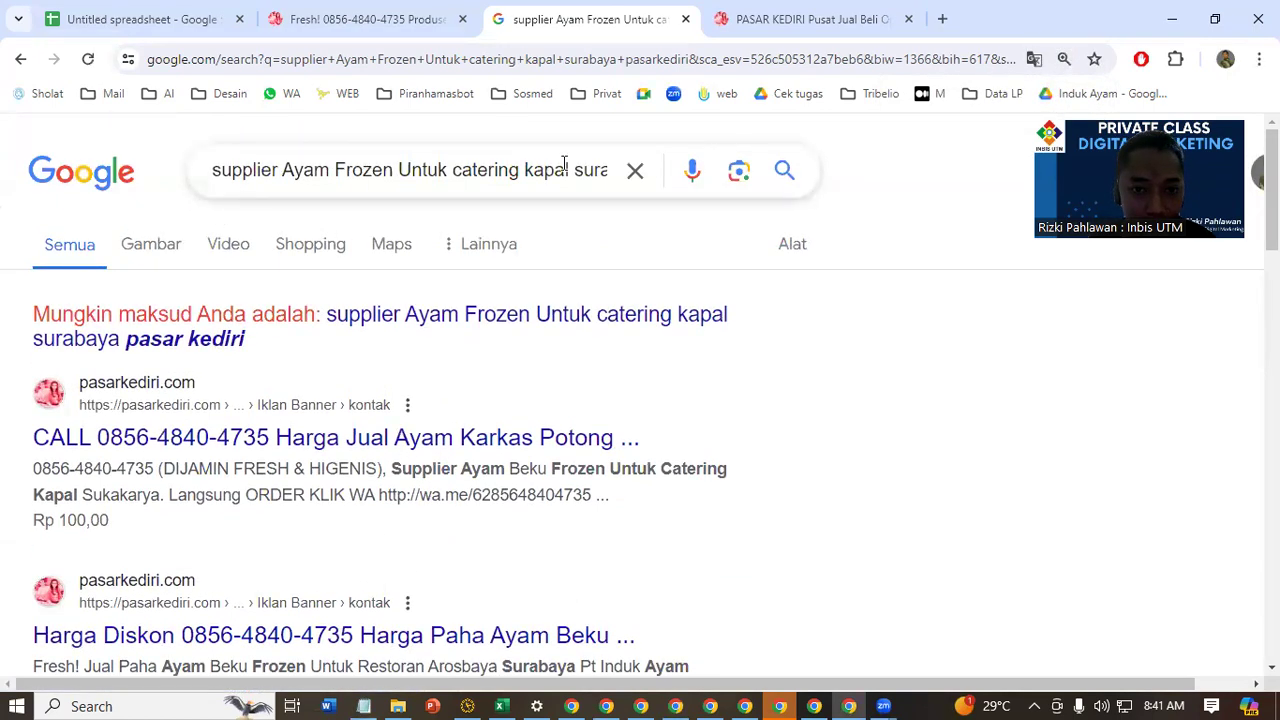
pyautogui.scroll(-3, 491, 371)
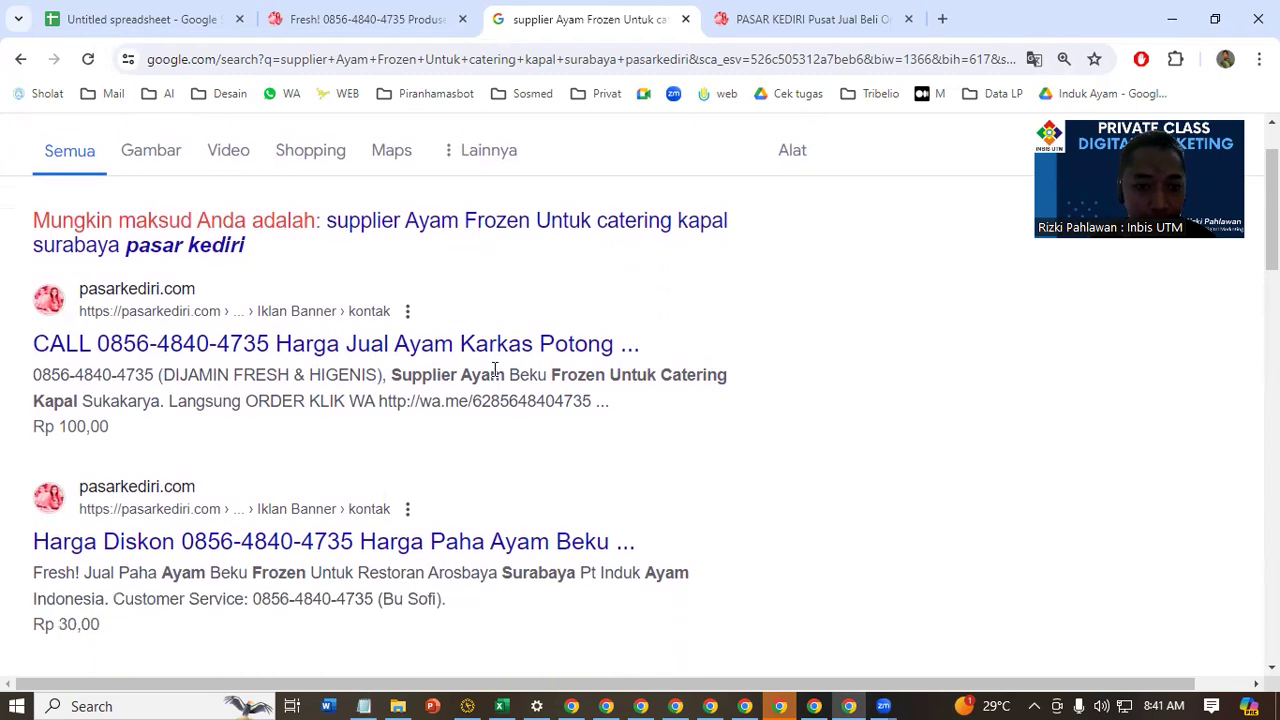
pyautogui.scroll(1, 447, 368)
pyautogui.scroll(1, 447, 368)
# Open the first pasarkediri.com search result in a new tab and bring that tab to the front
pyautogui.rightClick(306, 255)
pyautogui.press('Escape')
pyautogui.middleClick(313, 260)
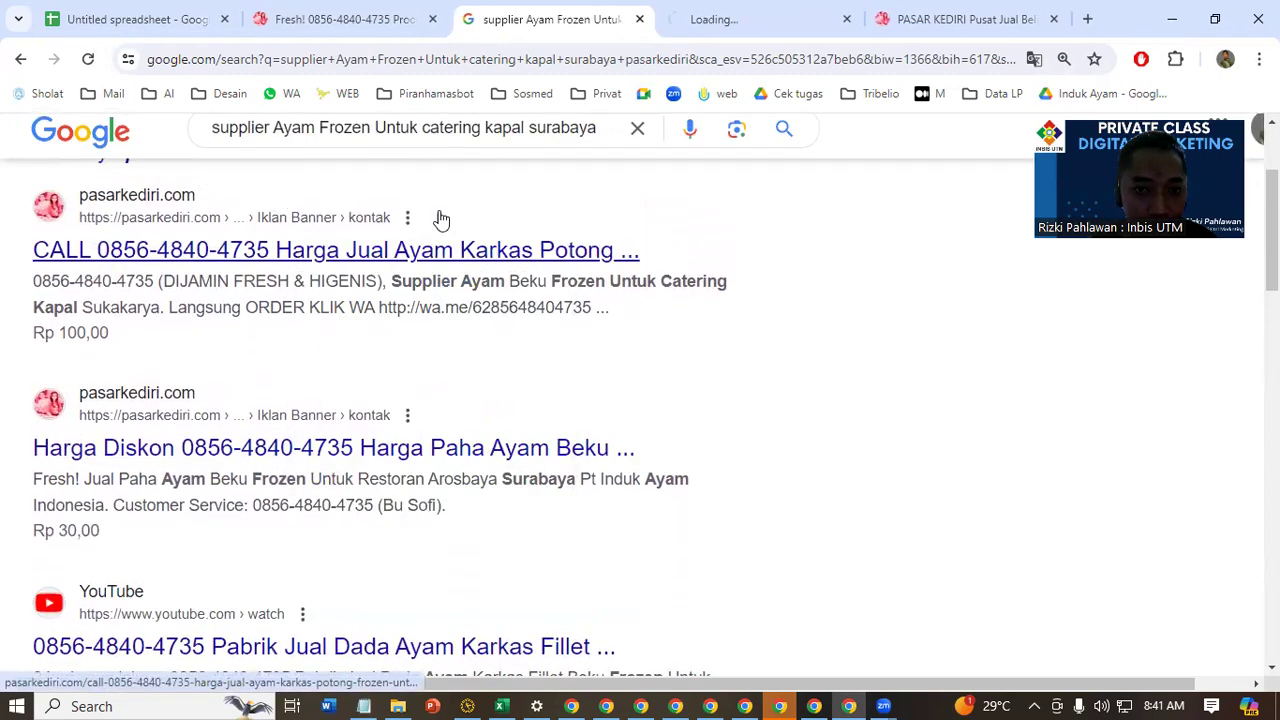
pyautogui.click(755, 14)
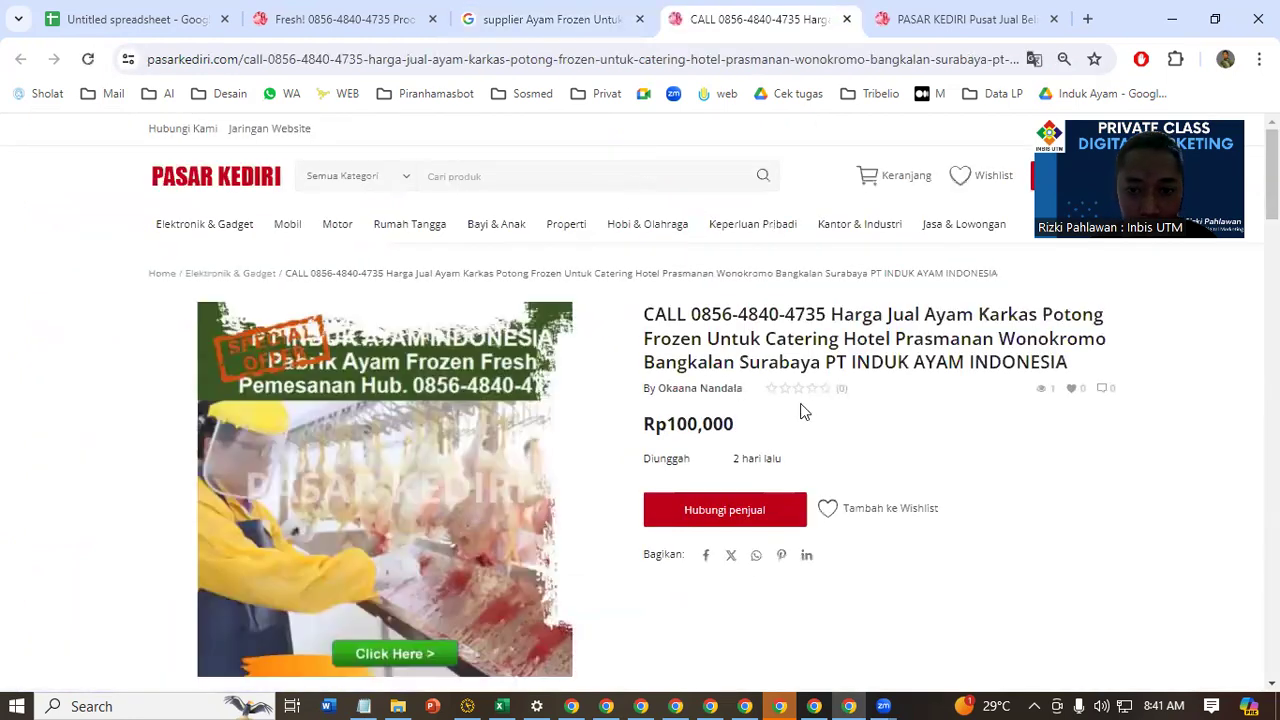
# Examine how the keywords are used in the listing's title, web address, image and description
pyautogui.moveTo(884, 318); pyautogui.dragTo(973, 318)
pyautogui.moveTo(755, 337); pyautogui.dragTo(832, 339)
pyautogui.moveTo(748, 362); pyautogui.dragTo(812, 362)
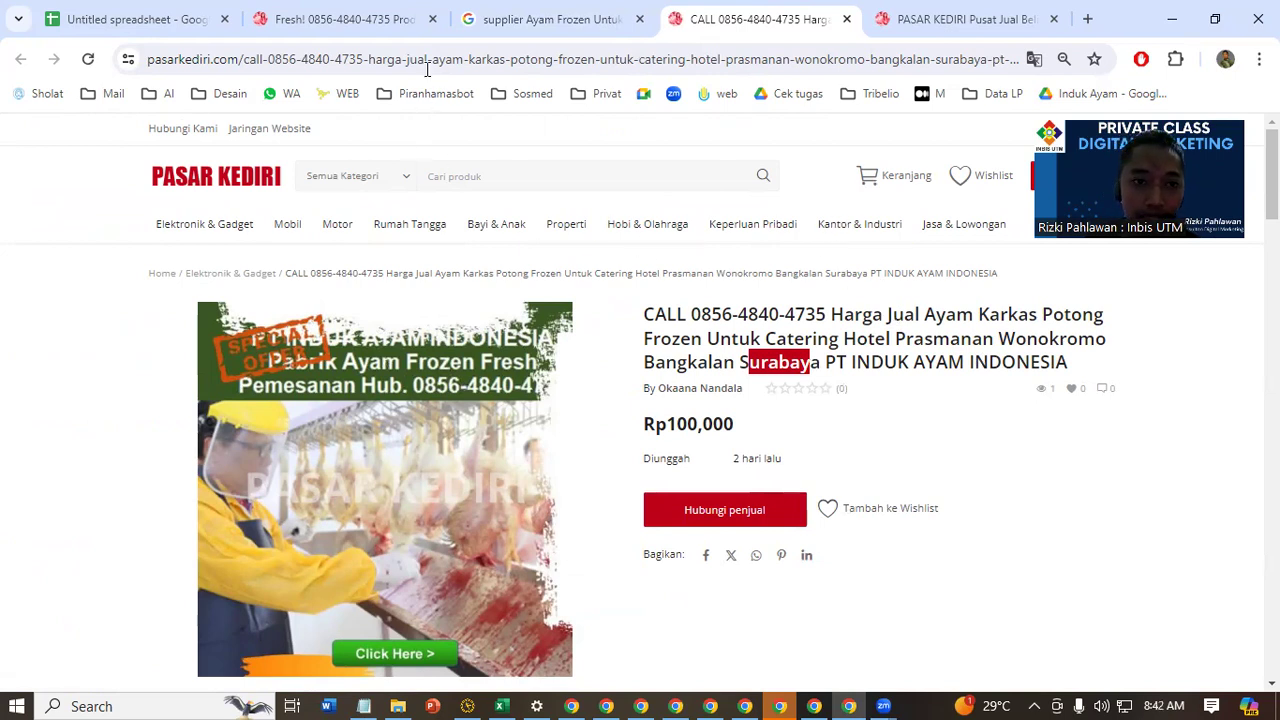
pyautogui.moveTo(399, 59); pyautogui.dragTo(1015, 52)
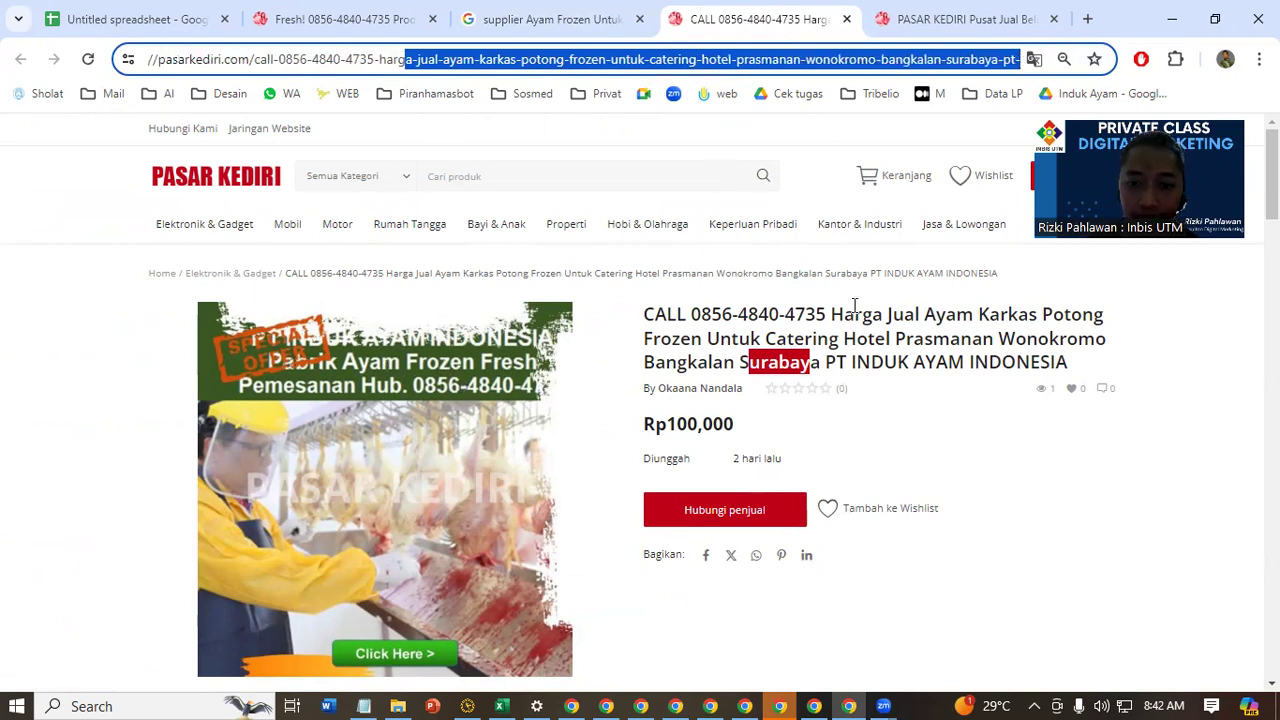
pyautogui.click(889, 362)
pyautogui.scroll(-5, 1000, 425)
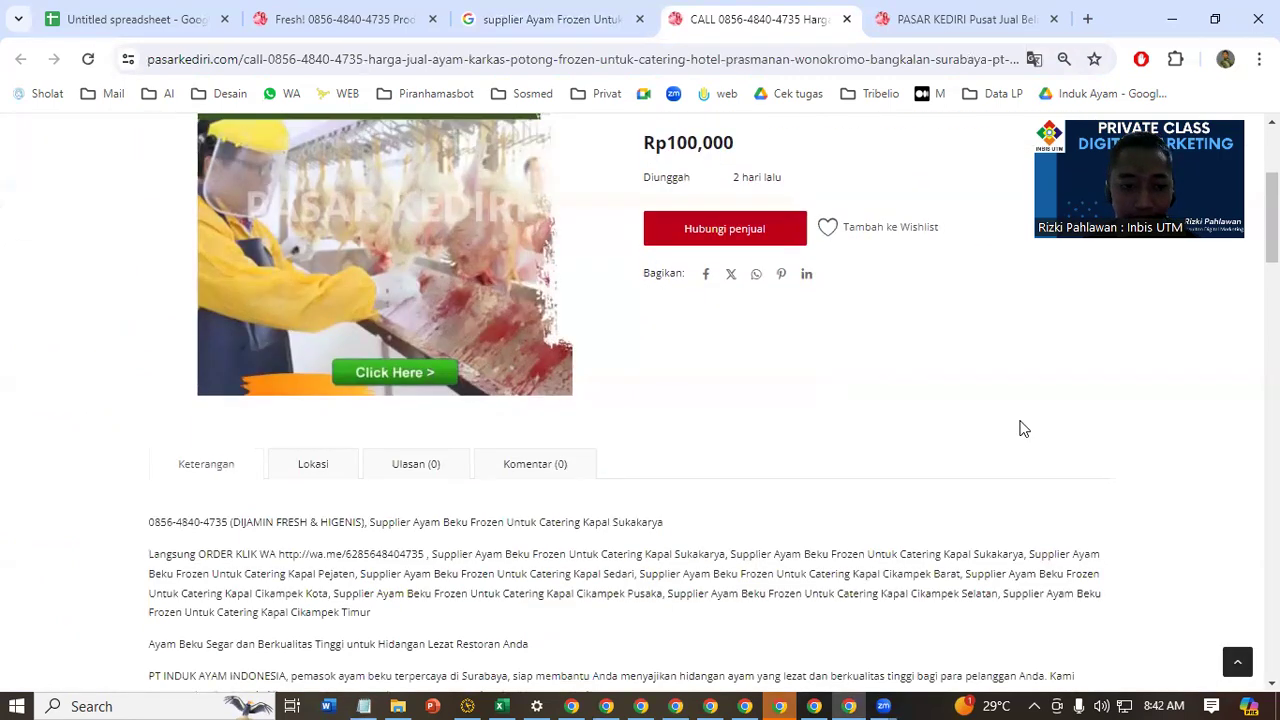
pyautogui.moveTo(372, 333); pyautogui.dragTo(887, 367)
pyautogui.click(831, 422)
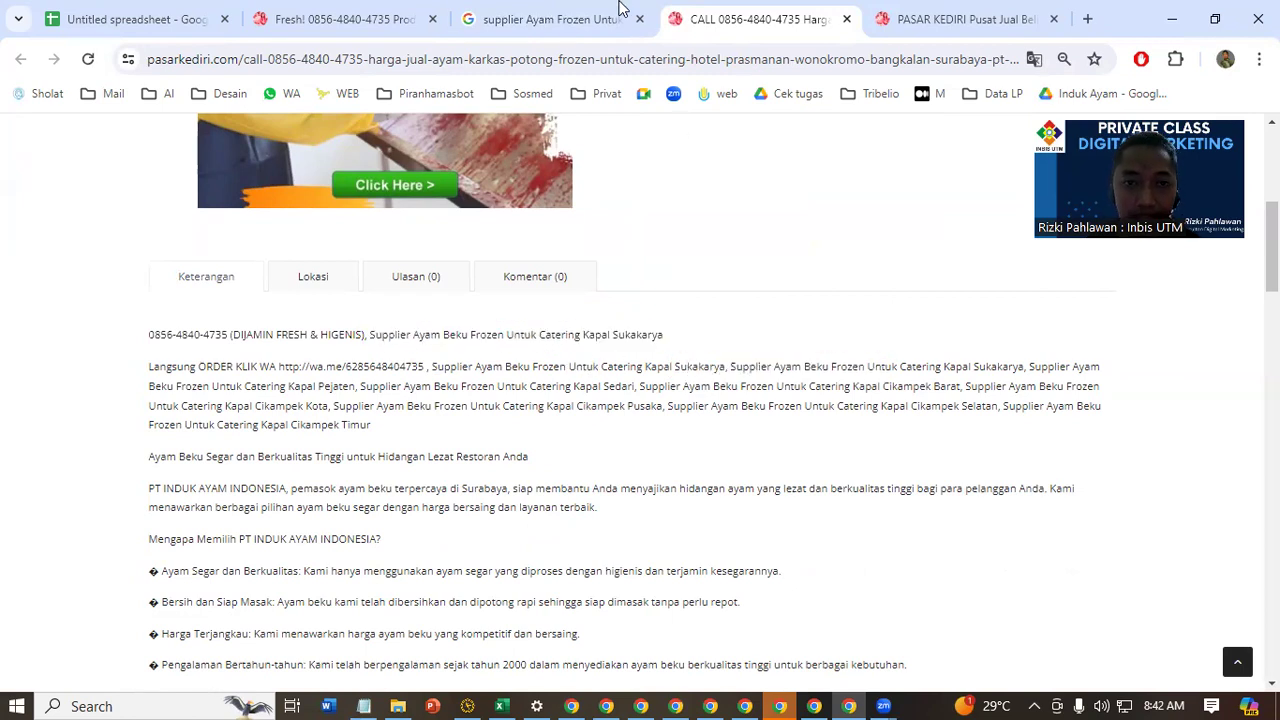
# Return to the Google results and highlight the matching keywords in the second pasarkediri.com result's snippet
pyautogui.click(551, 16)
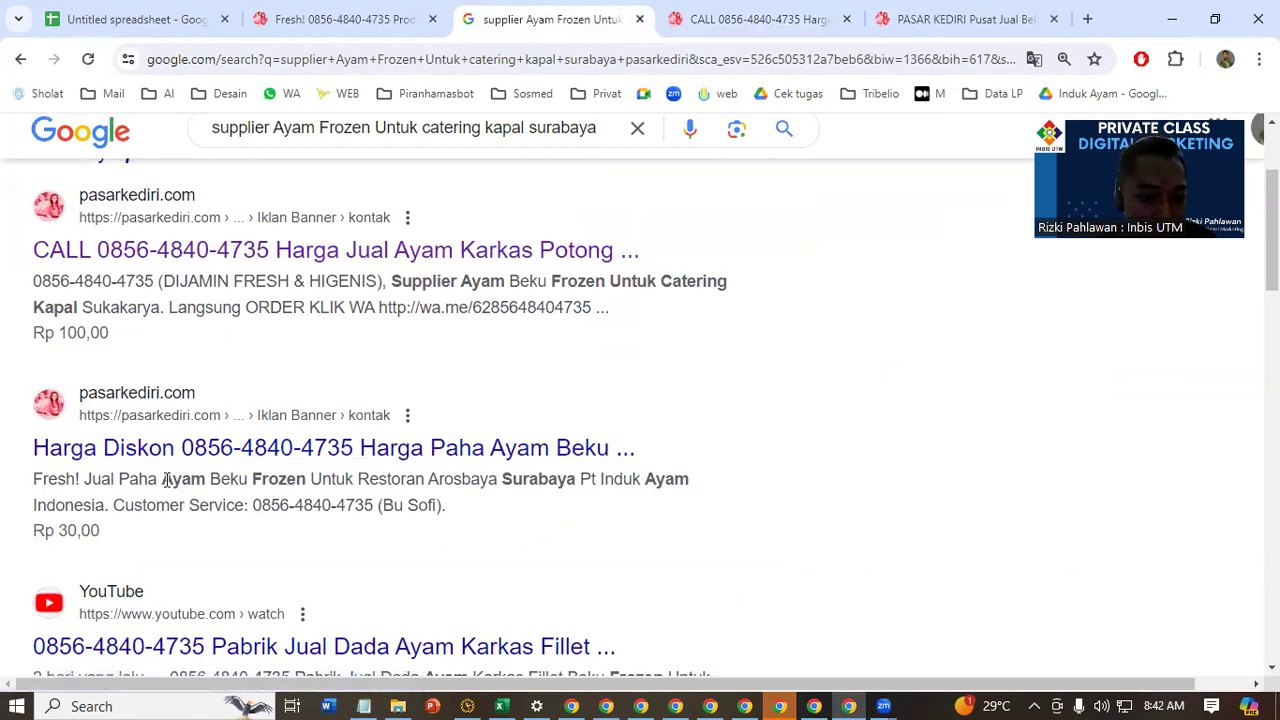
pyautogui.moveTo(164, 479); pyautogui.dragTo(306, 479)
pyautogui.moveTo(502, 479); pyautogui.dragTo(578, 479)
# Show the image results for the same frozen chicken supplier search and look through them
pyautogui.scroll(2, 590, 476)
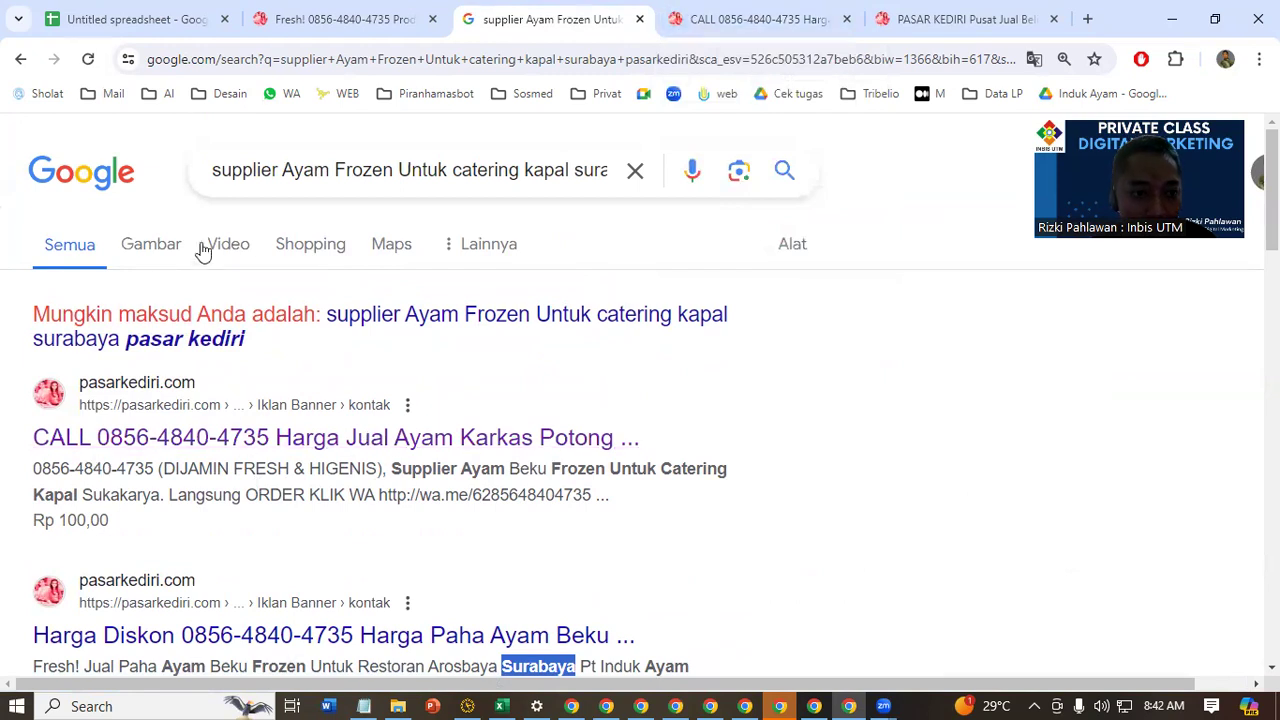
pyautogui.click(155, 258)
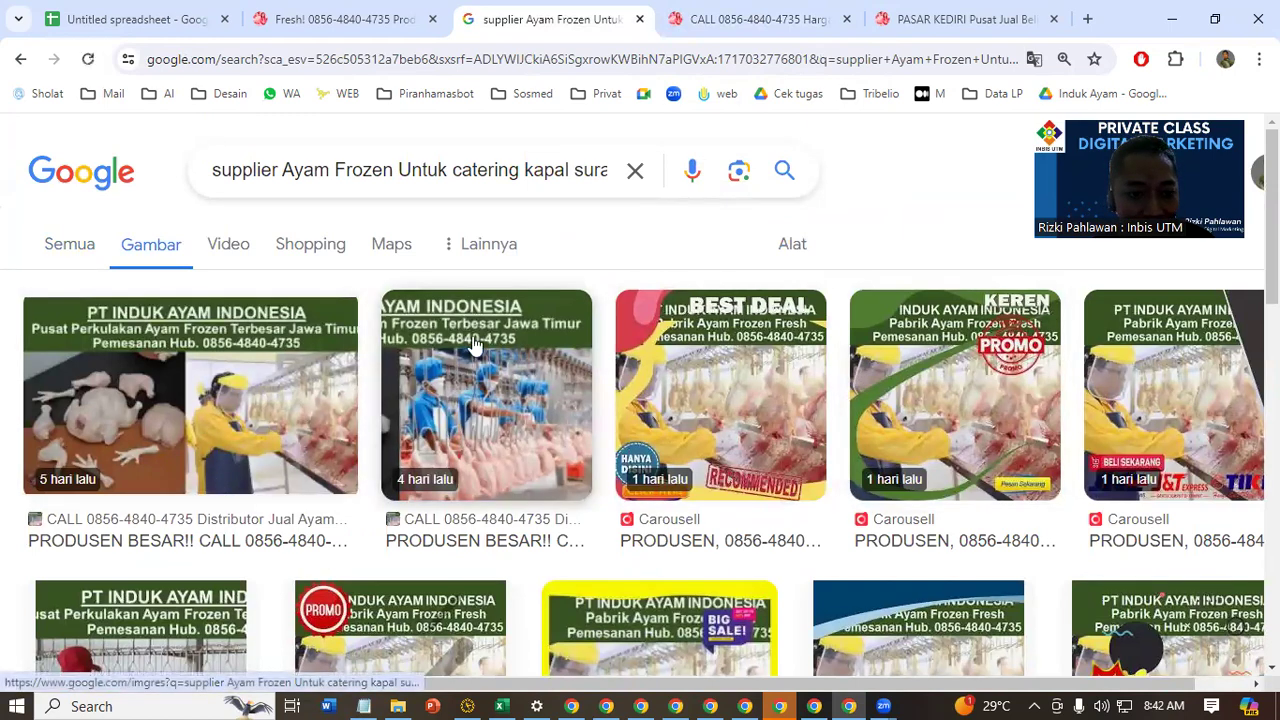
pyautogui.scroll(-3, 418, 364)
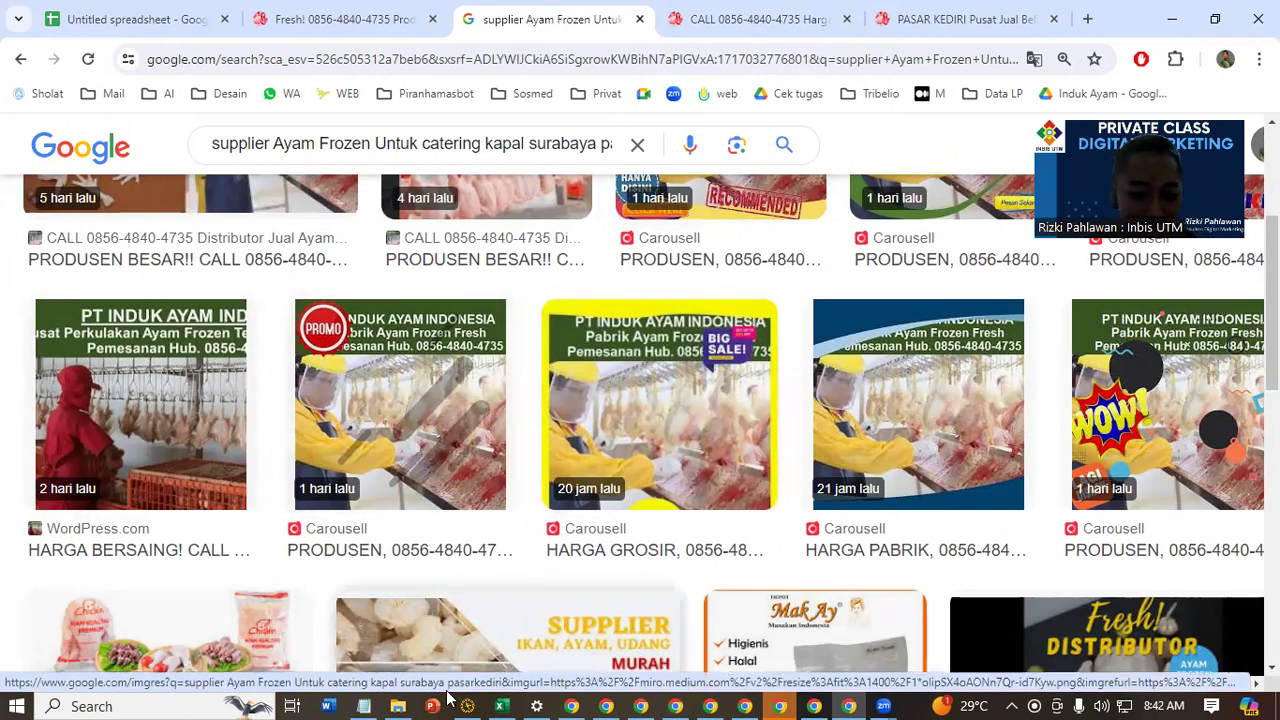
# In File Explorer, open the Watermark Hijau Tua folder inside Ayam Frozen PT Induk Ayam Indonesia on drive D to view the image file names
pyautogui.click(398, 704)
pyautogui.click(72, 631)
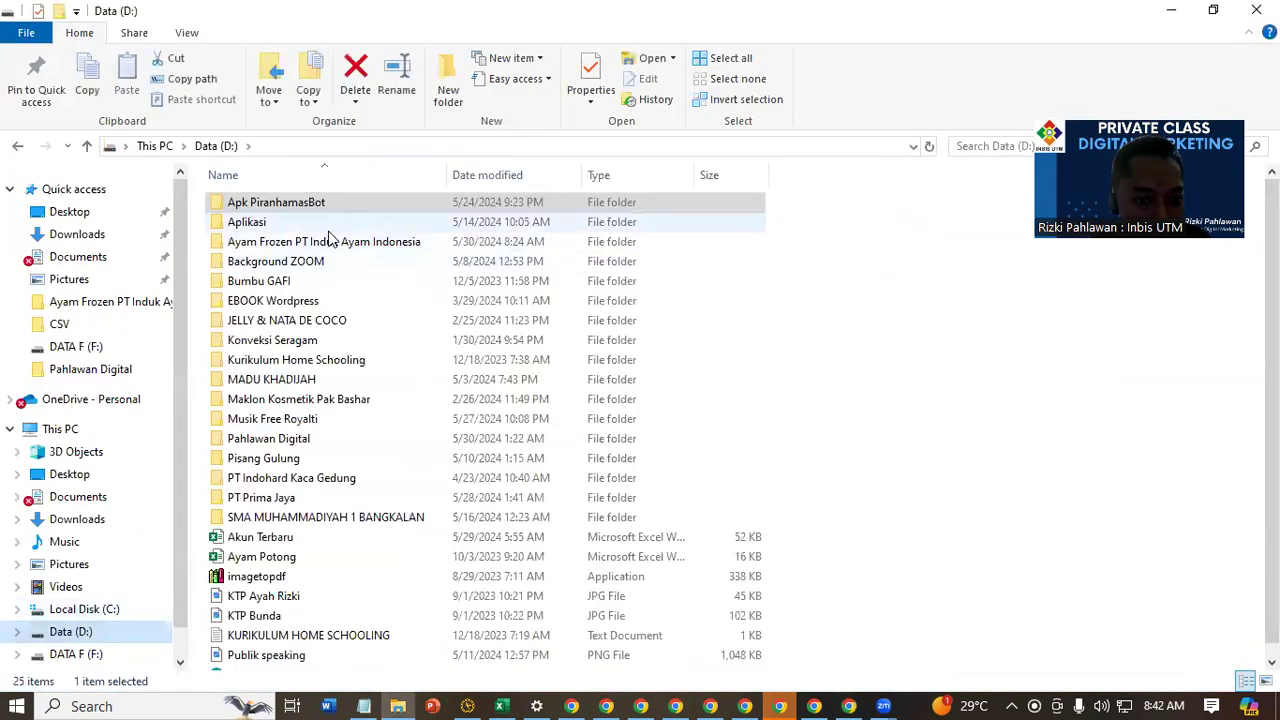
pyautogui.doubleClick(331, 242)
pyautogui.doubleClick(438, 236)
pyautogui.keyDown('ctrl'); pyautogui.scroll(3, 417, 416); pyautogui.keyUp('ctrl')
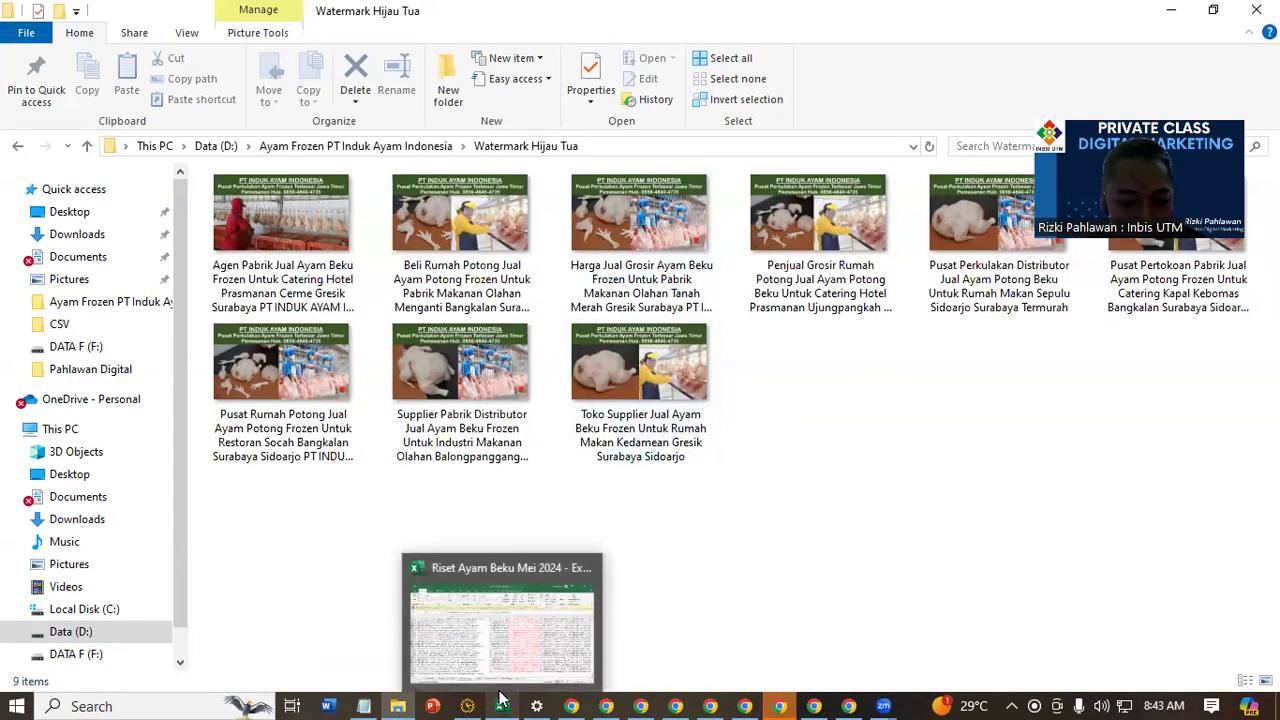
# In the Notepad notes, correct the steps heading to TAHAP-TAHAP by replacing its underscore with a hyphen
pyautogui.click(364, 706)
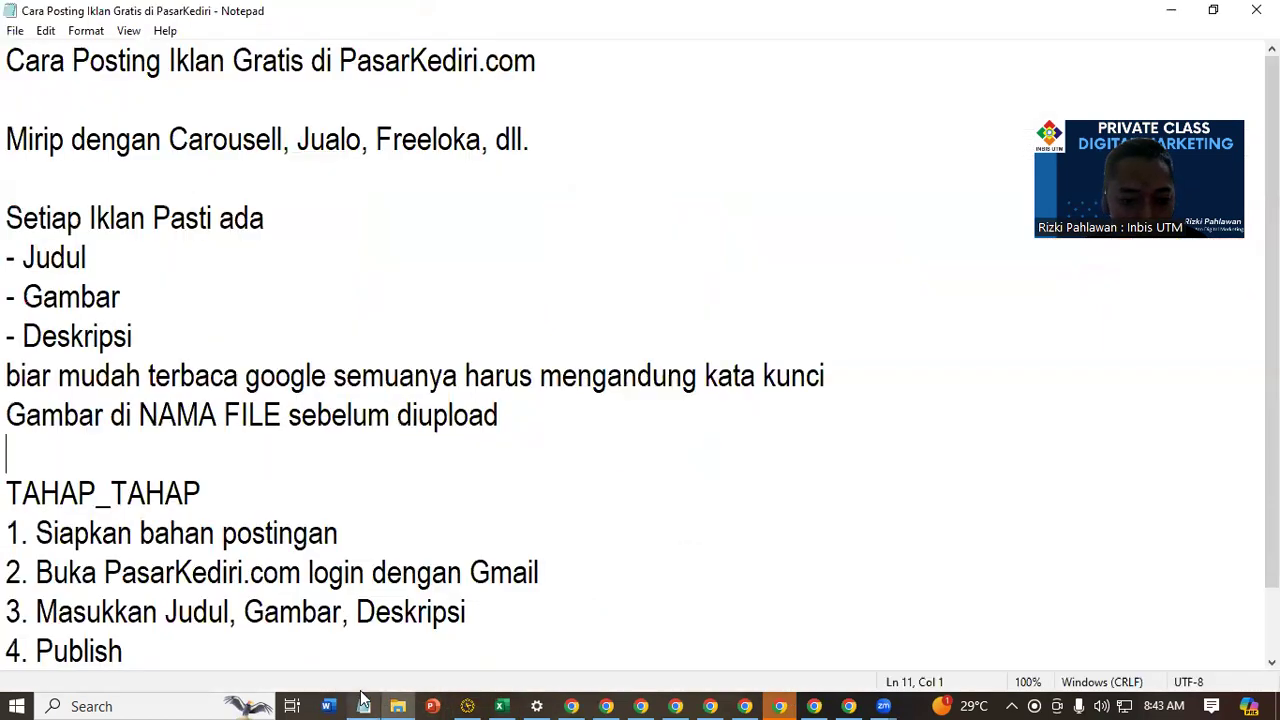
pyautogui.scroll(-1, 258, 296)
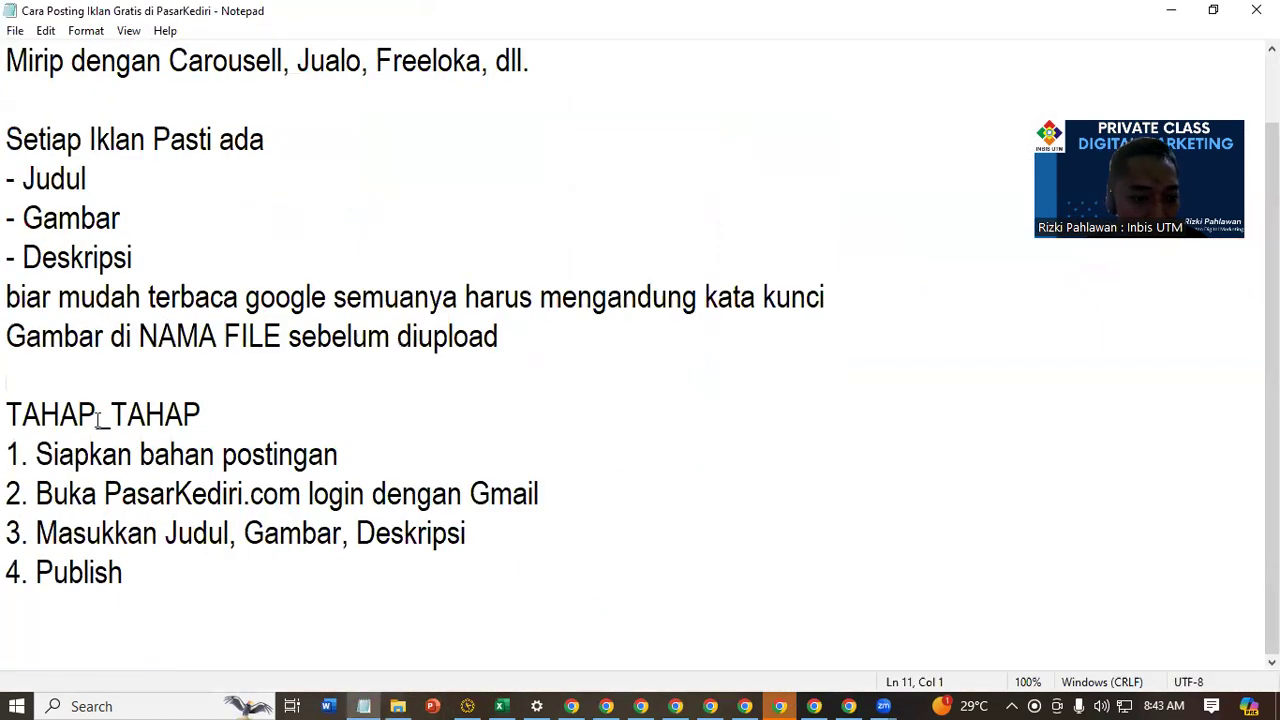
pyautogui.moveTo(111, 414); pyautogui.dragTo(96, 414)
pyautogui.write('-')
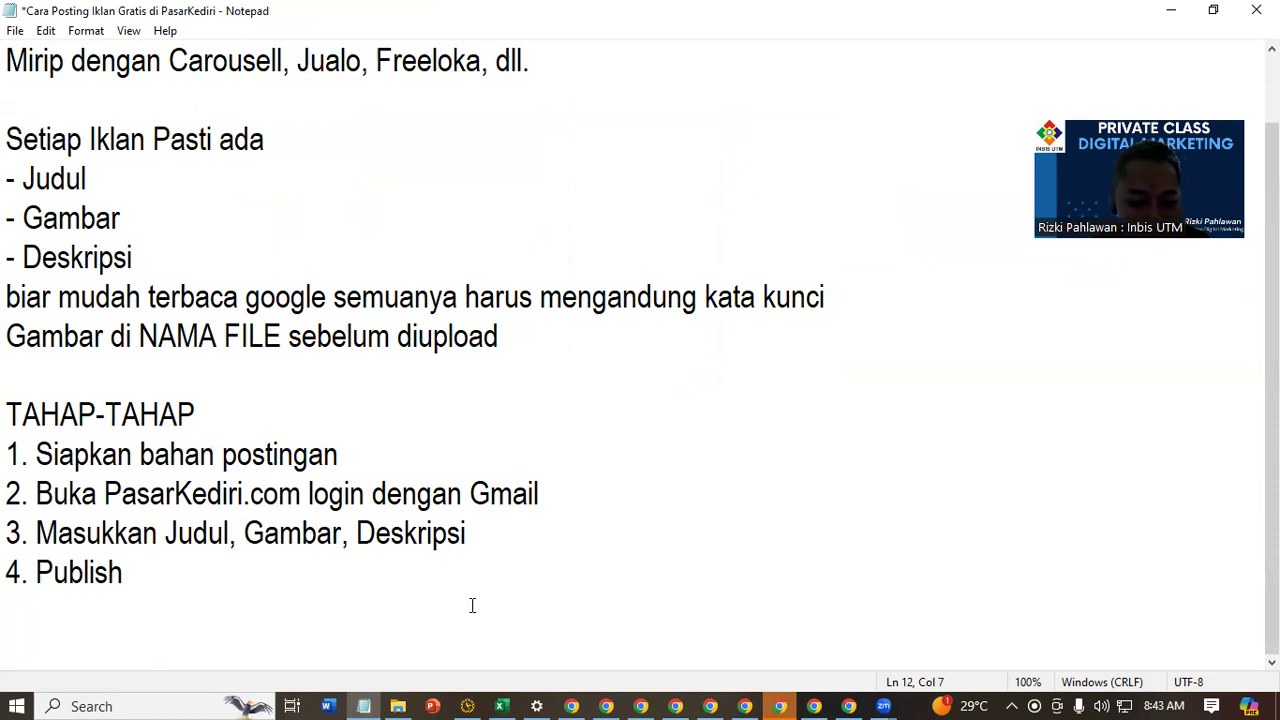
# Switch to the Riset Ayam Beku Mei 2024 workbook in Excel and examine the title keyword columns on the Rangkai sheet
pyautogui.click(505, 703)
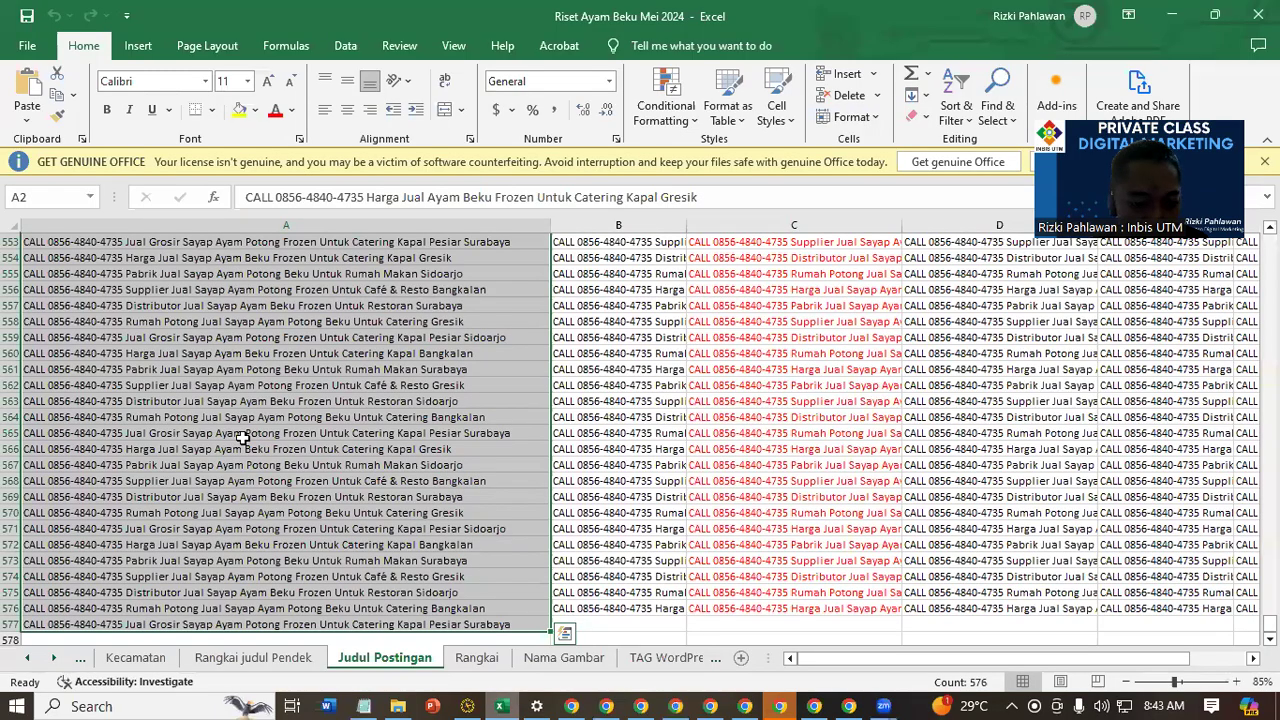
pyautogui.click(282, 385)
pyautogui.click(476, 657)
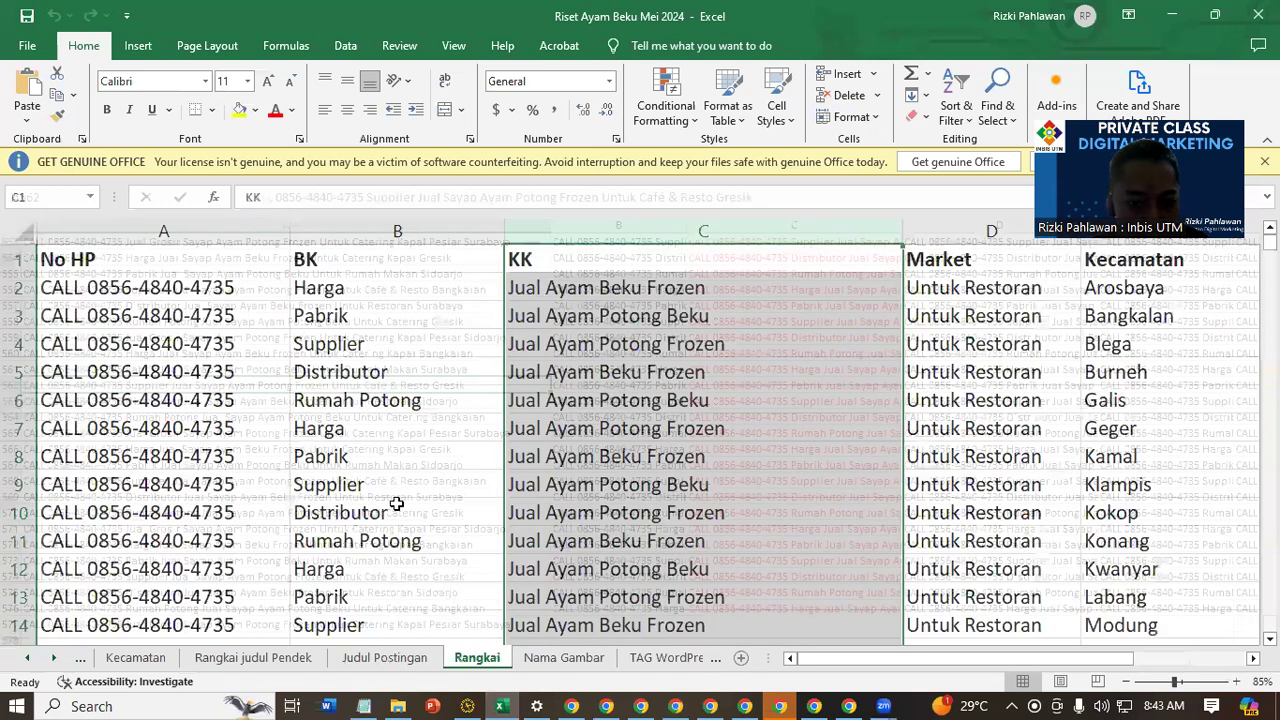
pyautogui.click(296, 293)
pyautogui.scroll(-2, 290, 297)
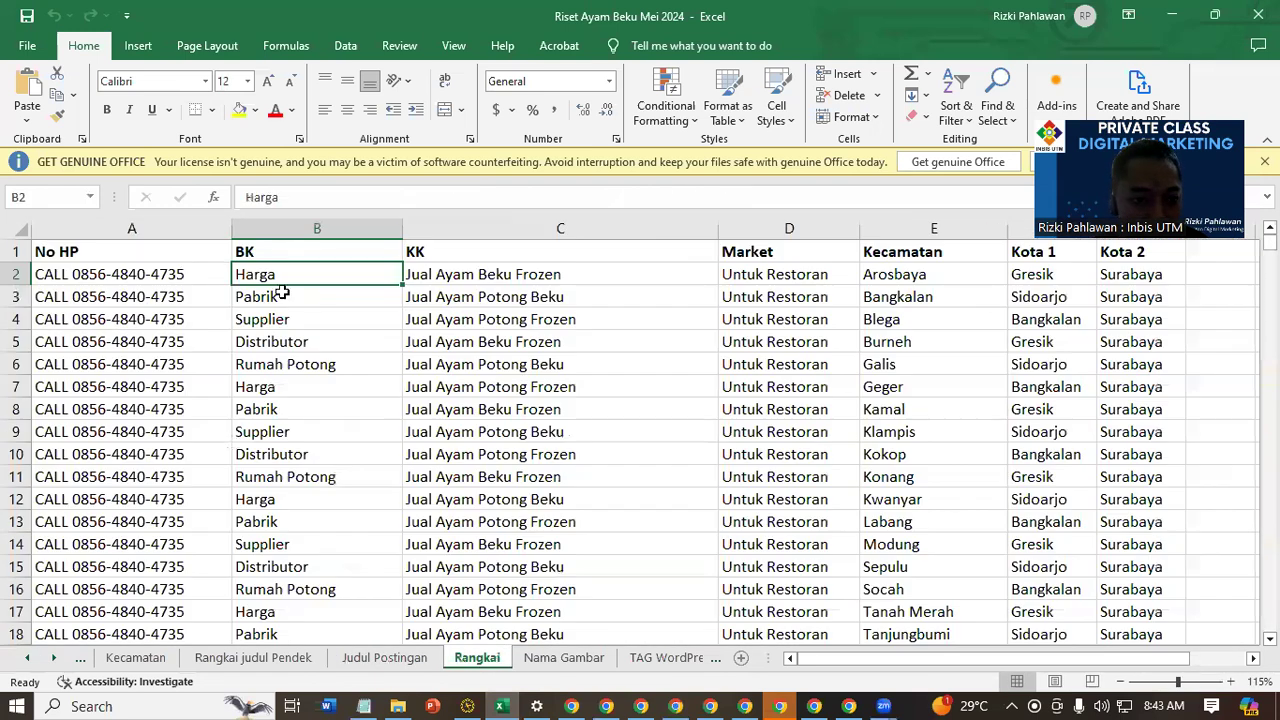
pyautogui.click(240, 228)
pyautogui.click(457, 228)
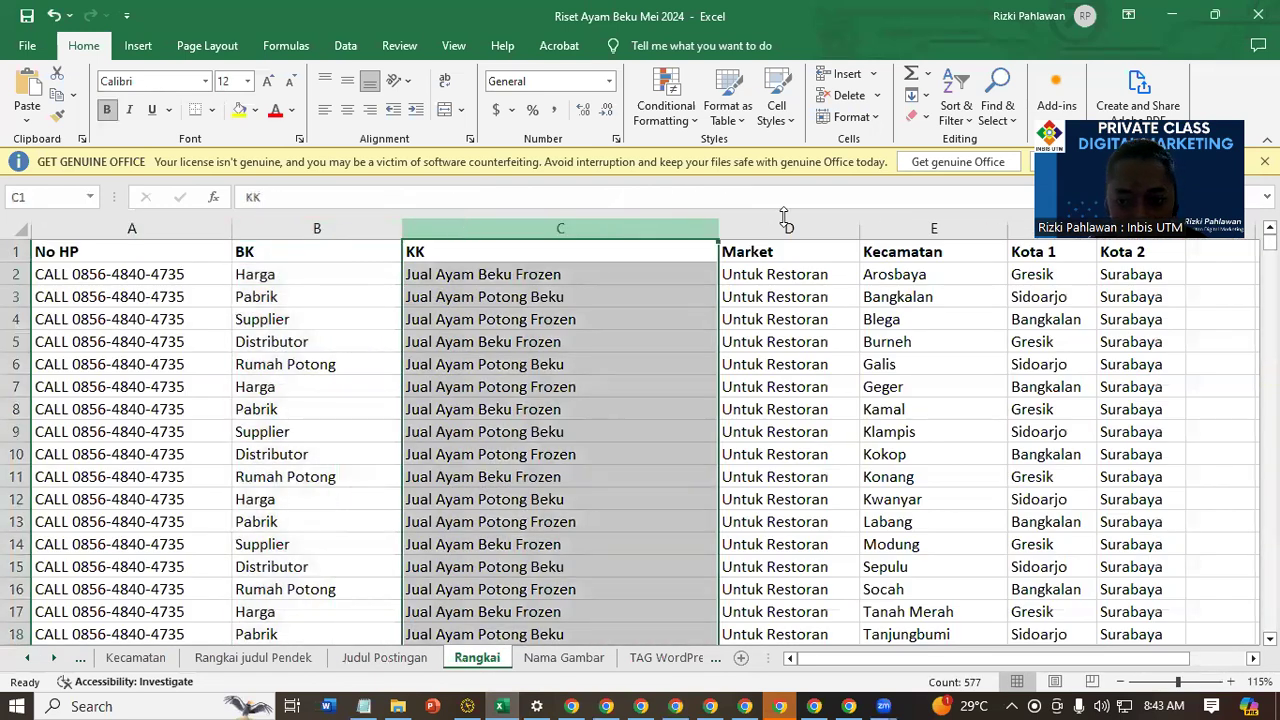
pyautogui.click(1043, 338)
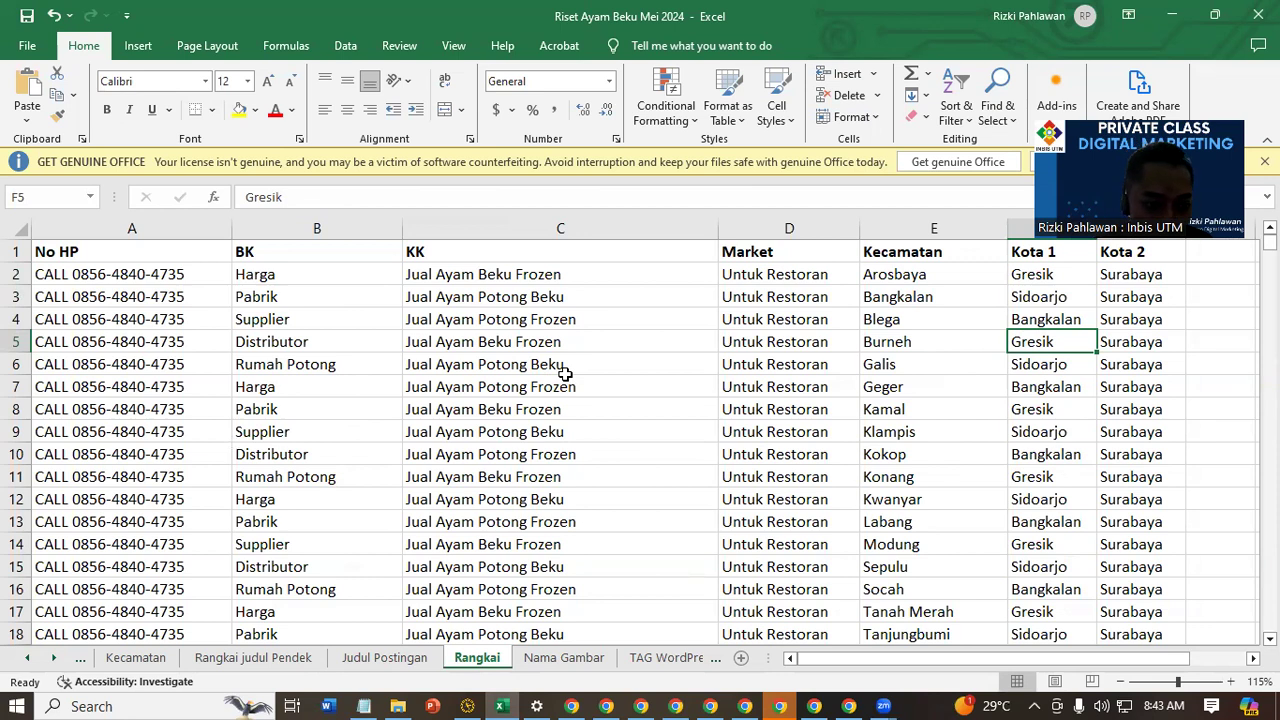
# Create a blank workbook and enter the headers NO HP, BUYING KEYWORD and KATA KUNCI in cells A1 to C1
pyautogui.hotkey('ctrl', 'n')
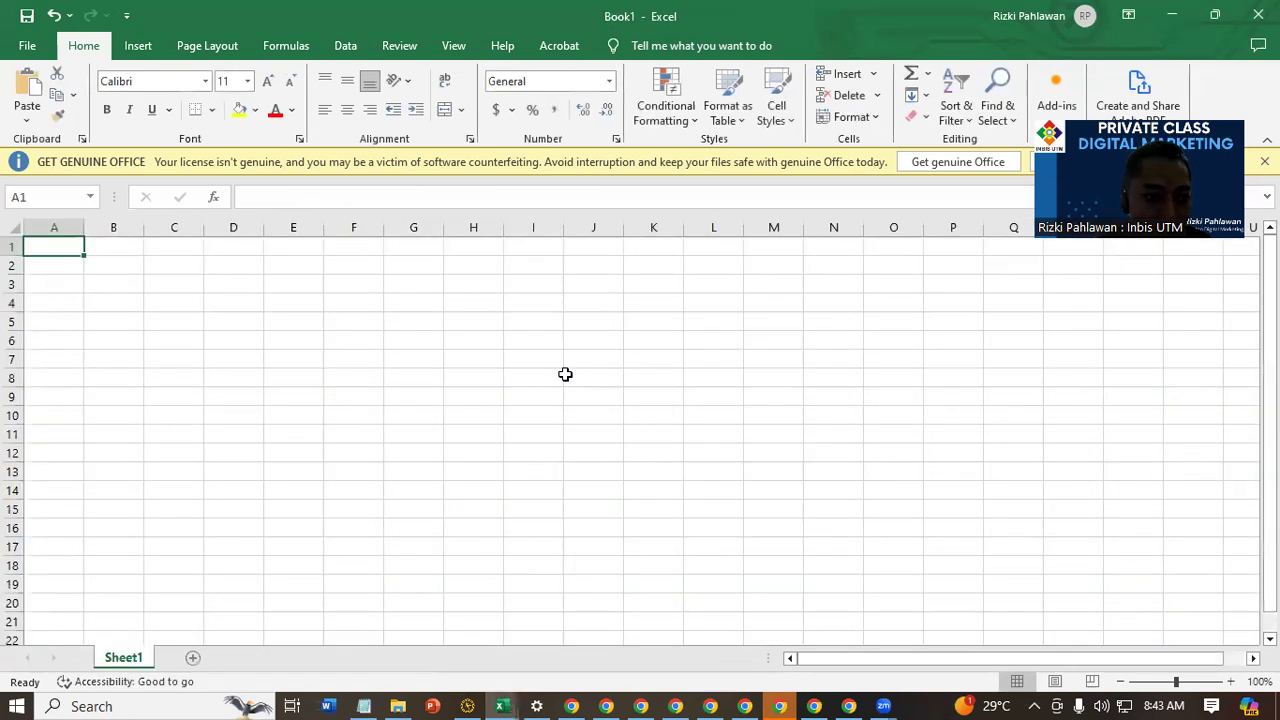
pyautogui.scroll(1, 248, 410)
pyautogui.write('NO HP')
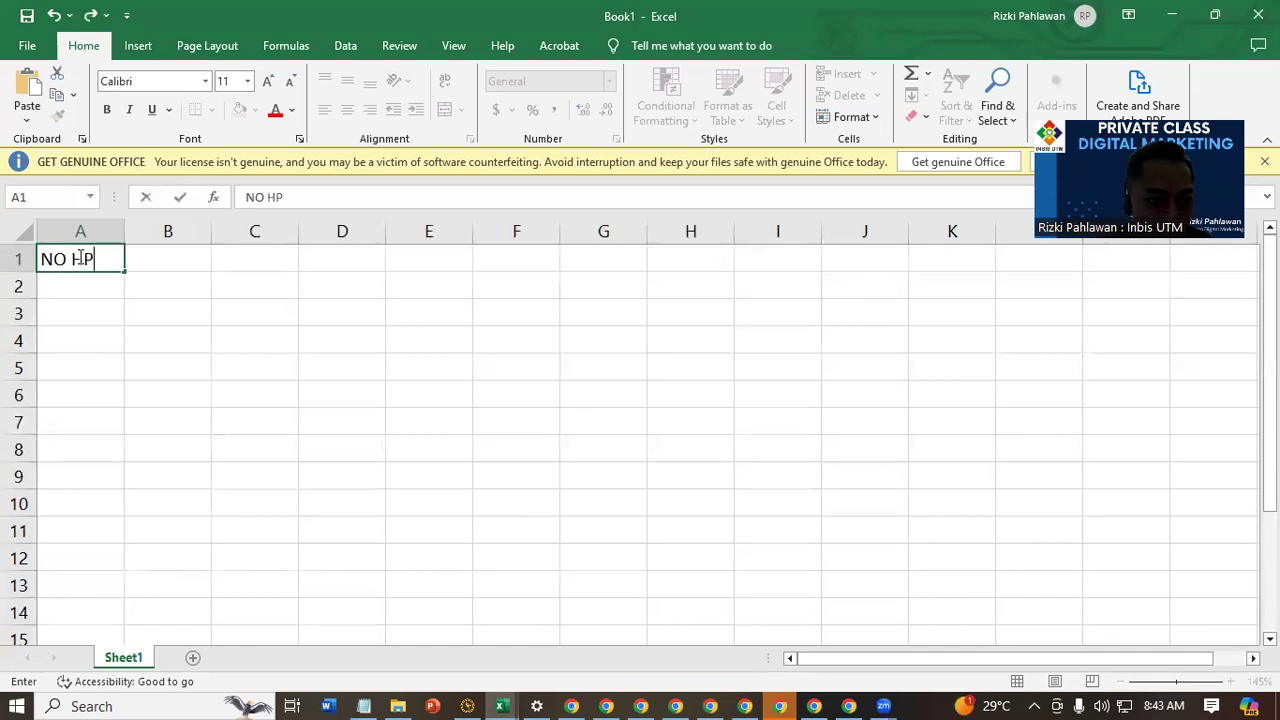
pyautogui.press('Tab')
pyautogui.write('B')
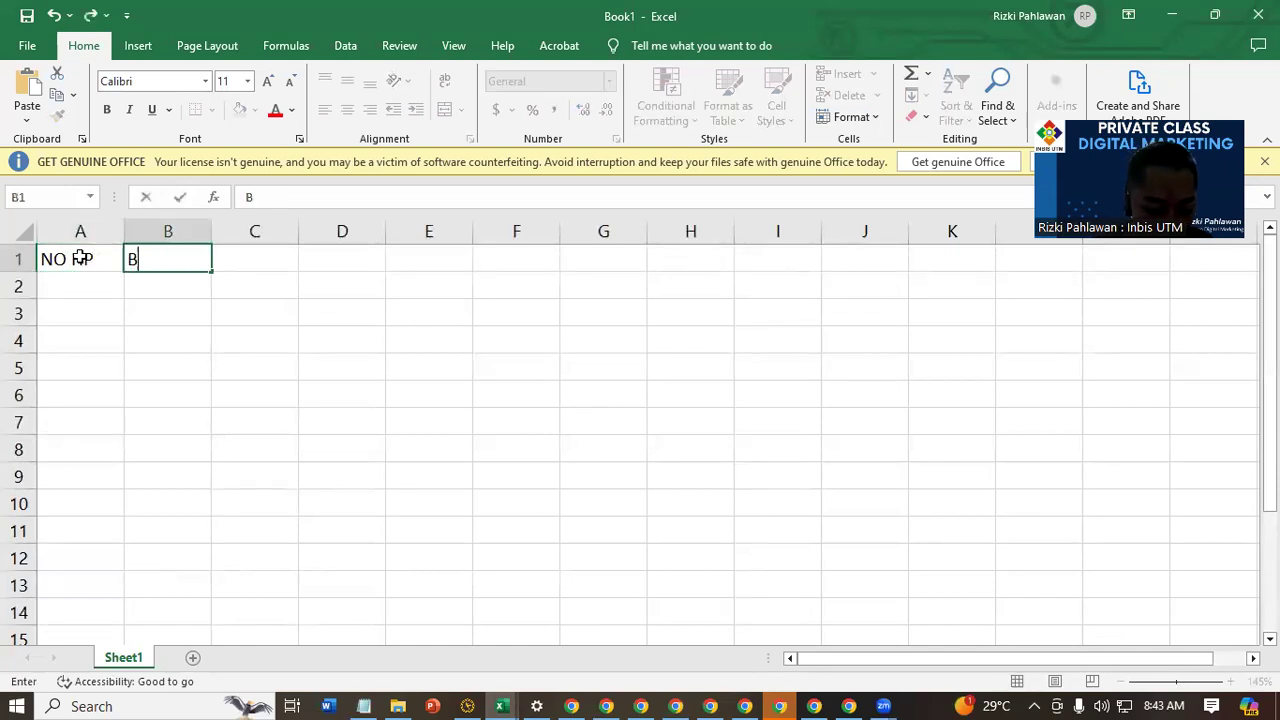
pyautogui.write('UYING ')
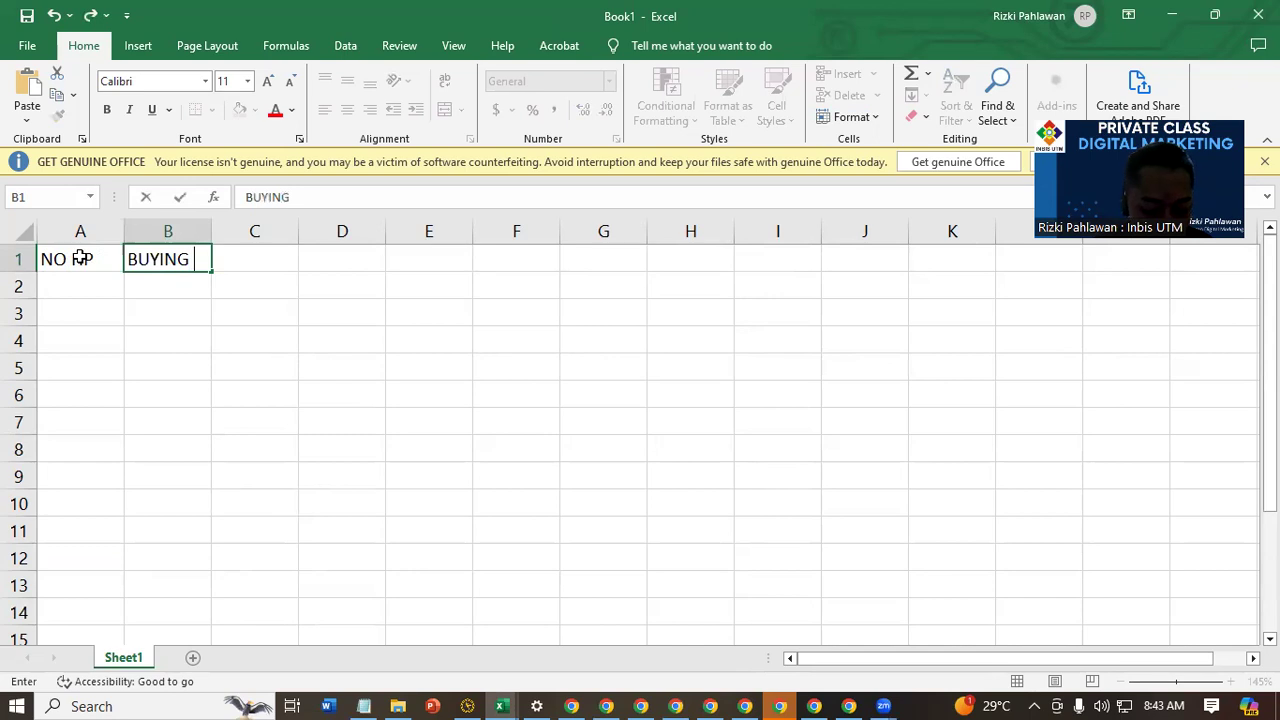
pyautogui.write('KEYWO')
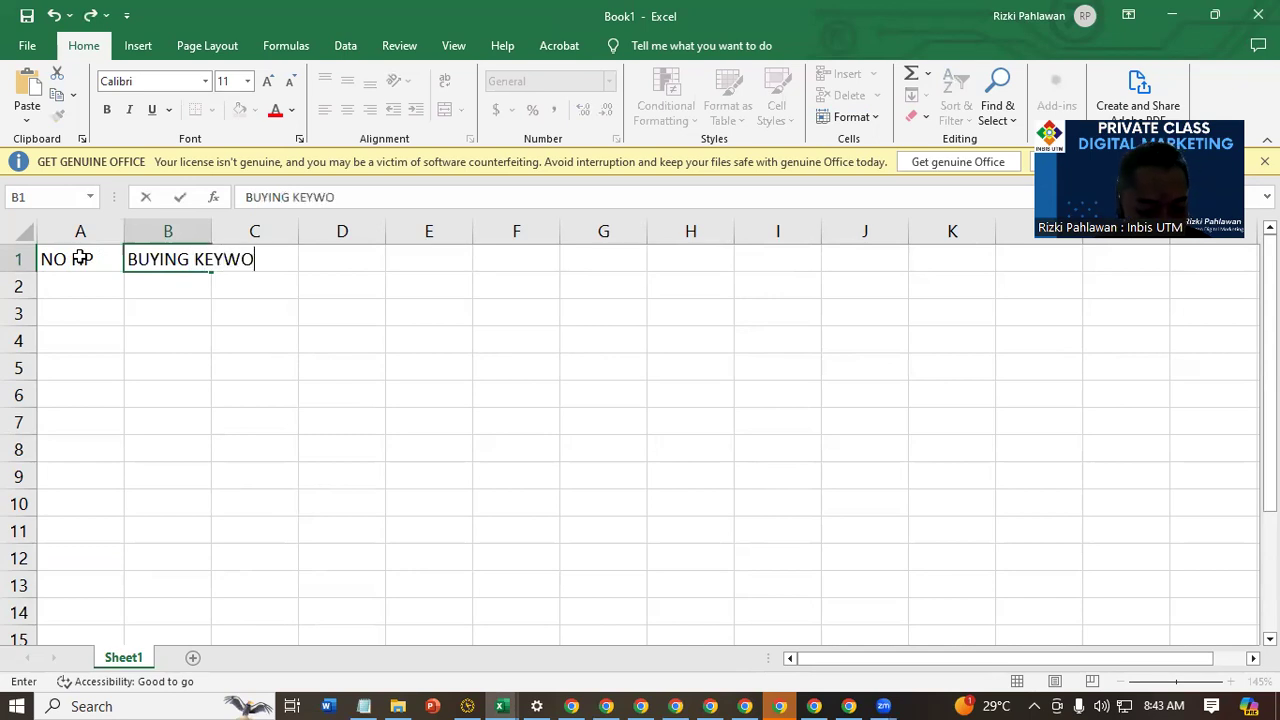
pyautogui.write('RD')
pyautogui.press('Tab')
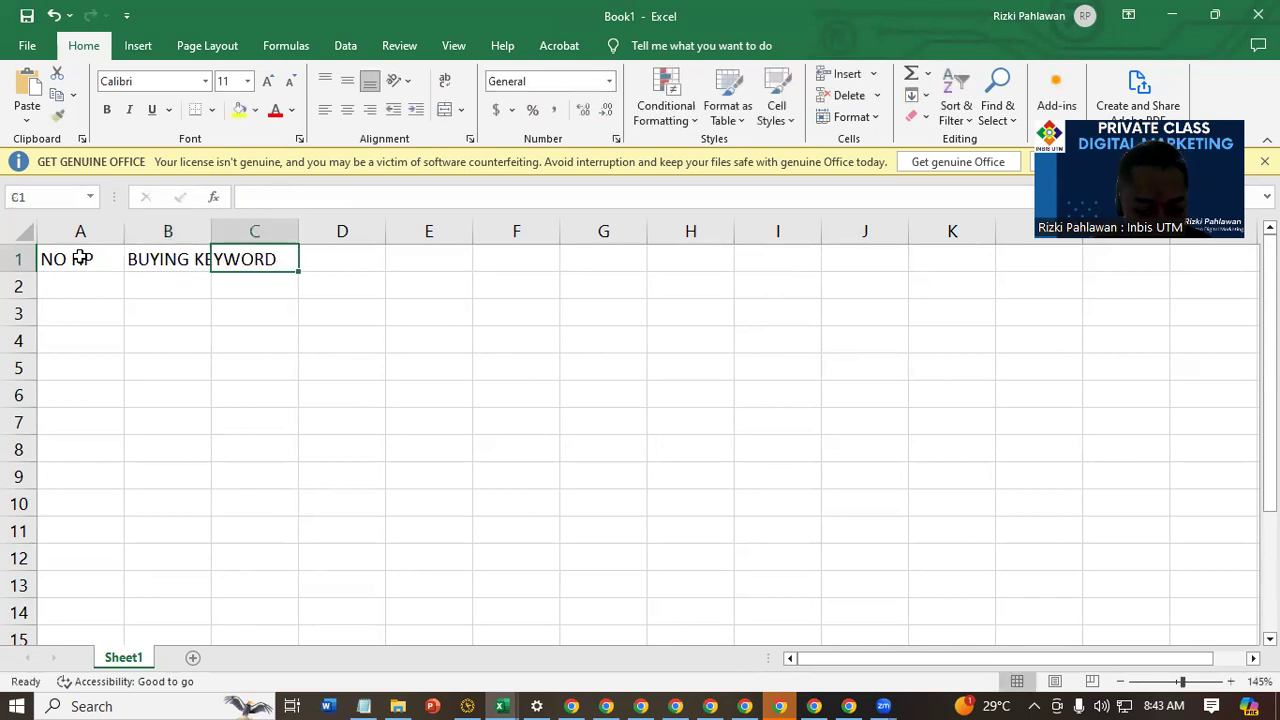
pyautogui.write('KATA KUNCI')
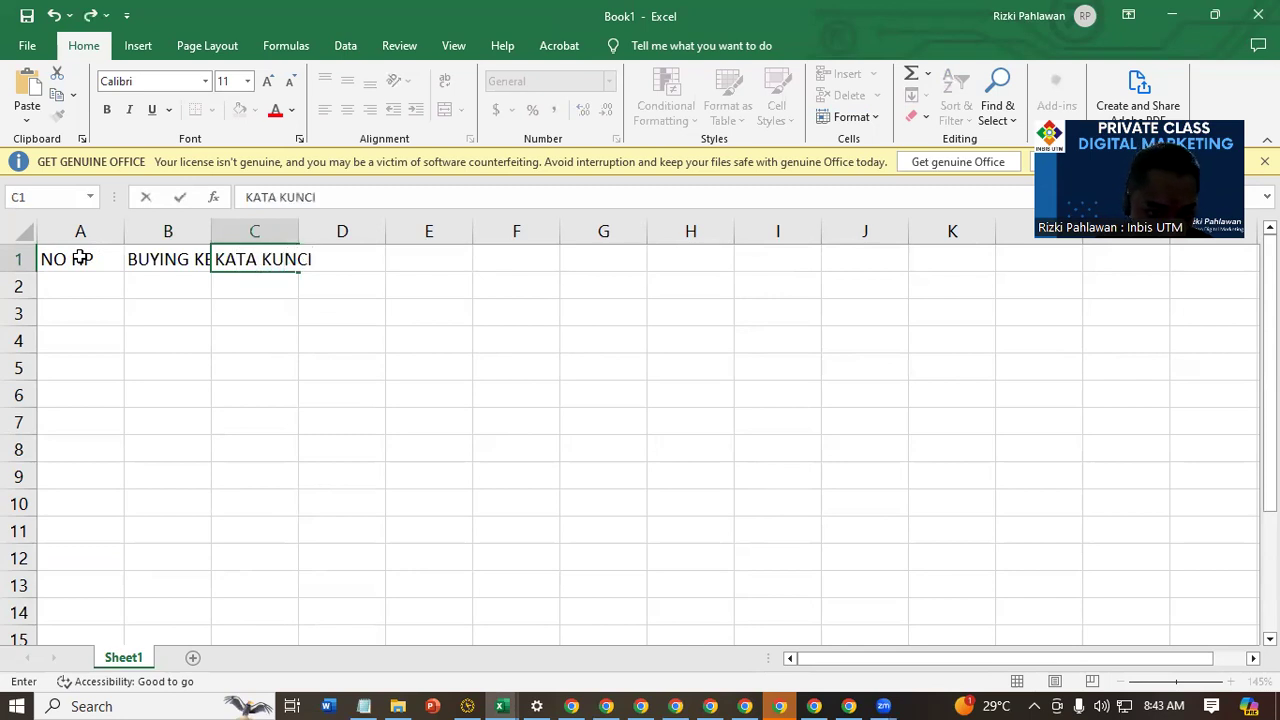
pyautogui.press('Tab')
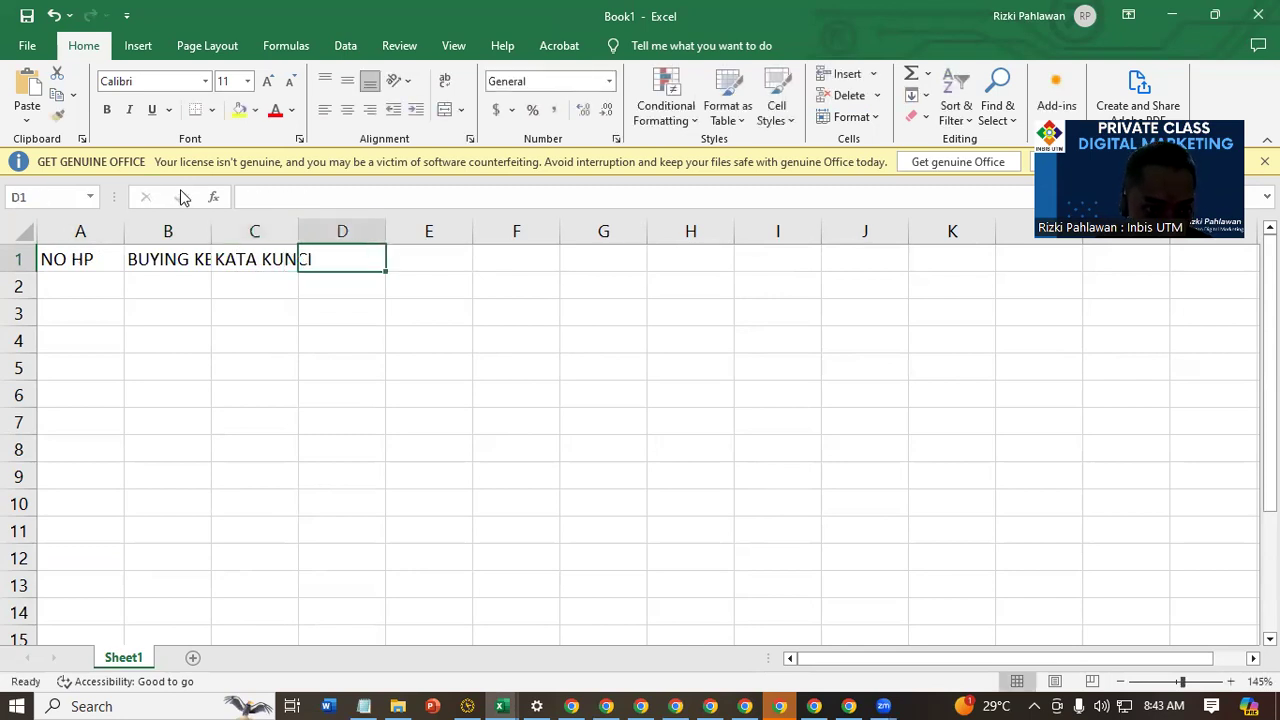
# Fit columns B and C to their headers and add the headers VARIAN/MANFAAT in D1 and KOTA TARGET in E1
pyautogui.doubleClick(211, 231)
pyautogui.doubleClick(375, 230)
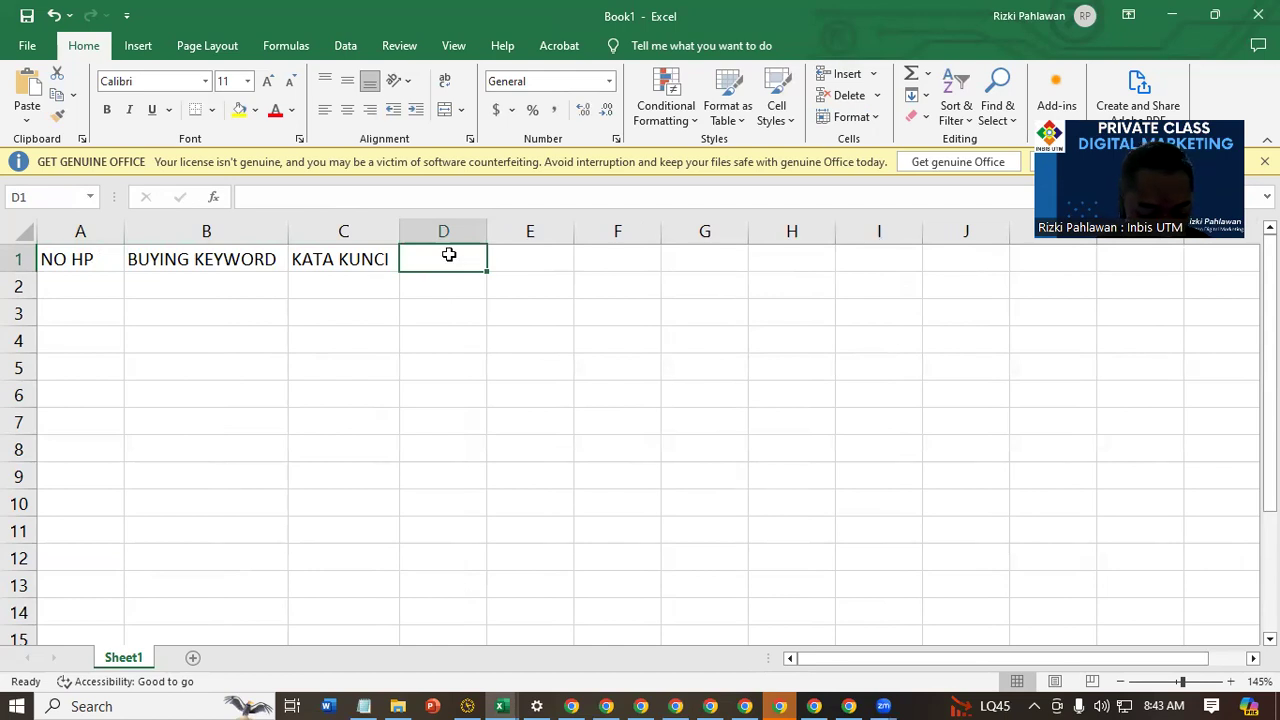
pyautogui.write('VARIAN')
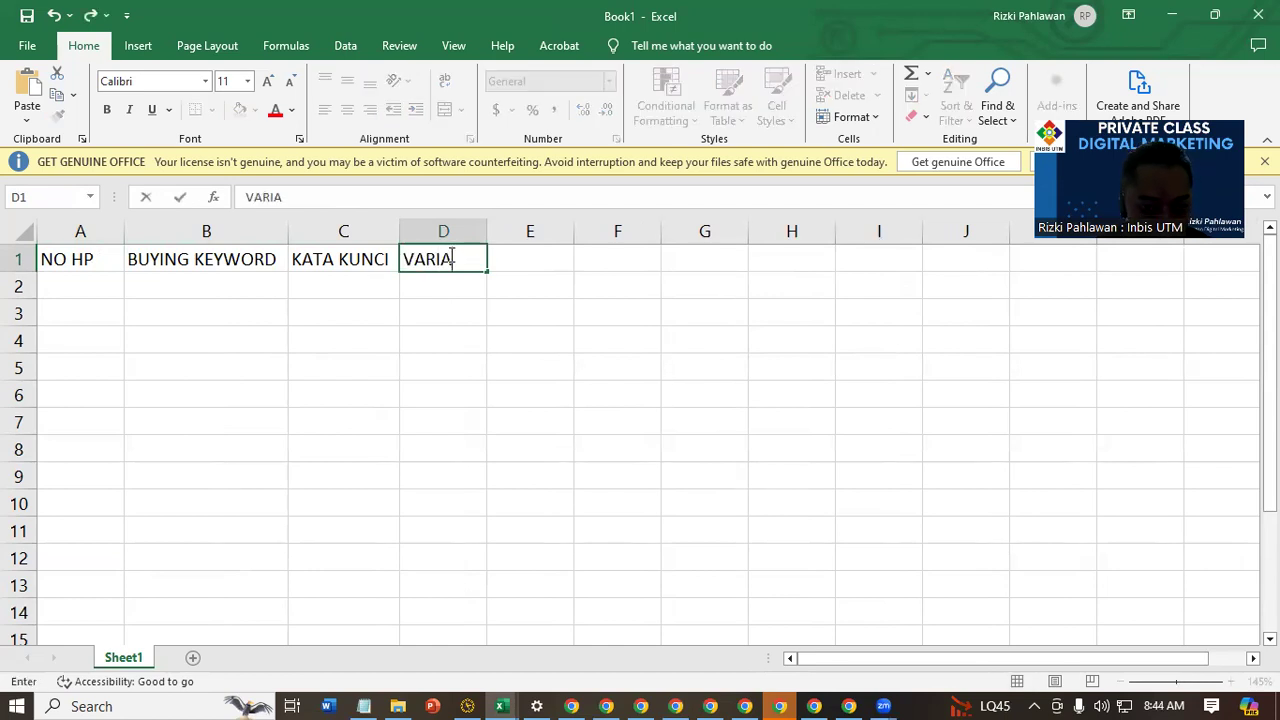
pyautogui.write('/M')
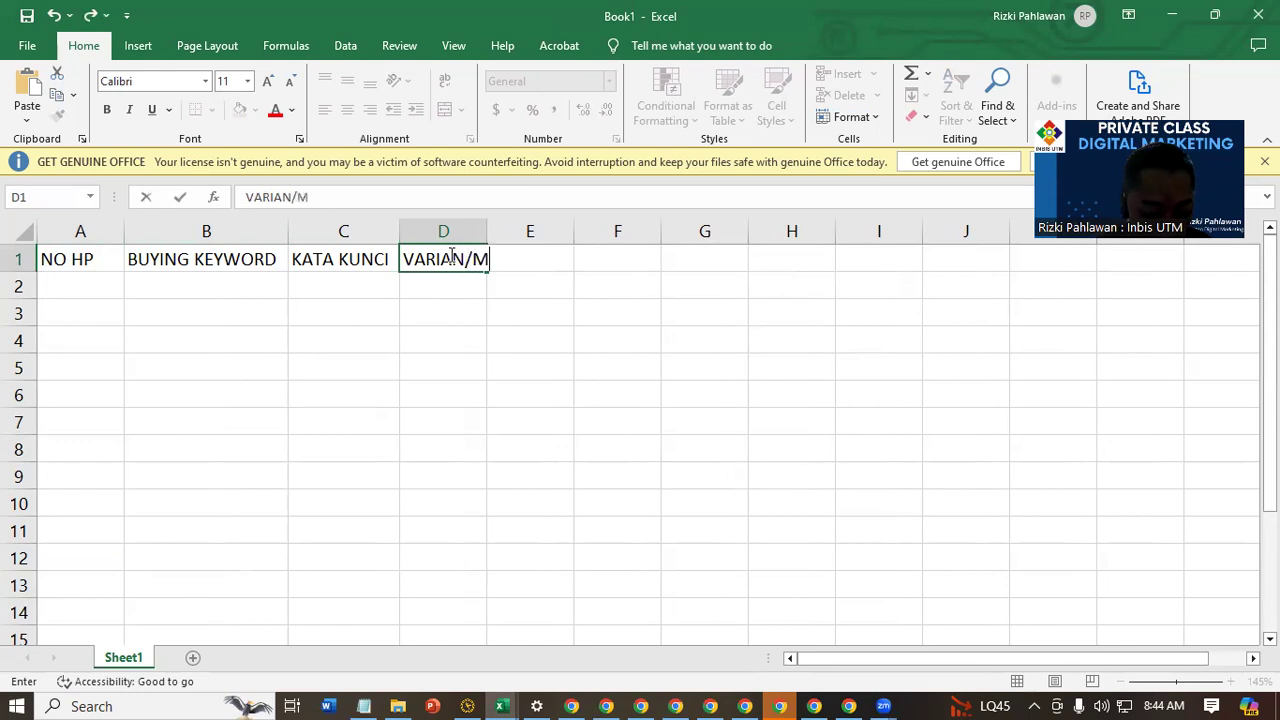
pyautogui.write('ANFAAT')
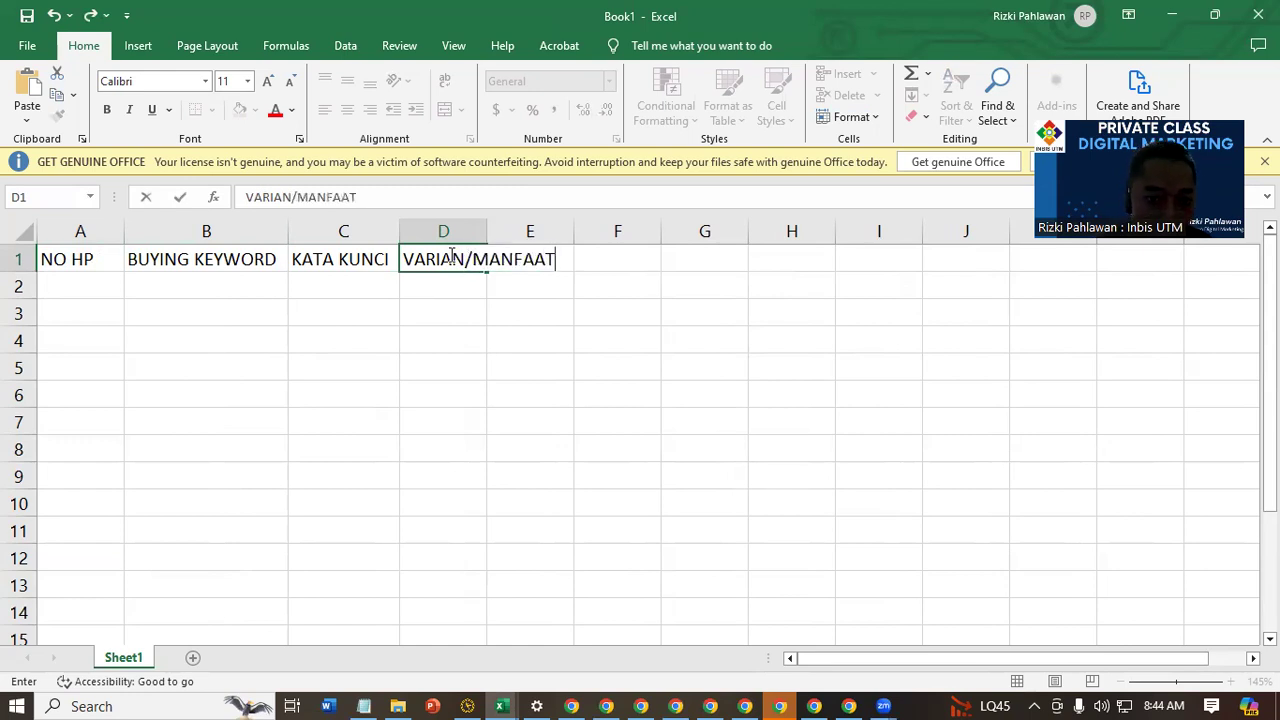
pyautogui.press('Tab')
pyautogui.write('KOA')
pyautogui.press('BackSpace')
pyautogui.write('TA TARGET')
pyautogui.press('Return')
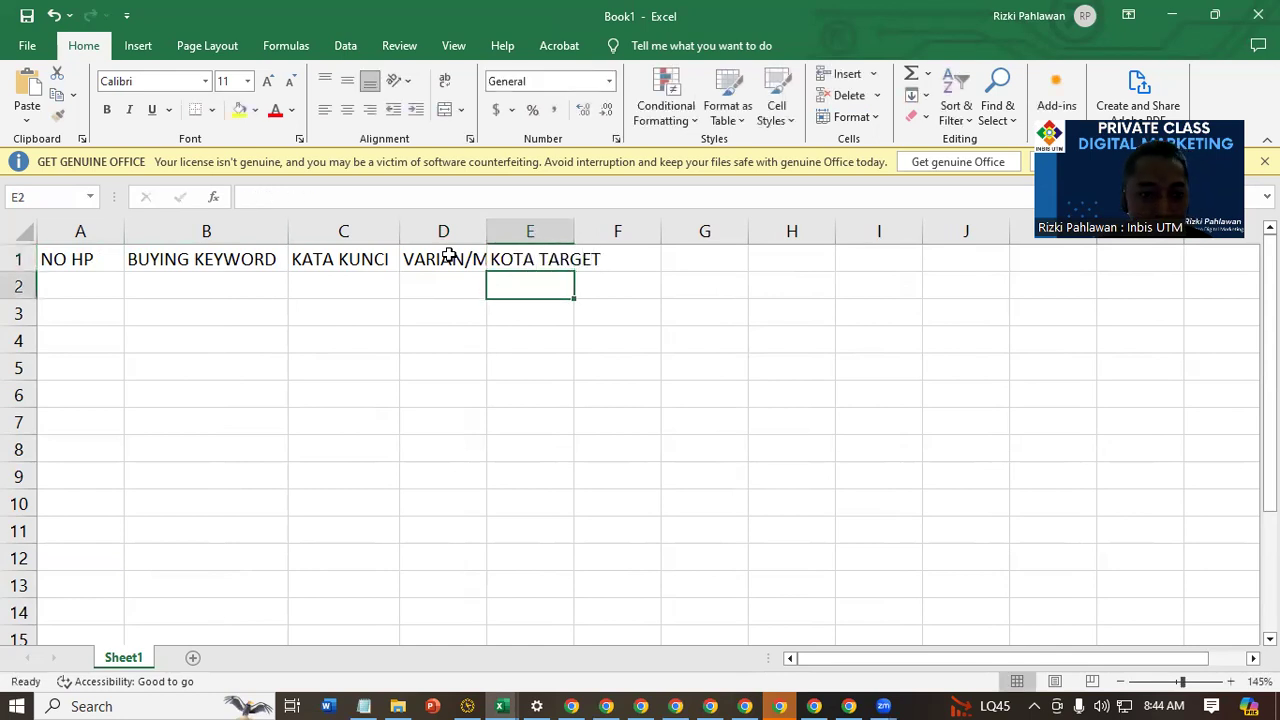
# Make the header row bold and fit the widths of columns D and E to their headers
pyautogui.click(16, 259)
pyautogui.click(107, 110)
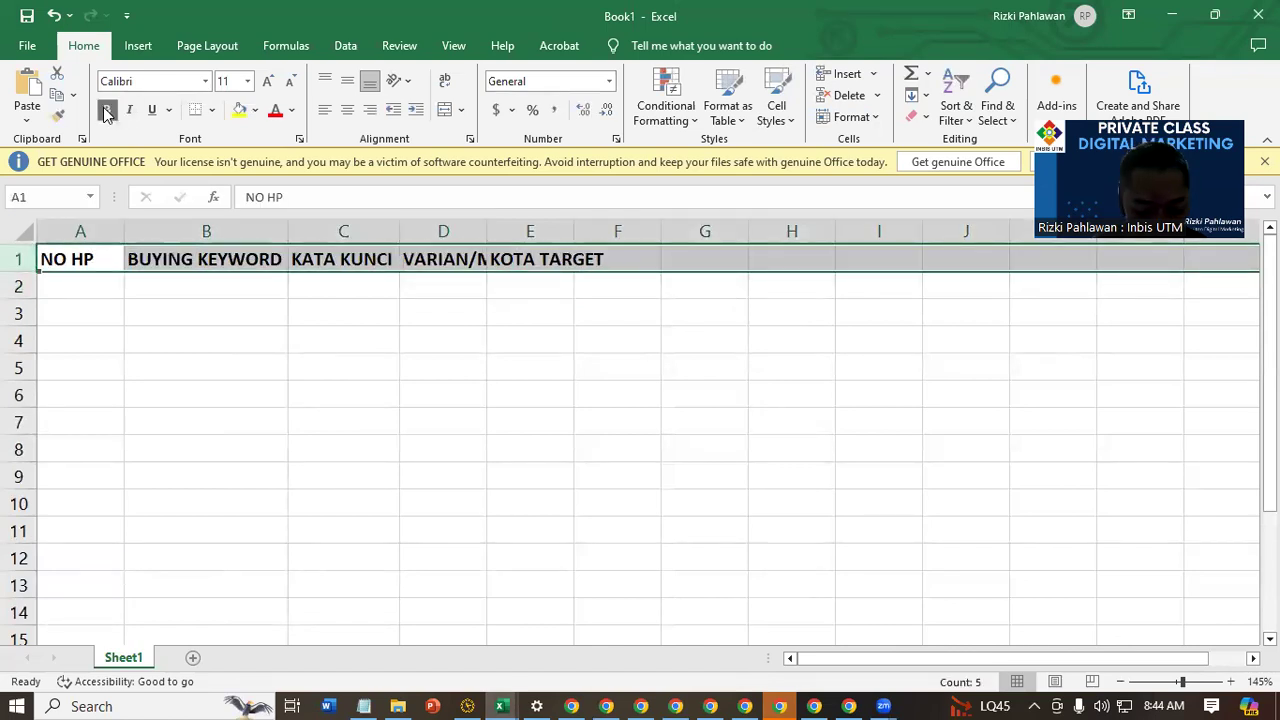
pyautogui.hotkey('ctrl', 'r')
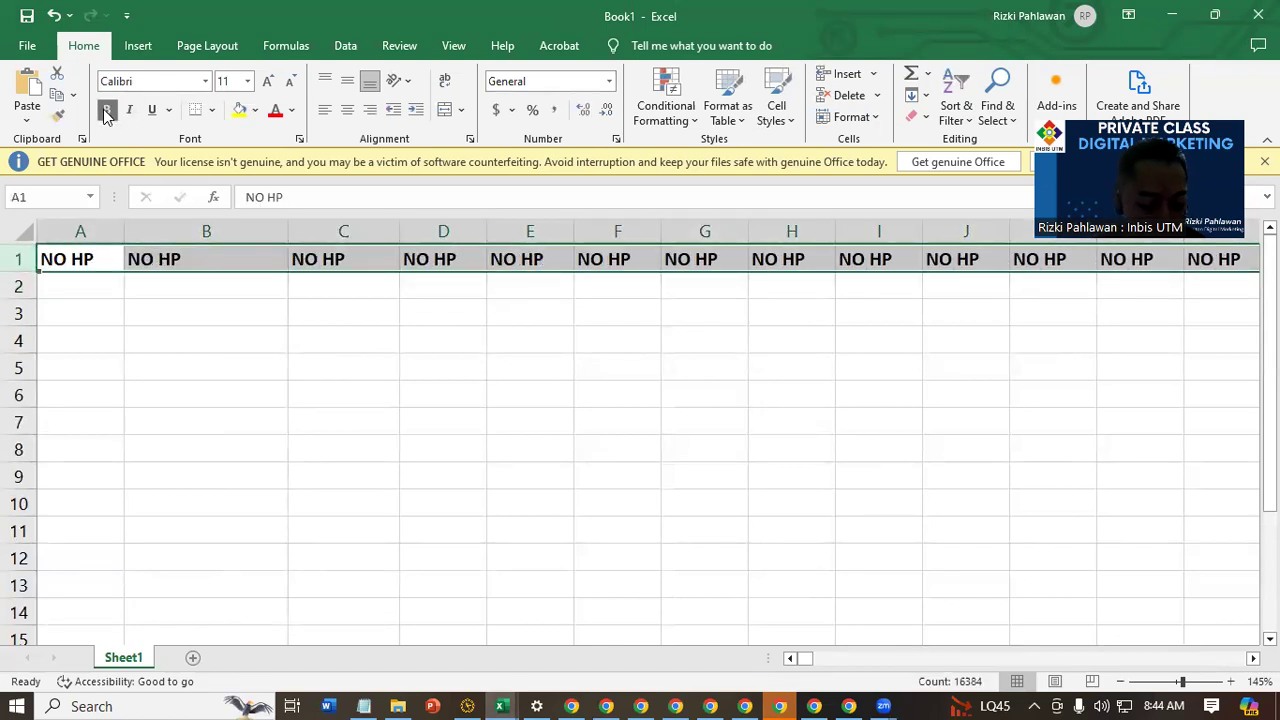
pyautogui.hotkey('ctrl', 'z')
pyautogui.click(254, 440)
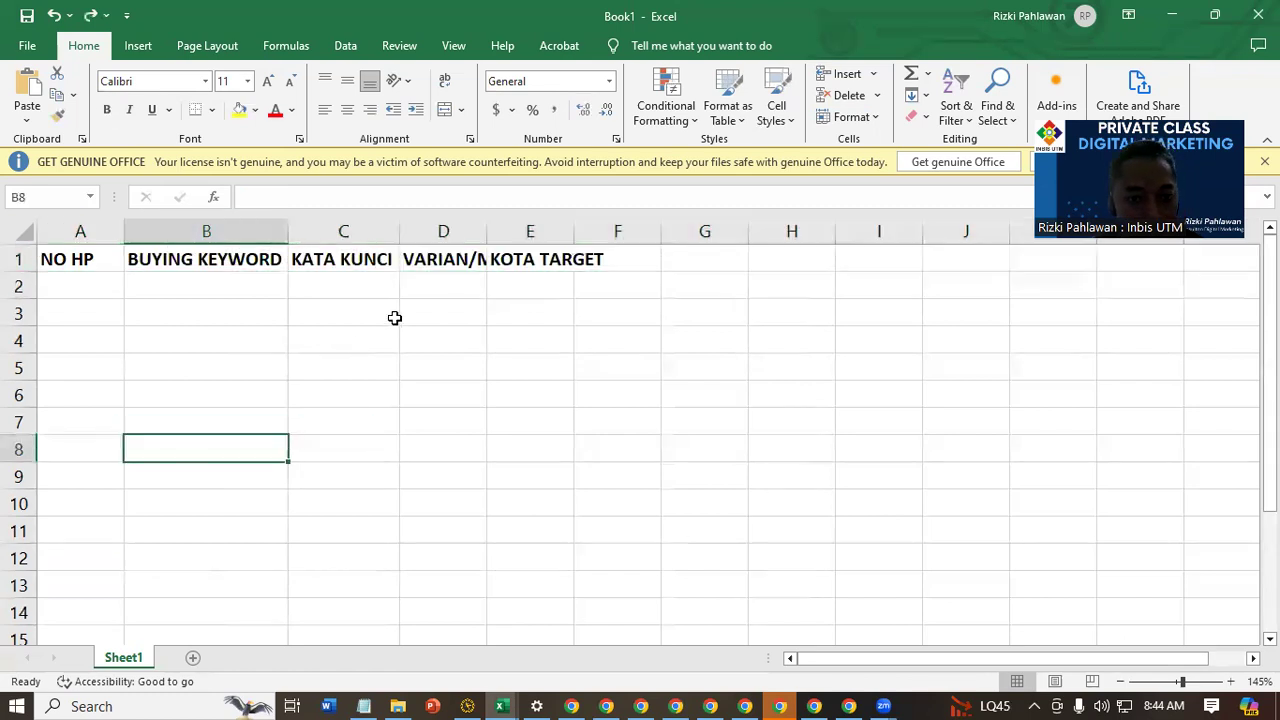
pyautogui.doubleClick(486, 229)
pyautogui.doubleClick(669, 231)
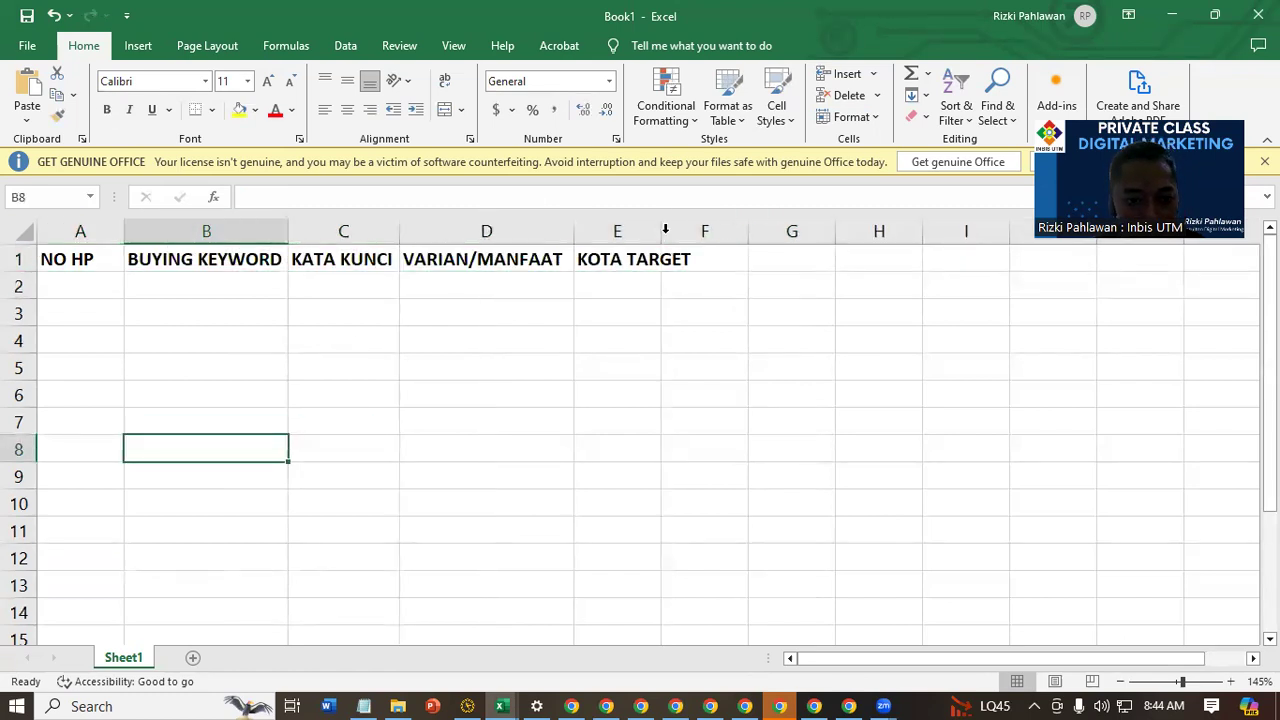
pyautogui.click(624, 372)
pyautogui.click(638, 288)
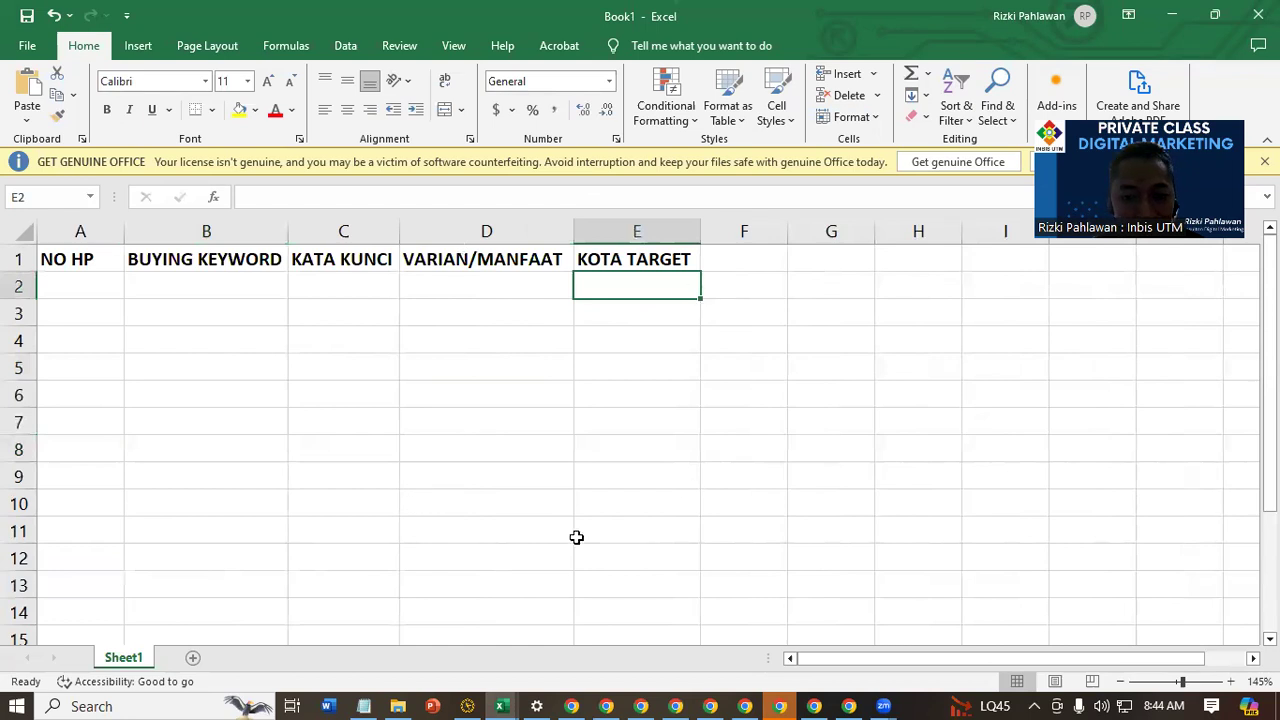
# Enter the keyword Ayam Fillet Frozen in cell C2 under KATA KUNCI
pyautogui.click(333, 289)
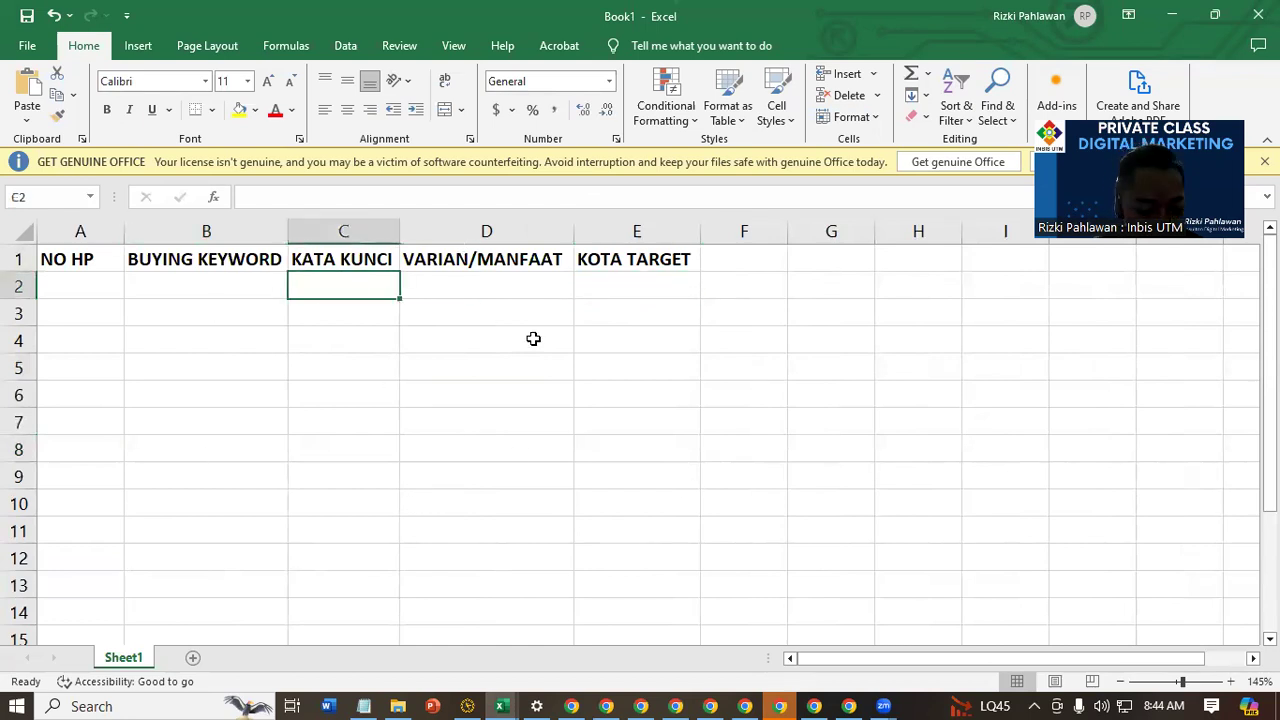
pyautogui.write('a')
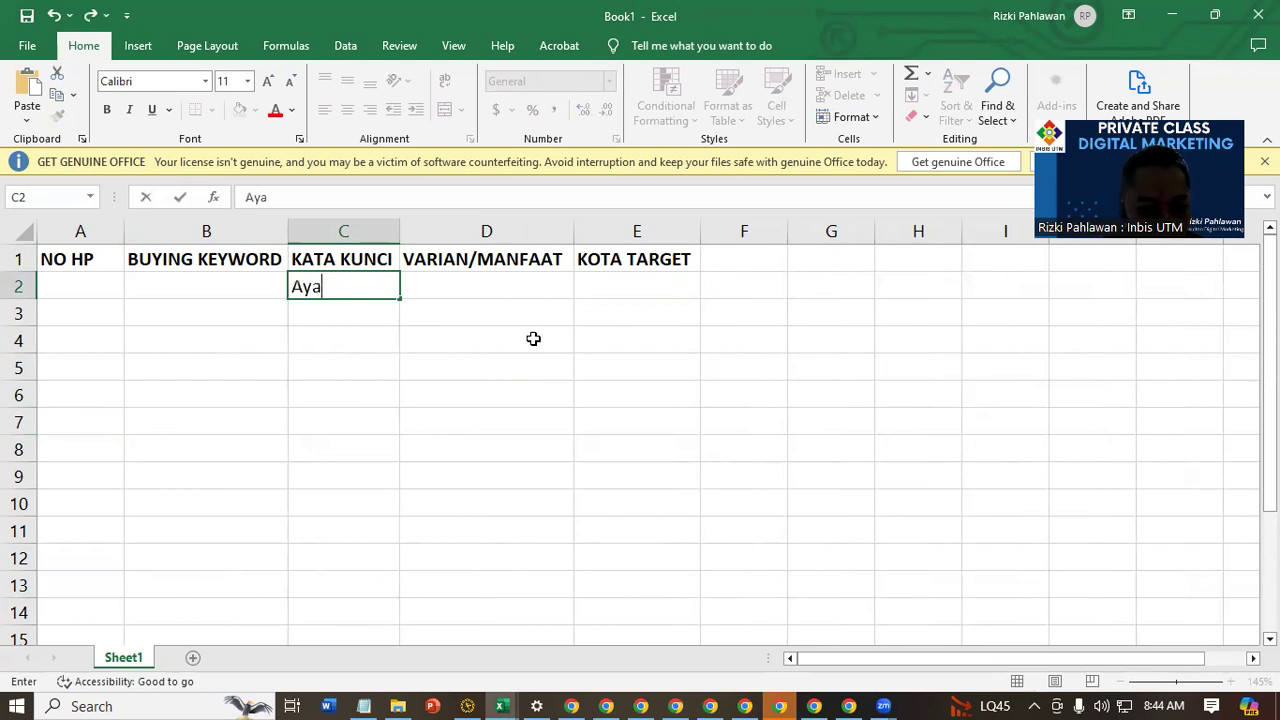
pyautogui.write('yam ')
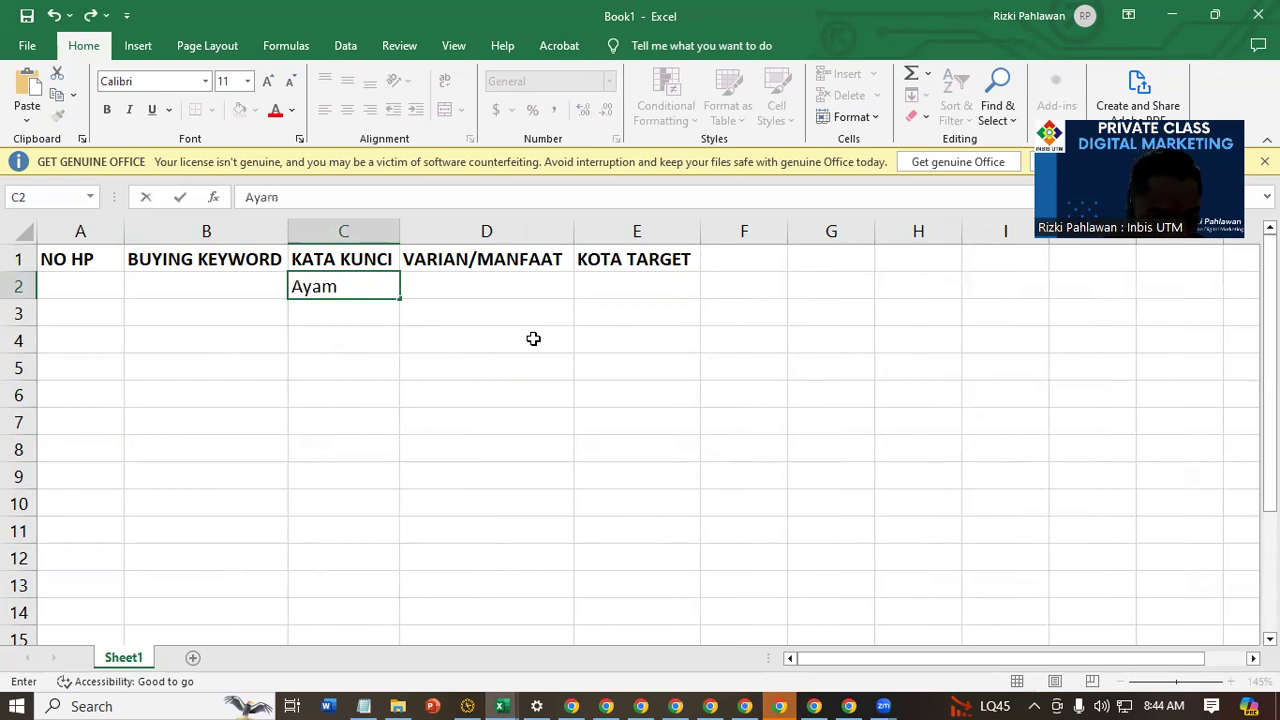
pyautogui.write('Fillet F')
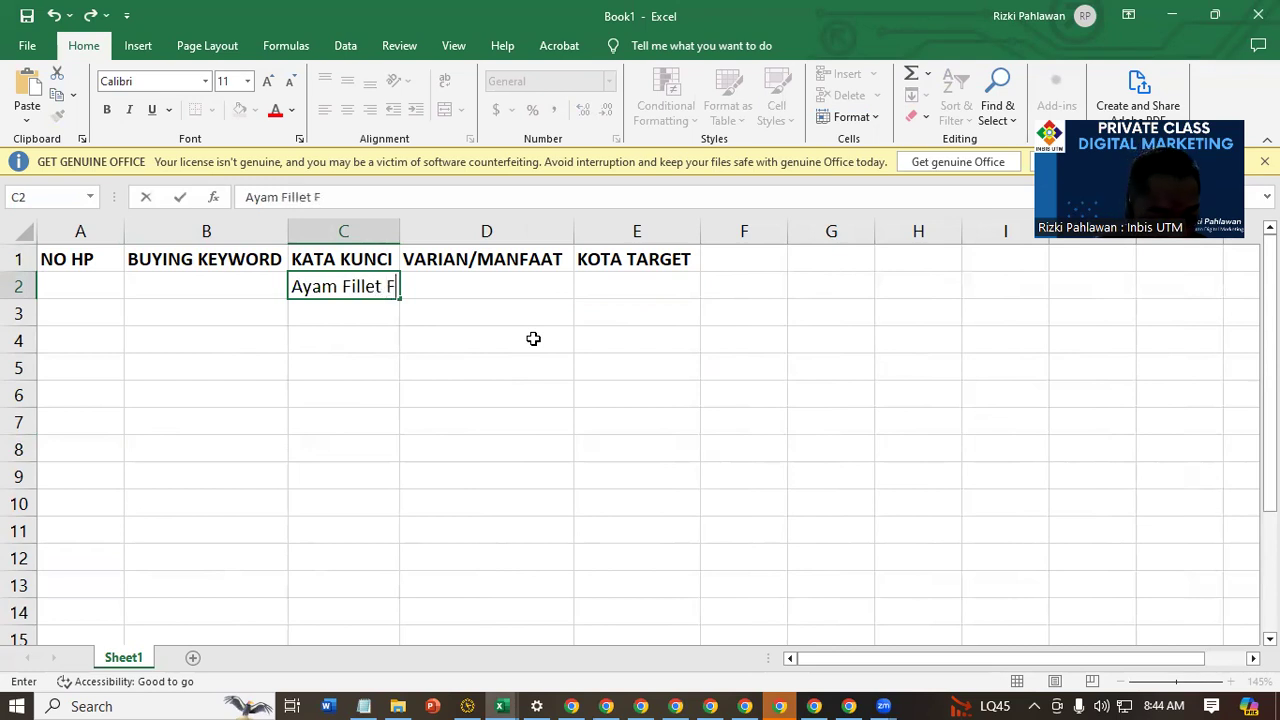
pyautogui.write('rozen')
pyautogui.press('Return')
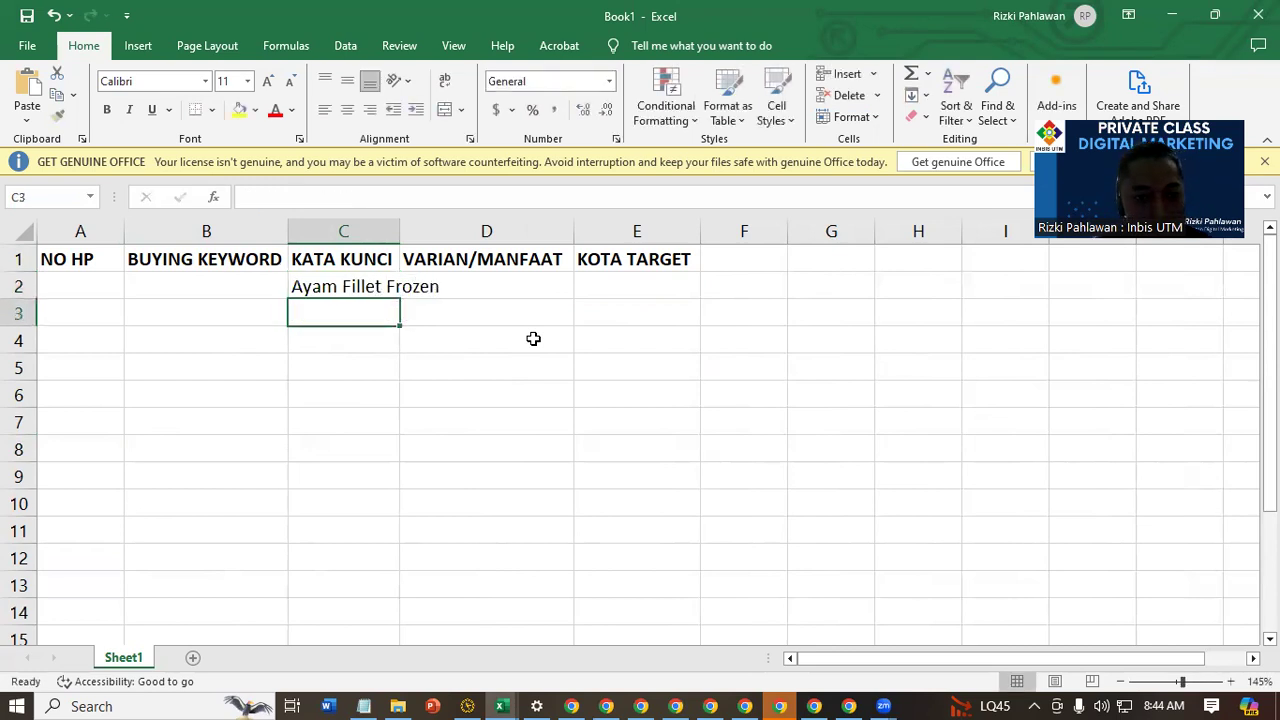
# Widen column C to fit the keyword and fill it down from C2 through C8
pyautogui.moveTo(400, 231); pyautogui.dragTo(457, 231)
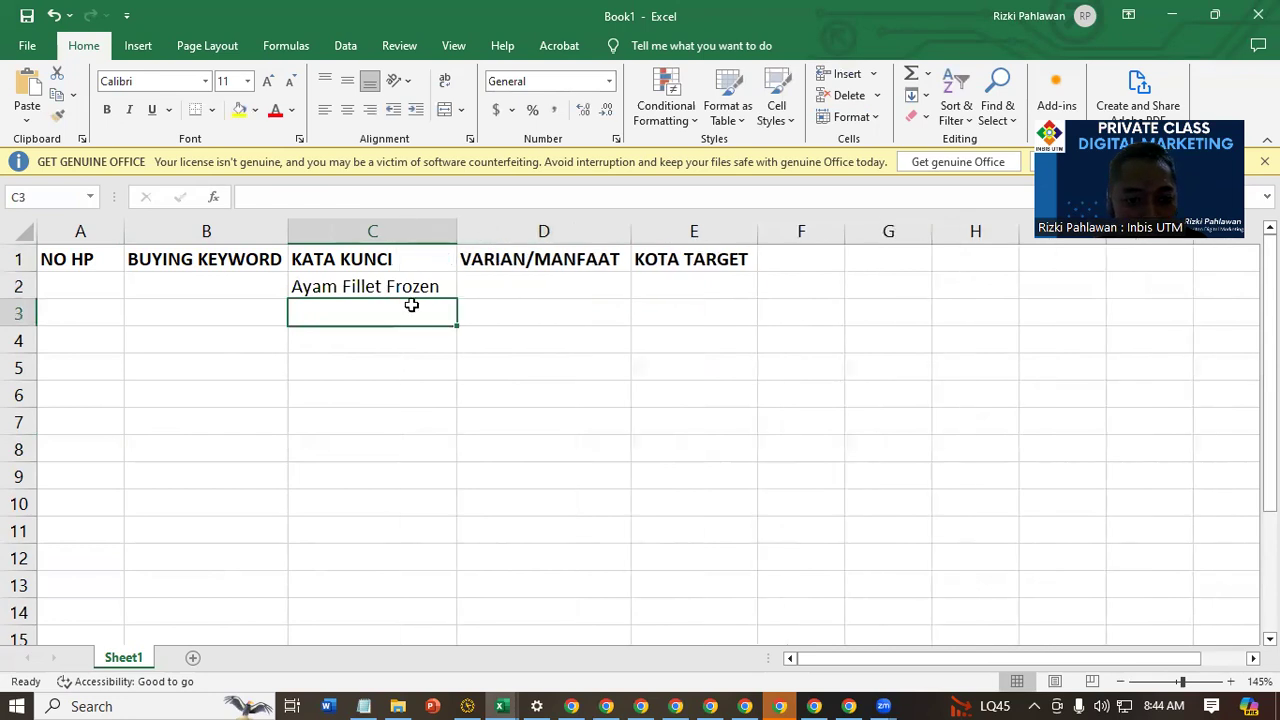
pyautogui.click(417, 286)
pyautogui.moveTo(456, 299); pyautogui.dragTo(453, 460)
# Prefix the keyword in C3 with Dada and the one in C4 with Paha, each followed by a space
pyautogui.click(428, 309)
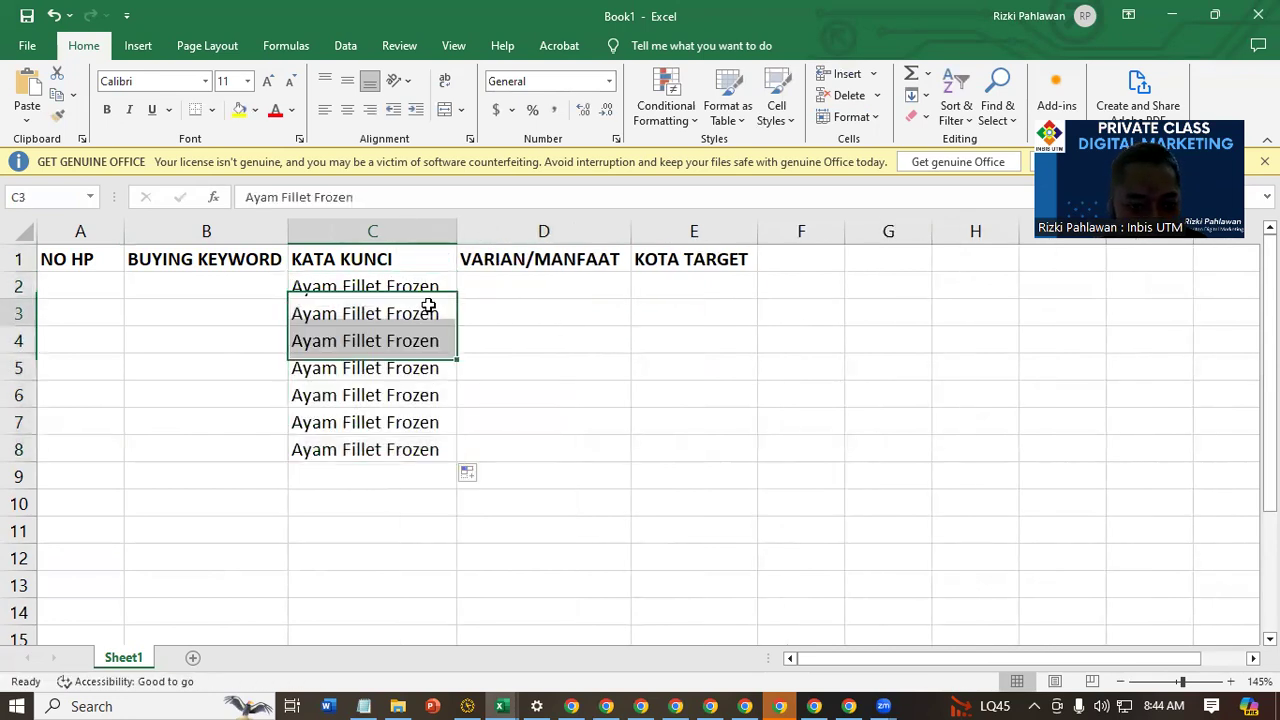
pyautogui.doubleClick(297, 315)
pyautogui.write('Dada')
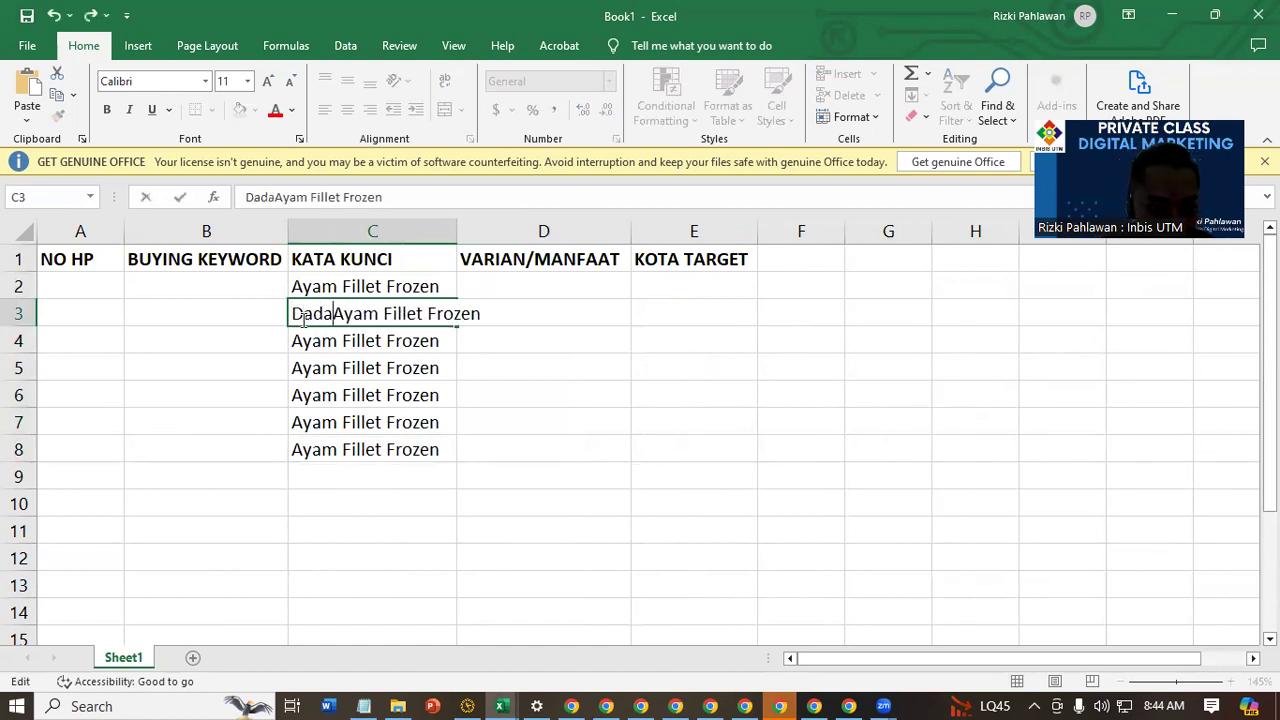
pyautogui.press('Return')
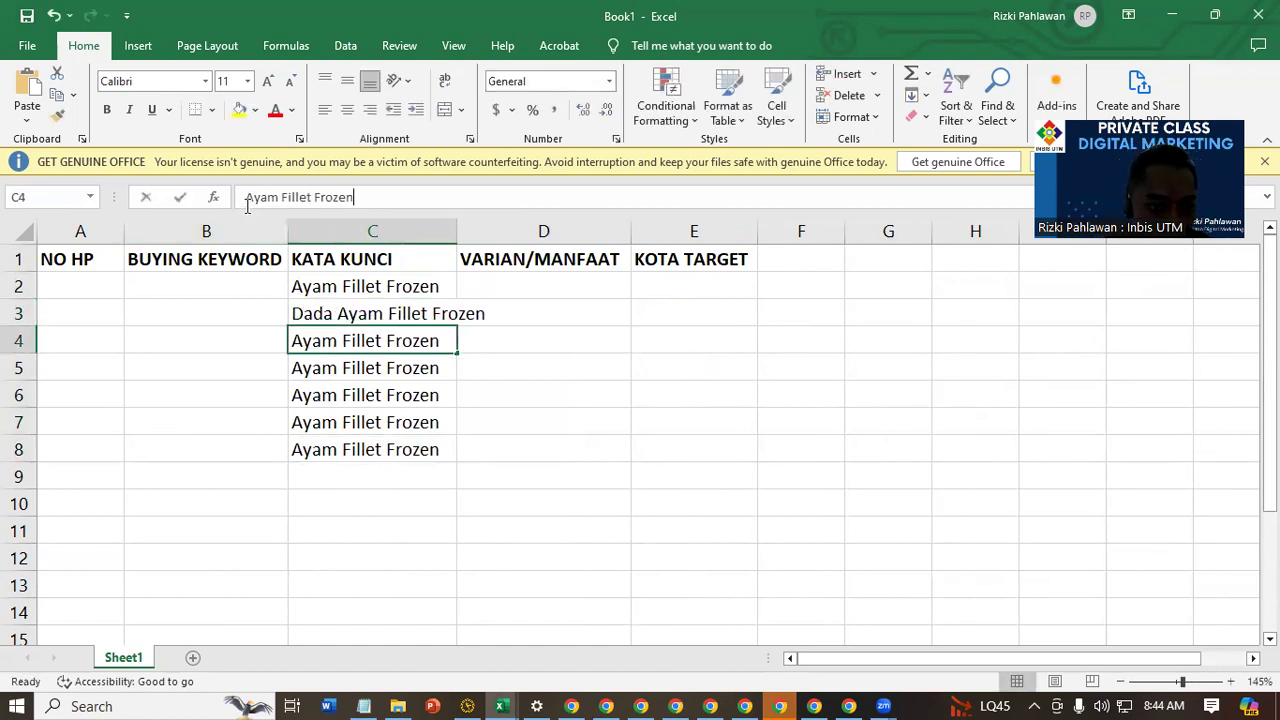
pyautogui.click(247, 199)
pyautogui.write('Paha')
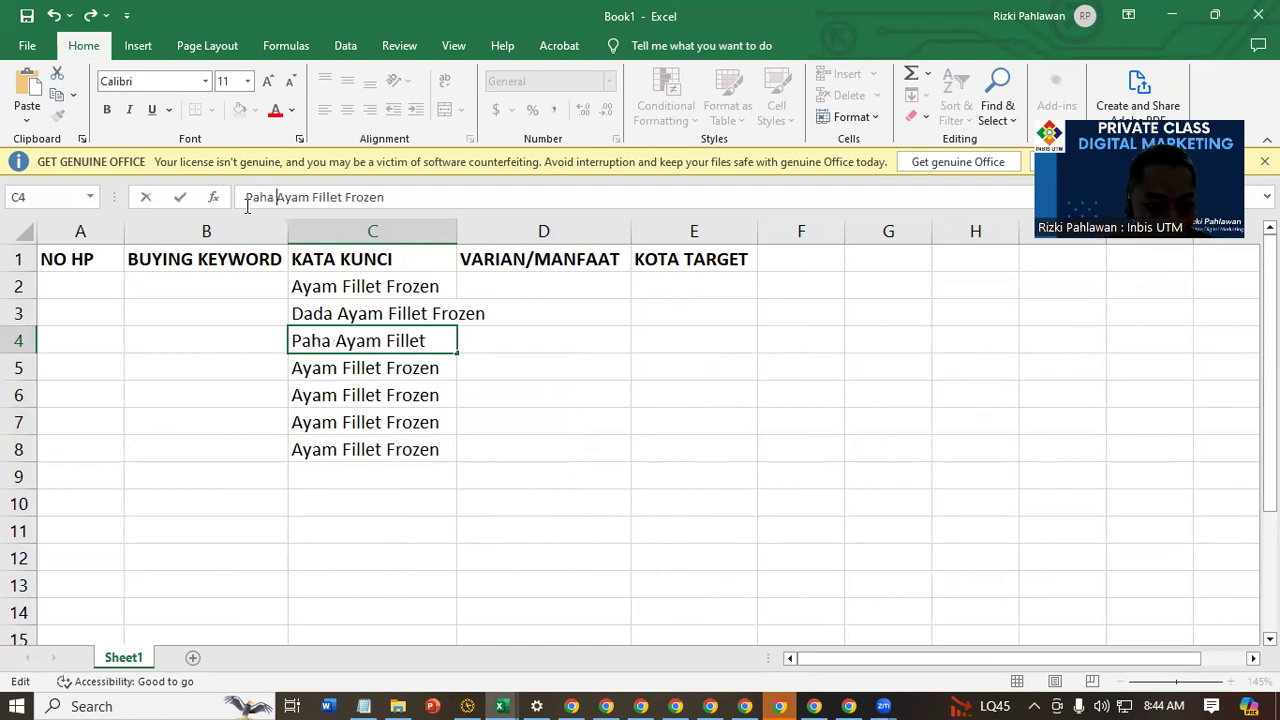
pyautogui.press('Return')
# Change the keyword in C5 to Ceker Ayam Fillet Frozen and the one in C6 to Daging Ayam Fillet Frozen
pyautogui.click(247, 197)
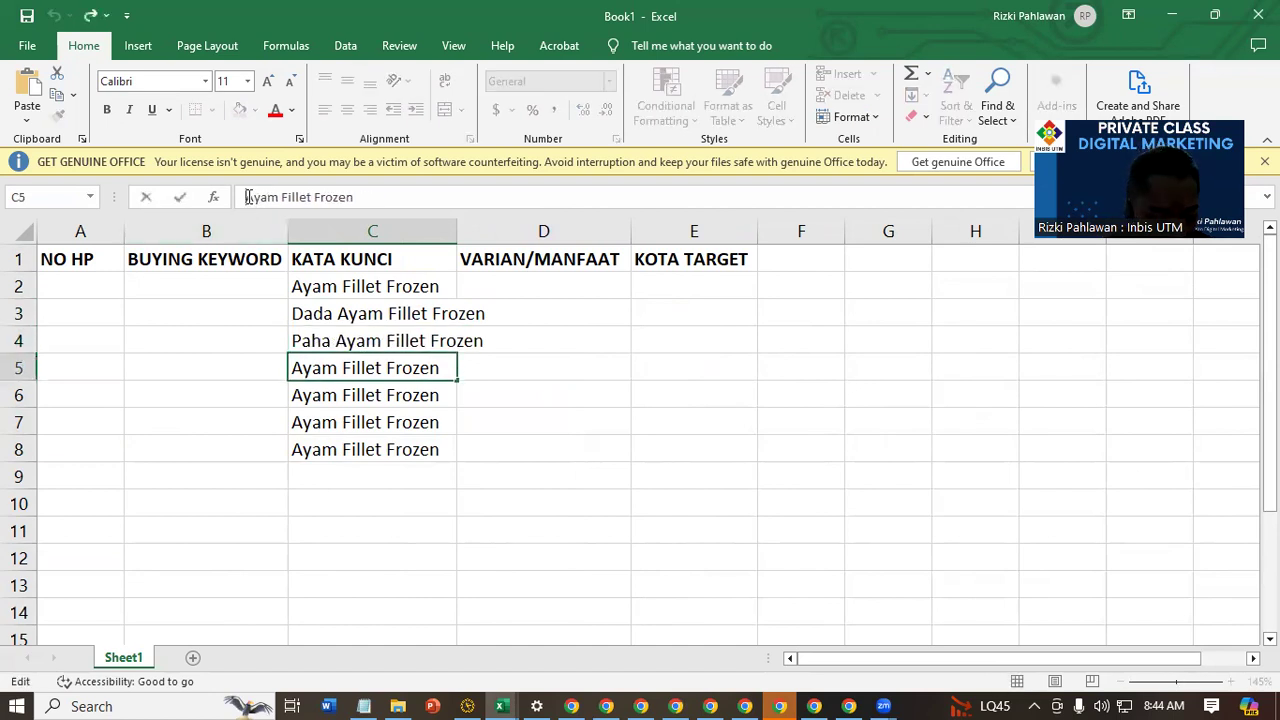
pyautogui.write('Ceker')
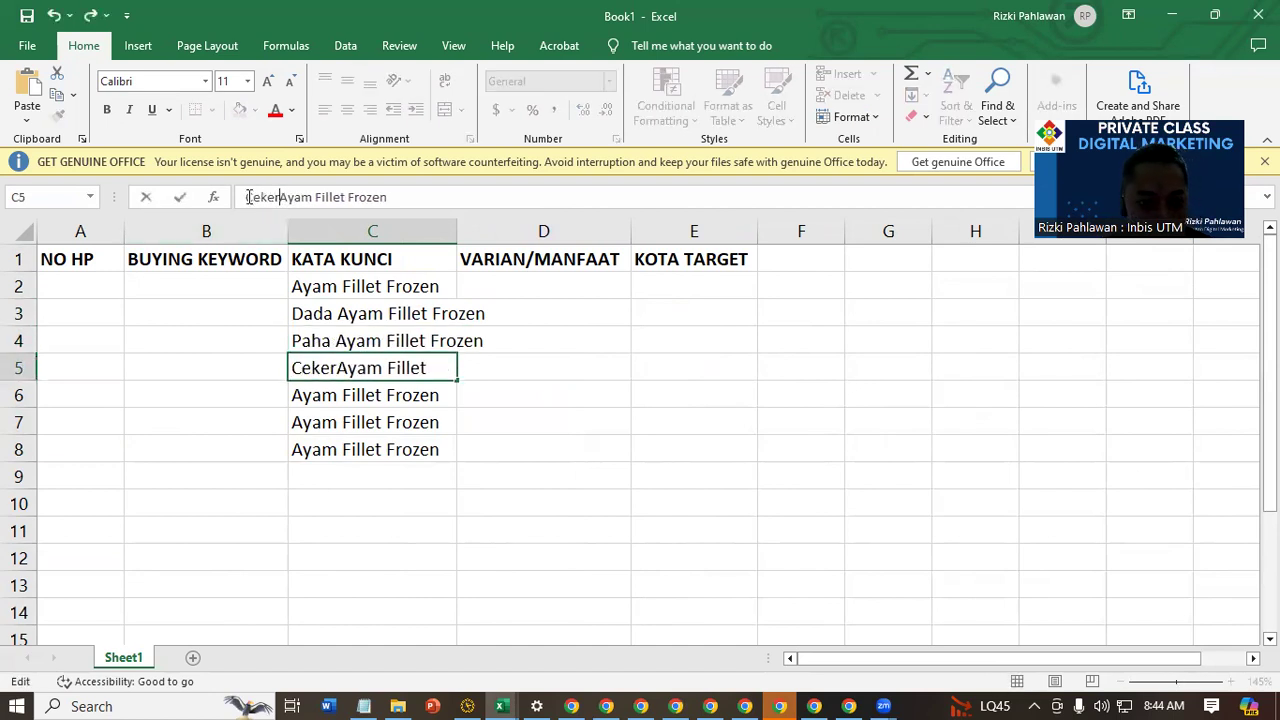
pyautogui.press('Return')
pyautogui.click(247, 197)
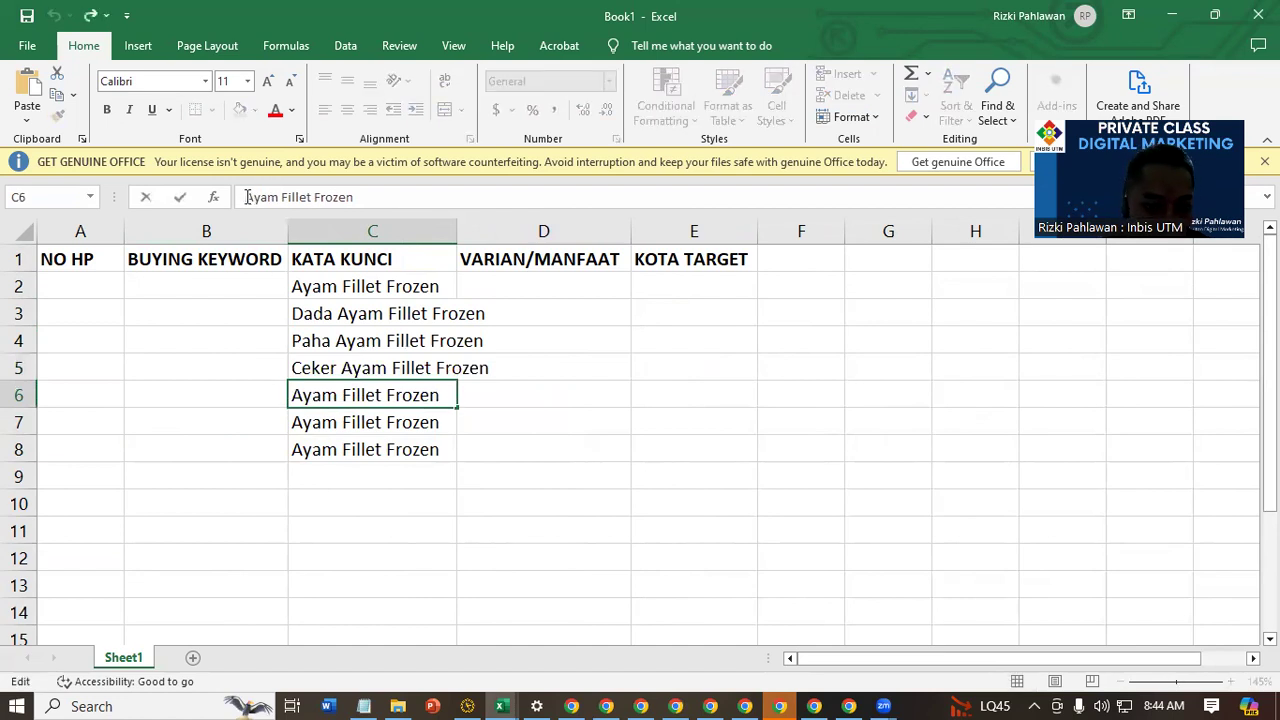
pyautogui.write('Daging')
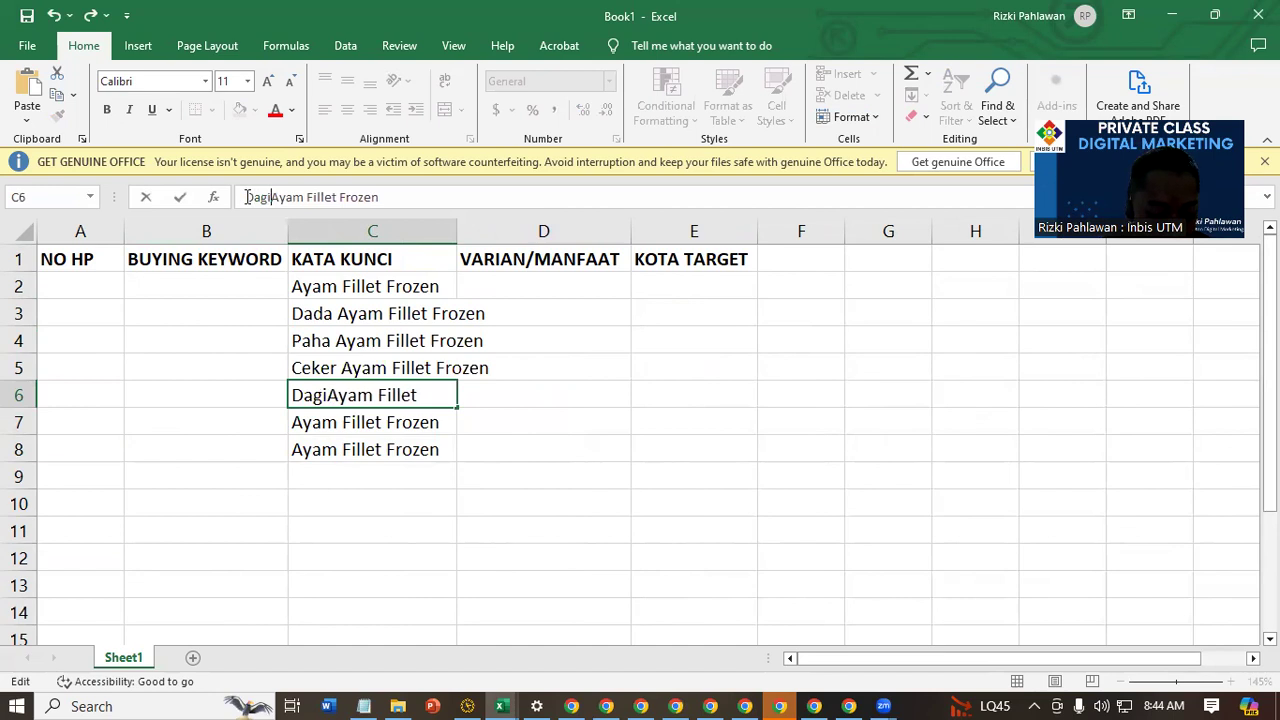
pyautogui.press('Return')
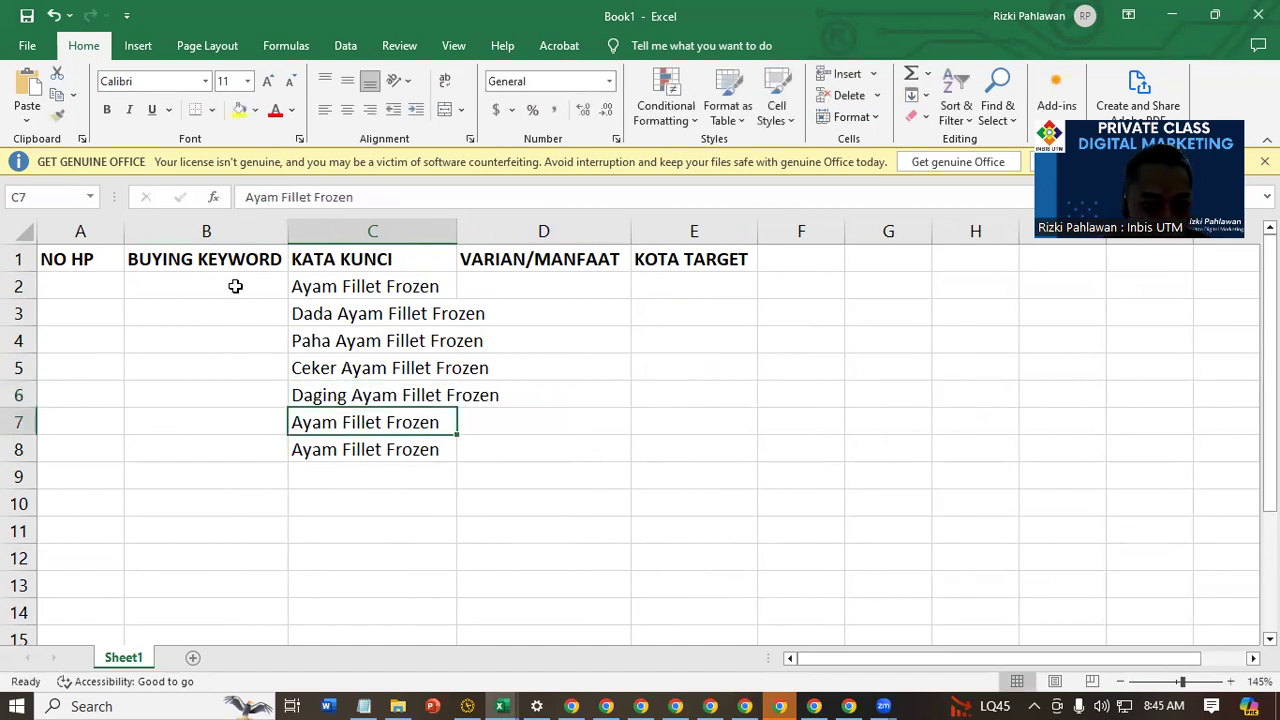
# Change the first keyword in C2 to Karkas Ayam Fillet Frozen
pyautogui.doubleClick(294, 284)
pyautogui.write('Karkas')
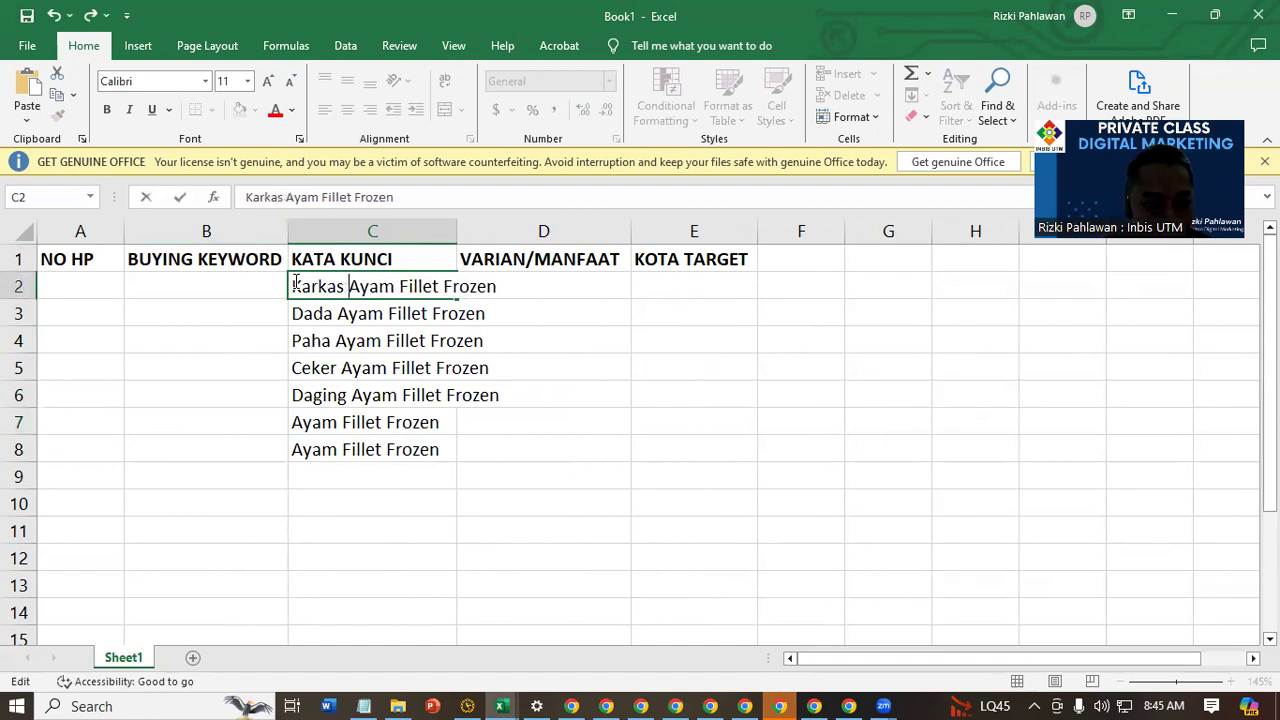
pyautogui.press('Return')
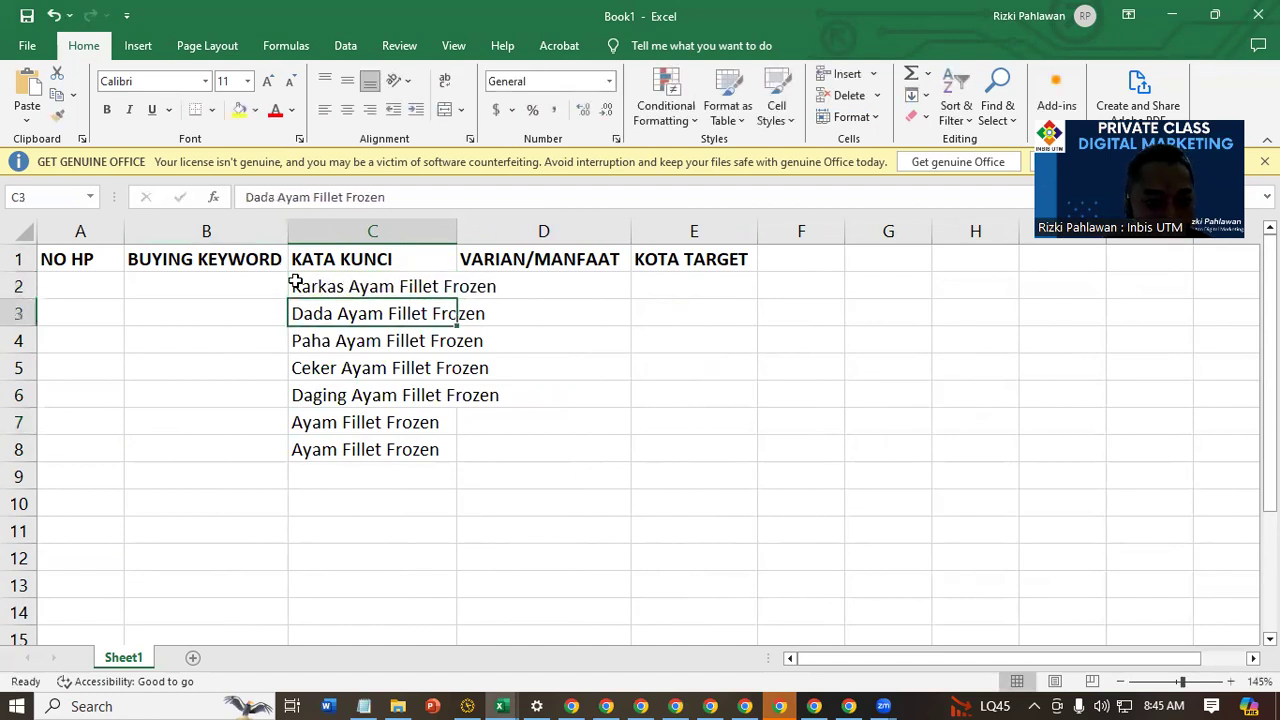
# Clear the two unprefixed keywords from cells C7 and C8
pyautogui.click(400, 427)
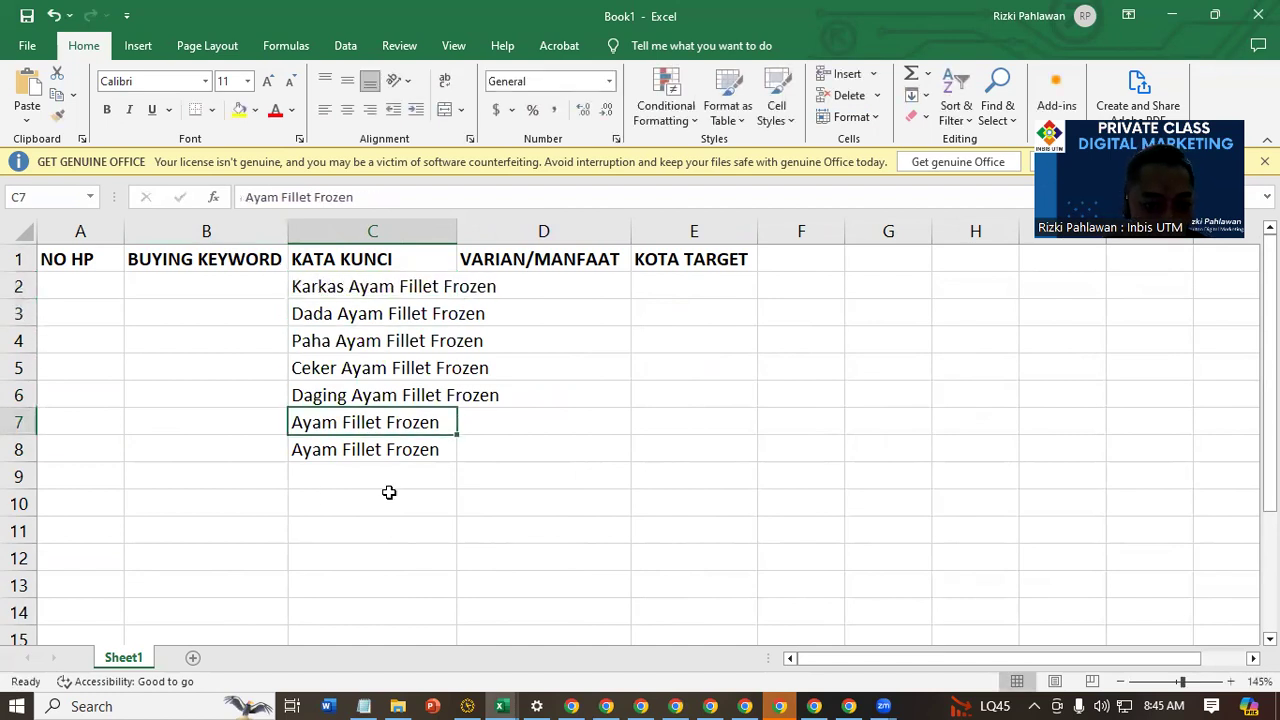
pyautogui.keyDown('shift'); pyautogui.click(425, 446); pyautogui.keyUp('shift')
pyautogui.press('Delete')
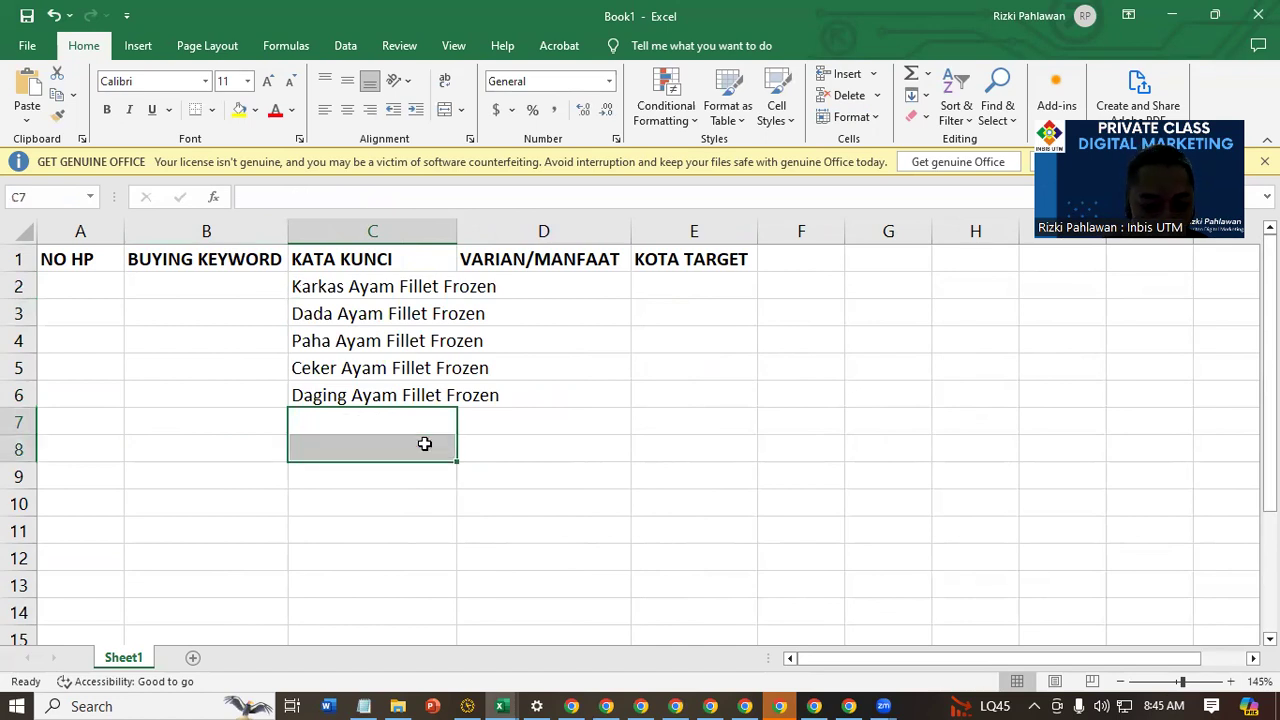
# Repeat the five KATA KUNCI keywords from C2:C6 down to row 80 and widen column C to fit them
pyautogui.moveTo(437, 287); pyautogui.dragTo(465, 514)
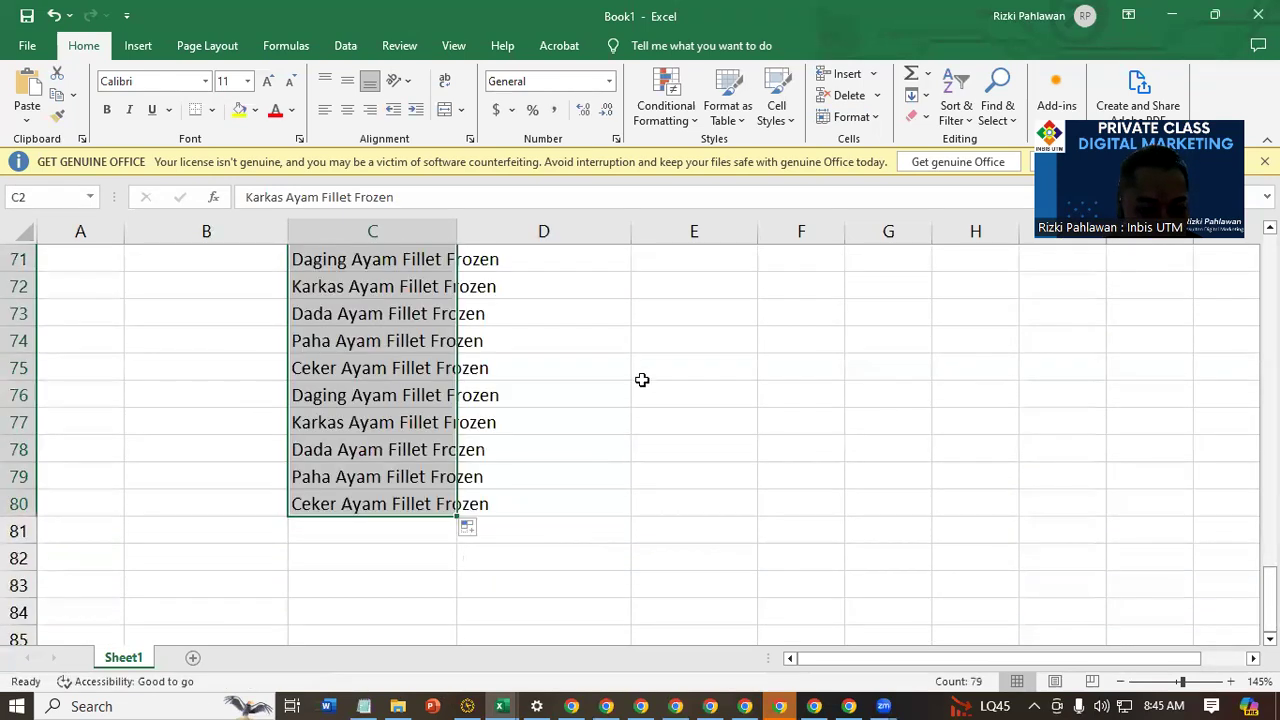
pyautogui.moveTo(452, 231); pyautogui.dragTo(520, 231)
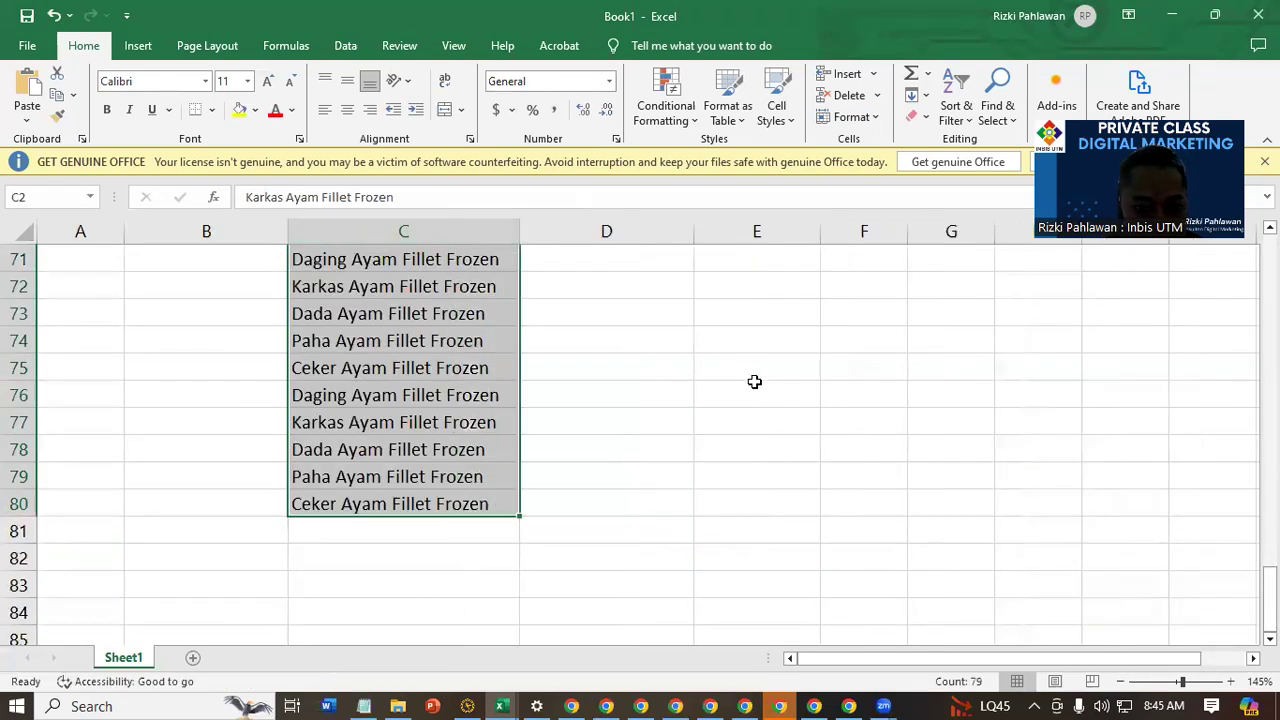
pyautogui.scroll(20, 720, 377)
pyautogui.scroll(1, 711, 372)
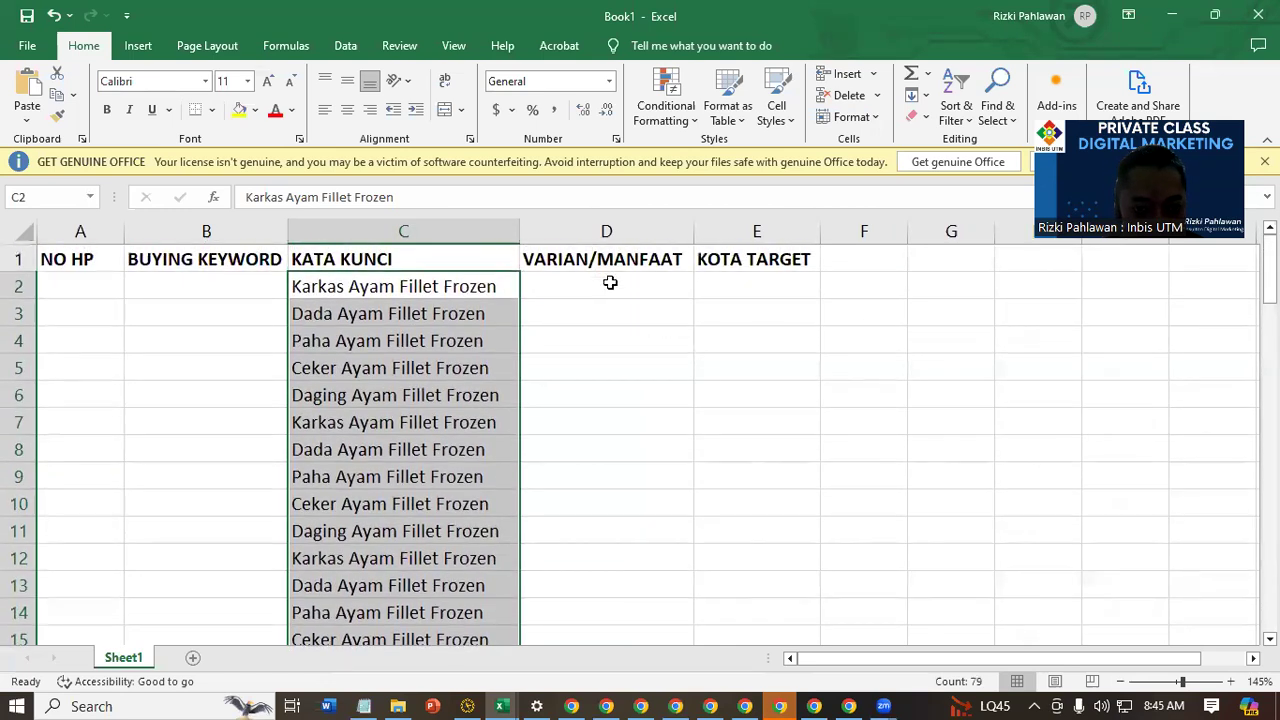
# Enter Untuk Catering Kapal in D2 and Untuk Catering Hotel in D3 under VARIAN/MANFAAT
pyautogui.click(608, 286)
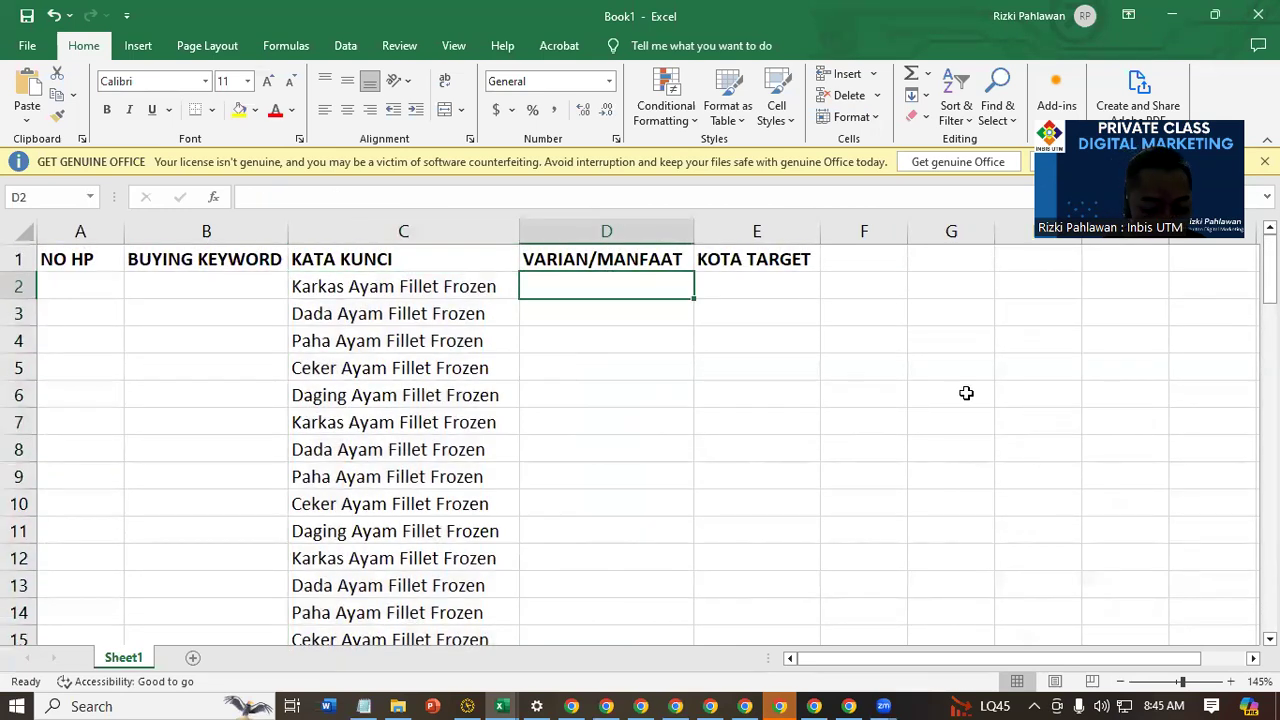
pyautogui.write('Untuk')
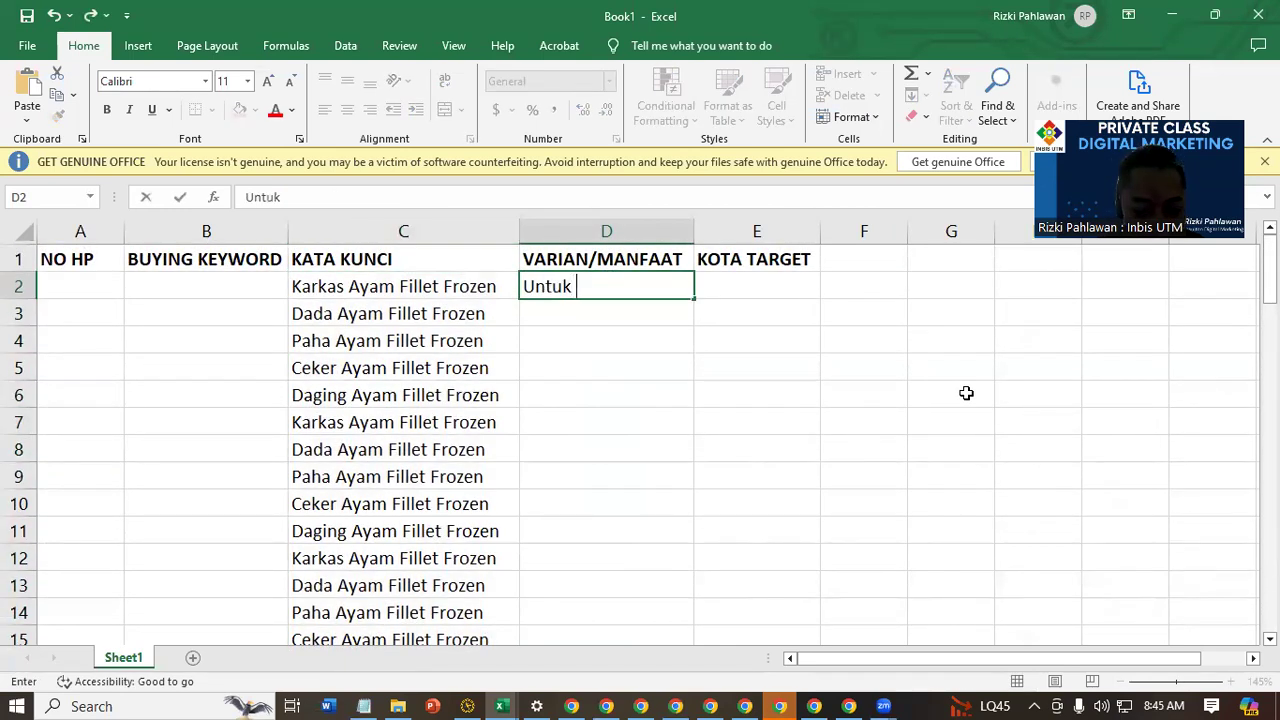
pyautogui.write(' Catering Kap')
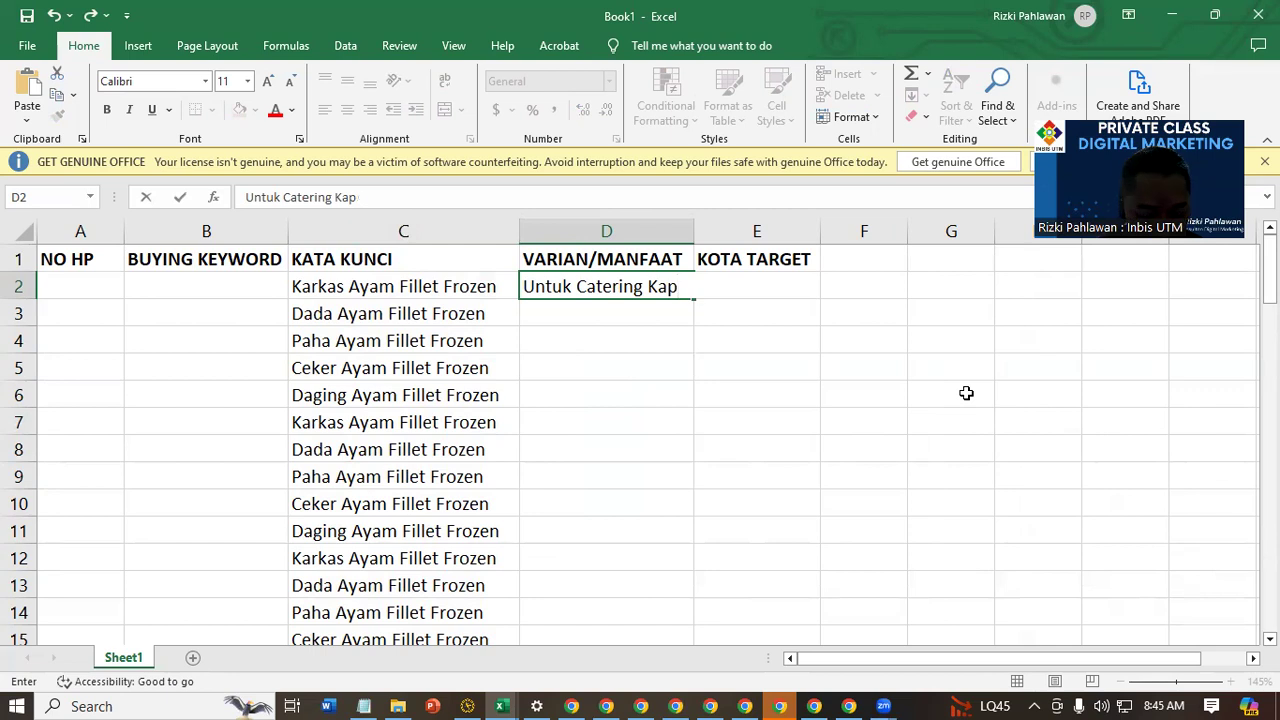
pyautogui.write('al')
pyautogui.press('Return')
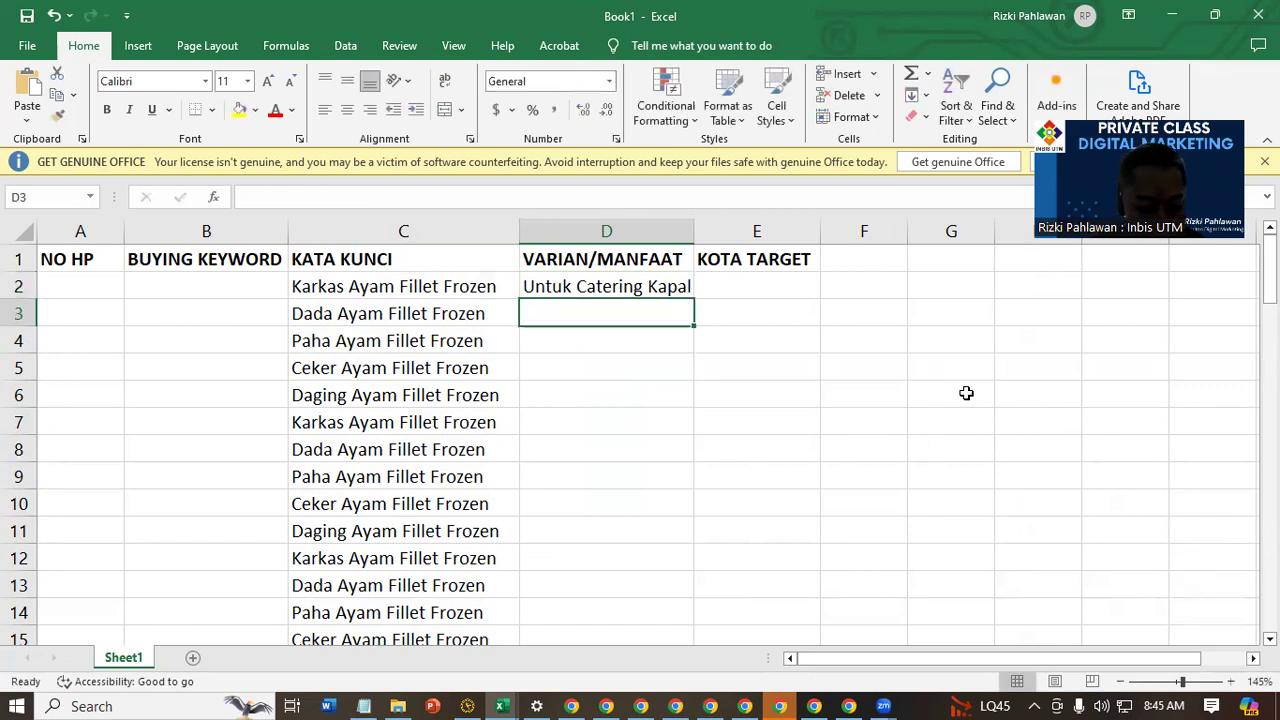
pyautogui.write('Untuk Catering ')
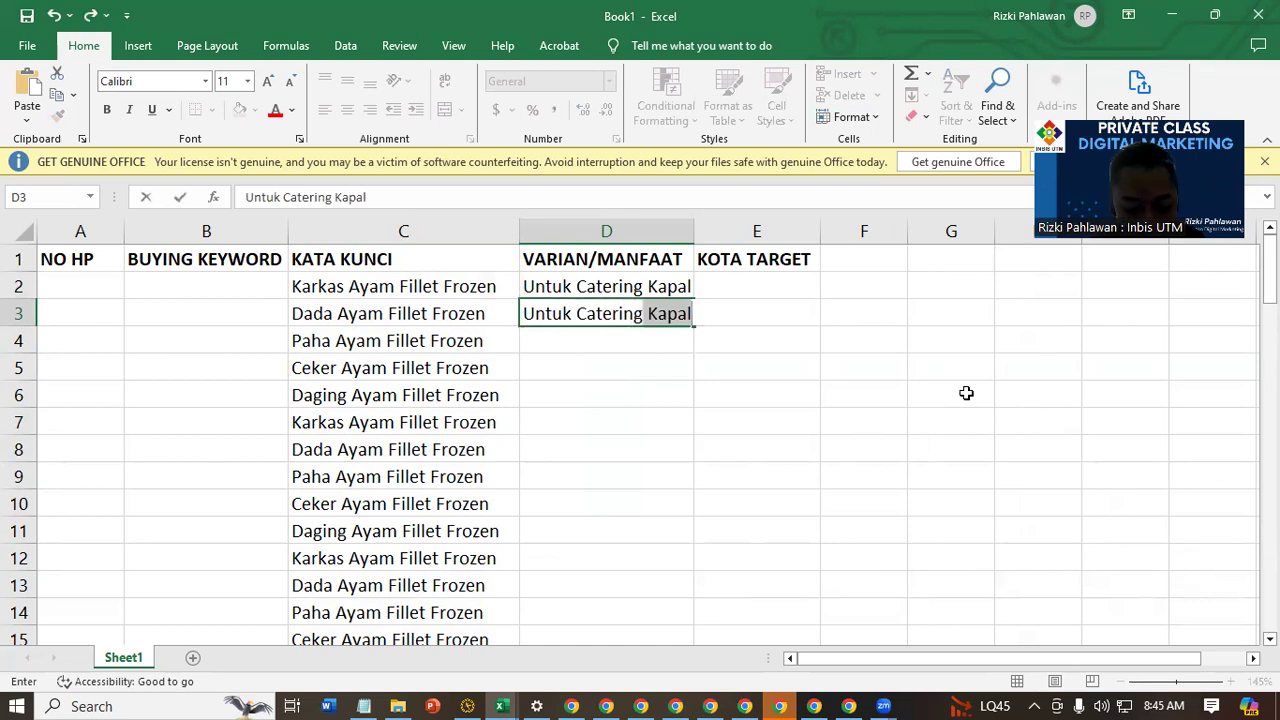
pyautogui.write('Hotel')
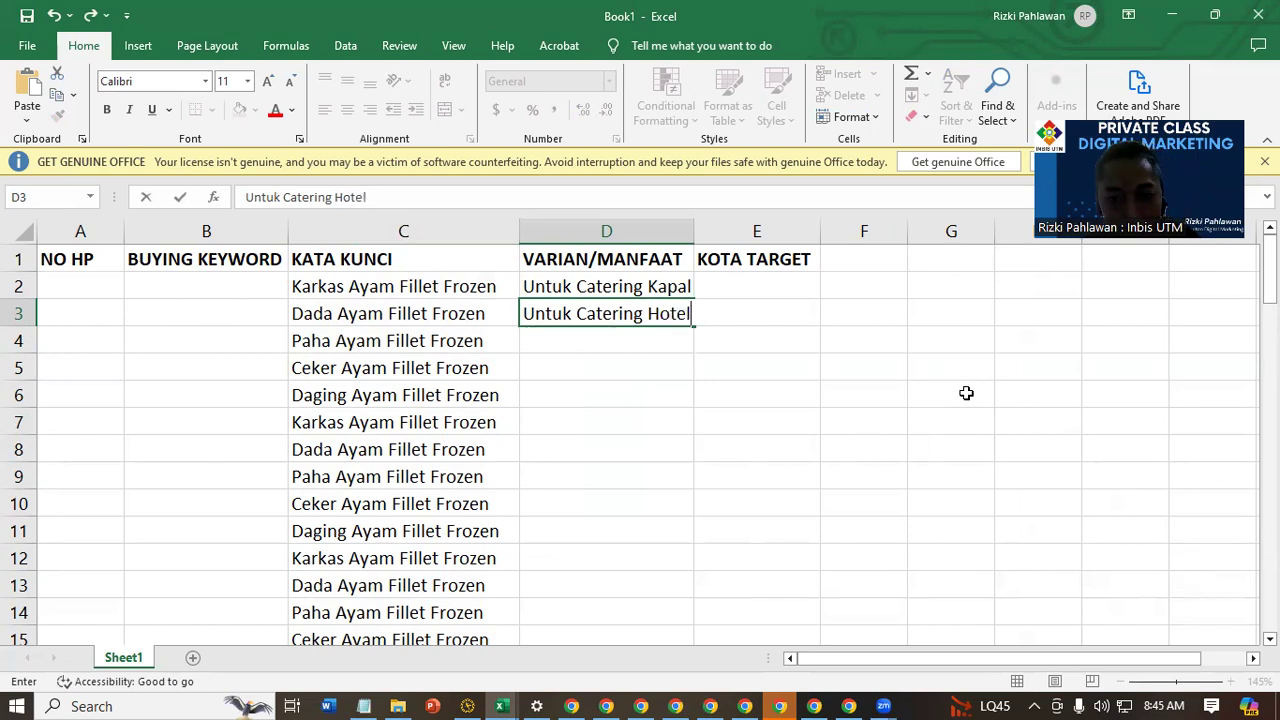
pyautogui.press('Return')
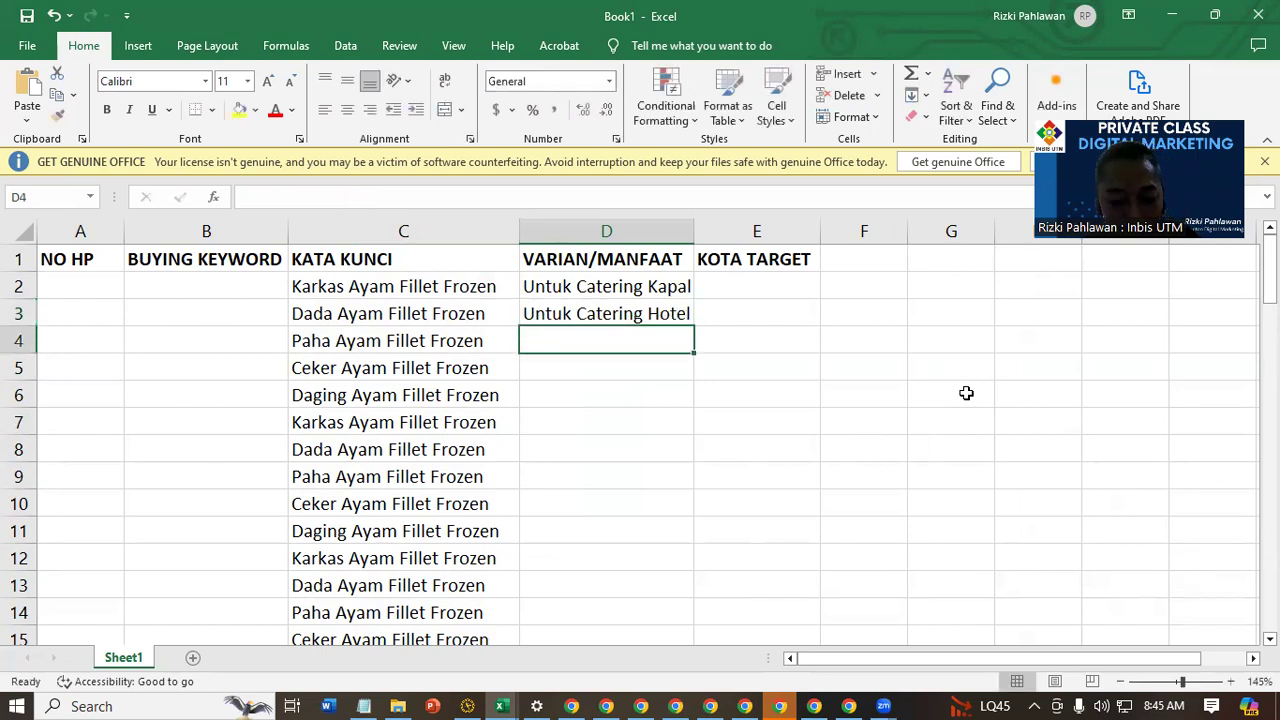
# Add Untuk Rumah Makan in D4 and Untuk Restoran in D5
pyautogui.write('Untuk')
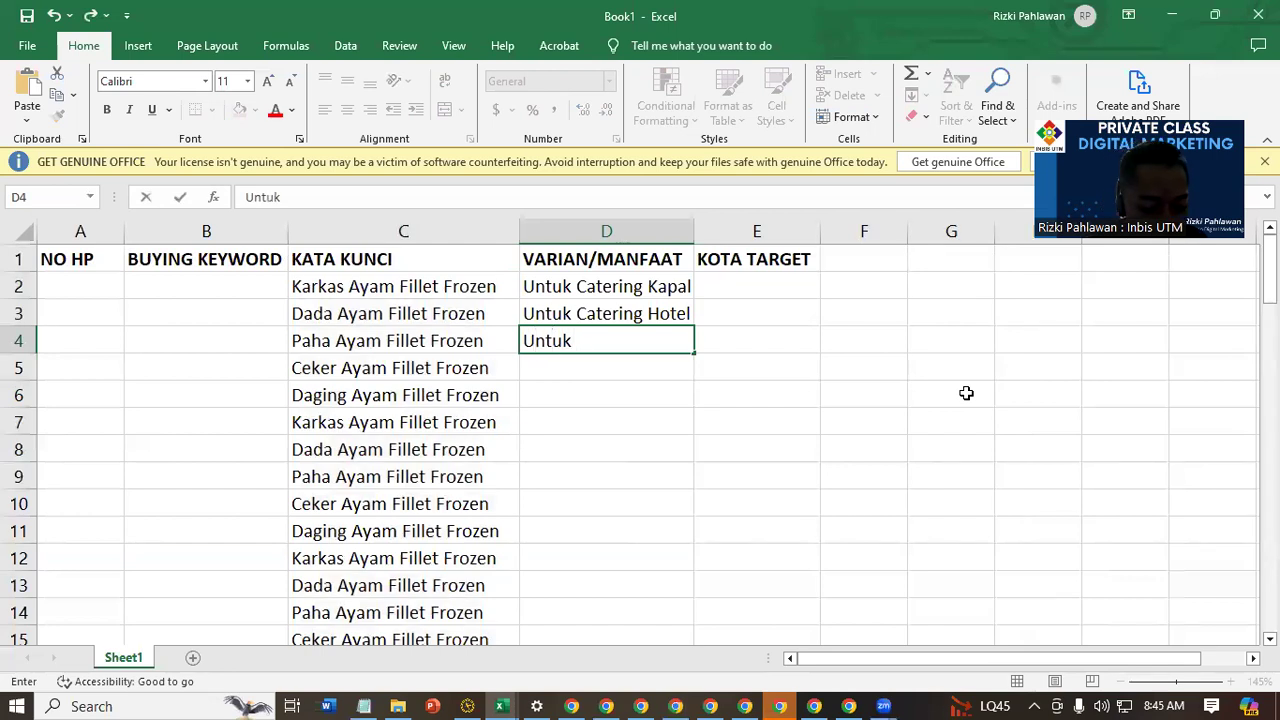
pyautogui.write(' Rumah Makan')
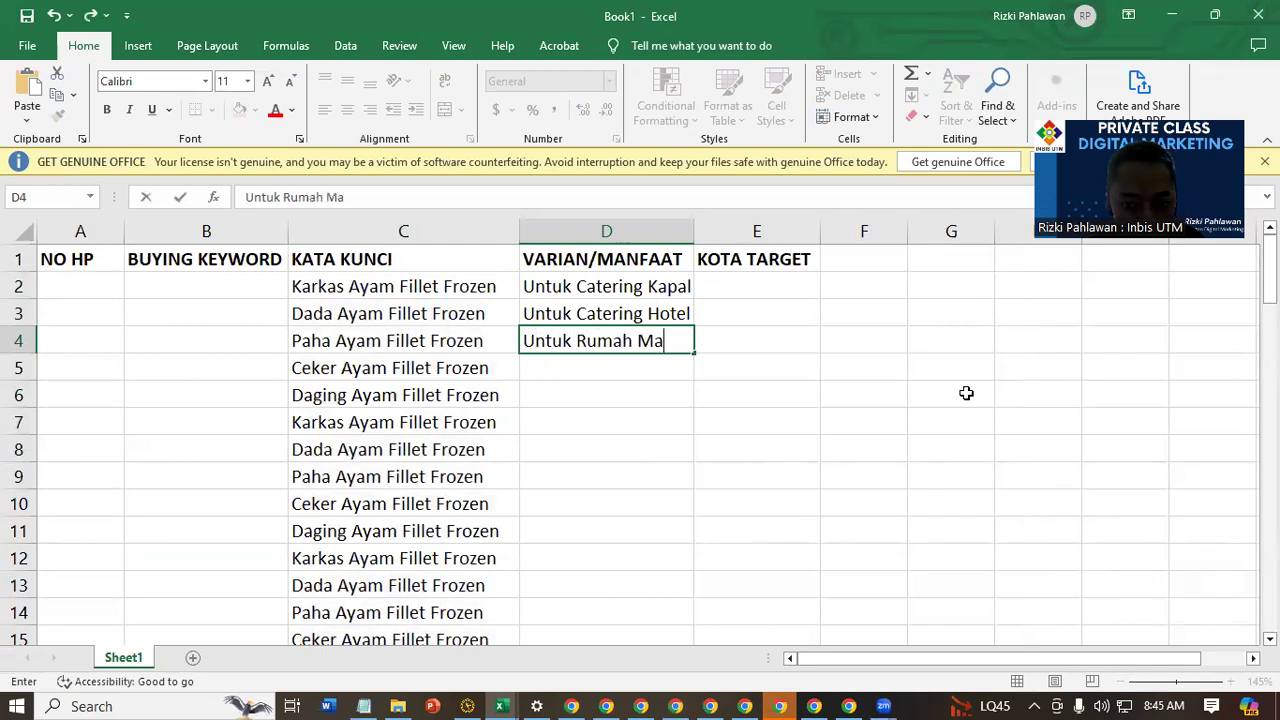
pyautogui.press('Return')
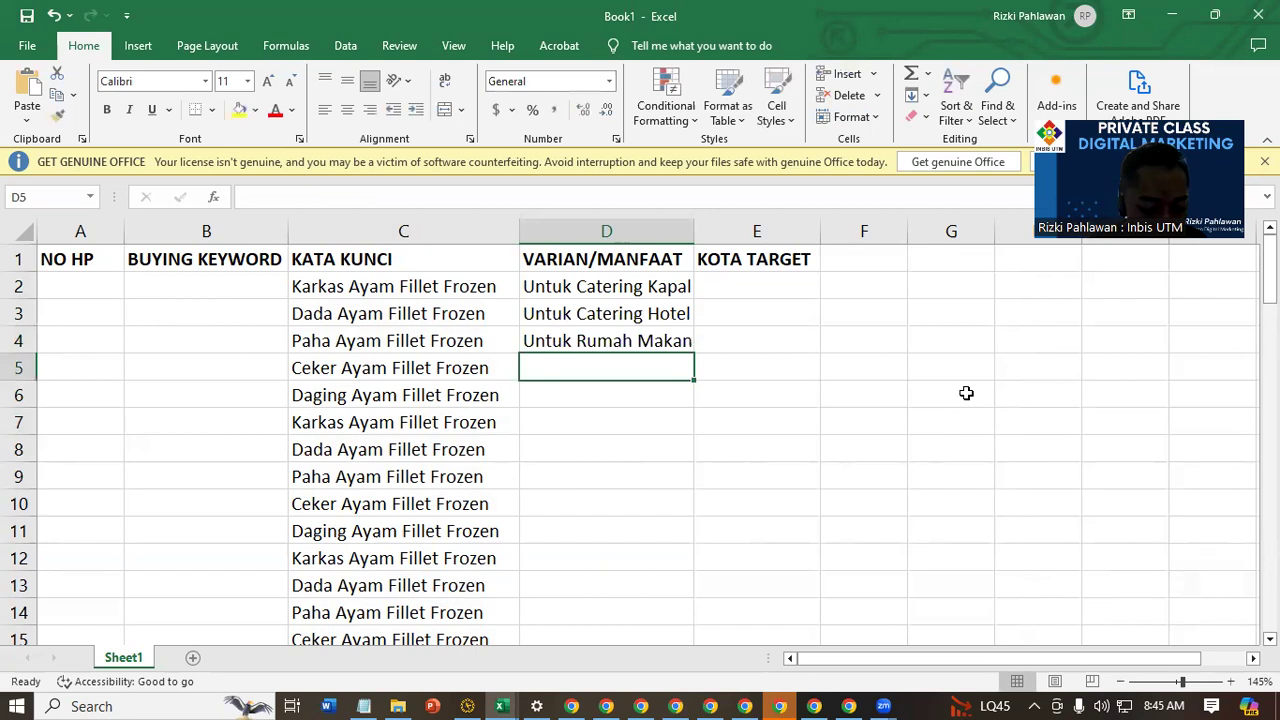
pyautogui.write('Unt')
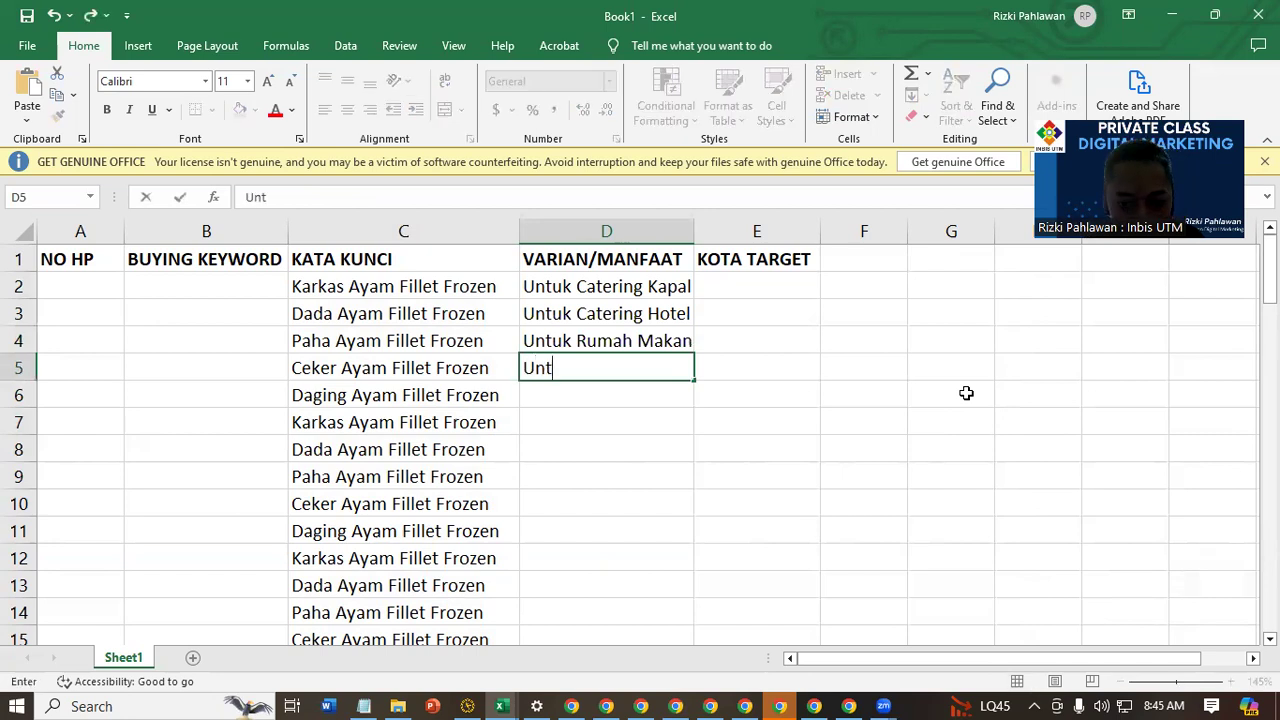
pyautogui.write('uk Res')
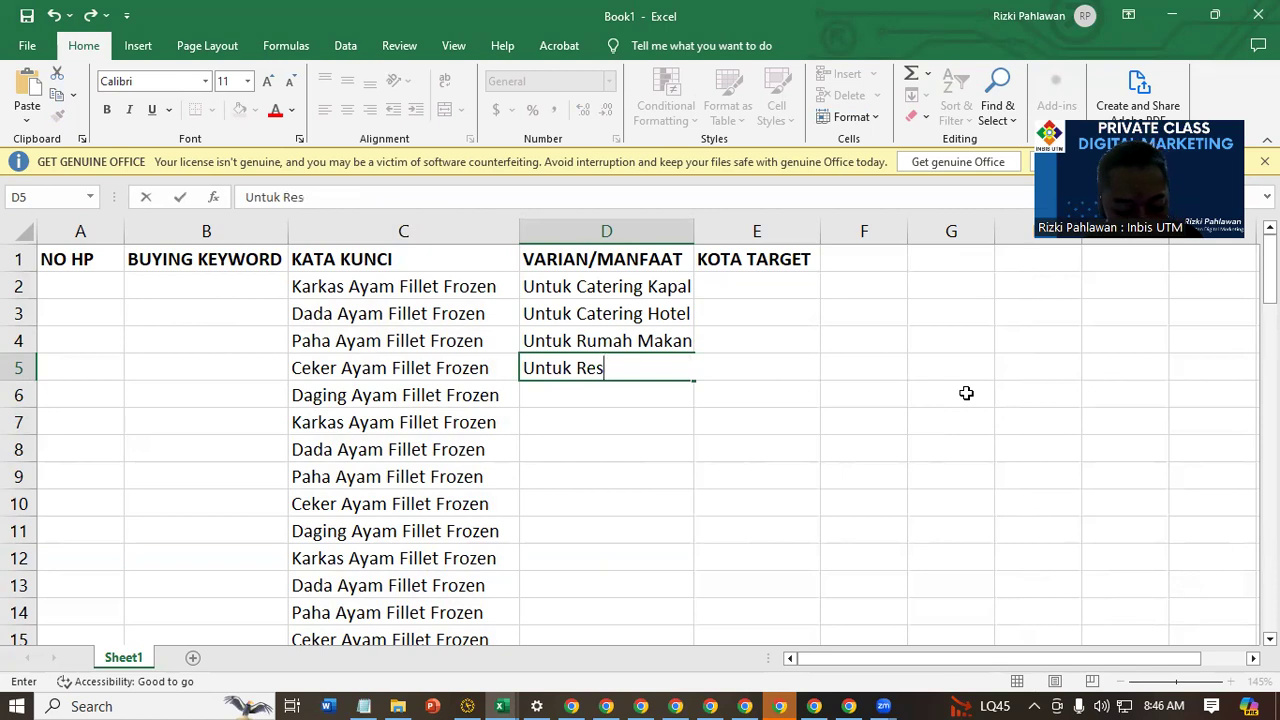
pyautogui.write('toran')
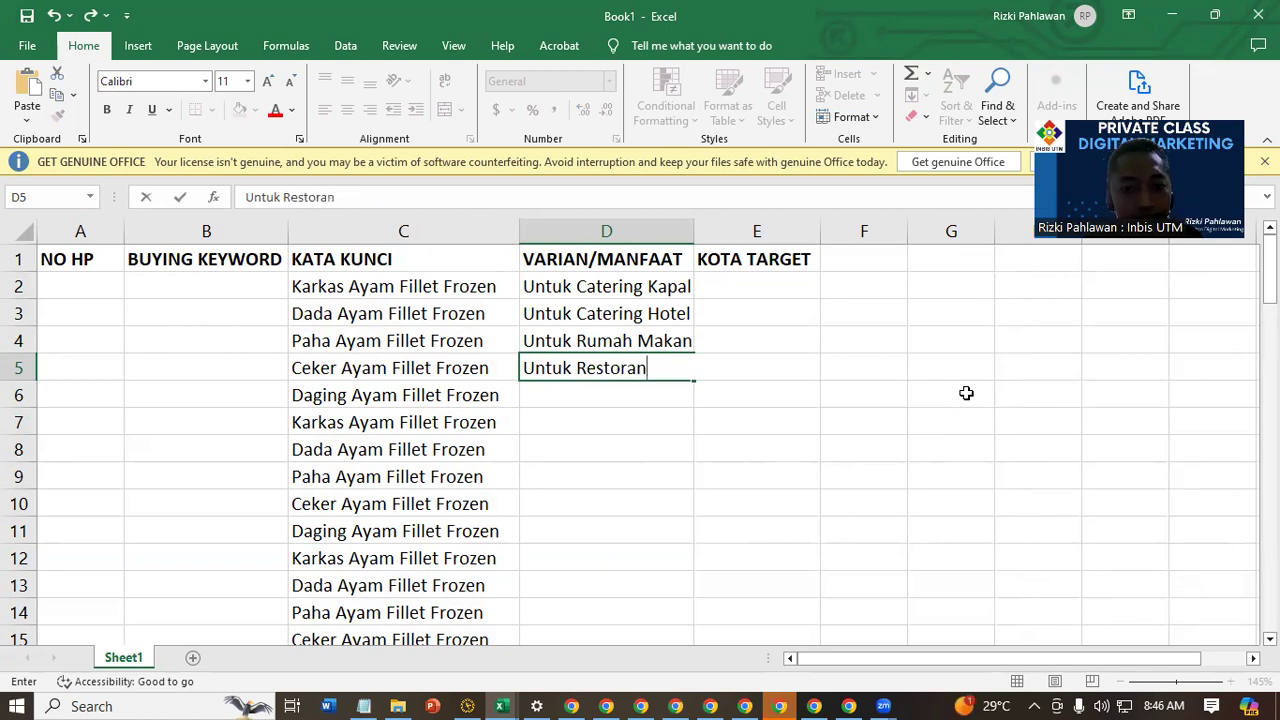
pyautogui.press('Return')
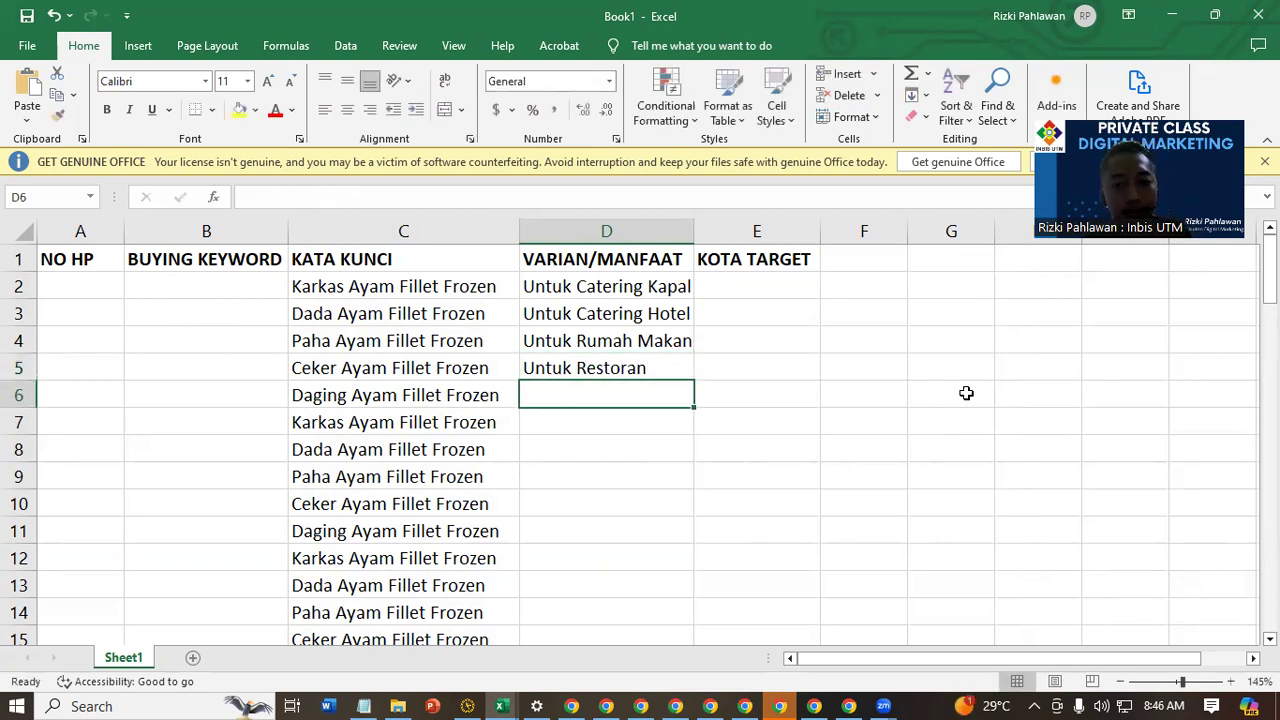
# Repeat the four variants in D2:D5 down the full length of the keyword list and autofit column D
pyautogui.moveTo(658, 286); pyautogui.dragTo(688, 383)
pyautogui.doubleClick(694, 381)
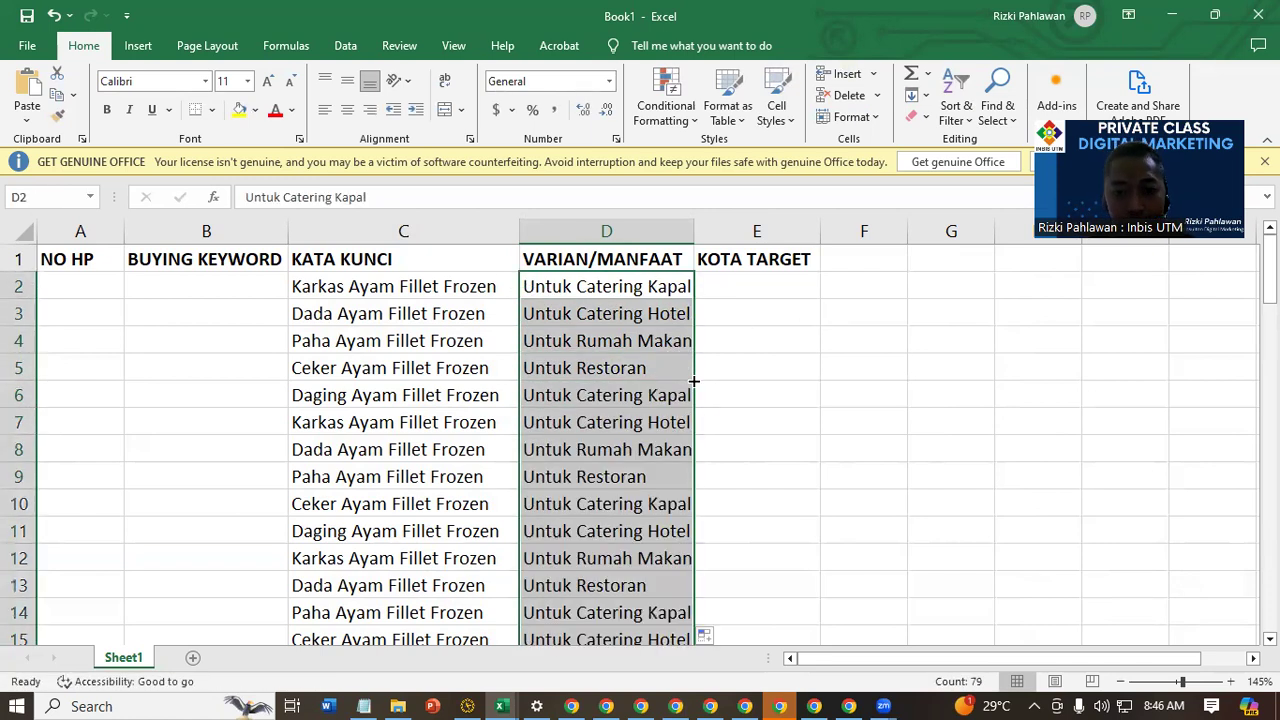
pyautogui.doubleClick(694, 229)
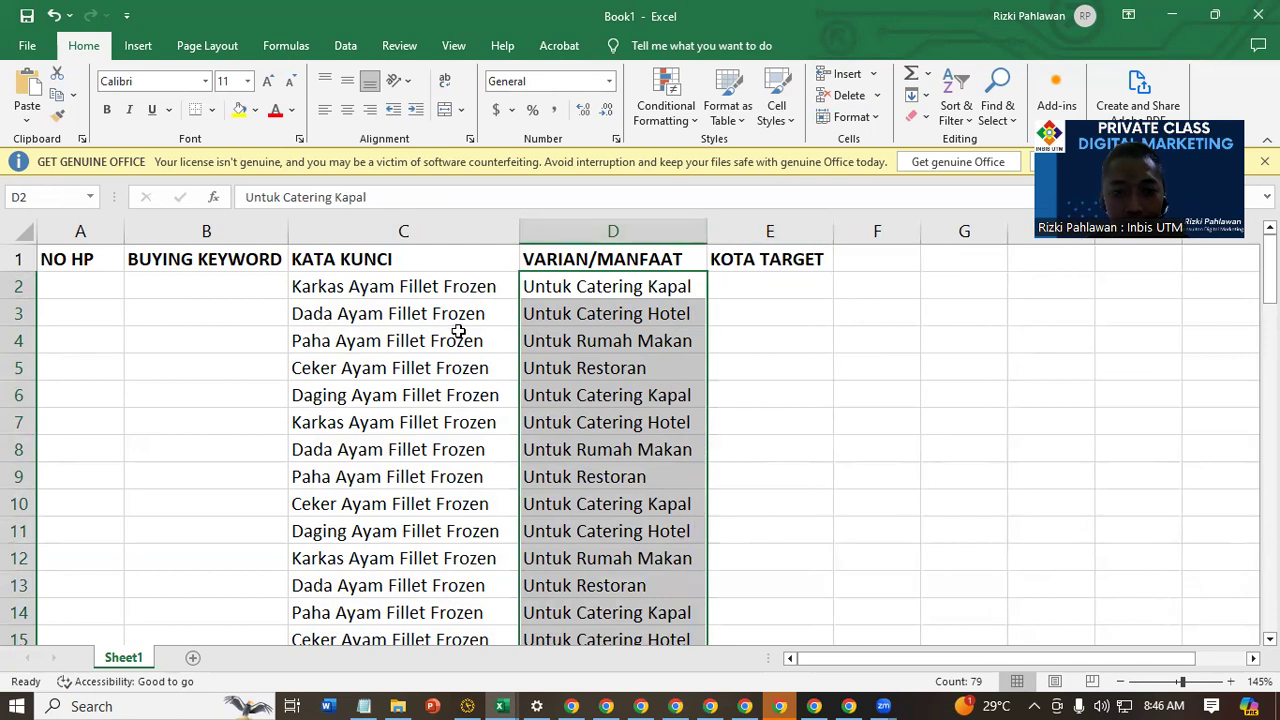
pyautogui.moveTo(423, 286); pyautogui.dragTo(491, 583)
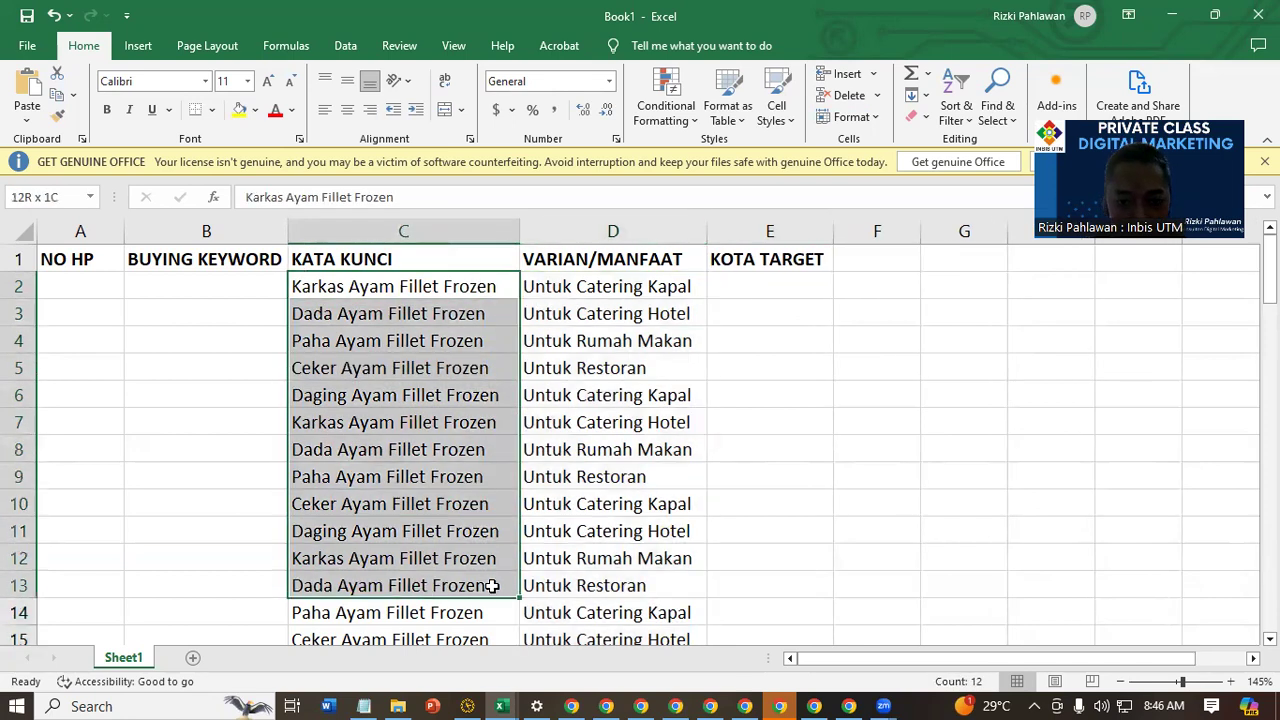
# Enter Surabaya in E2 and Sidoarjo in E3 as target cities under KOTA TARGET
pyautogui.click(812, 293)
pyautogui.write('Surabaya')
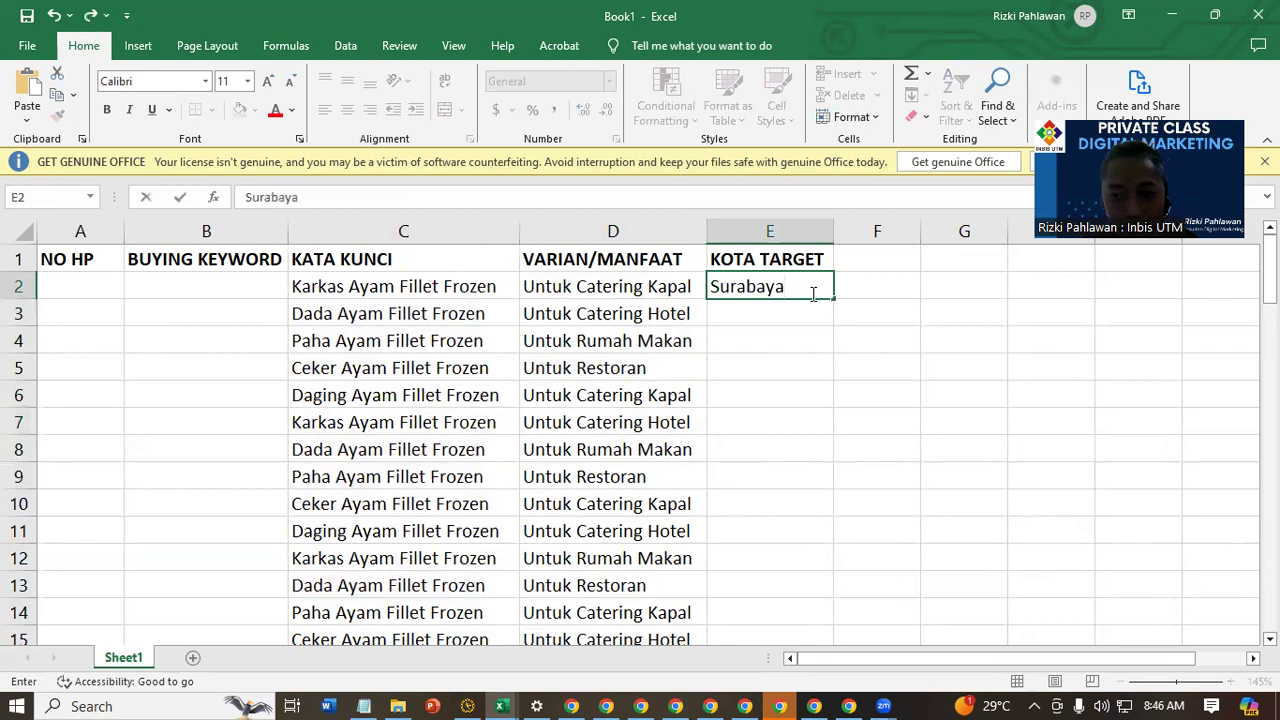
pyautogui.press('Return')
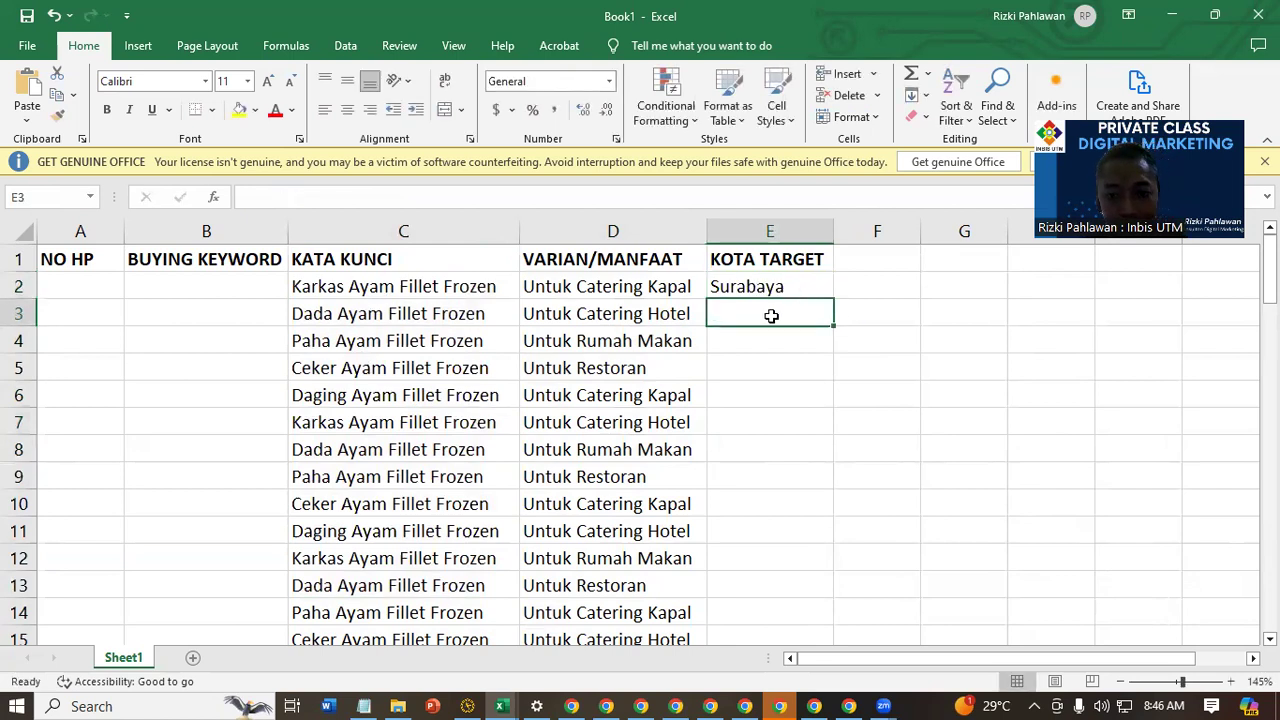
pyautogui.write('Sid')
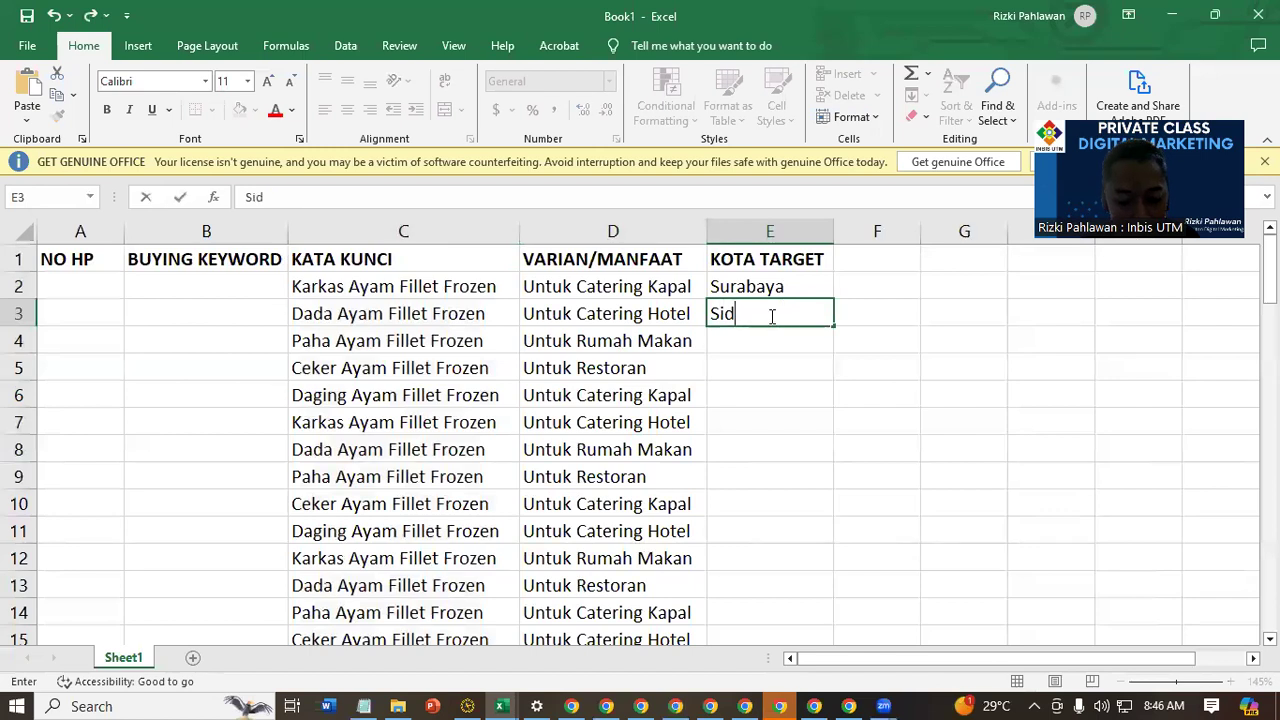
pyautogui.write('oarjo')
pyautogui.press('Return')
# Add Bangkalan in E4 and Gresik in E5 to the target cities
pyautogui.write('Ban')
pyautogui.press('BackSpace')
pyautogui.write('angkalan')
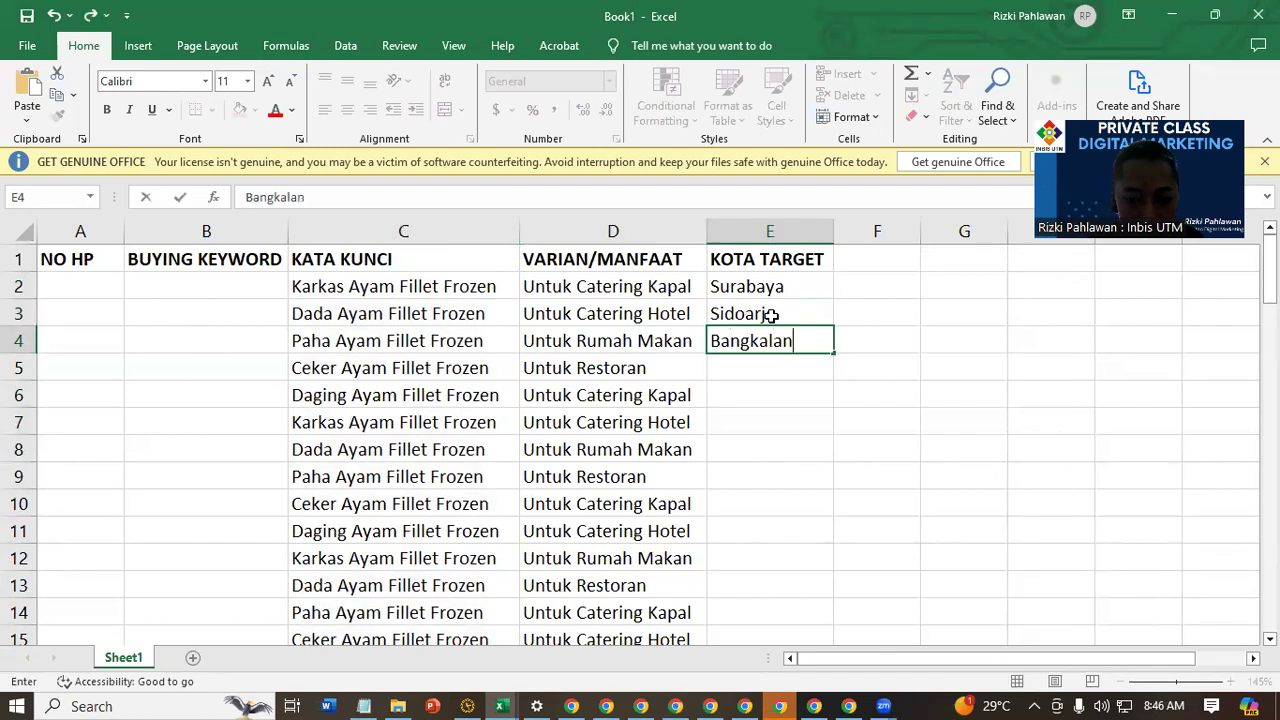
pyautogui.press('Return')
pyautogui.write('Gresi')
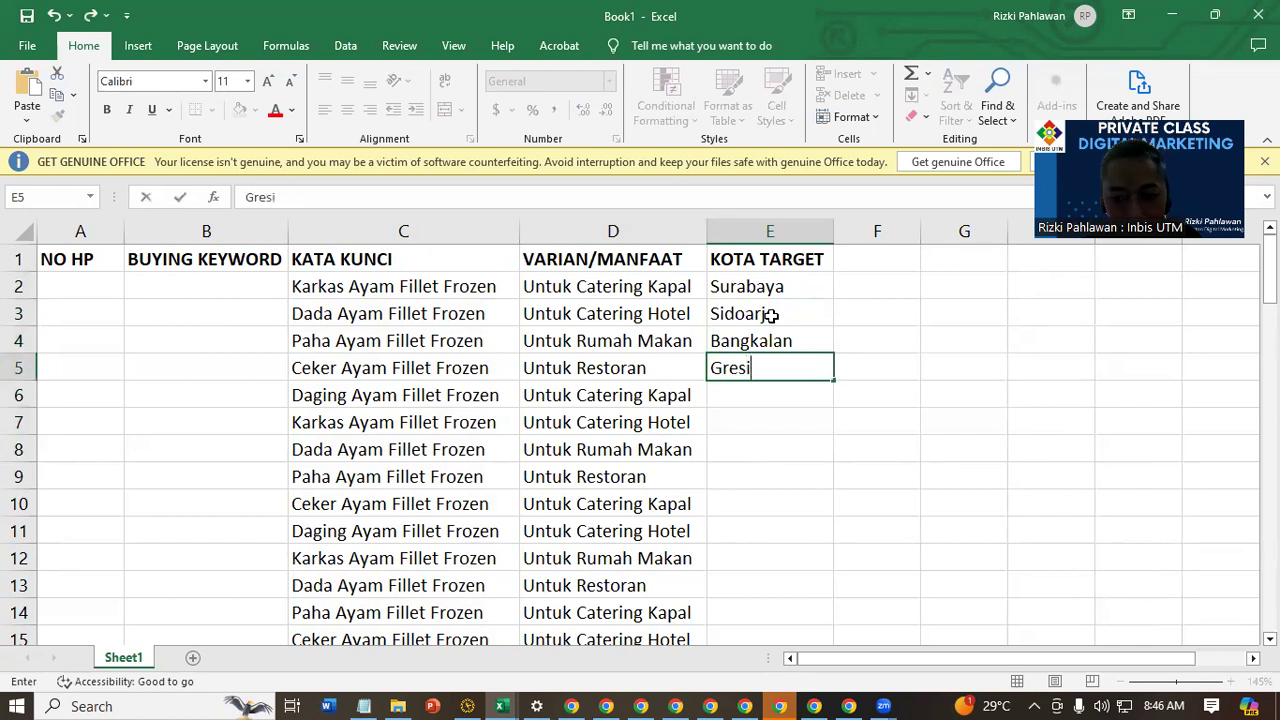
pyautogui.write('k')
pyautogui.press('Return')
pyautogui.press('Down')
pyautogui.press('Down')
pyautogui.press('Down')
pyautogui.press('Down')
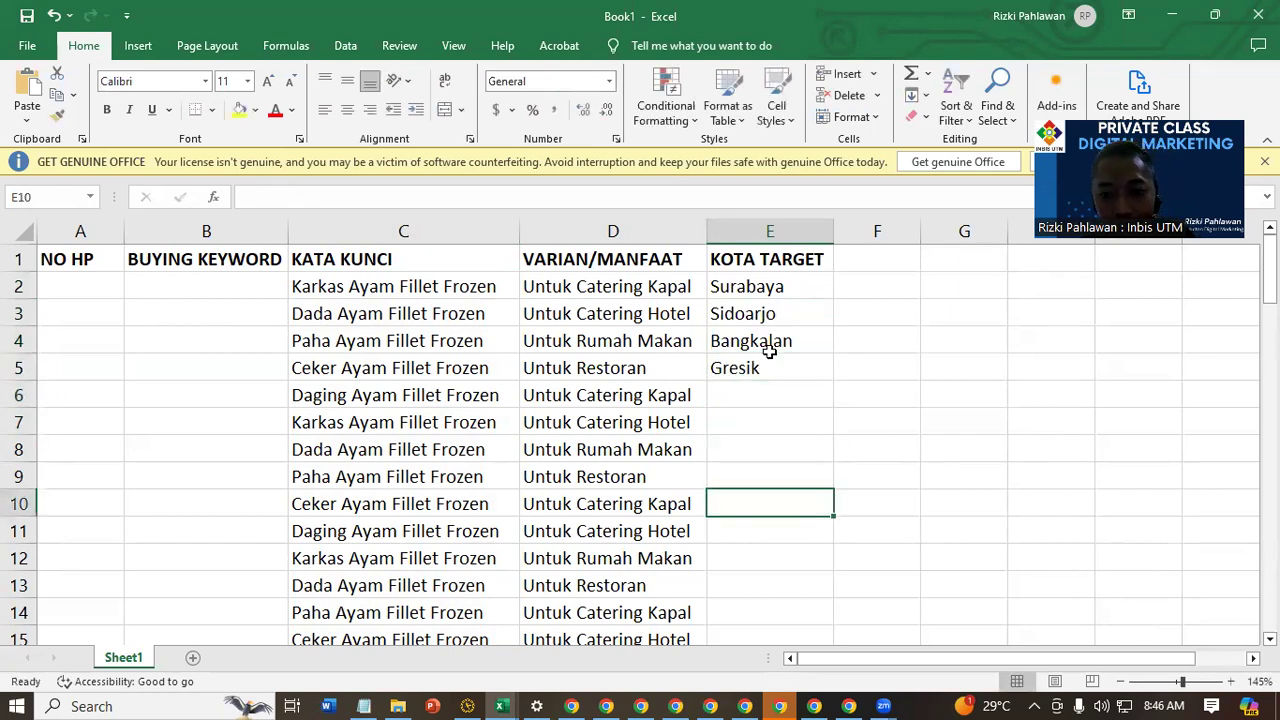
# Review the keywords in C2:C6 alongside the target cities in E2:E5
pyautogui.click(797, 295)
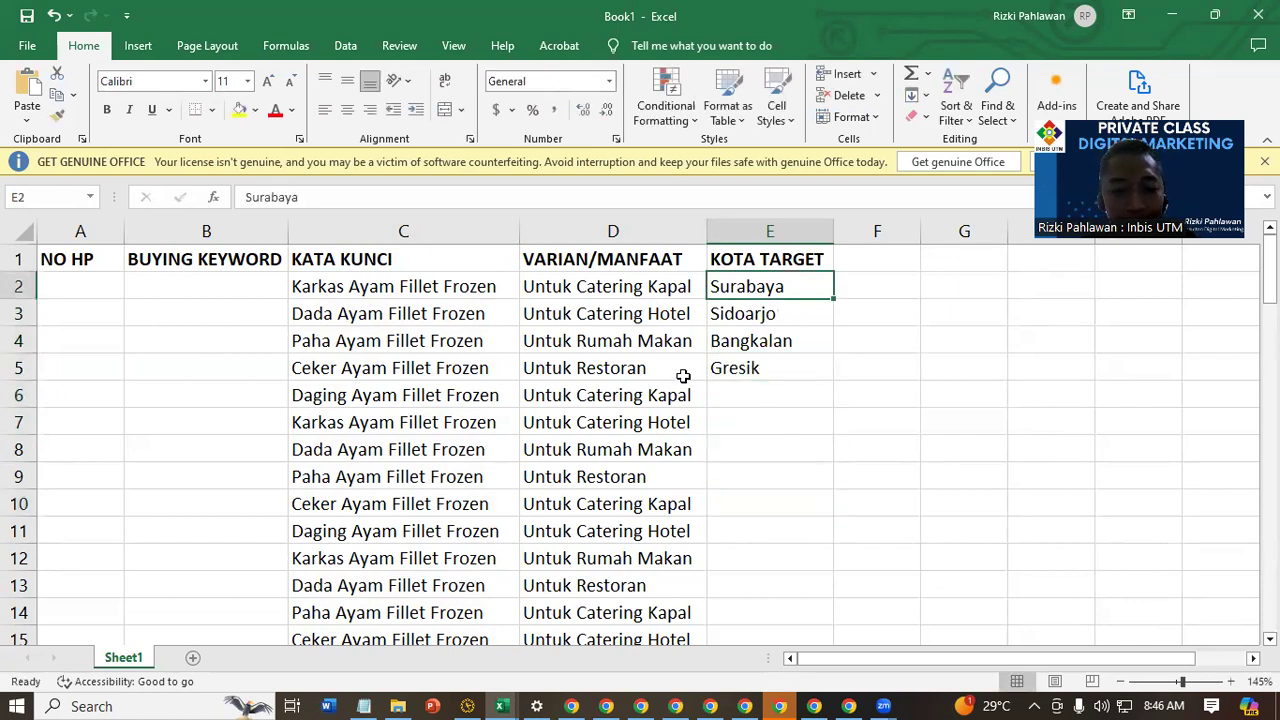
pyautogui.click(422, 288)
pyautogui.moveTo(434, 321)
pyautogui.mouseDown()
pyautogui.moveTo(428, 423)
pyautogui.moveTo(454, 327)
pyautogui.mouseUp()
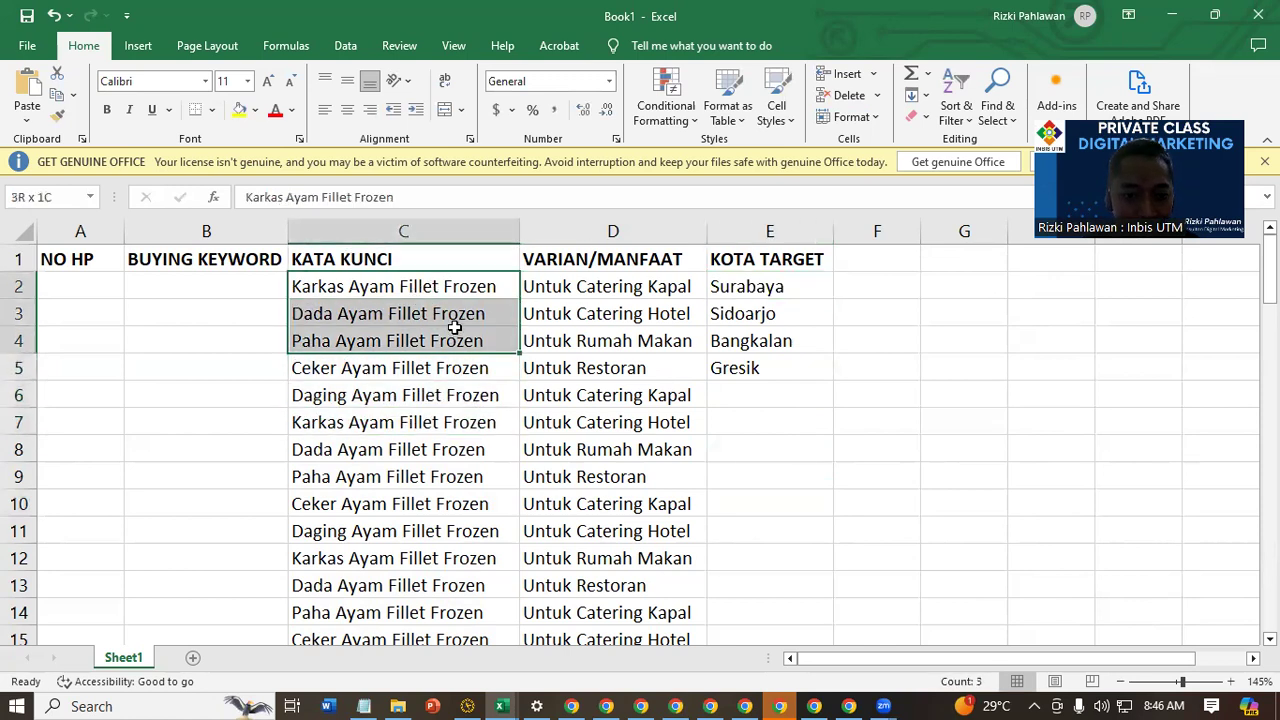
pyautogui.click(795, 421)
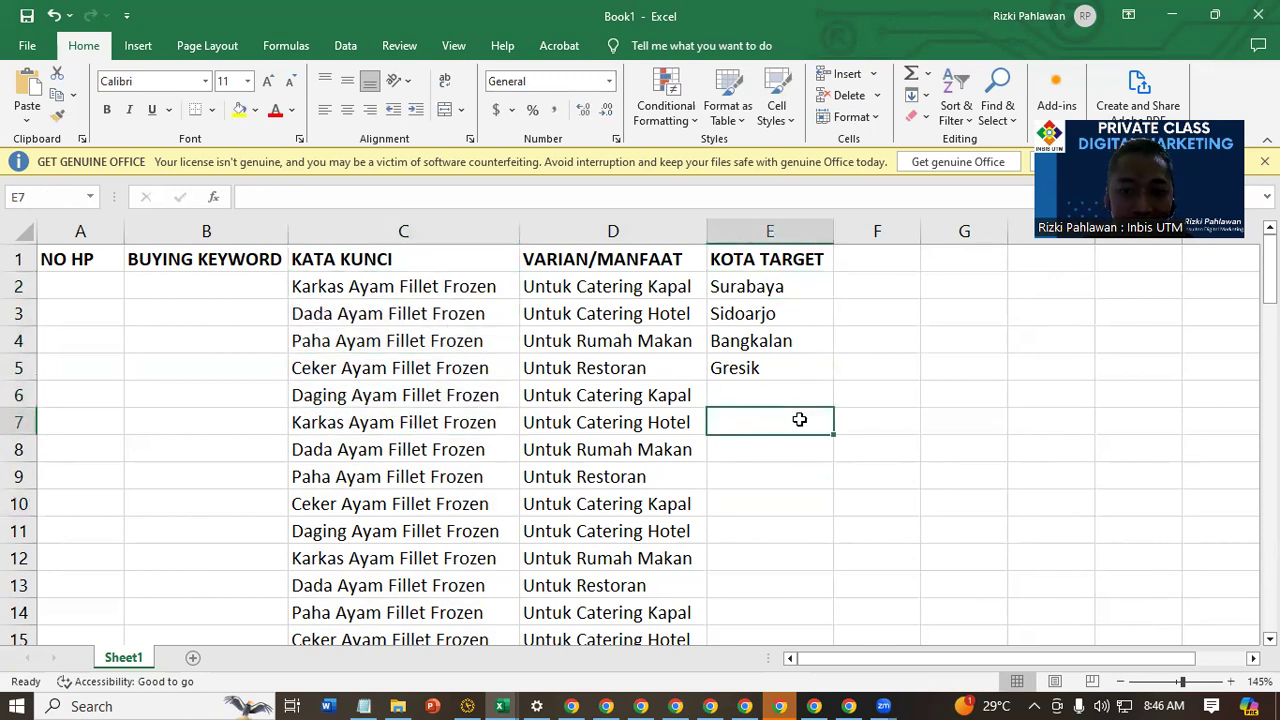
pyautogui.click(790, 222)
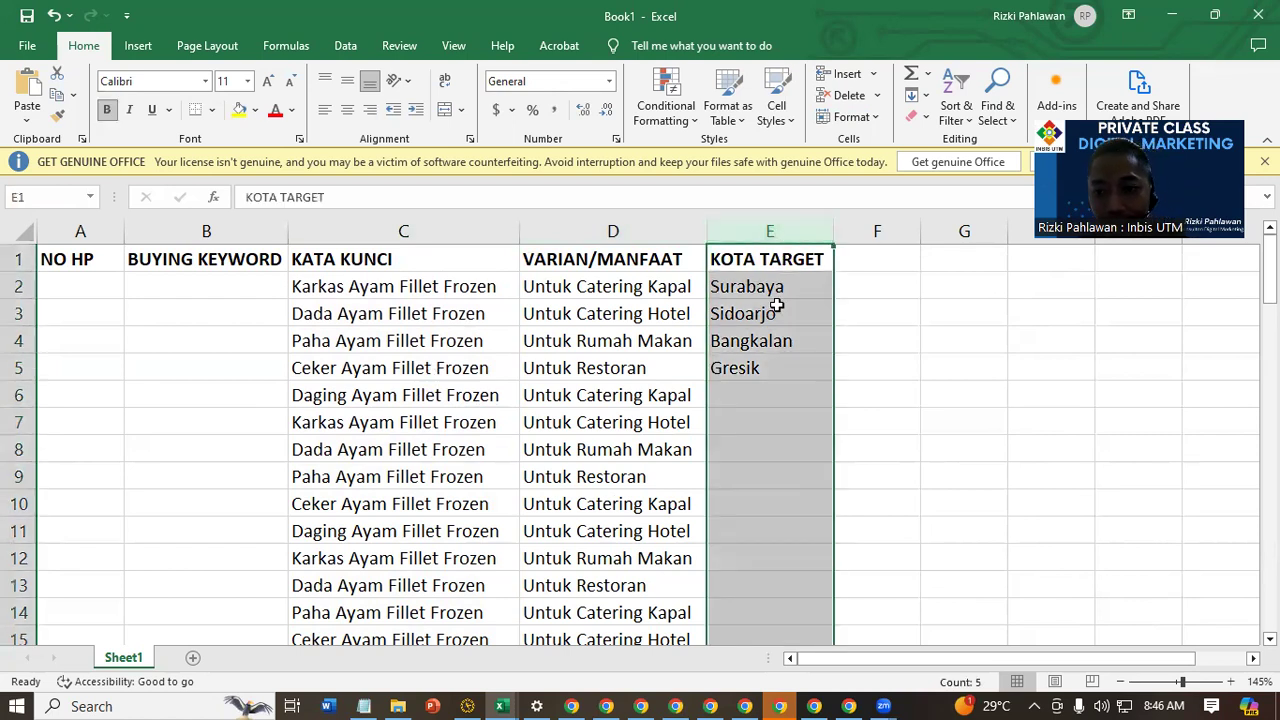
pyautogui.moveTo(477, 286); pyautogui.dragTo(480, 395)
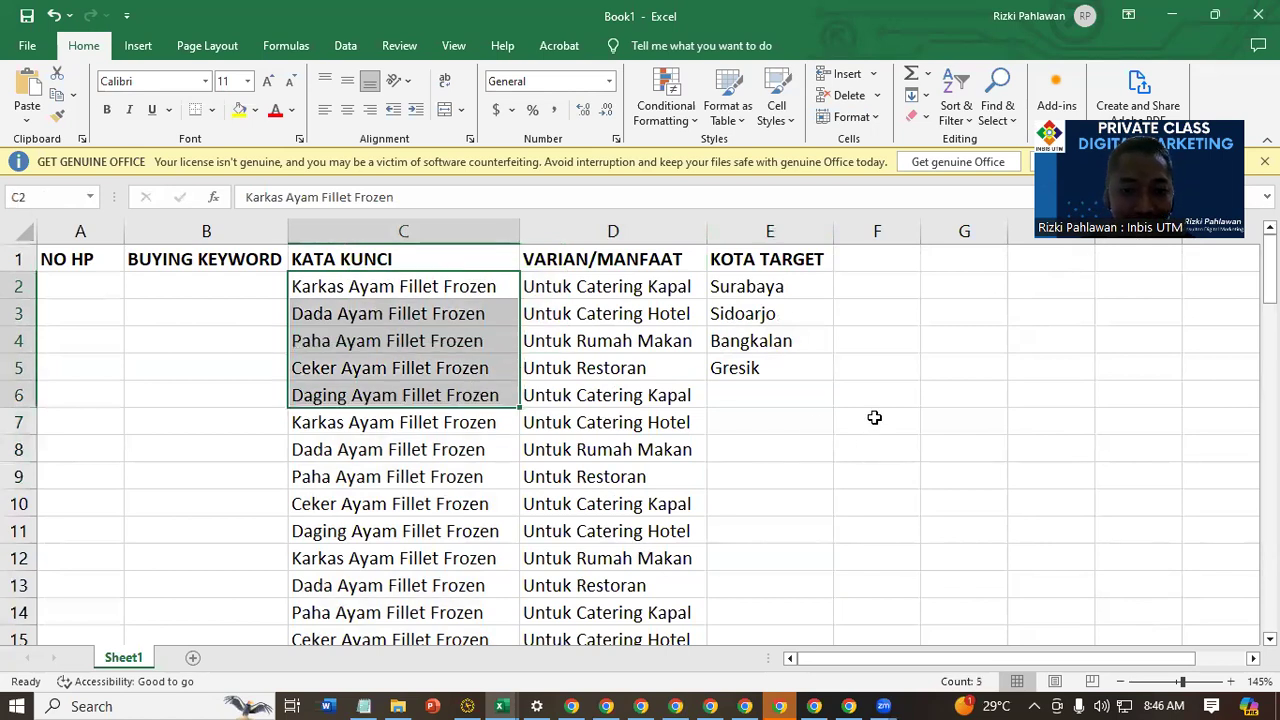
pyautogui.click(785, 288)
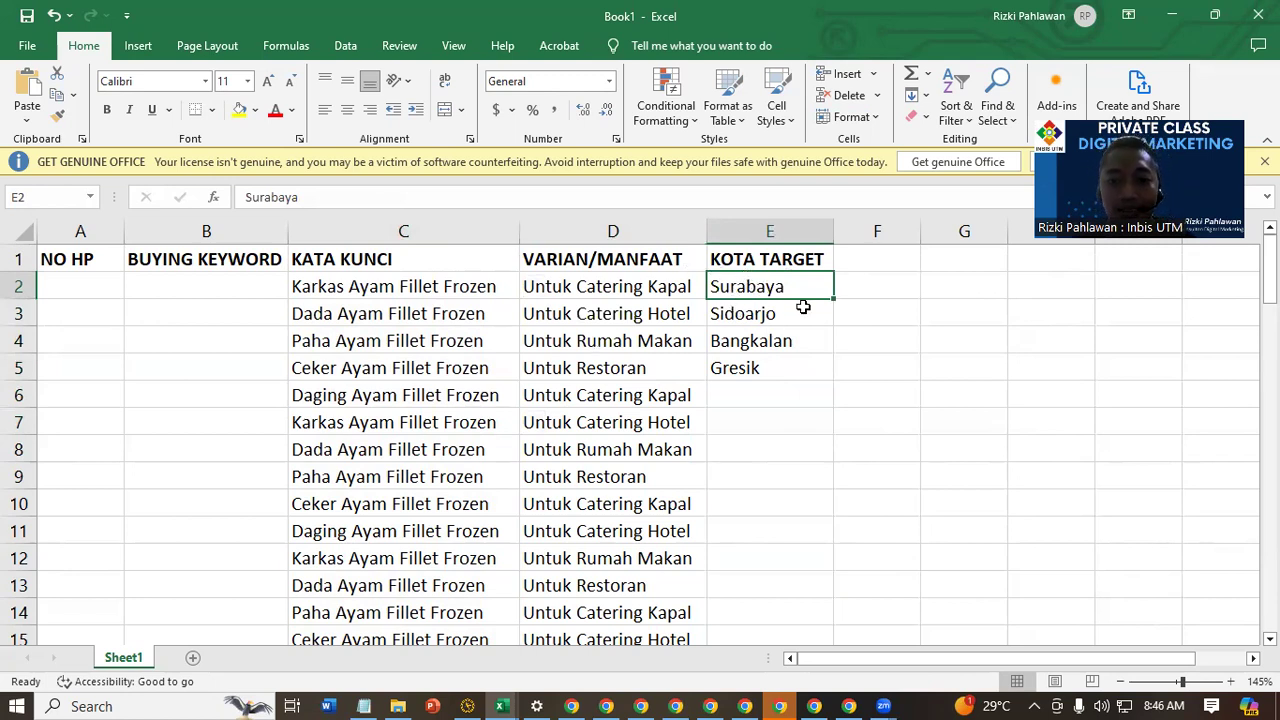
pyautogui.click(785, 372)
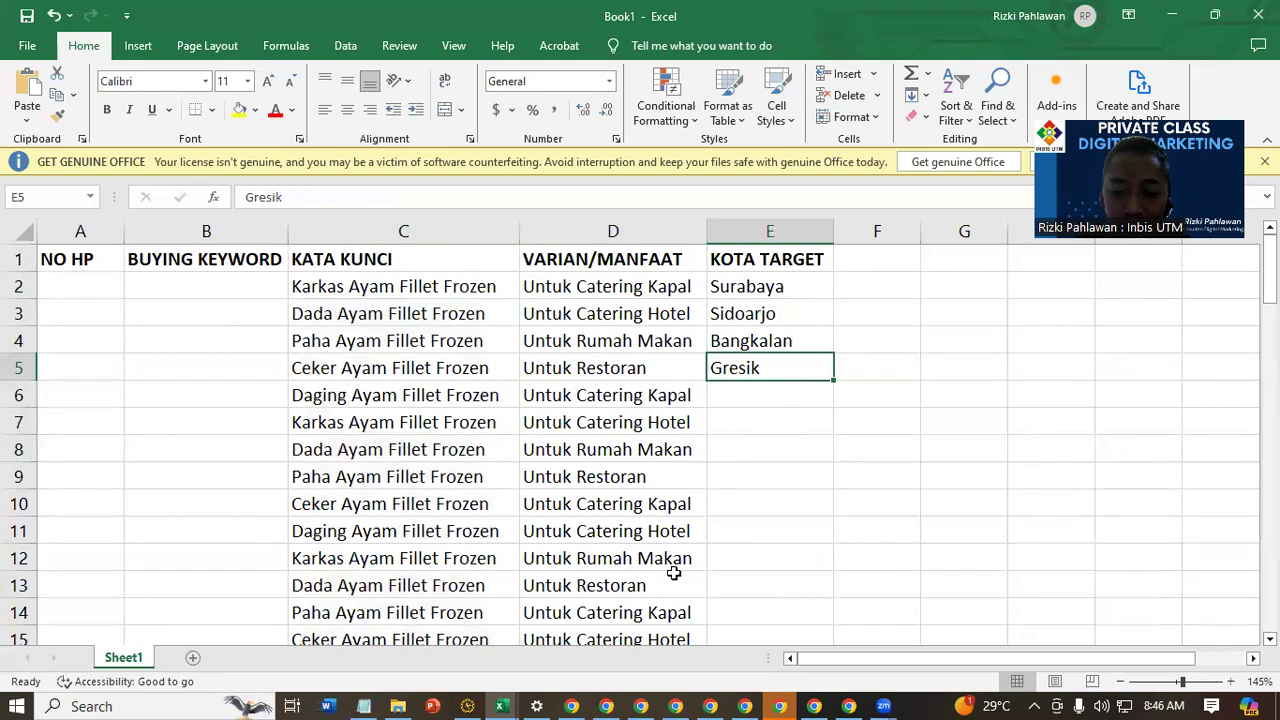
# Review the four target cities in E2:E5 under KOTA TARGET
pyautogui.click(770, 292)
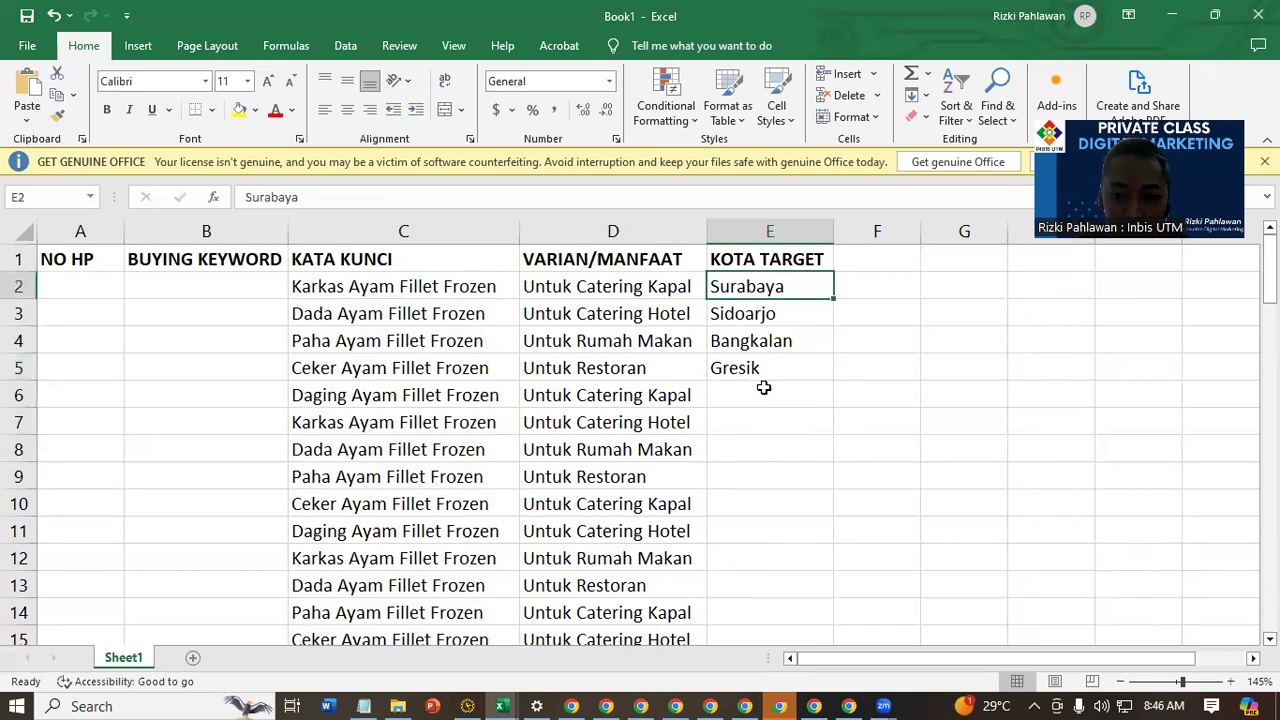
pyautogui.click(758, 318)
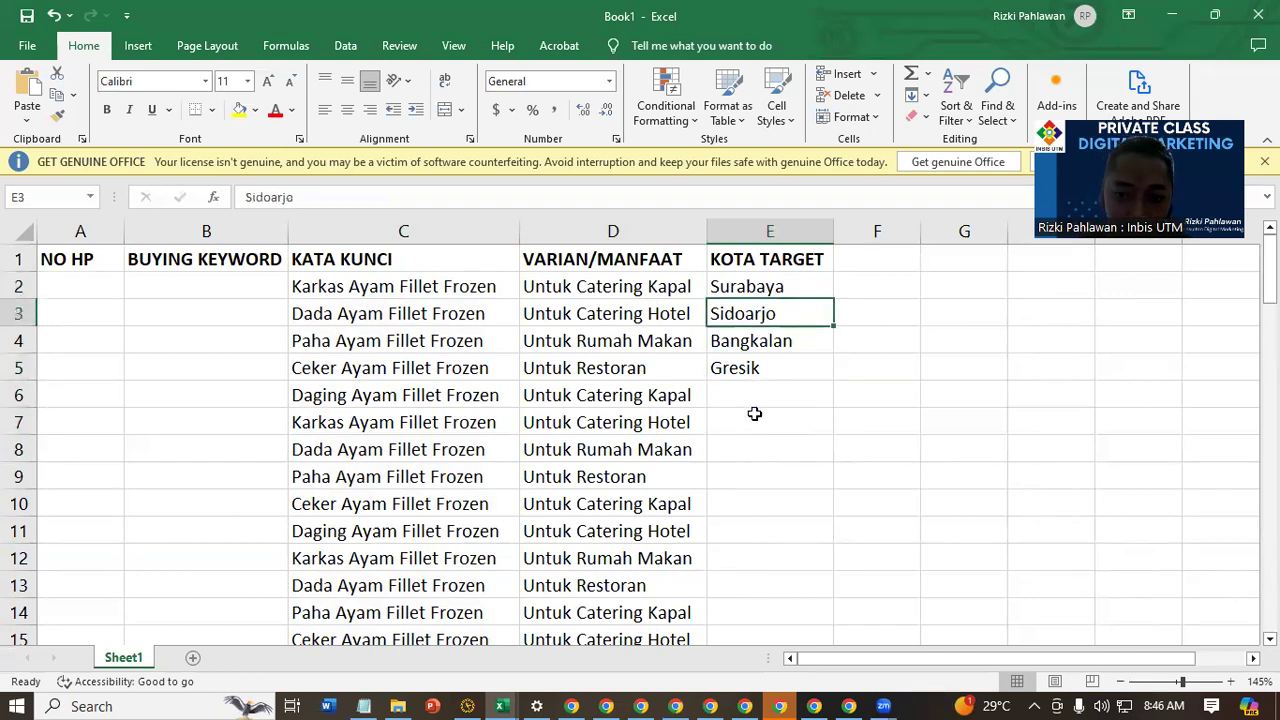
pyautogui.click(776, 348)
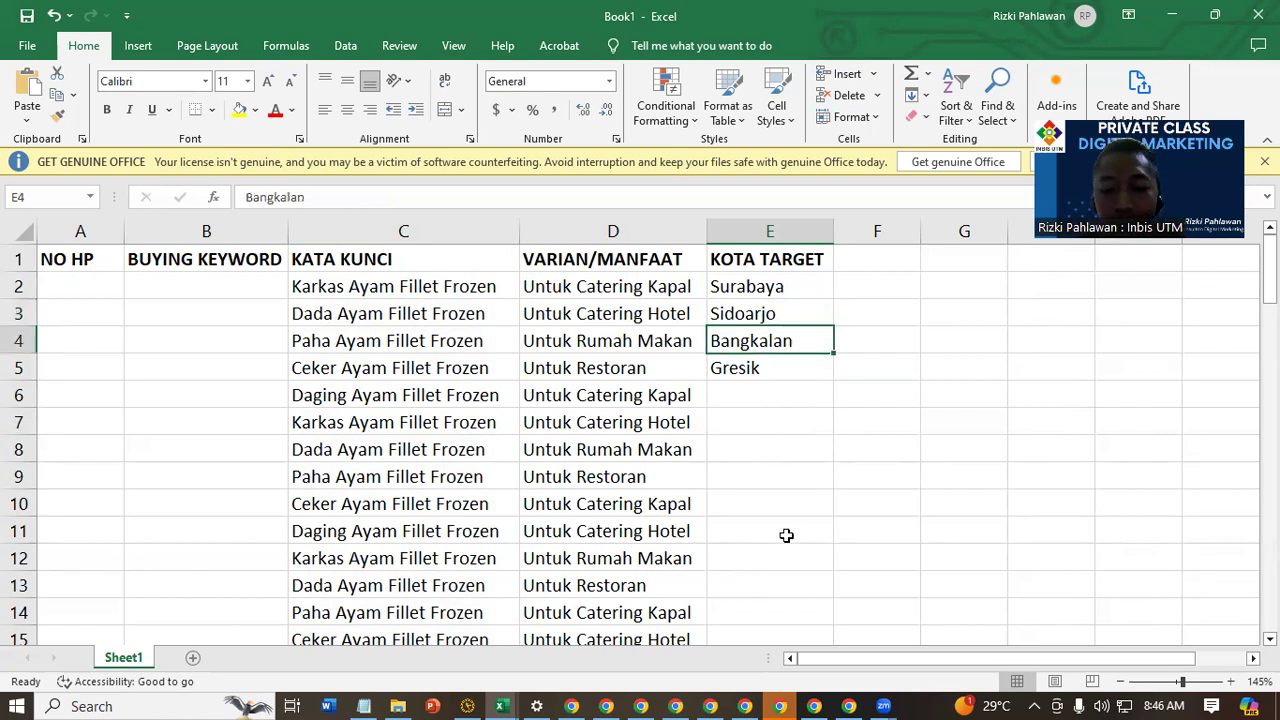
pyautogui.click(778, 372)
pyautogui.click(773, 547)
pyautogui.moveTo(808, 286); pyautogui.dragTo(808, 363)
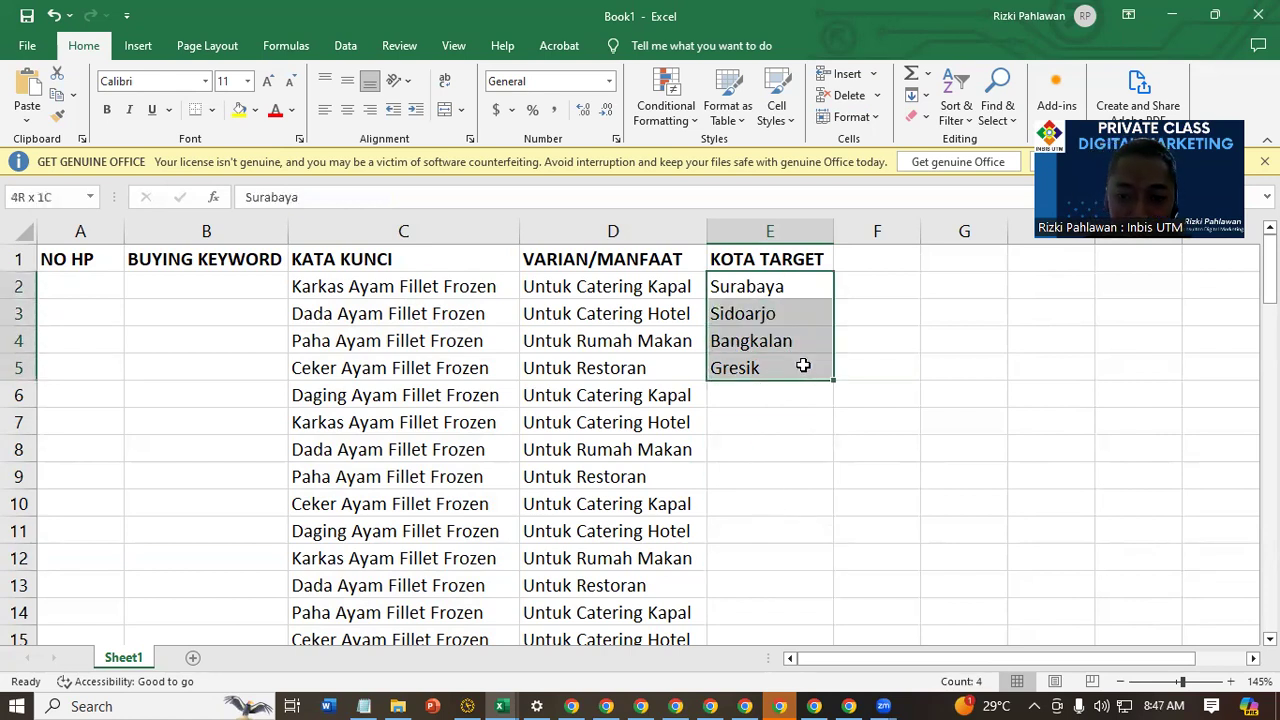
pyautogui.click(818, 528)
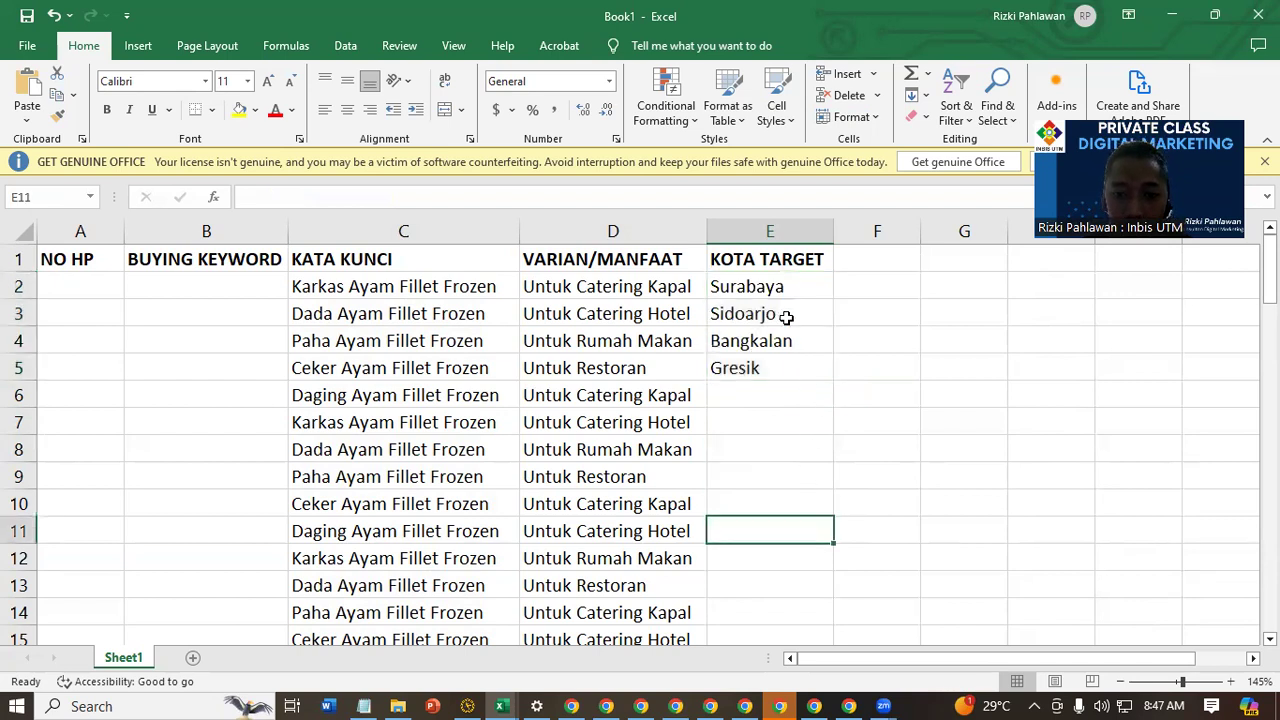
# Repeat the four cities in E2:E5 down the full length of the keyword list and check the last row
pyautogui.moveTo(797, 284); pyautogui.dragTo(806, 368)
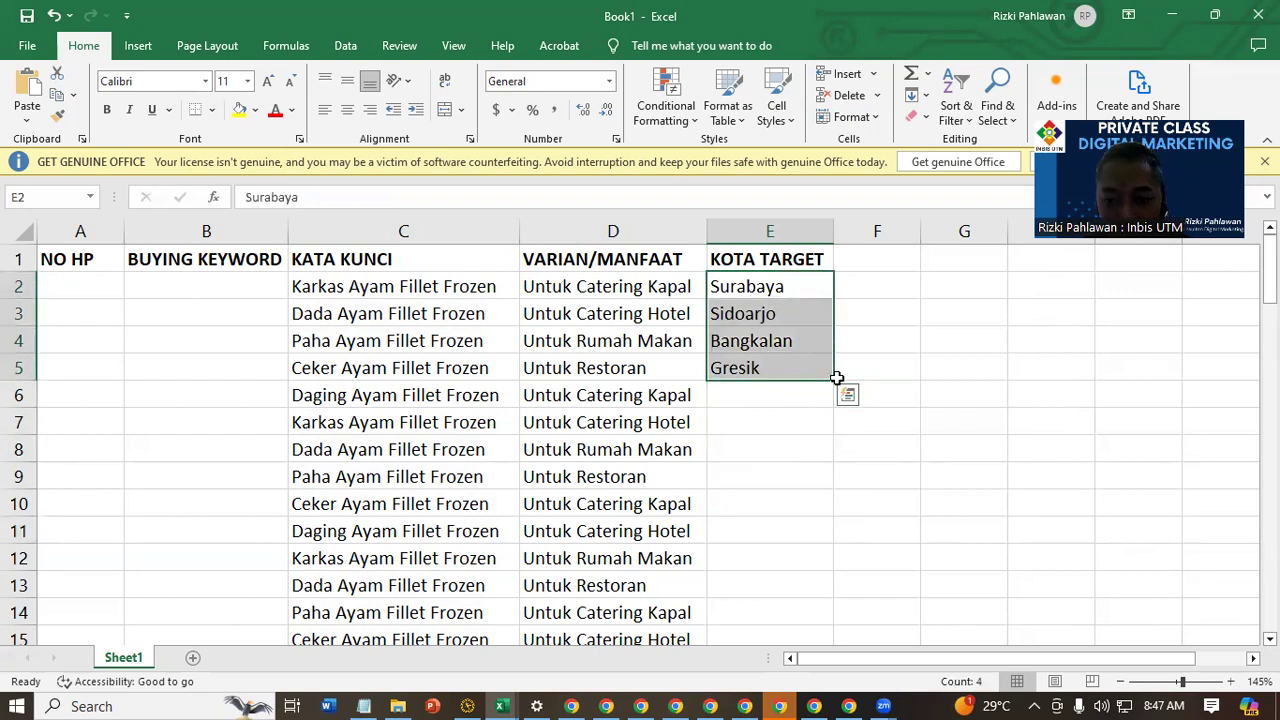
pyautogui.doubleClick(836, 381)
pyautogui.moveTo(773, 312)
pyautogui.mouseDown()
pyautogui.moveTo(775, 345)
pyautogui.moveTo(755, 300)
pyautogui.mouseUp()
pyautogui.hotkey('ctrl', 'Down')
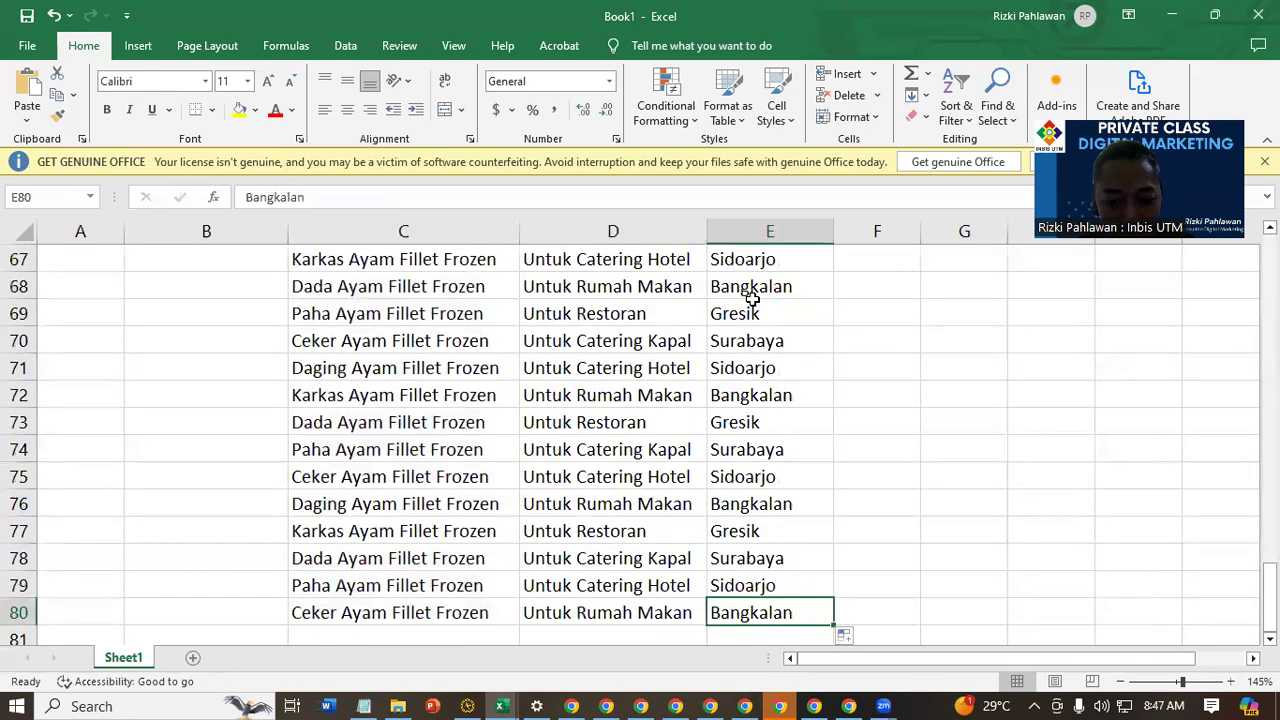
pyautogui.hotkey('ctrl', 'Left')
pyautogui.hotkey('ctrl', 'Up')
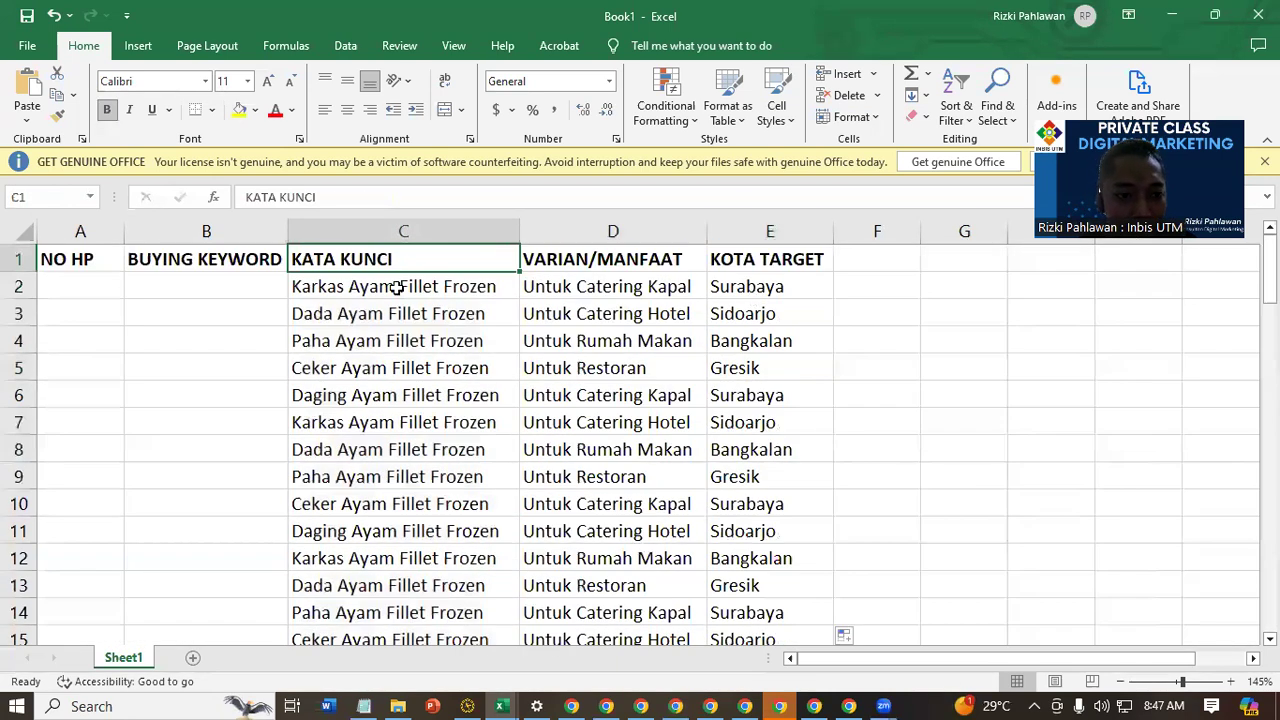
# Enter Distributor, Pabrik and Produsen in B2:B4 under BUYING KEYWORD
pyautogui.click(180, 282)
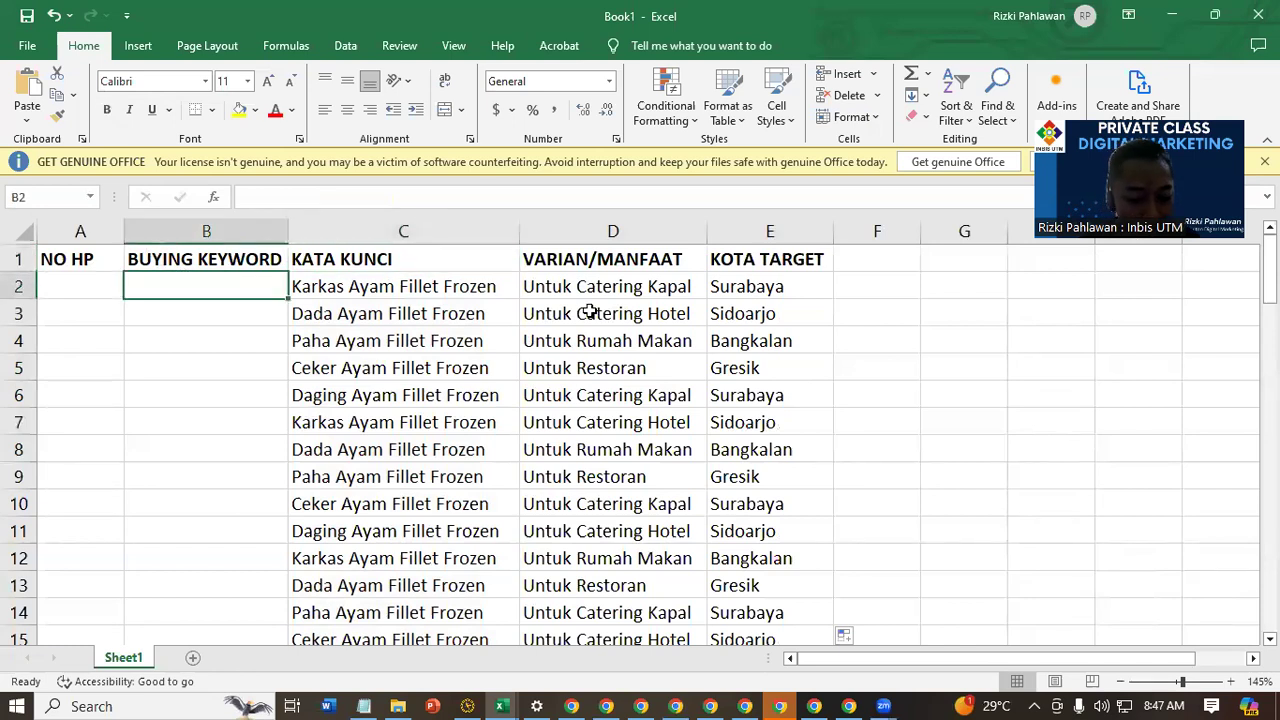
pyautogui.write('Distributor')
pyautogui.press('Return')
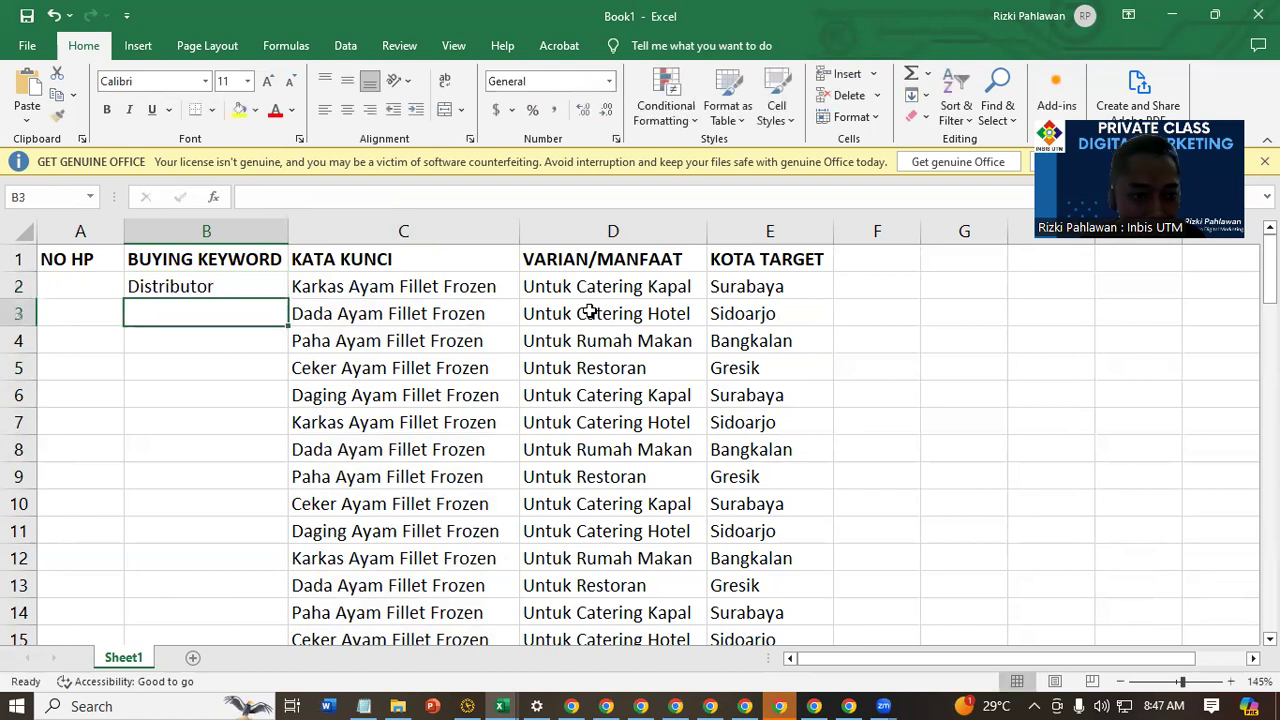
pyautogui.write('Pabrik')
pyautogui.press('Return')
pyautogui.write('Prod')
pyautogui.write('usesn')
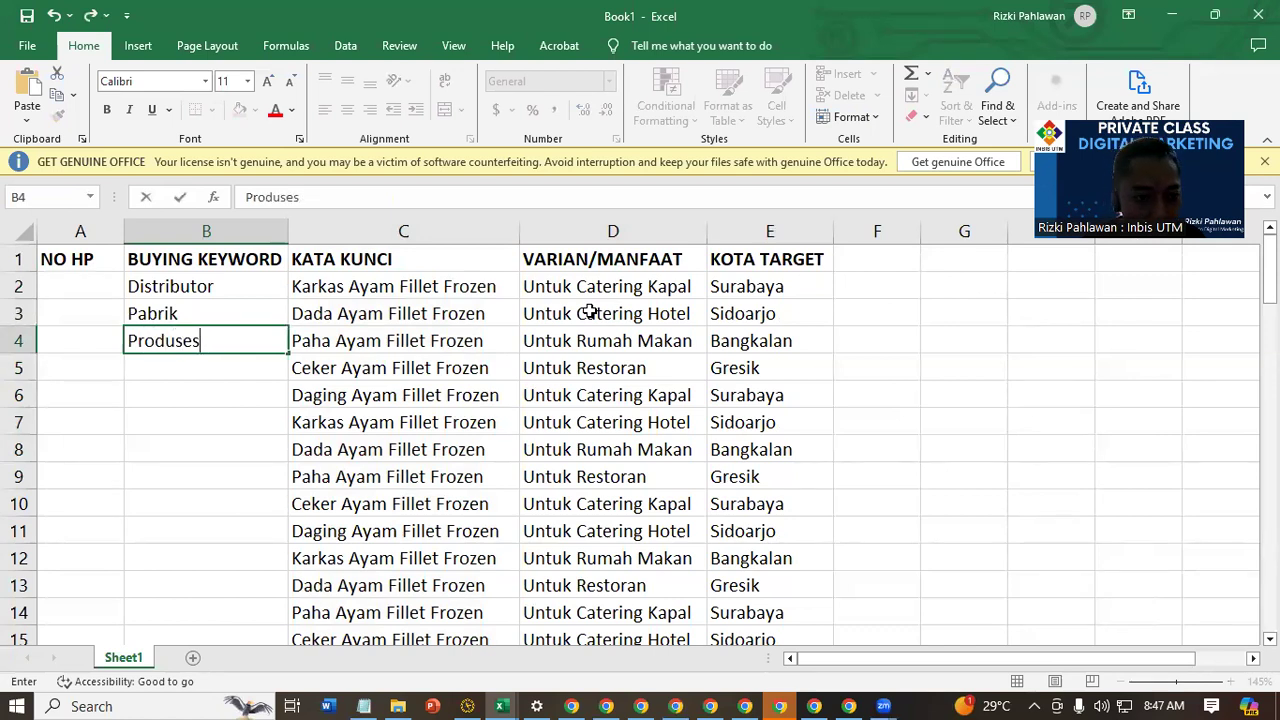
pyautogui.press('Return')
# Add Supplier in B5 and Pusat Perkualan in B6 to the buying keywords
pyautogui.write('S')
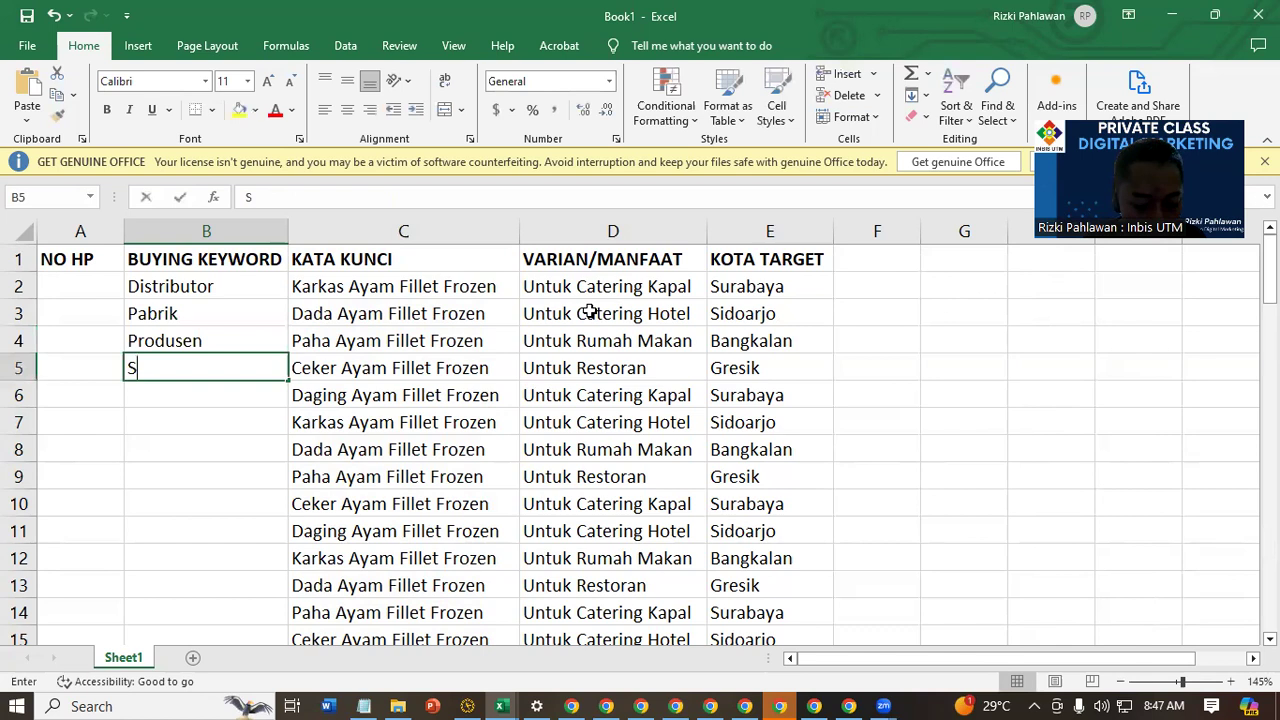
pyautogui.write('upplie')
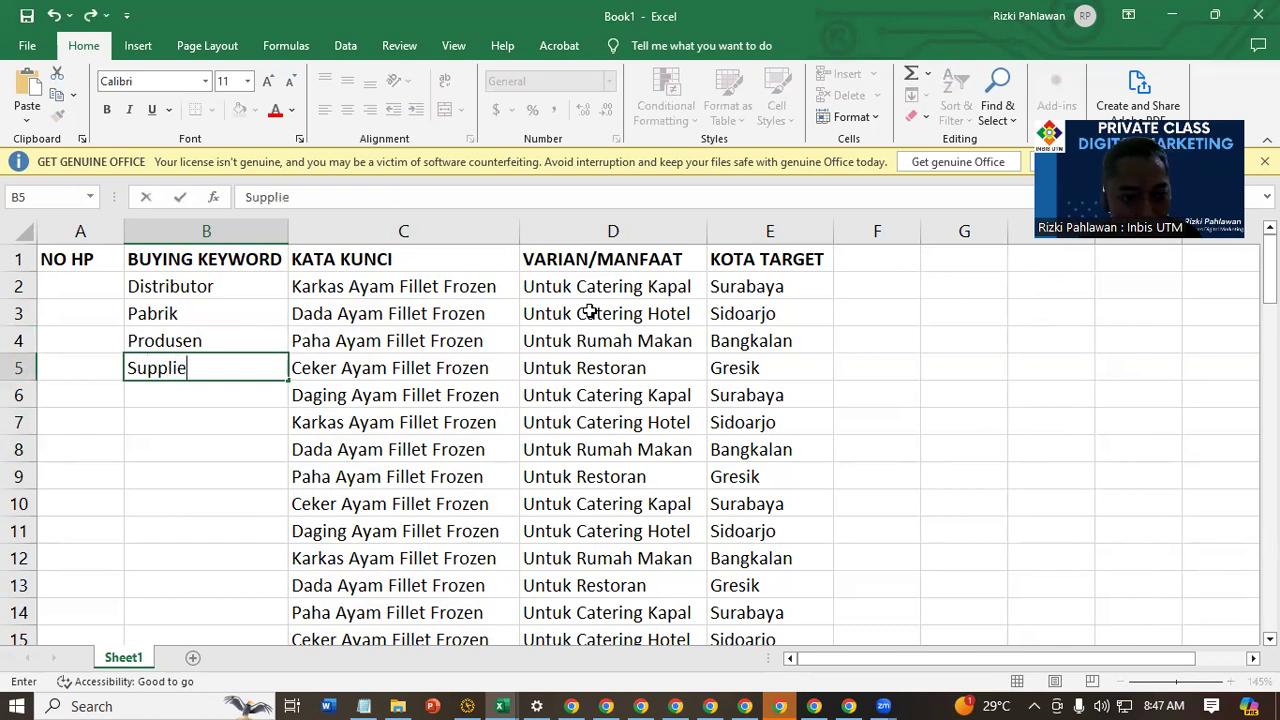
pyautogui.write('r')
pyautogui.press('Return')
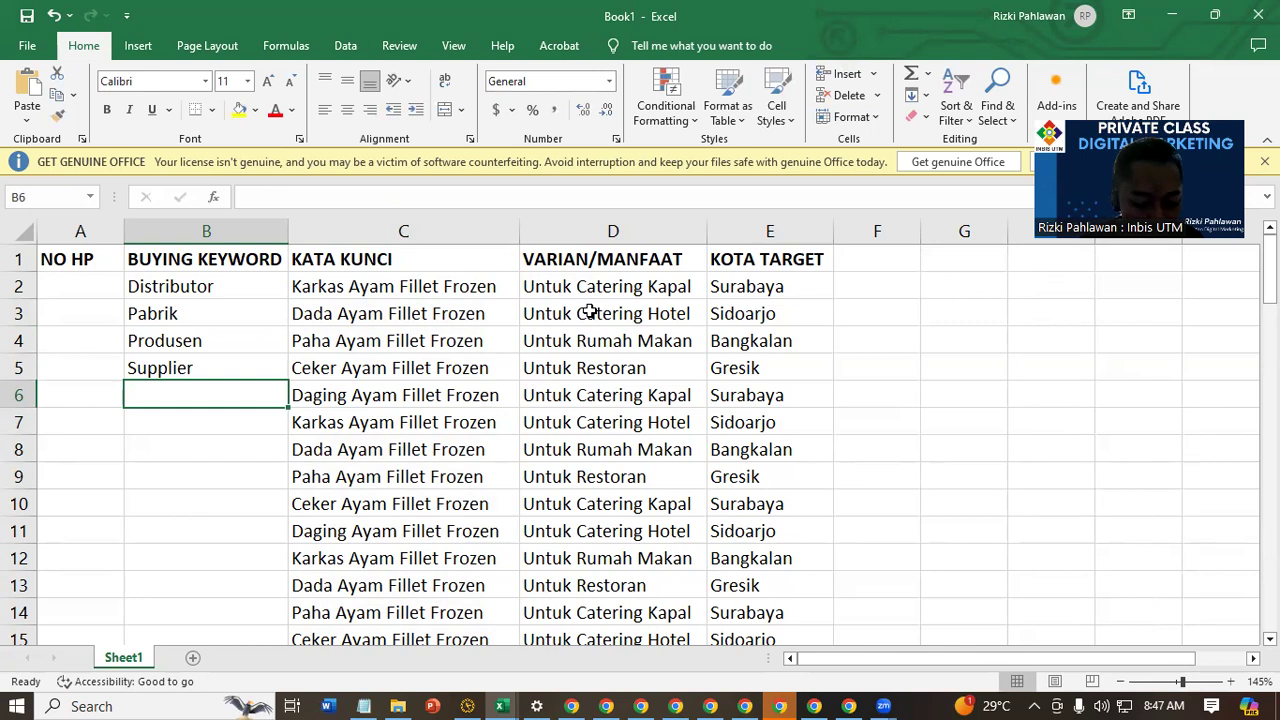
pyautogui.write('Pusat Pe')
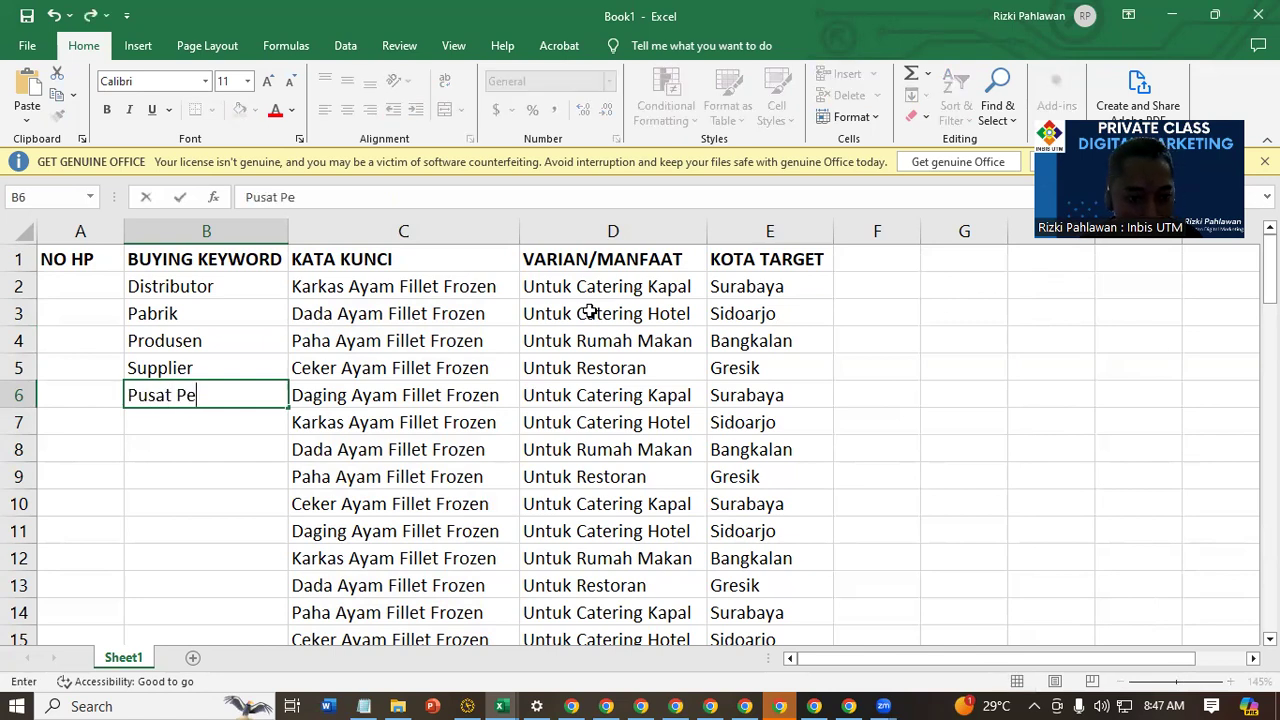
pyautogui.write('rkualan')
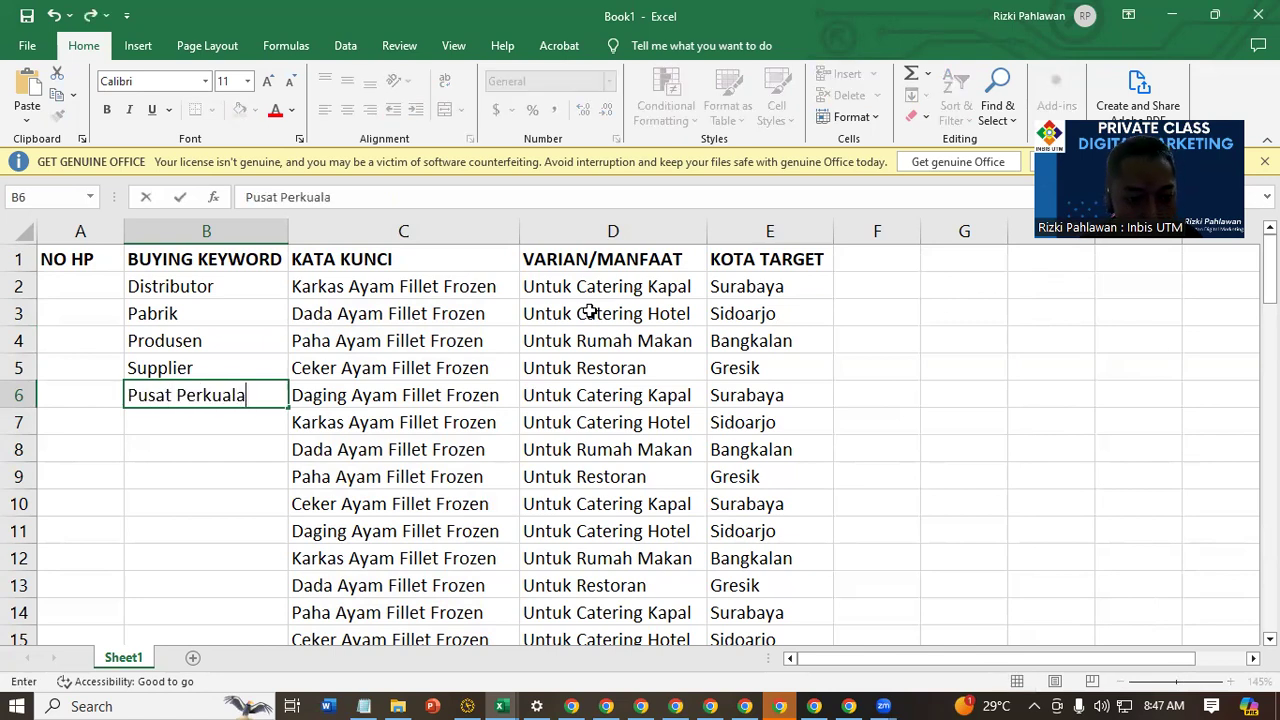
pyautogui.press('Return')
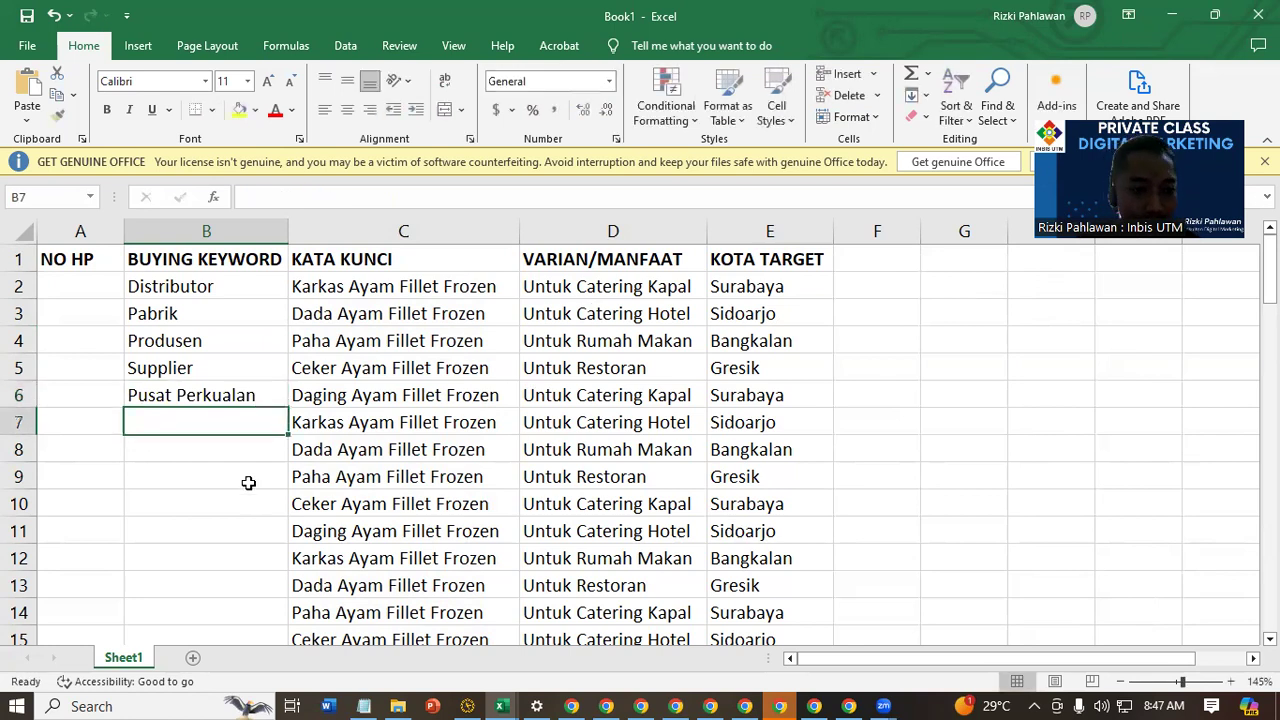
# Repeat the five buying keywords in B2:B6 down the full length of the keyword list
pyautogui.click(248, 481)
pyautogui.moveTo(239, 285); pyautogui.dragTo(266, 391)
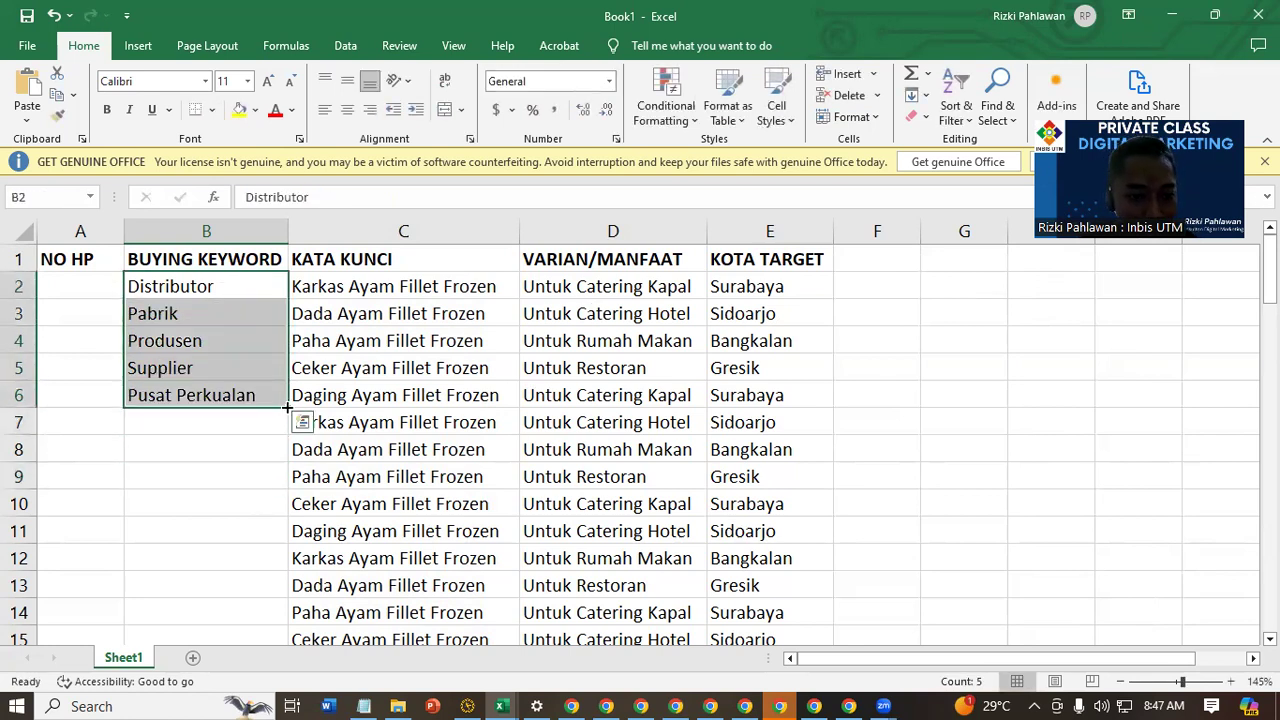
pyautogui.doubleClick(289, 409)
# Enter the contact's phone number, grouped with hyphens, in A2 under NO HP and autofit column A
pyautogui.click(90, 283)
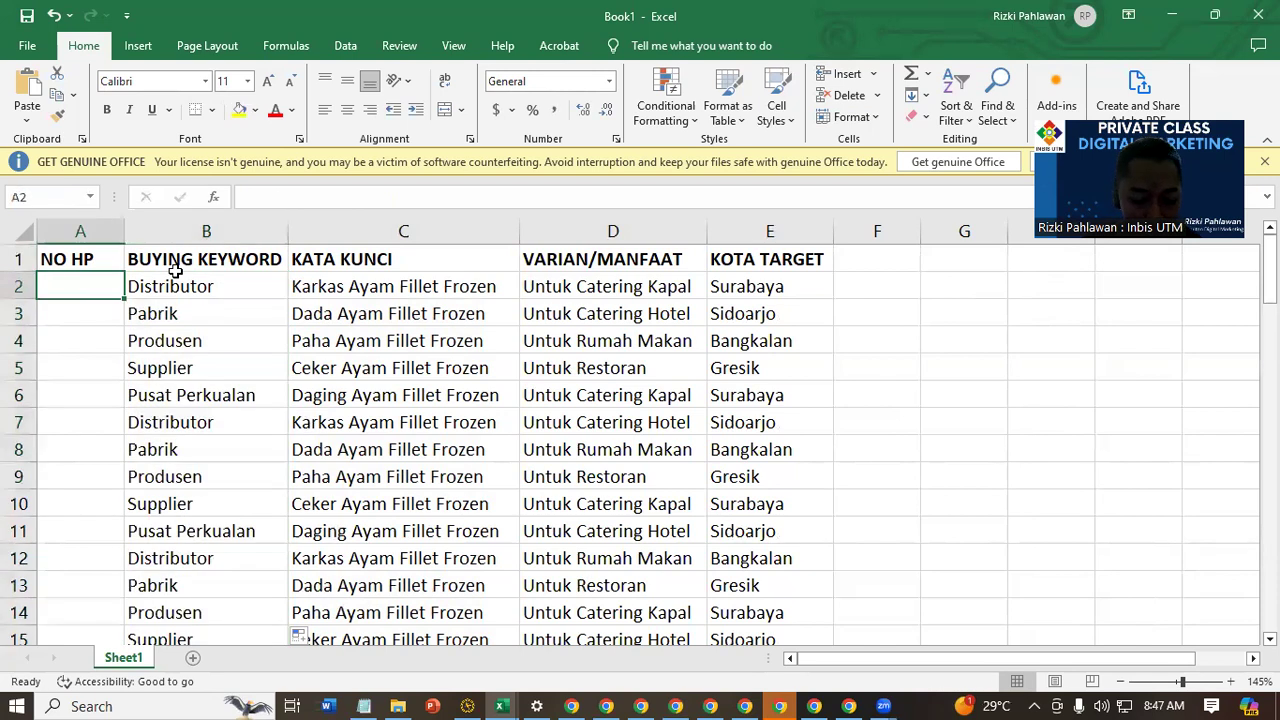
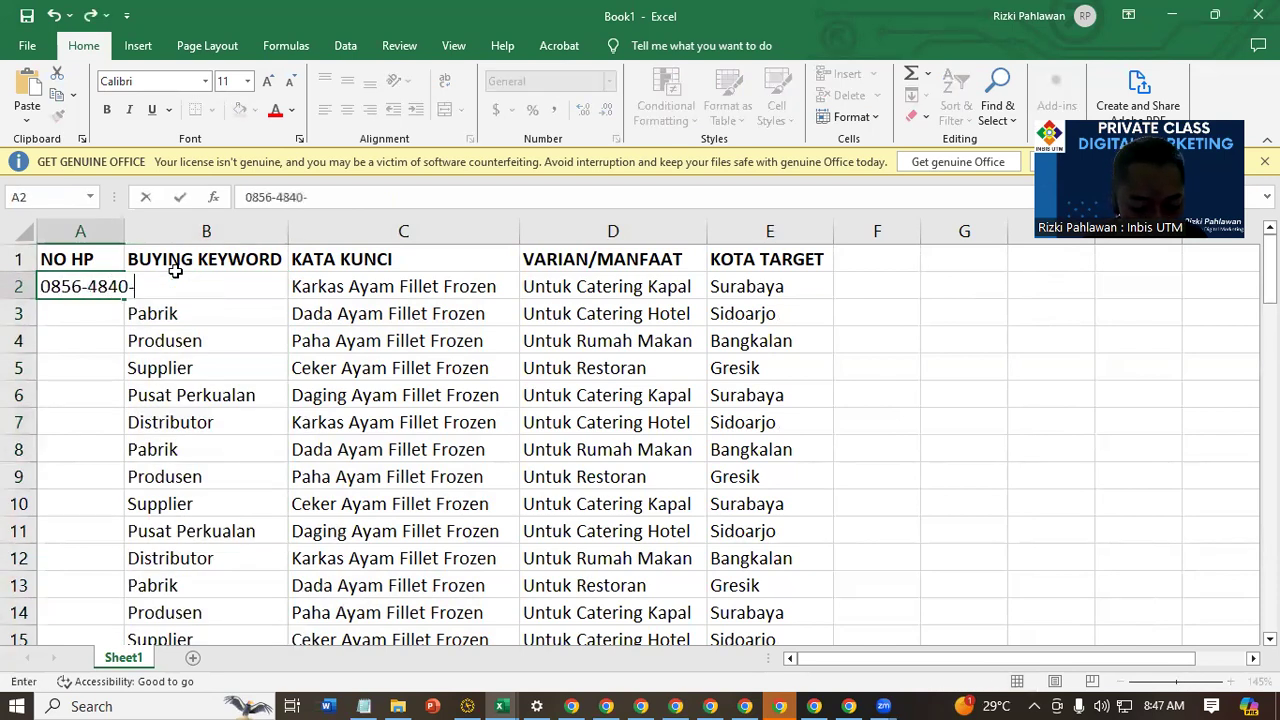
pyautogui.press('Return')
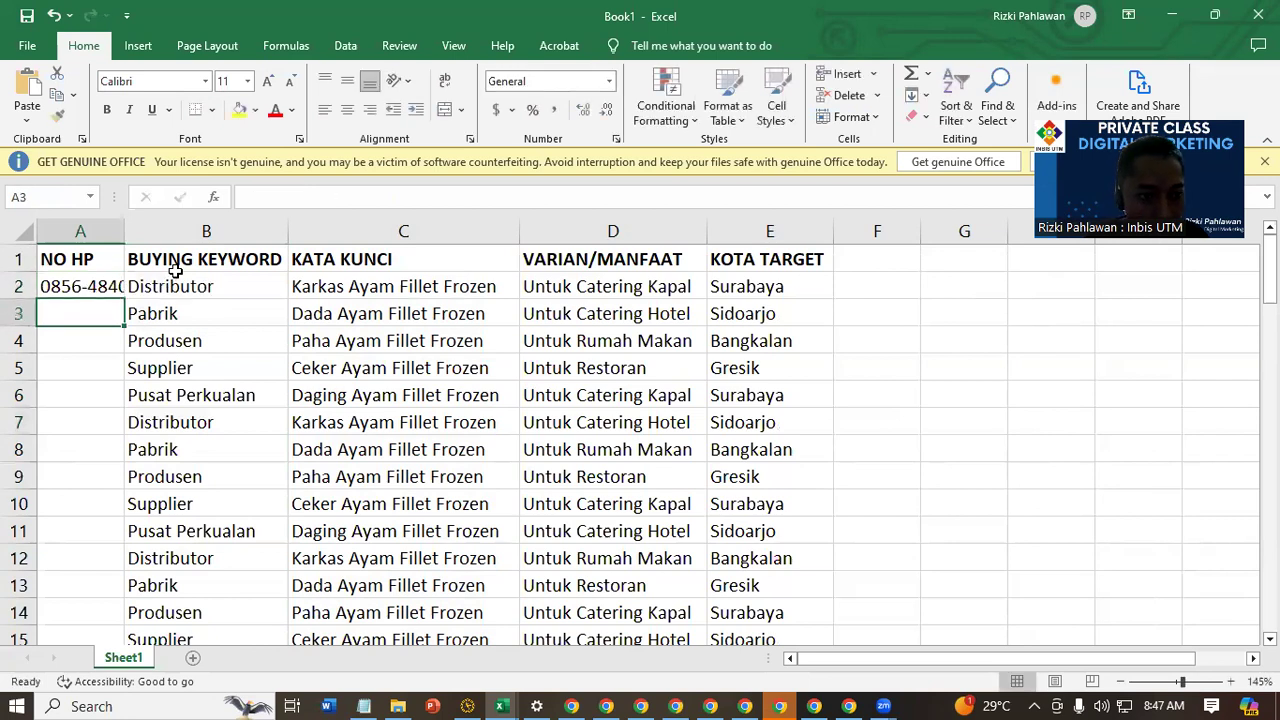
pyautogui.doubleClick(122, 238)
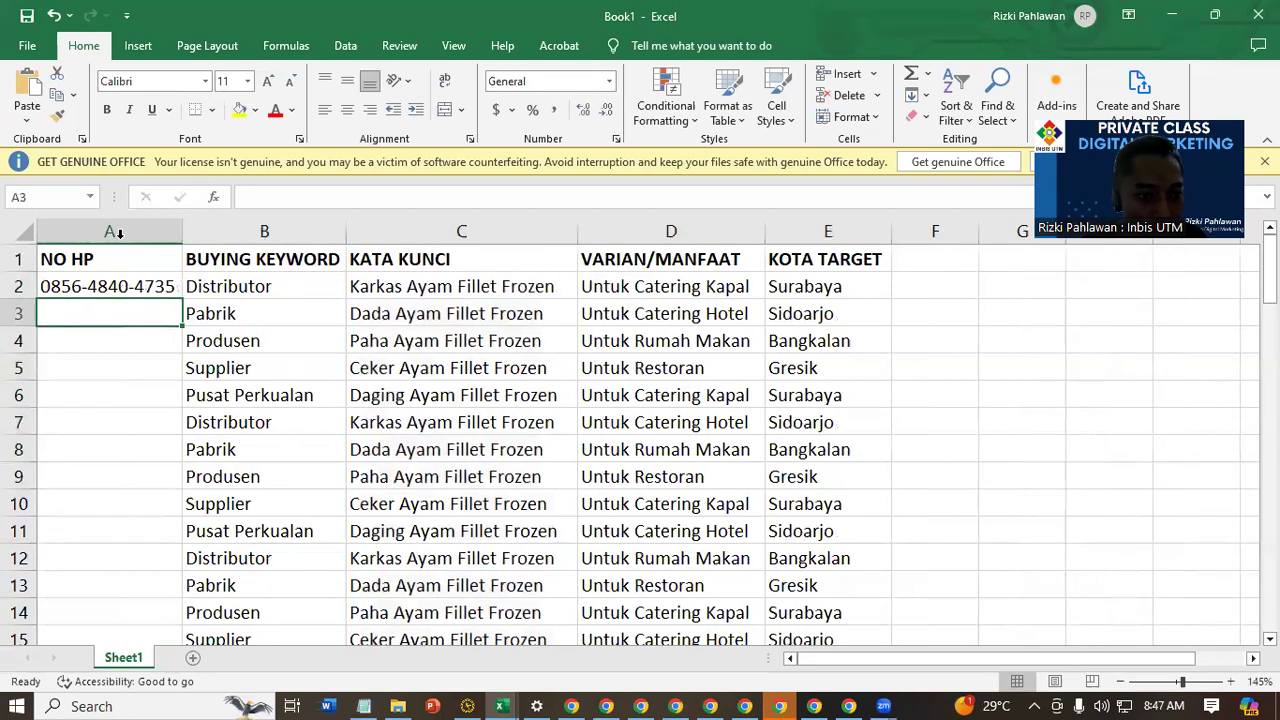
# Append (WA) to the end of the phone number in A2
pyautogui.click(172, 288)
pyautogui.click(393, 196)
pyautogui.write('(WA')
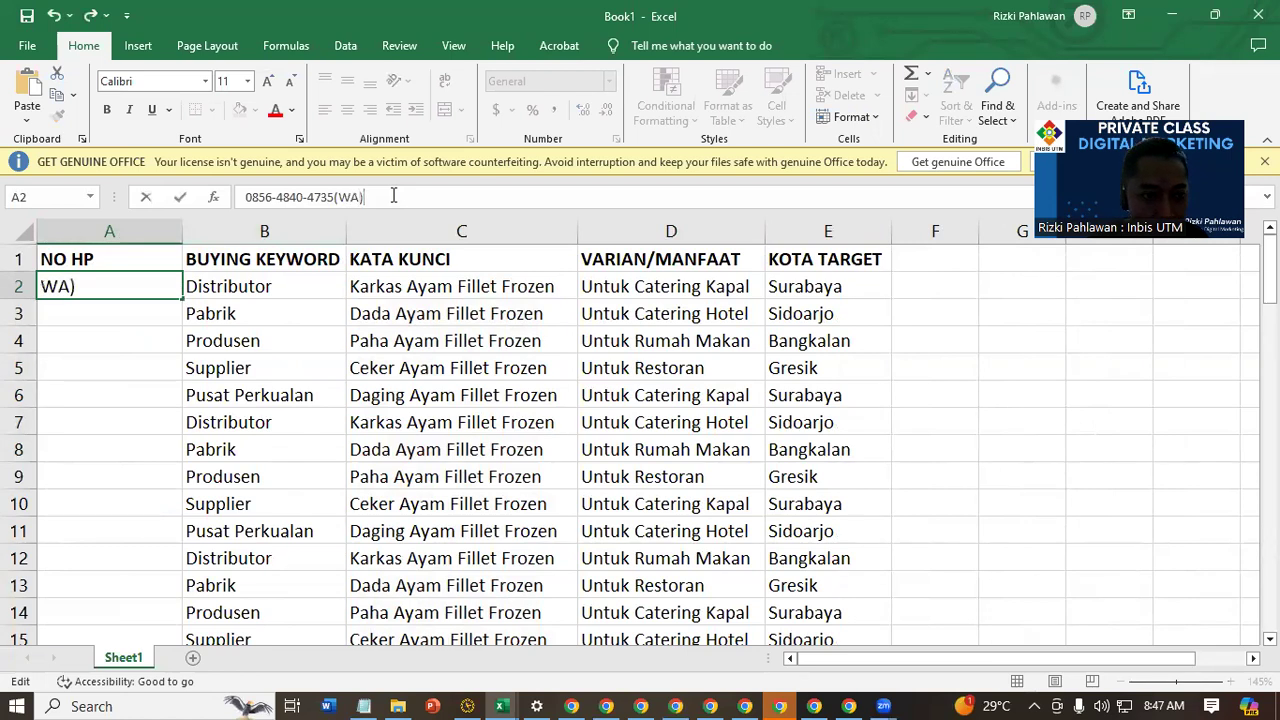
pyautogui.press('Return')
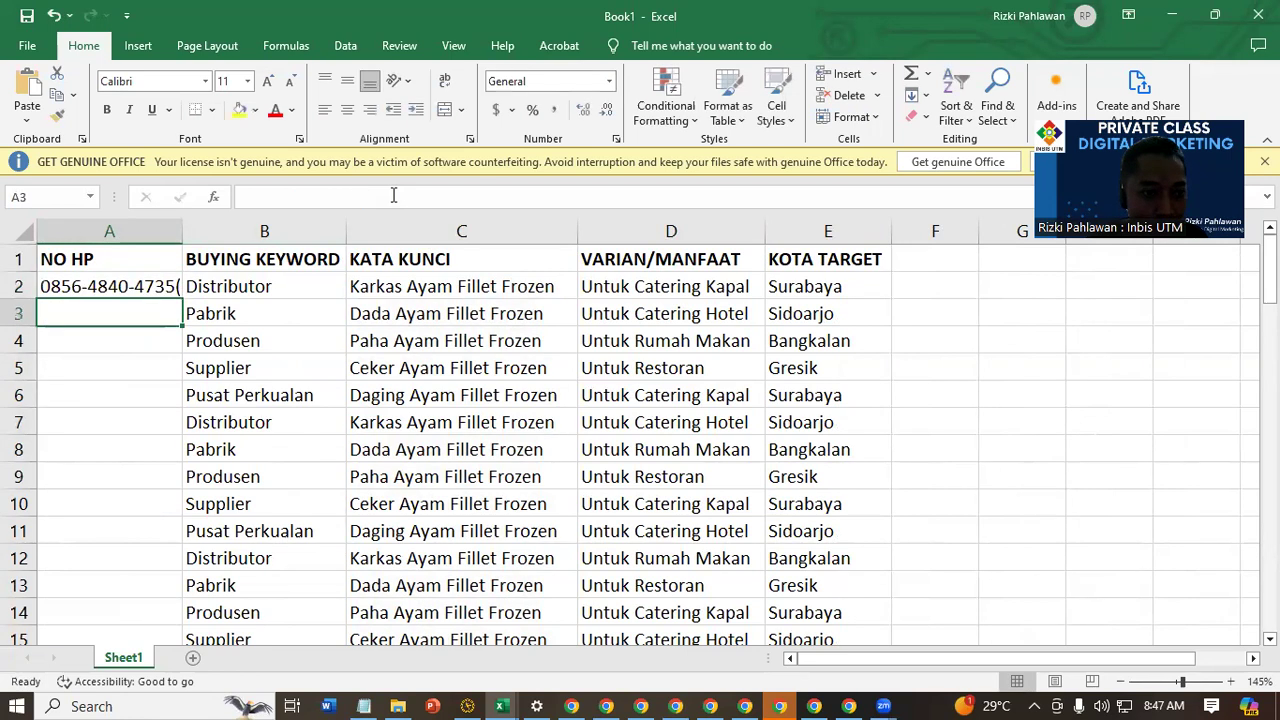
# Copy the phone number in A2 down all rows of the table and autofit column A
pyautogui.click(176, 290)
pyautogui.doubleClick(182, 299)
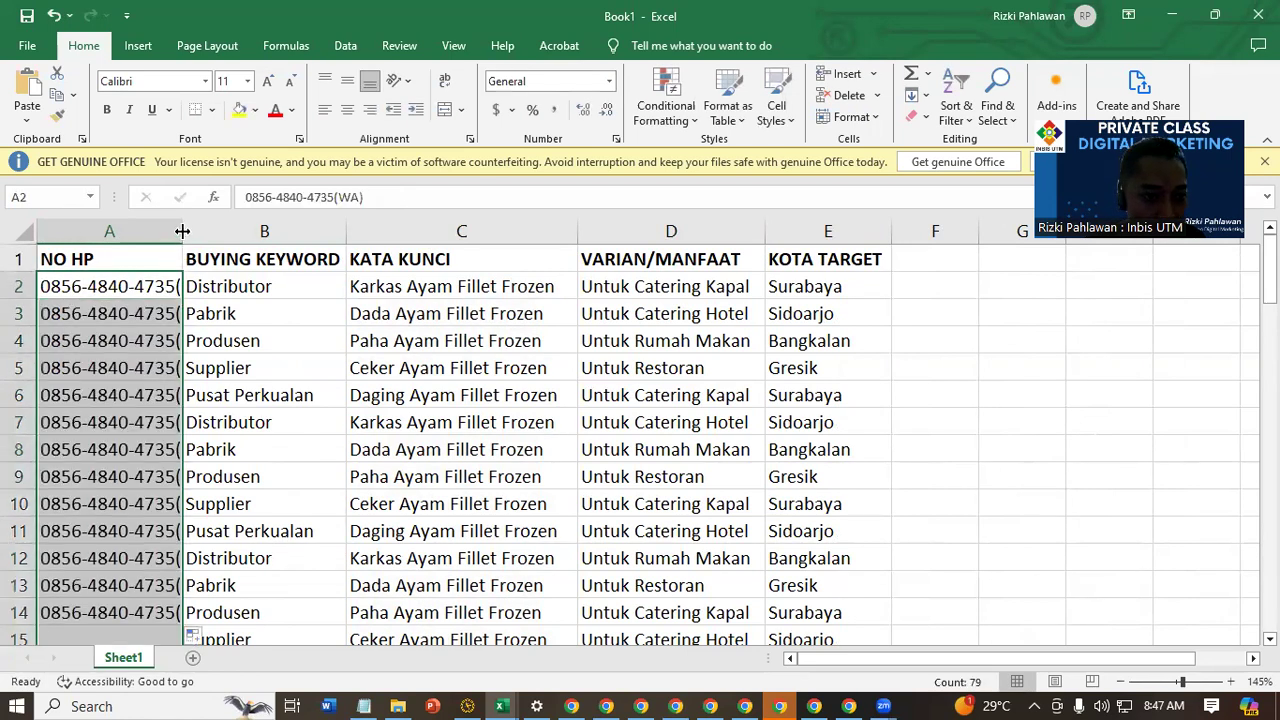
pyautogui.doubleClick(182, 231)
pyautogui.click(374, 422)
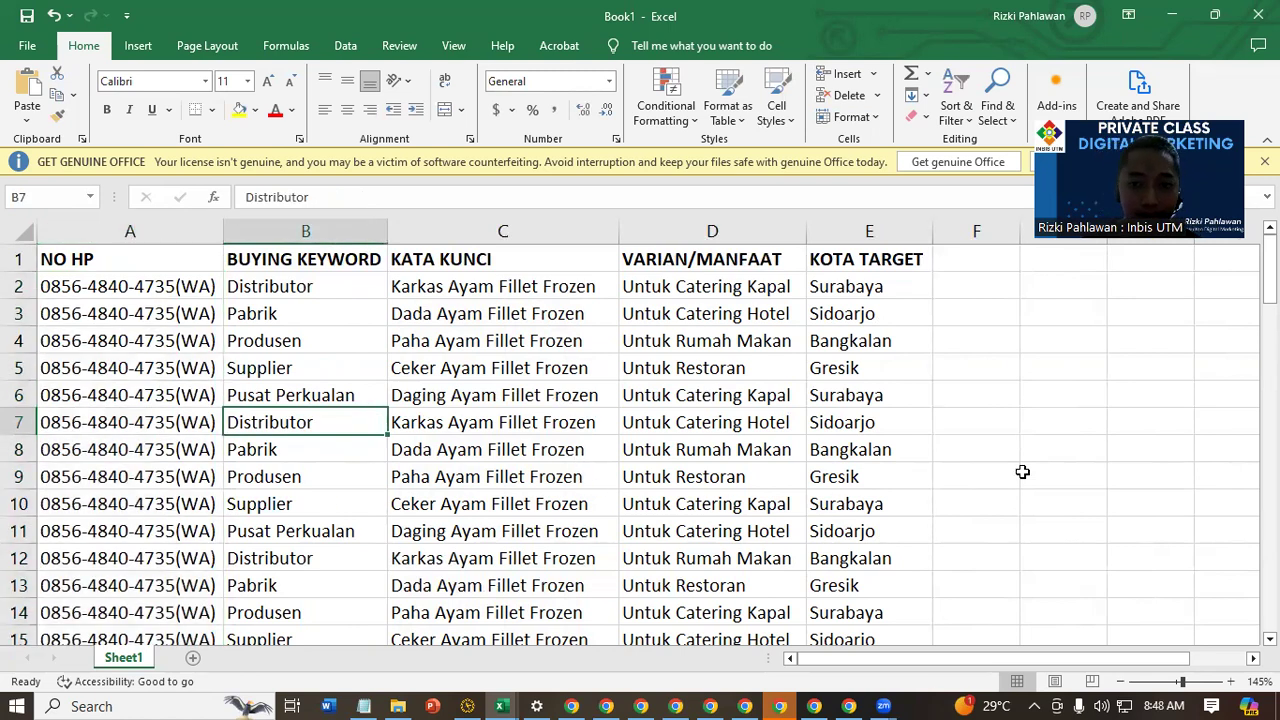
# Insert a new column before NO HP, head it KATA BOMBASTIS in A1 and autofit its width
pyautogui.click(140, 225)
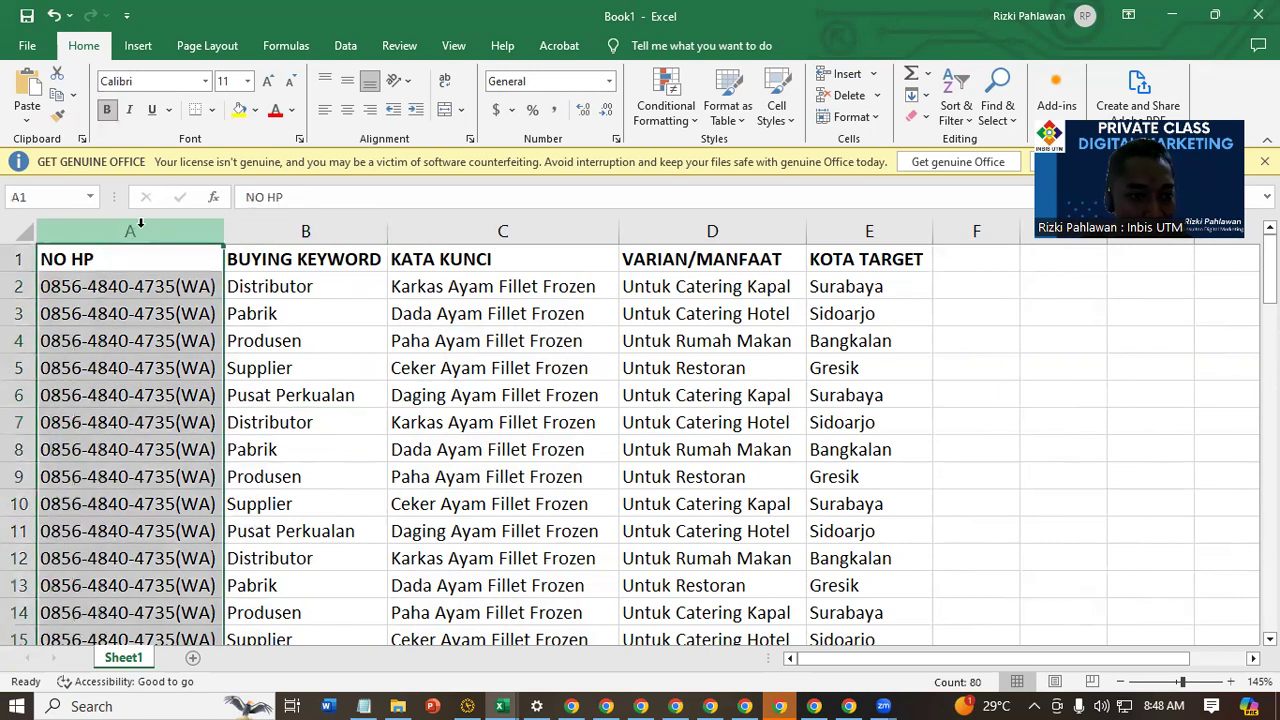
pyautogui.click(840, 74)
pyautogui.click(57, 270)
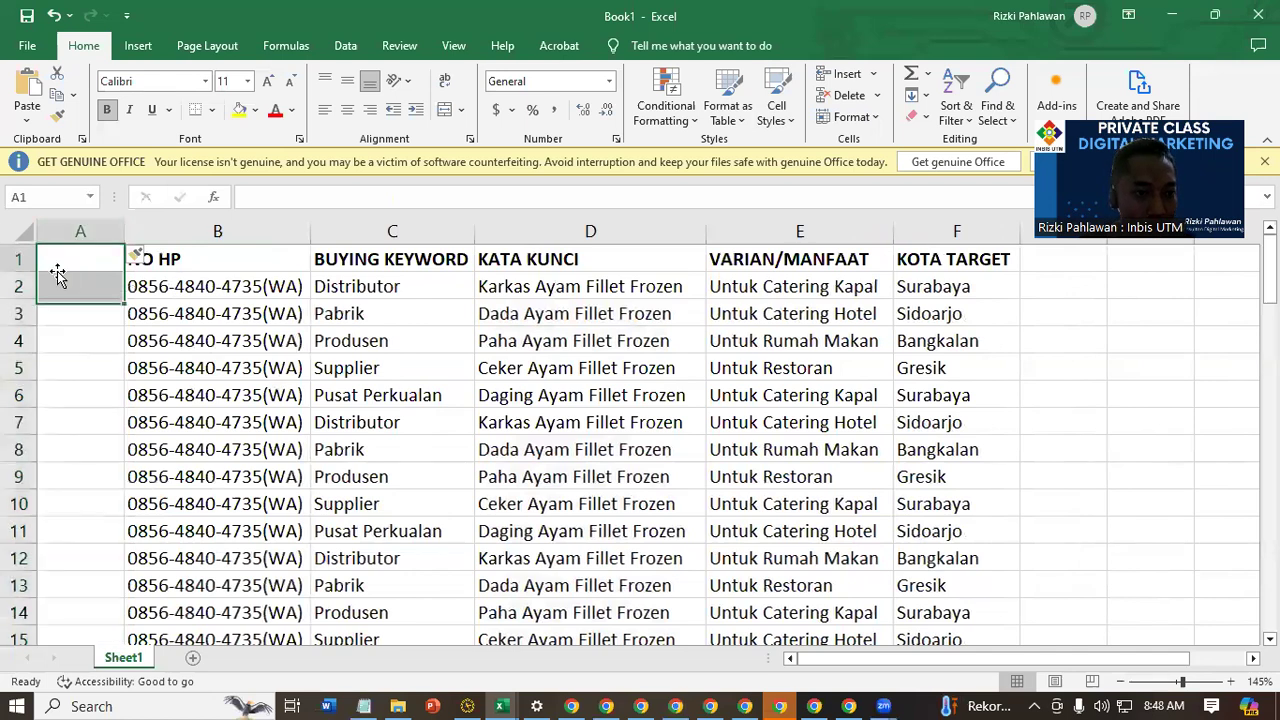
pyautogui.write('KATA BOMBASTIS')
pyautogui.press('Return')
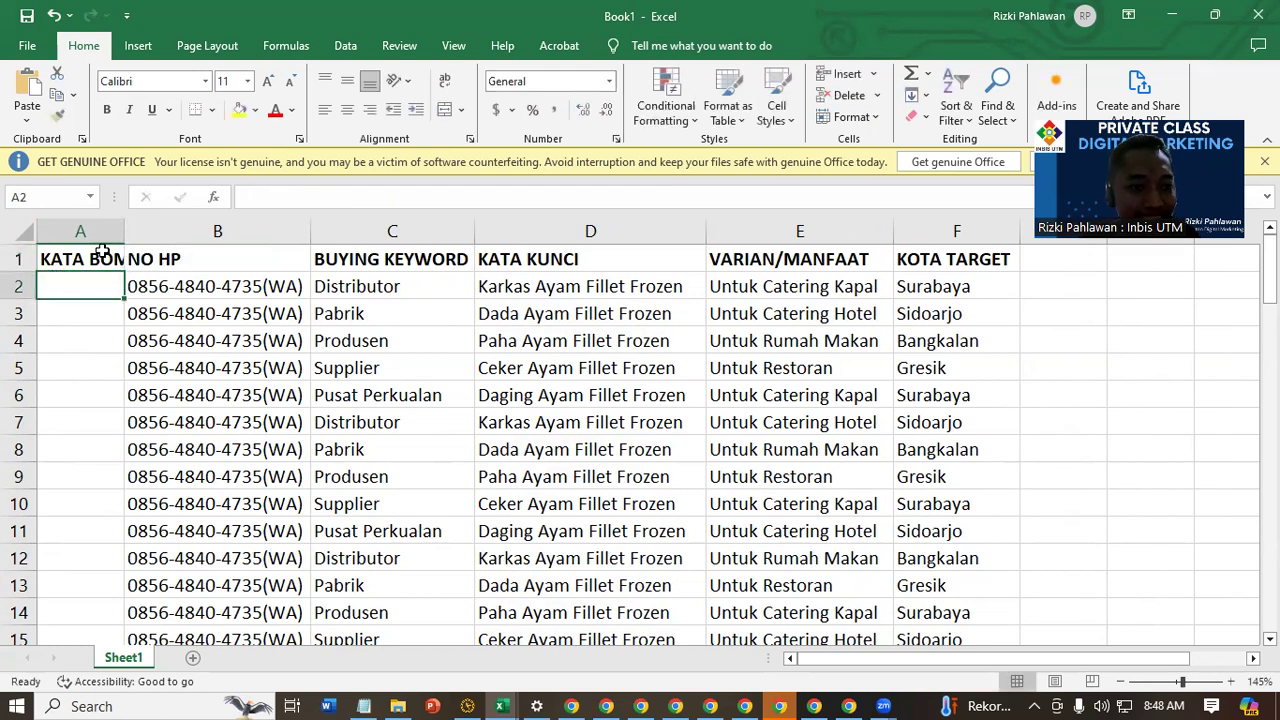
pyautogui.doubleClick(123, 231)
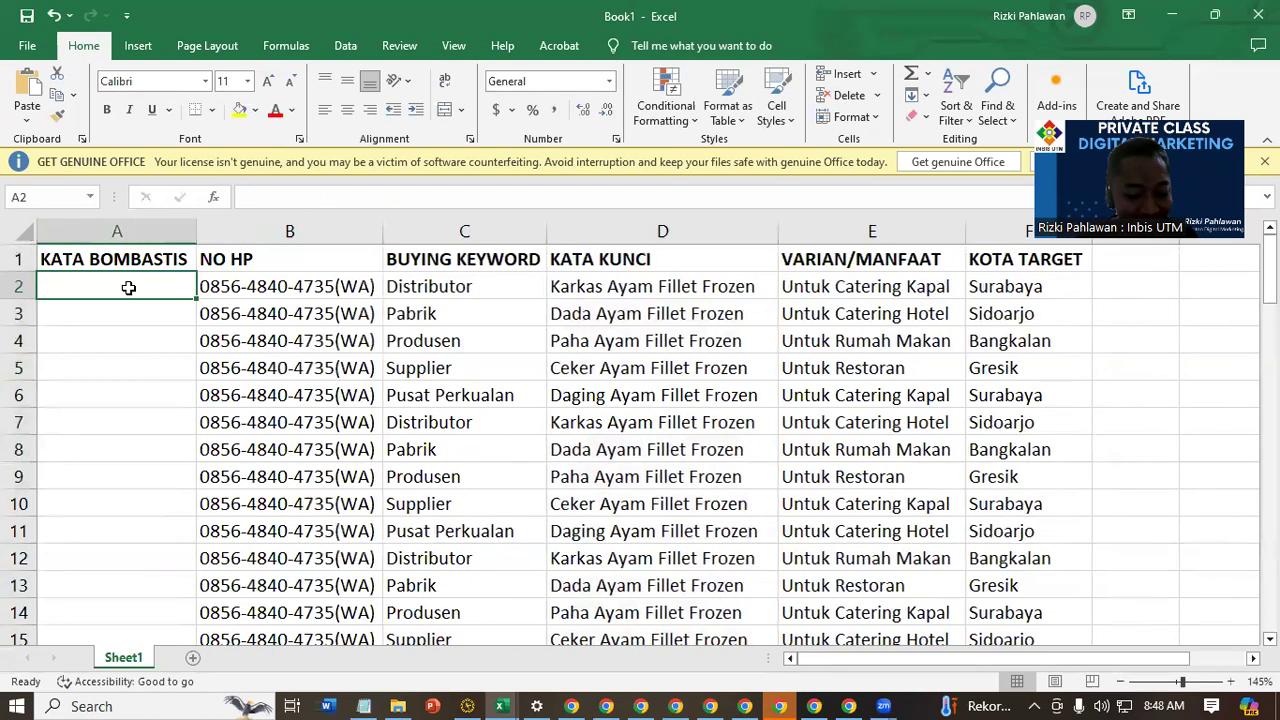
# Enter DIJAMIN FRESH in A2 as the first phrase under KATA BOMBASTIS
pyautogui.write('harg')
pyautogui.press('BackSpace')
pyautogui.press('BackSpace')
pyautogui.press('BackSpace')
pyautogui.press('BackSpace')
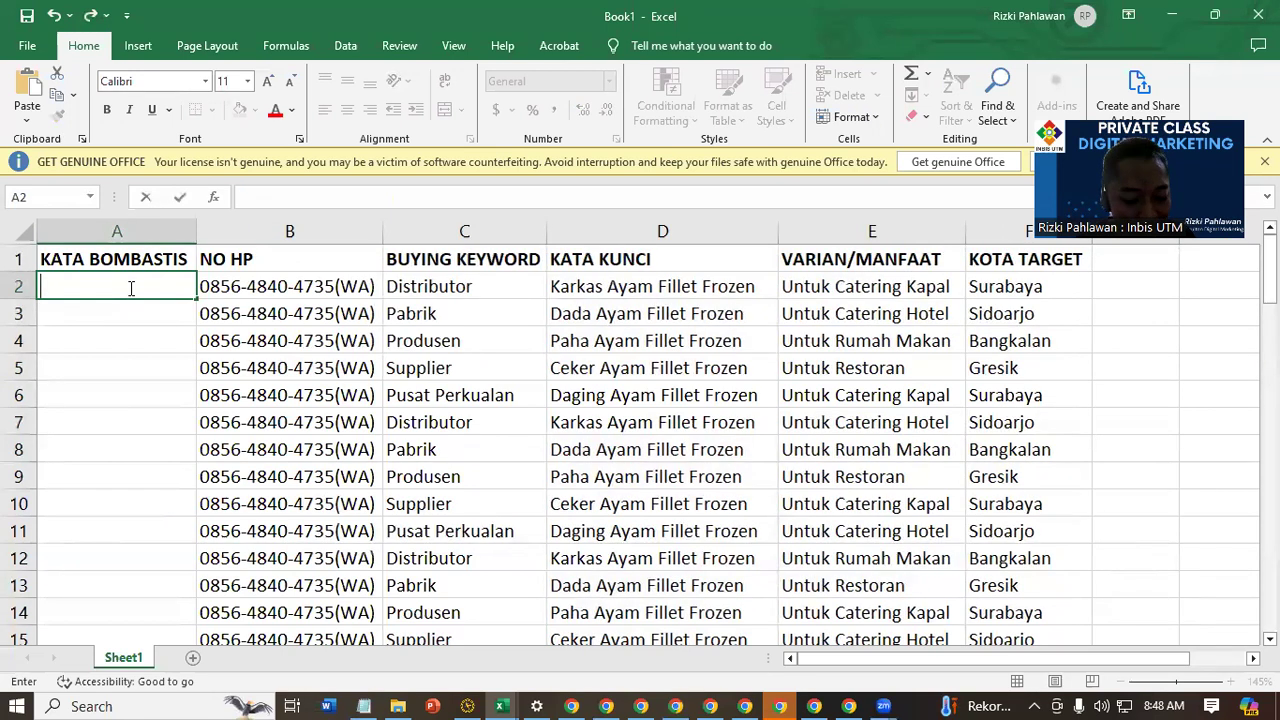
pyautogui.write('FRESH')
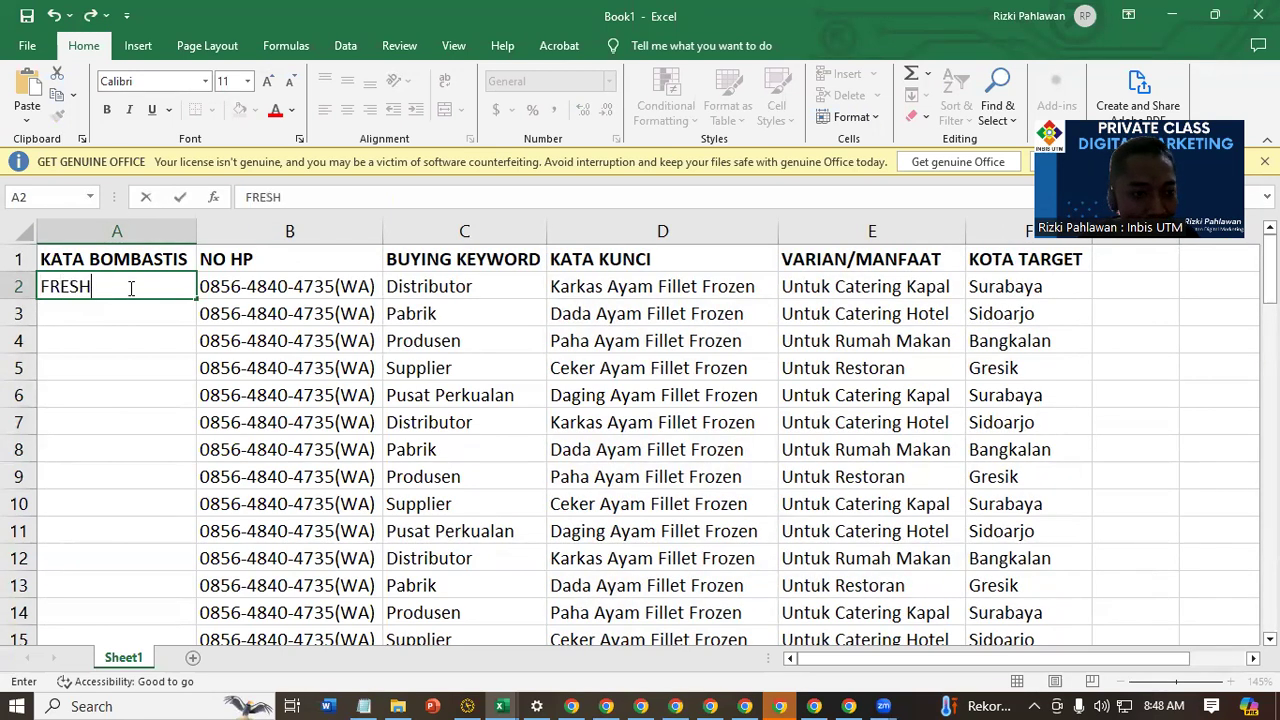
pyautogui.click(248, 198)
pyautogui.write('DIJAMIN')
pyautogui.press('Return')
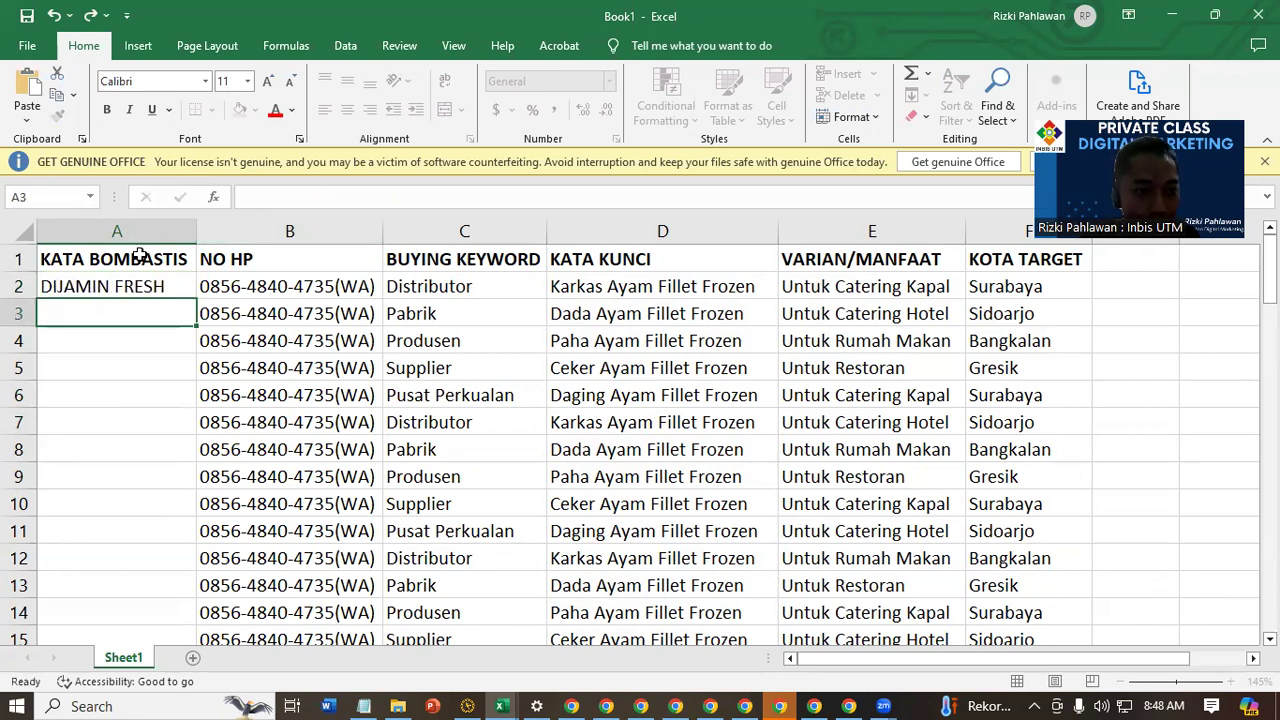
# Enter SIAP KIRIM in A3 as the second phrase under KATA BOMBASTIS
pyautogui.click(129, 526)
pyautogui.click(145, 313)
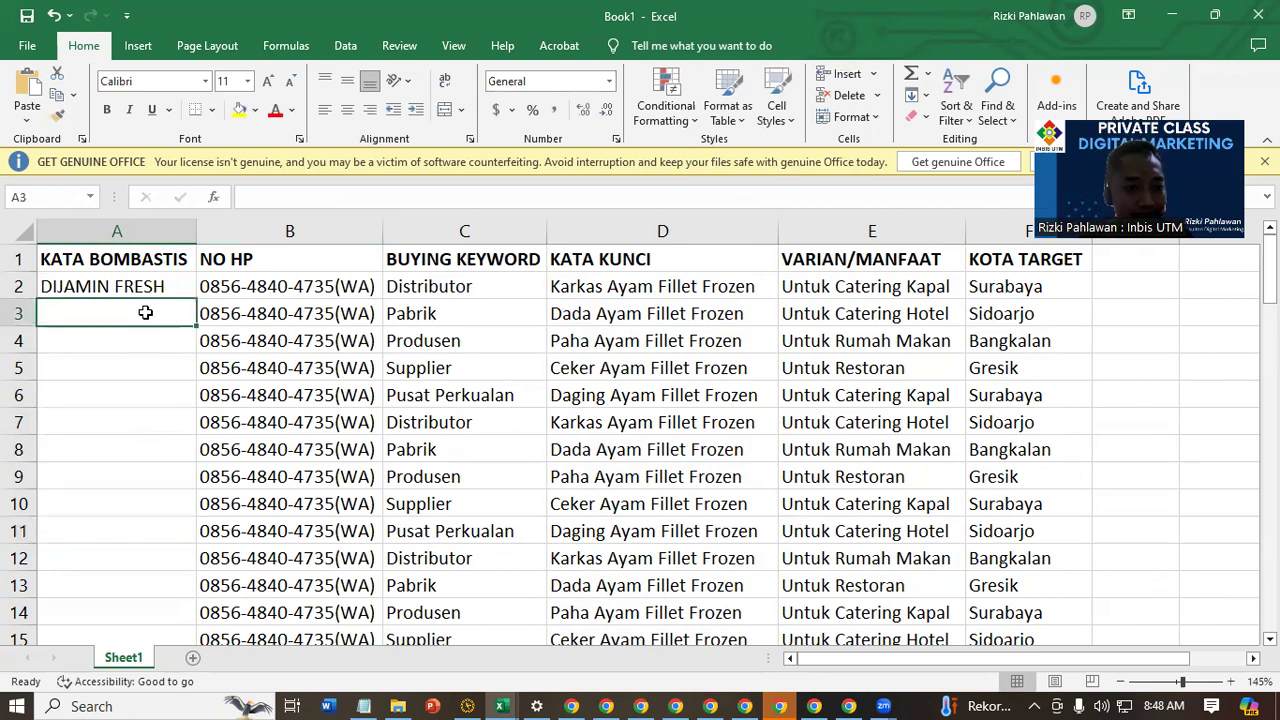
pyautogui.write('SIAP')
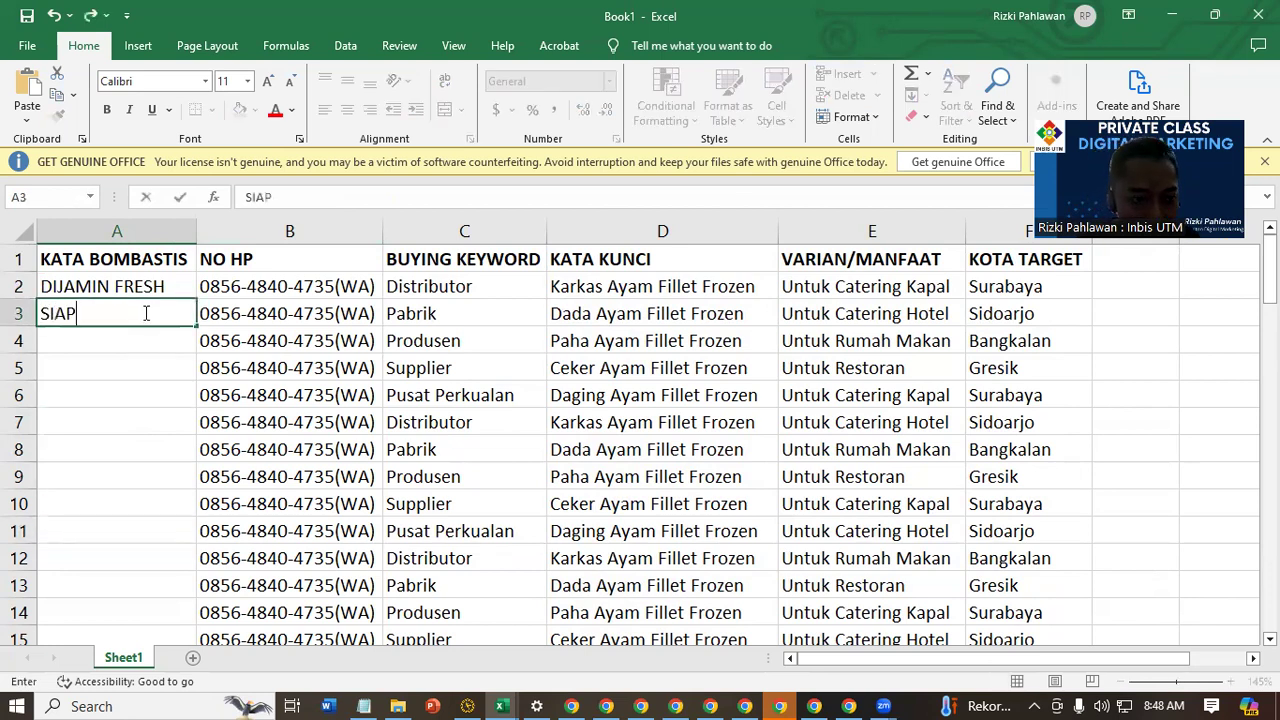
pyautogui.write(' KIRIM')
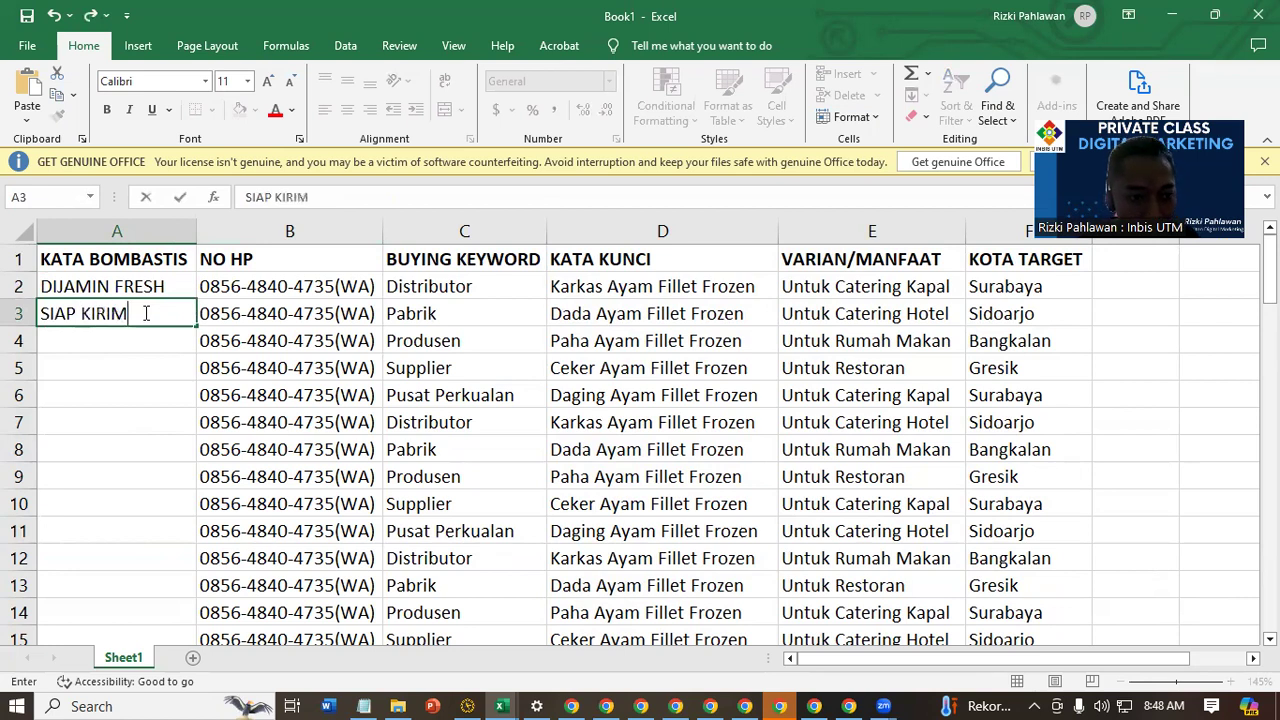
# Append !!! to the end of the phrases in A2 and A3
pyautogui.doubleClick(180, 286)
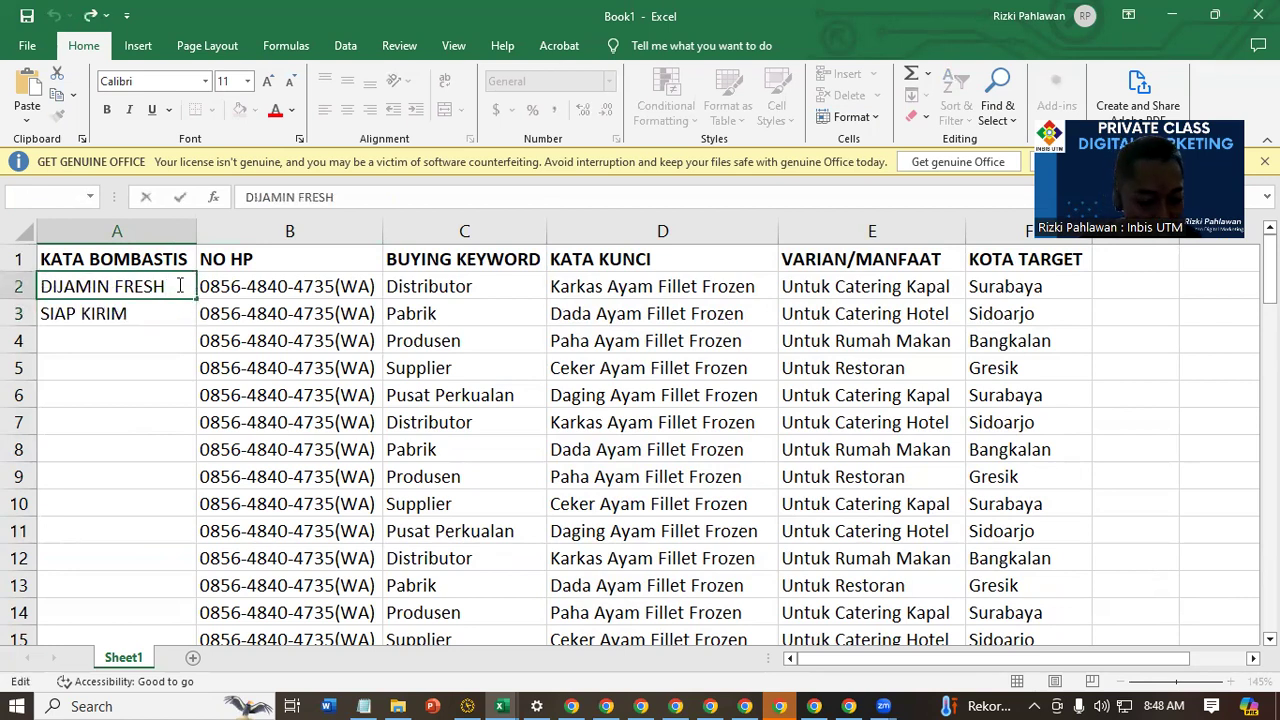
pyautogui.press('Return')
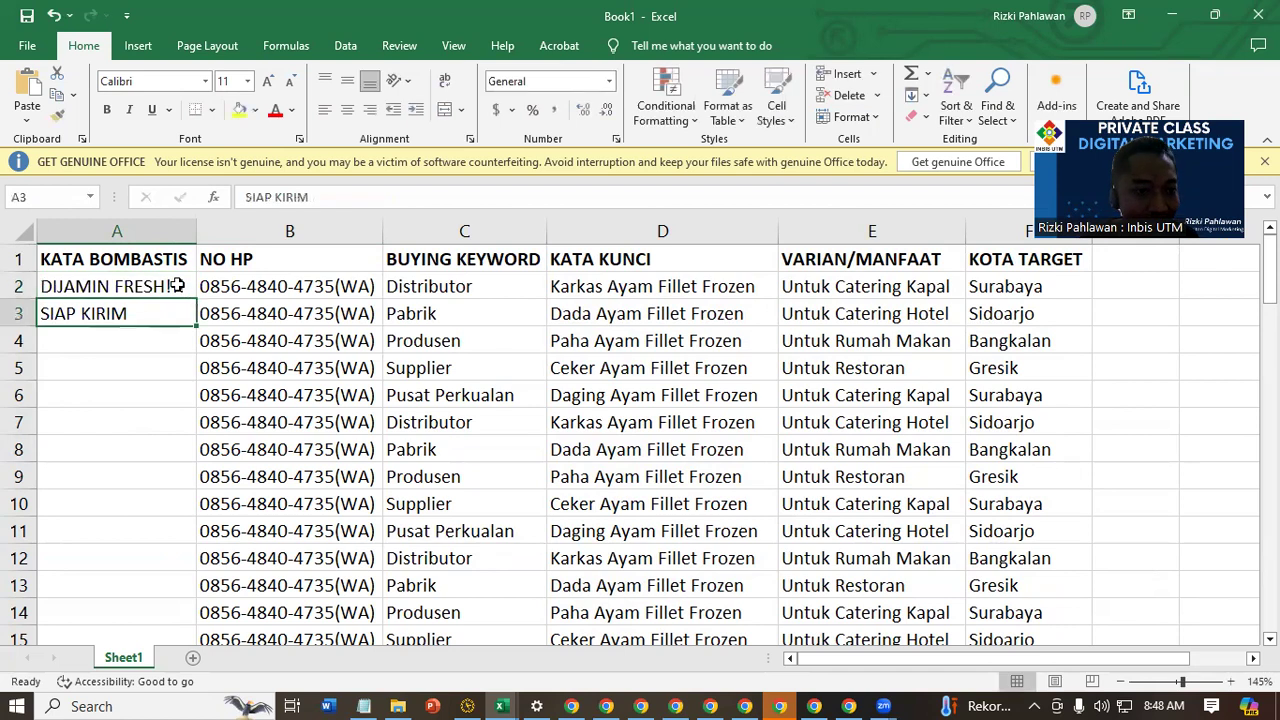
pyautogui.doubleClick(163, 313)
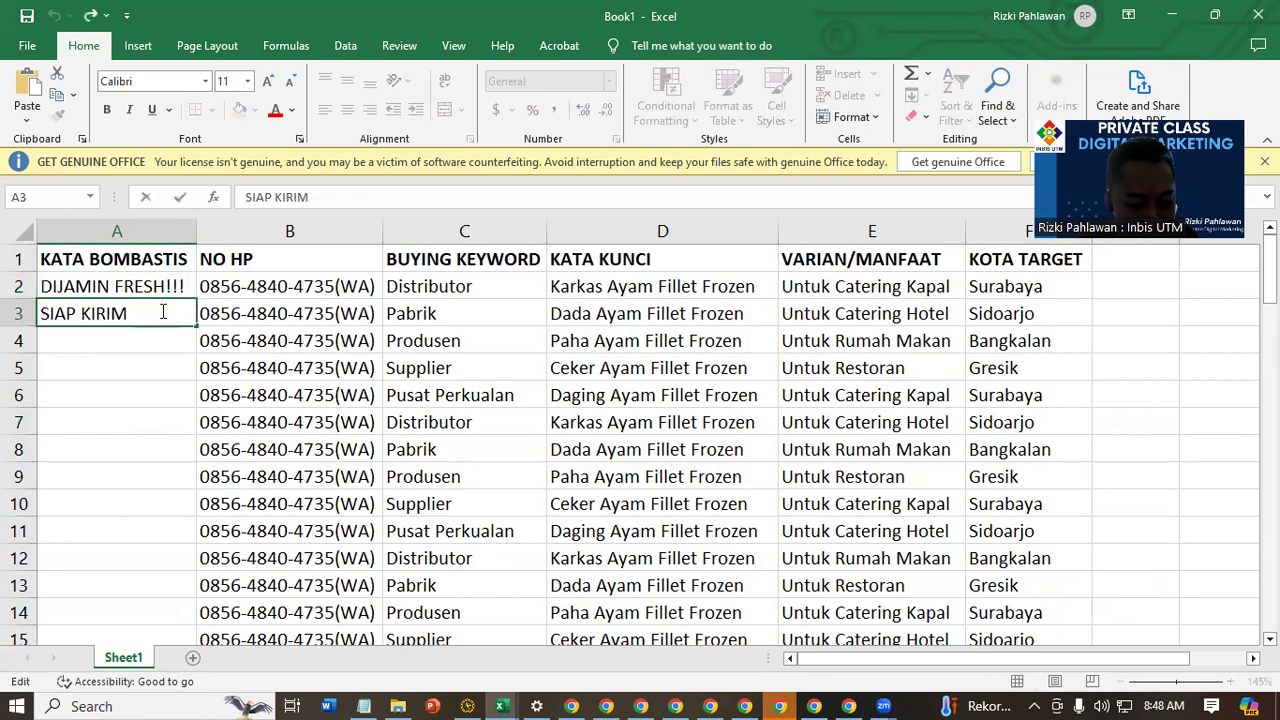
pyautogui.press('Return')
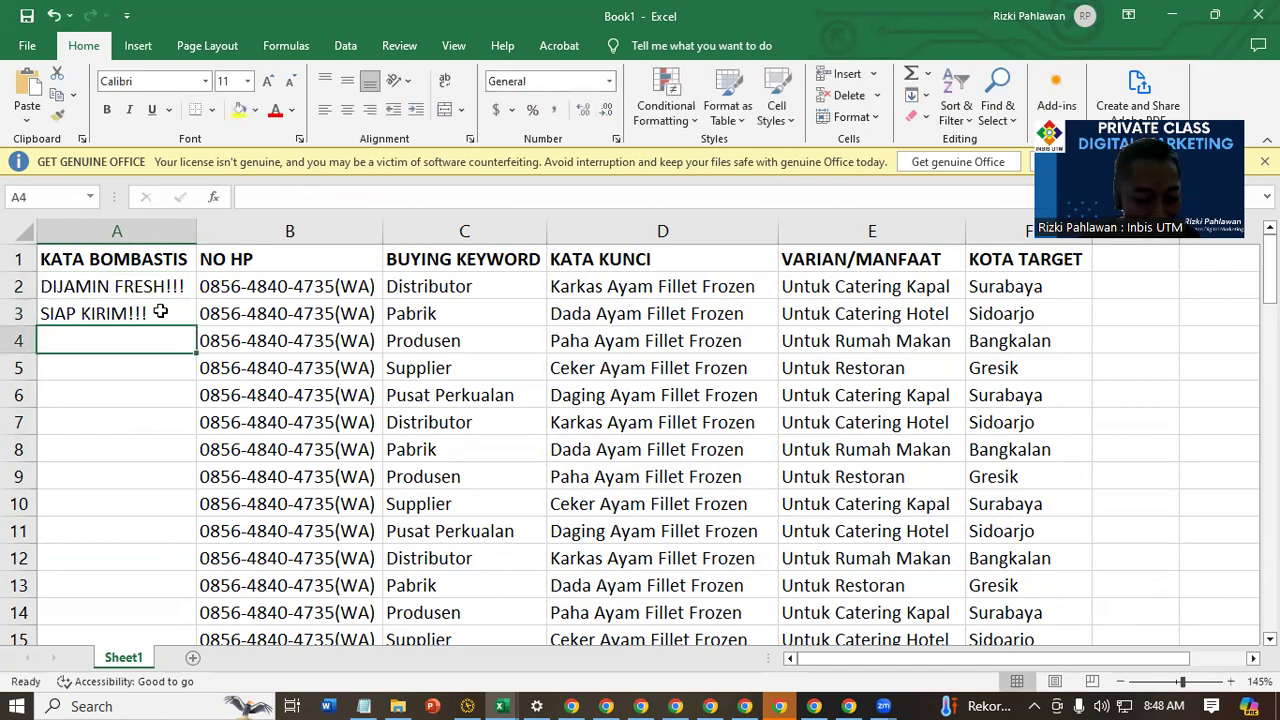
# Enter GRATIS ONGKIR!!! in A4 as the third phrase under KATA BOMBASTIS
pyautogui.write('gr')
pyautogui.press('BackSpace')
pyautogui.press('BackSpace')
pyautogui.write('G')
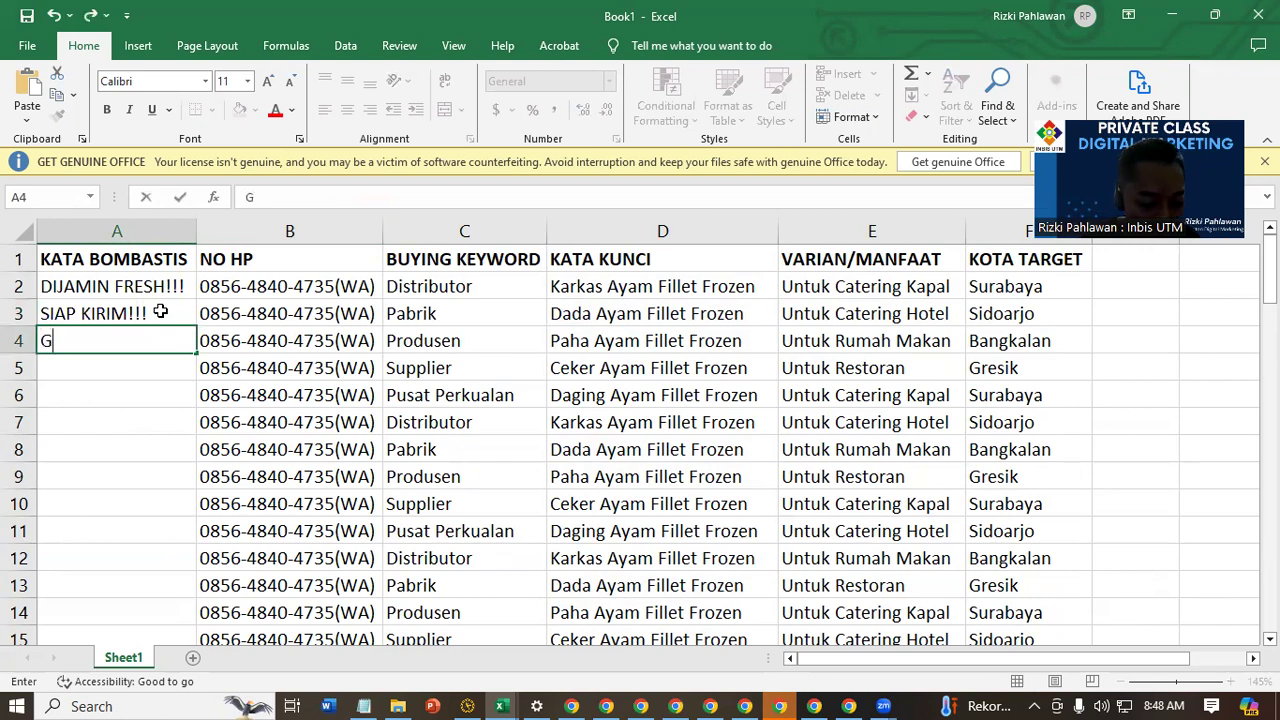
pyautogui.write('RATIS ON')
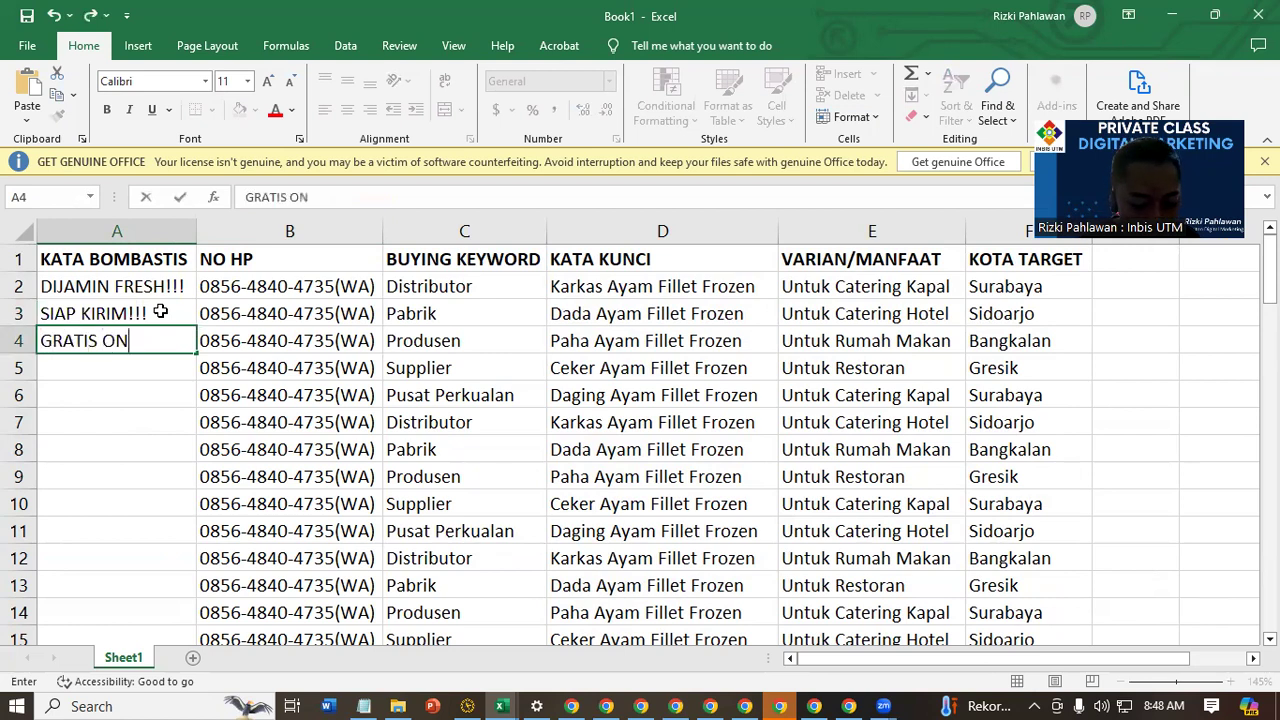
pyautogui.write('GKIR!!!')
pyautogui.press('Return')
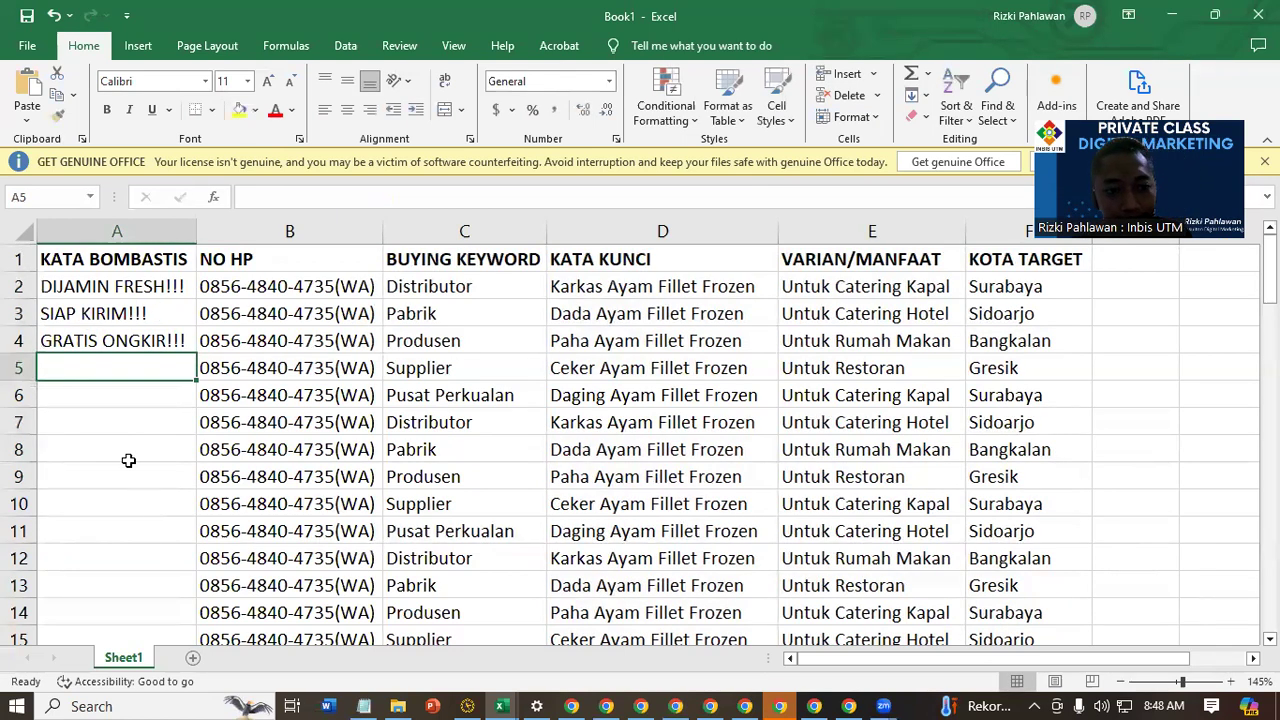
# Enter HARGA PABRIK!!! in A5 as the fourth phrase under KATA BOMBASTIS
pyautogui.click(126, 505)
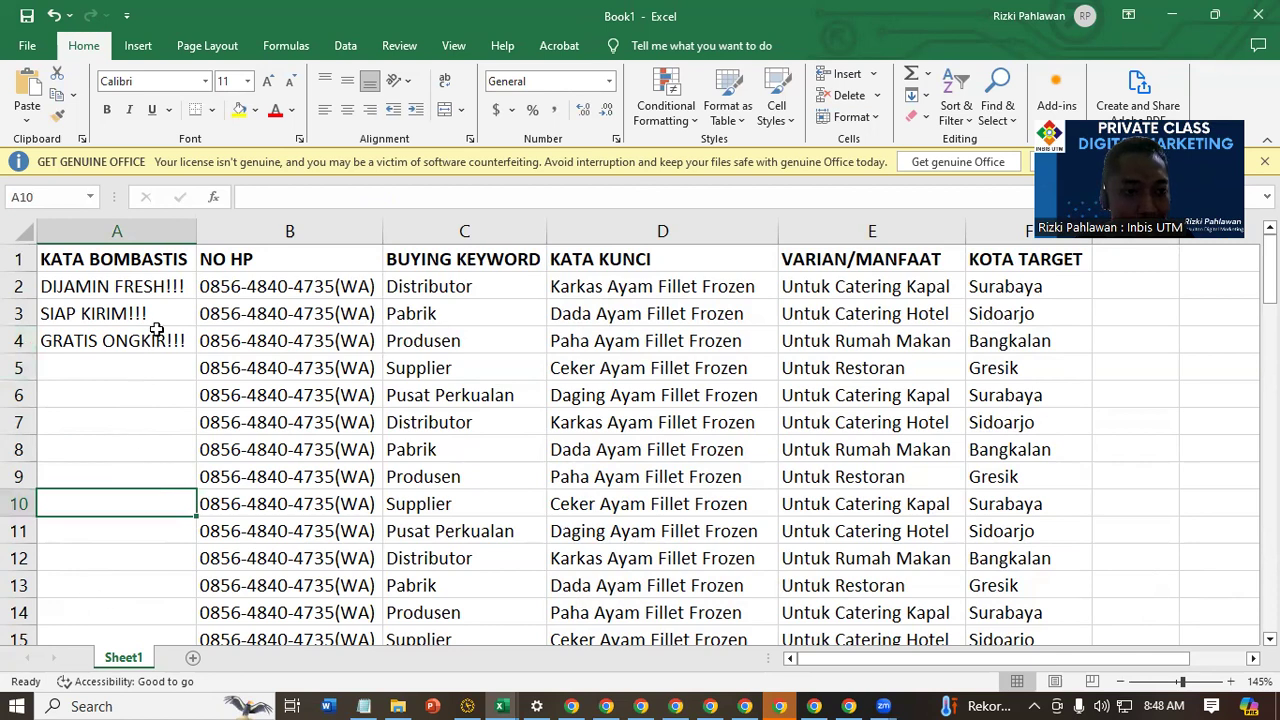
pyautogui.click(150, 369)
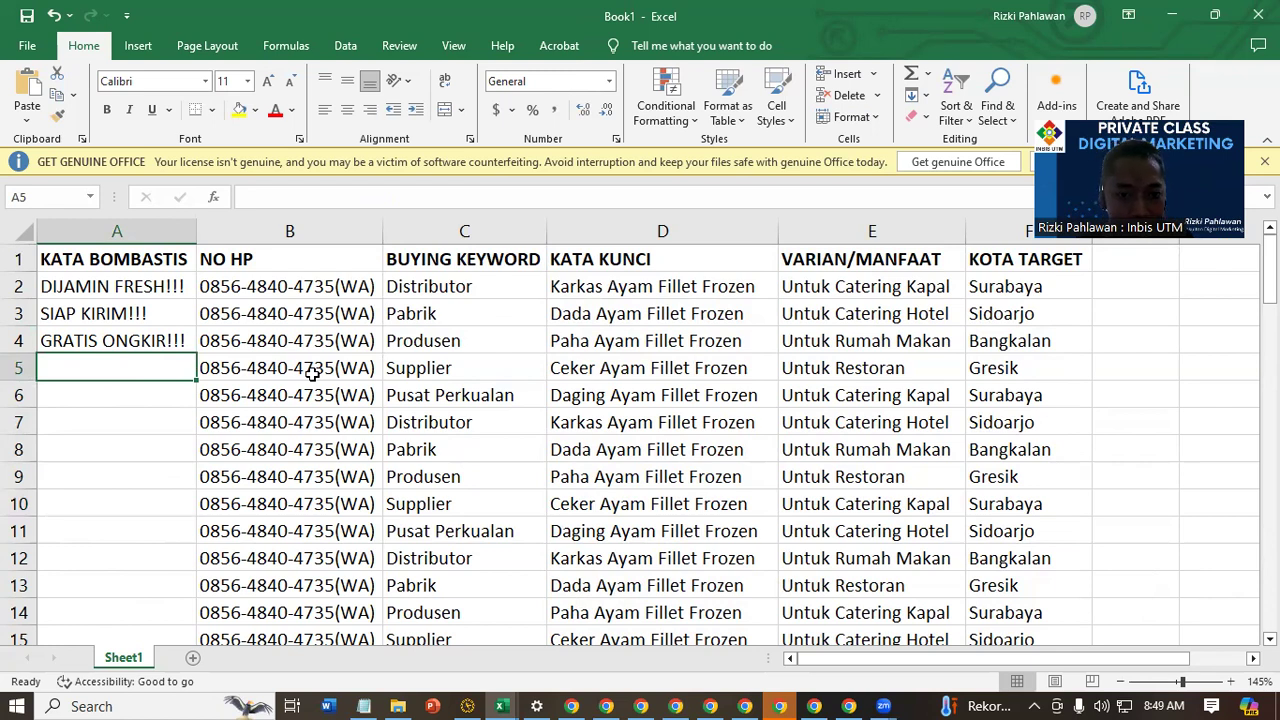
pyautogui.write('HARGA O')
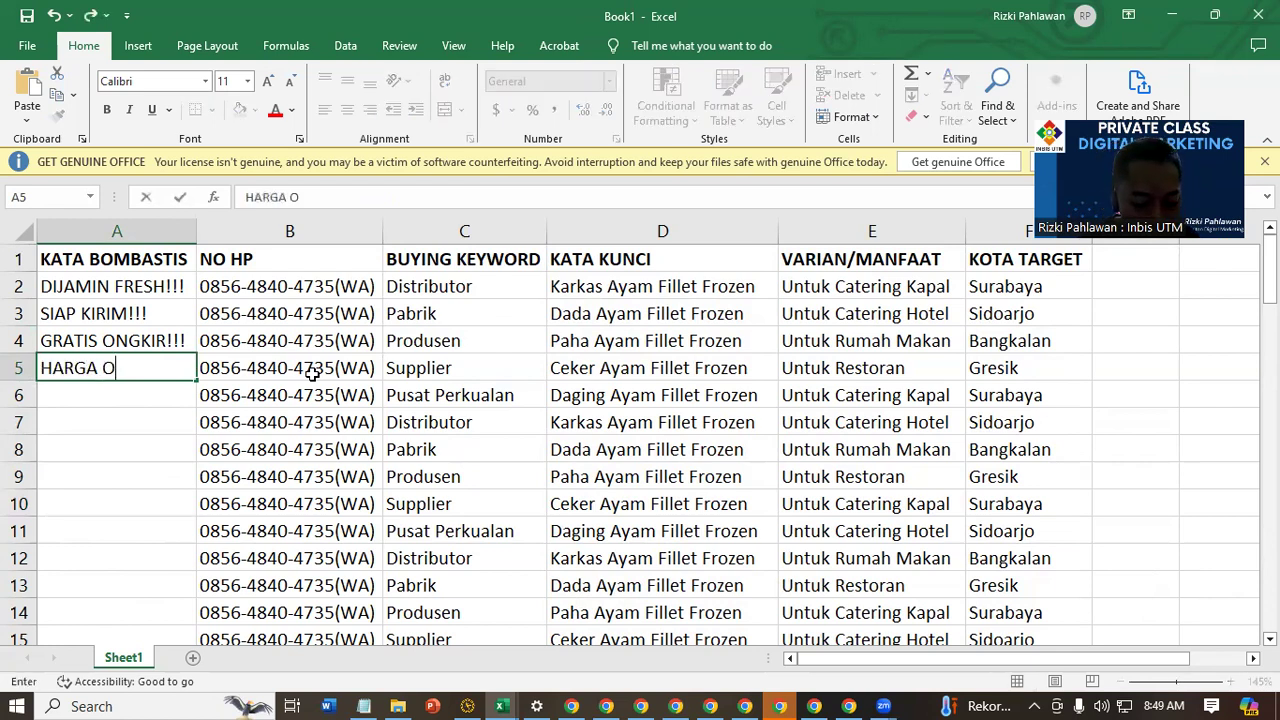
pyautogui.press('BackSpace')
pyautogui.write('PABRIK!!!')
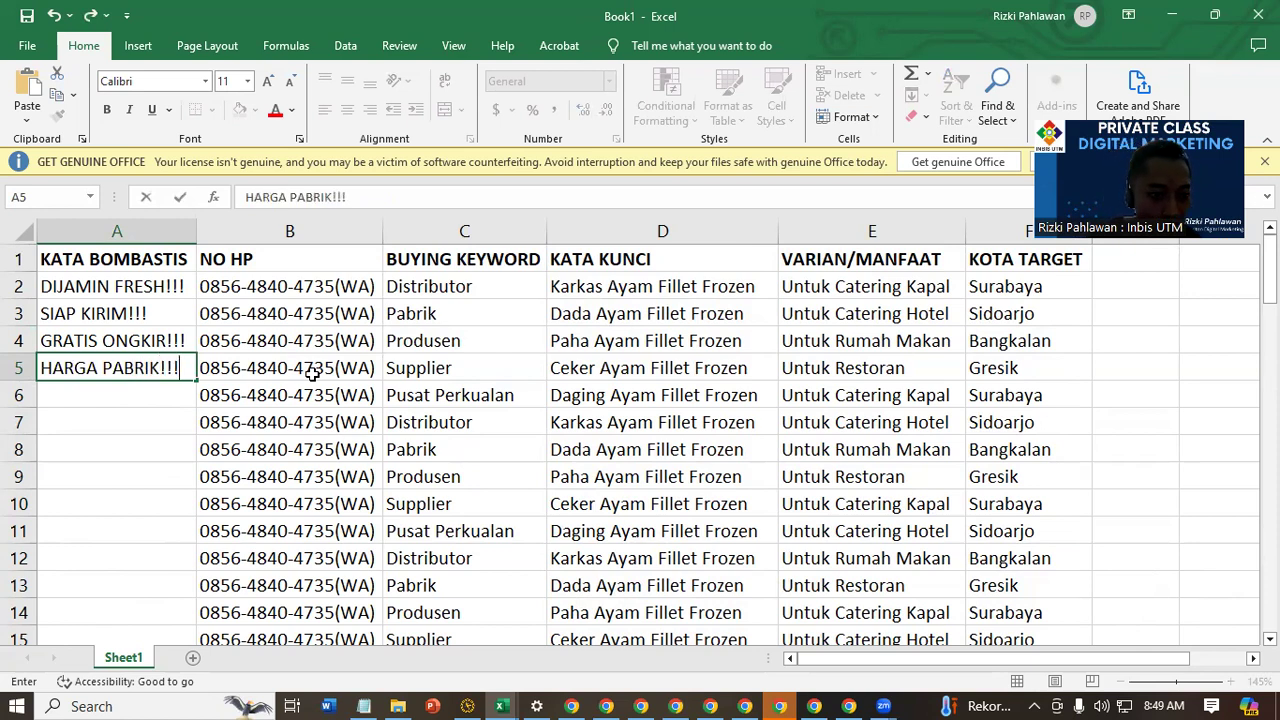
pyautogui.press('Return')
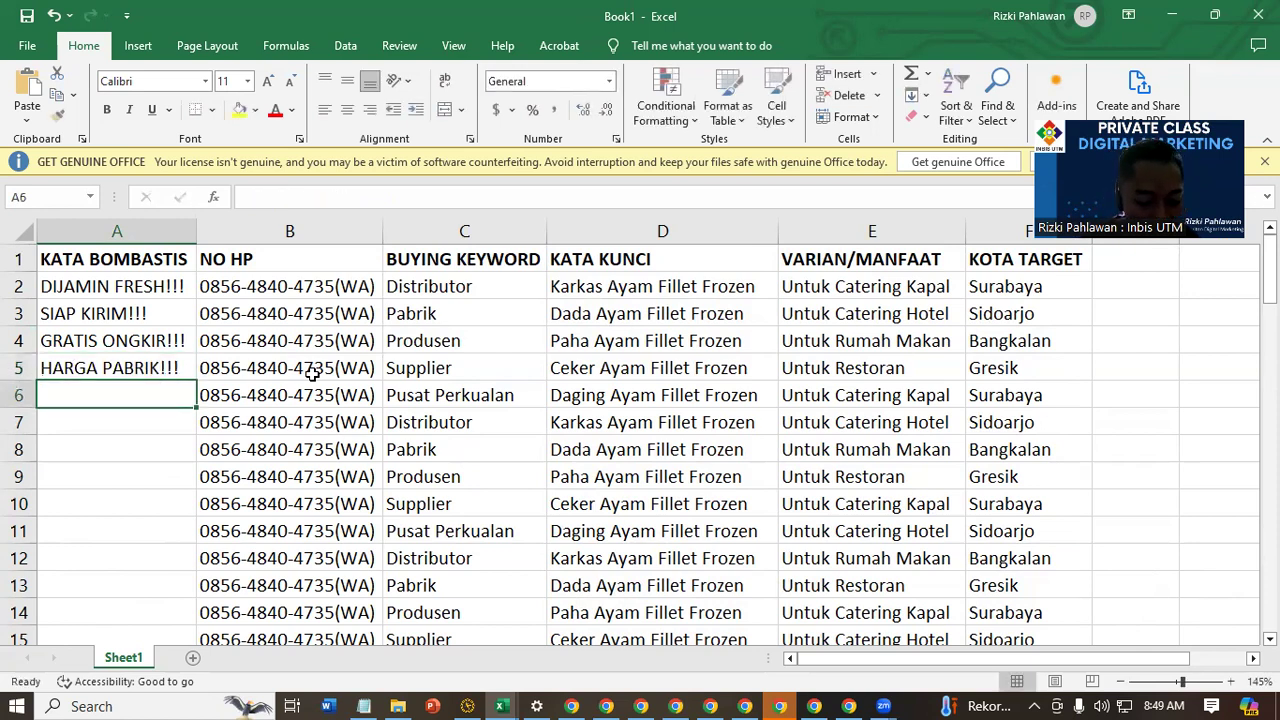
# Enter SUPPLIER TANGAN PERTAMA!! in A6 as the fifth phrase under KATA BOMBASTIS
pyautogui.write('s')
pyautogui.press('BackSpace')
pyautogui.press('BackSpace')
pyautogui.write('SUPPLIE')
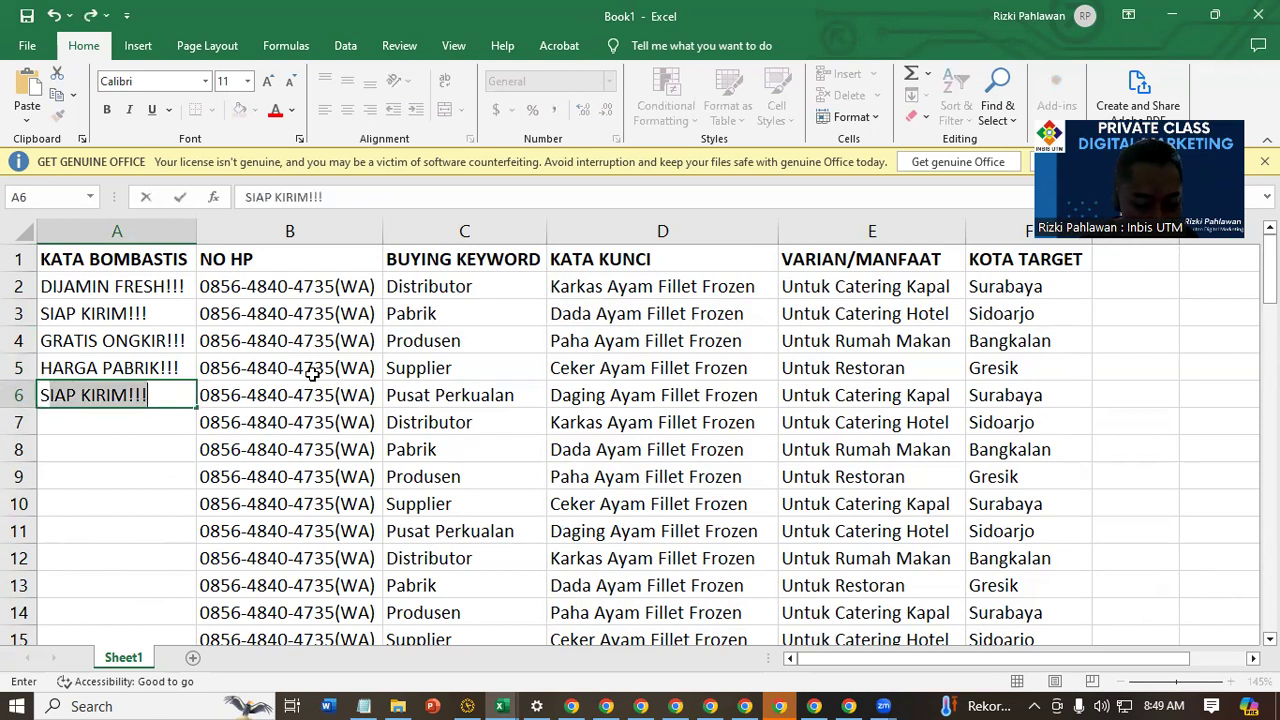
pyautogui.write('R TANG')
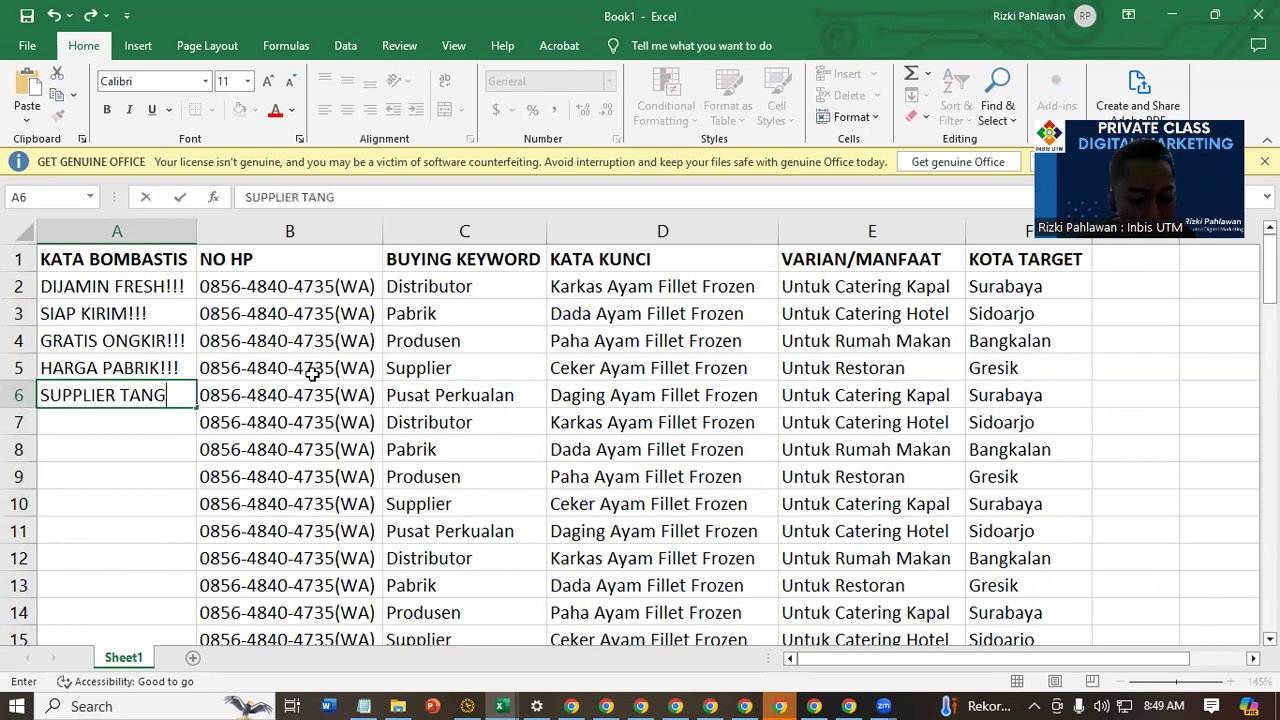
pyautogui.write('AN PERTA')
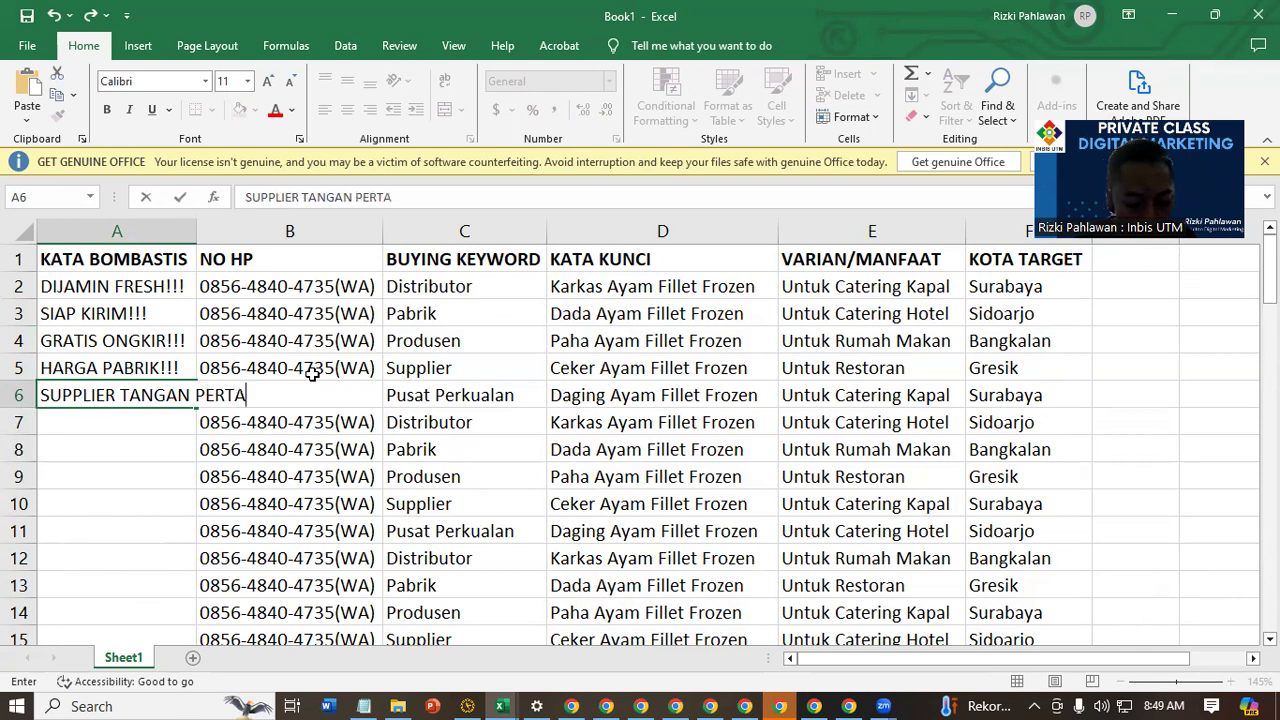
pyautogui.write('MA!!')
pyautogui.press('Return')
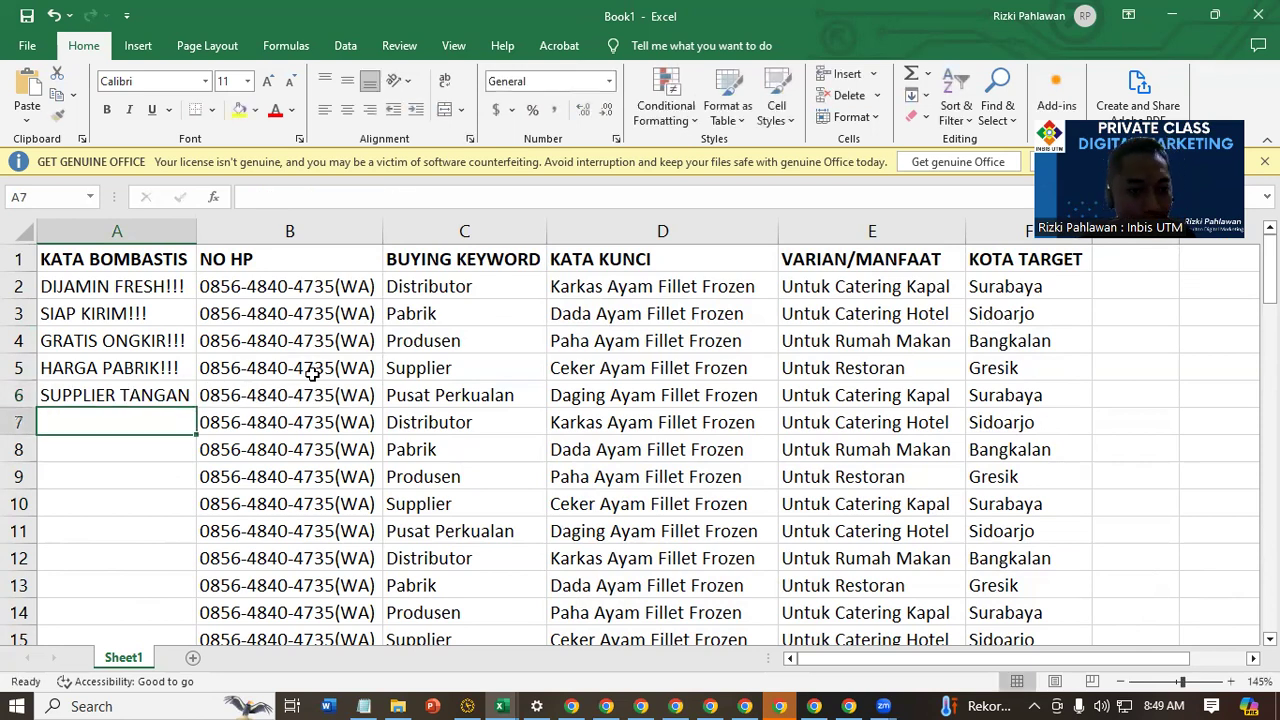
# Autofit column A and copy the five phrases in A2:A6 repeatedly down all rows of the table
pyautogui.doubleClick(196, 231)
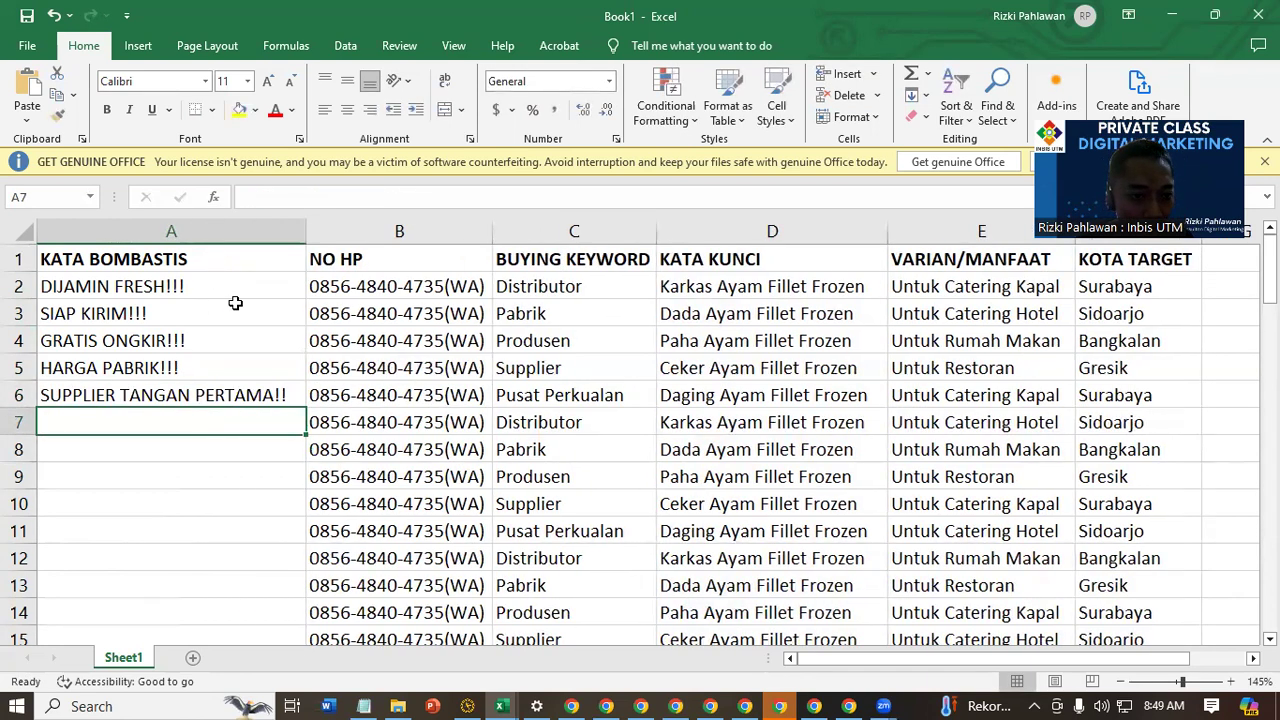
pyautogui.moveTo(278, 279); pyautogui.dragTo(302, 640)
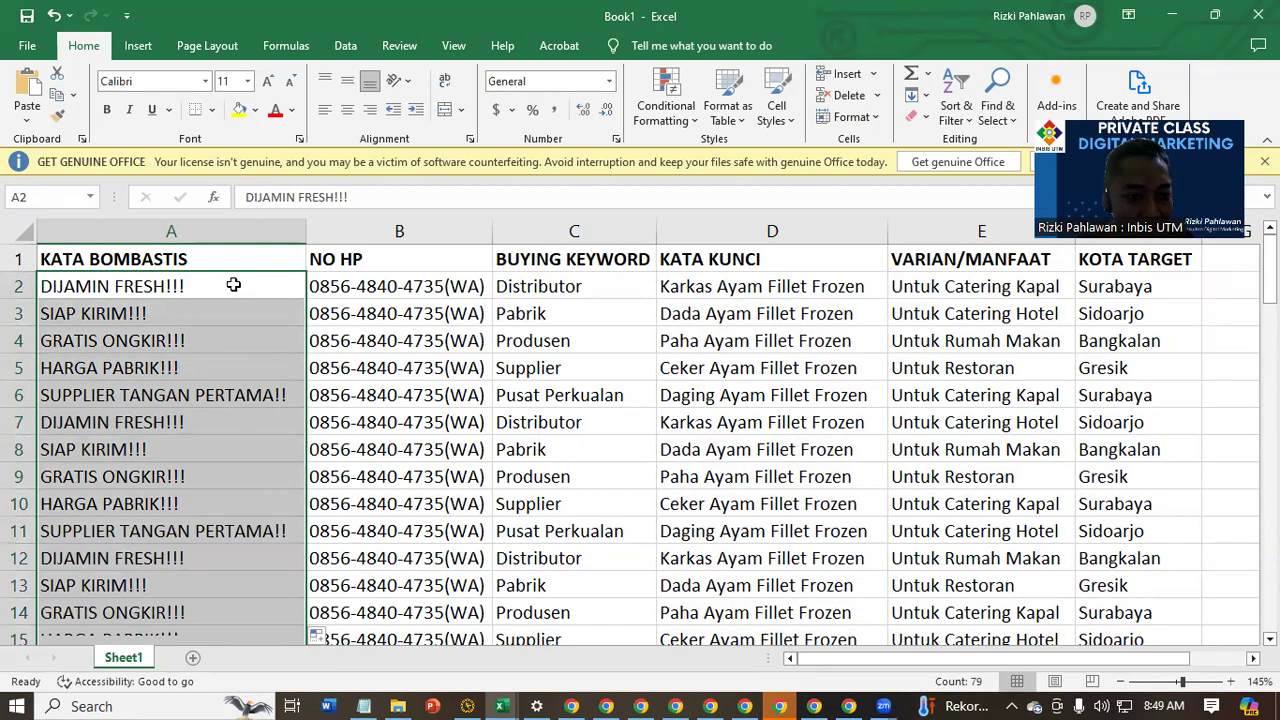
pyautogui.click(240, 345)
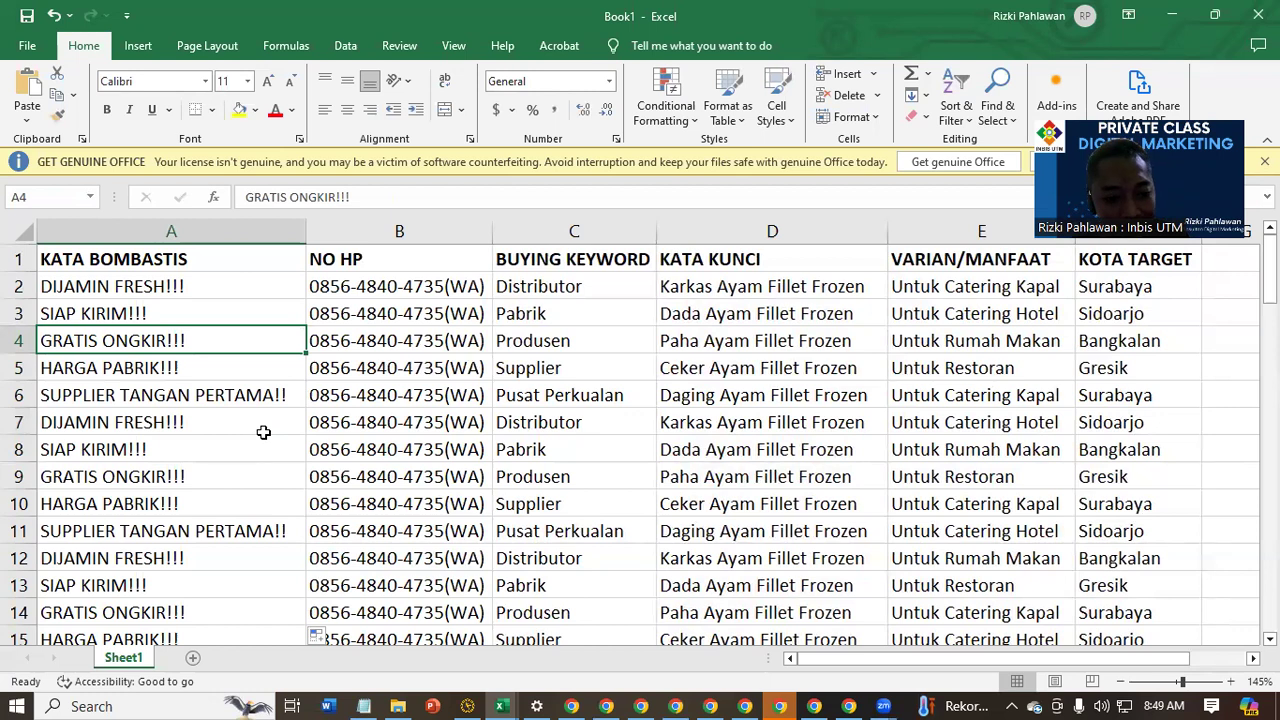
# Save the workbook as POSTING AYAM FROZEN in the OneDrive Documents folder
pyautogui.hotkey('ctrl', 's')
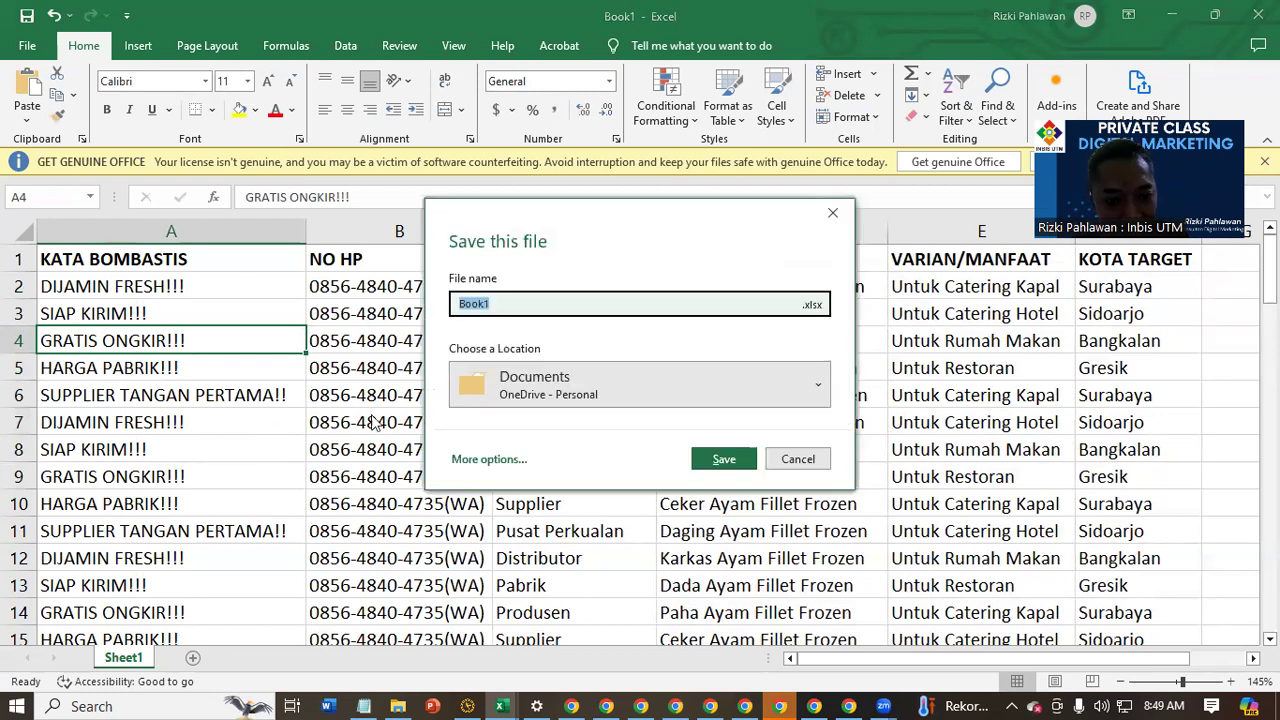
pyautogui.write('pOST')
pyautogui.press('BackSpace')
pyautogui.press('BackSpace')
pyautogui.press('BackSpace')
pyautogui.press('BackSpace')
pyautogui.write('POSTING AYAM FROZEN')
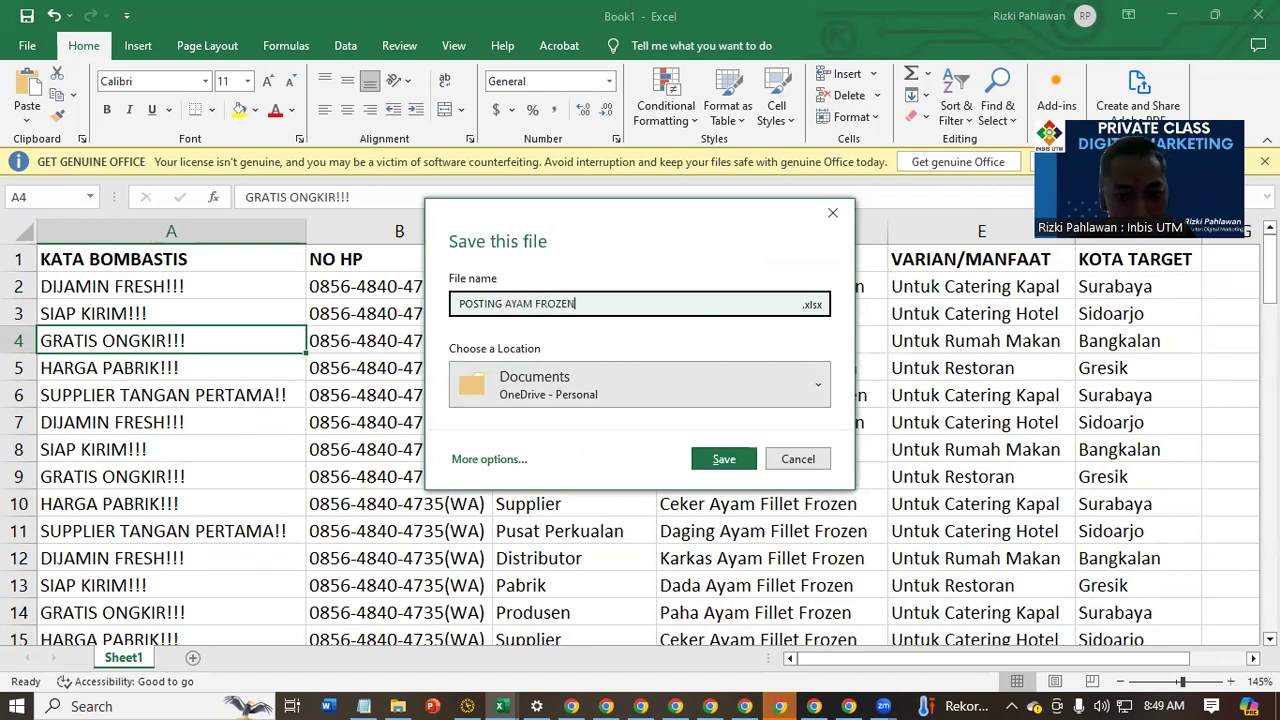
pyautogui.press('Return')
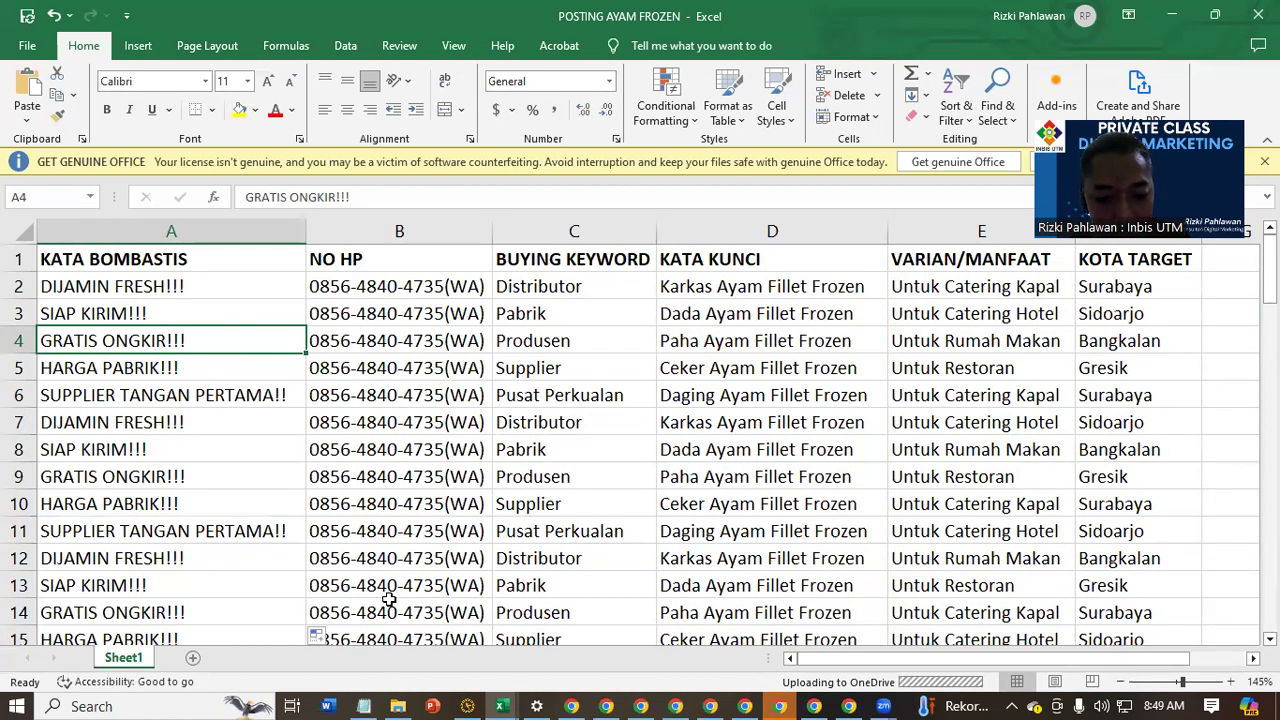
# Switch to the Notepad outline and review the TAHAP-TAHAP list for the stage after preparing the posting material
pyautogui.click(364, 706)
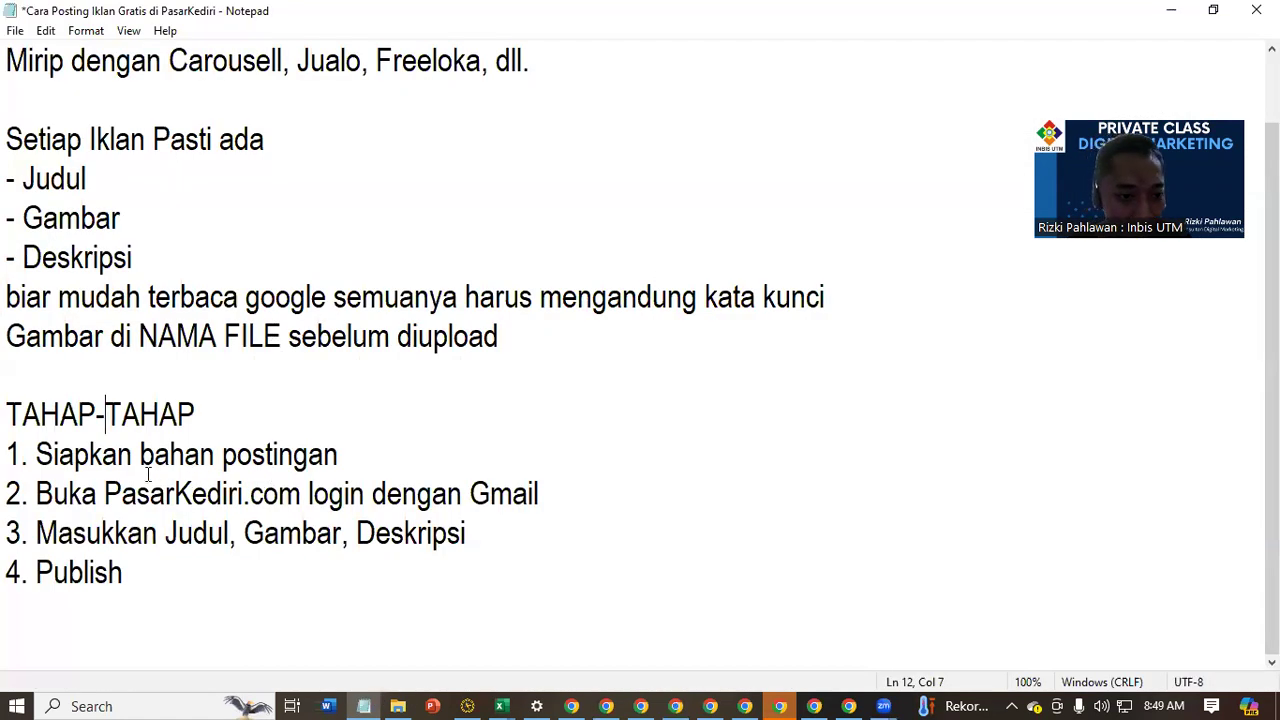
pyautogui.moveTo(111, 533); pyautogui.dragTo(372, 494)
pyautogui.click(407, 605)
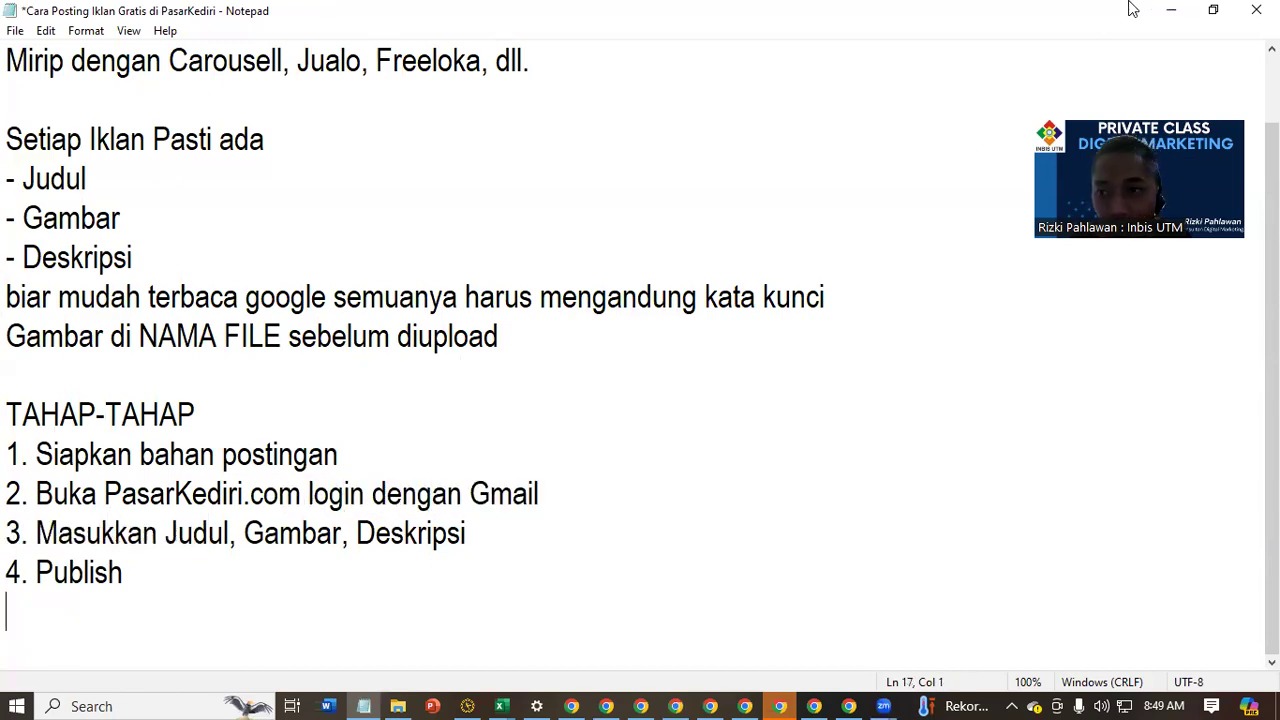
pyautogui.click(1171, 9)
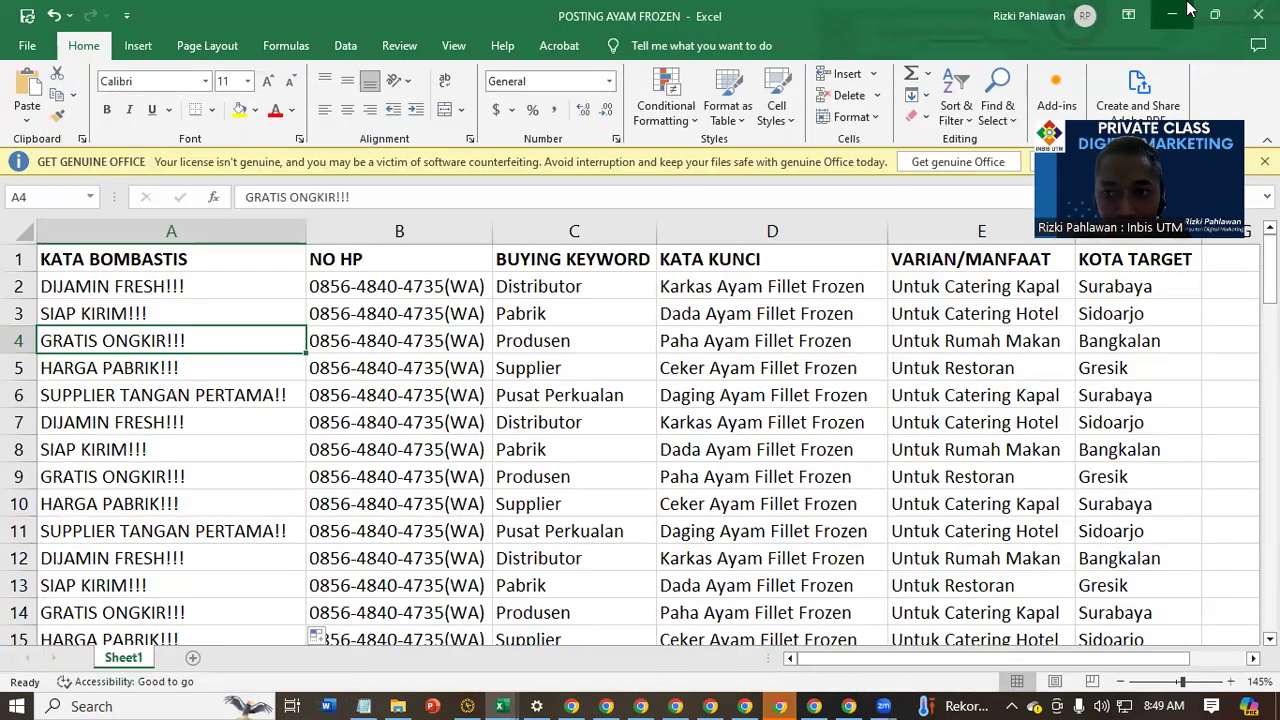
# Switch to Chrome and replace the Google query with a search for PASARKEDIRI.COM
pyautogui.click(1186, 10)
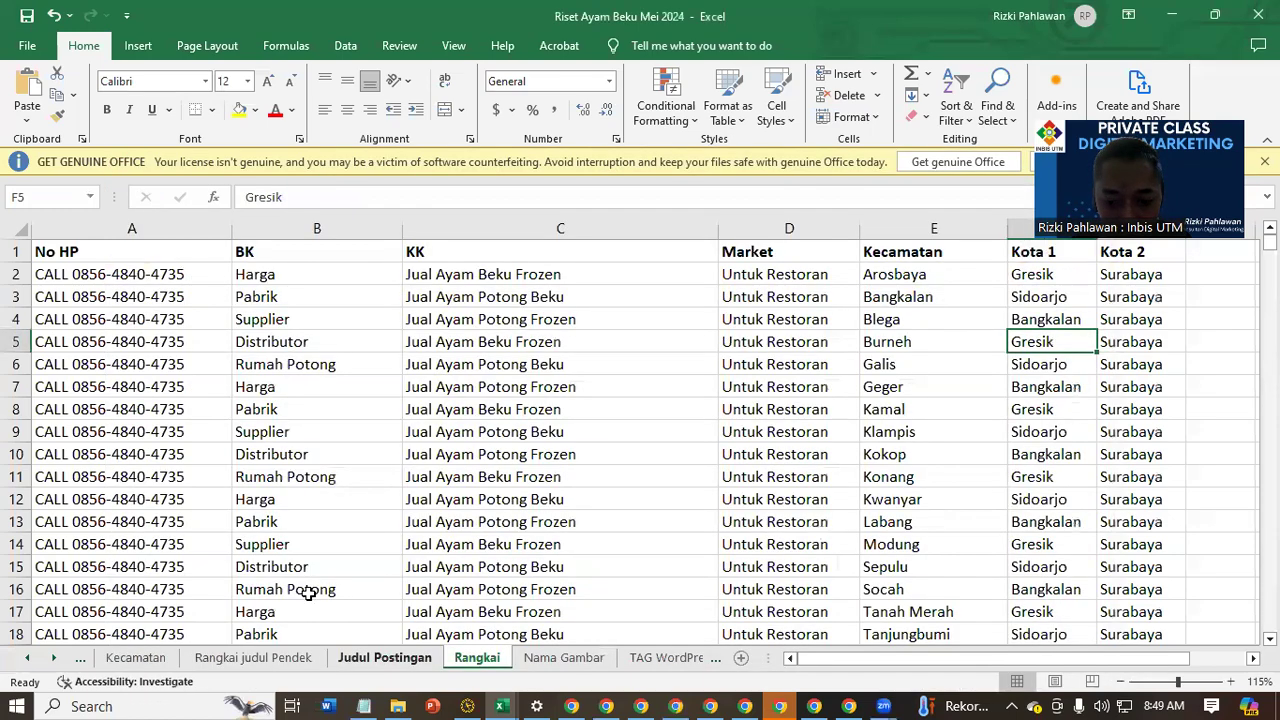
pyautogui.click(782, 704)
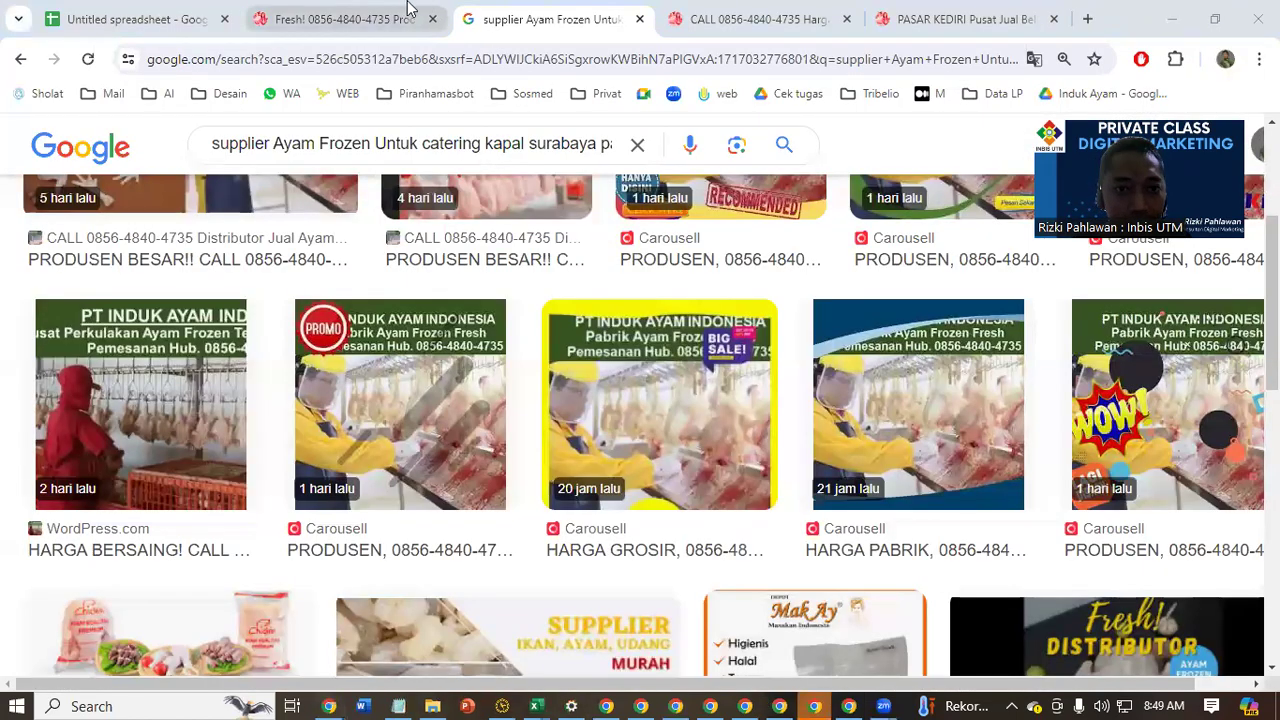
pyautogui.scroll(2, 144, 287)
pyautogui.scroll(1, 144, 279)
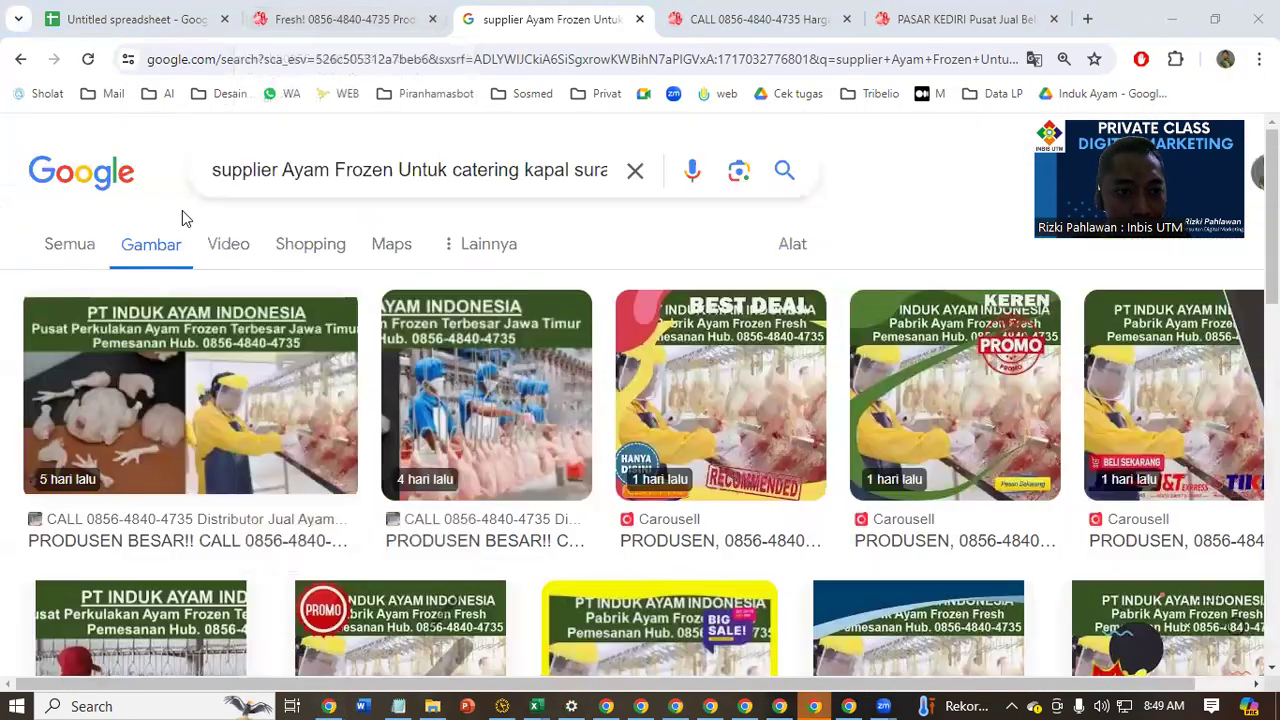
pyautogui.click(301, 162)
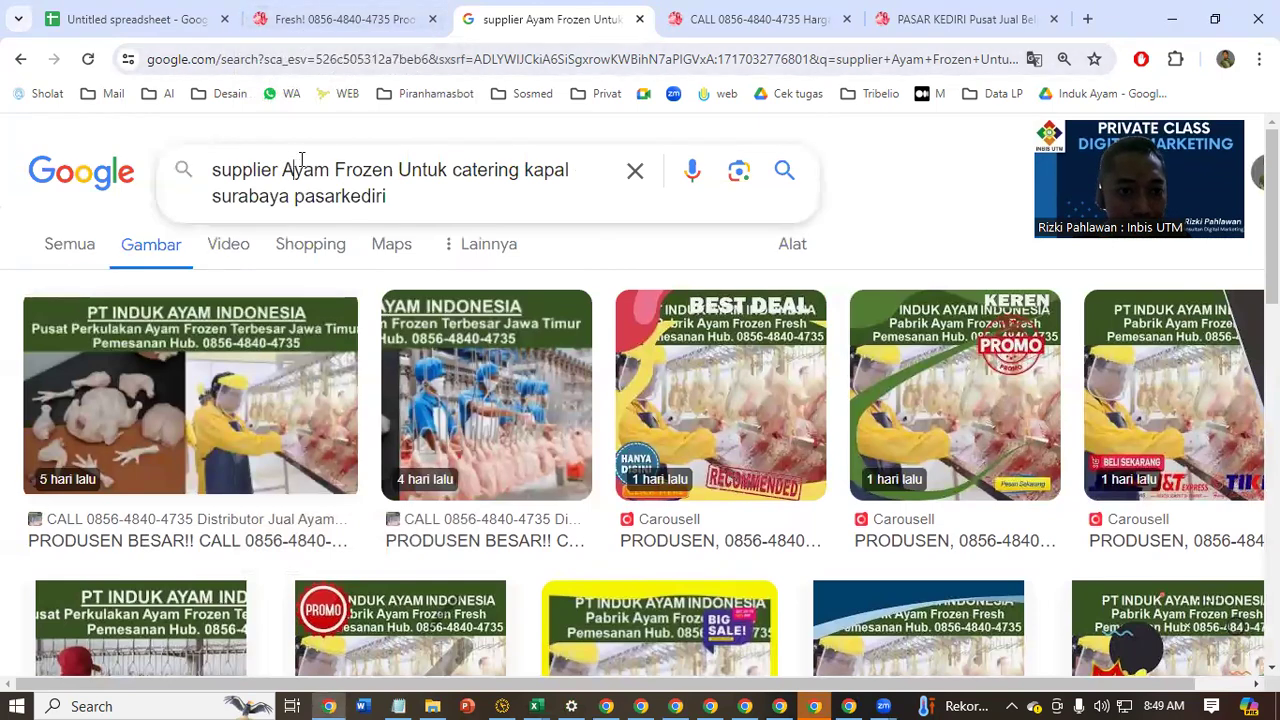
pyautogui.hotkey('ctrl', 'a')
pyautogui.write('PASA')
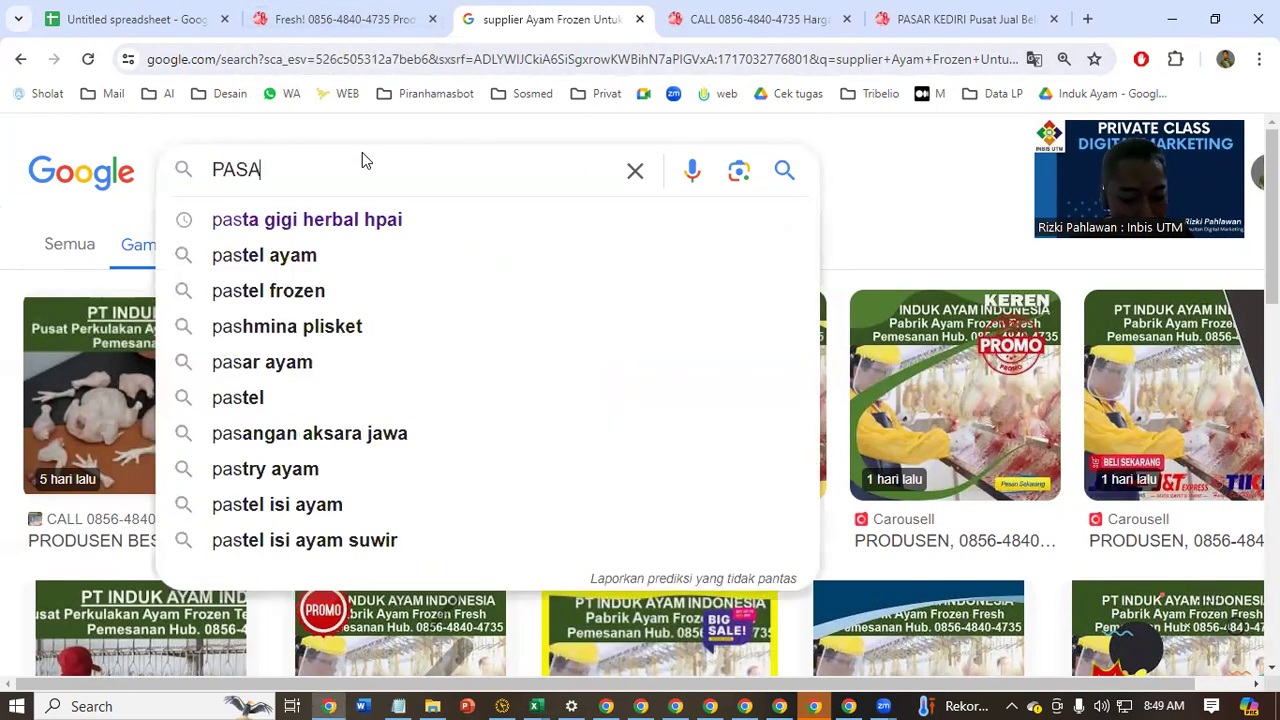
pyautogui.write('RKEDIRI.')
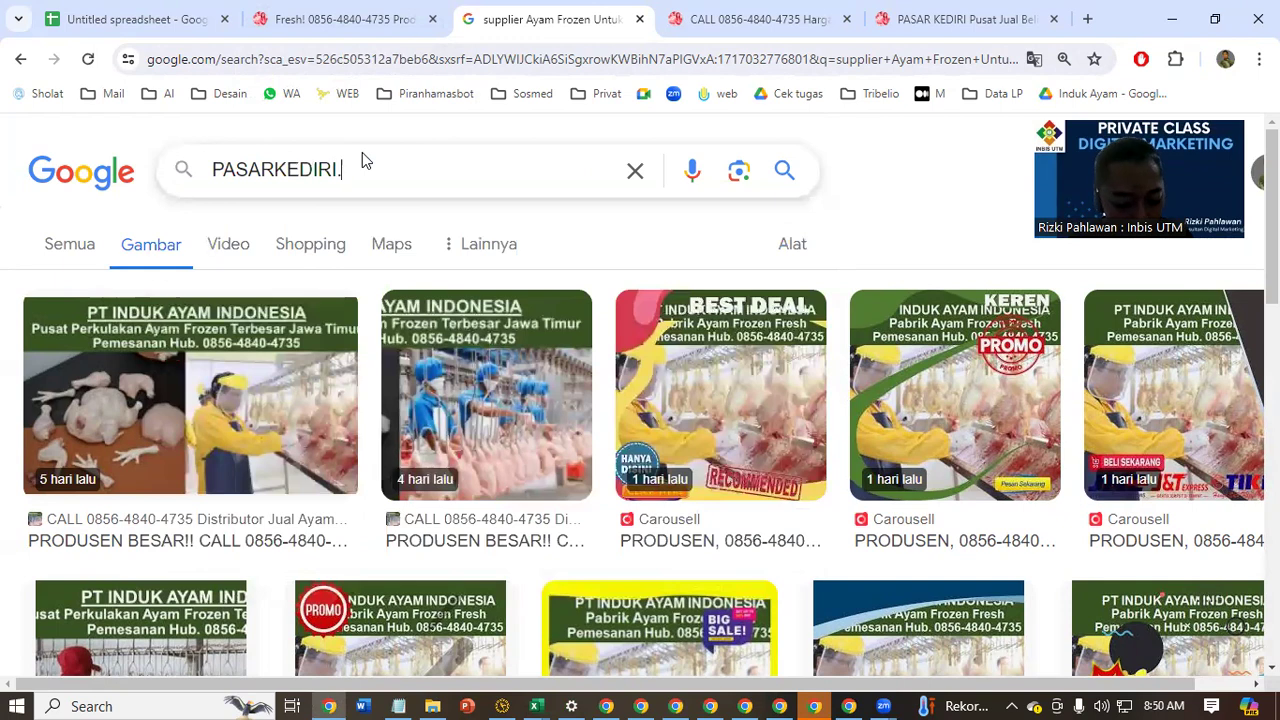
pyautogui.write('COM')
pyautogui.press('Return')
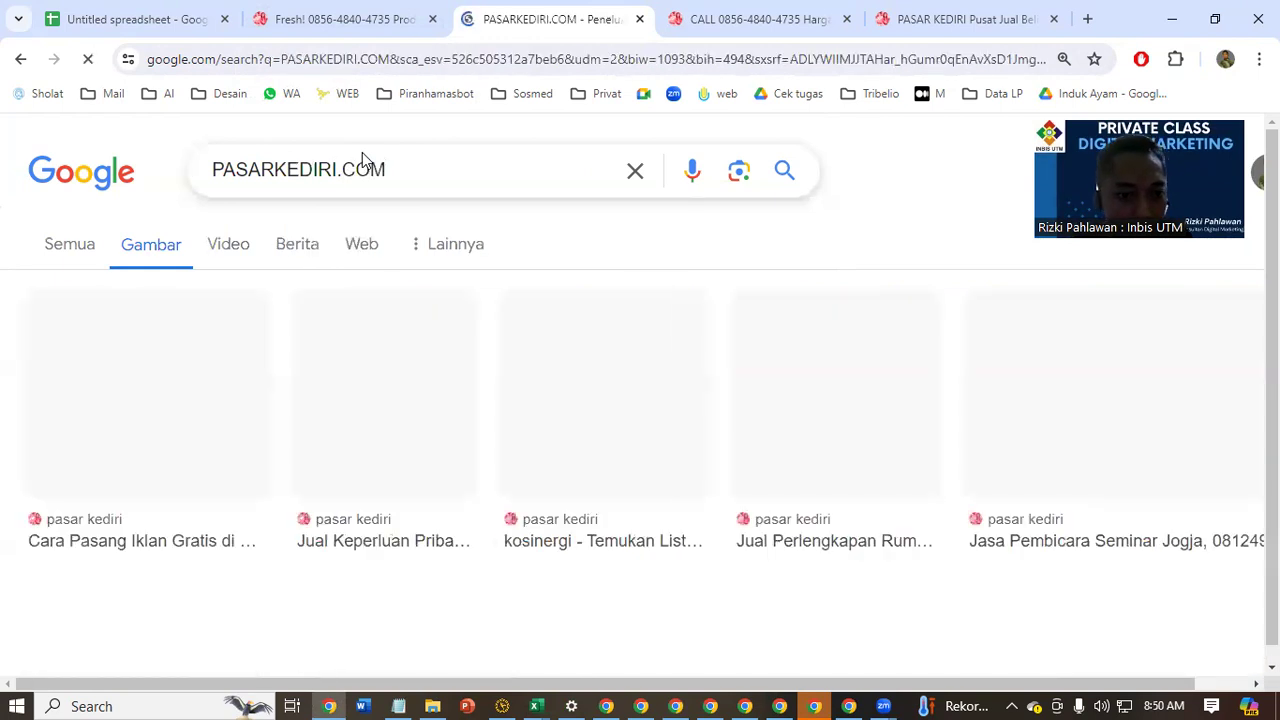
# Show all result types for the search, open the pasarkediri.com site and go to its registration page
pyautogui.click(100, 262)
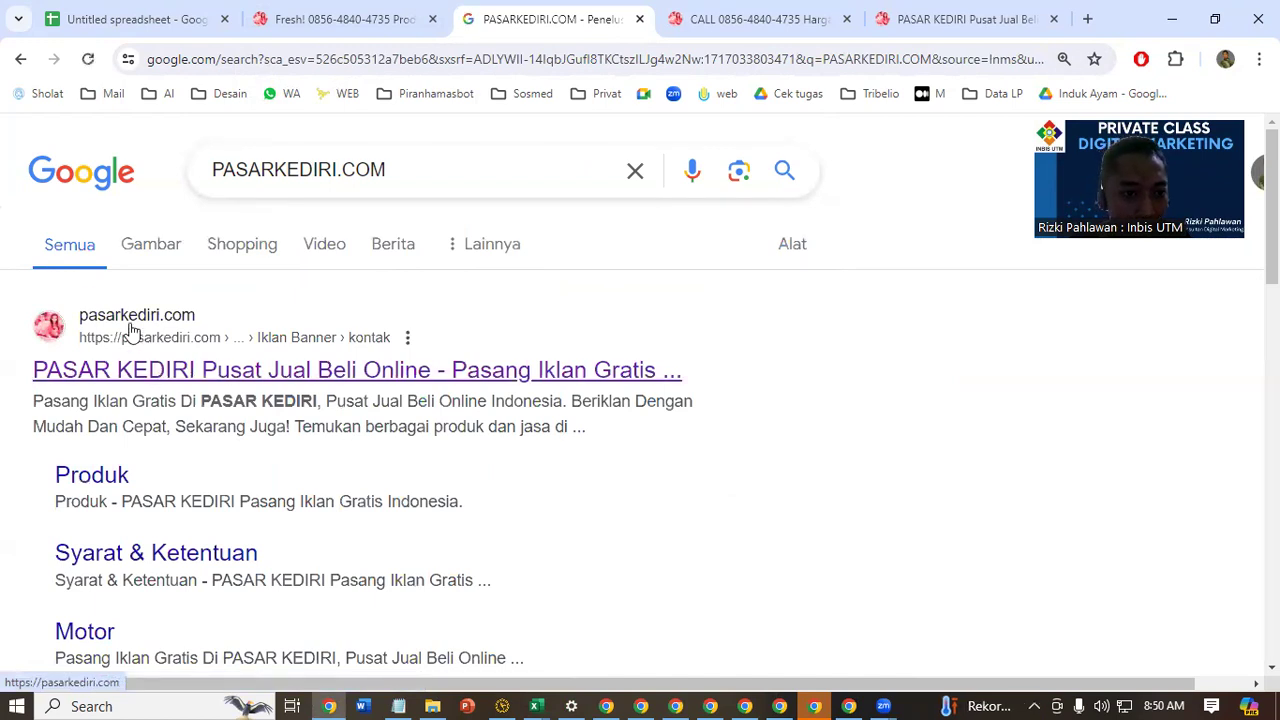
pyautogui.click(130, 333)
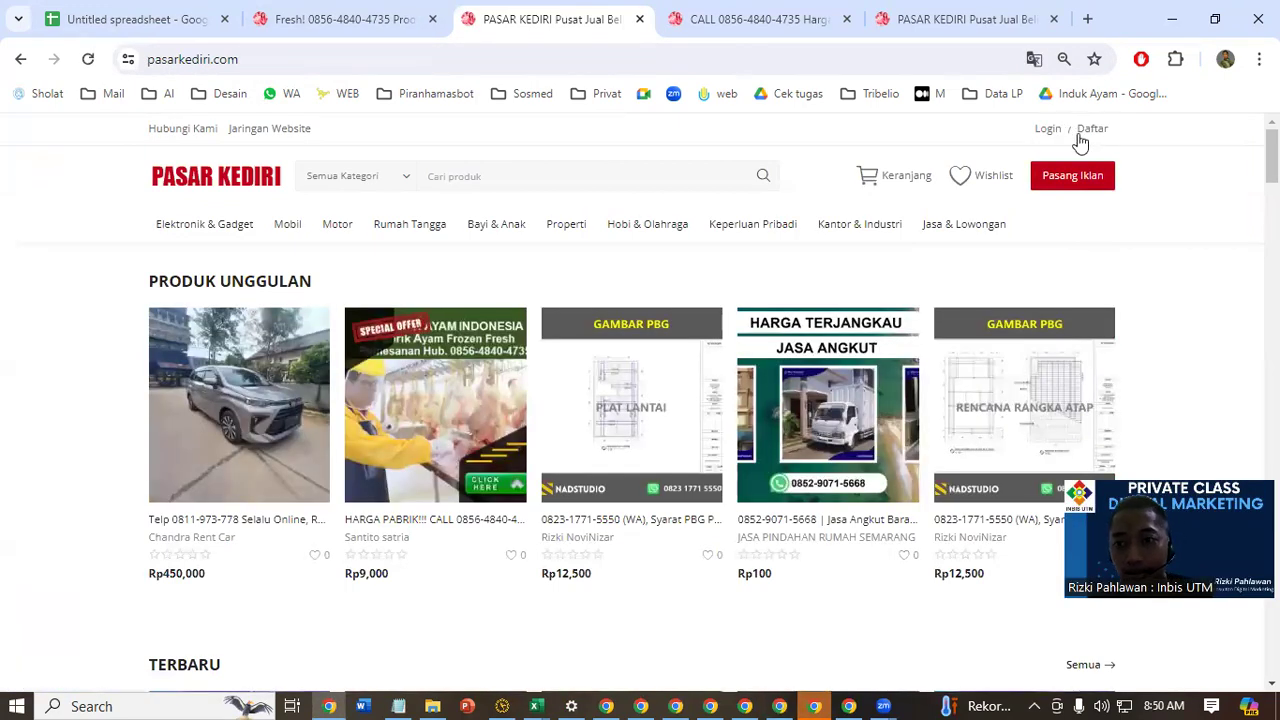
pyautogui.click(1088, 129)
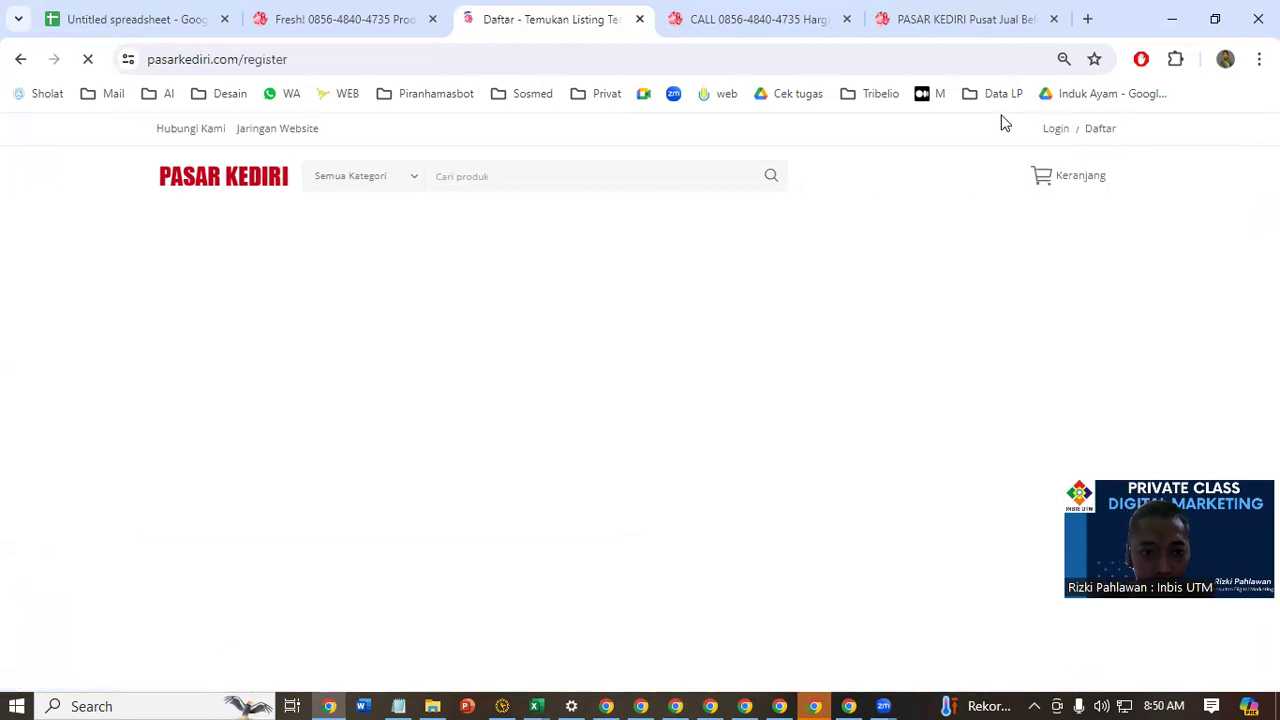
# Look over the Daftar form and sign up by connecting with Google
pyautogui.scroll(-3, 654, 280)
pyautogui.scroll(3, 711, 351)
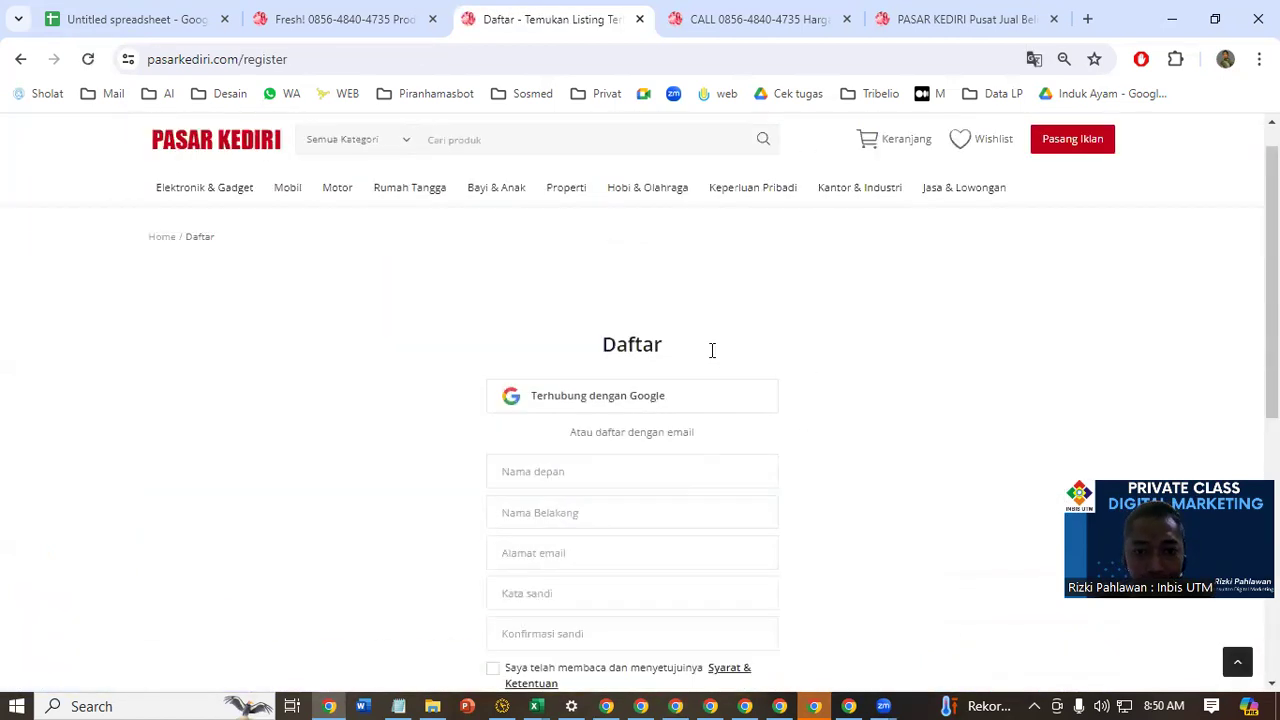
pyautogui.hotkey('ctrl', '+')
pyautogui.click(723, 489)
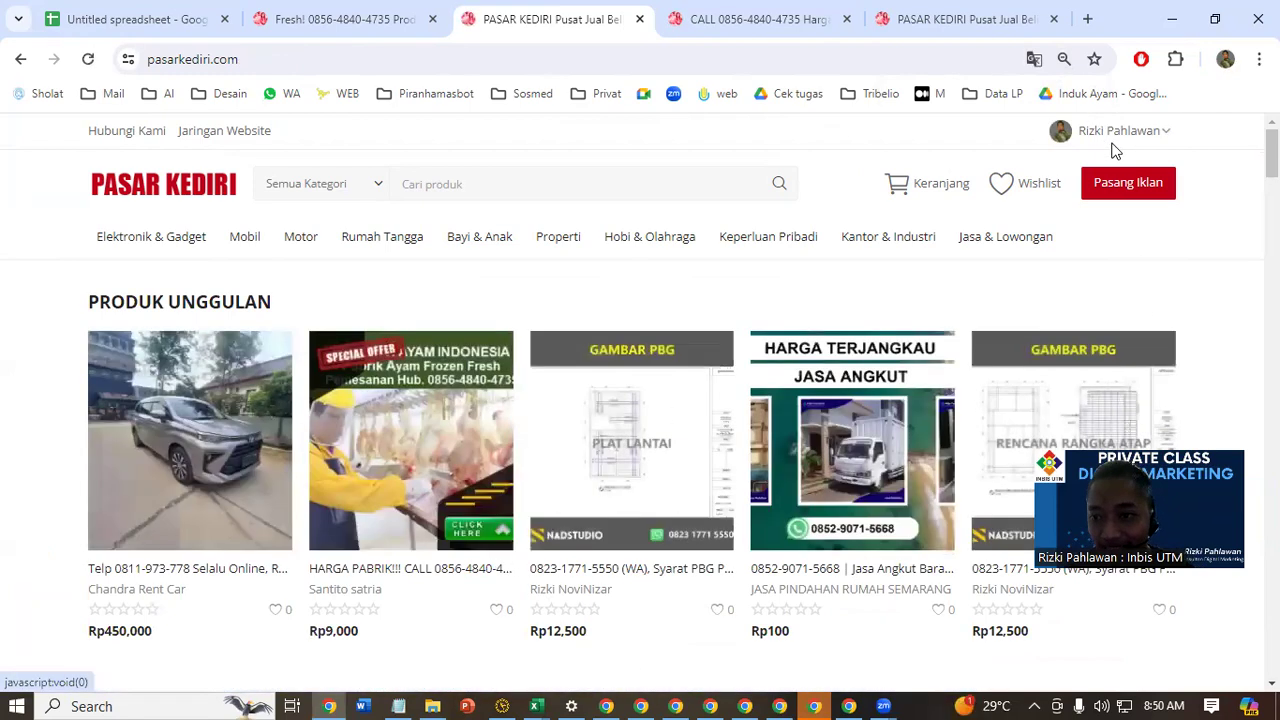
# Open the account's Profil page and examine the profile details and the products listed on it
pyautogui.click(1121, 141)
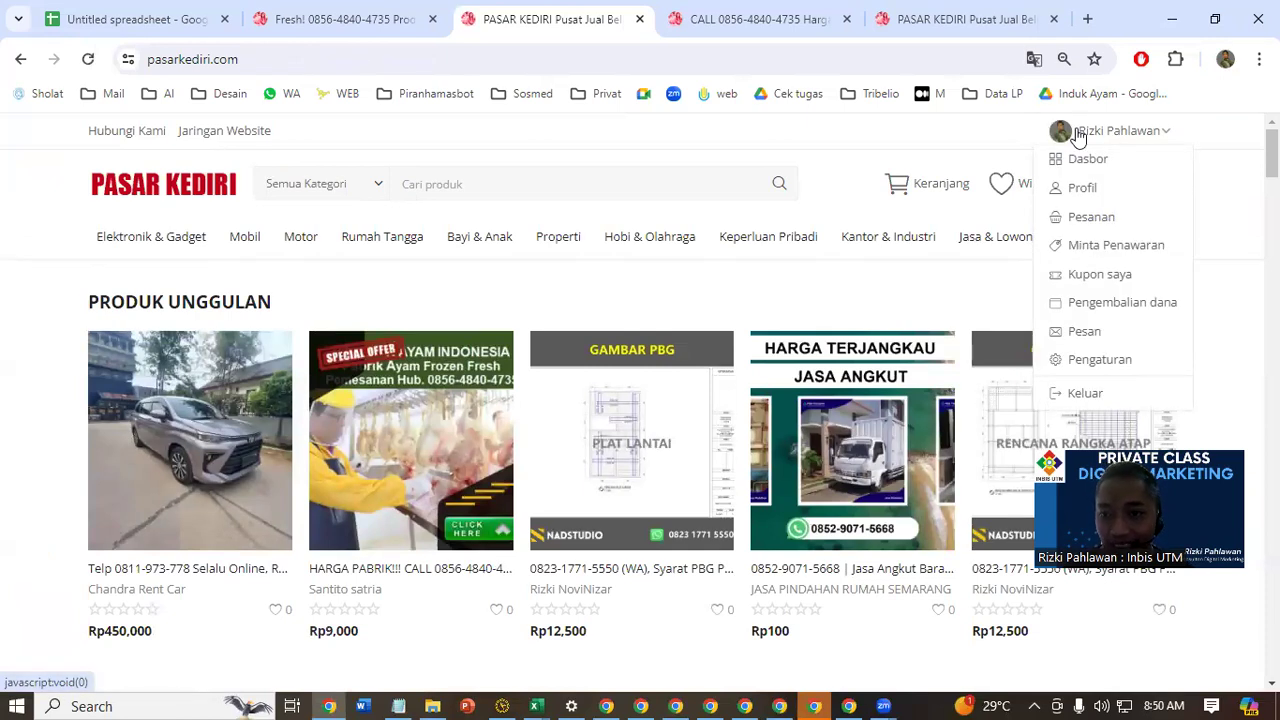
pyautogui.click(1084, 192)
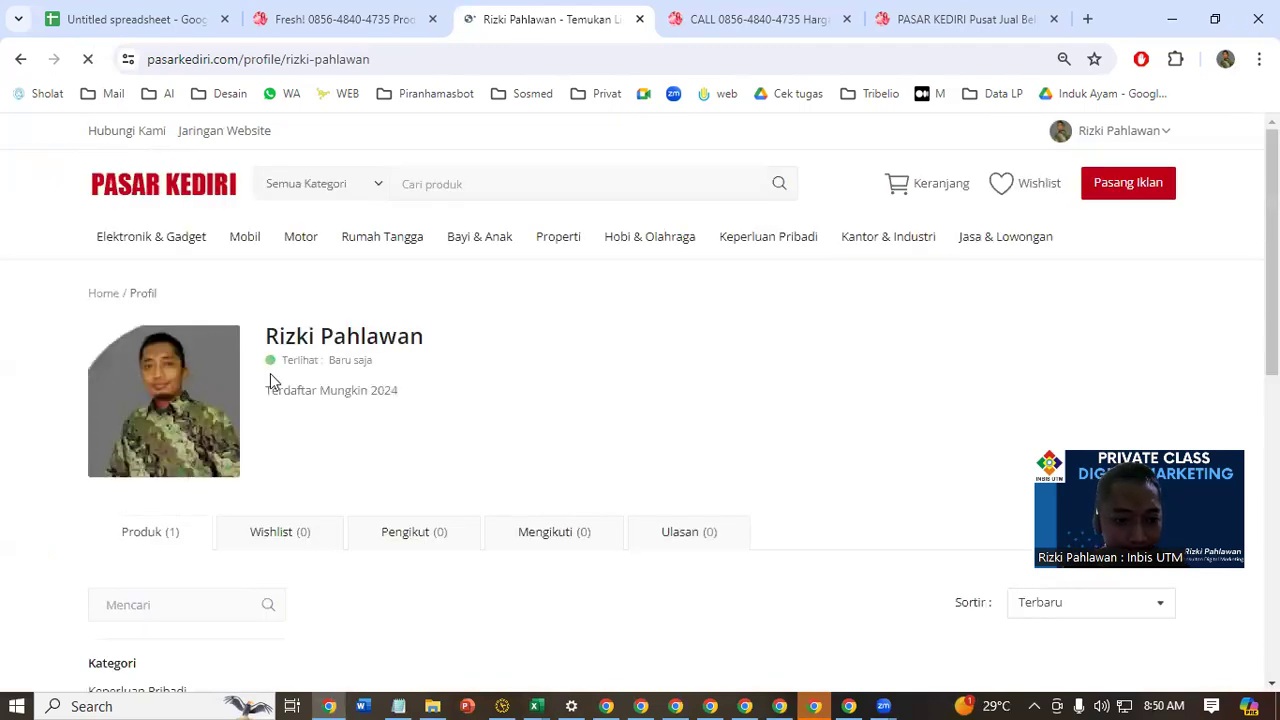
pyautogui.scroll(-1, 549, 480)
pyautogui.scroll(1, 595, 443)
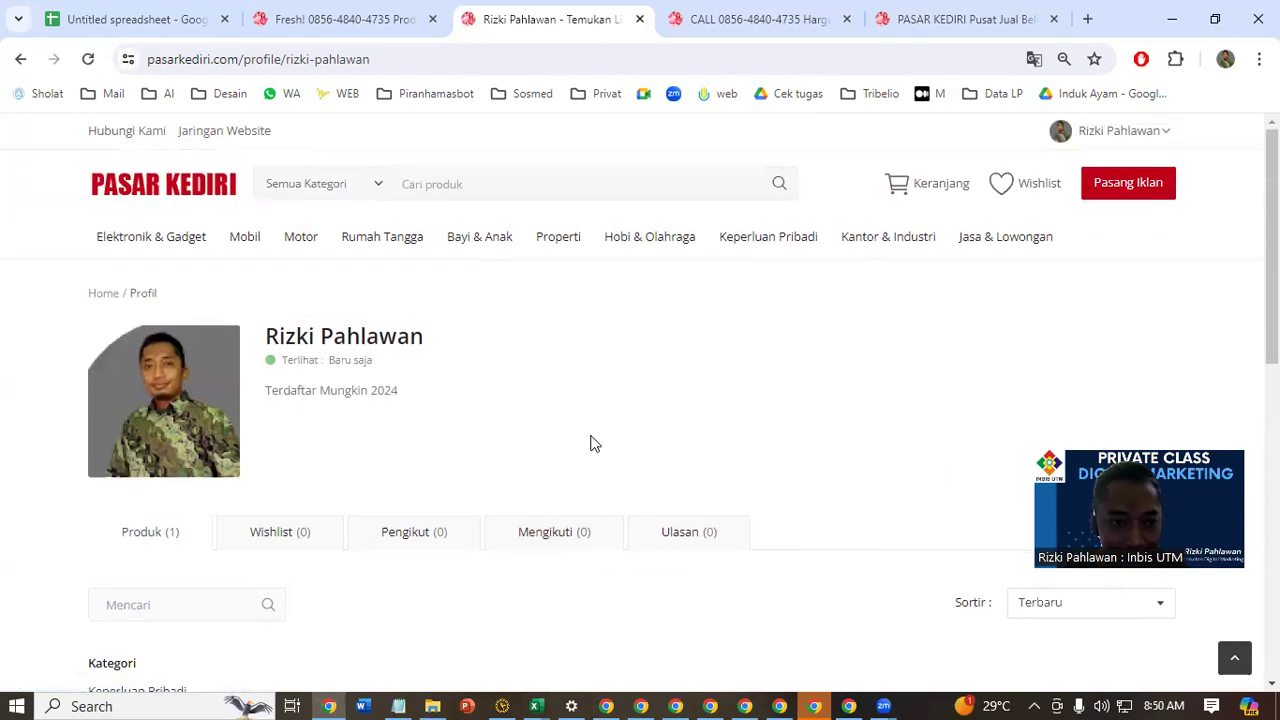
pyautogui.scroll(-3, 176, 378)
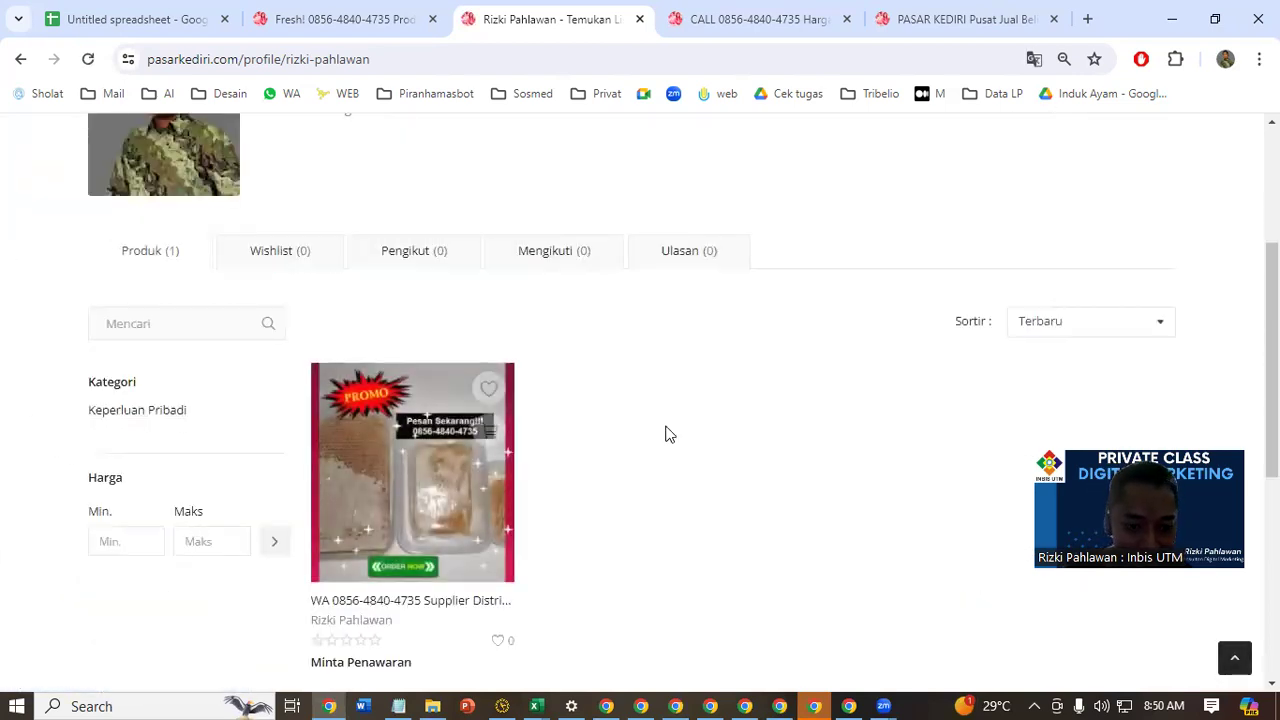
pyautogui.scroll(-5, 700, 450)
pyautogui.scroll(4, 760, 475)
pyautogui.scroll(3, 1000, 395)
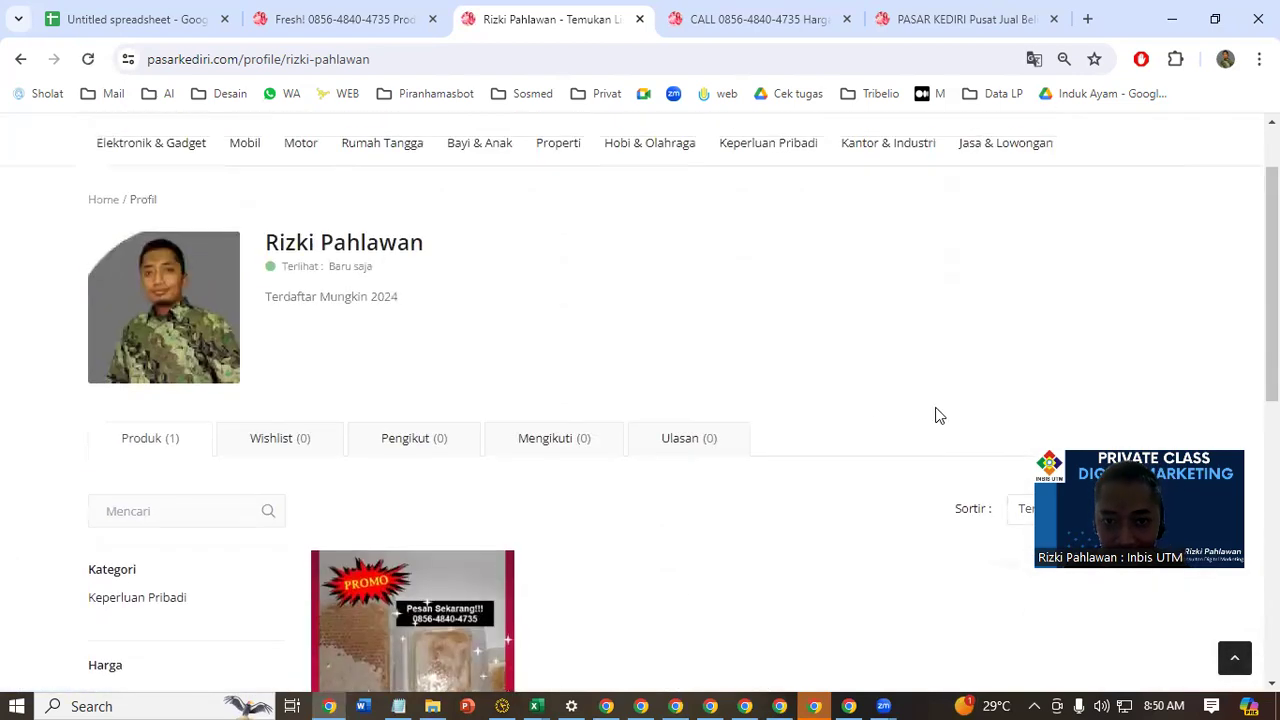
pyautogui.scroll(1, 940, 415)
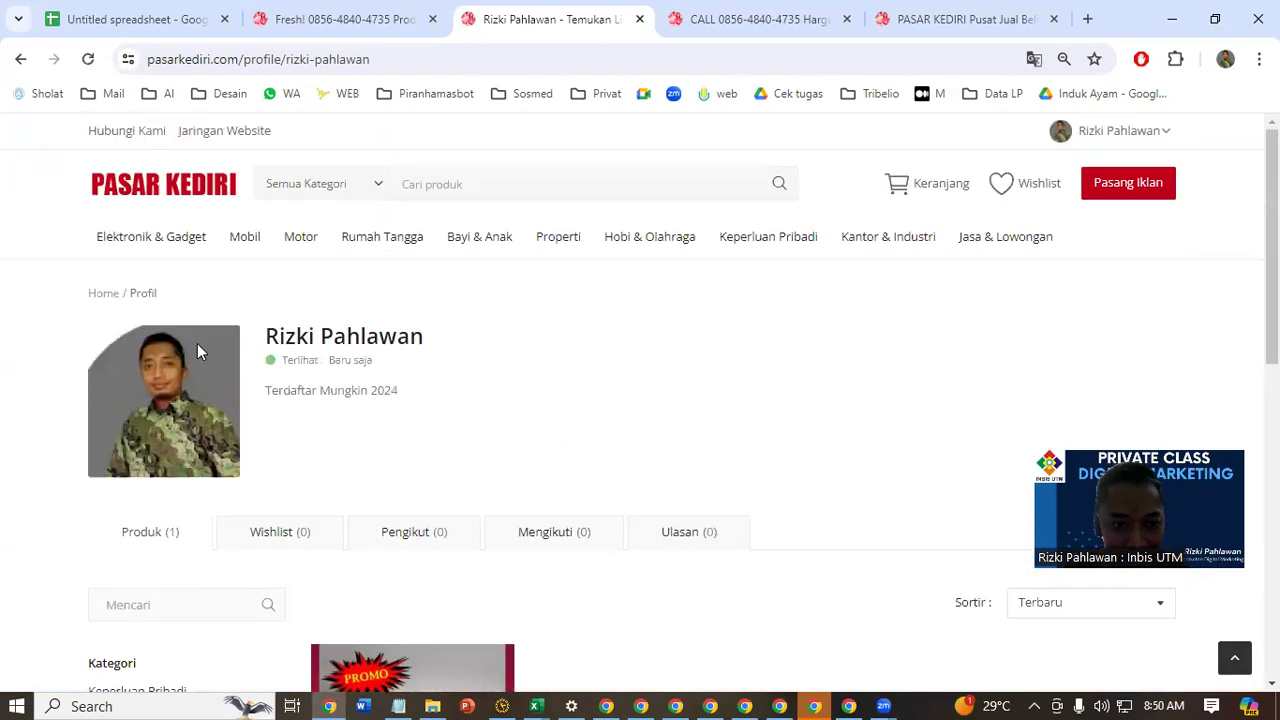
# Open the profile settings and choose the Harga Jual Grosir Ayam Beku image from the Watermark Hijau Tua folder on Data (D:) as profile picture
pyautogui.click(1154, 137)
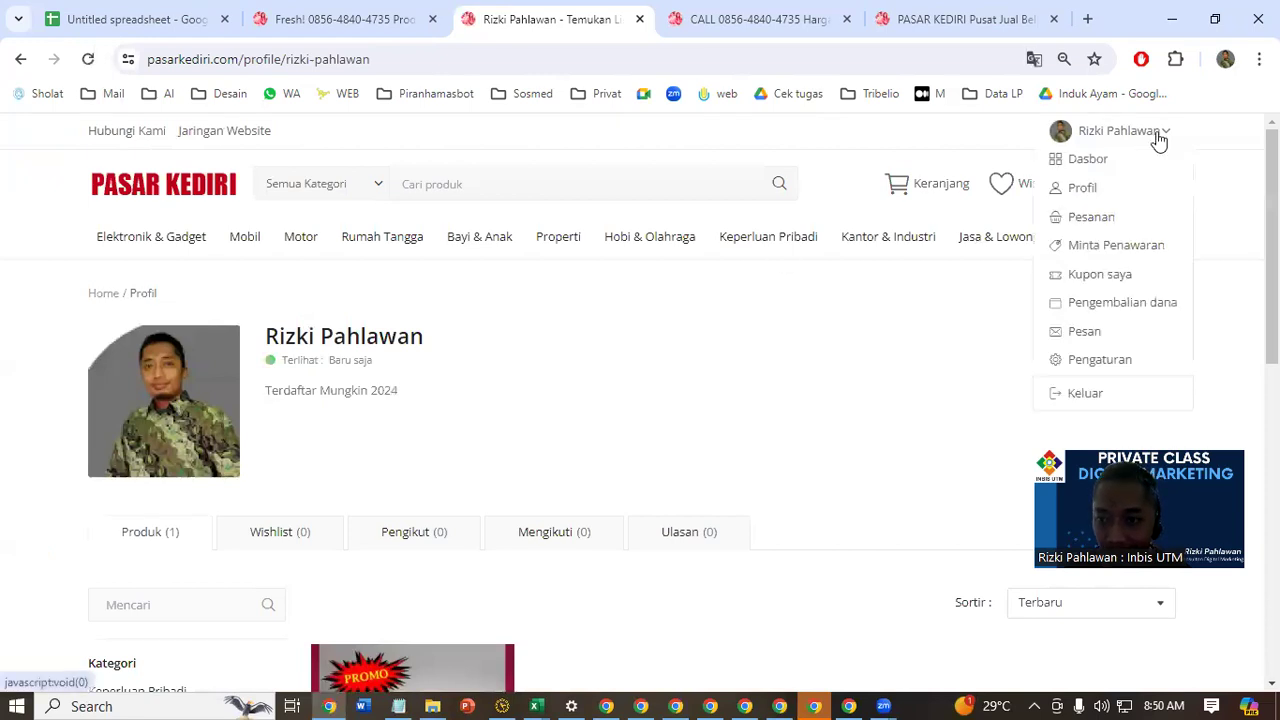
pyautogui.click(1097, 360)
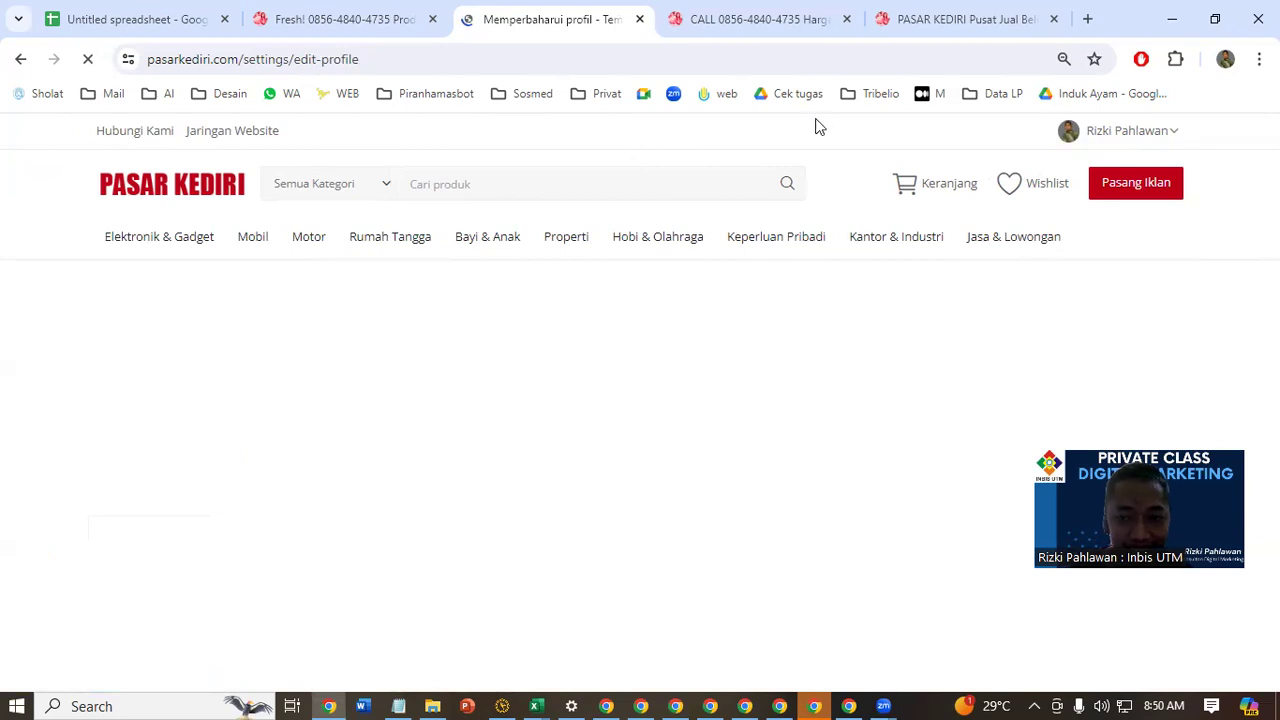
pyautogui.scroll(-3, 514, 334)
pyautogui.click(499, 313)
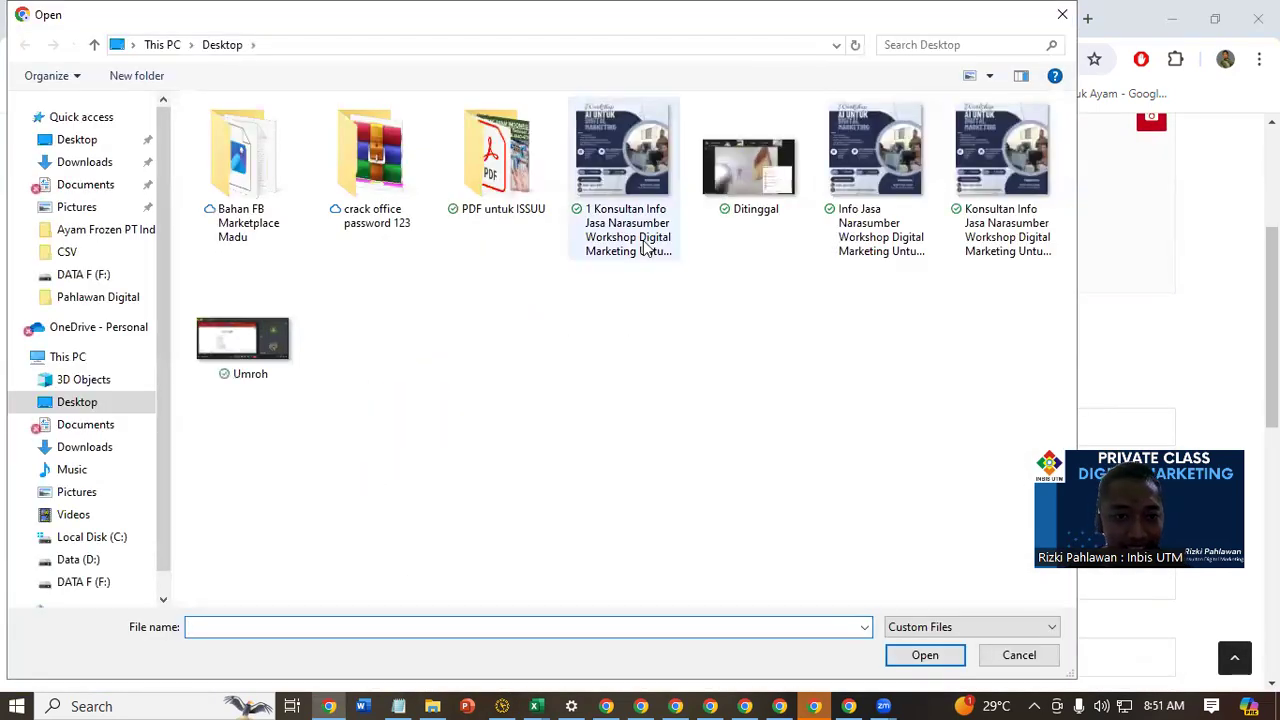
pyautogui.click(92, 584)
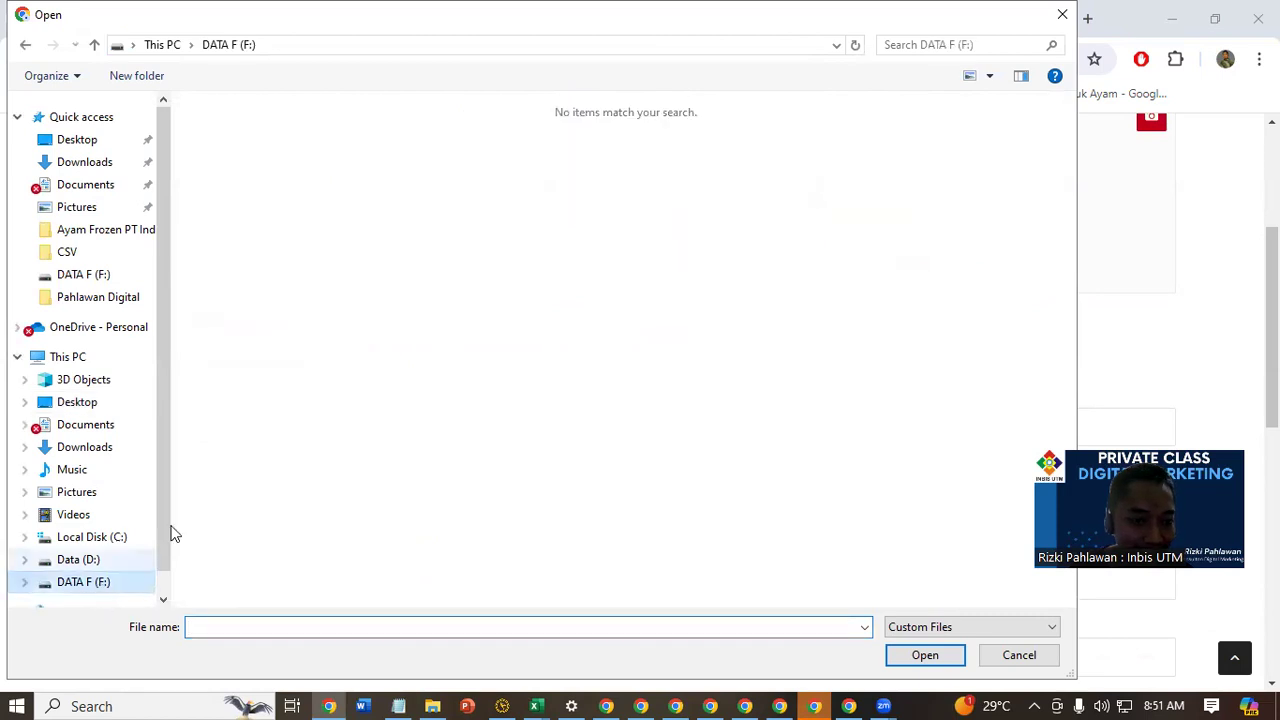
pyautogui.click(70, 560)
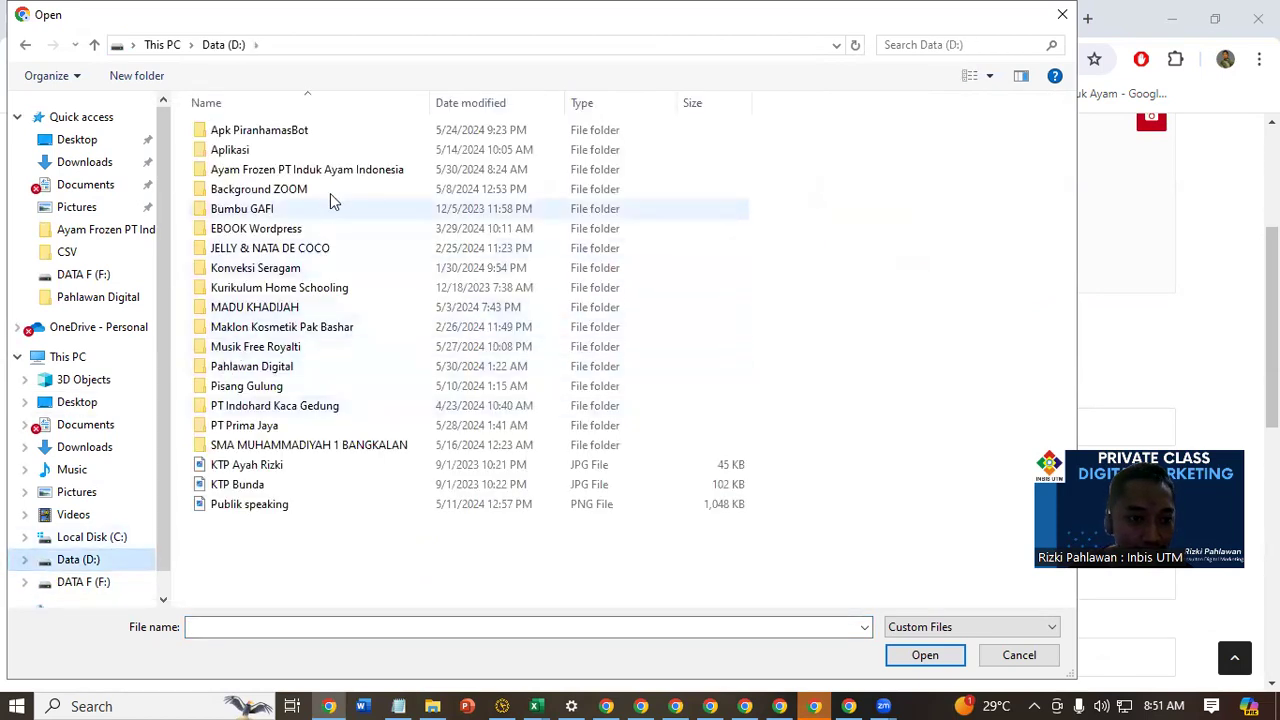
pyautogui.doubleClick(355, 170)
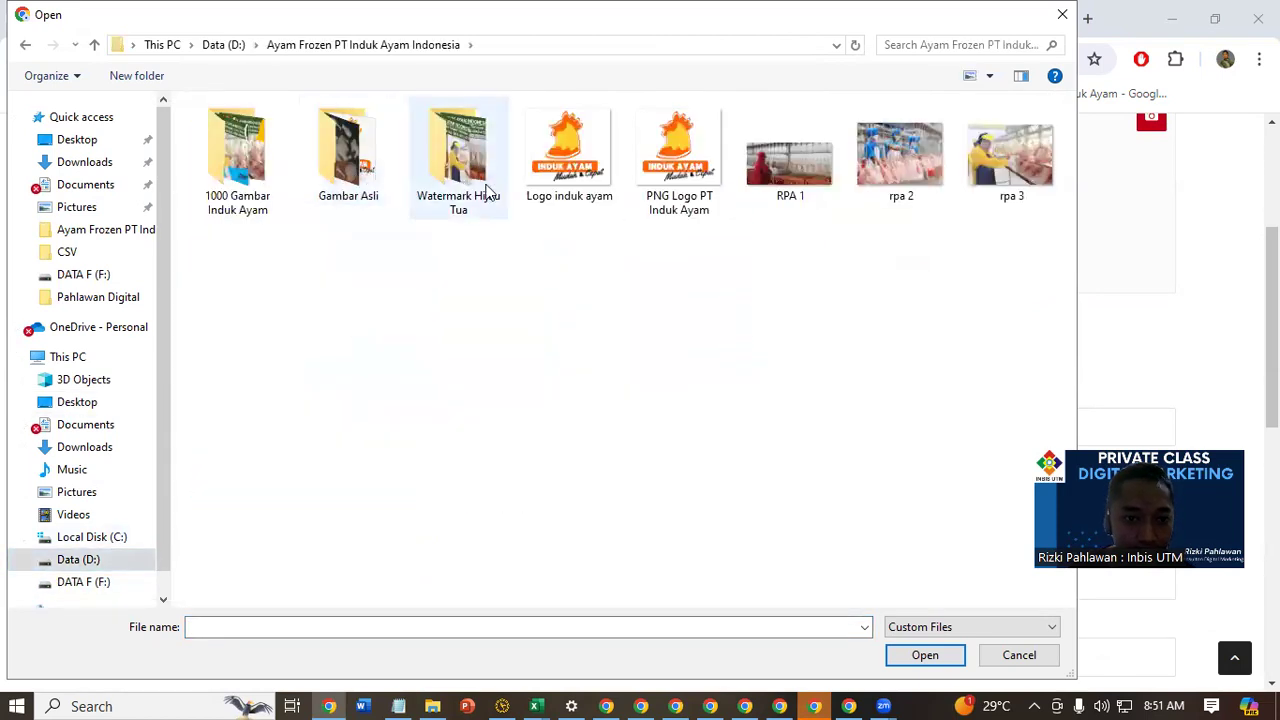
pyautogui.doubleClick(458, 160)
pyautogui.click(471, 212)
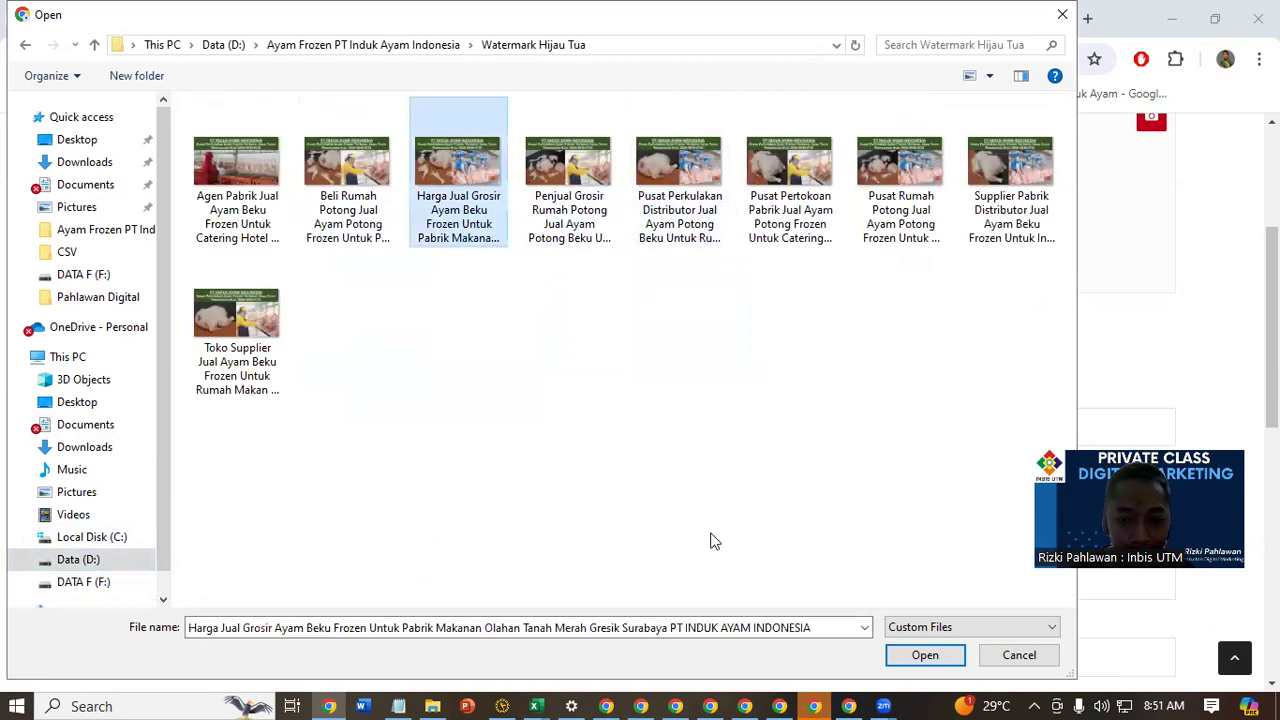
pyautogui.press('Return')
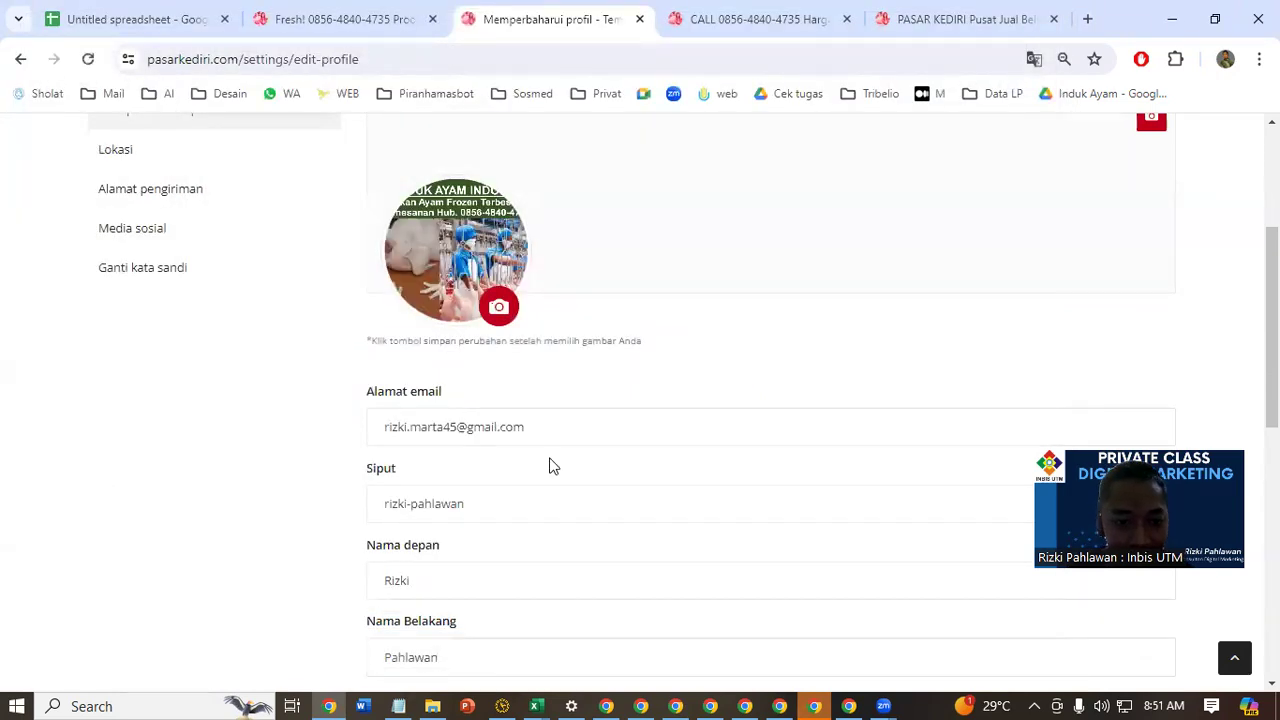
# Replace the profile's Siput (slug) value with the keyword phrase supplierdadaayamfilletsurabaya
pyautogui.scroll(-2, 443, 357)
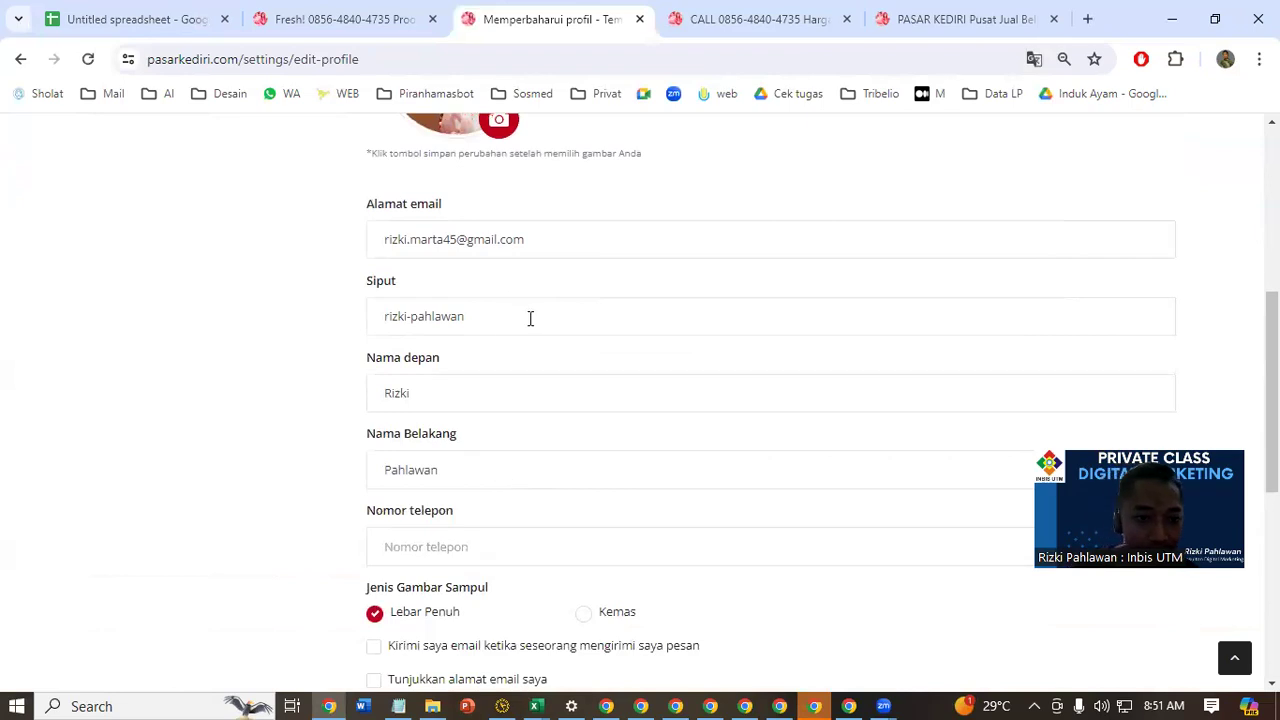
pyautogui.tripleClick(530, 318)
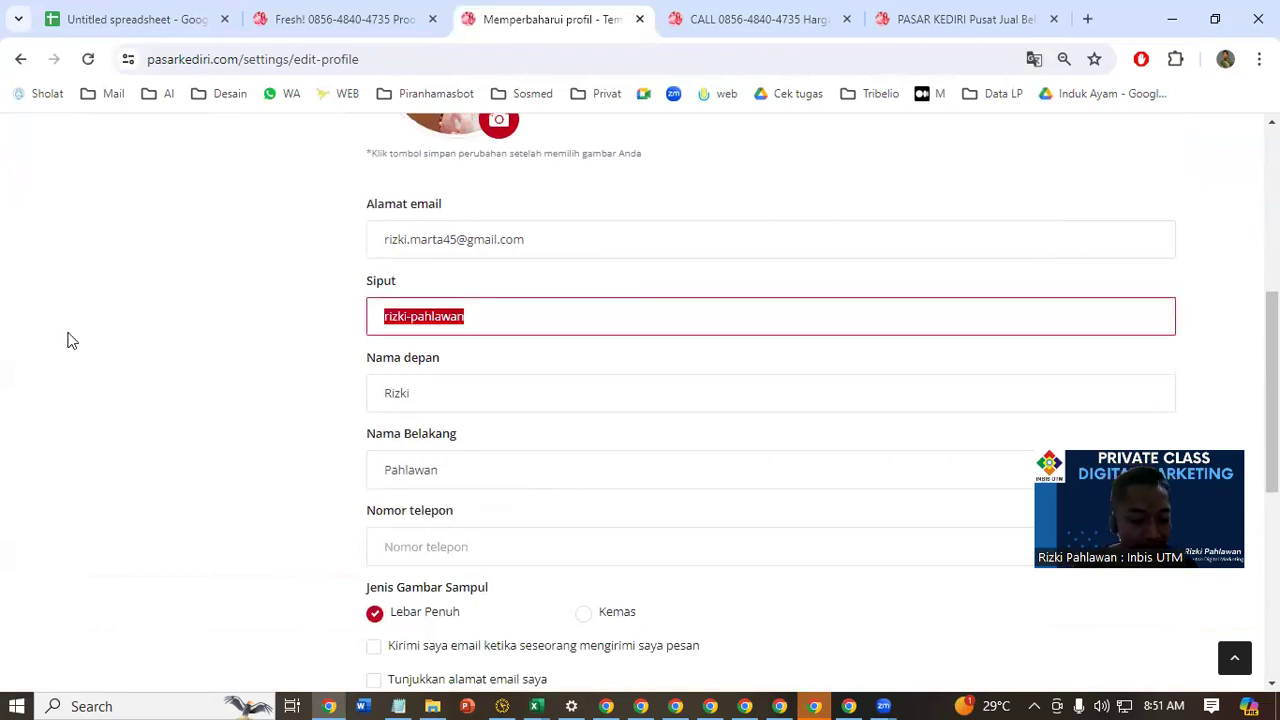
pyautogui.write('SUP')
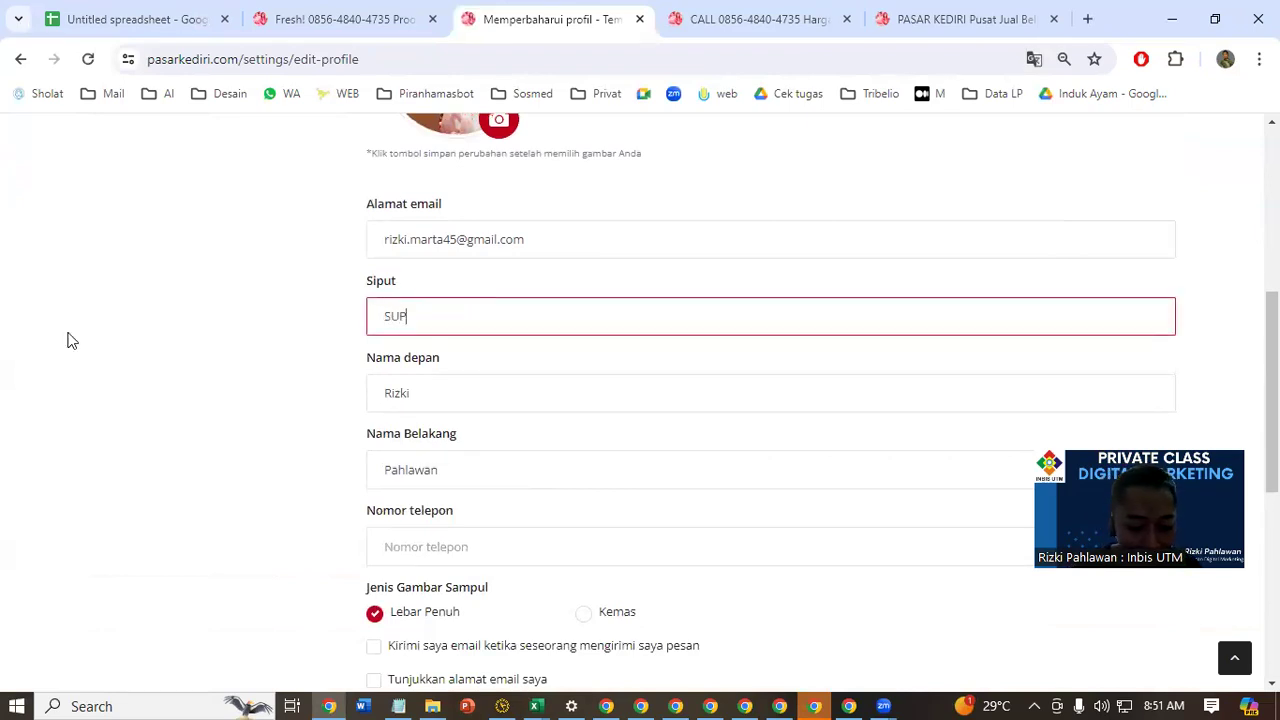
pyautogui.press('BackSpace')
pyautogui.press('BackSpace')
pyautogui.press('BackSpace')
pyautogui.press('BackSpace')
pyautogui.press('BackSpace')
pyautogui.press('BackSpace')
pyautogui.press('BackSpace')
pyautogui.write('s')
pyautogui.write('uppplierdadaayamfile')
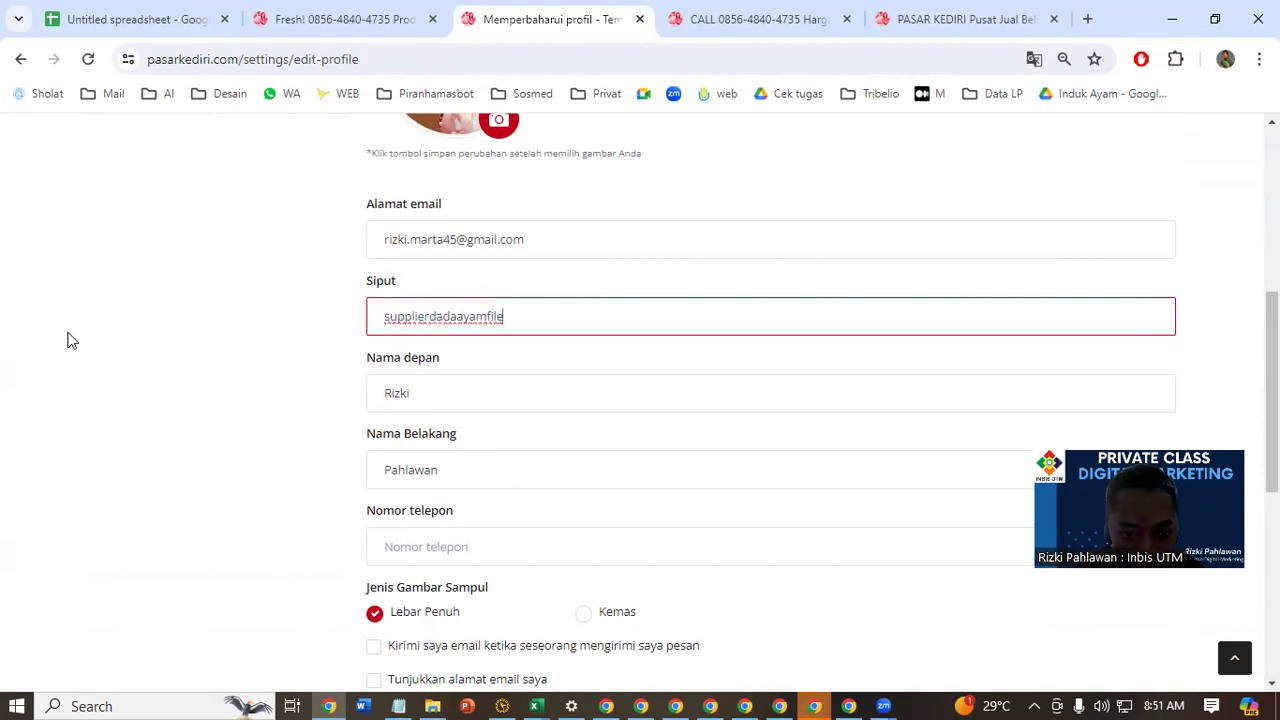
pyautogui.press('BackSpace')
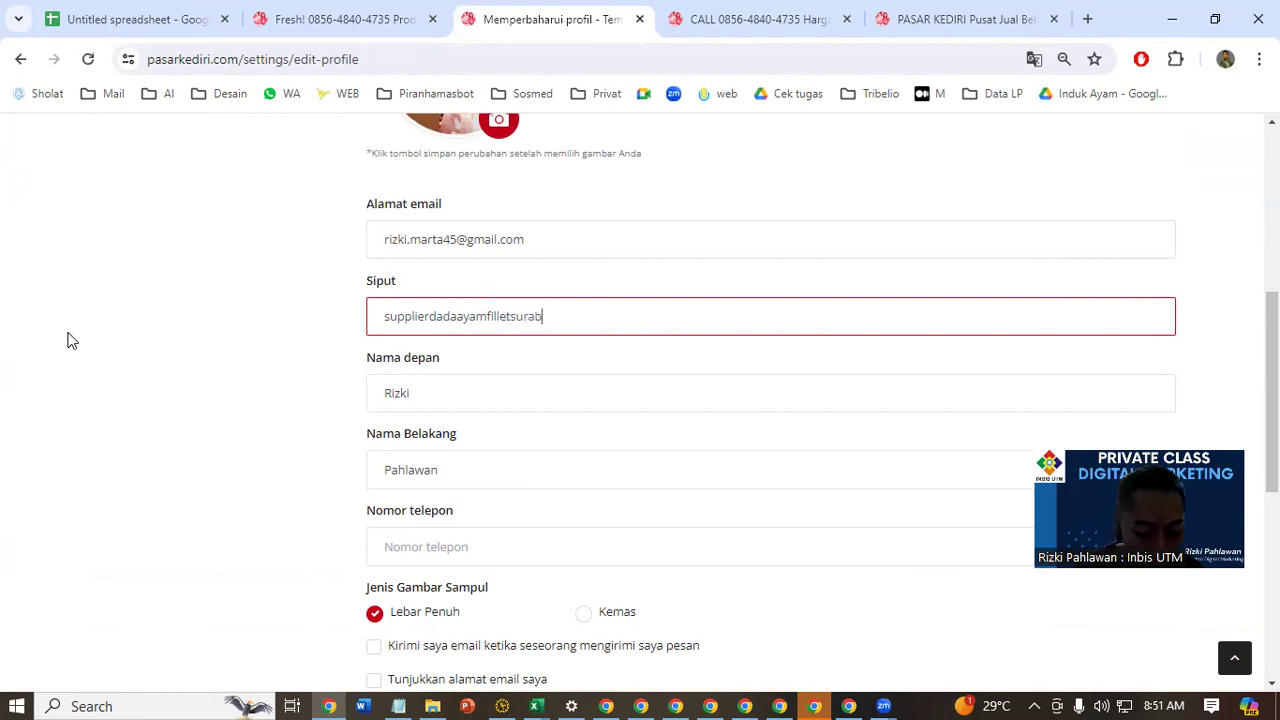
# Replace the first name (Nama depan) in the profile with Supplier Dada Ayam Fillet
pyautogui.hotkey('ctrl', 'a')
pyautogui.doubleClick(534, 408)
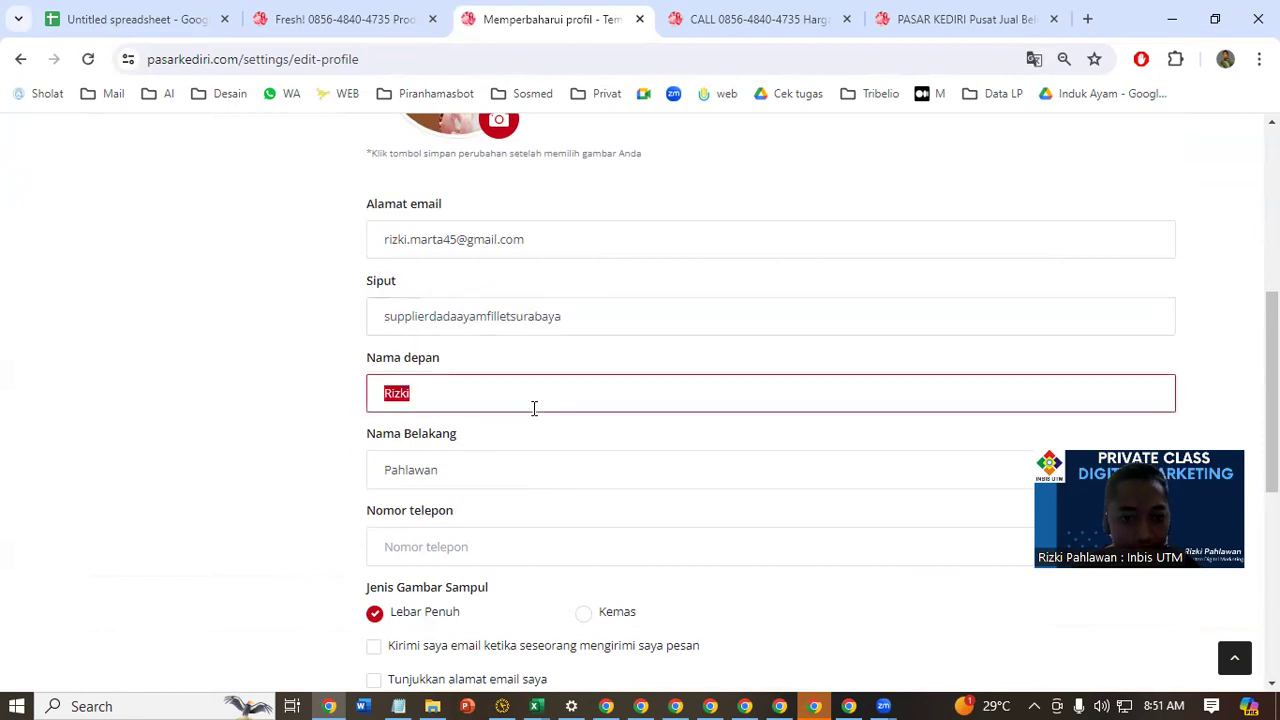
pyautogui.write('Supplie')
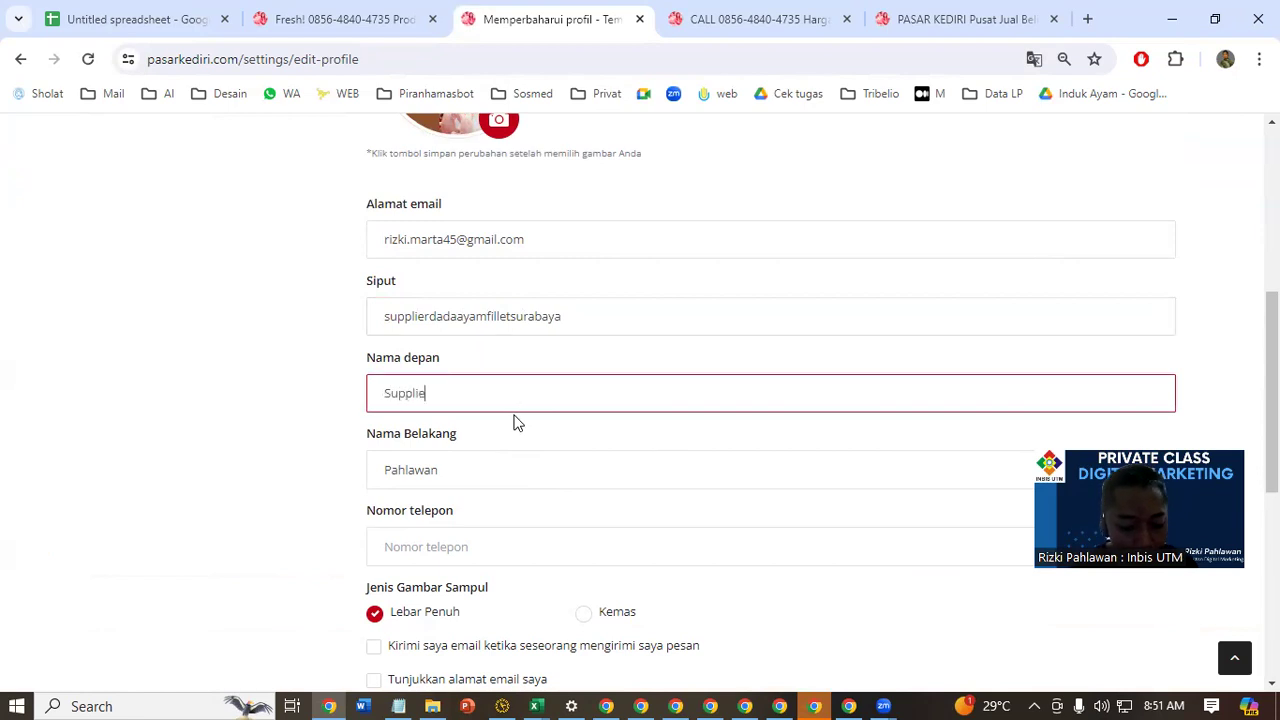
pyautogui.write('r Dada Ayam Fillet')
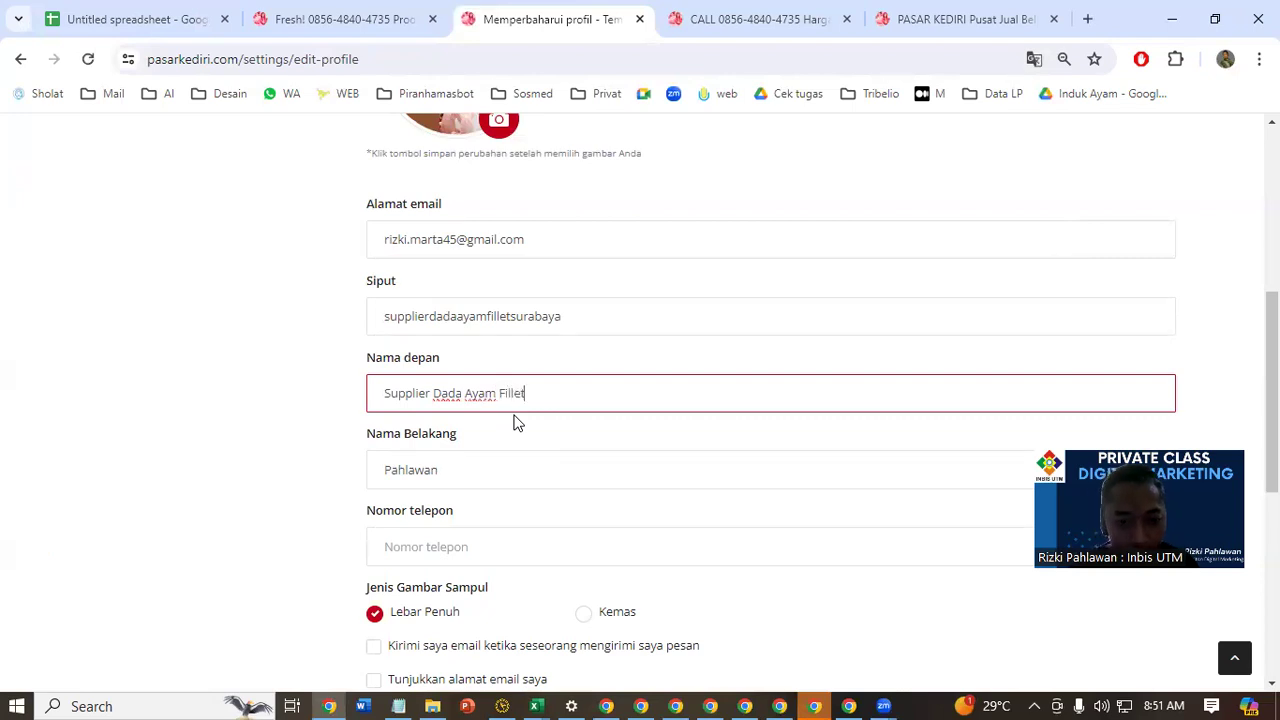
# Replace the last name (Nama Belakang) in the profile with Untuk Restoran Hotel Surabaya
pyautogui.click(518, 463)
pyautogui.hotkey('ctrl', 'a')
pyautogui.write('U')
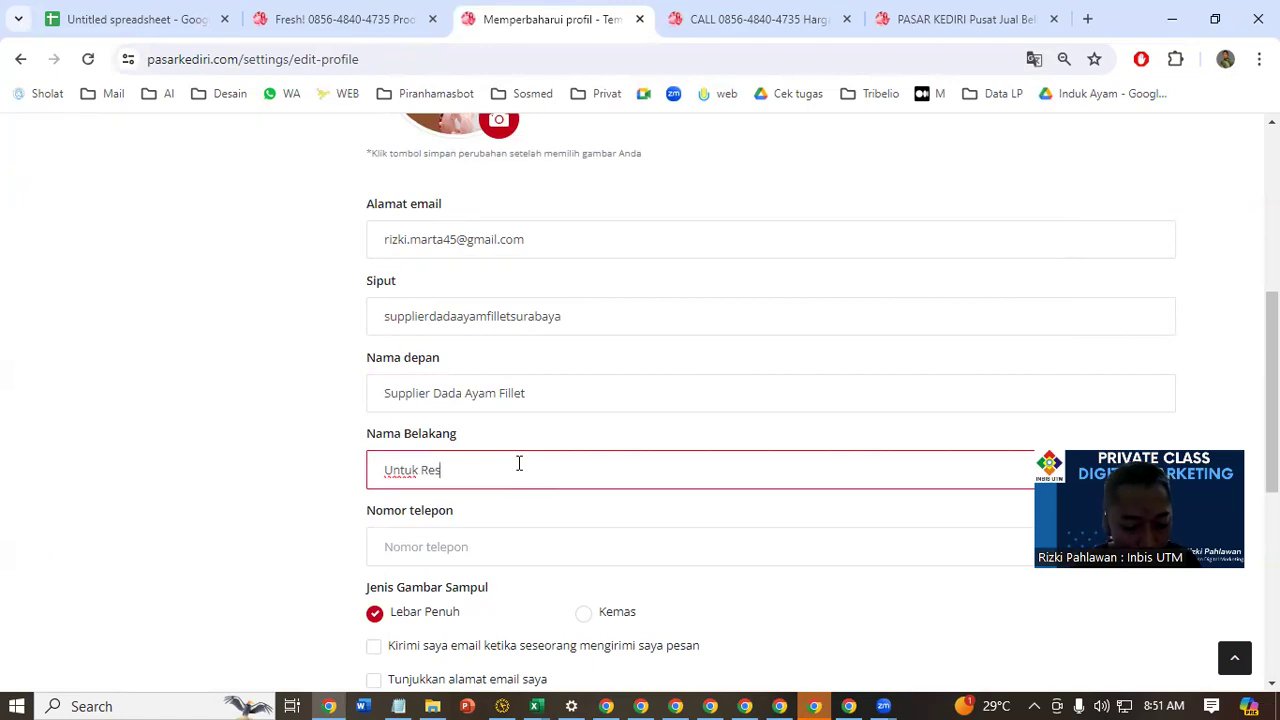
pyautogui.write('ntuk Restoran Surabaya')
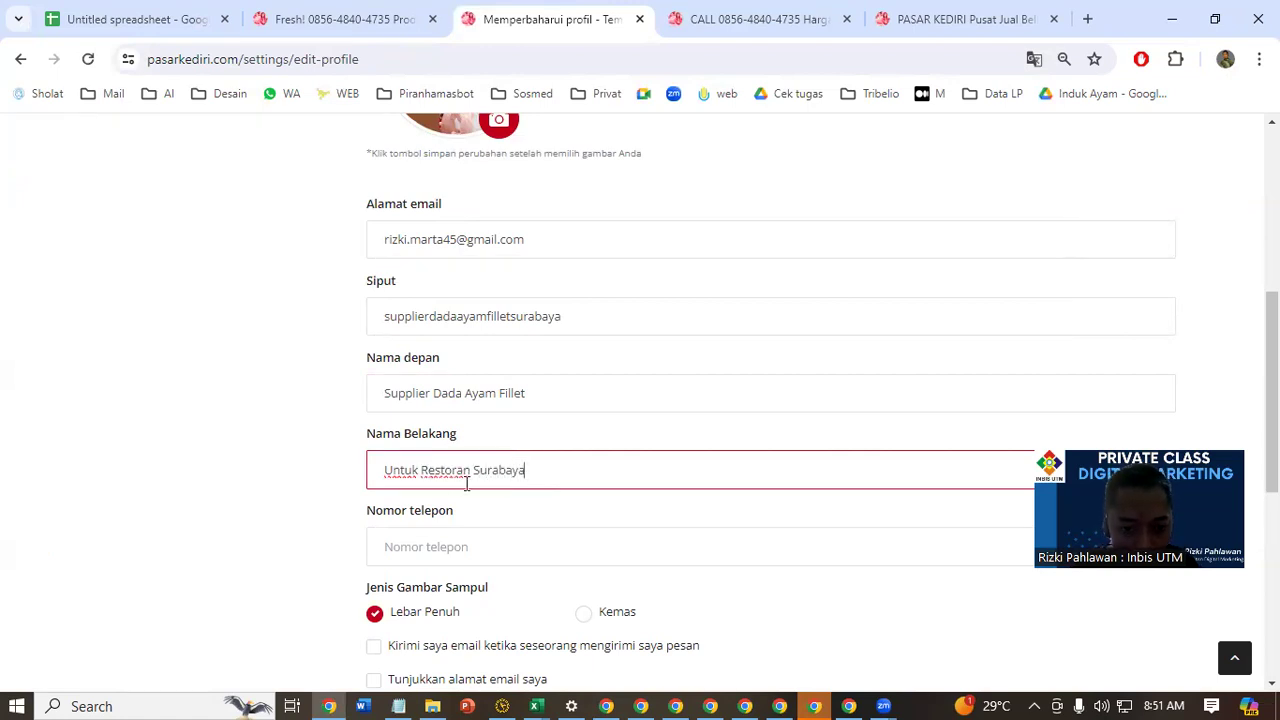
pyautogui.write(' Ho ')
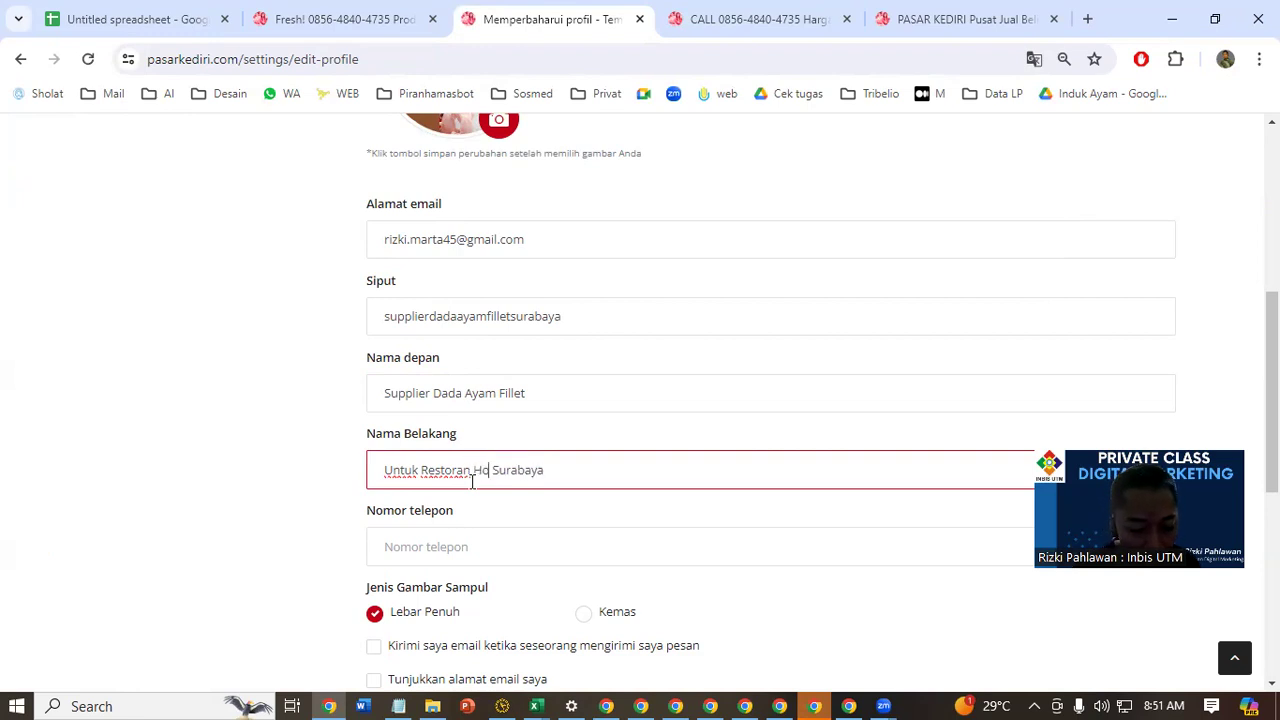
pyautogui.write('tel')
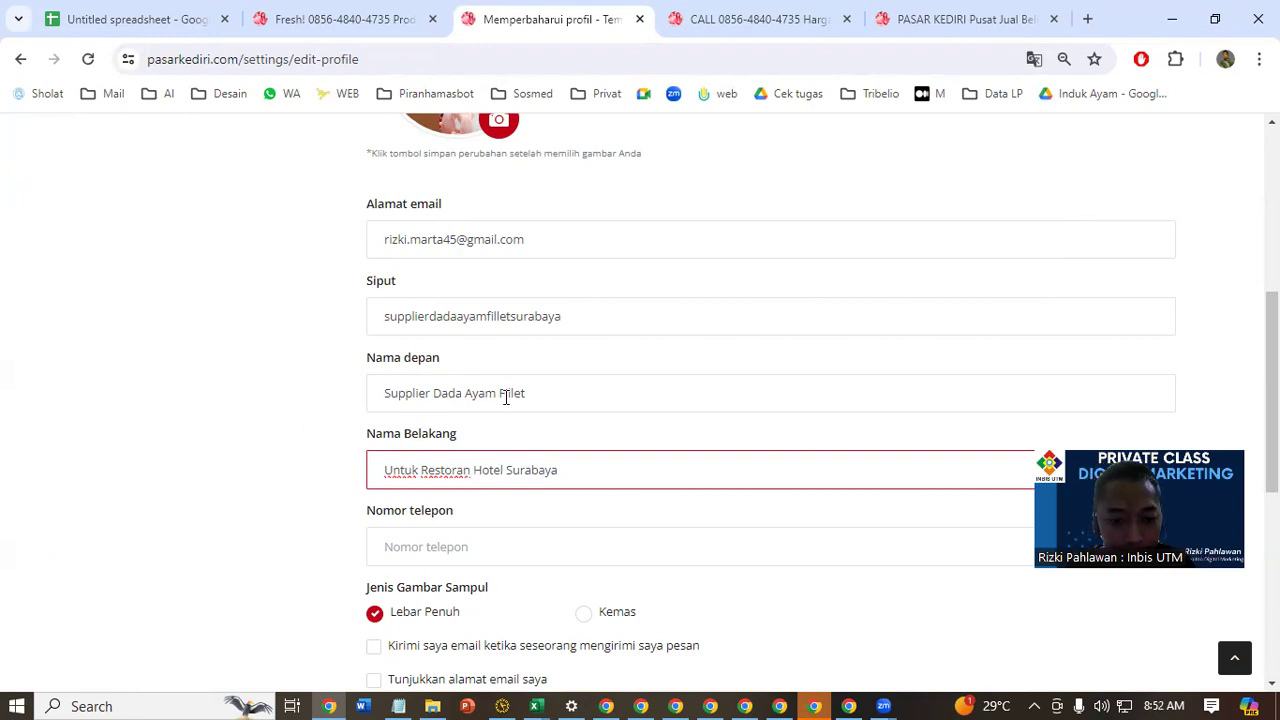
# Enter the business contact's phone number in the Nomor telepon field
pyautogui.scroll(-3, 503, 400)
pyautogui.click(537, 254)
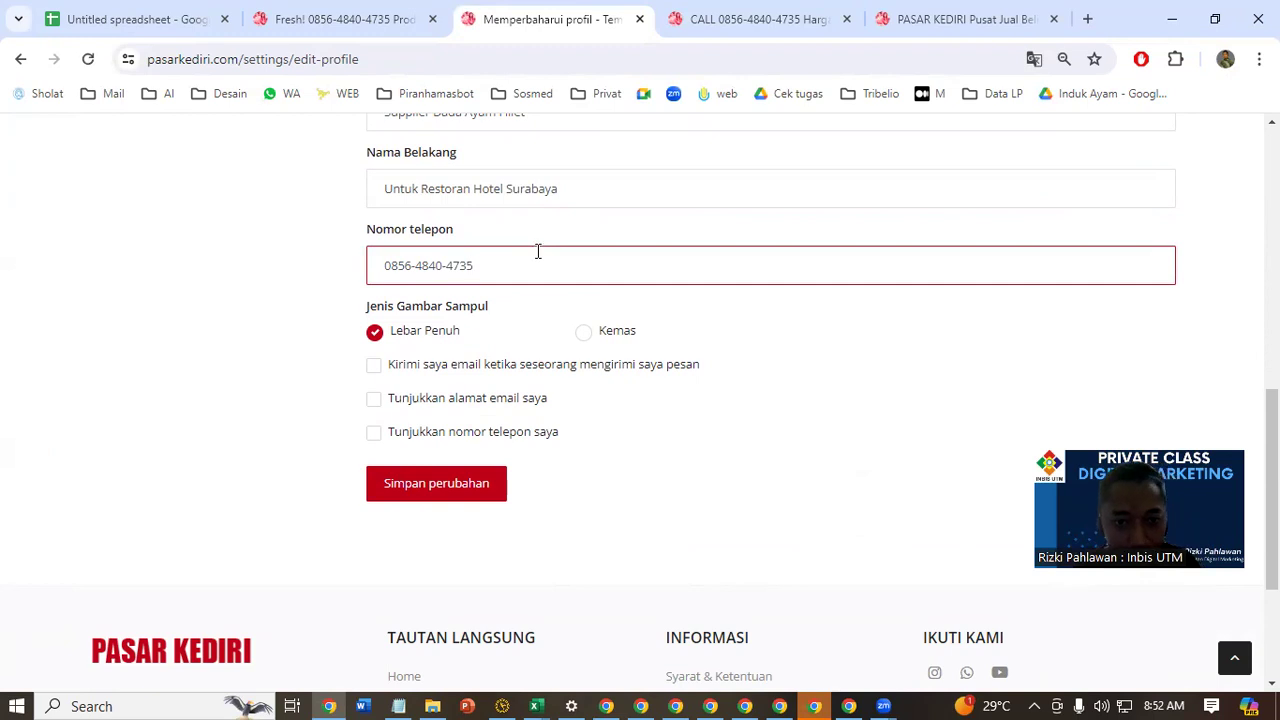
# Enable Tunjukkan nomor telepon saya and save the profile changes
pyautogui.click(485, 440)
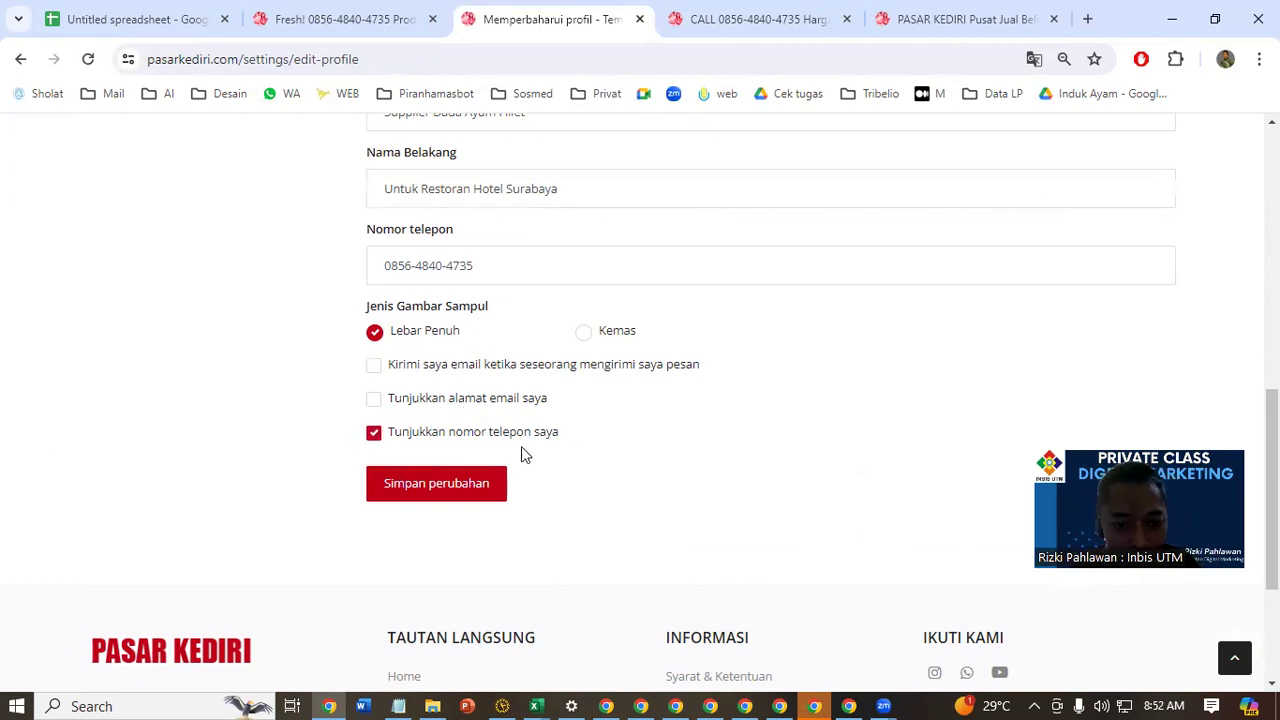
pyautogui.click(480, 503)
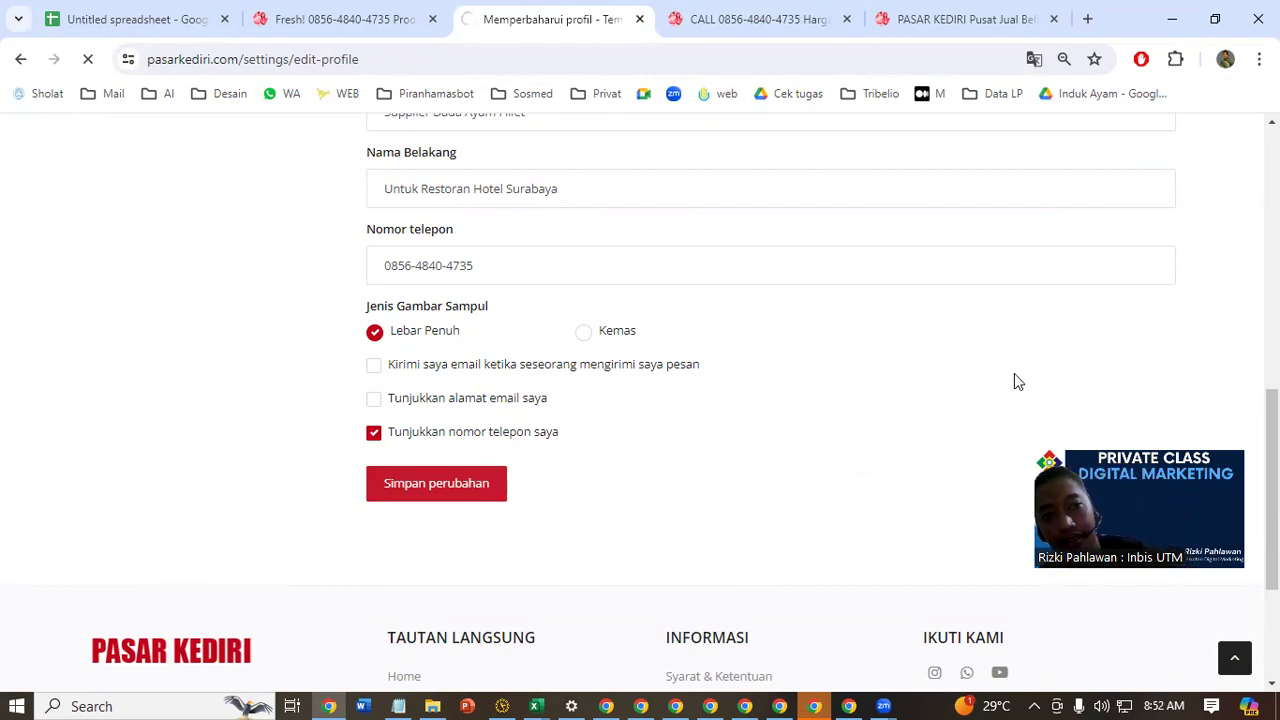
pyautogui.scroll(-6, 906, 274)
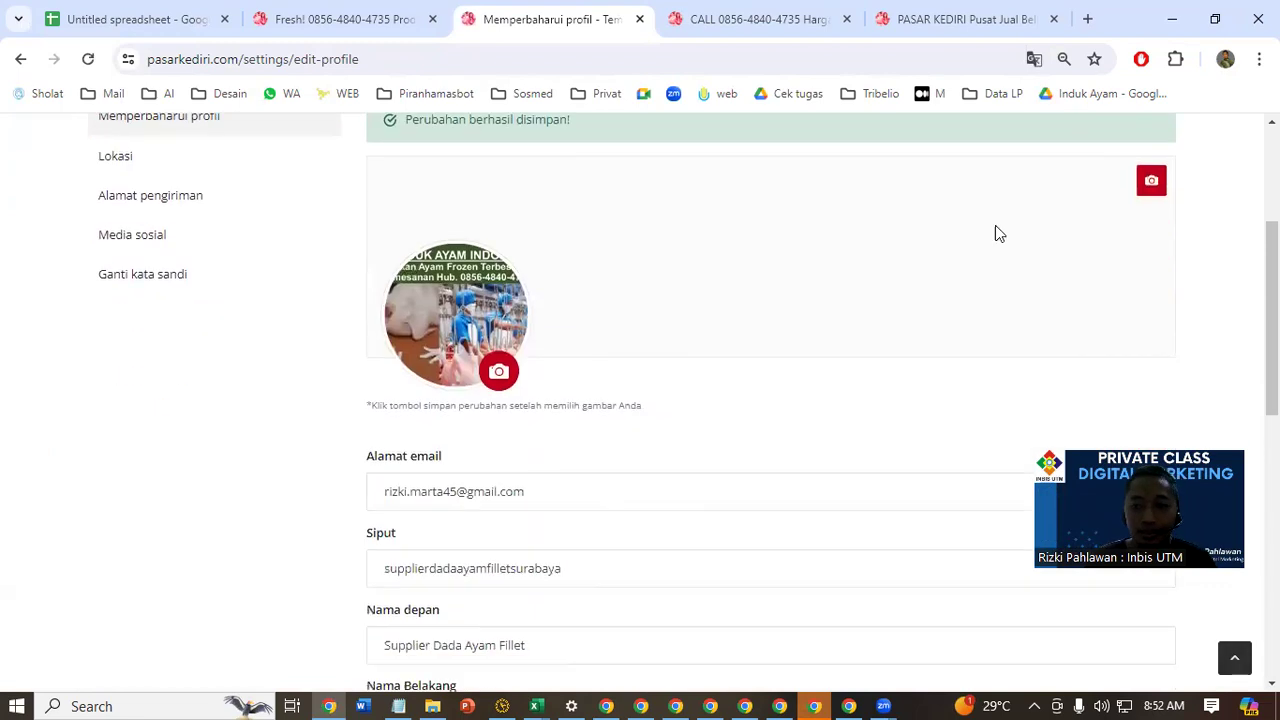
# Start a new ad through Pasang Iklan and look over the Tambah Produk form
pyautogui.scroll(6, 703, 340)
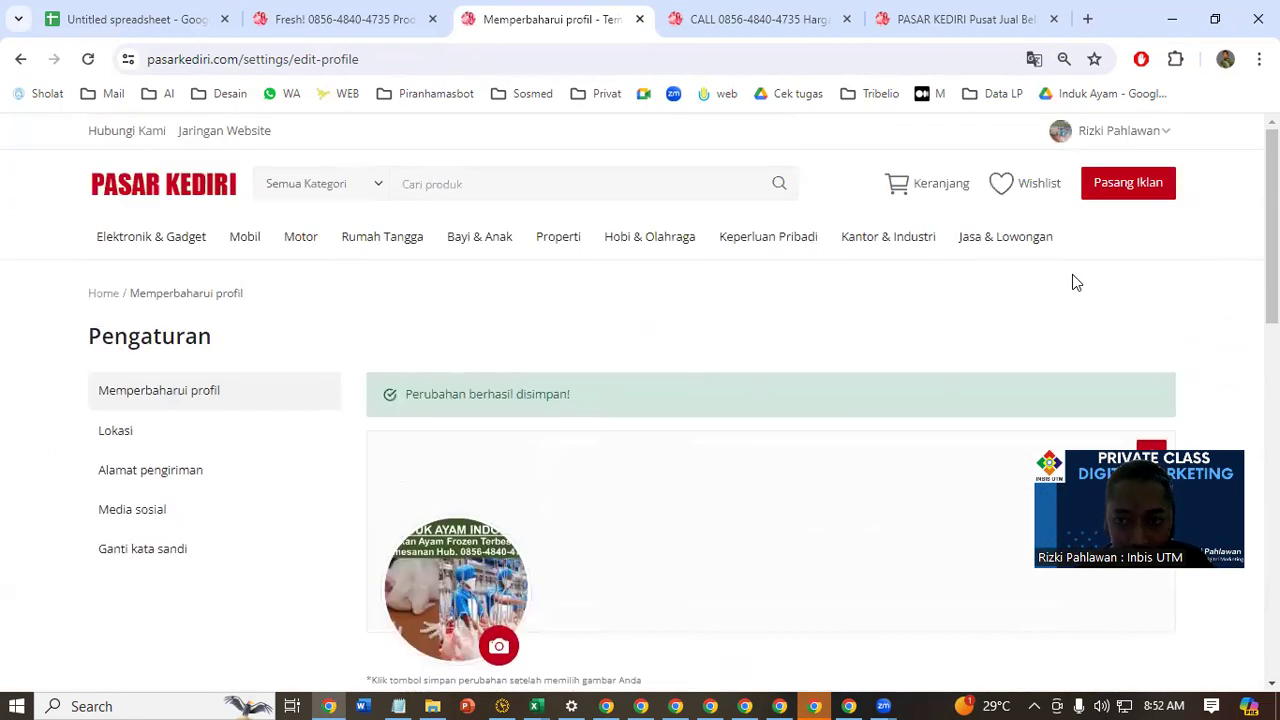
pyautogui.click(1121, 190)
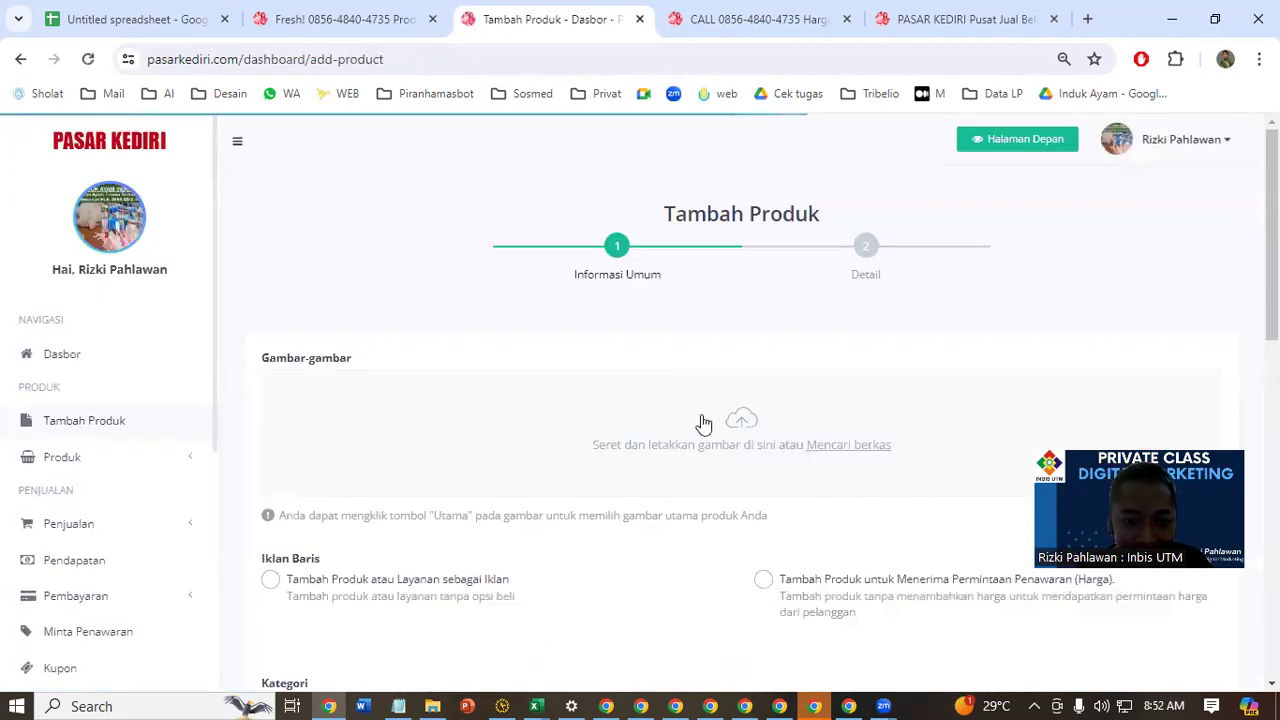
pyautogui.scroll(-2, 701, 422)
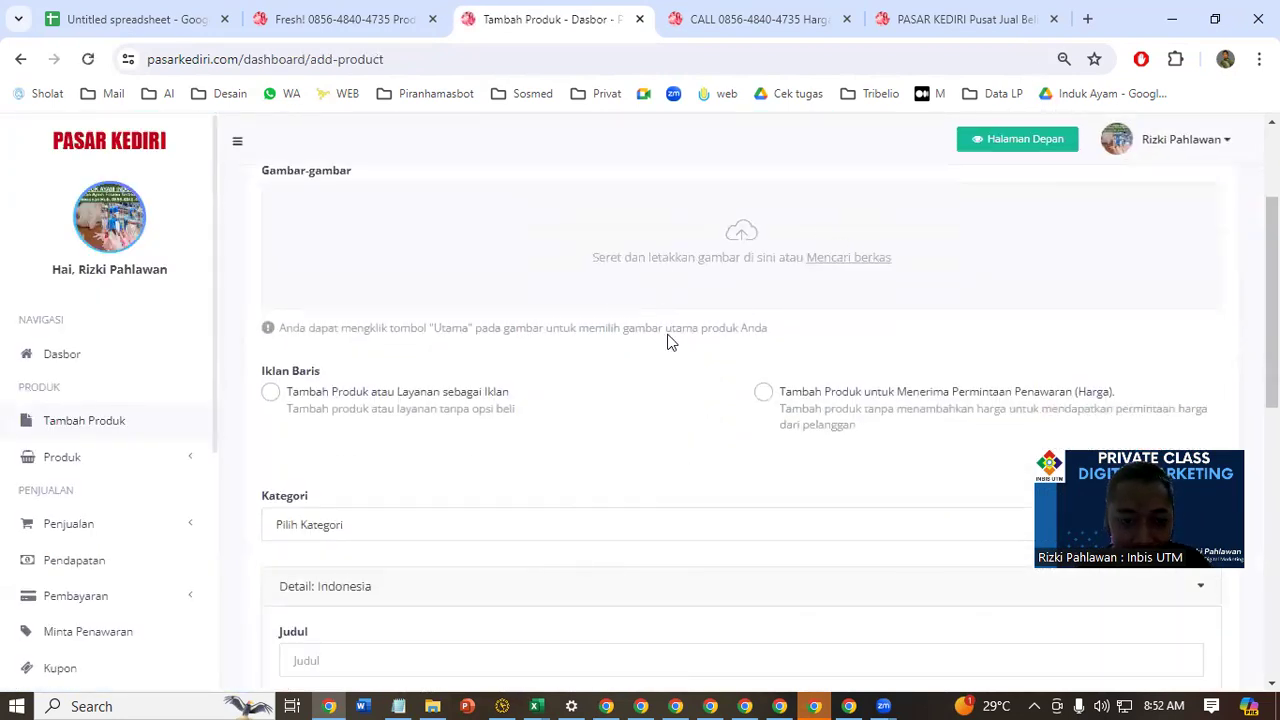
pyautogui.scroll(-3, 694, 420)
pyautogui.scroll(5, 860, 344)
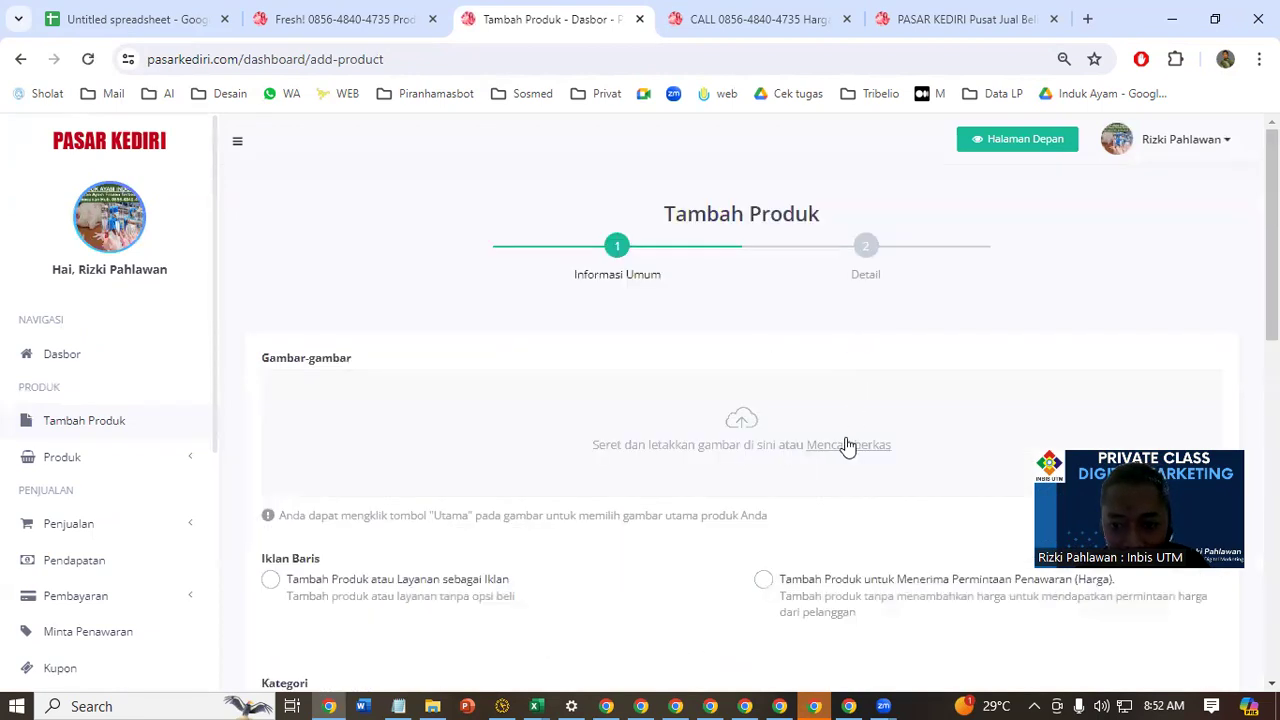
# Upload the watermarked picture whose name begins Agen Pabrik Jual Ayam Beku Frozen Untuk Catering Hotel as the product image
pyautogui.click(730, 425)
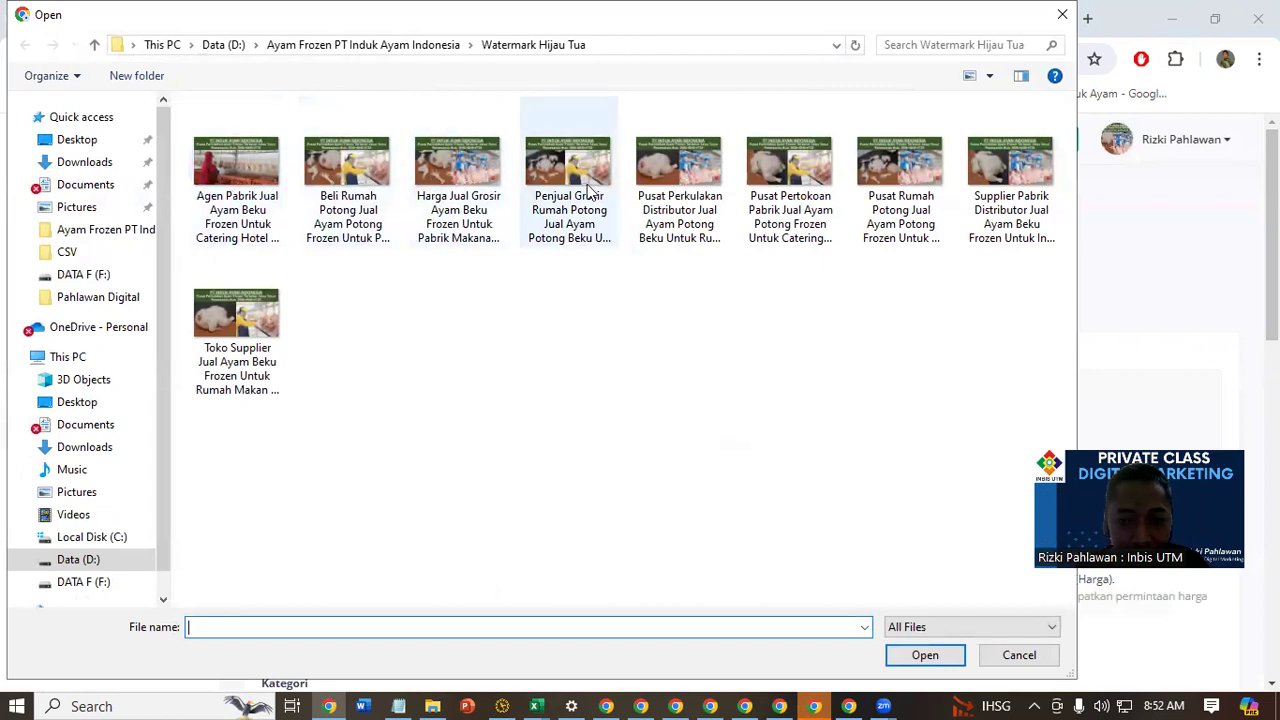
pyautogui.click(248, 232)
pyautogui.click(922, 655)
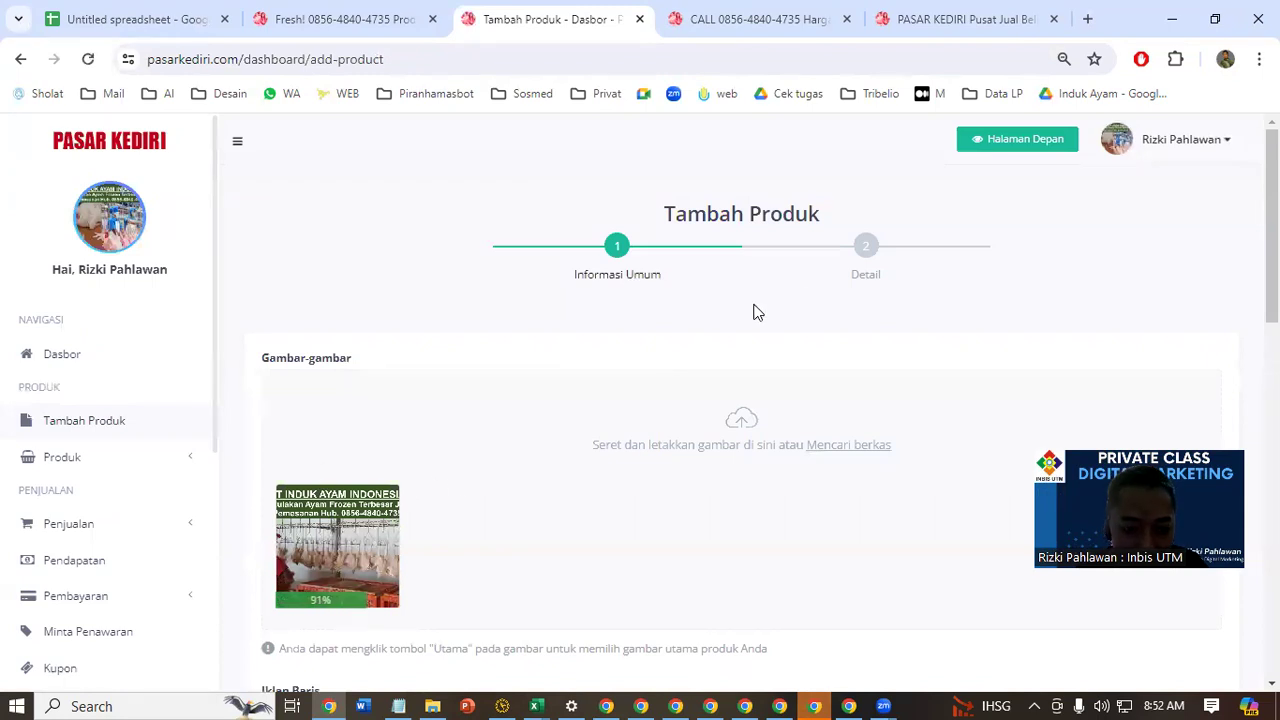
pyautogui.scroll(-3, 760, 310)
pyautogui.scroll(-3, 783, 303)
pyautogui.click(403, 284)
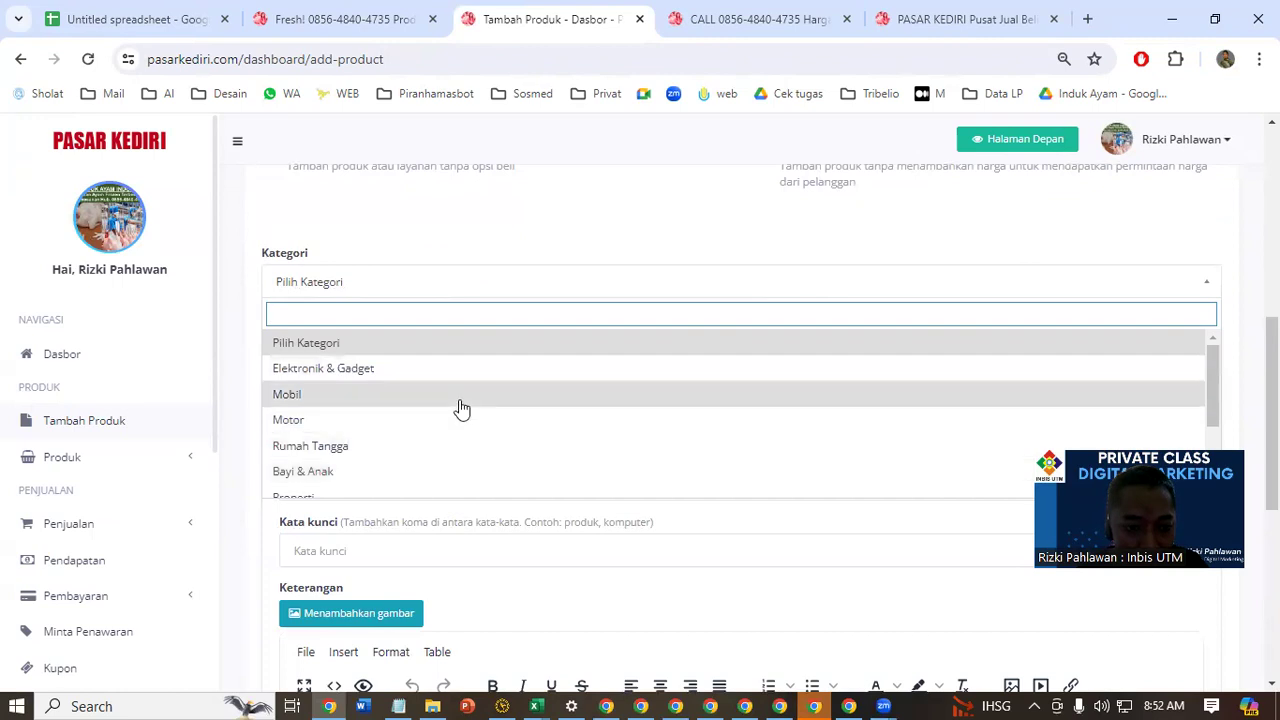
pyautogui.scroll(-2, 380, 470)
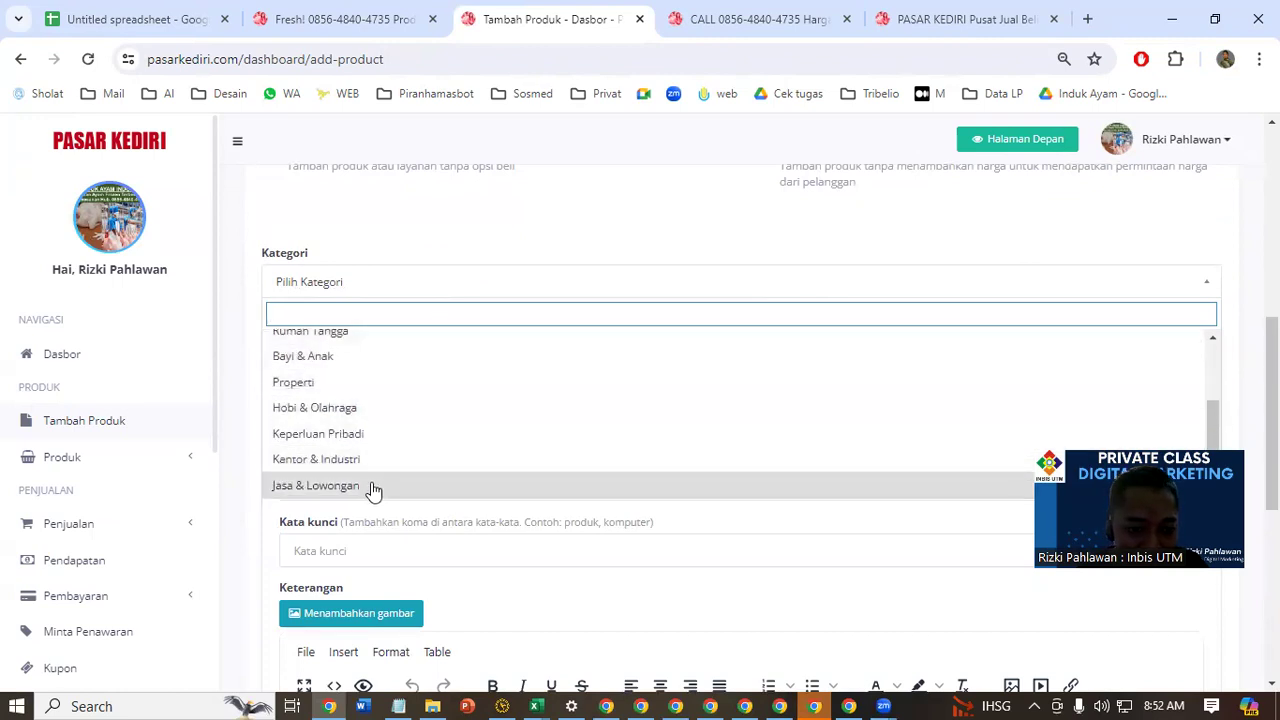
pyautogui.click(411, 465)
pyautogui.click(429, 350)
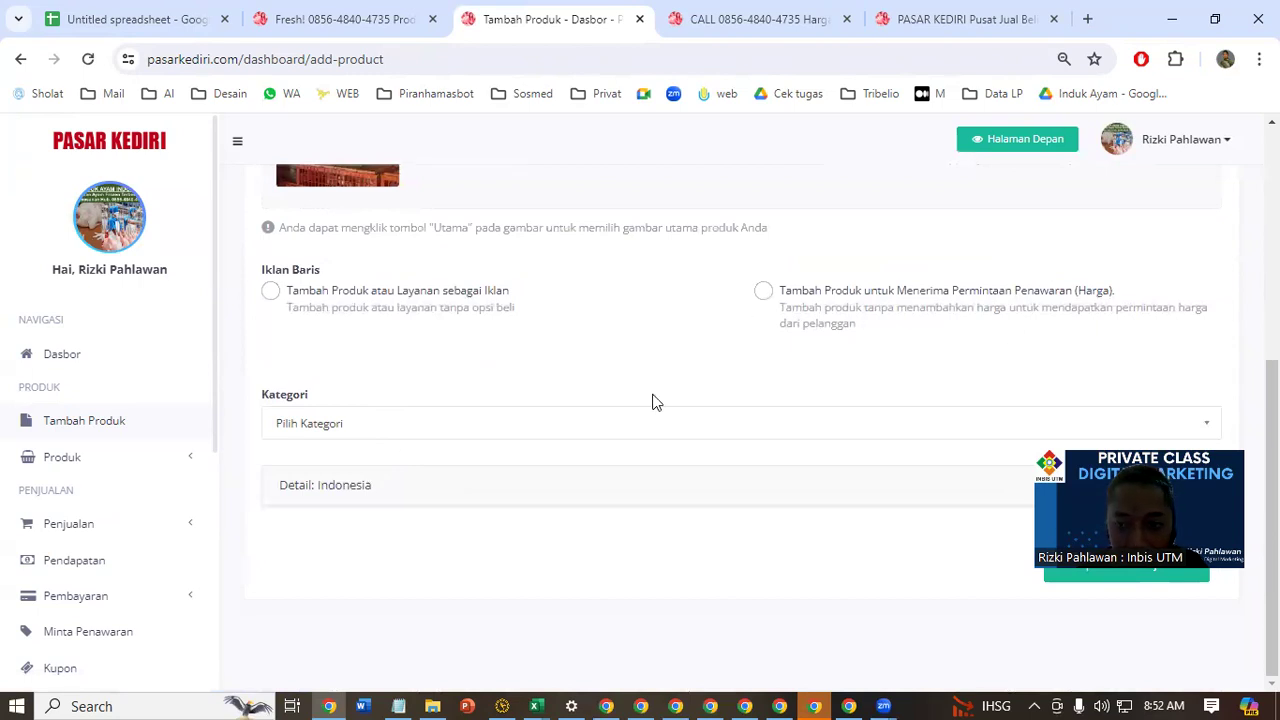
pyautogui.click(871, 490)
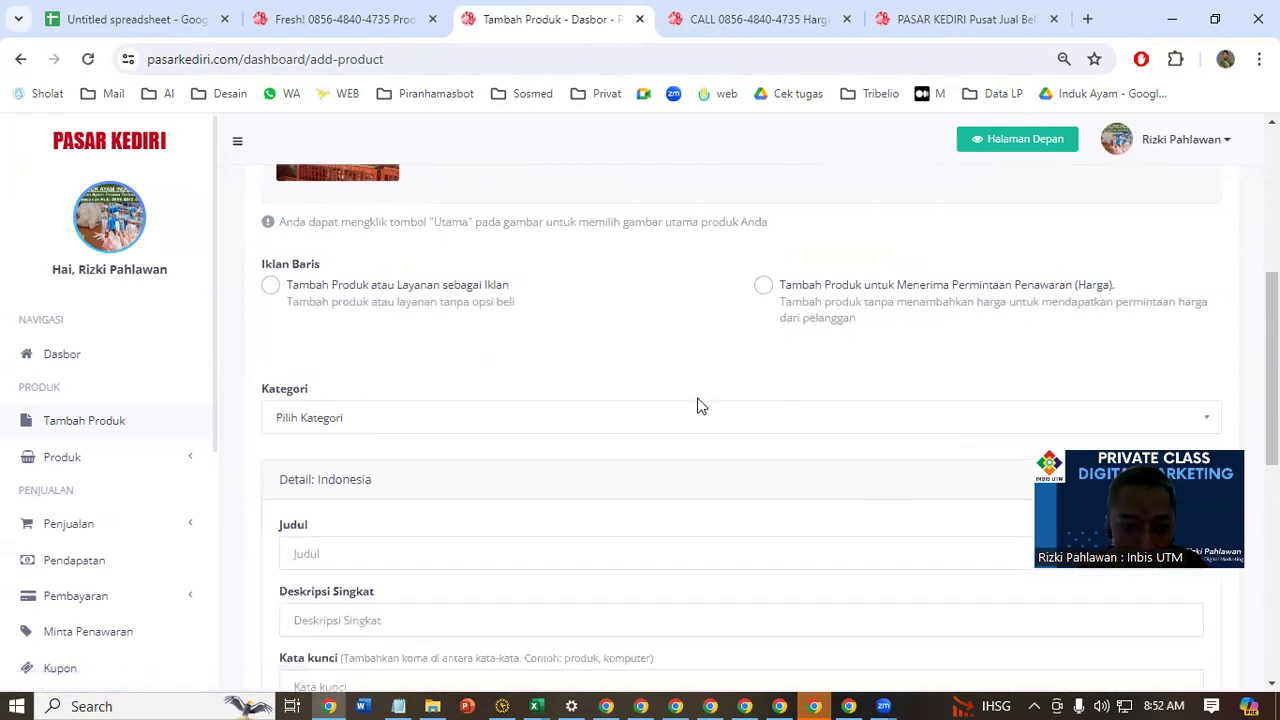
# Set the product's Kategori to Rumah Tangga
pyautogui.scroll(-3, 697, 406)
pyautogui.scroll(1, 691, 395)
pyautogui.click(520, 235)
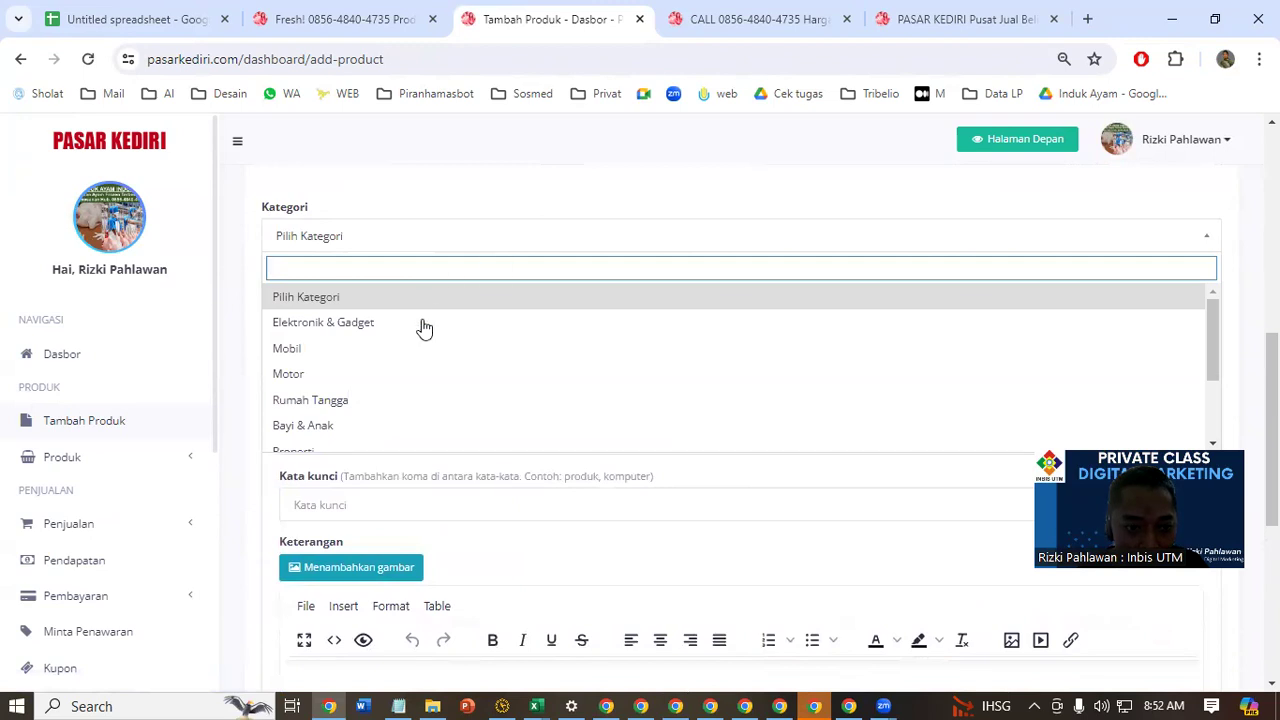
pyautogui.click(415, 400)
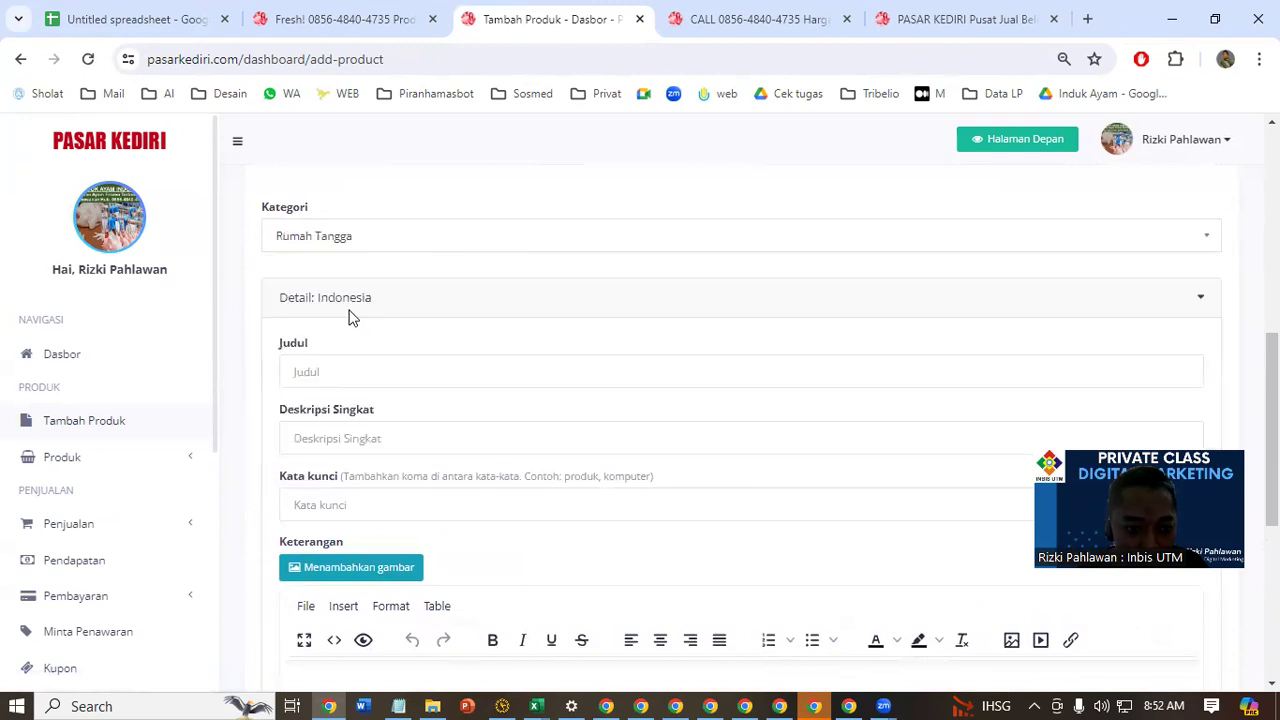
# Switch to the POSTING AYAM FROZEN workbook in Excel and copy row 2, the DIJAMIN FRESH!!! title row
pyautogui.click(365, 386)
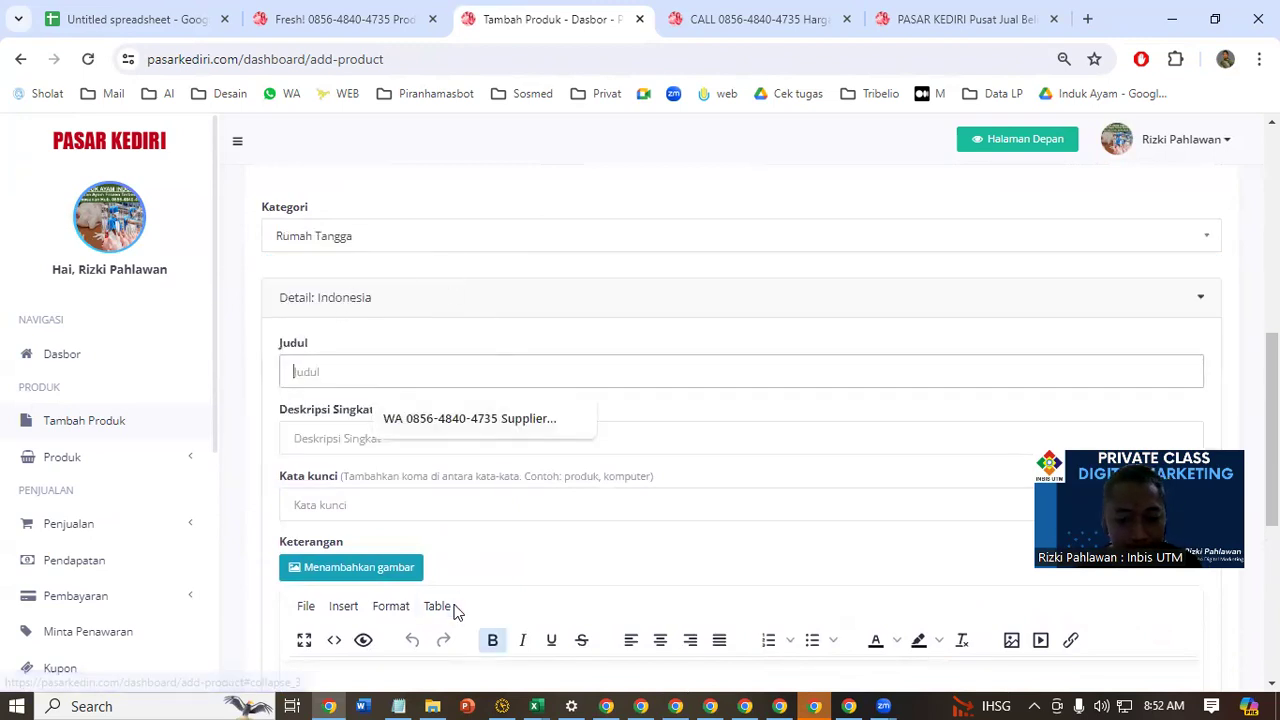
pyautogui.moveTo(545, 699)
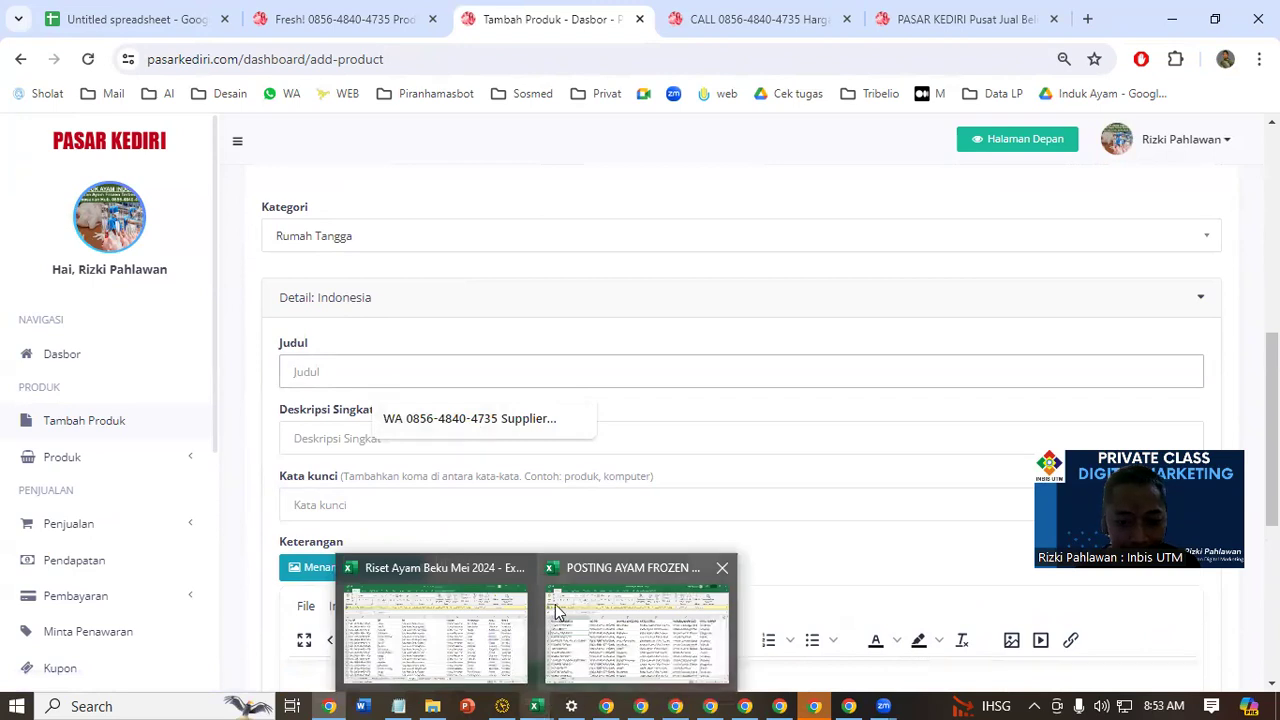
pyautogui.click(520, 568)
pyautogui.click(525, 600)
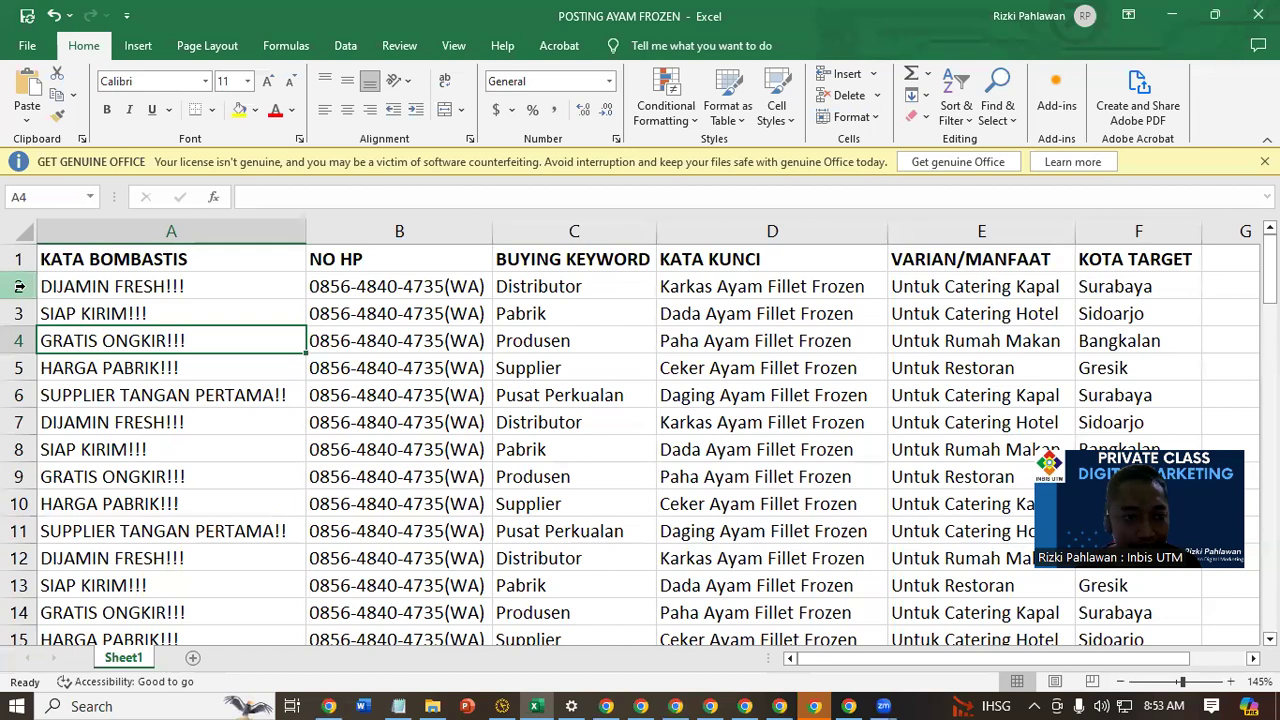
pyautogui.click(16, 287)
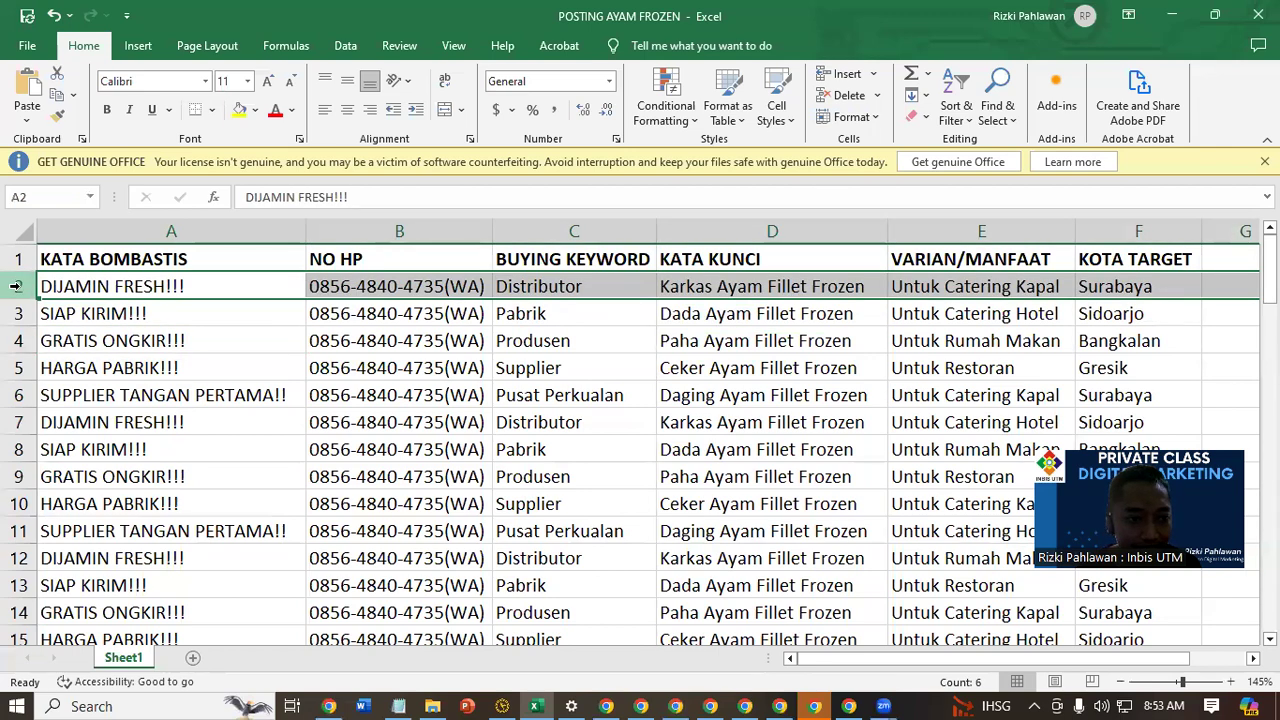
pyautogui.rightClick(16, 287)
pyautogui.click(60, 347)
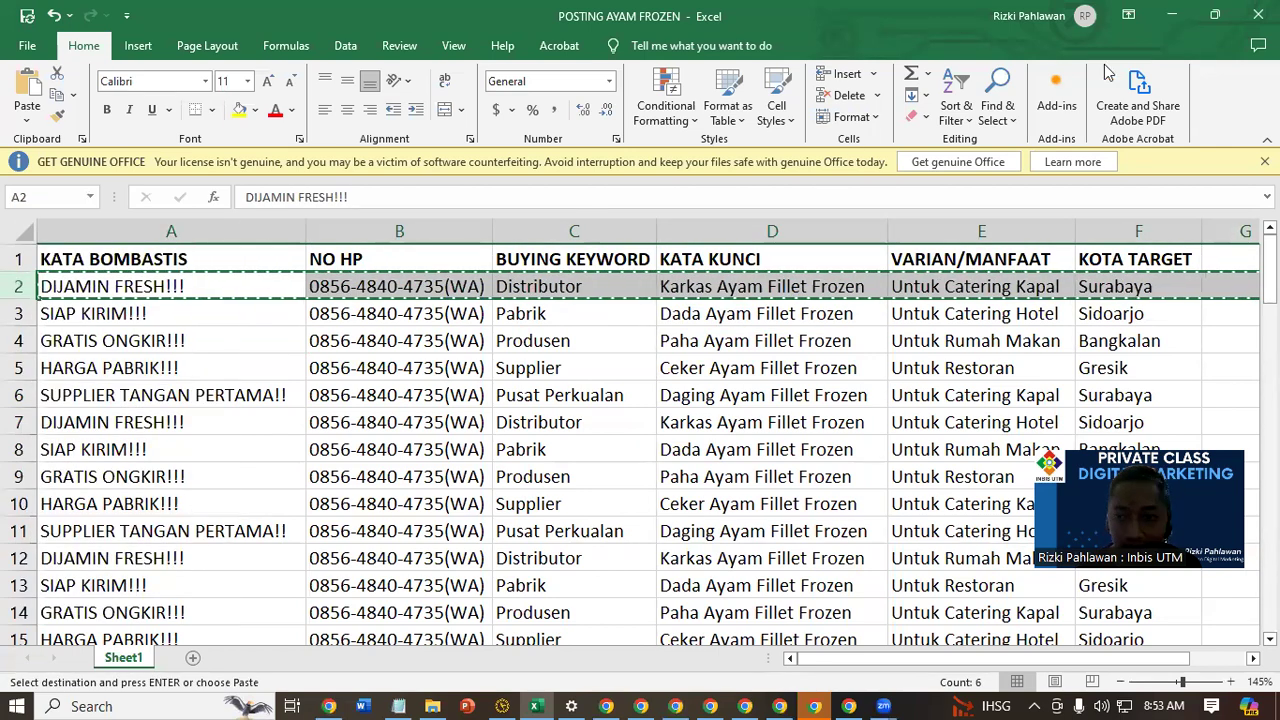
# Return to the Tambah Produk form in the browser and paste the copied title row into the Judul field
pyautogui.click(1188, 14)
pyautogui.click(382, 372)
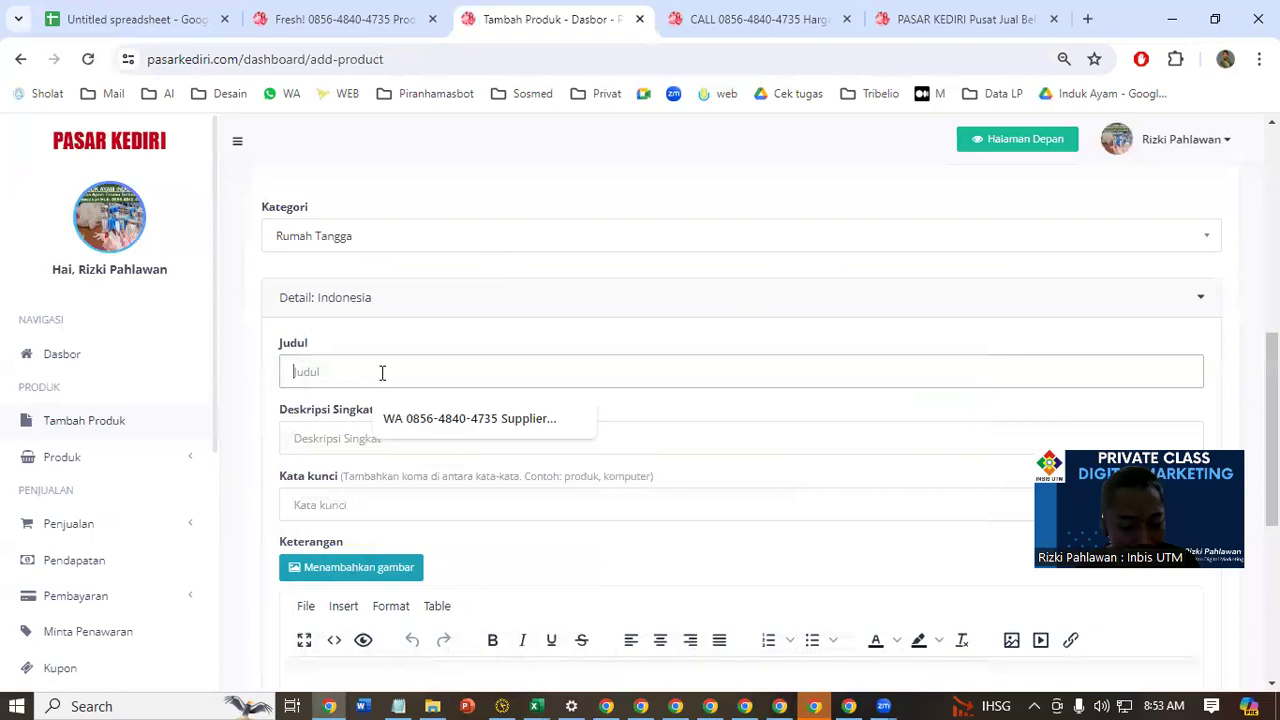
pyautogui.hotkey('ctrl', 'v')
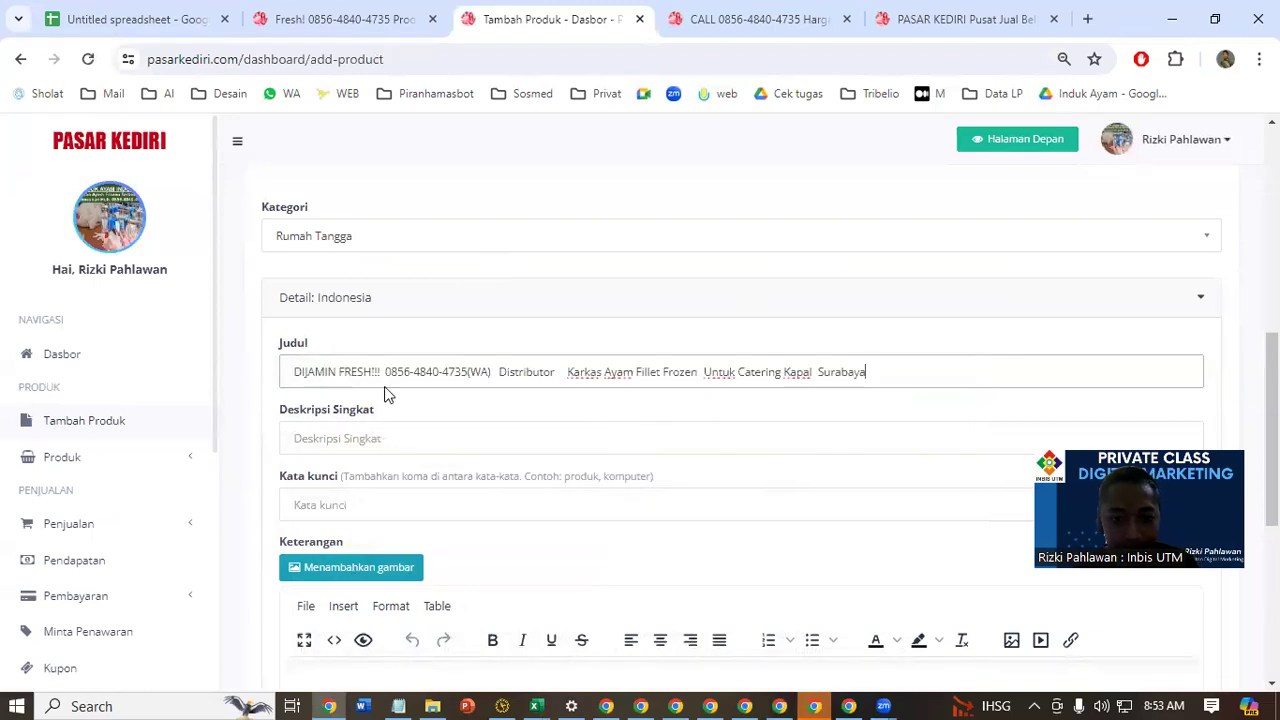
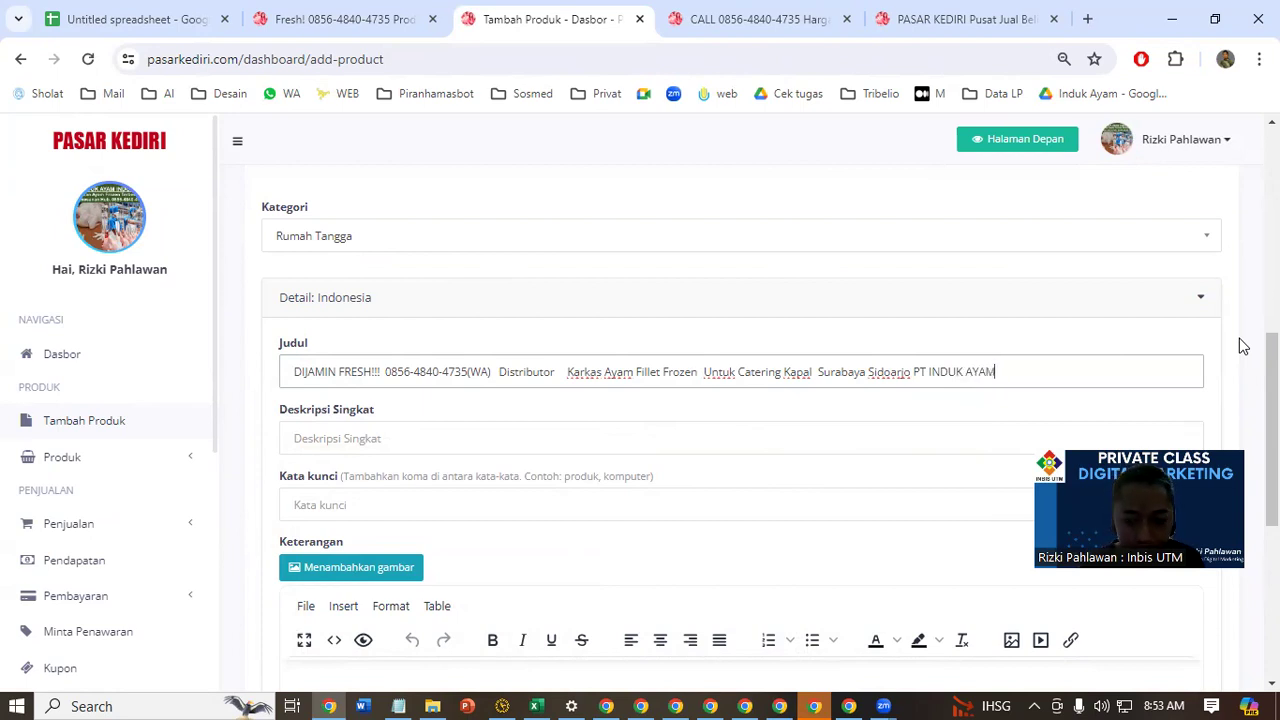
# Copy the full Judul text into both the Deskripsi Singkat and Kata kunci fields of the product
pyautogui.click(424, 434)
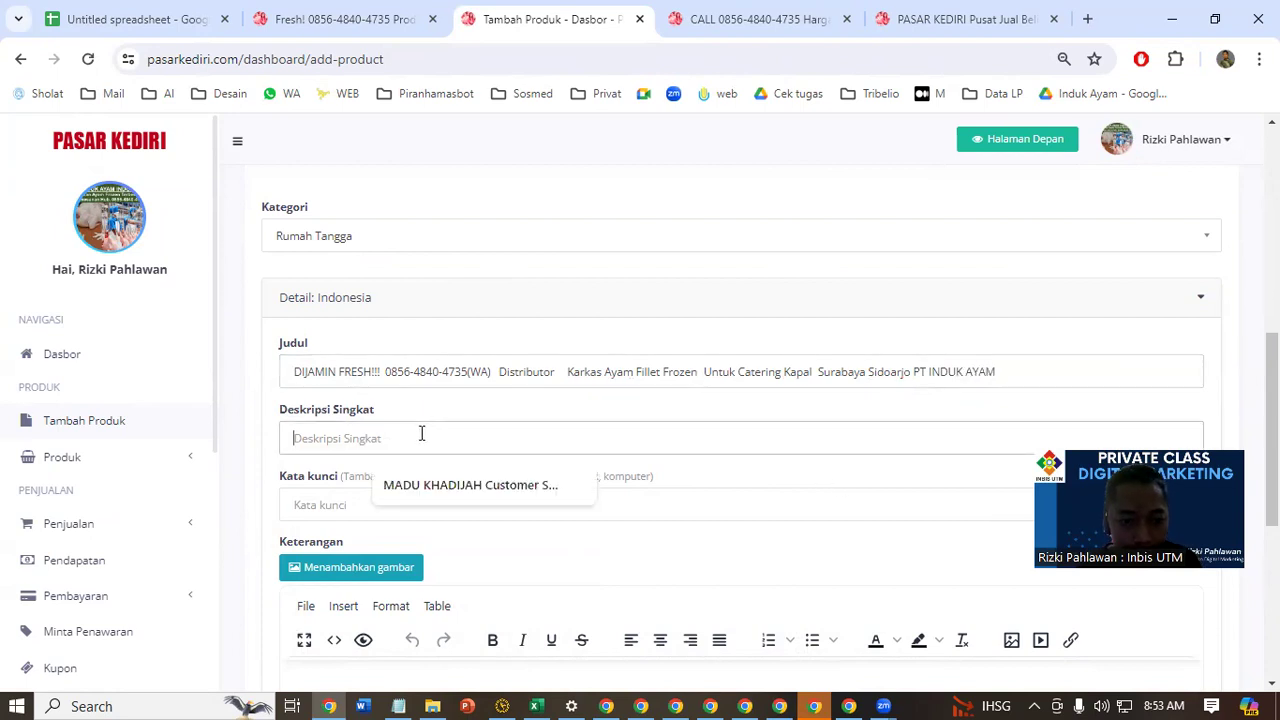
pyautogui.moveTo(295, 376); pyautogui.dragTo(1160, 374)
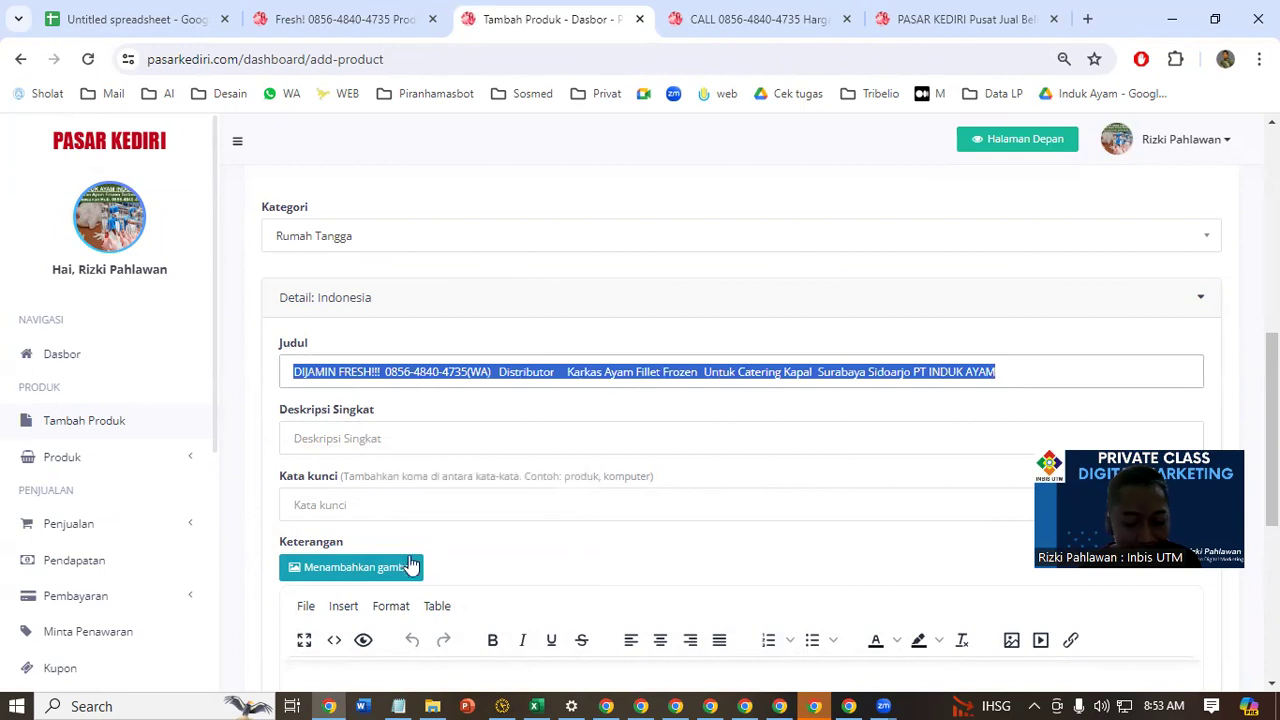
pyautogui.hotkey('ctrl', 'c')
pyautogui.click(390, 448)
pyautogui.hotkey('ctrl', 'v')
pyautogui.click(350, 504)
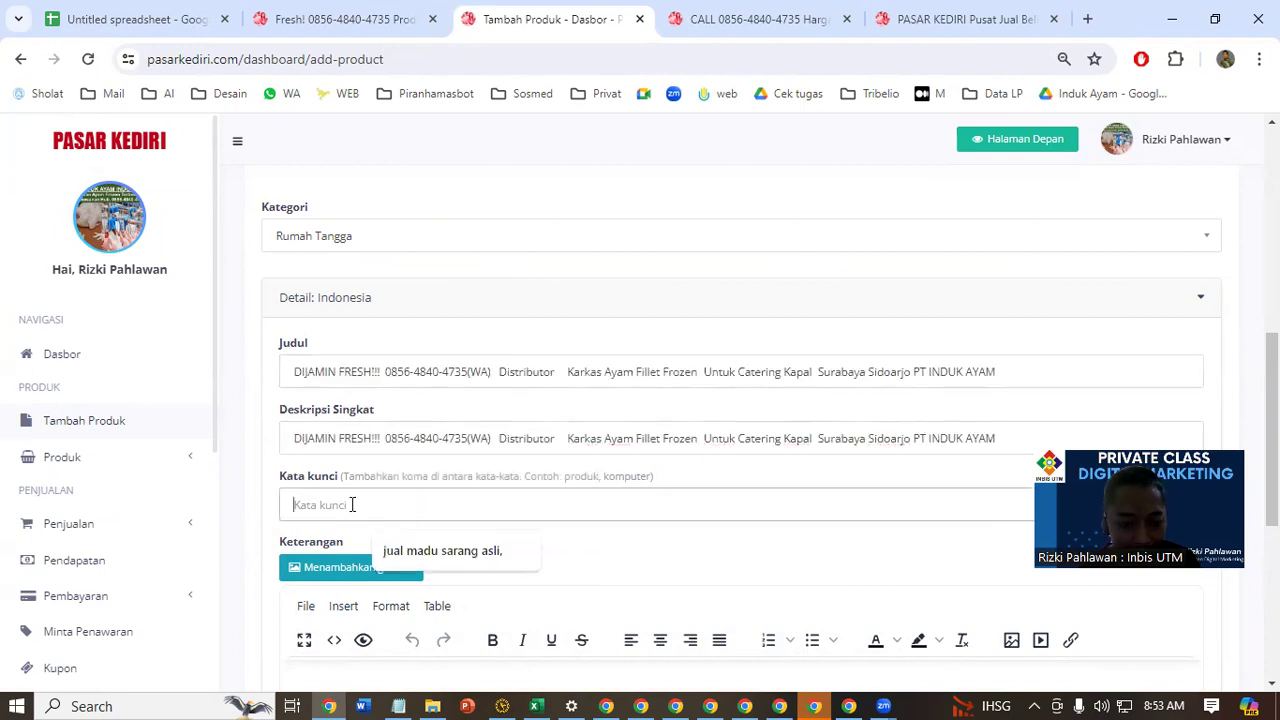
pyautogui.hotkey('ctrl', 'v')
# Place the cursor in the empty Keterangan editor and open the Copyriting PT INDUK AYAM document in Word
pyautogui.scroll(-2, 851, 440)
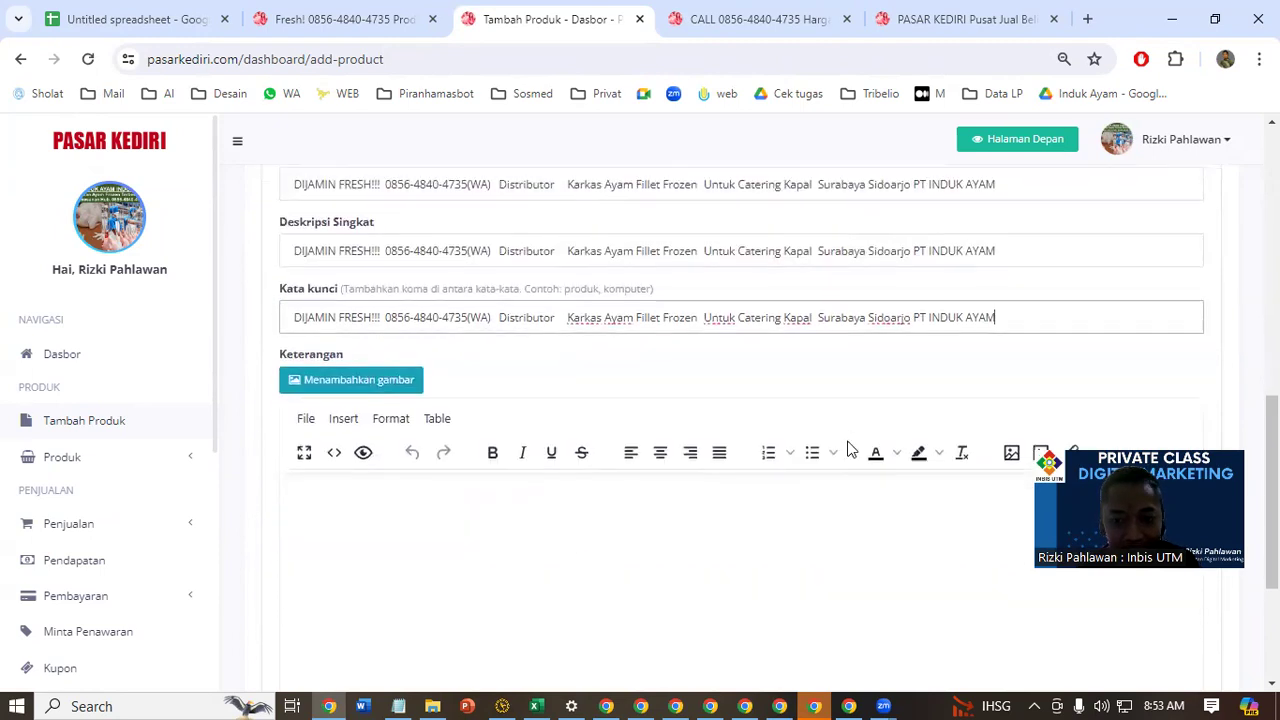
pyautogui.scroll(-2, 320, 530)
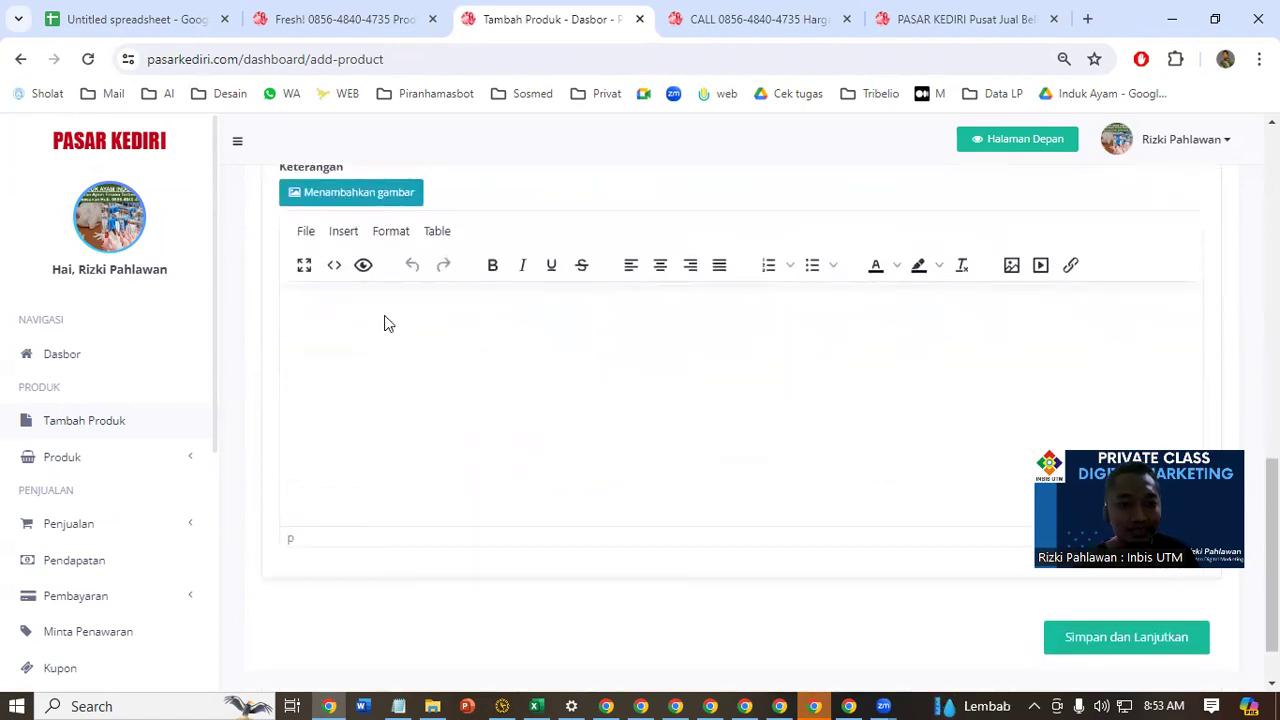
pyautogui.click(391, 305)
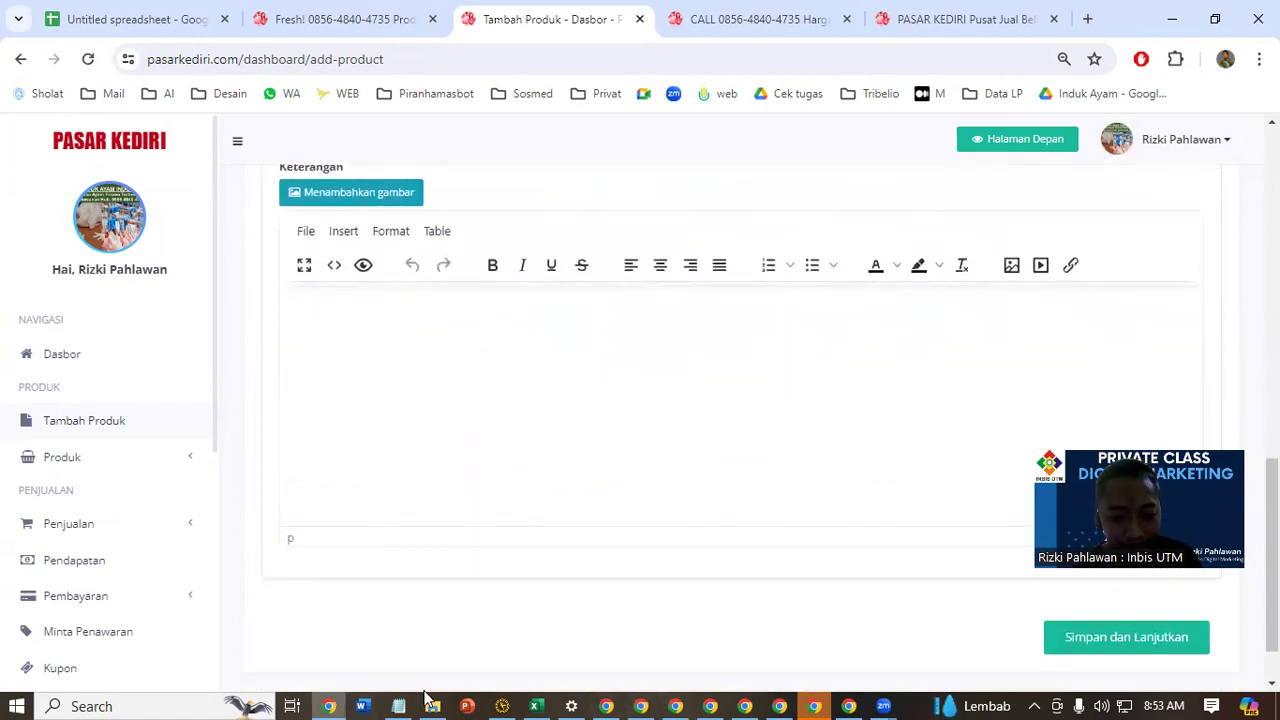
pyautogui.rightClick(362, 706)
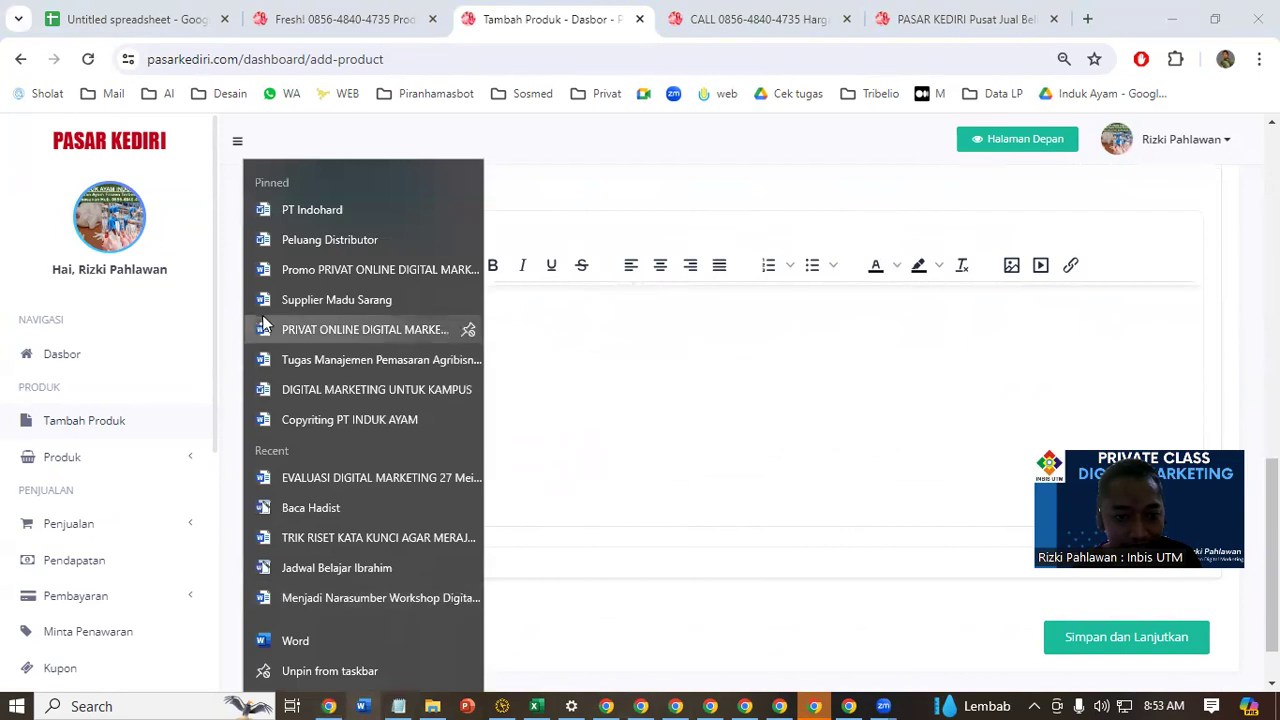
pyautogui.click(332, 424)
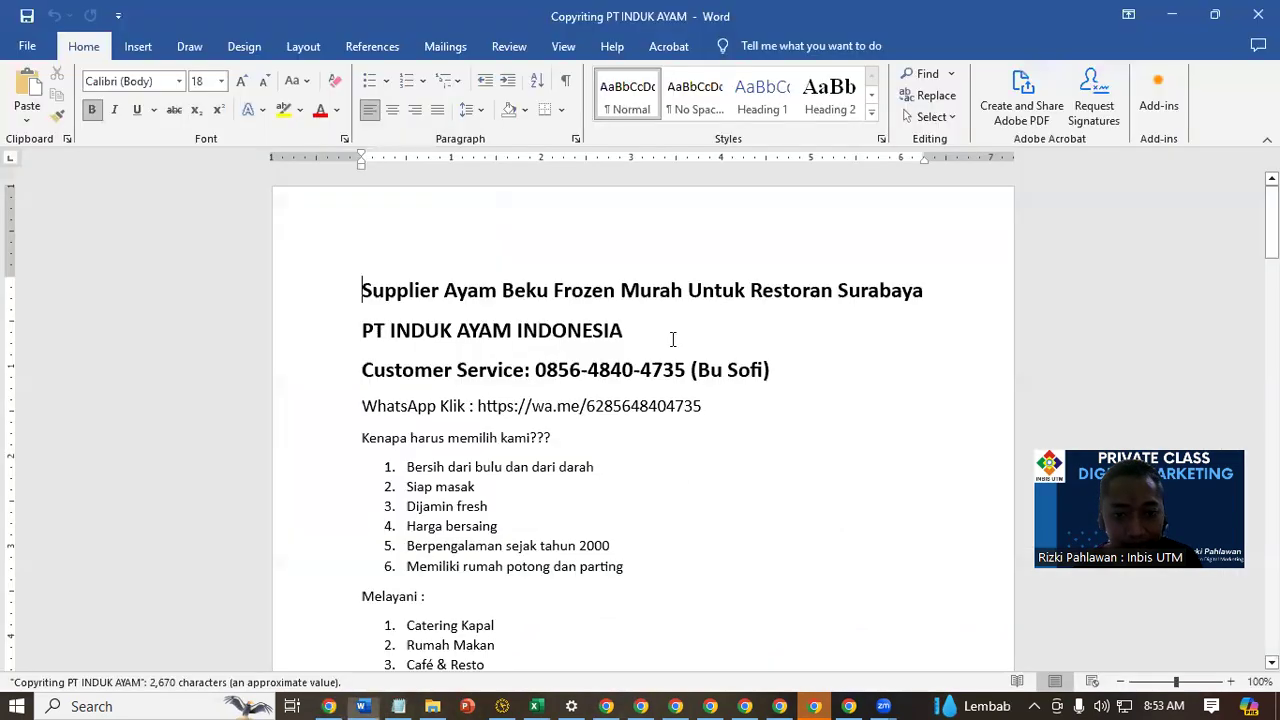
# Look through the copywriting document's product list, ordering steps and Ayam Beku Segar article to choose the text to copy
pyautogui.scroll(-15, 498, 470)
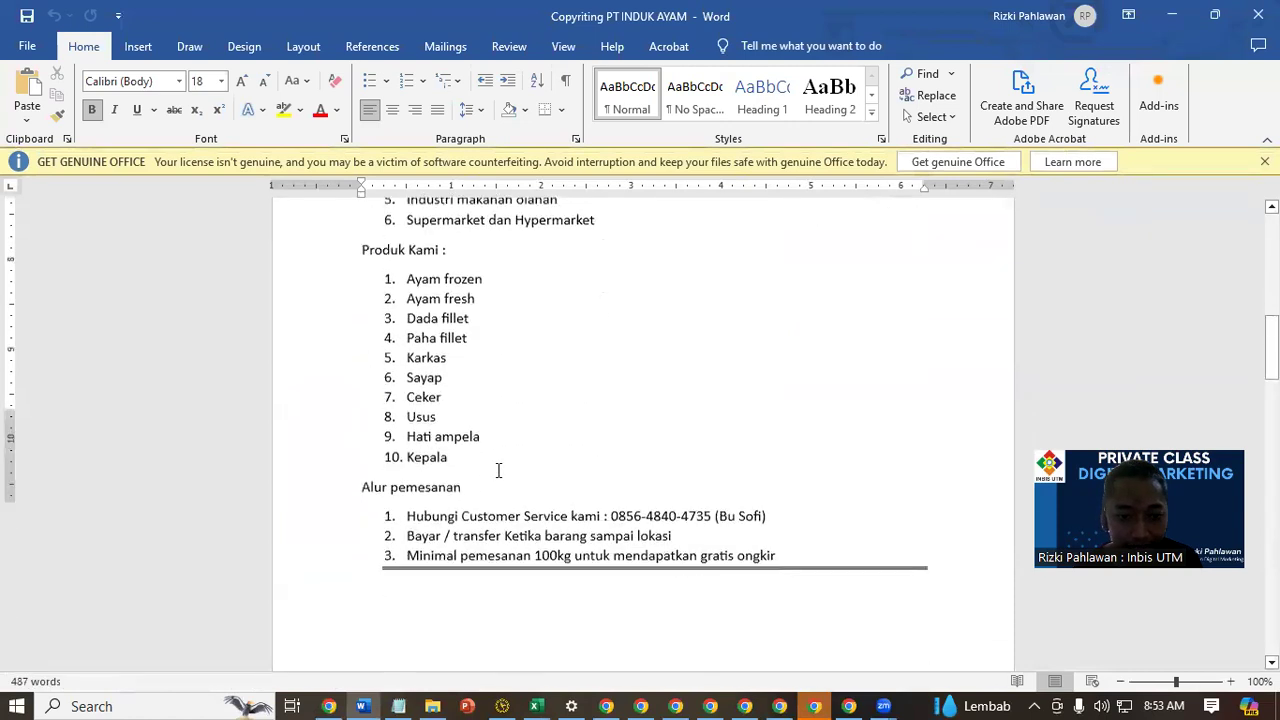
pyautogui.scroll(-5, 498, 470)
pyautogui.moveTo(407, 285); pyautogui.dragTo(723, 545)
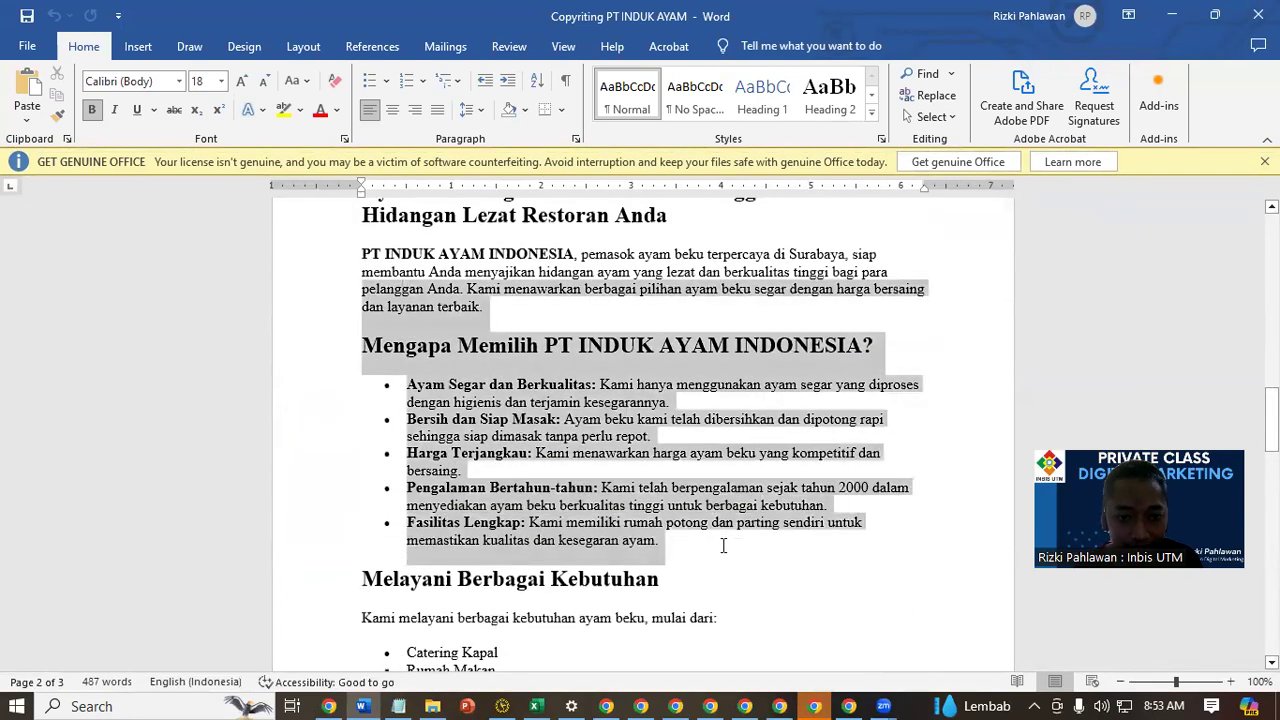
pyautogui.scroll(11, 780, 328)
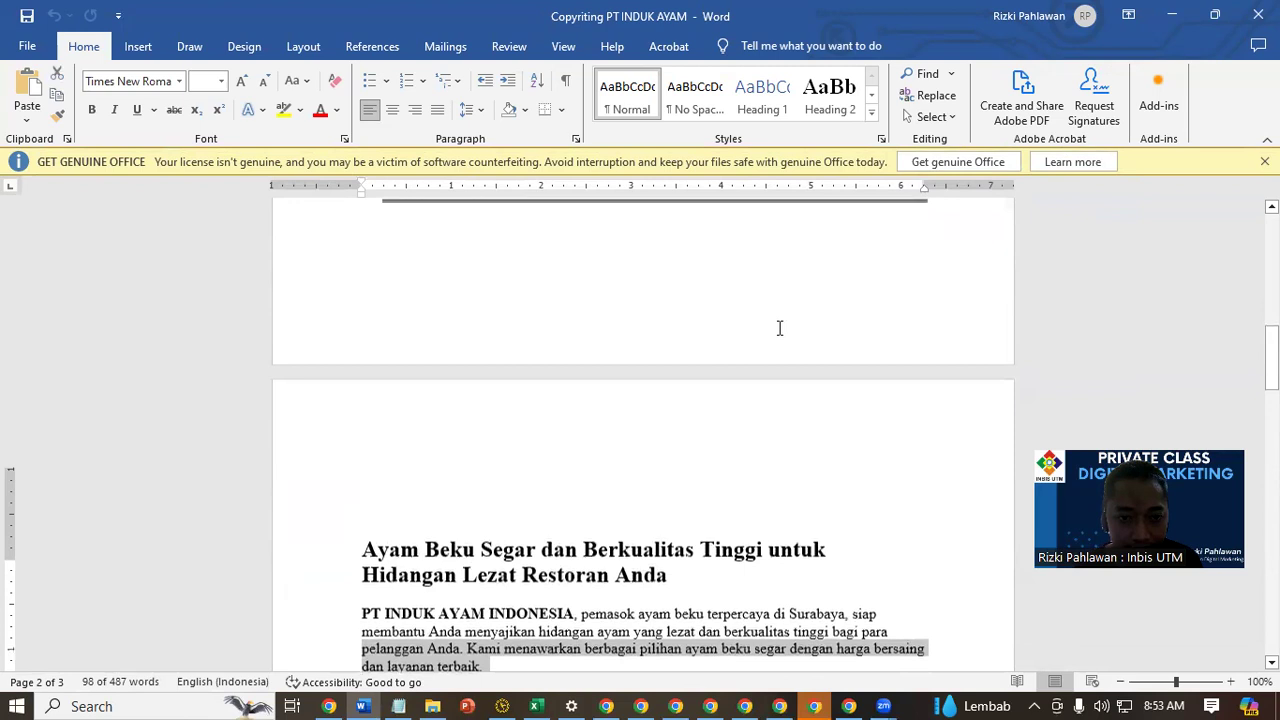
pyautogui.scroll(11, 780, 328)
pyautogui.moveTo(362, 322); pyautogui.dragTo(975, 296)
pyautogui.click(606, 397)
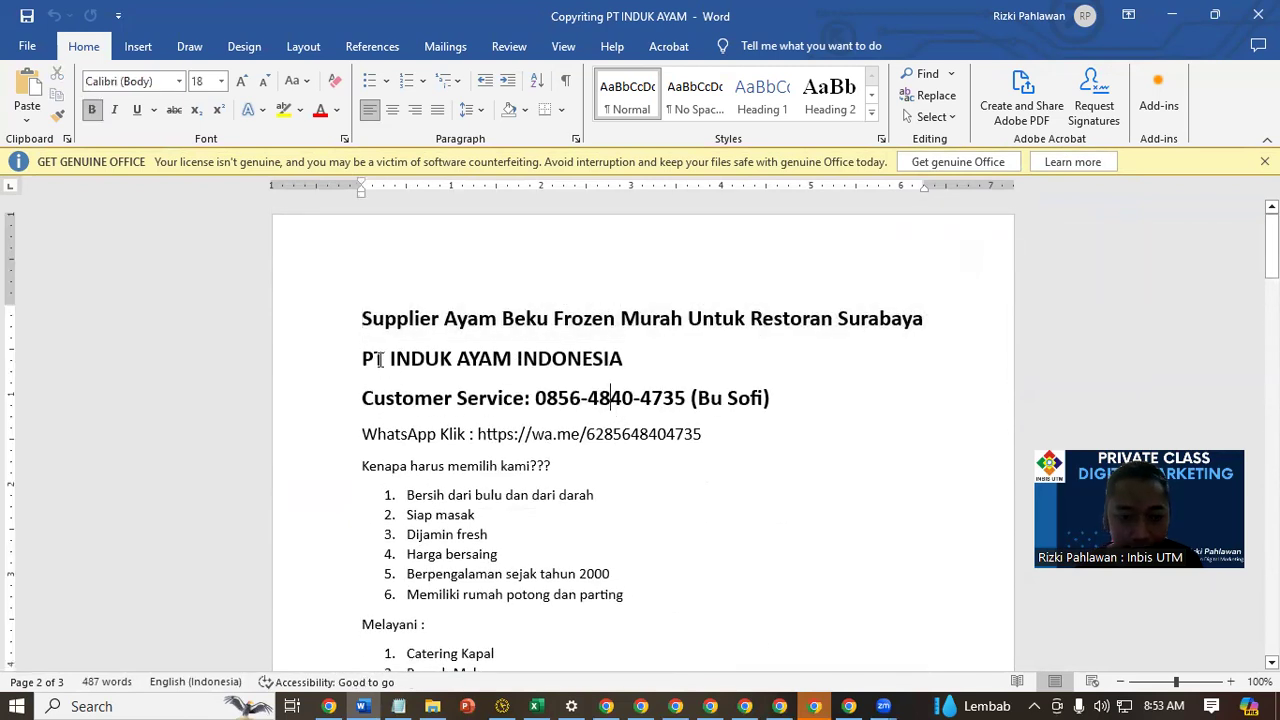
# Copy the text from the Supplier Ayam Beku Frozen heading through the Alur pemesanan list and paste it into the browser's Keterangan editor
pyautogui.moveTo(365, 317); pyautogui.dragTo(869, 571)
pyautogui.click(1172, 15)
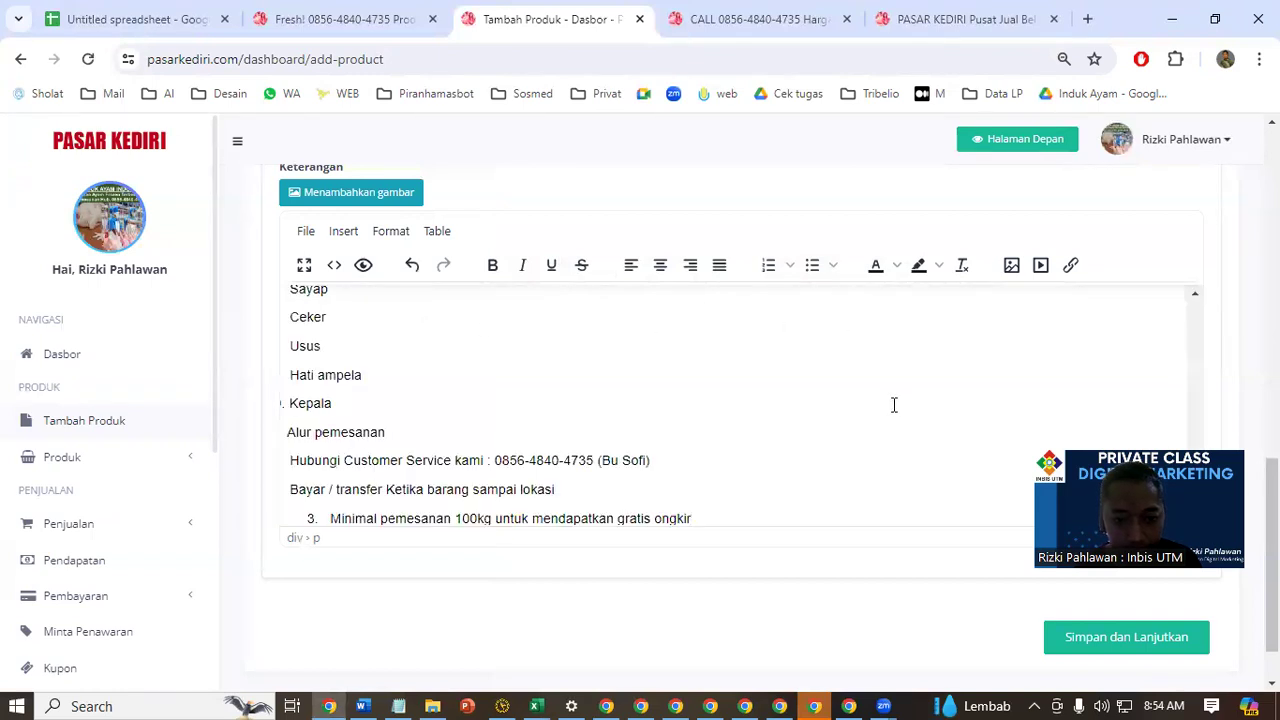
pyautogui.scroll(-1, 1140, 440)
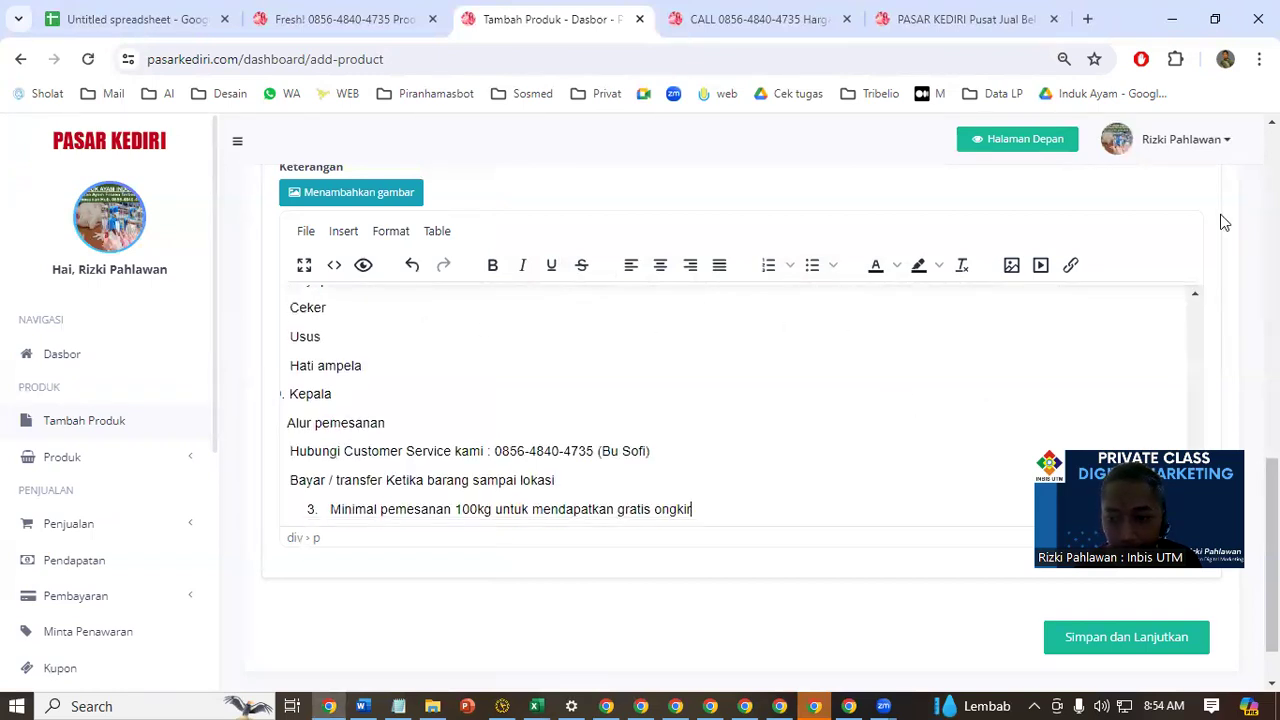
# Set Iklan Baris to Tambah Produk atau Layanan sebagai Iklan, and save the general information to continue to the product details
pyautogui.moveTo(1235, 455); pyautogui.dragTo(1220, 215)
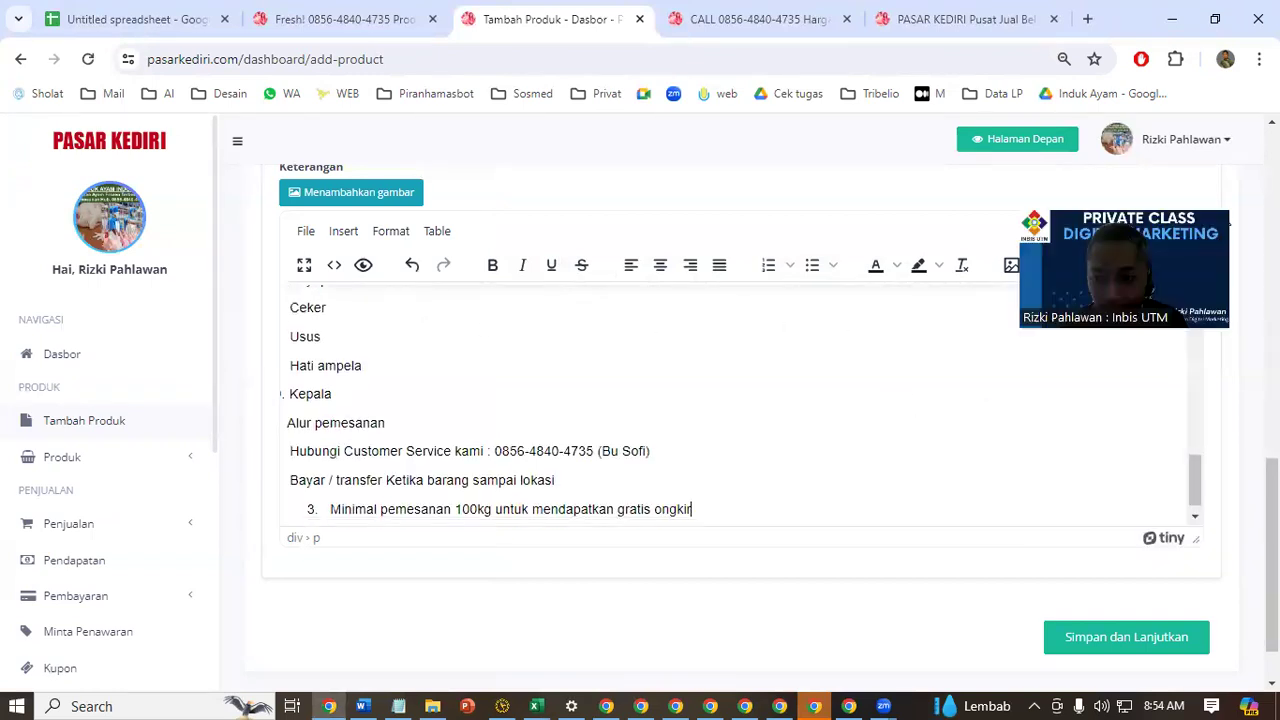
pyautogui.click(1154, 649)
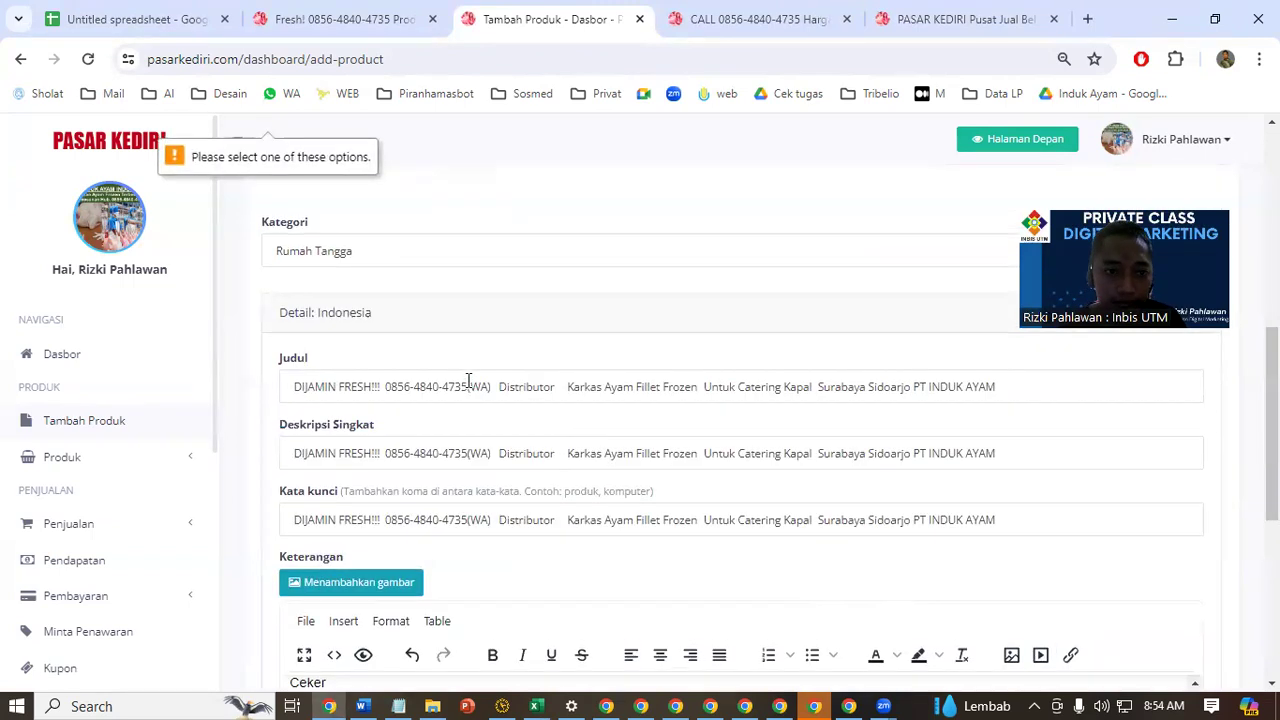
pyautogui.scroll(3, 466, 383)
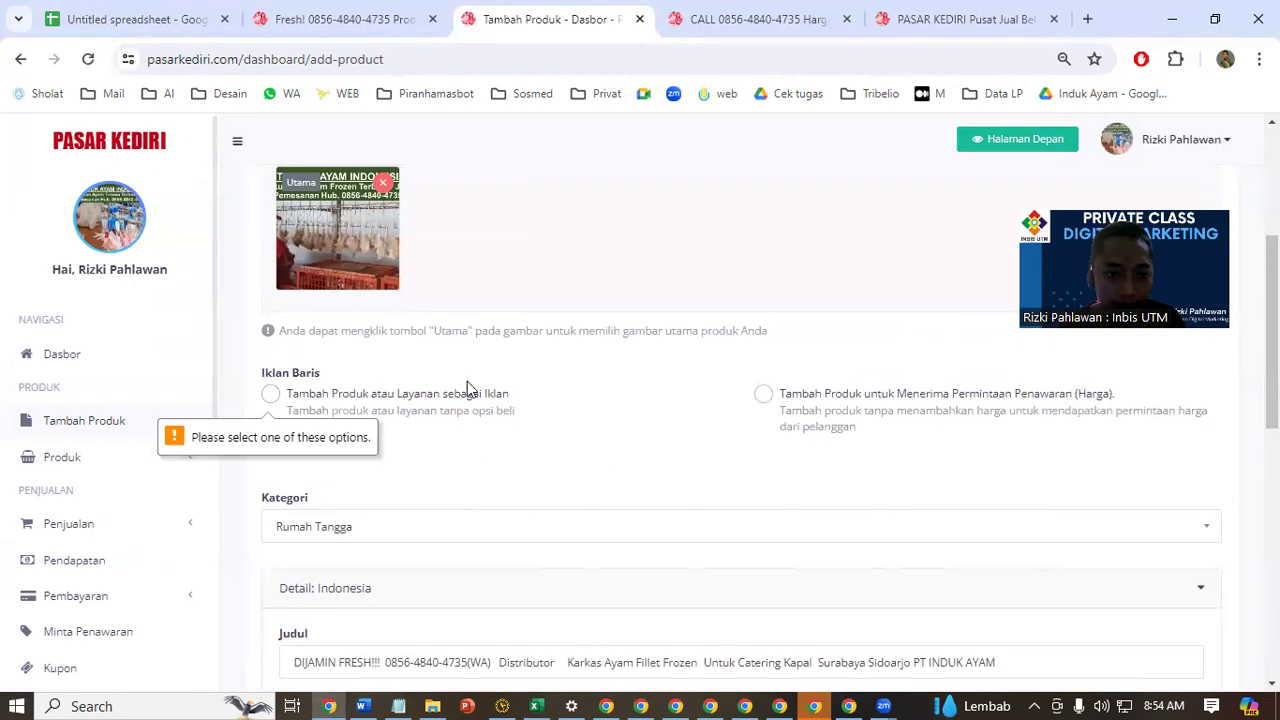
pyautogui.click(278, 399)
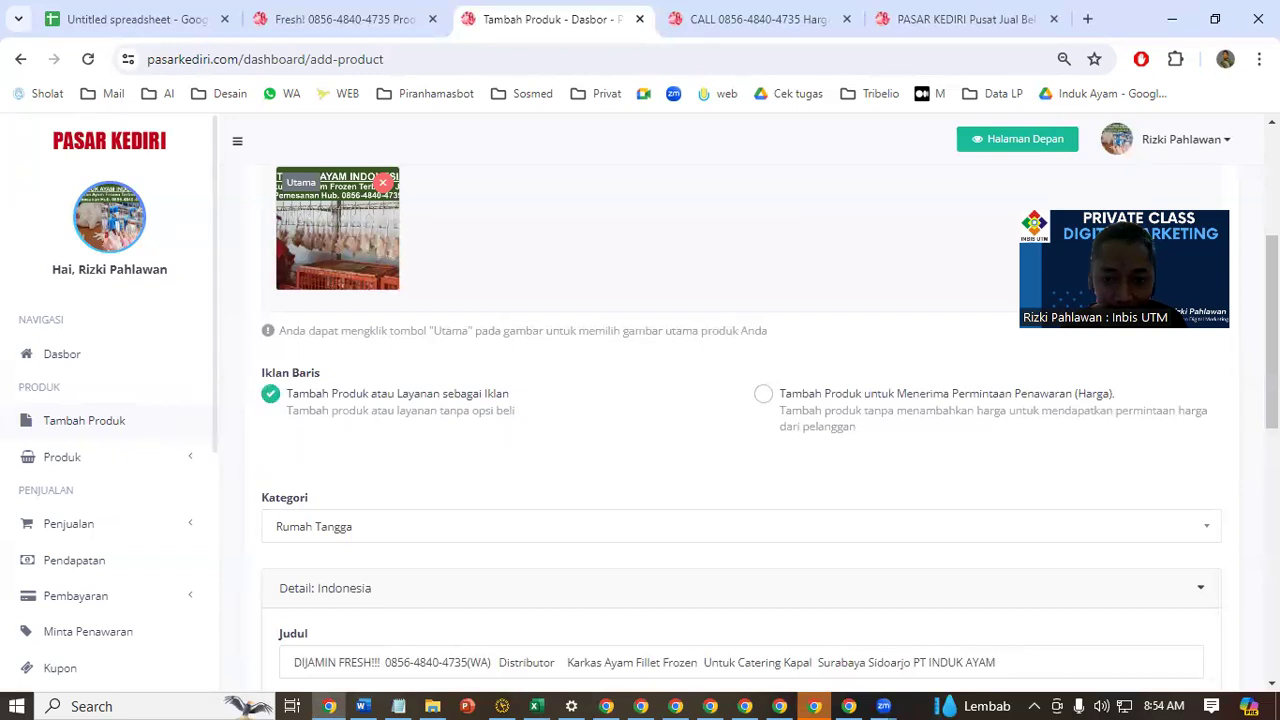
pyautogui.scroll(-10, 1190, 474)
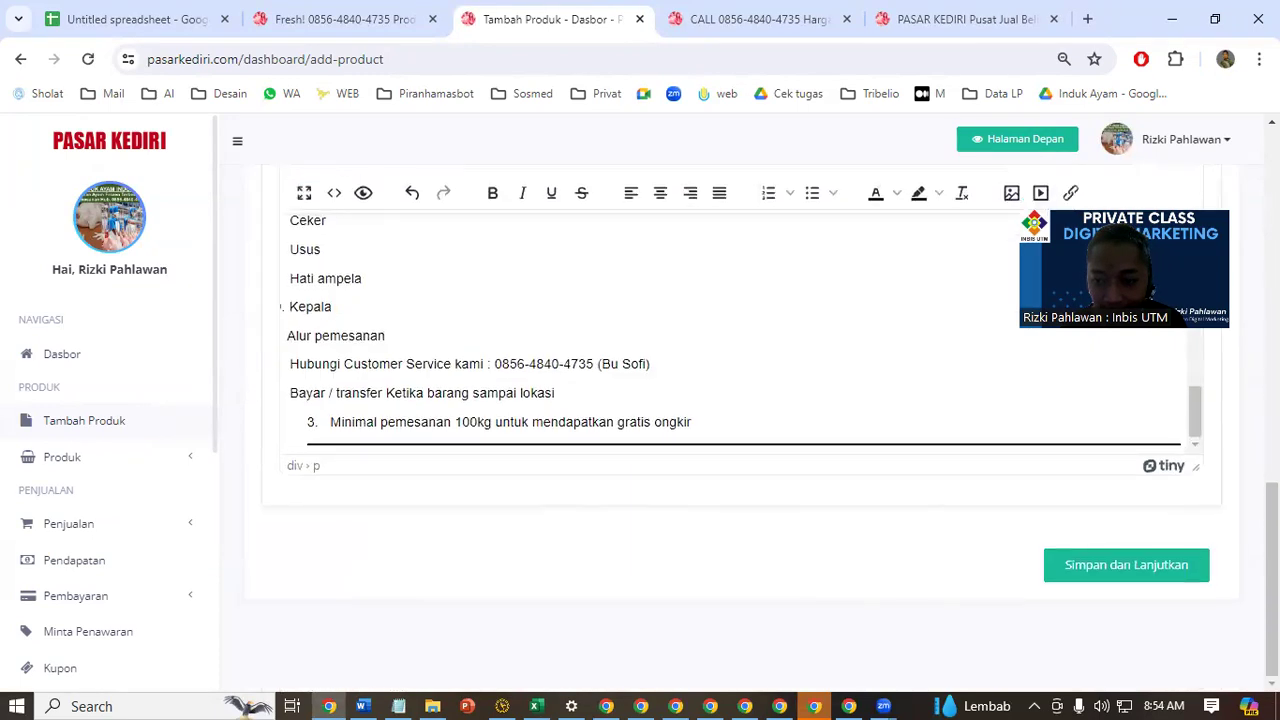
pyautogui.click(1160, 572)
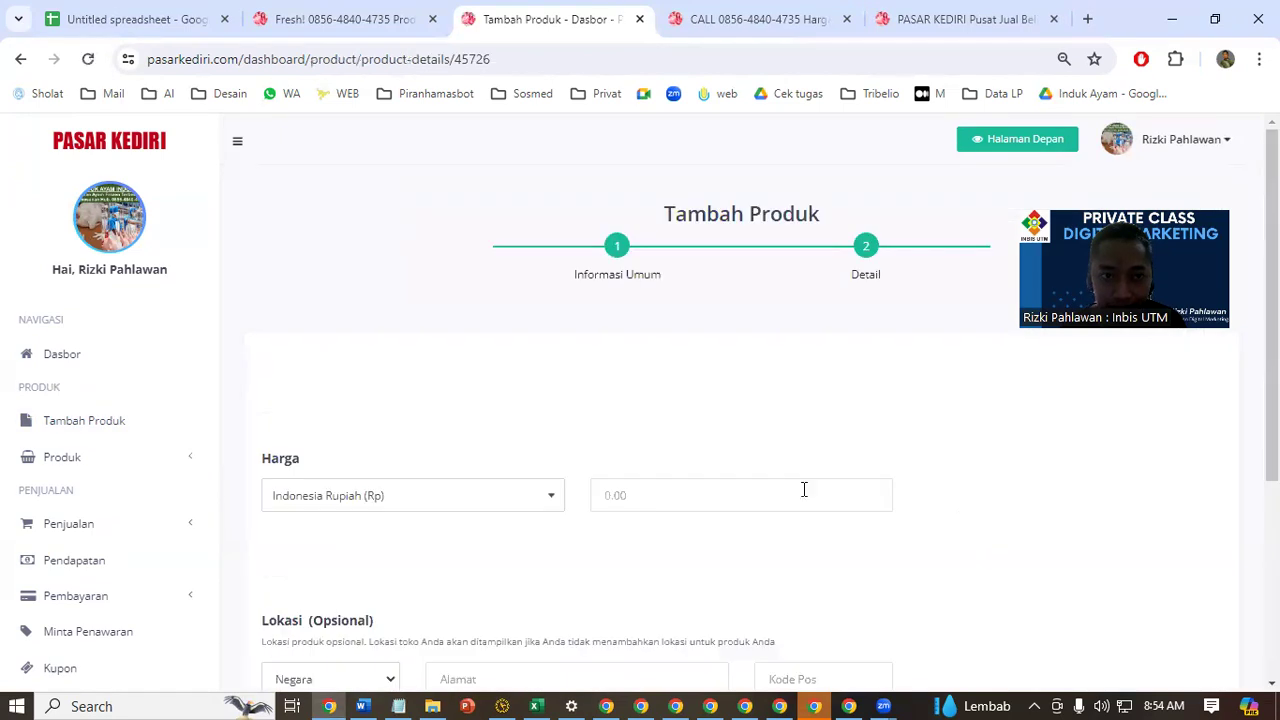
# Set the Harga to 30000 in Indonesia Rupiah, accept the Syarat & Ketentuan and submit the product
pyautogui.scroll(-3, 846, 390)
pyautogui.click(723, 204)
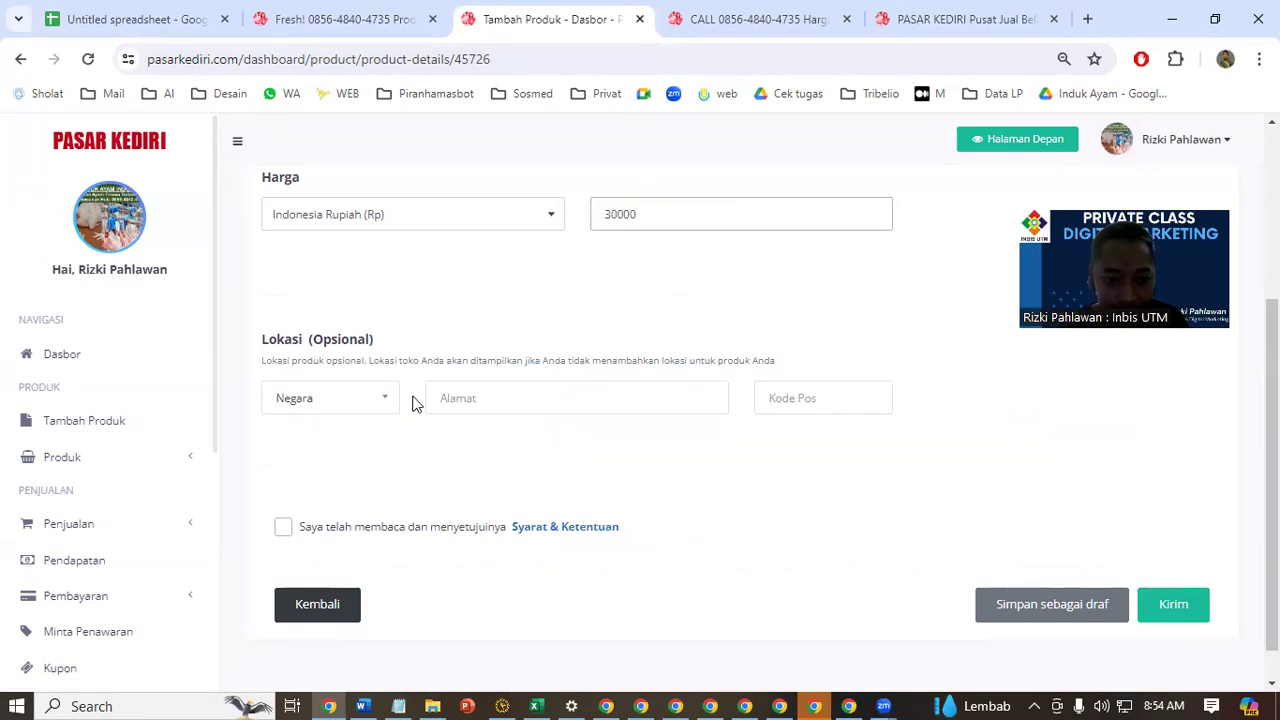
pyautogui.click(285, 530)
pyautogui.click(1173, 606)
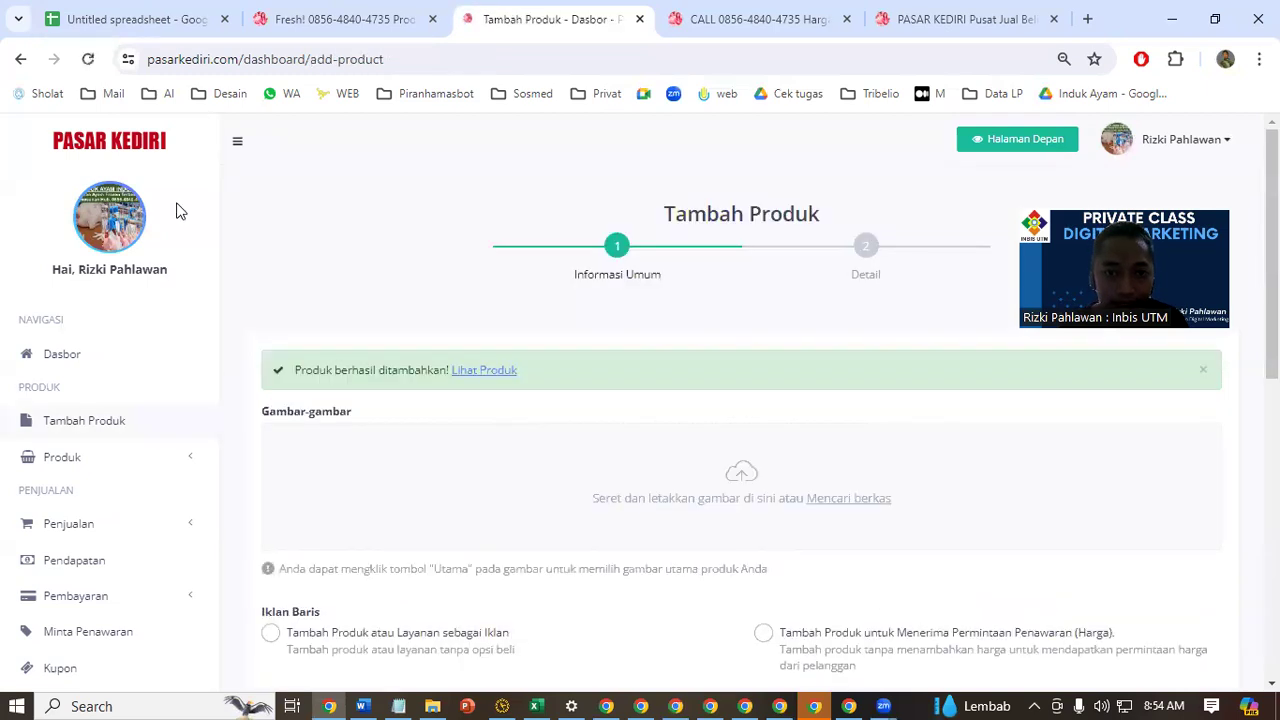
# Open the newly published product page and copy its full web address
pyautogui.click(479, 371)
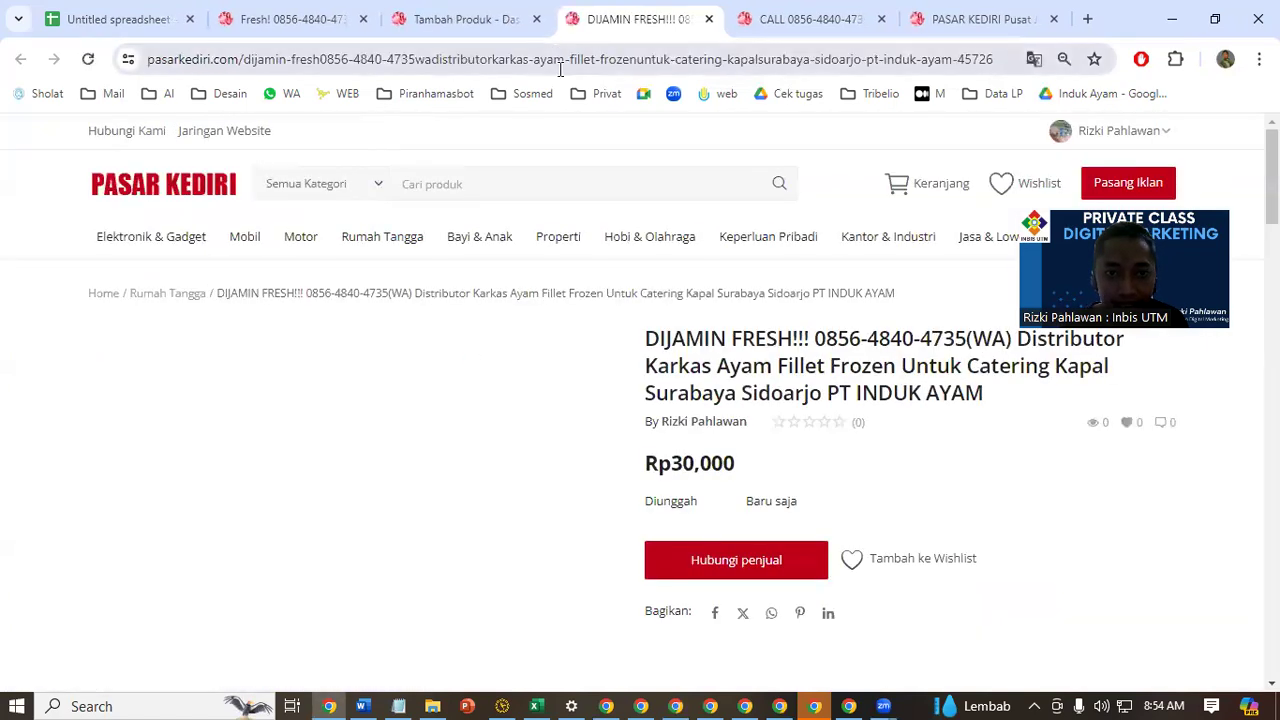
pyautogui.click(561, 60)
pyautogui.rightClick(575, 67)
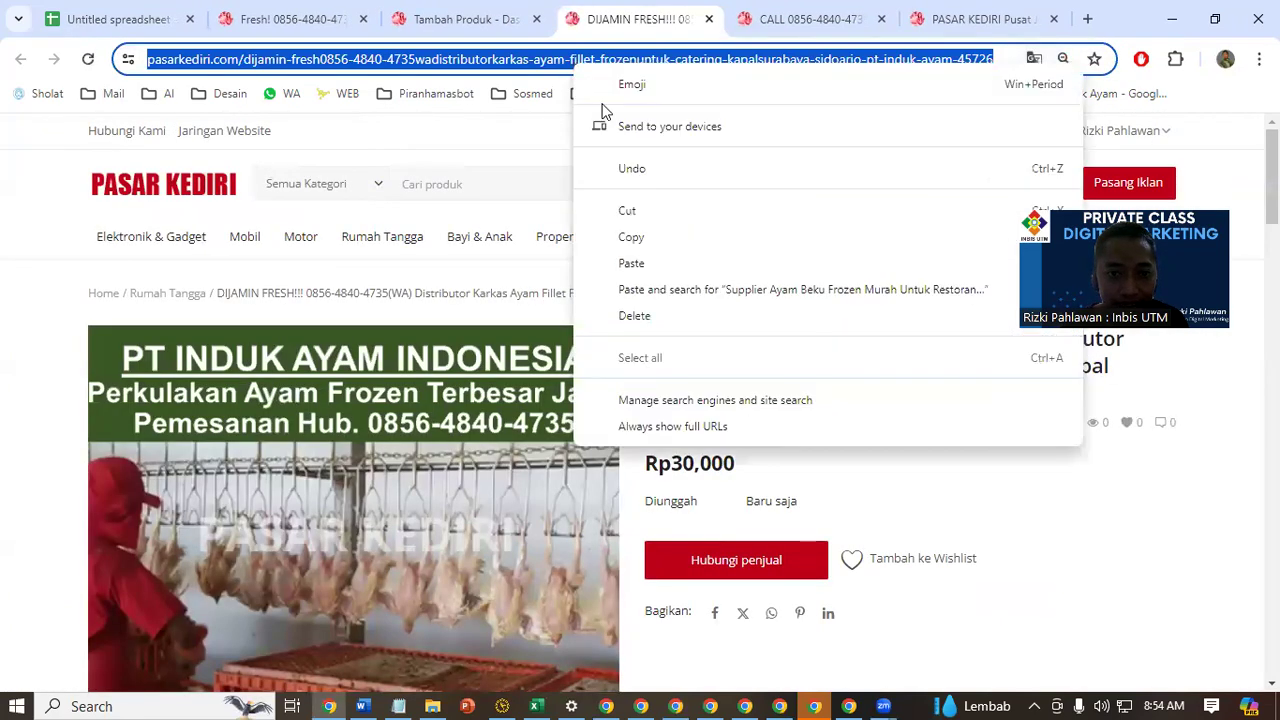
pyautogui.click(680, 250)
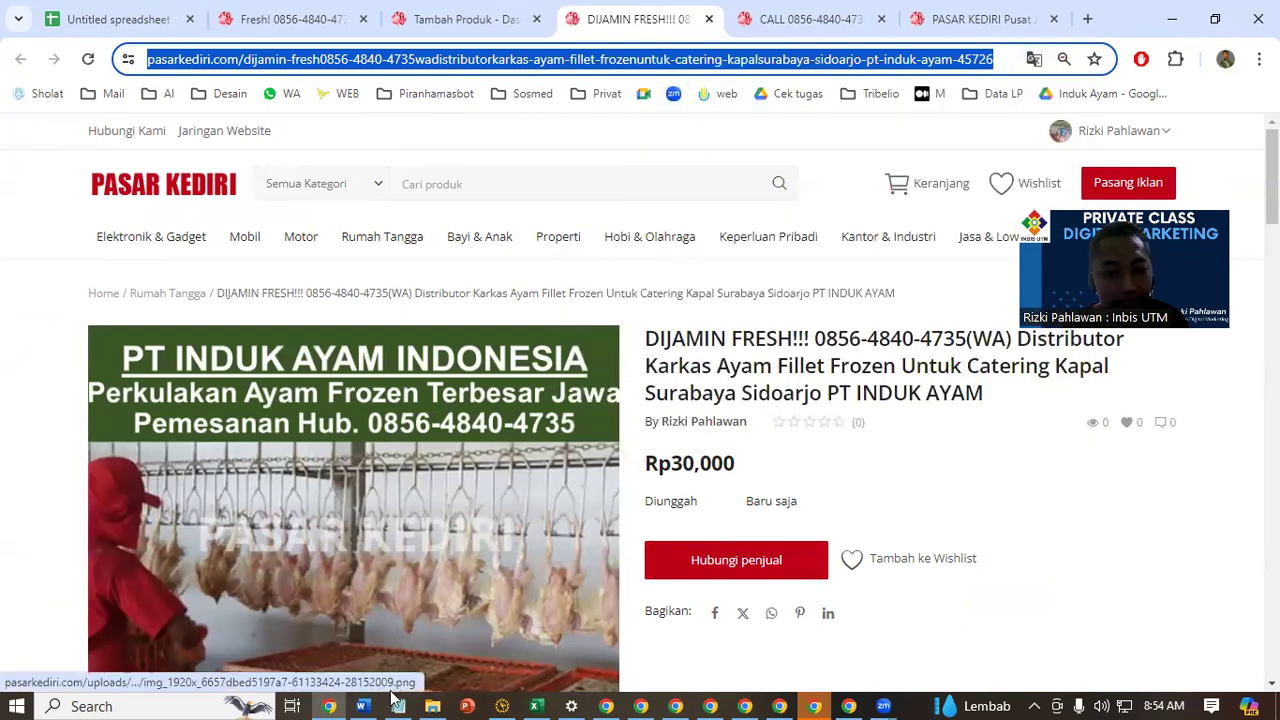
# Switch to the Notepad notes, paste the product link below "4. Publish" with blank lines around it, save, and return to the browser
pyautogui.click(396, 704)
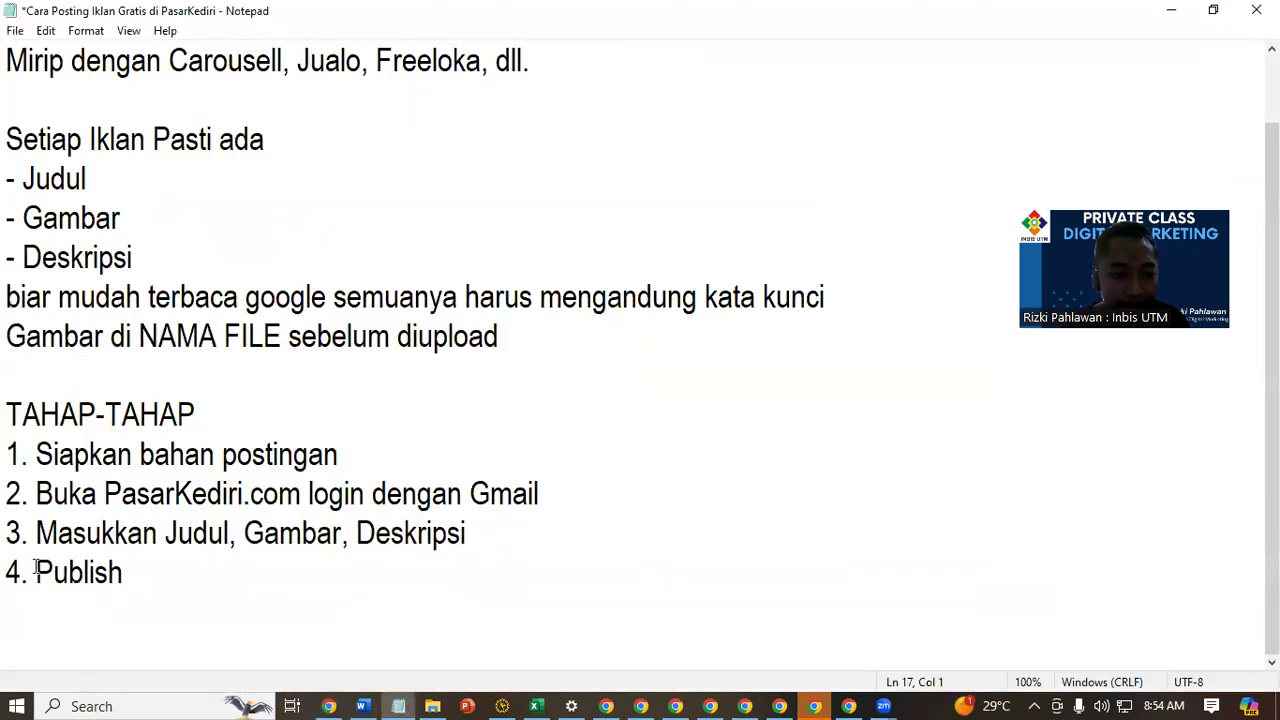
pyautogui.press('Return')
pyautogui.press('Return')
pyautogui.hotkey('ctrl', 'v')
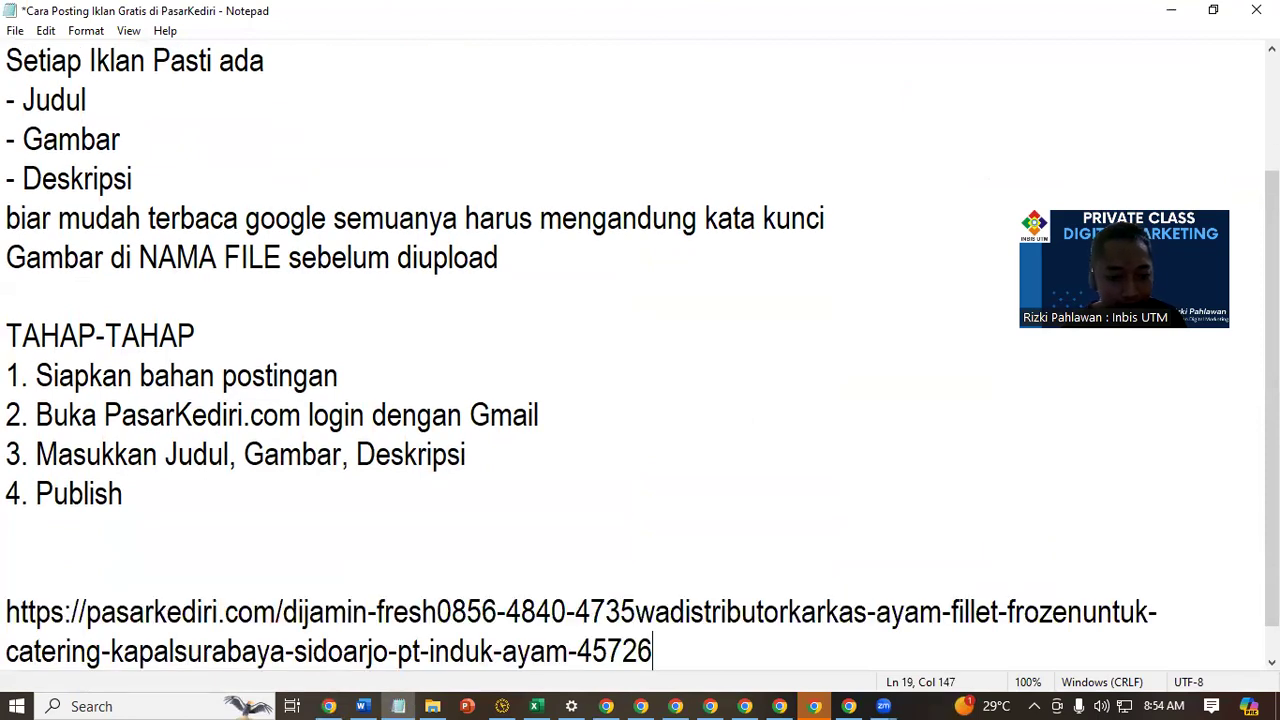
pyautogui.press('Return')
pyautogui.press('Return')
pyautogui.press('Return')
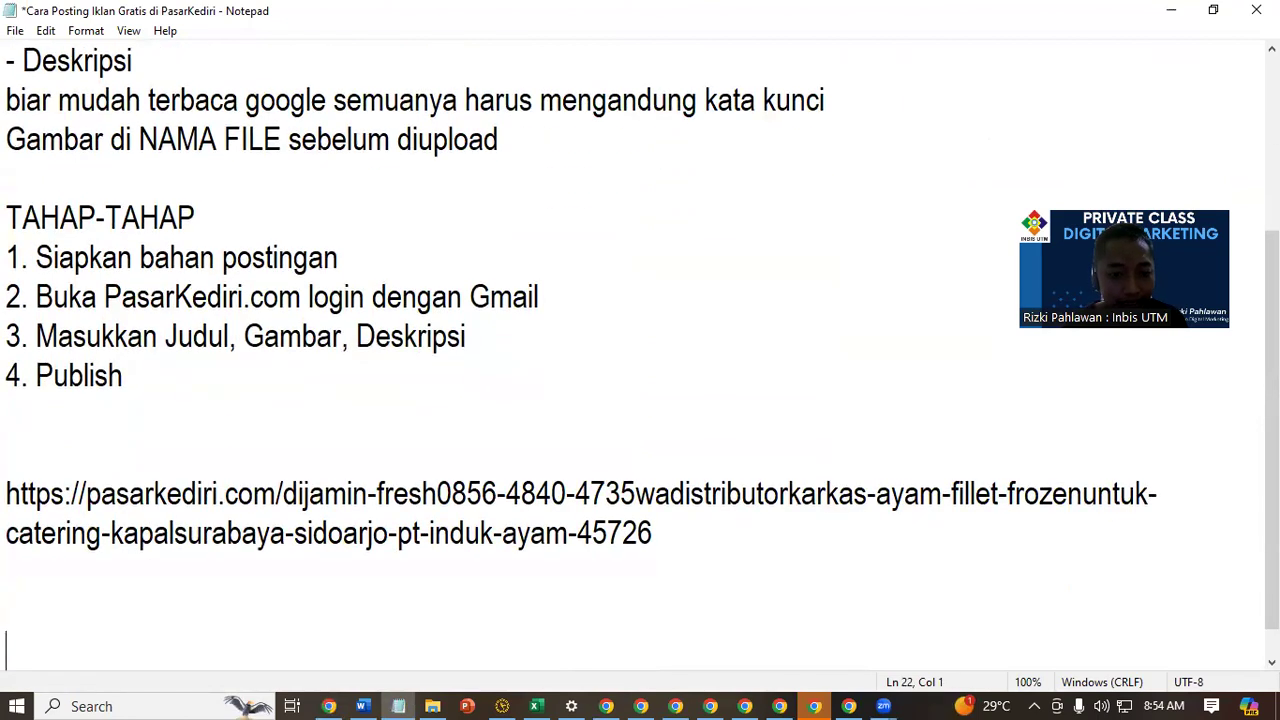
pyautogui.hotkey('ctrl', 's')
pyautogui.click(1165, 12)
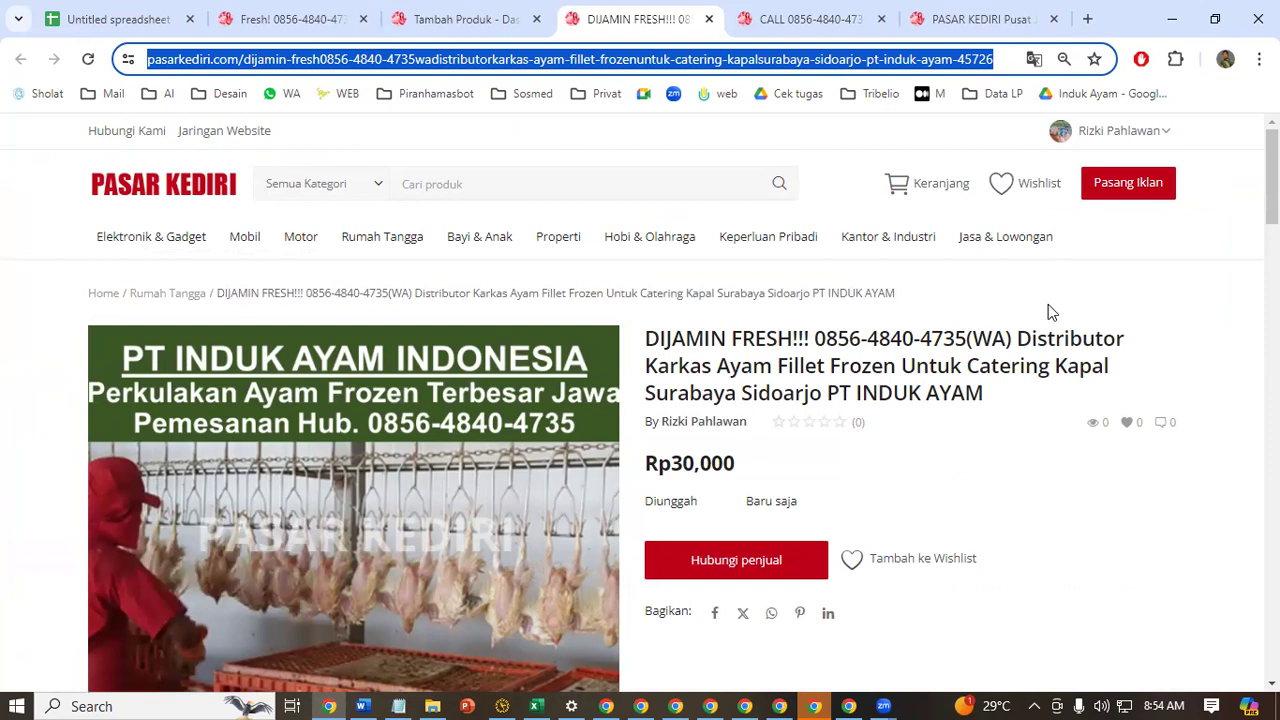
# Start a new ad and upload the watermarked picture whose name begins Beli Rumah Potong Jual Ayam Potong Frozen as its product image
pyautogui.click(1140, 185)
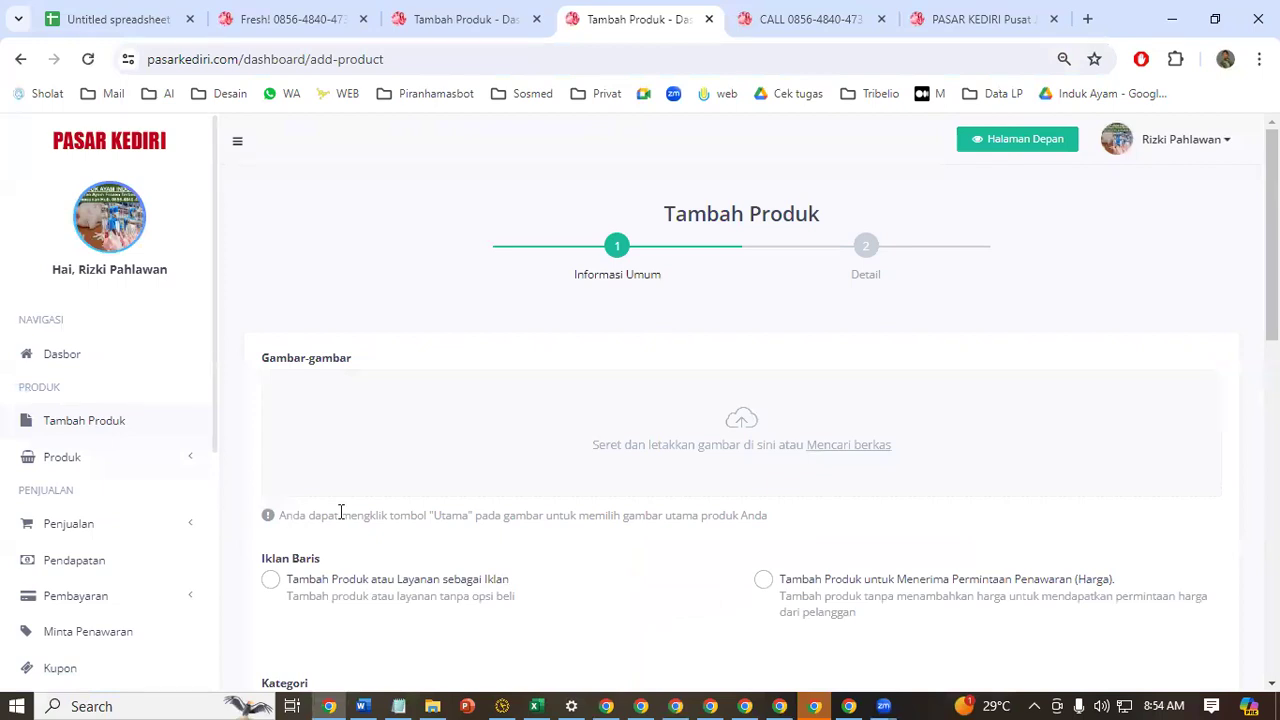
pyautogui.click(913, 424)
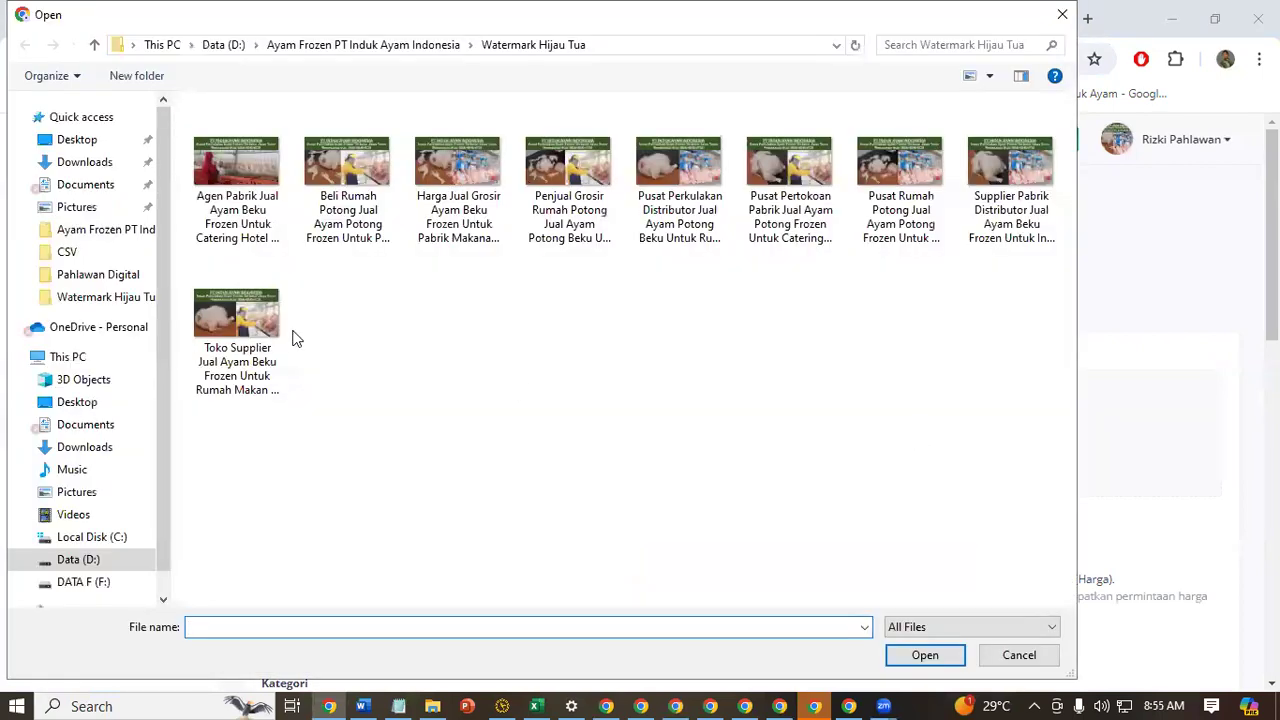
pyautogui.click(328, 163)
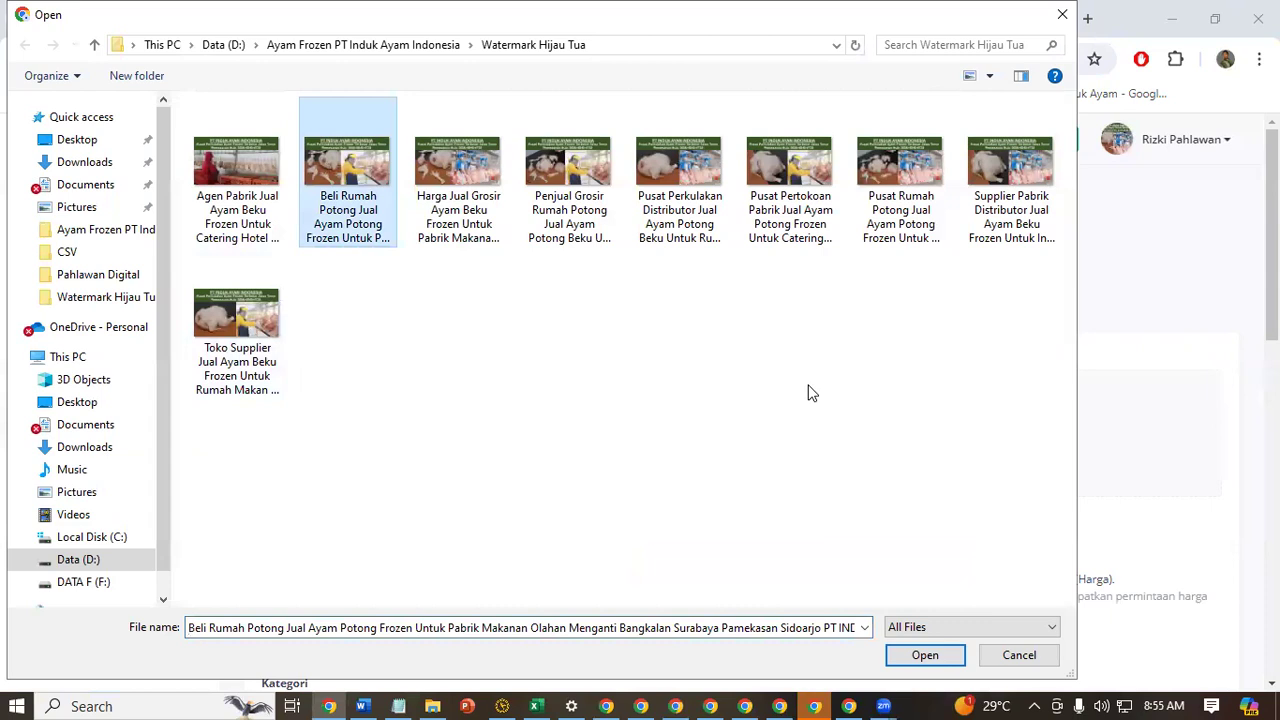
pyautogui.click(925, 655)
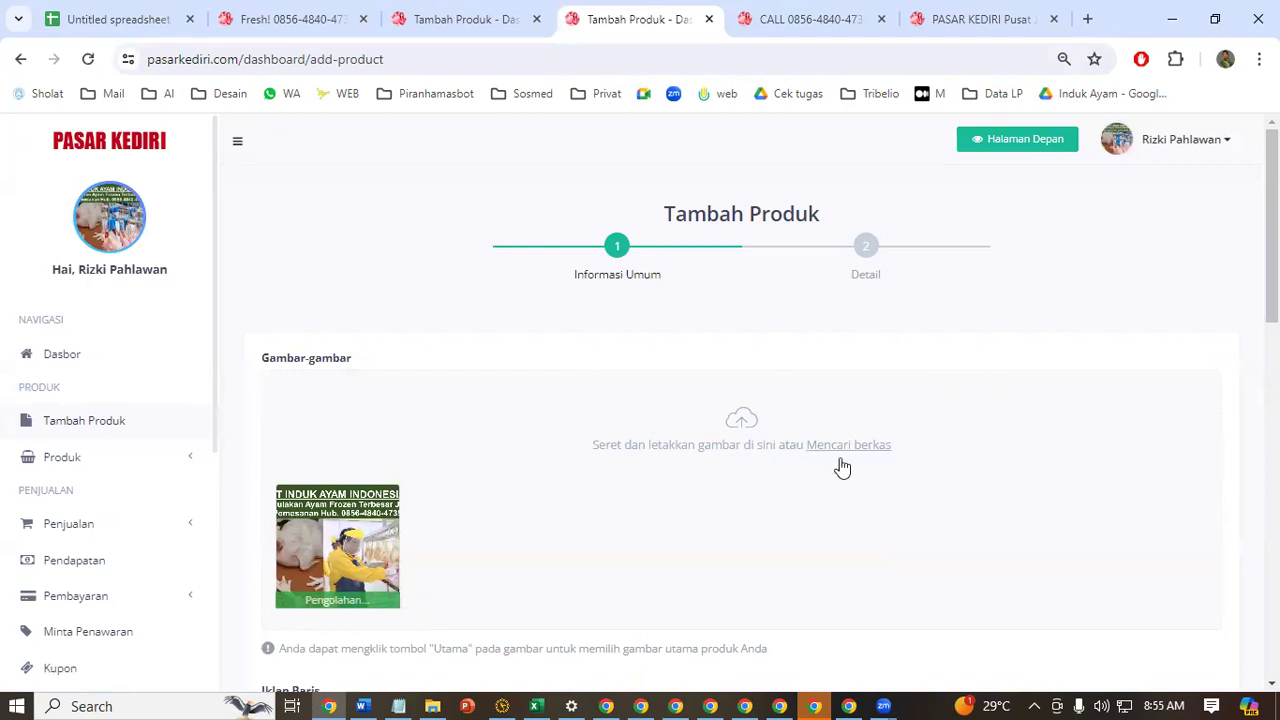
# Set the new product to be added as an Iklan (without a buy option) and choose Rumah Tangga as its Kategori
pyautogui.scroll(-3, 590, 460)
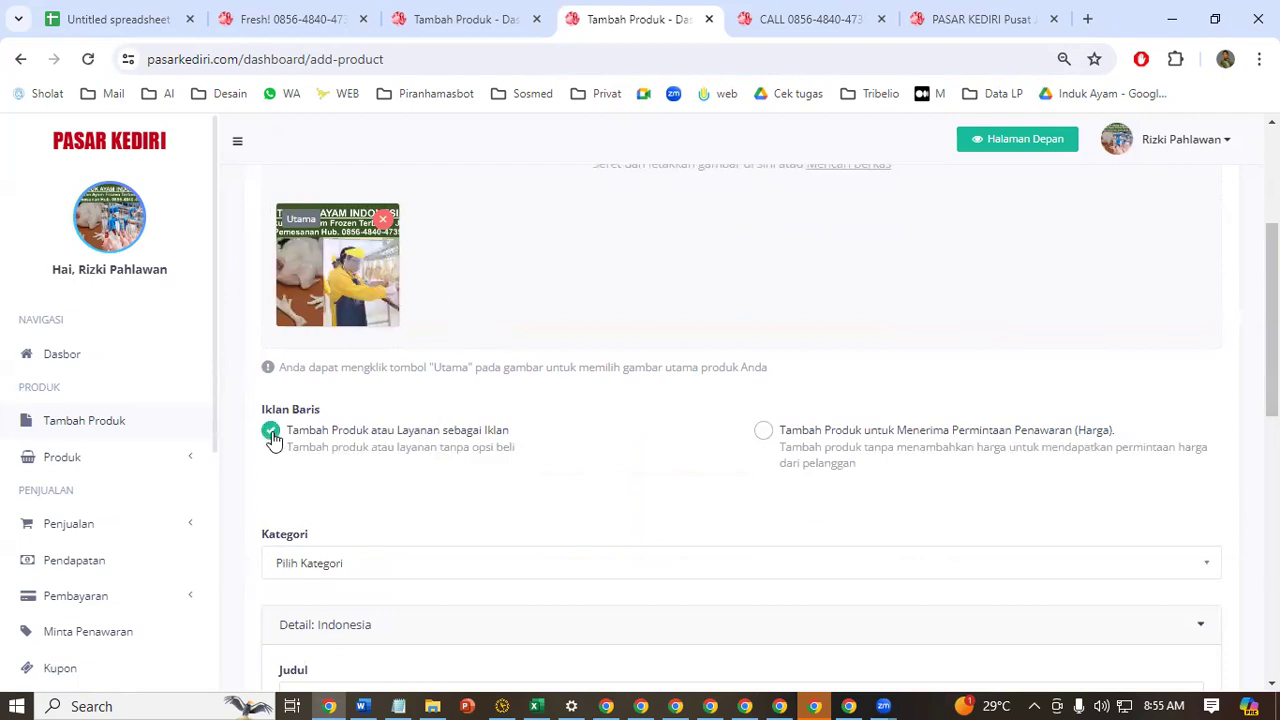
pyautogui.scroll(-3, 388, 261)
pyautogui.click(387, 289)
pyautogui.click(455, 443)
pyautogui.click(421, 412)
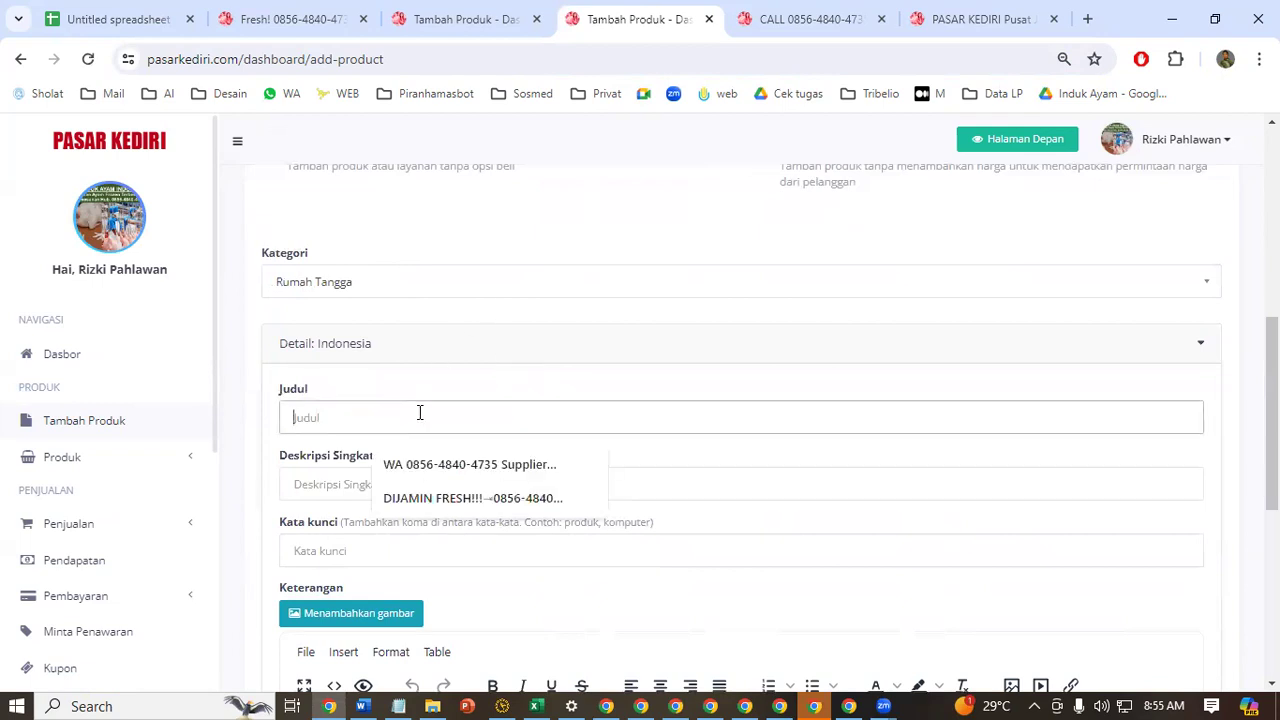
# Switch to the POSTING AYAM FROZEN workbook in Excel, highlight row 2 in yellow and copy row 3
pyautogui.click(534, 703)
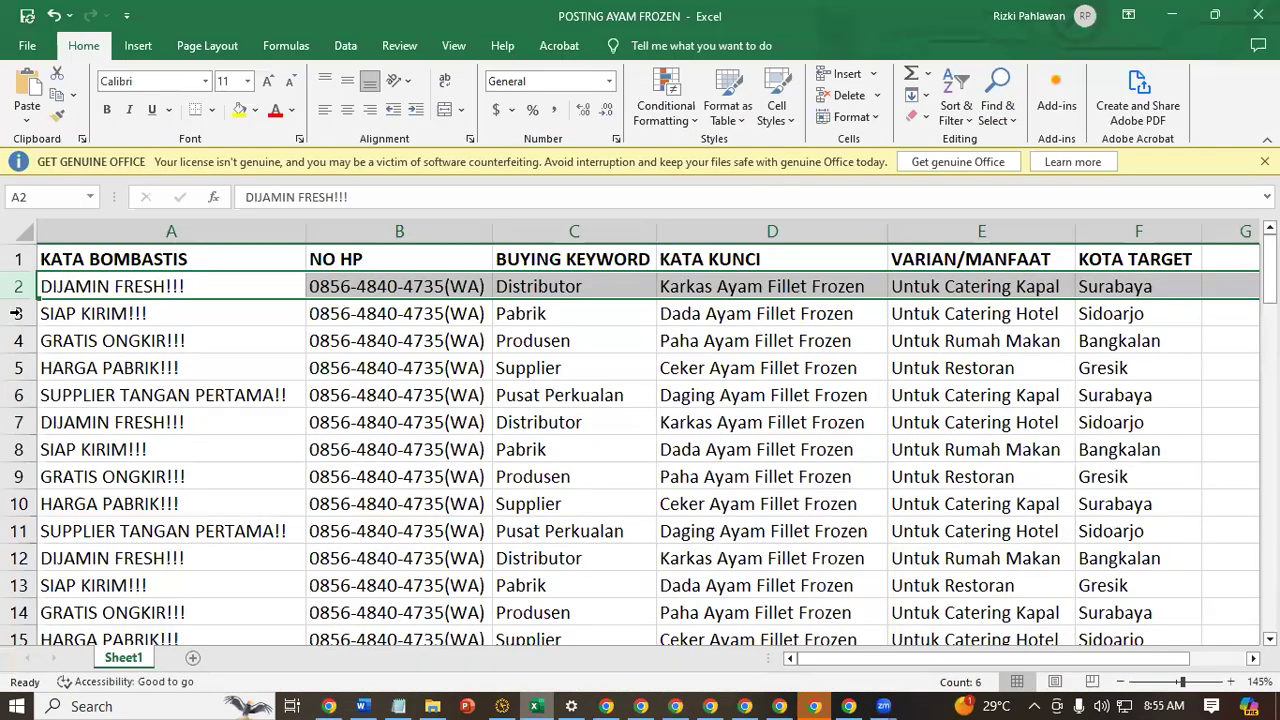
pyautogui.click(15, 313)
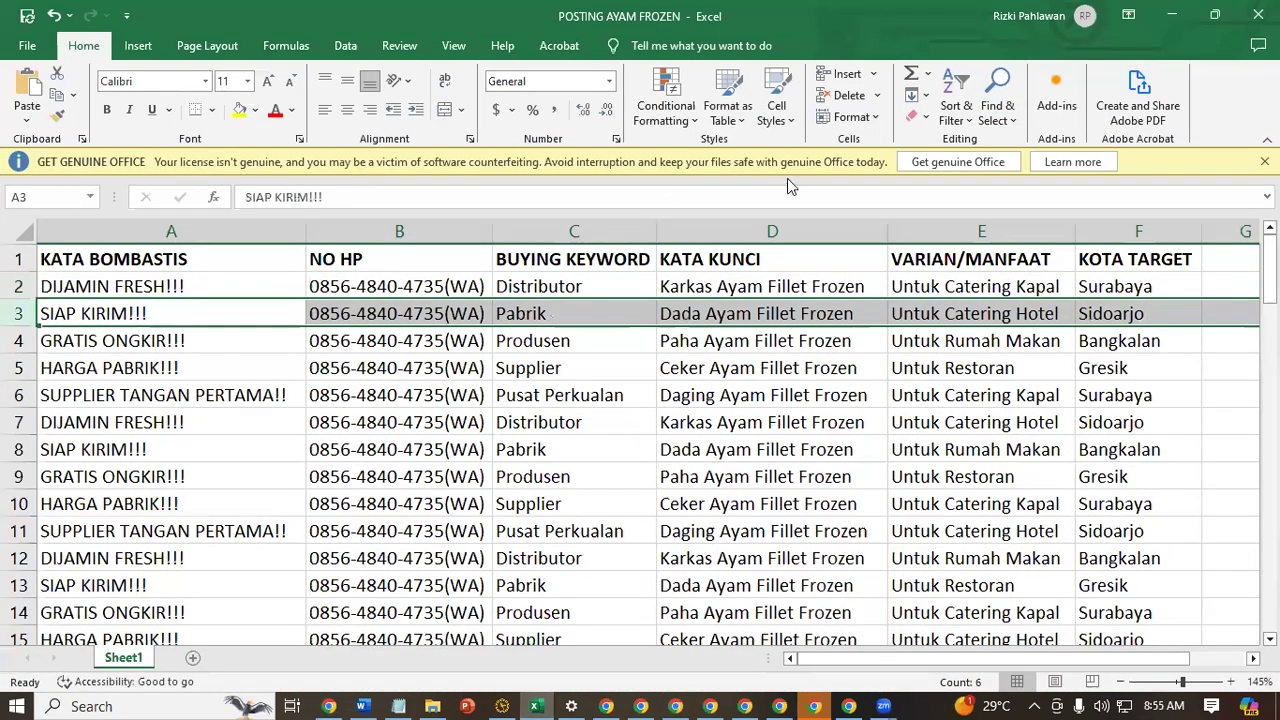
pyautogui.click(17, 286)
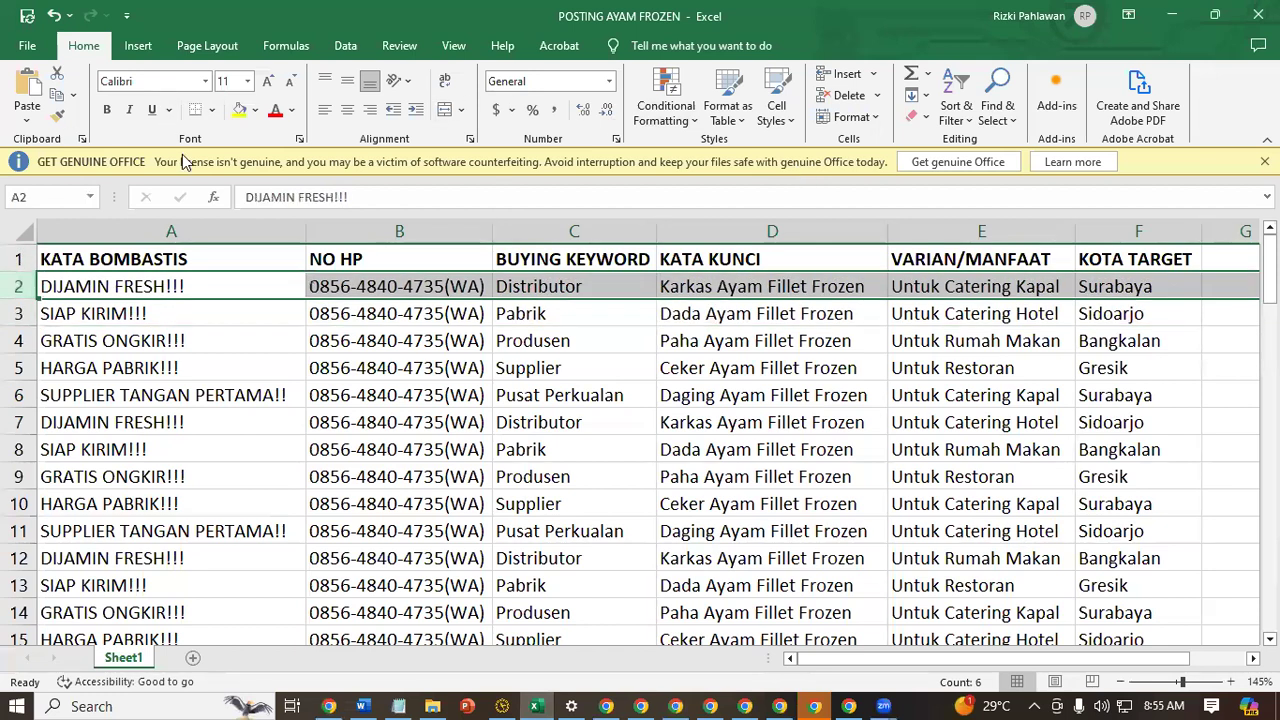
pyautogui.click(240, 110)
pyautogui.click(20, 313)
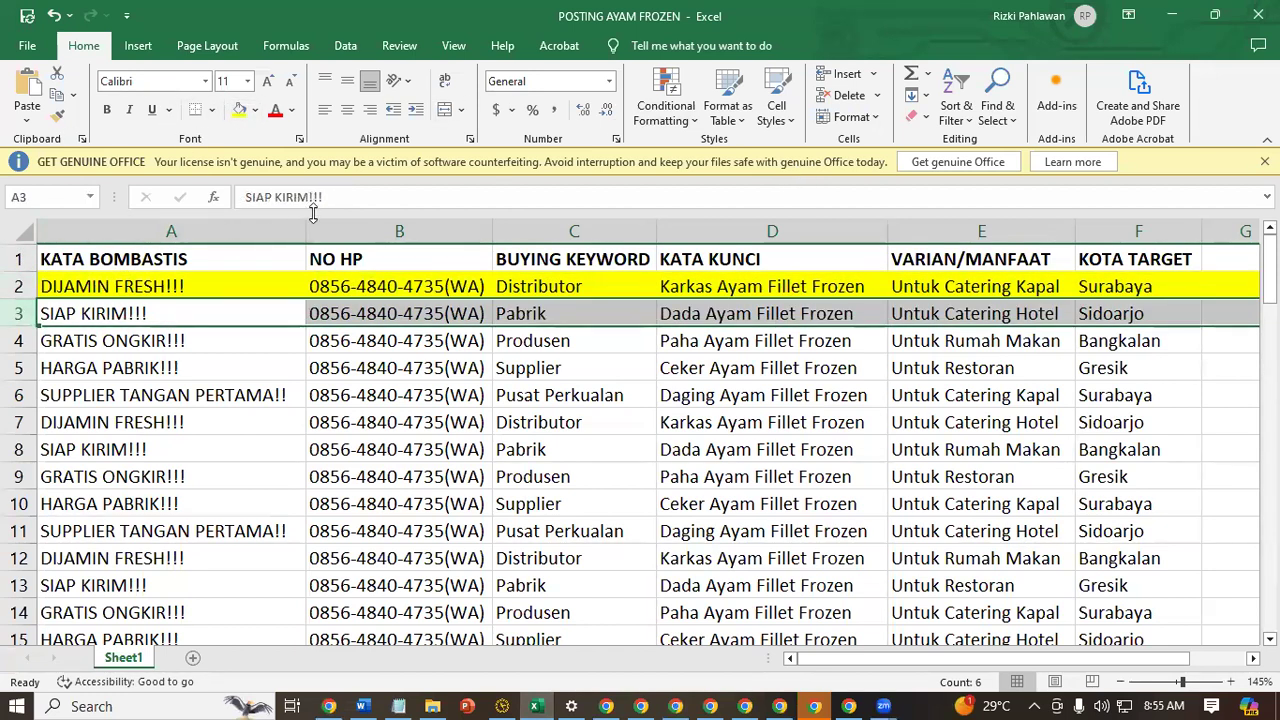
pyautogui.hotkey('ctrl', 'c')
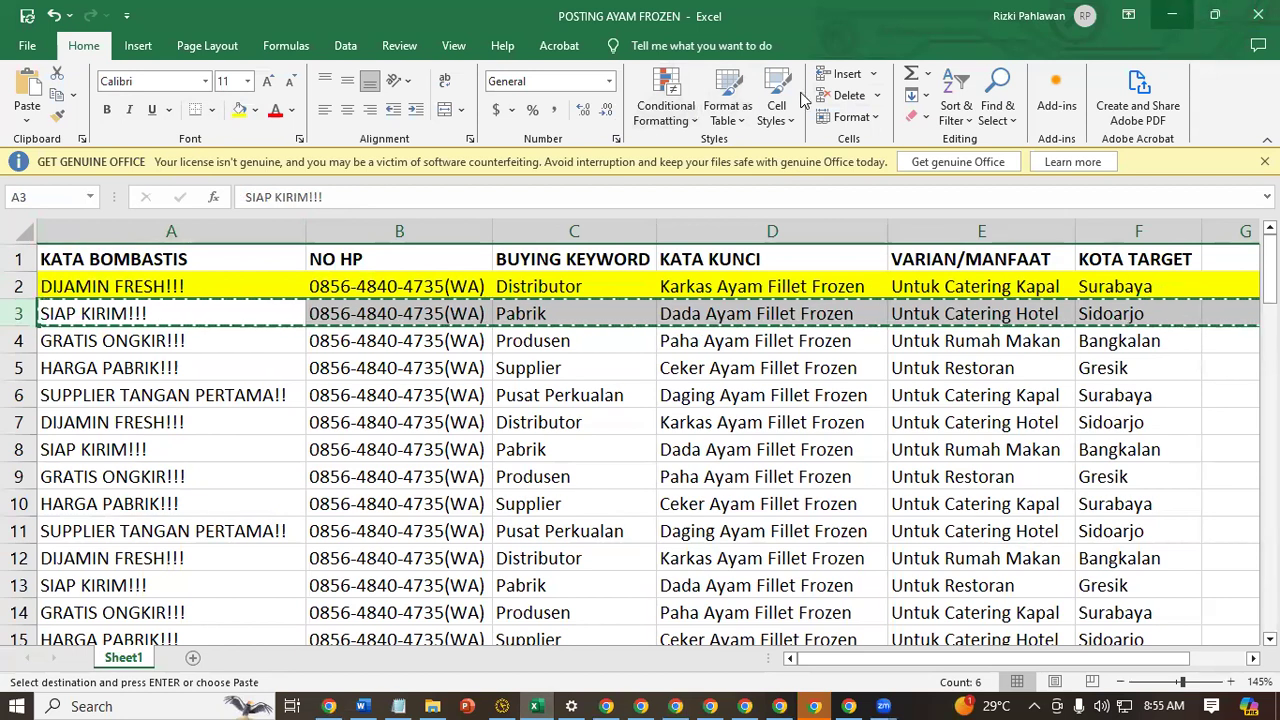
# Return to the browser, paste the copied row into the Judul field and make it end with "Sidoarjon Malang Pamekasan"
pyautogui.hotkey('alt', 'Tab')
pyautogui.click(446, 419)
pyautogui.hotkey('ctrl', 'v')
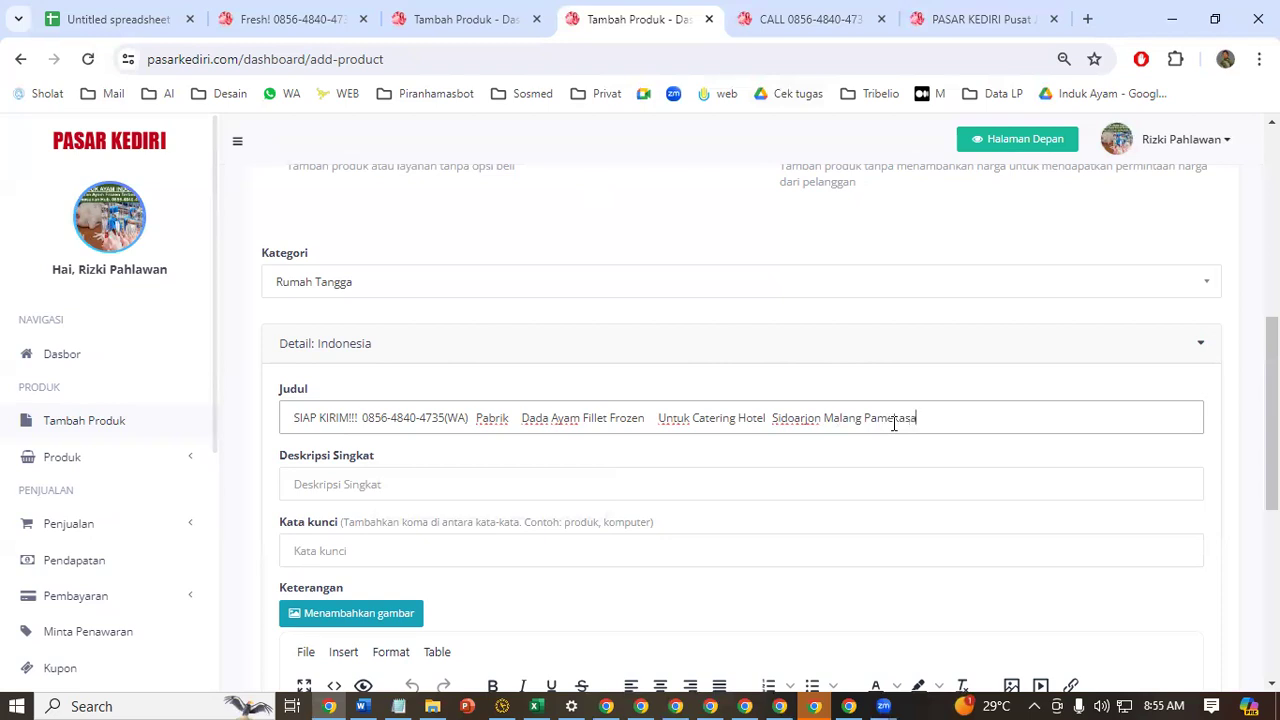
# Copy the complete Judul text into both the Deskripsi Singkat and Kata kunci fields
pyautogui.click(571, 494)
pyautogui.click(640, 420)
pyautogui.hotkey('ctrl', 'a')
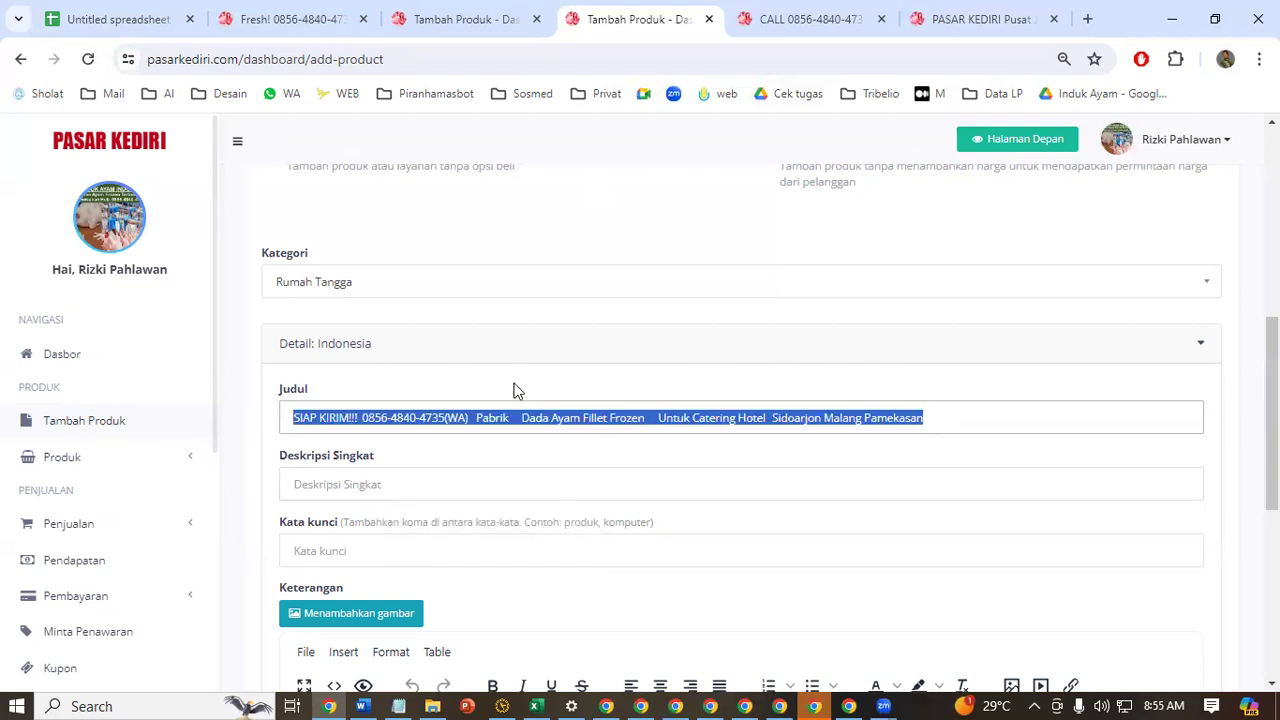
pyautogui.scroll(-2, 460, 330)
pyautogui.click(421, 230)
pyautogui.hotkey('ctrl', 'a')
pyautogui.rightClick(519, 230)
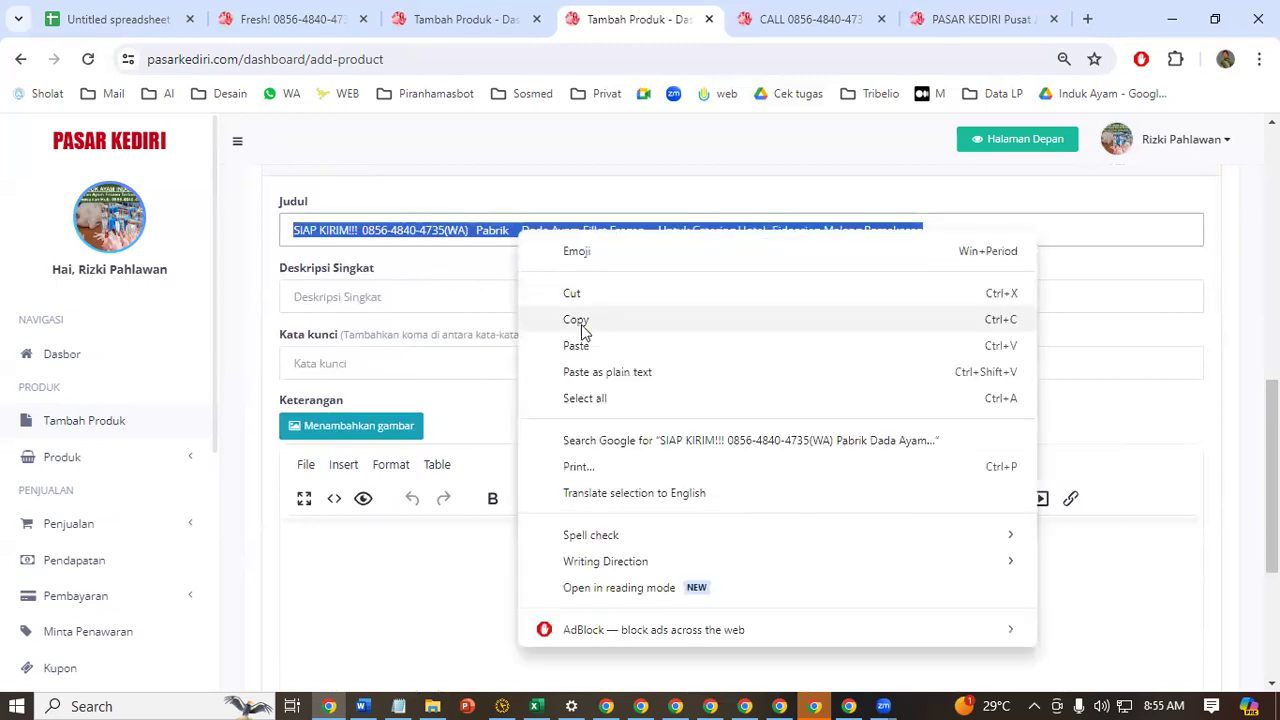
pyautogui.click(580, 322)
pyautogui.click(491, 297)
pyautogui.hotkey('ctrl', 'v')
pyautogui.click(391, 360)
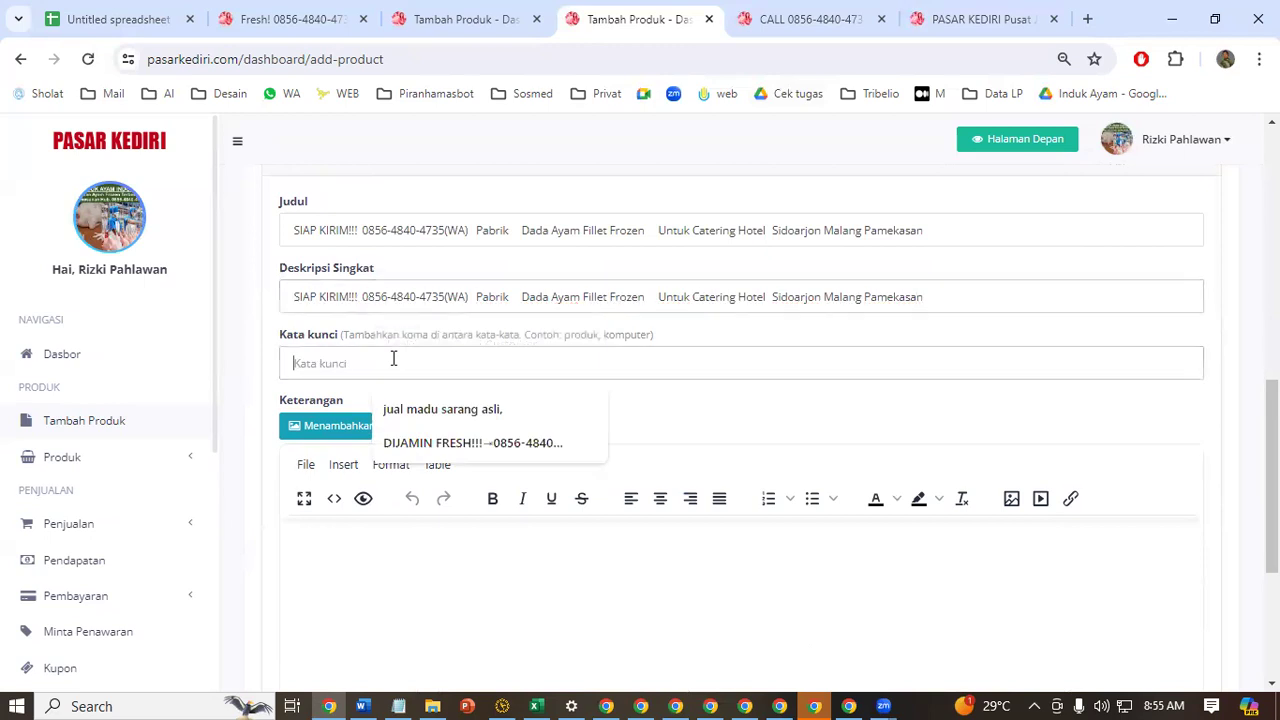
pyautogui.hotkey('ctrl', 'v')
pyautogui.moveTo(299, 232); pyautogui.dragTo(894, 234)
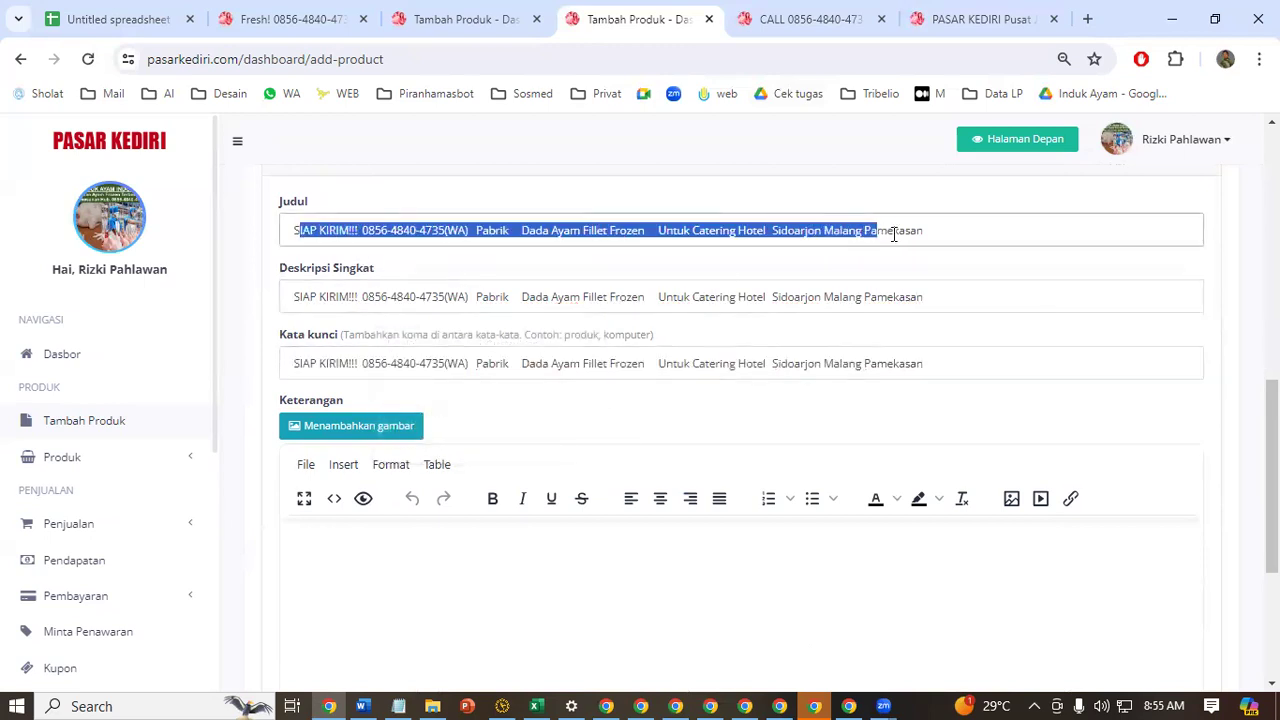
pyautogui.click(645, 297)
pyautogui.click(613, 364)
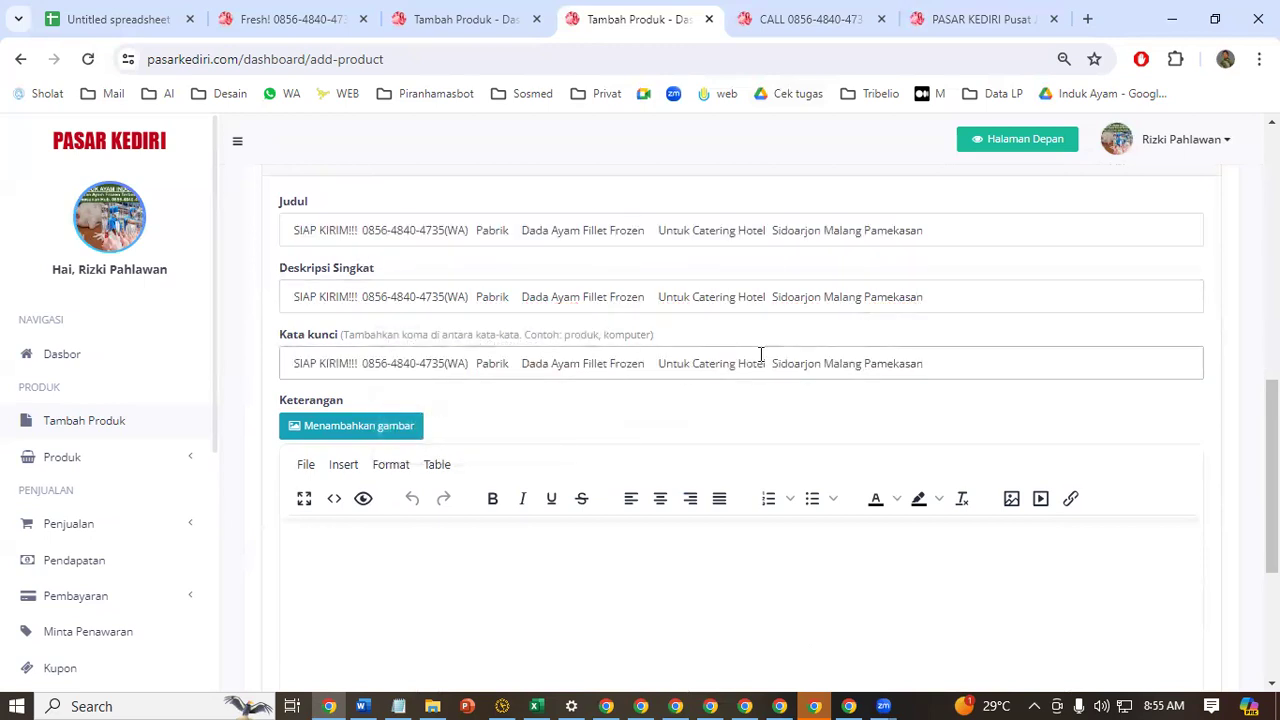
# Switch to the Copyriting PT INDUK AYAM document in Word and copy the article headed "Ayam Beku Segar dan Berkualitas Tinggi untuk Hidangan Lezat Restoran Anda"
pyautogui.scroll(-3, 760, 355)
pyautogui.scroll(3, 737, 366)
pyautogui.moveTo(520, 232); pyautogui.dragTo(498, 240)
pyautogui.scroll(-3, 437, 420)
pyautogui.click(403, 283)
pyautogui.click(368, 704)
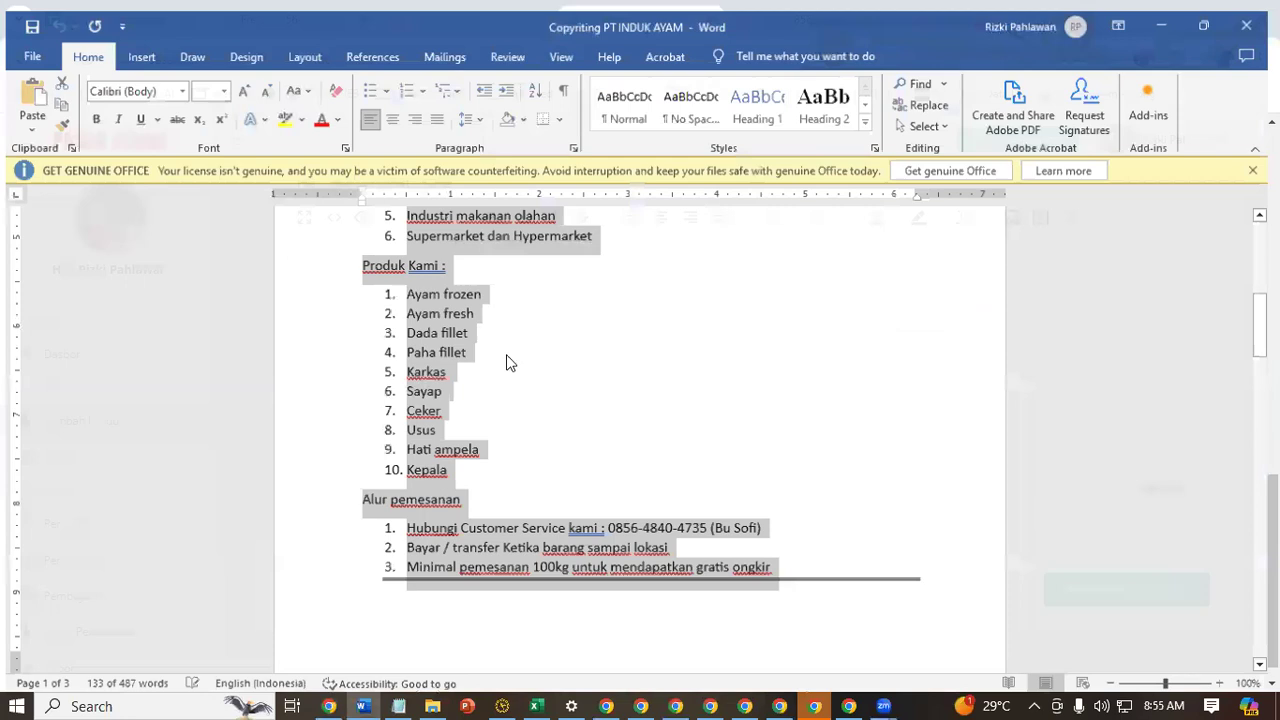
pyautogui.click(527, 351)
pyautogui.scroll(-10, 550, 350)
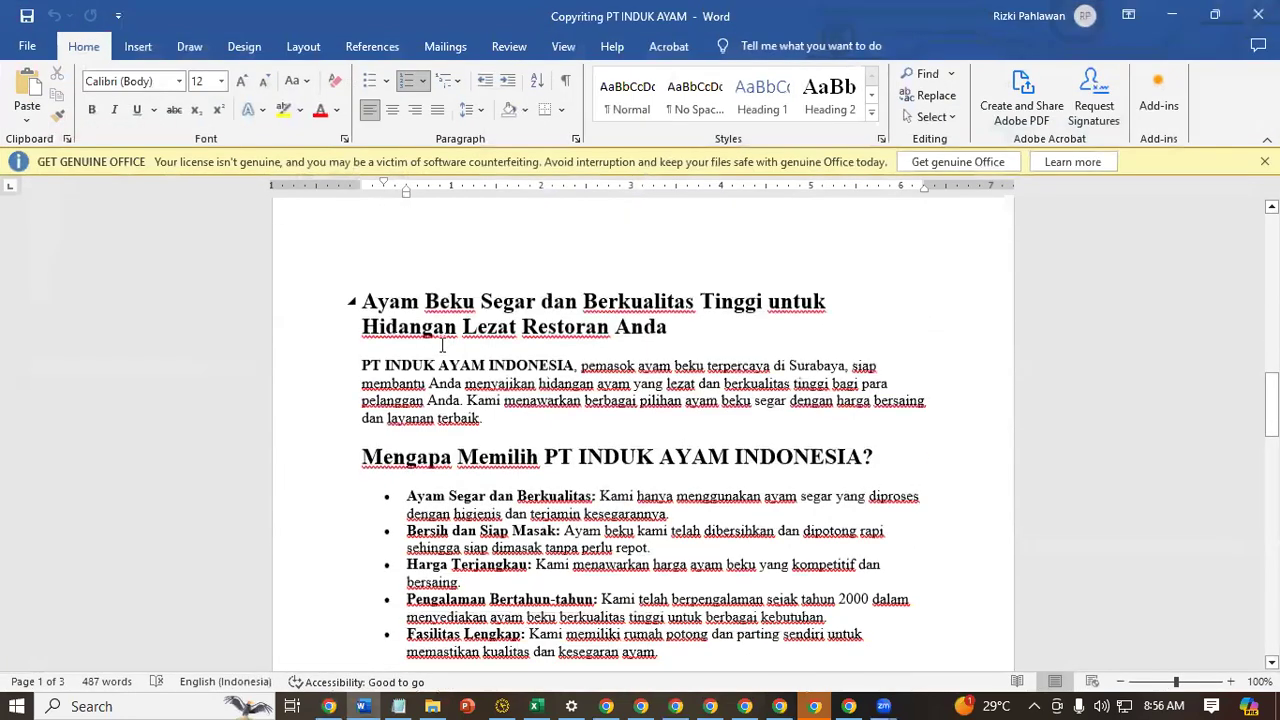
pyautogui.moveTo(364, 296); pyautogui.dragTo(1240, 702)
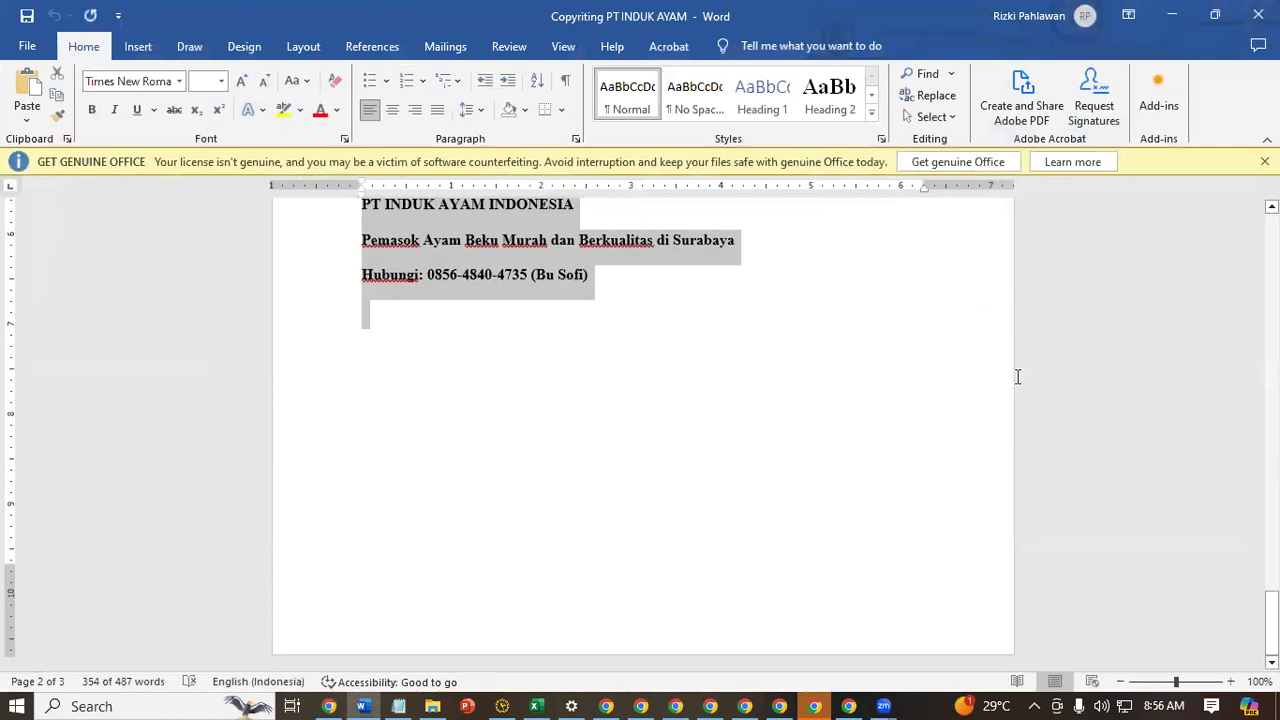
# Return to the browser, paste the copied article into the Keterangan editor, then save and continue to the product details
pyautogui.click(1172, 18)
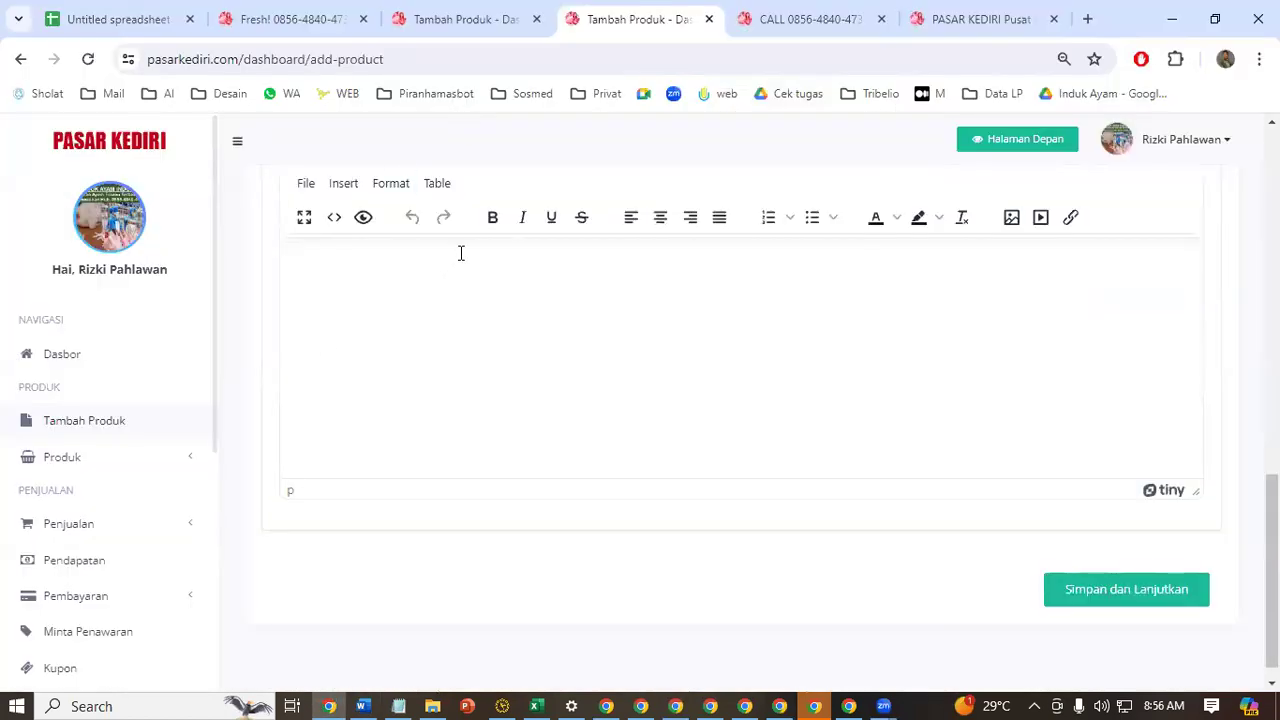
pyautogui.hotkey('ctrl', 'v')
pyautogui.scroll(15, 715, 367)
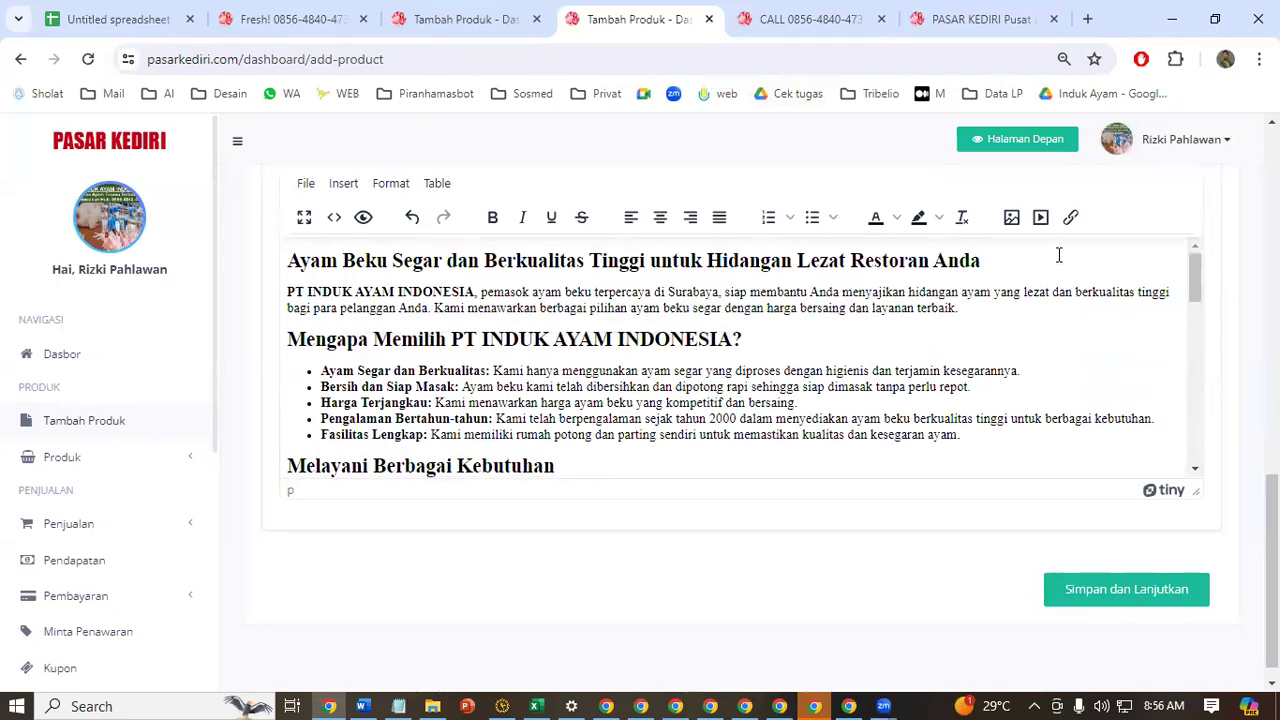
pyautogui.click(1185, 598)
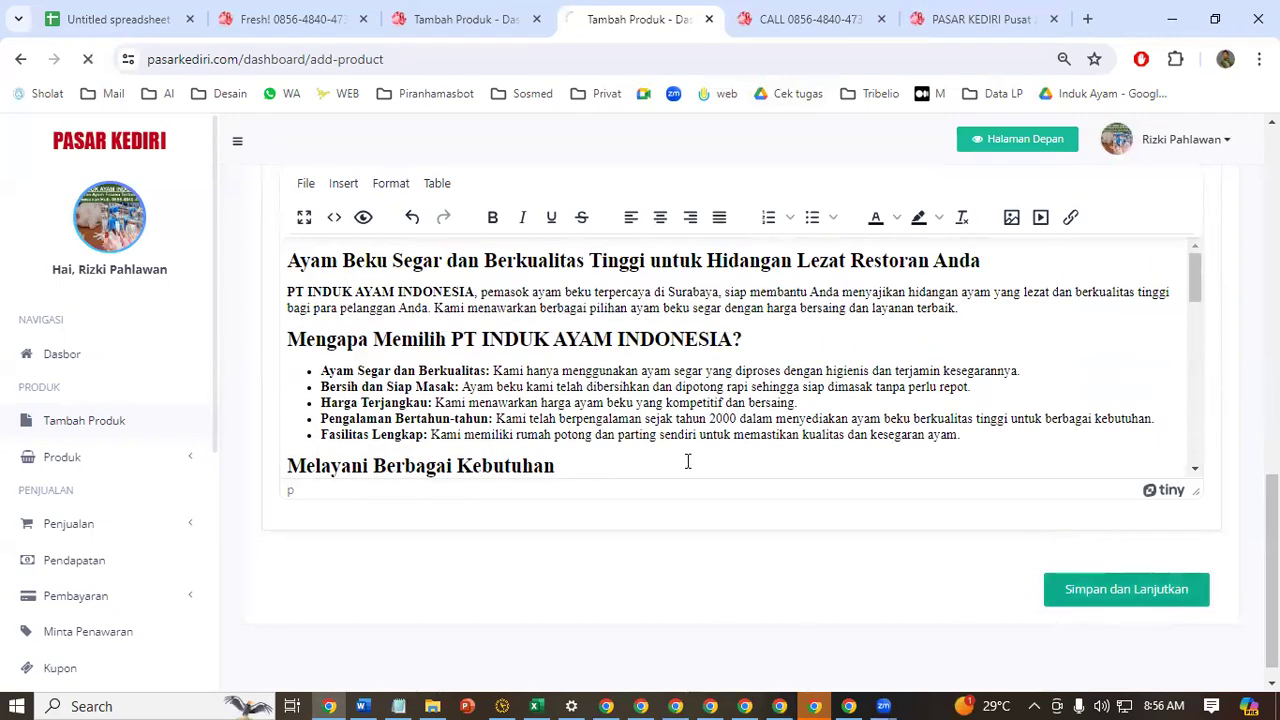
# Set the Harga to 40000 in Indonesia Rupiah, accept the Syarat & Ketentuan and submit the second product
pyautogui.scroll(-3, 682, 502)
pyautogui.click(650, 181)
pyautogui.write('40')
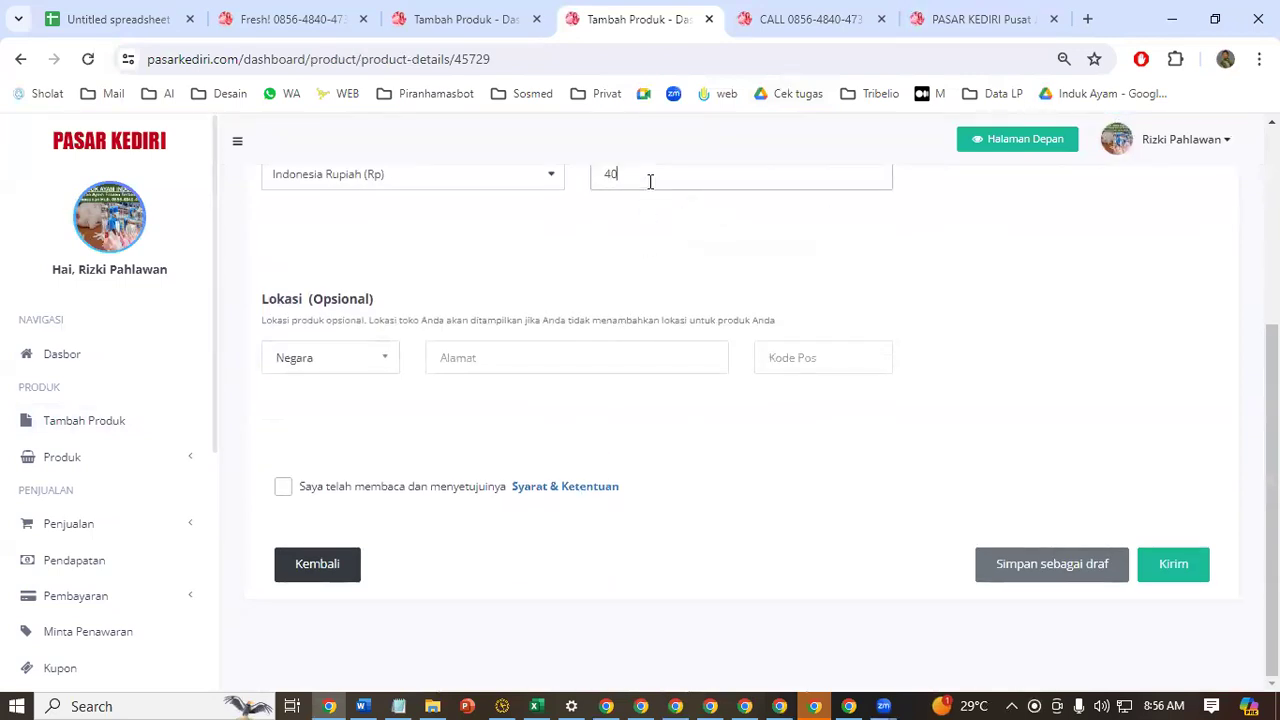
pyautogui.click(1172, 565)
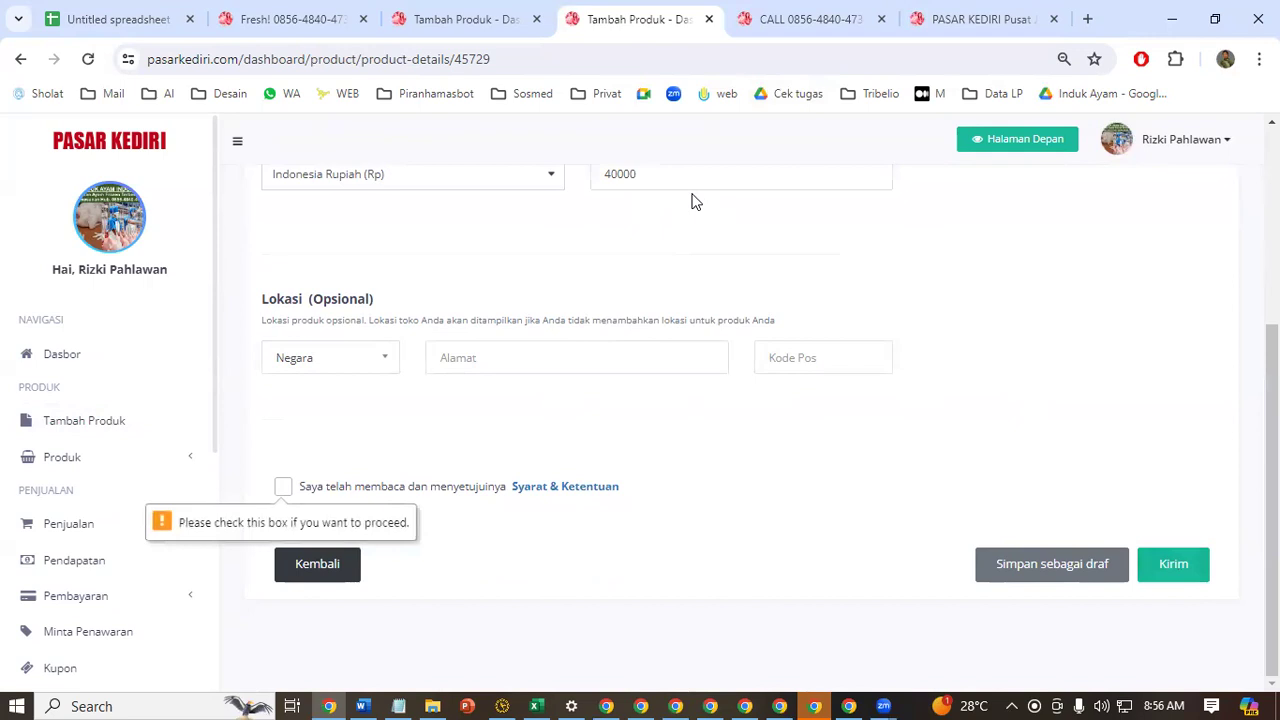
pyautogui.click(283, 487)
pyautogui.click(1078, 573)
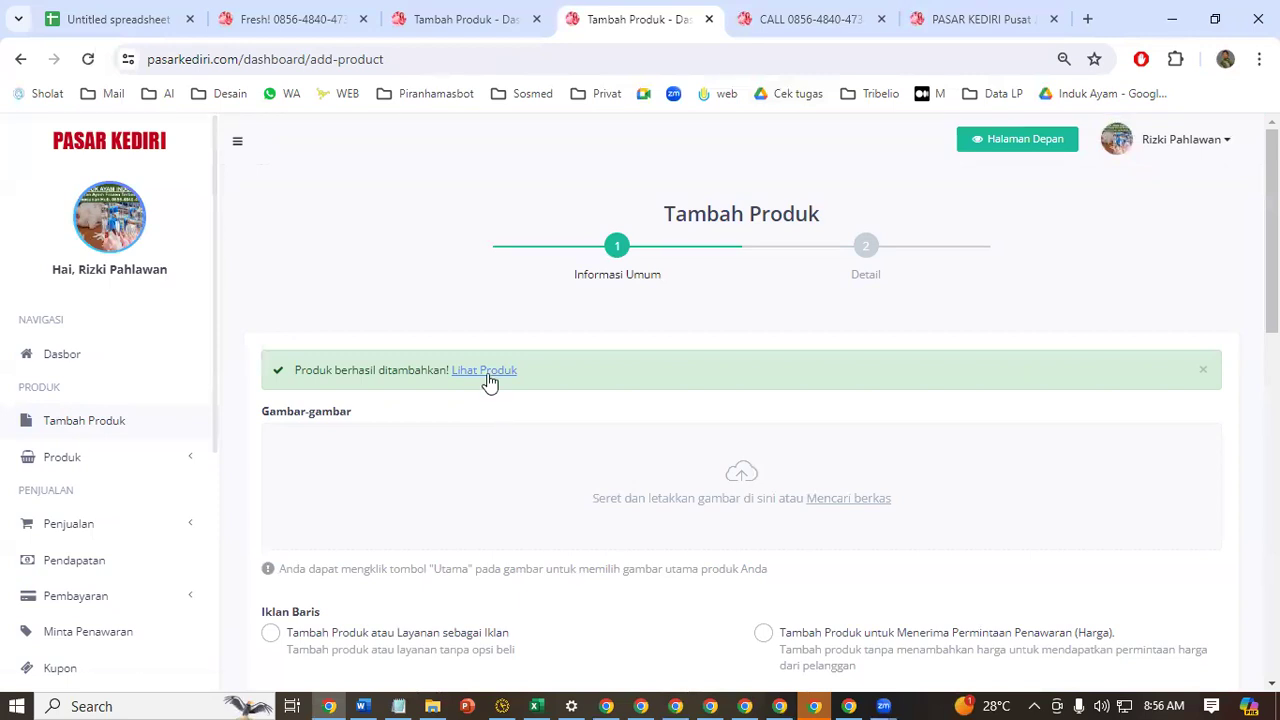
# Open the second published product's page, copy its full web address and look over the listing
pyautogui.click(486, 372)
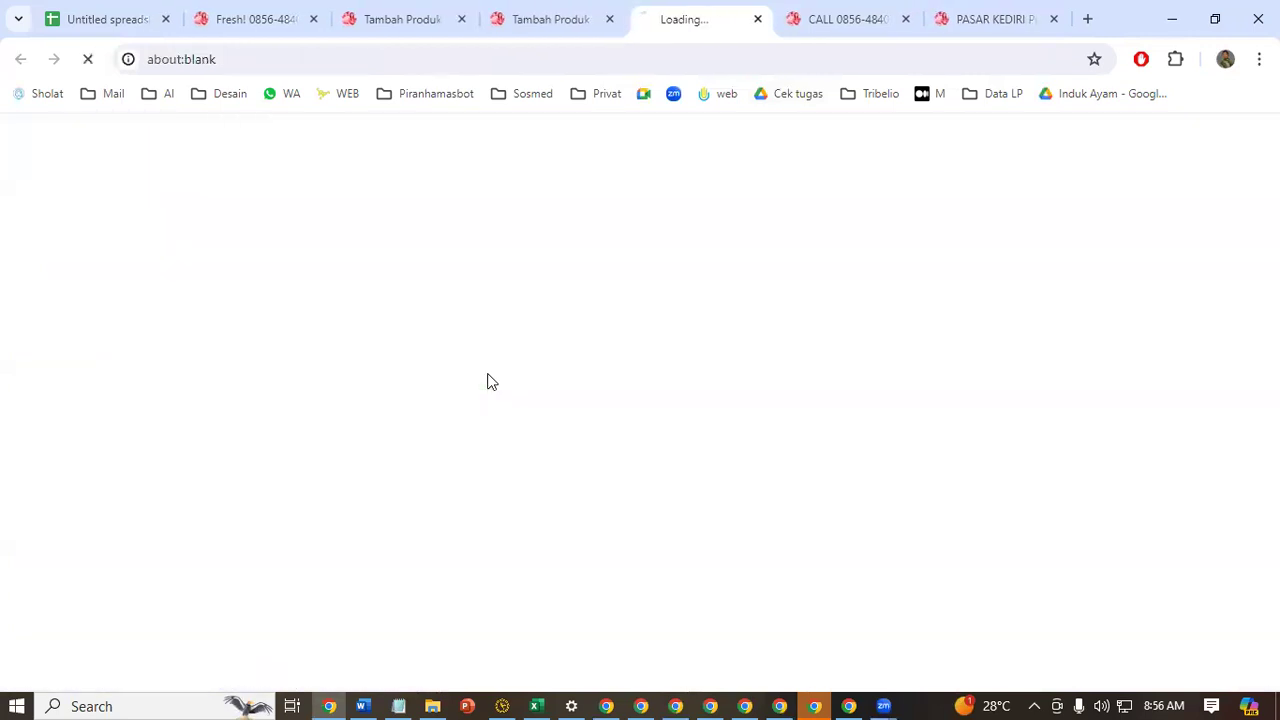
pyautogui.click(686, 59)
pyautogui.rightClick(688, 60)
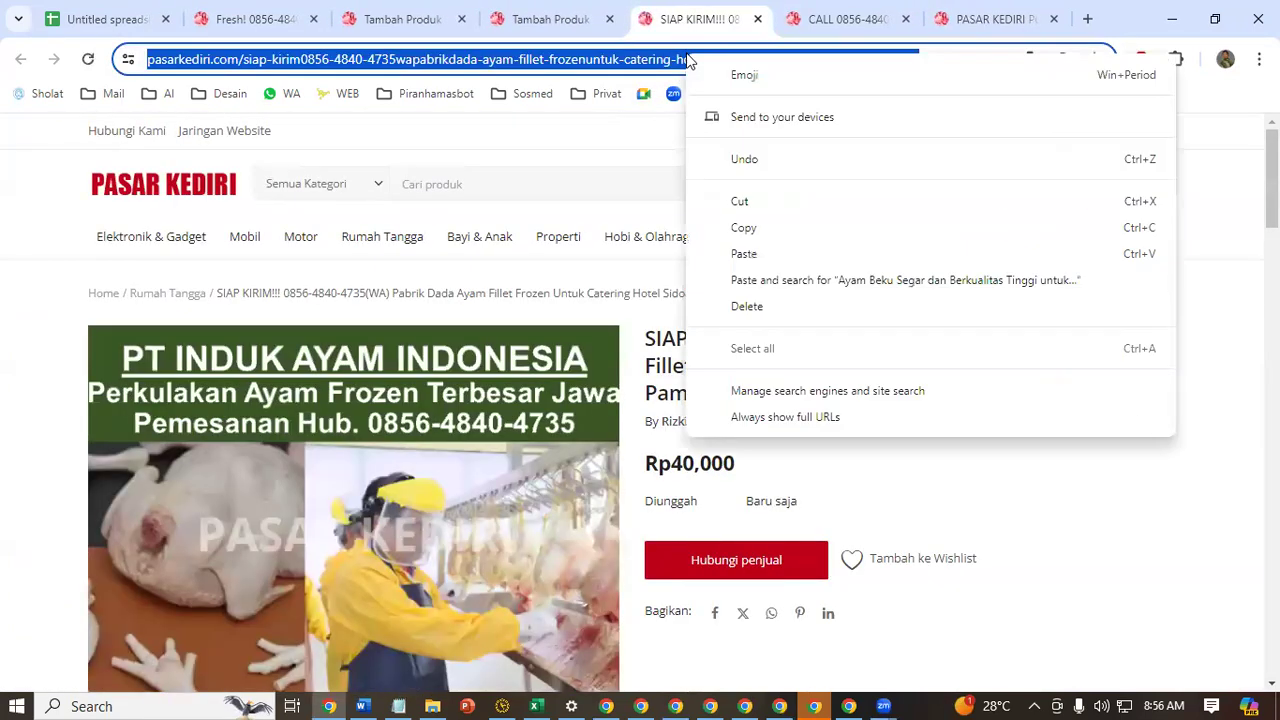
pyautogui.click(814, 232)
pyautogui.scroll(-1, 568, 568)
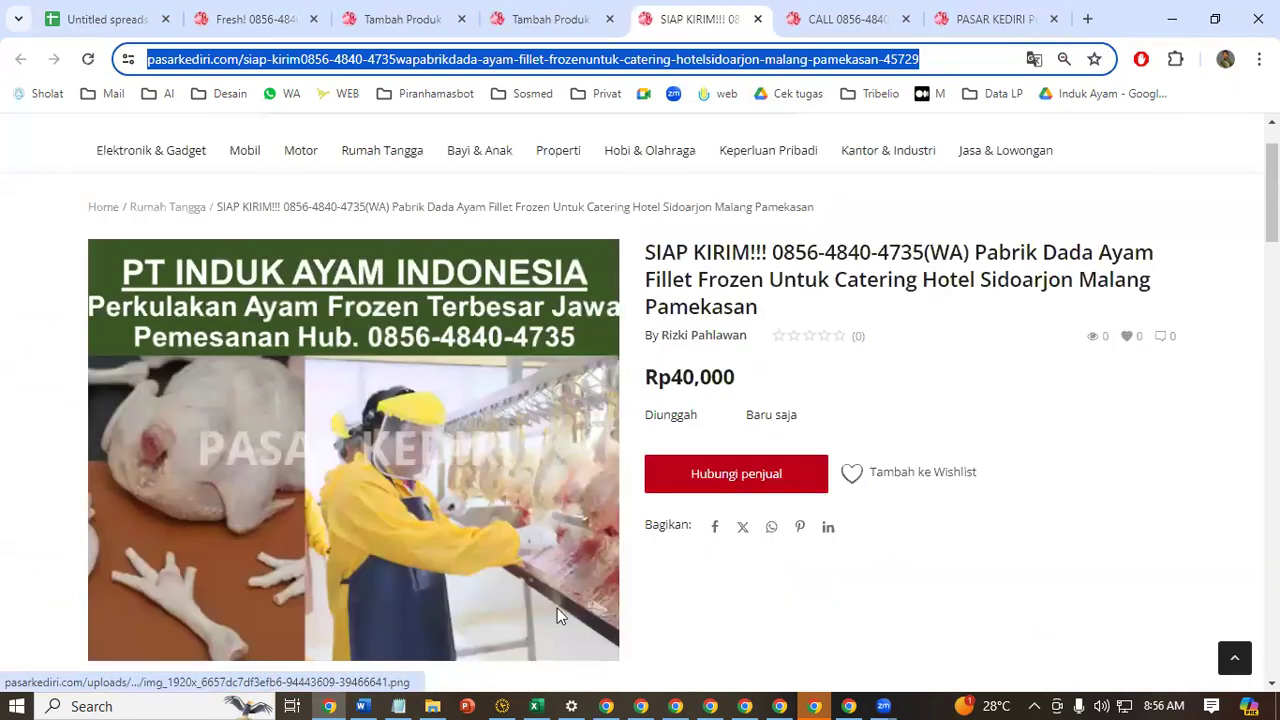
pyautogui.scroll(-2, 557, 615)
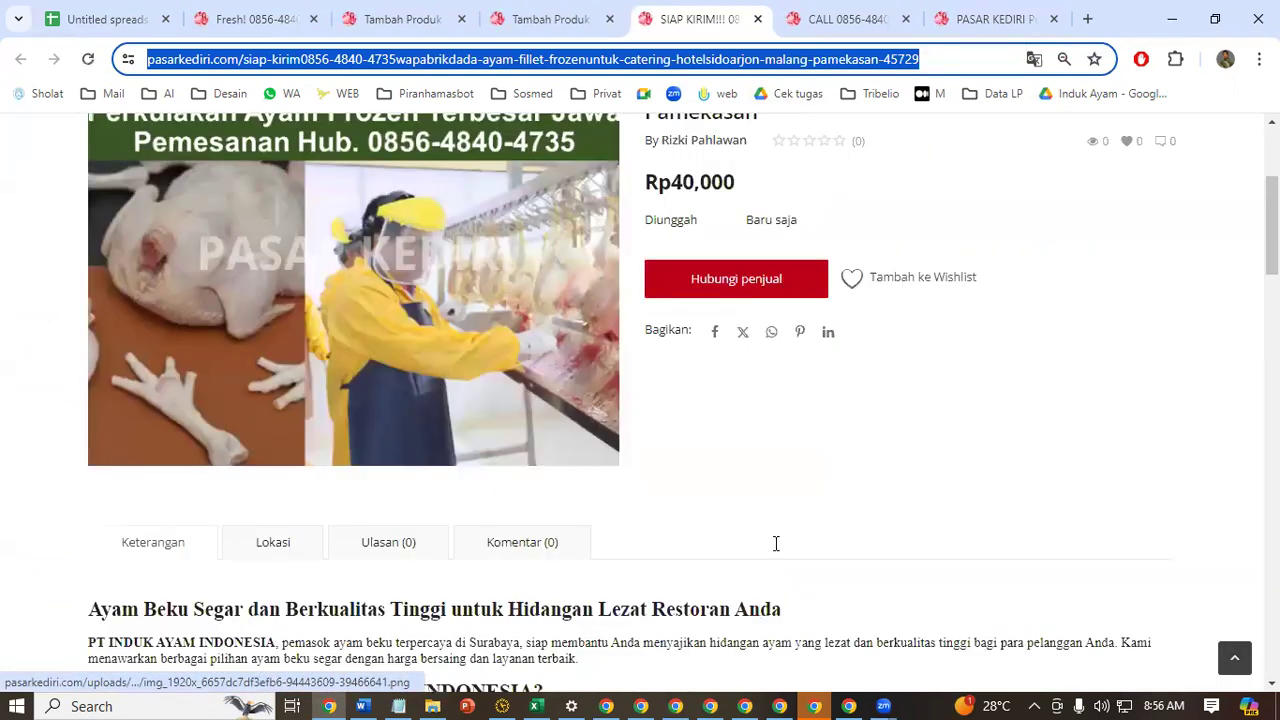
# Switch to the Notepad notes, paste the second product link below the first one, save, and return to the browser
pyautogui.click(398, 706)
pyautogui.hotkey('ctrl', 'v')
pyautogui.hotkey('ctrl', 's')
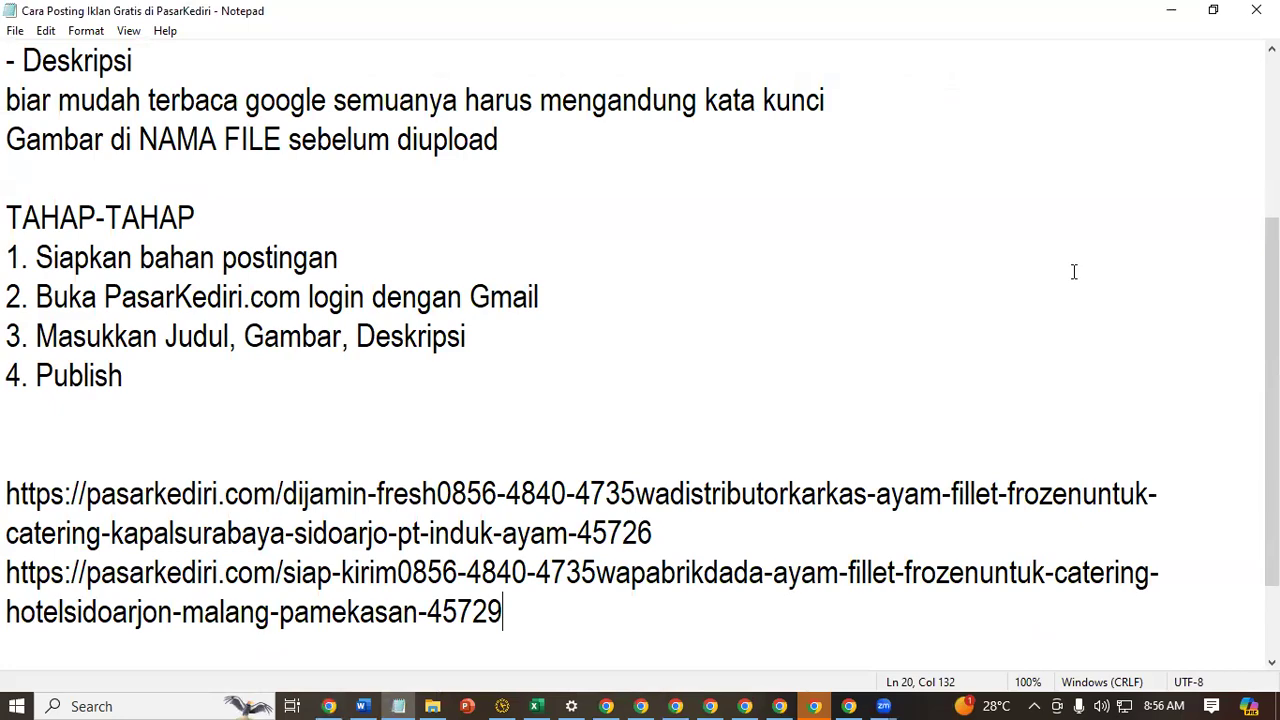
pyautogui.click(1188, 9)
# Go back to the Tambah Produk form and close every browser tab that comes after the first Tambah Produk tab
pyautogui.scroll(-6, 620, 503)
pyautogui.scroll(2, 620, 503)
pyautogui.click(555, 20)
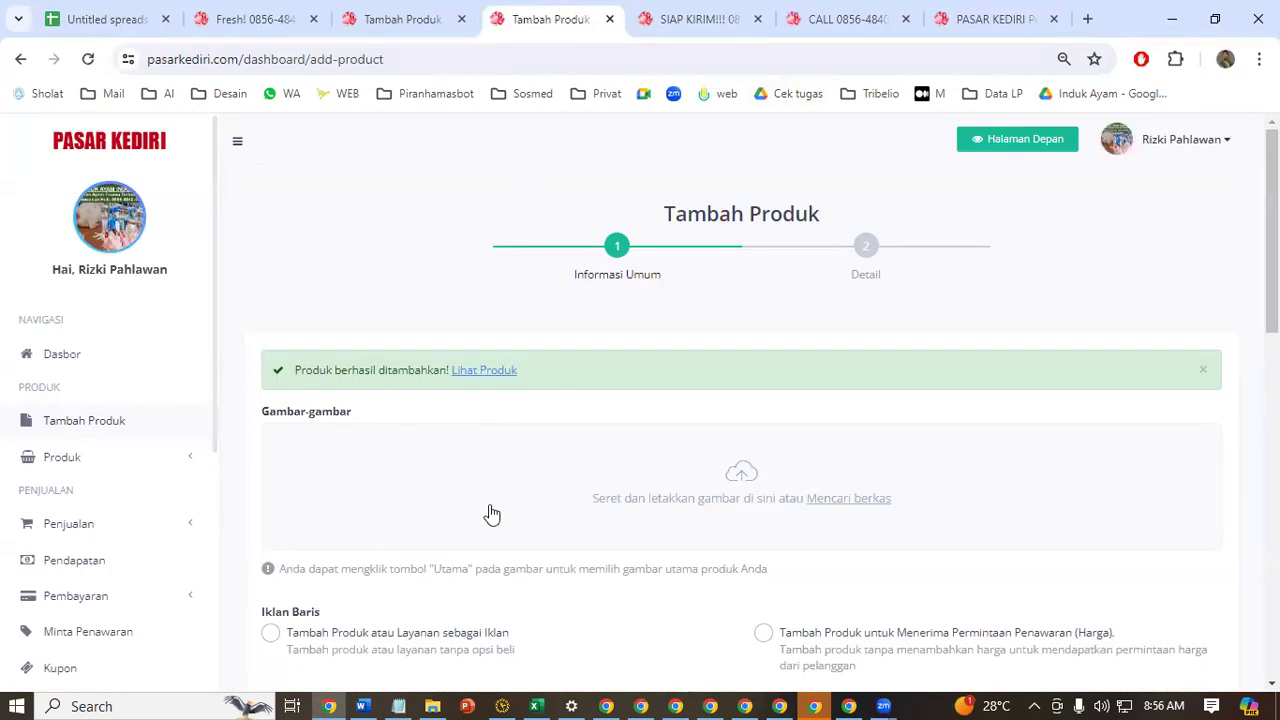
pyautogui.scroll(-3, 520, 500)
pyautogui.scroll(3, 563, 474)
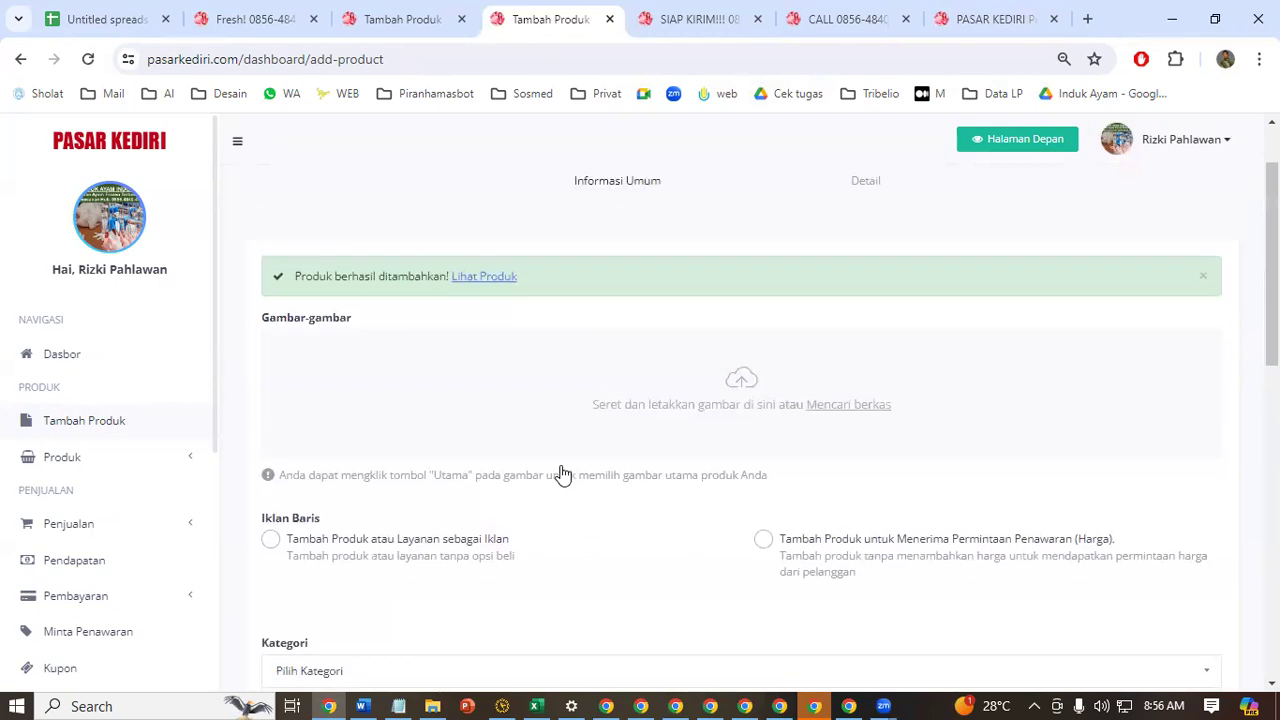
pyautogui.rightClick(422, 10)
pyautogui.click(590, 357)
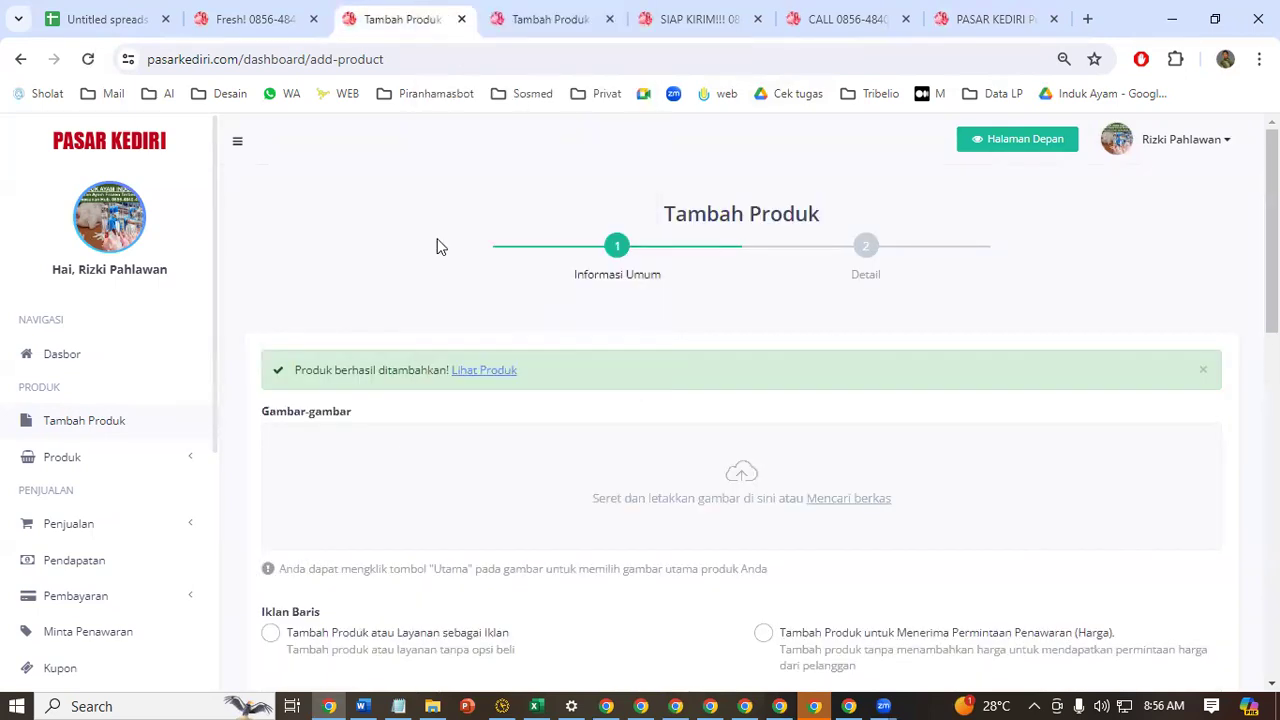
pyautogui.click(313, 10)
pyautogui.click(640, 15)
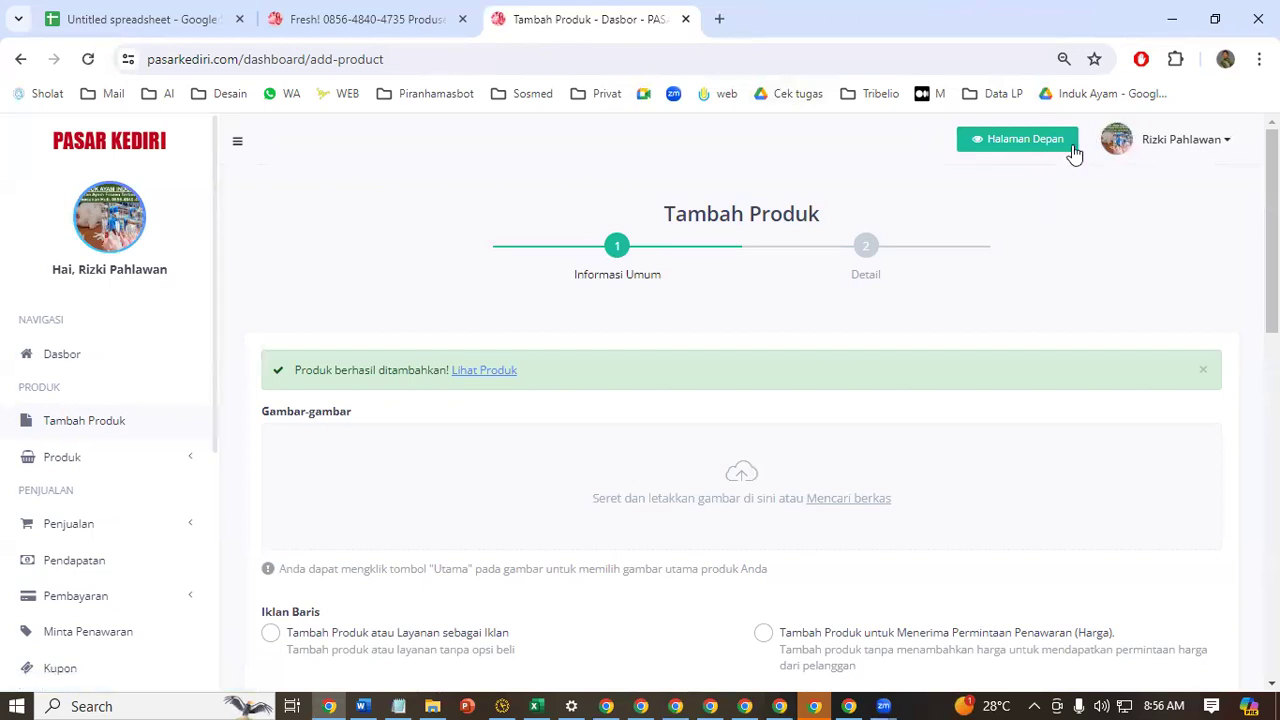
# Open the seller dashboard (Dasbor), then shorten its web address to pasarkediri.com to load the site's home page
pyautogui.click(128, 160)
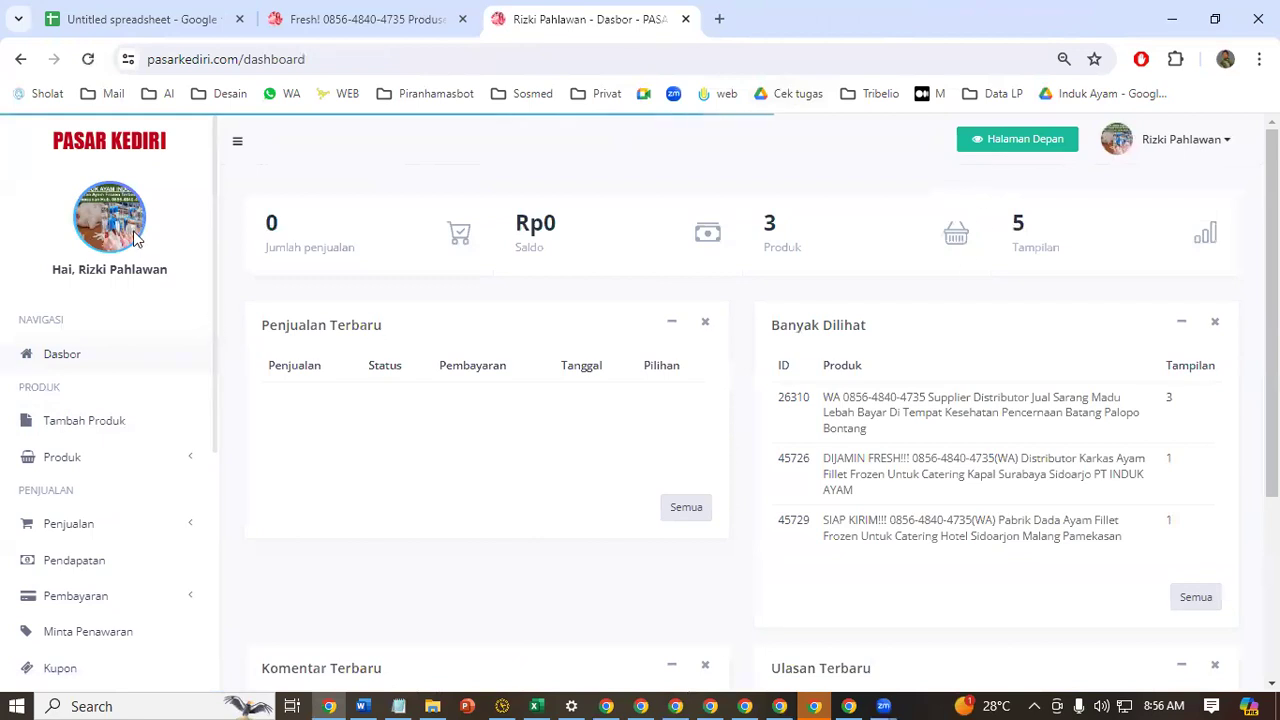
pyautogui.click(98, 358)
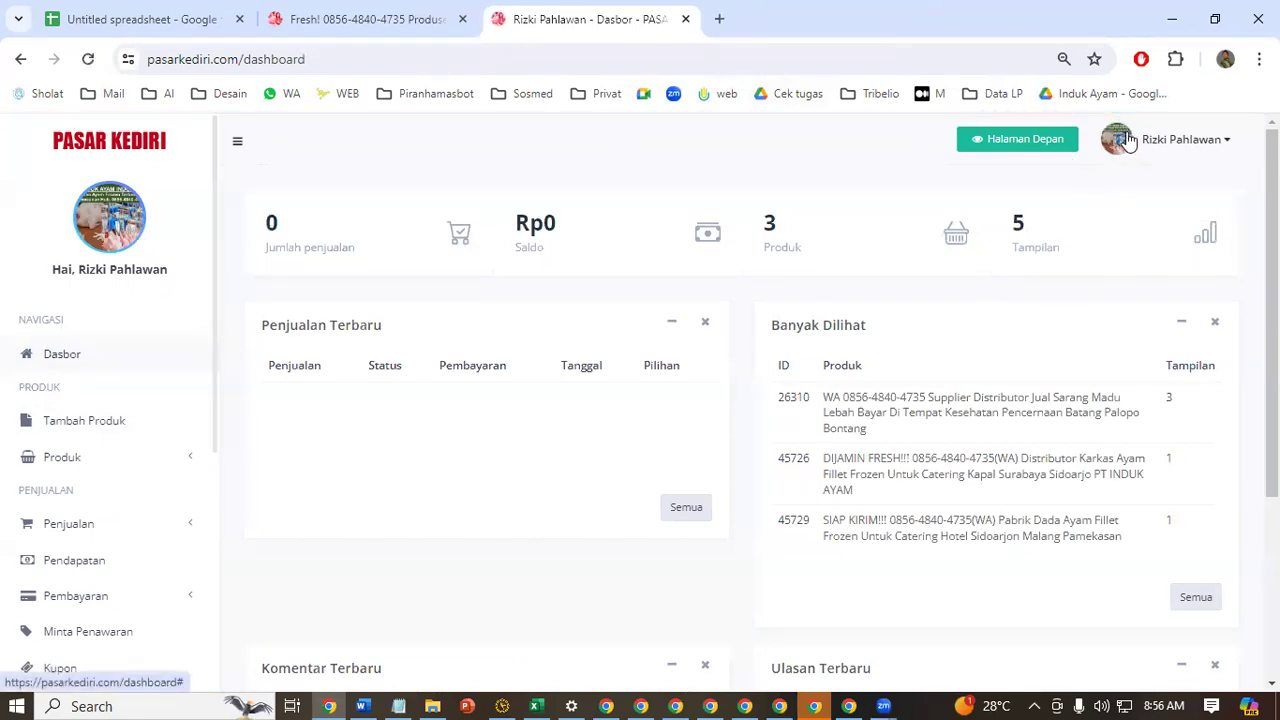
pyautogui.doubleClick(262, 59)
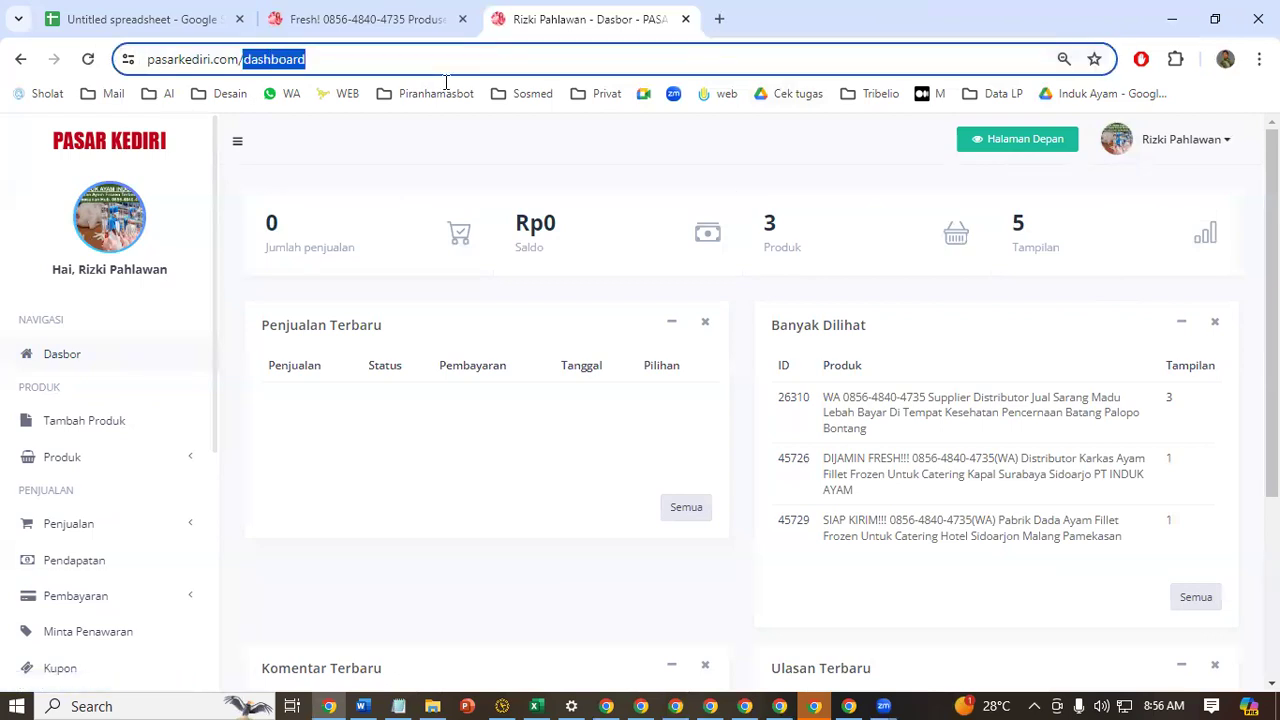
pyautogui.press('BackSpace')
pyautogui.press('Return')
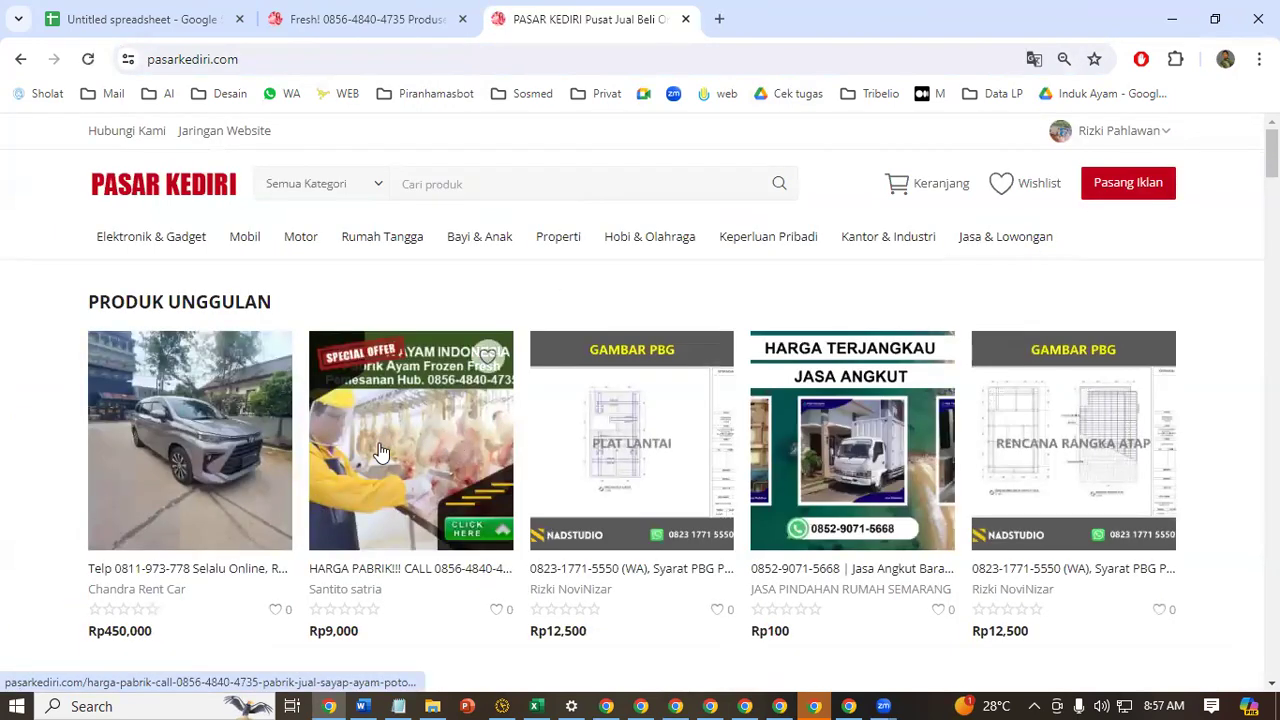
# Start a new ad and upload the "Harga Jual Grosir Ayam Beku Frozen Untuk Pabrik Makanan" image from the Watermark Hijau Tua folder
pyautogui.click(1123, 194)
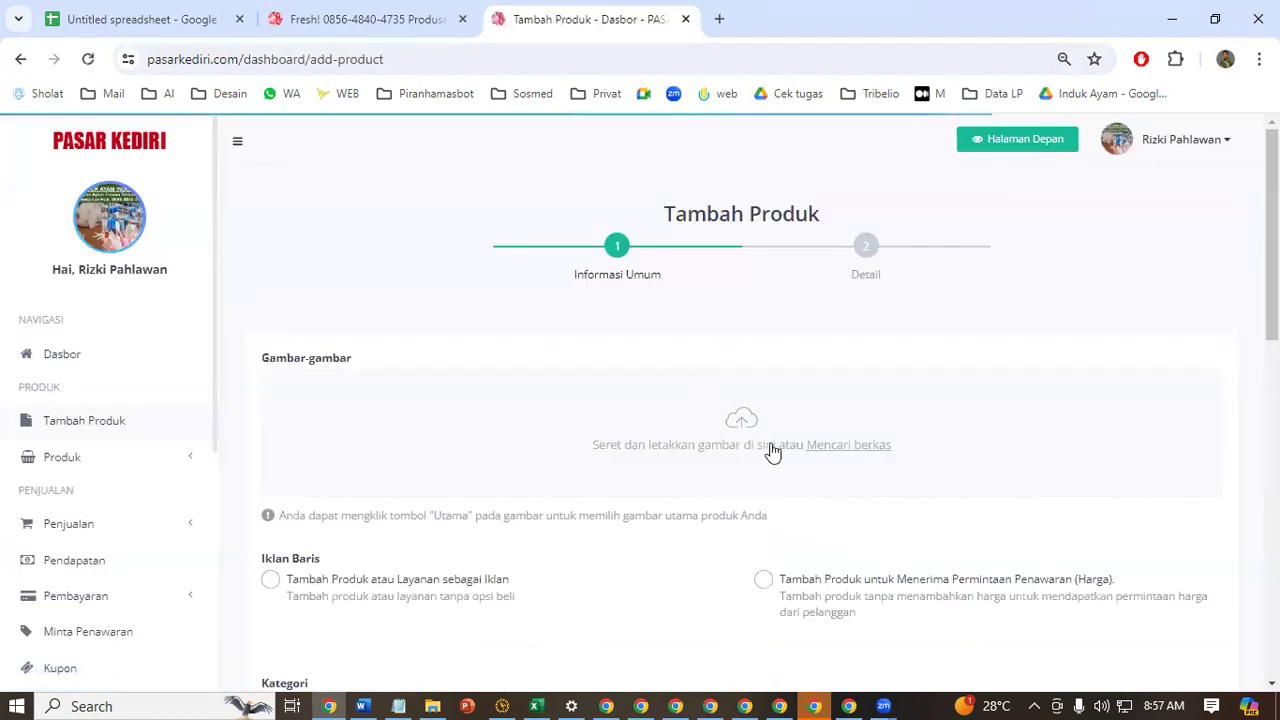
pyautogui.click(580, 428)
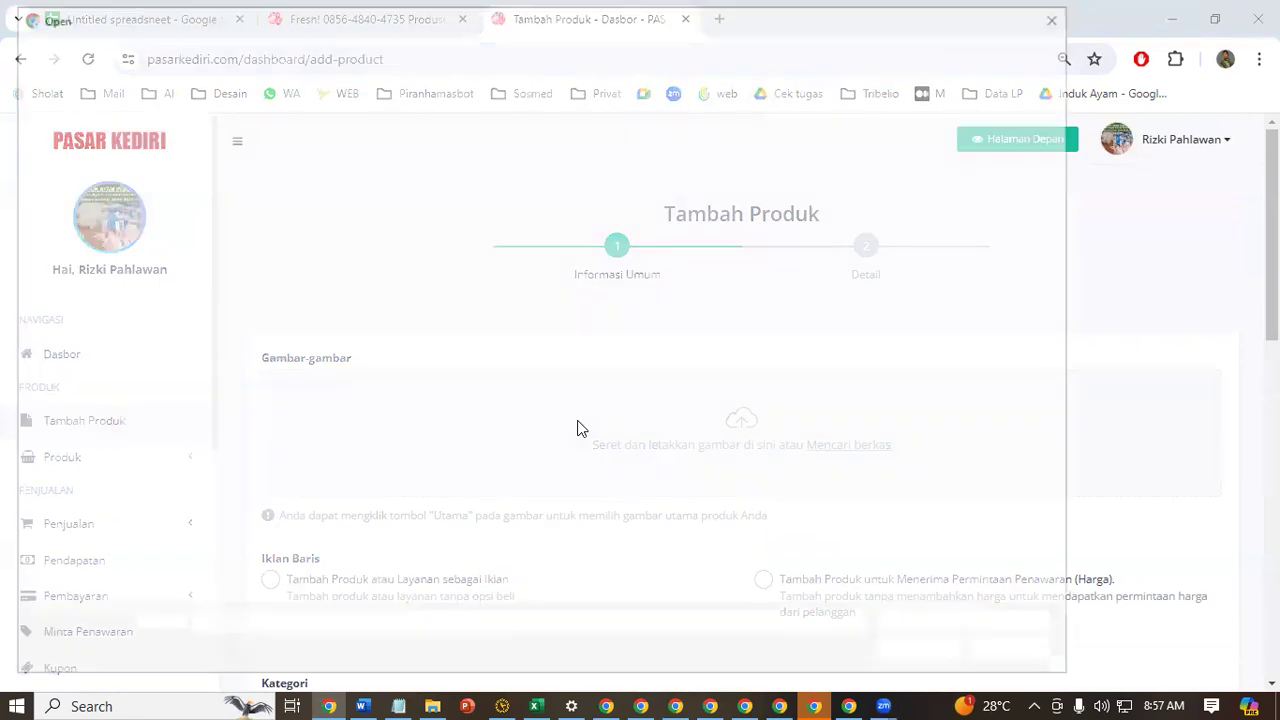
pyautogui.click(470, 225)
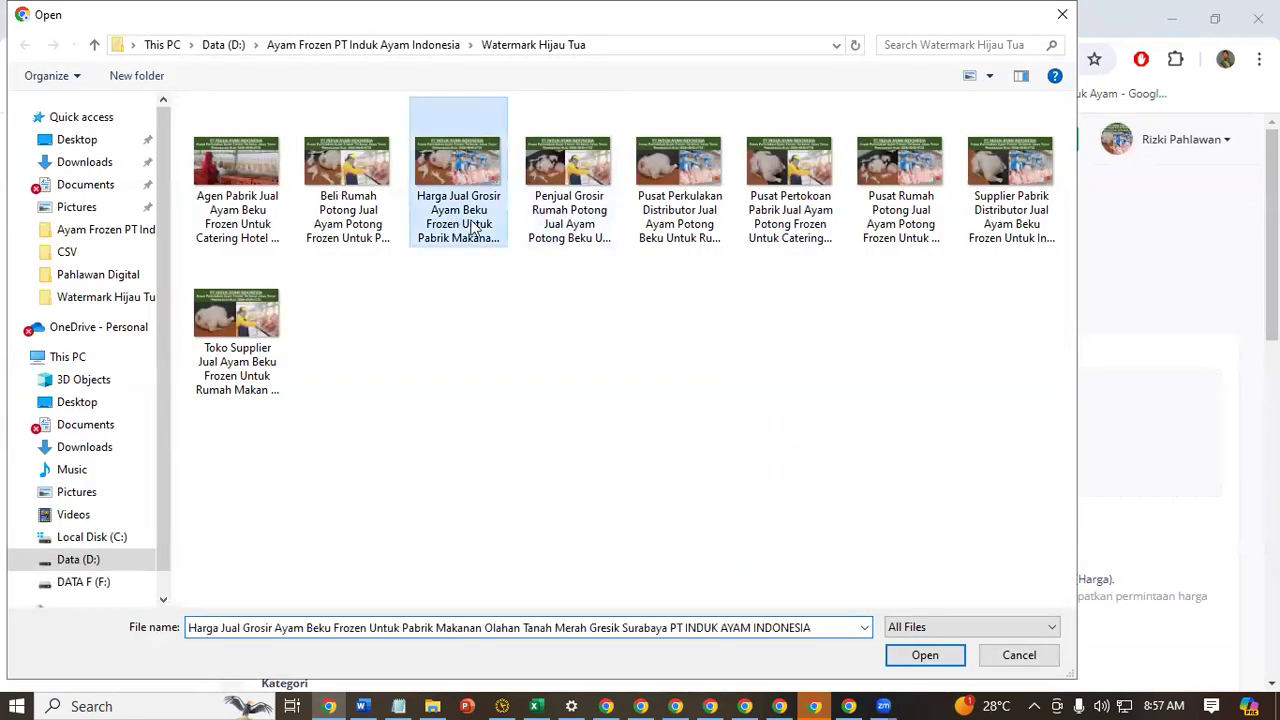
pyautogui.press('Return')
pyautogui.scroll(-4, 632, 424)
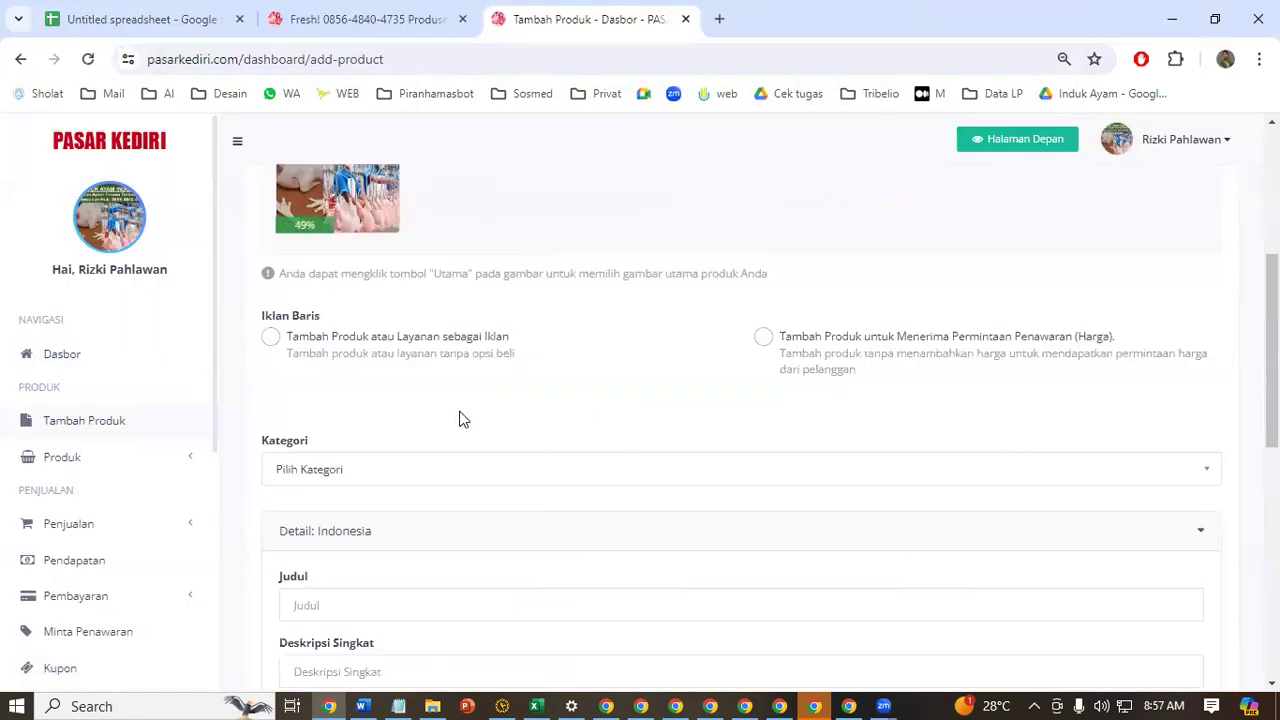
# Set the ad type to "Tambah Produk atau Layanan sebagai Iklan" and choose the Kantor & Industri category
pyautogui.click(271, 341)
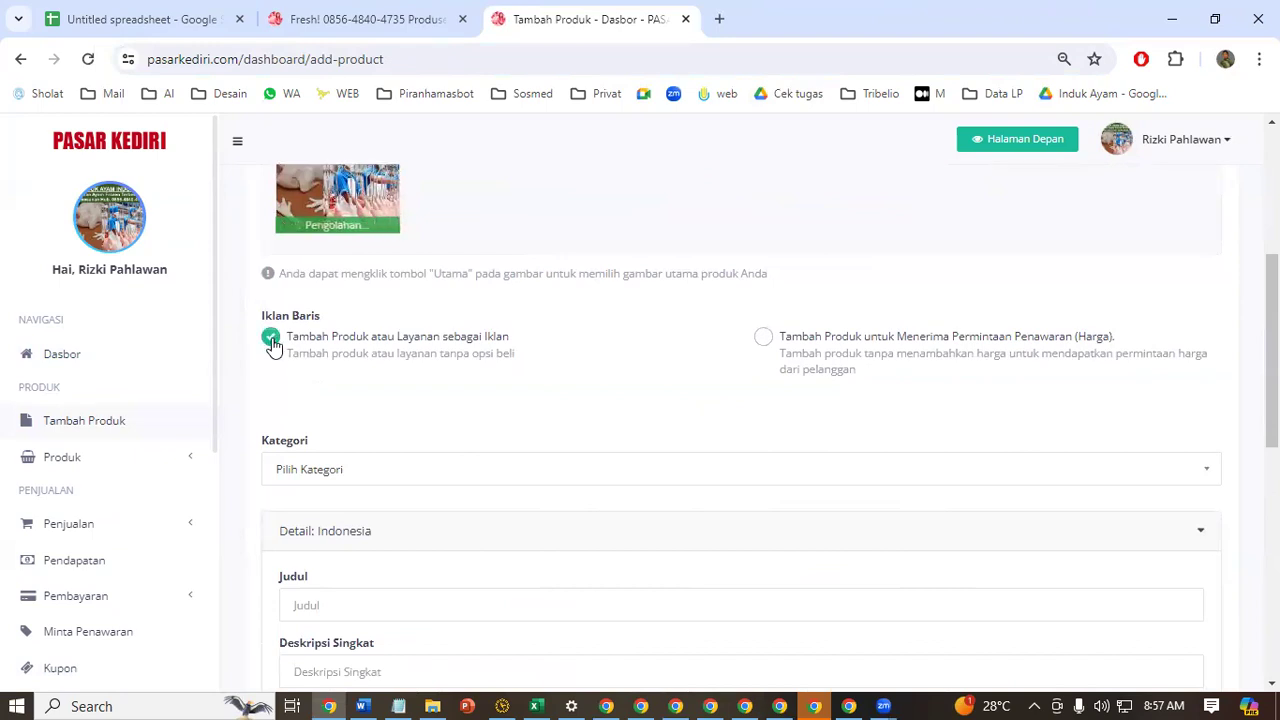
pyautogui.scroll(-1, 553, 417)
pyautogui.click(491, 378)
pyautogui.scroll(-2, 445, 499)
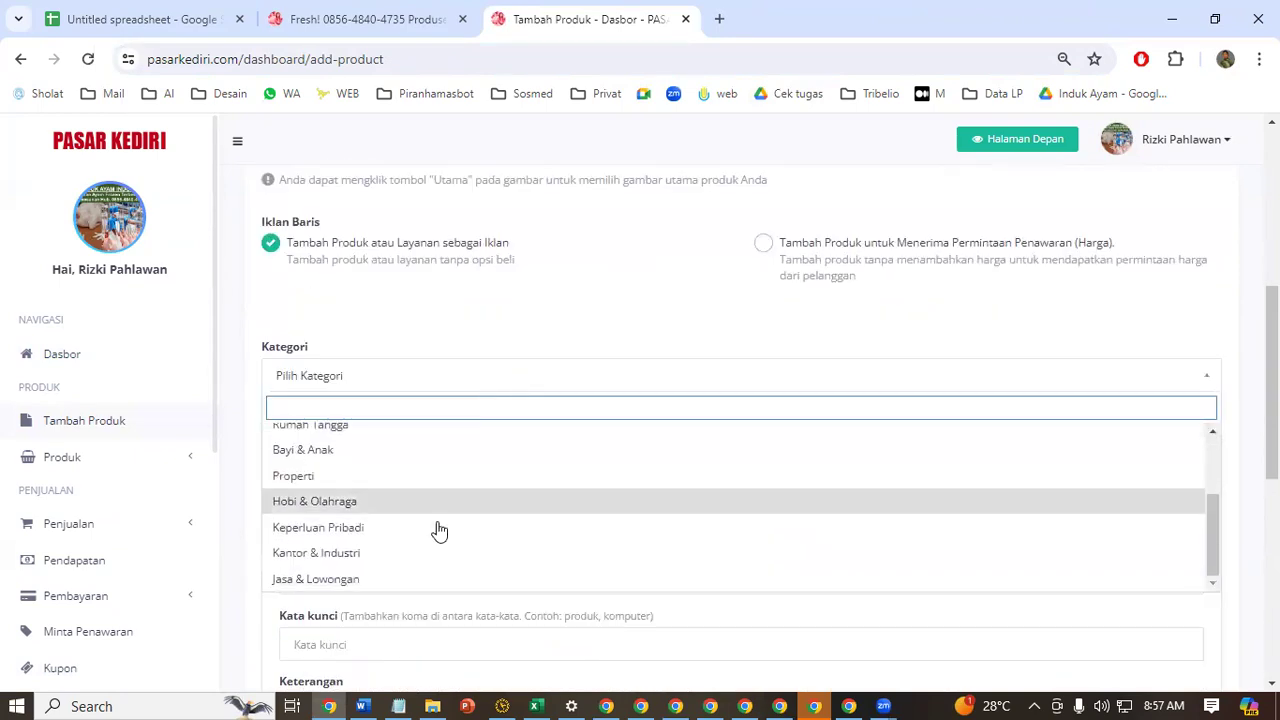
pyautogui.click(429, 560)
pyautogui.scroll(-2, 563, 355)
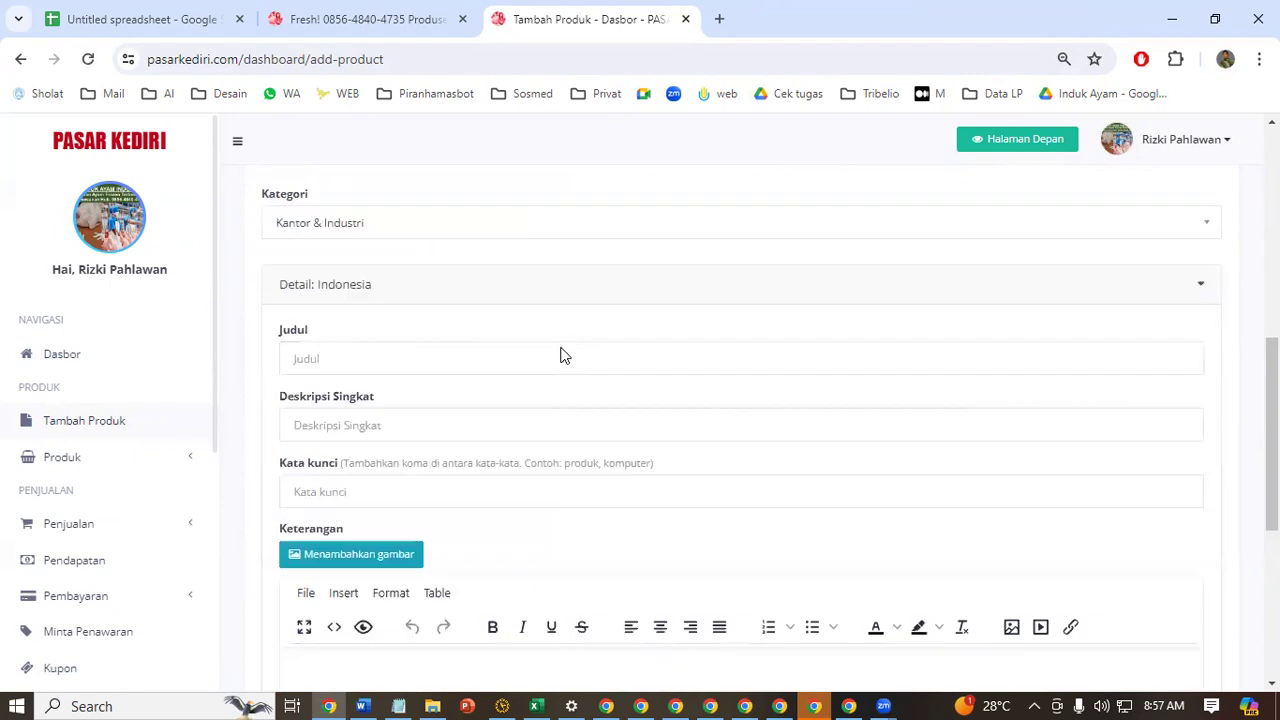
# In the Excel keyword sheet, fill row 3 with yellow, copy the GRATIS ONGKIR!!! row 4, and return to the browser
pyautogui.click(537, 705)
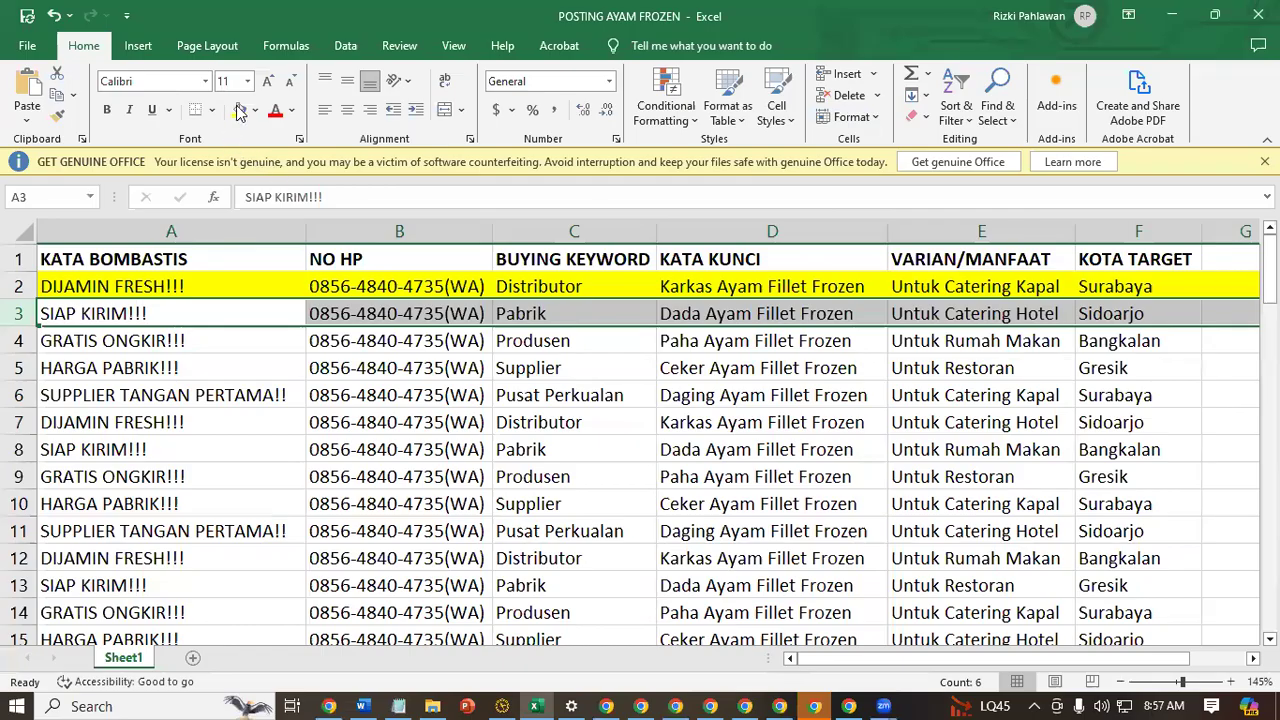
pyautogui.click(240, 110)
pyautogui.click(272, 400)
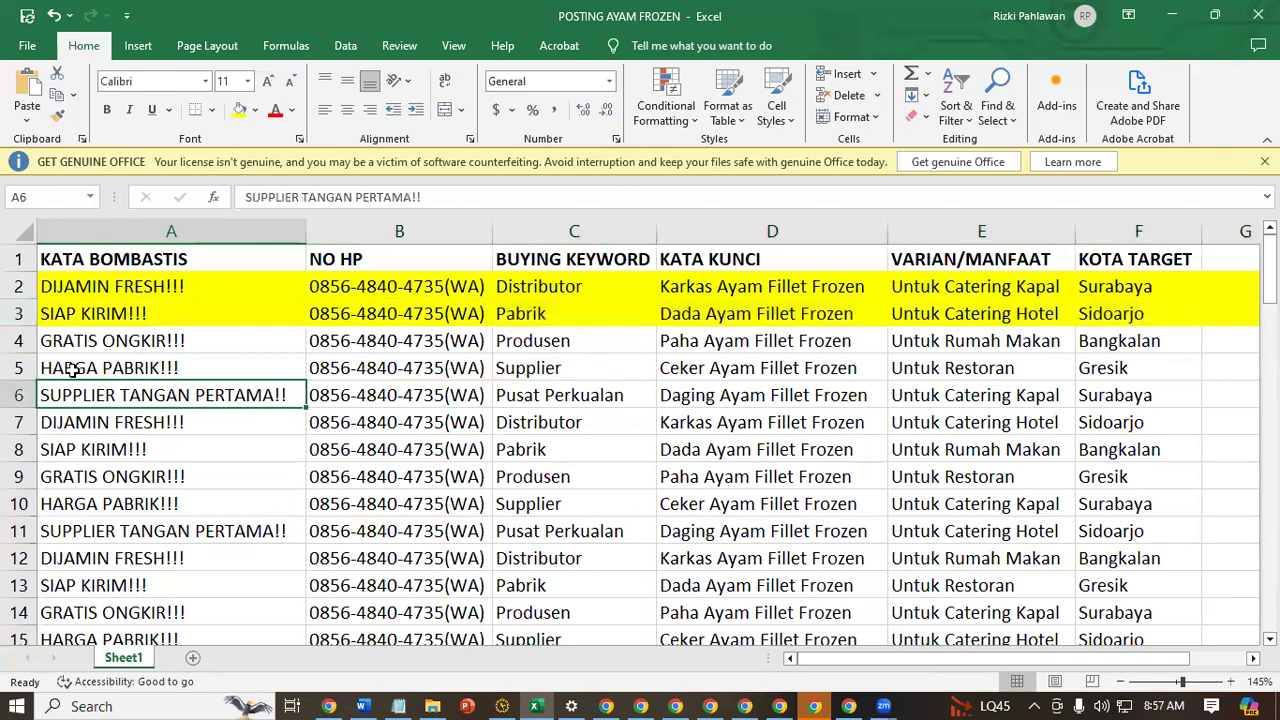
pyautogui.click(17, 340)
pyautogui.hotkey('ctrl', 'c')
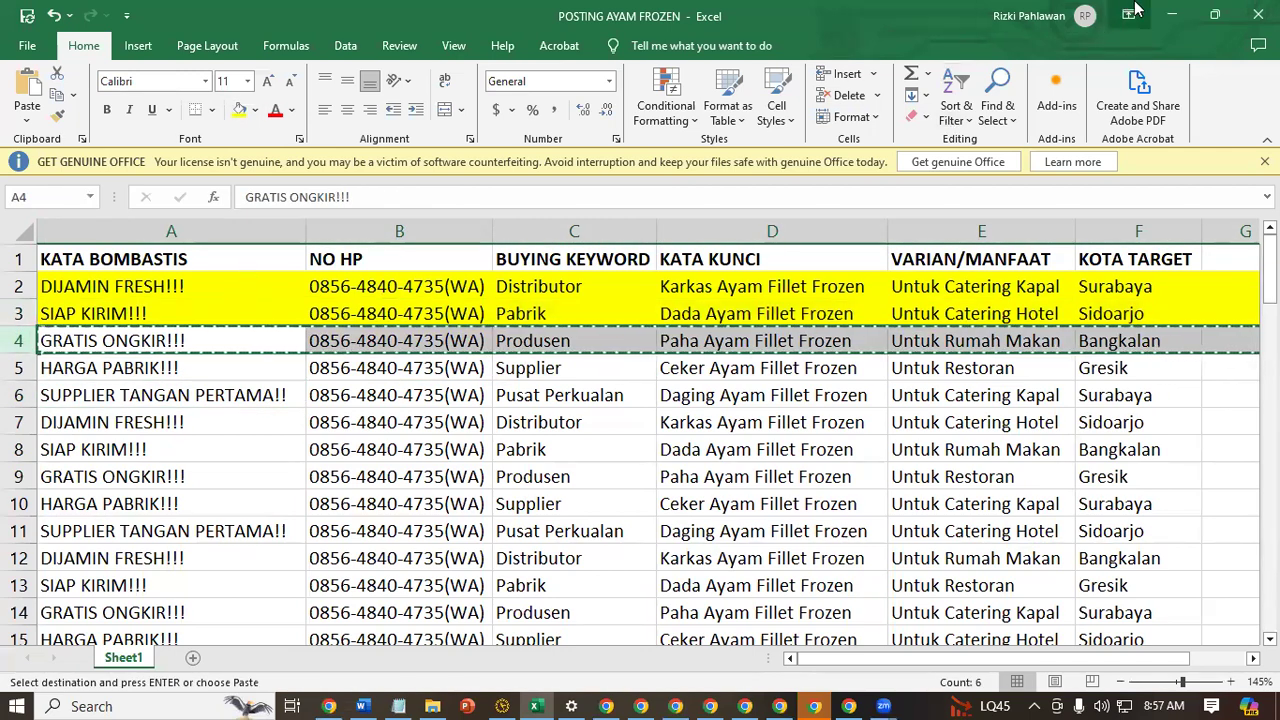
pyautogui.click(1172, 14)
# Paste the copied keyword row into the product's Judul, Deskripsi Singkat and Kata kunci fields
pyautogui.click(453, 322)
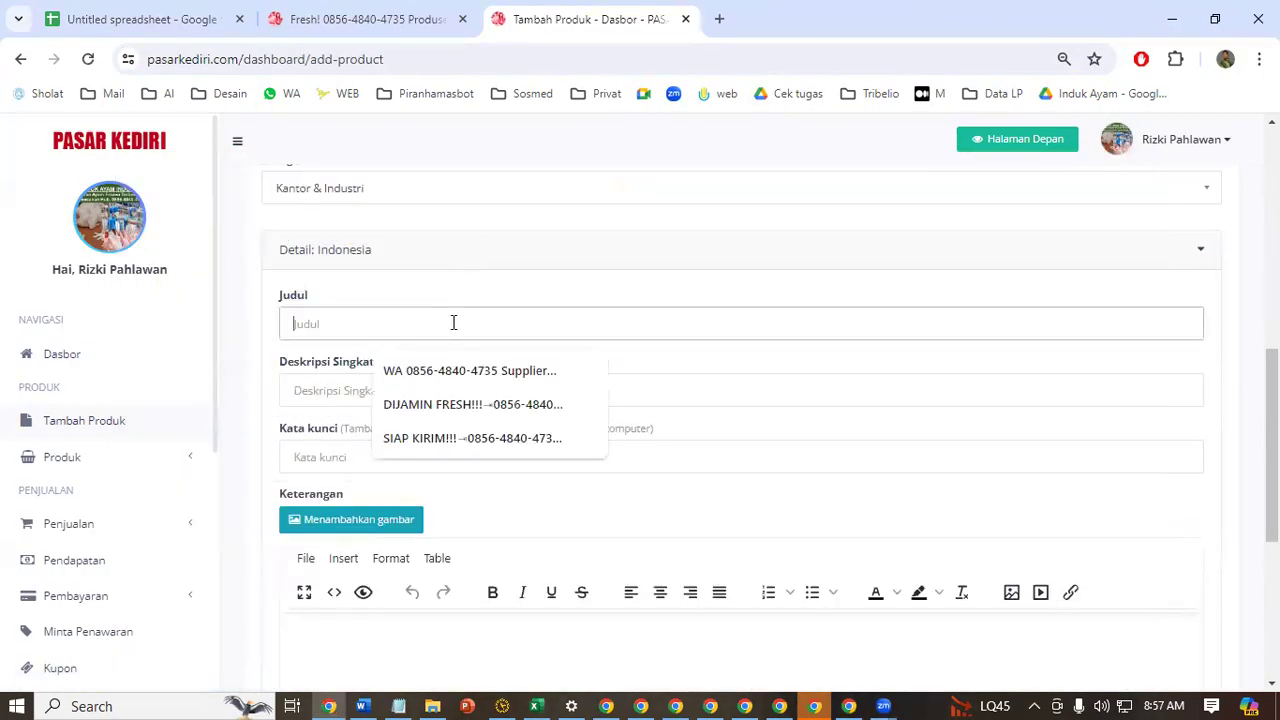
pyautogui.hotkey('ctrl', 'v')
pyautogui.click(403, 390)
pyautogui.hotkey('ctrl', 'v')
pyautogui.click(383, 458)
pyautogui.hotkey('ctrl', 'v')
pyautogui.scroll(-3, 787, 318)
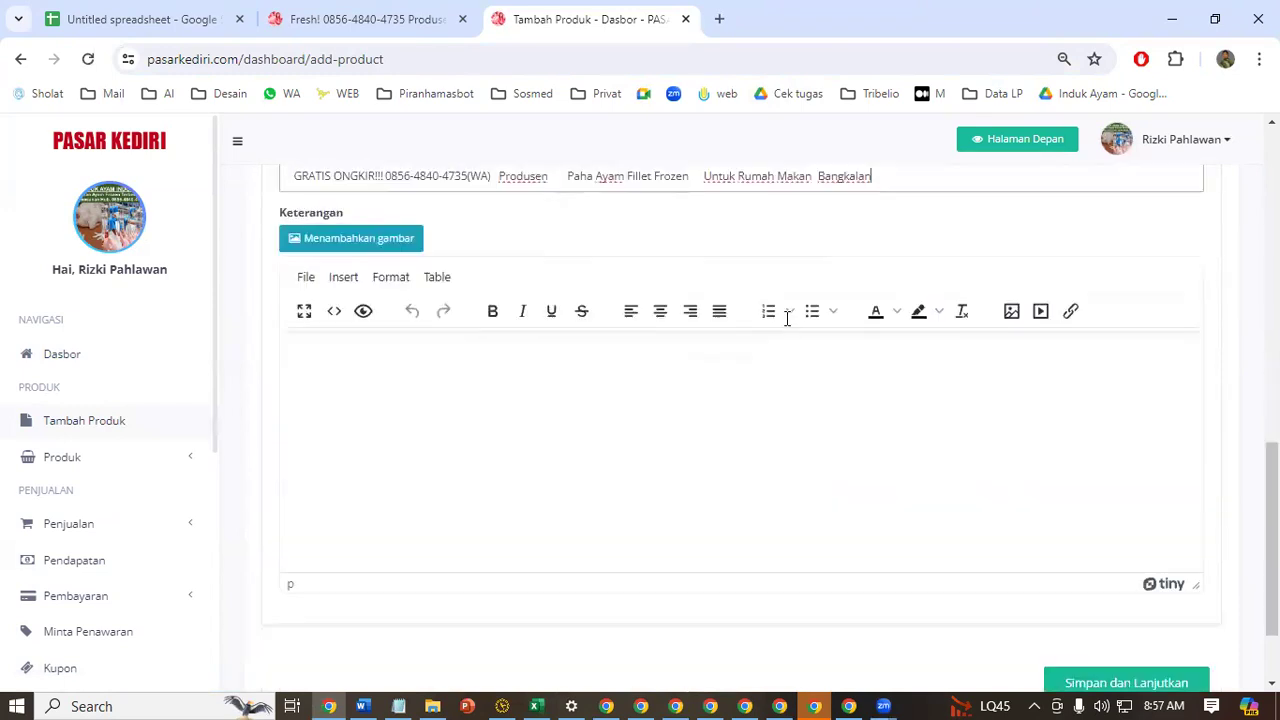
# Copy the selected PT INDUK AYAM copywriting from the Word document and paste it into the product's Keterangan editor
pyautogui.click(324, 389)
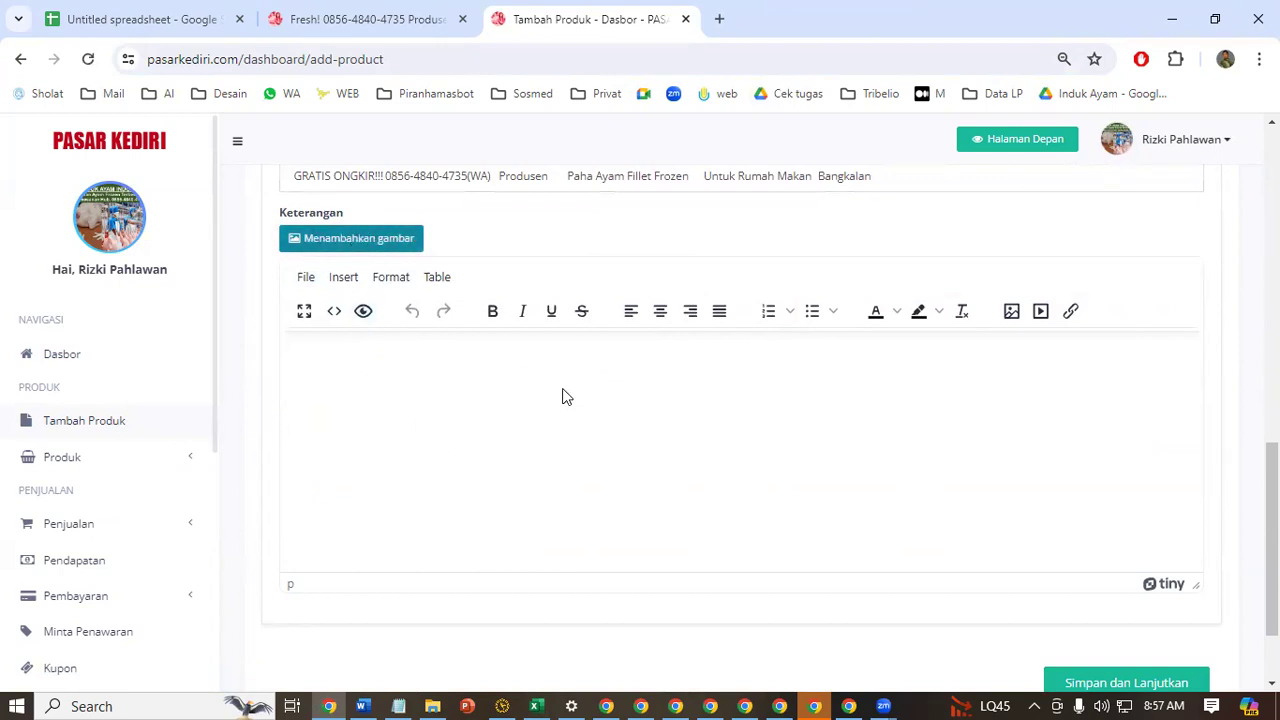
pyautogui.scroll(5, 575, 243)
pyautogui.scroll(4, 563, 306)
pyautogui.scroll(-10, 480, 520)
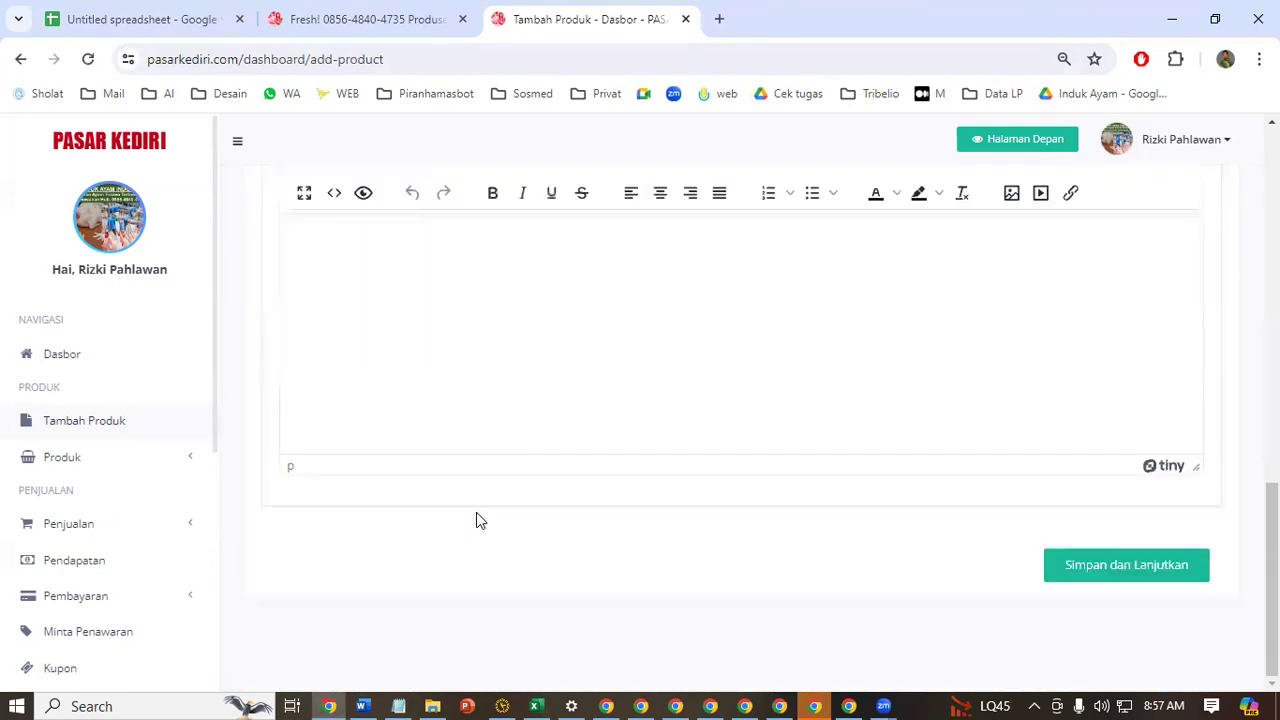
pyautogui.click(362, 706)
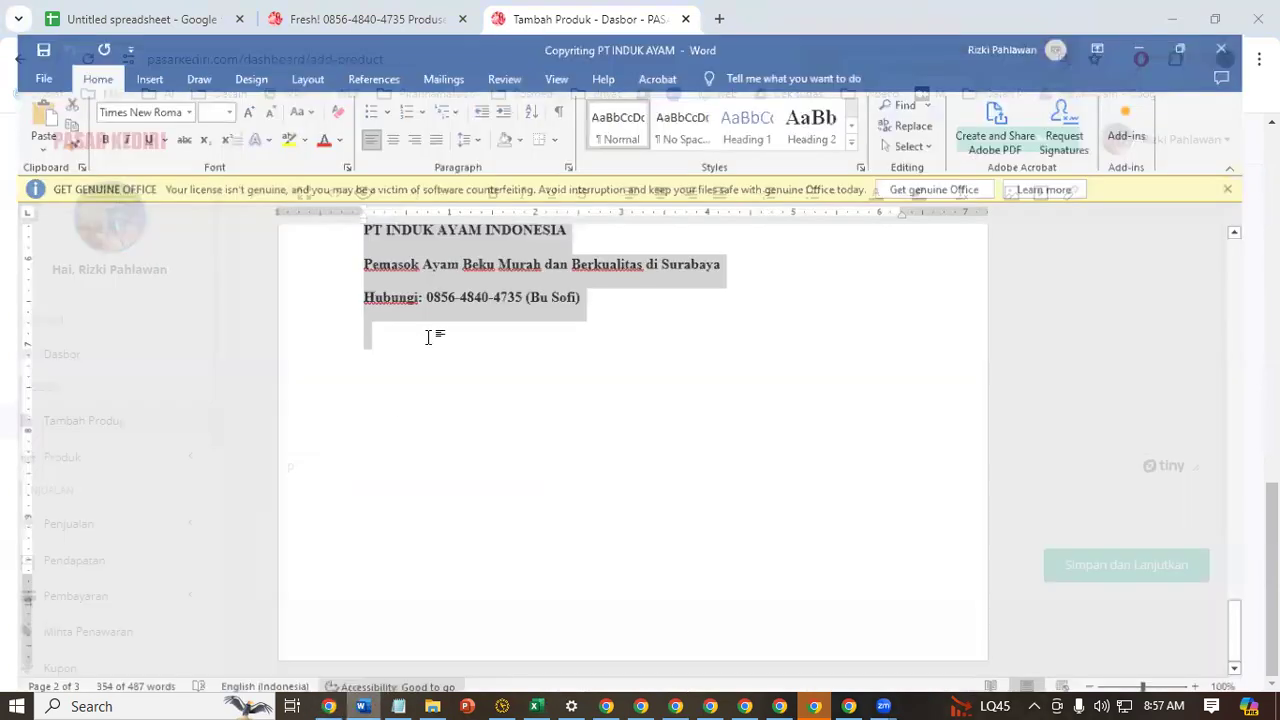
pyautogui.rightClick(461, 283)
pyautogui.click(510, 347)
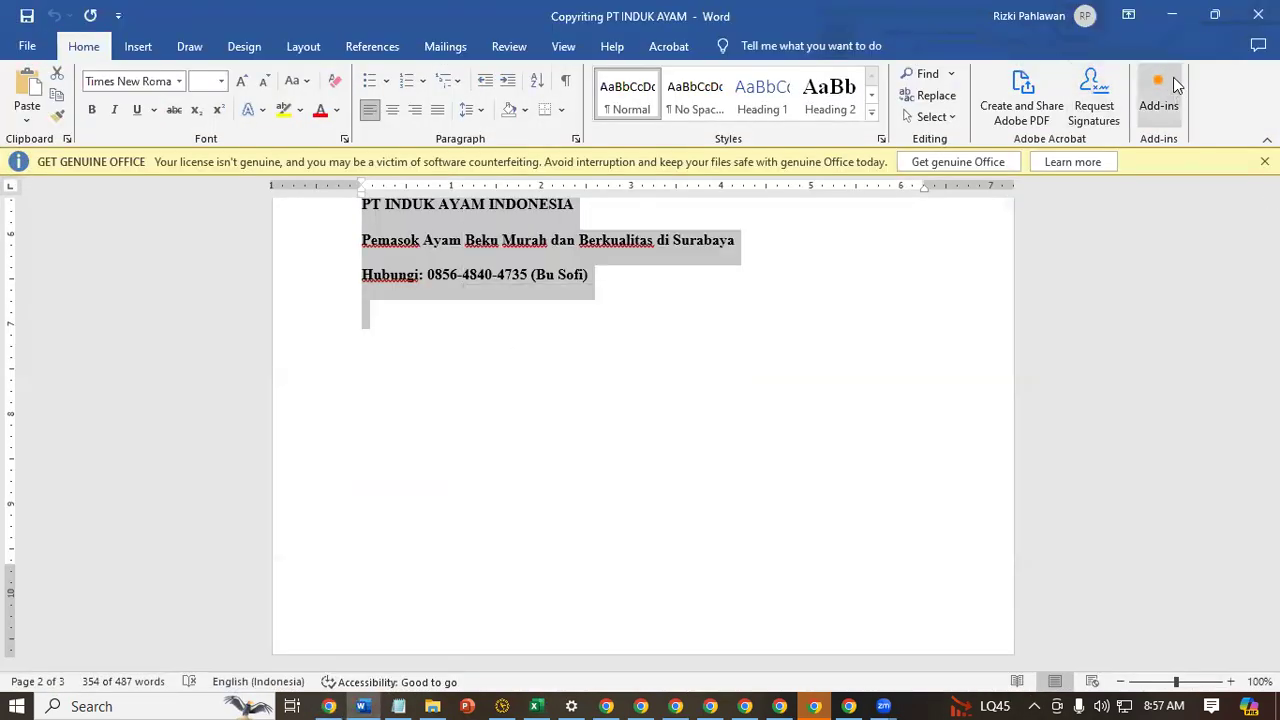
pyautogui.hotkey('alt', 'Tab')
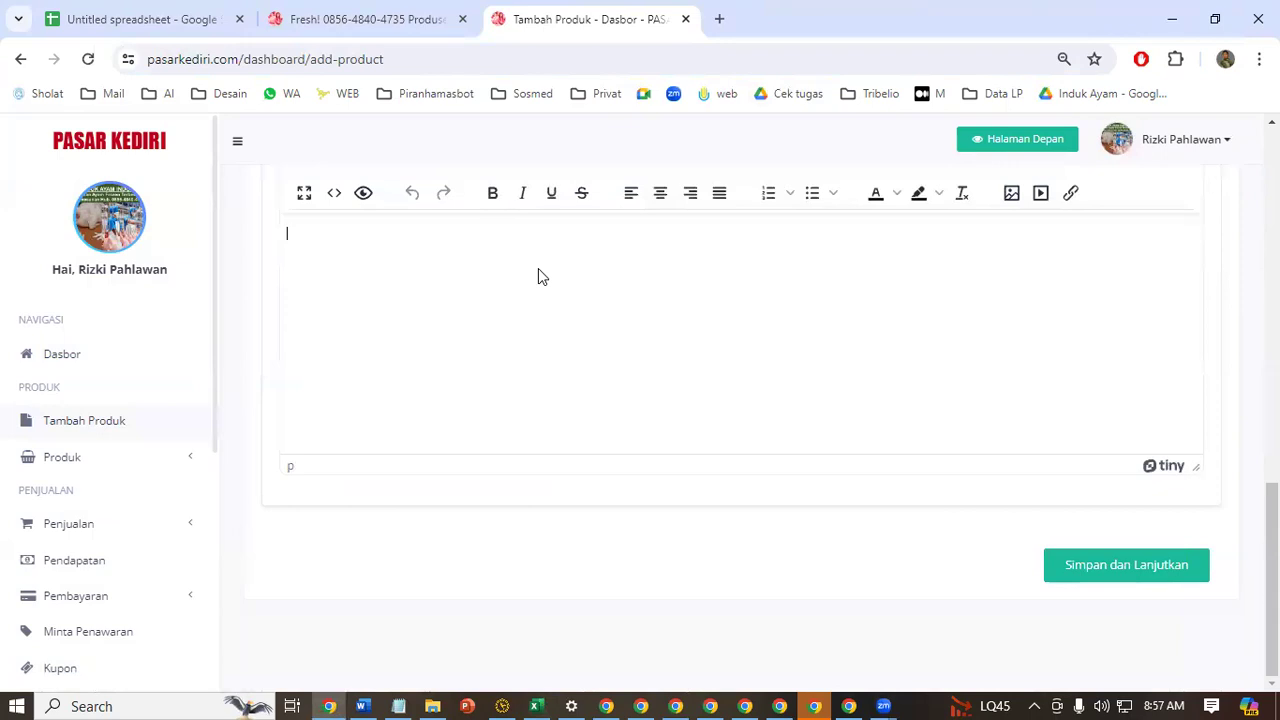
pyautogui.hotkey('ctrl', 'v')
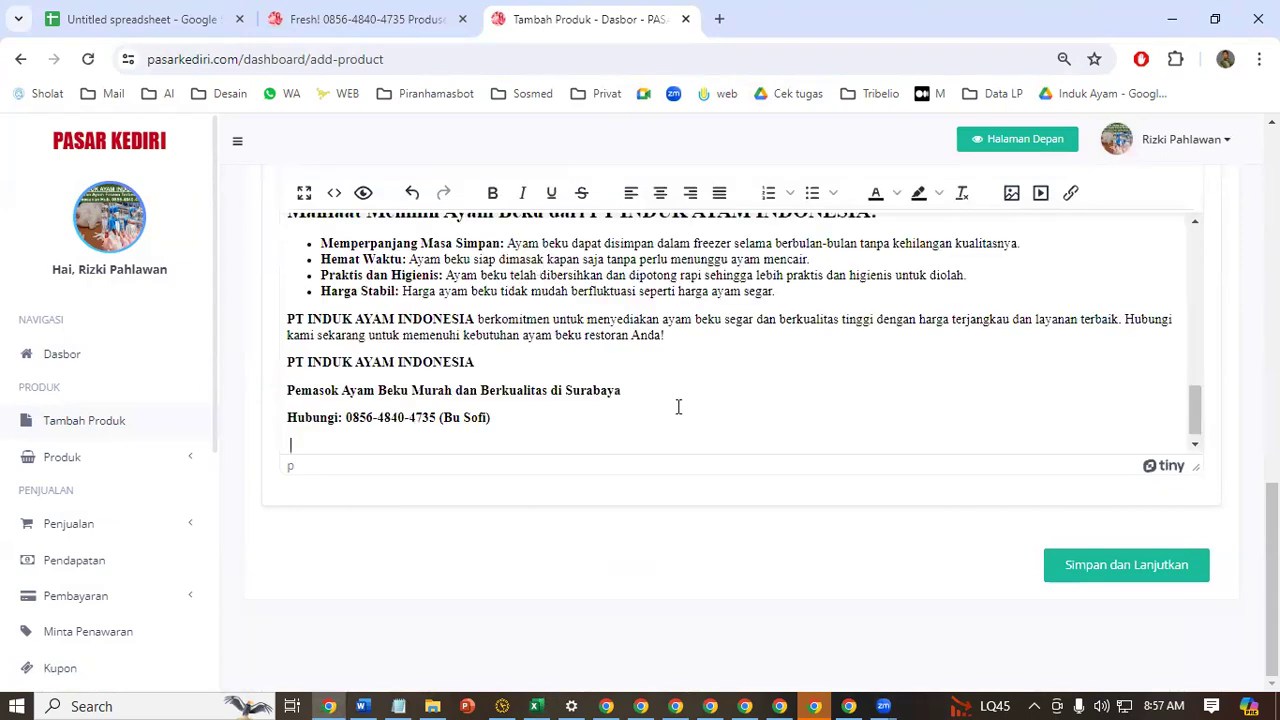
pyautogui.scroll(10, 690, 413)
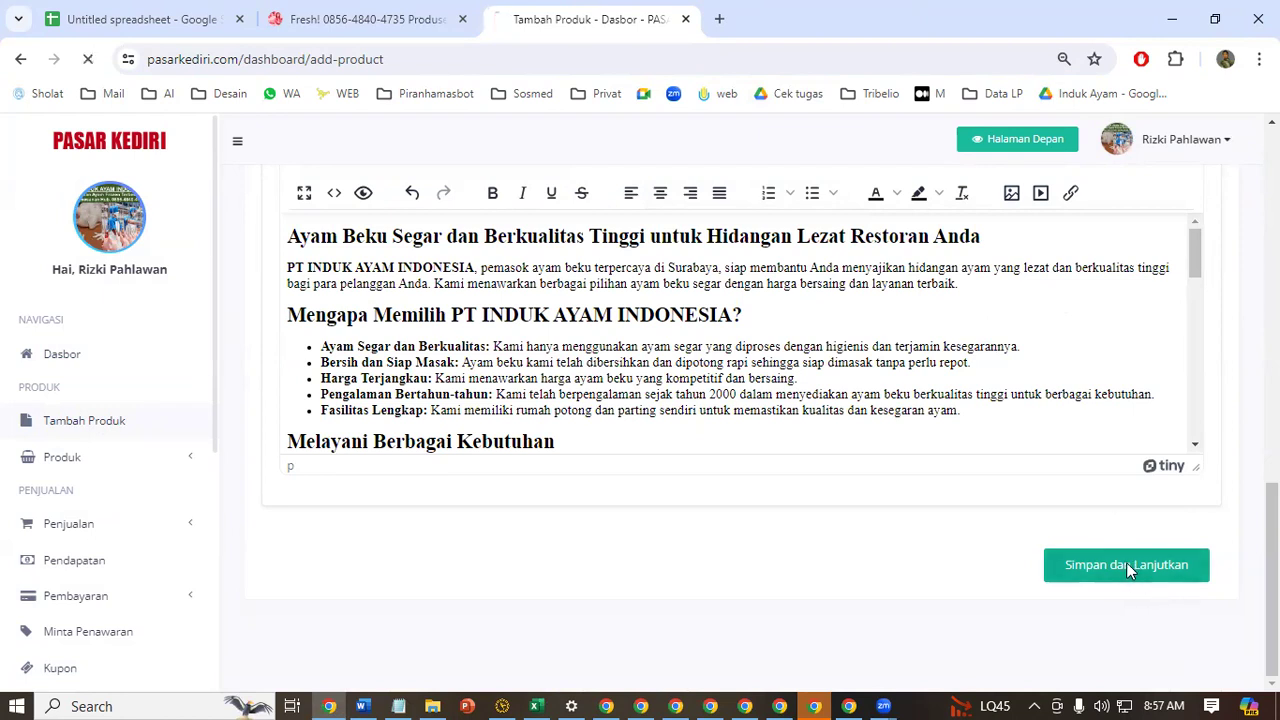
# Continue to the product details, set the price to 30000 rupiah, accept the terms, and submit the ad
pyautogui.scroll(-2, 655, 480)
pyautogui.click(663, 307)
pyautogui.click(731, 360)
pyautogui.scroll(-2, 958, 456)
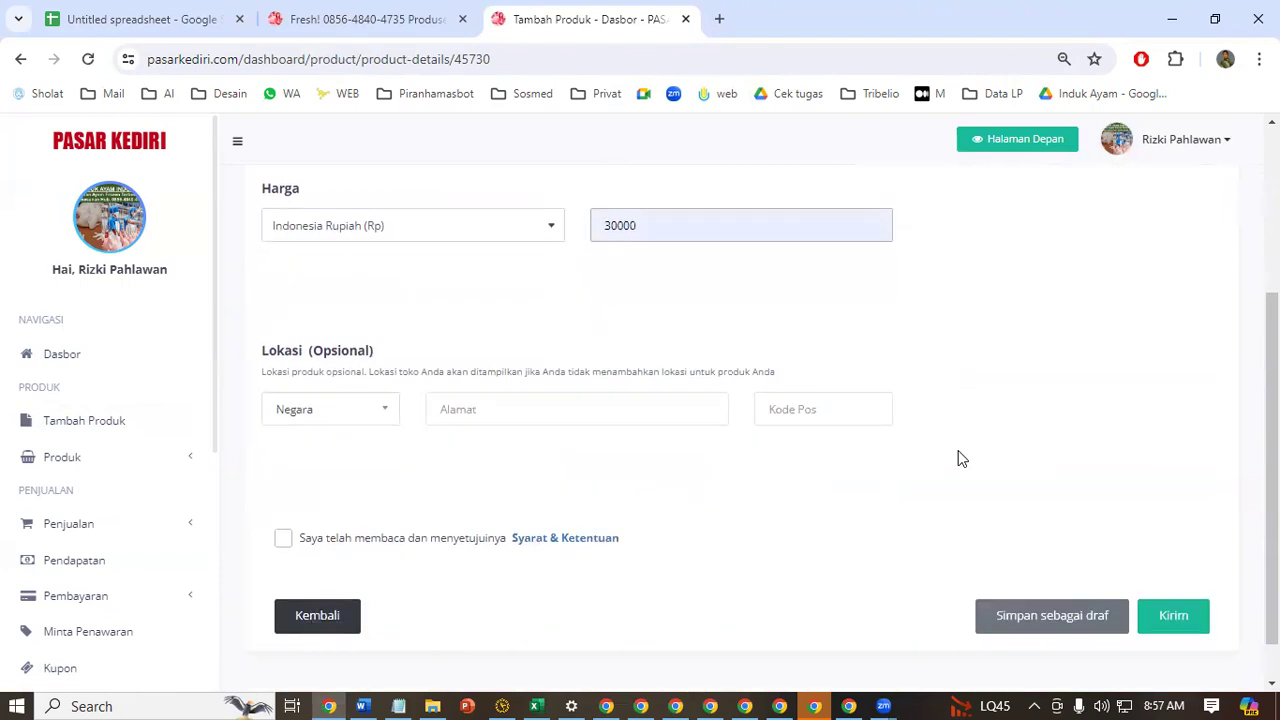
pyautogui.click(367, 490)
pyautogui.click(1172, 564)
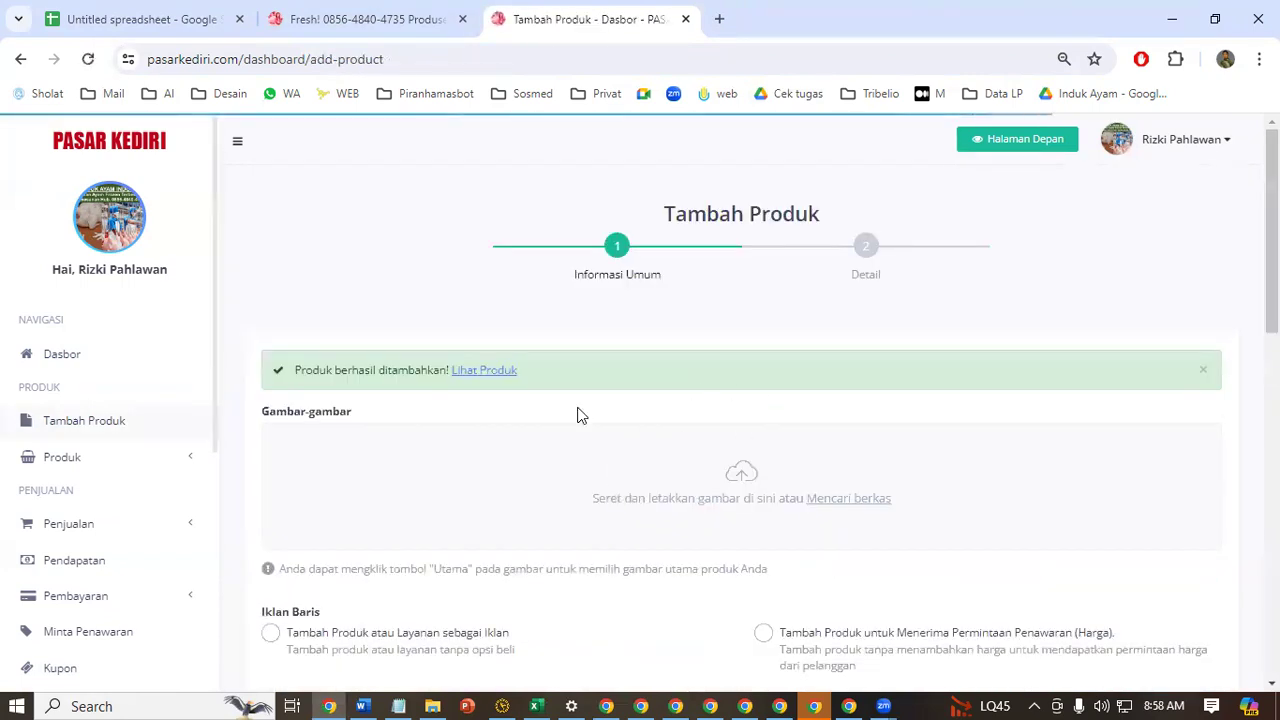
# Copy the newly published product page's full web address and paste it below the second link in the Notepad notes
pyautogui.click(495, 373)
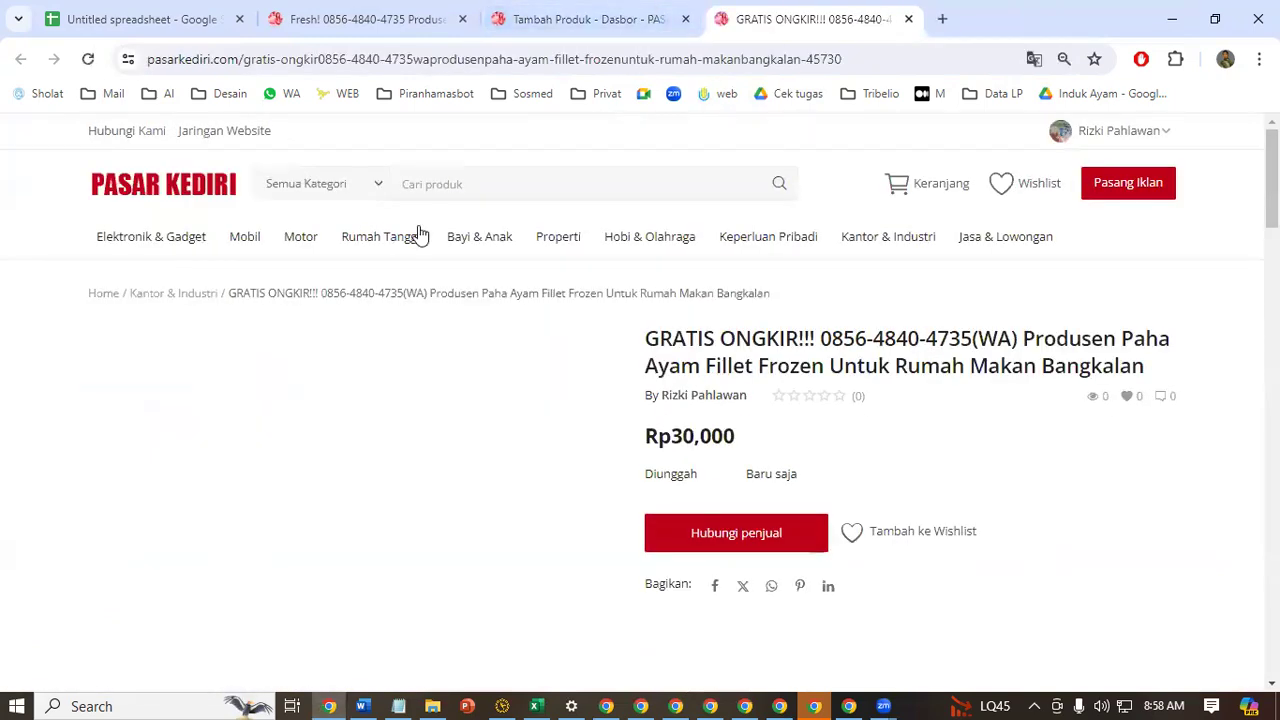
pyautogui.click(771, 59)
pyautogui.rightClick(285, 62)
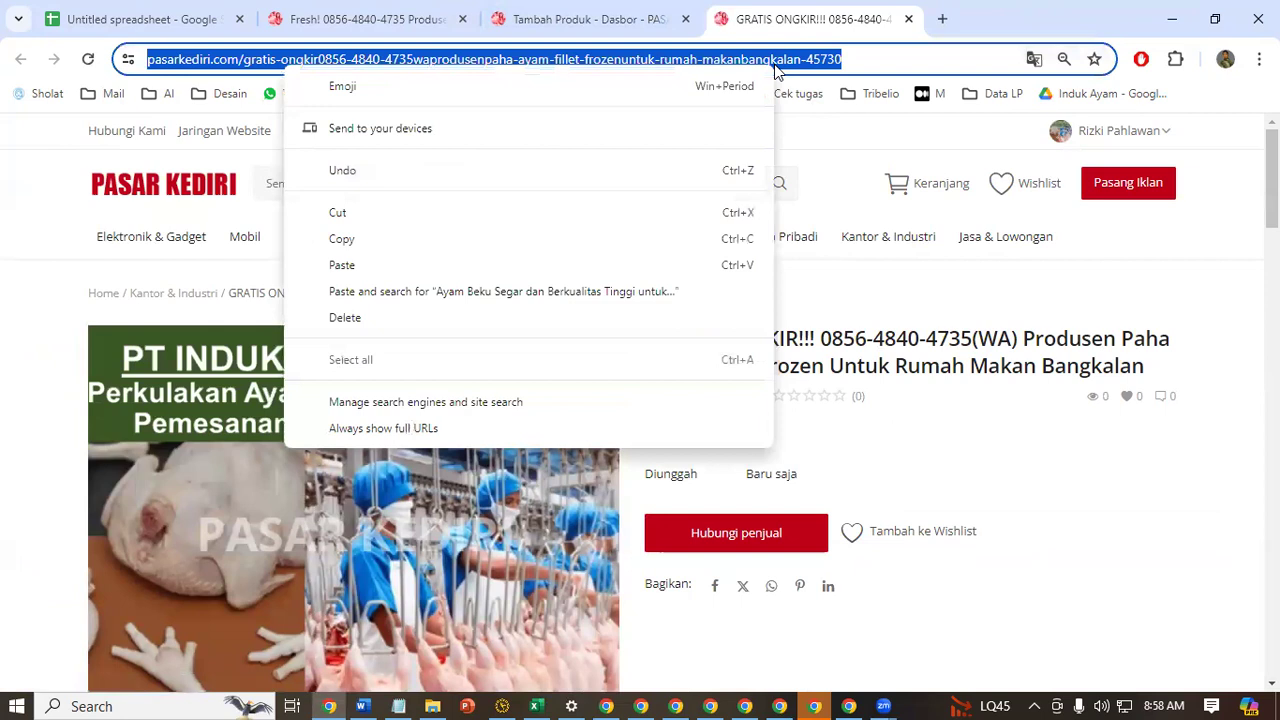
pyautogui.click(647, 244)
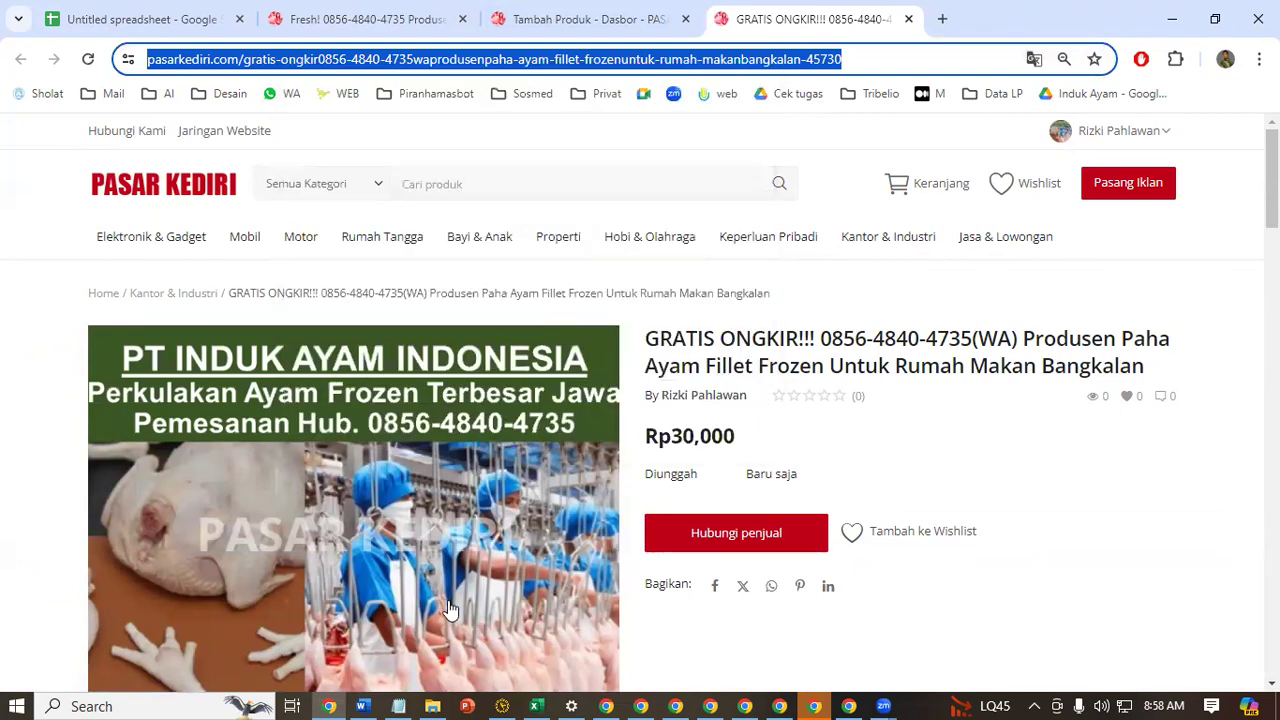
pyautogui.hotkey('alt', 'Tab')
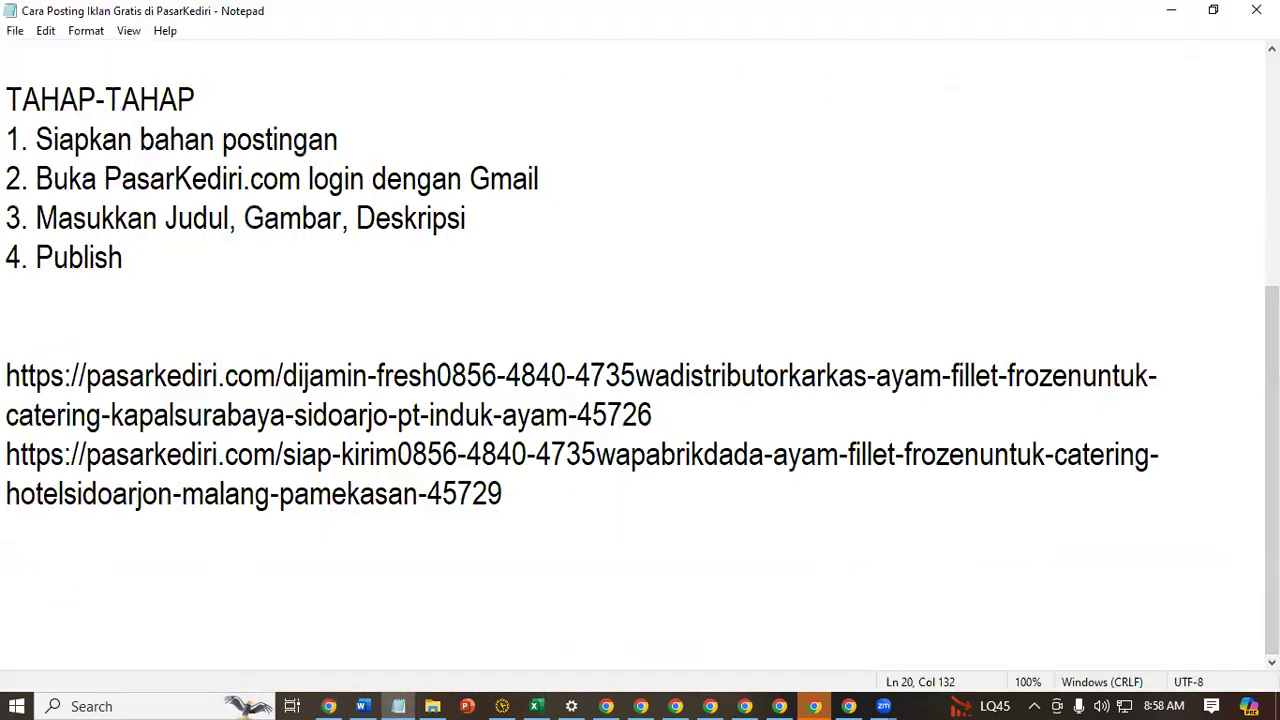
pyautogui.hotkey('ctrl', 'v')
# Number the three product links 1., 2. and 3., save the notes, and return to the browser
pyautogui.click(7, 375)
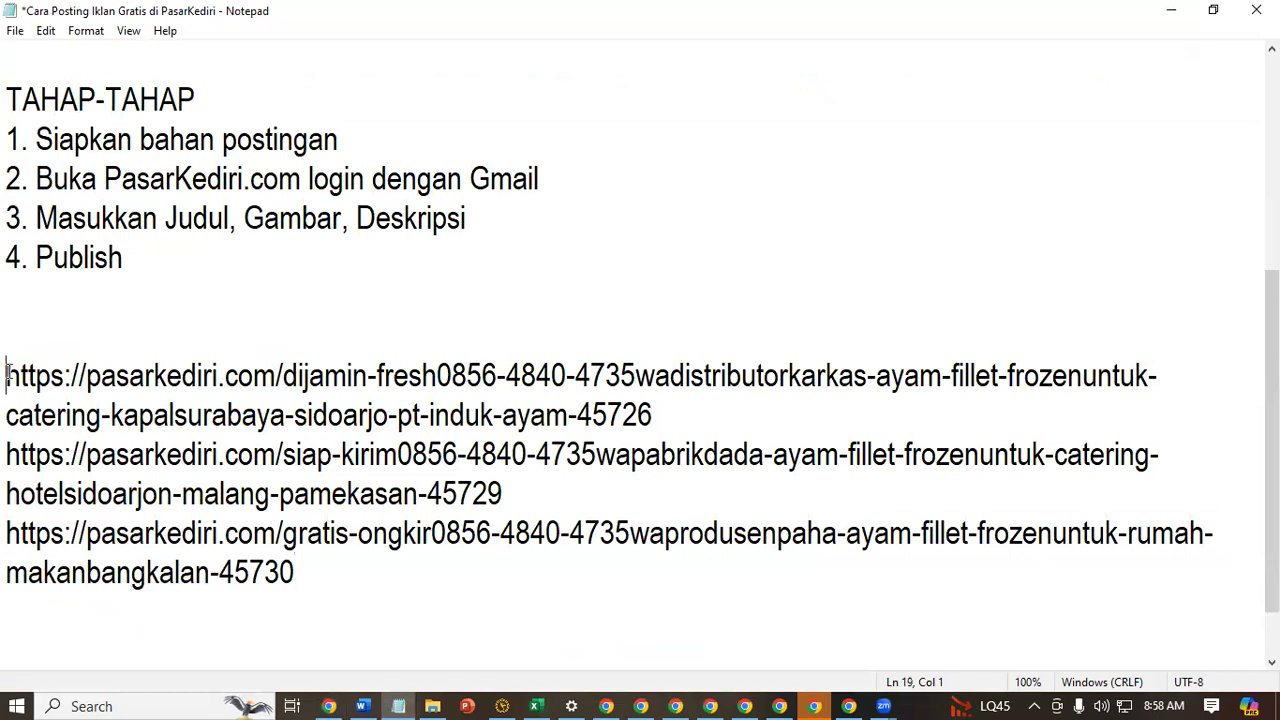
pyautogui.write('1.')
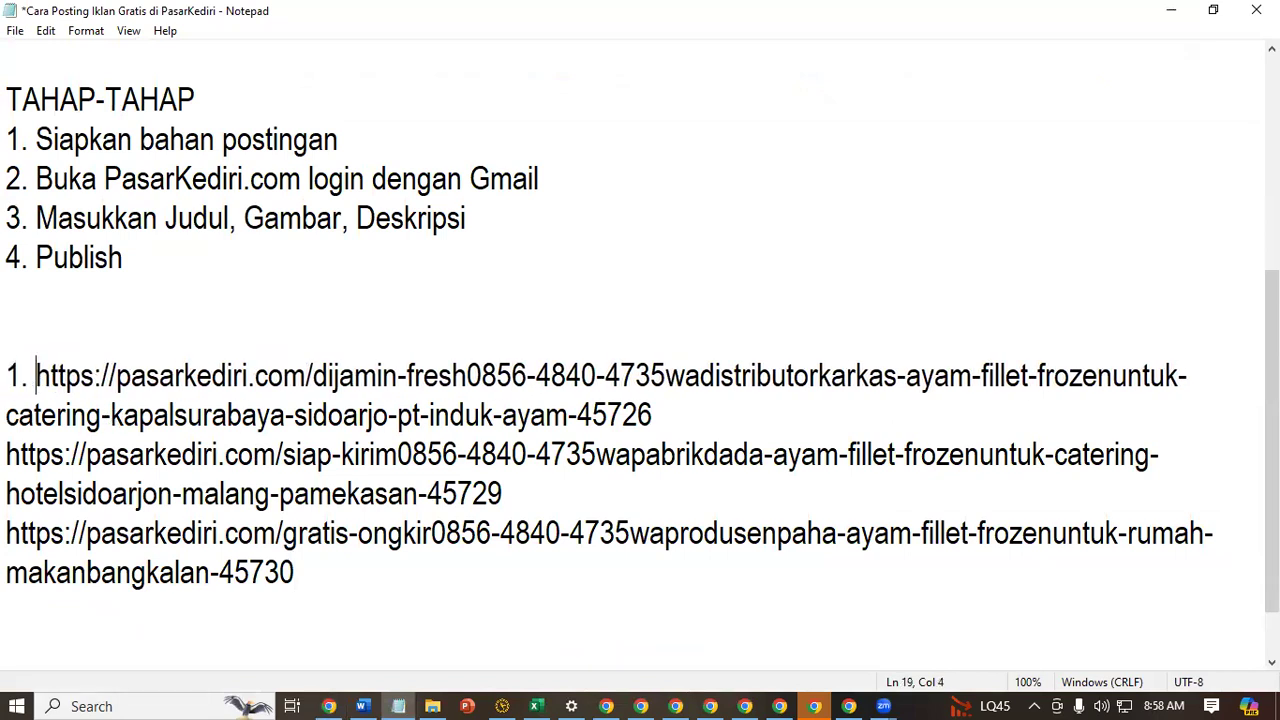
pyautogui.click(7, 455)
pyautogui.write('2.')
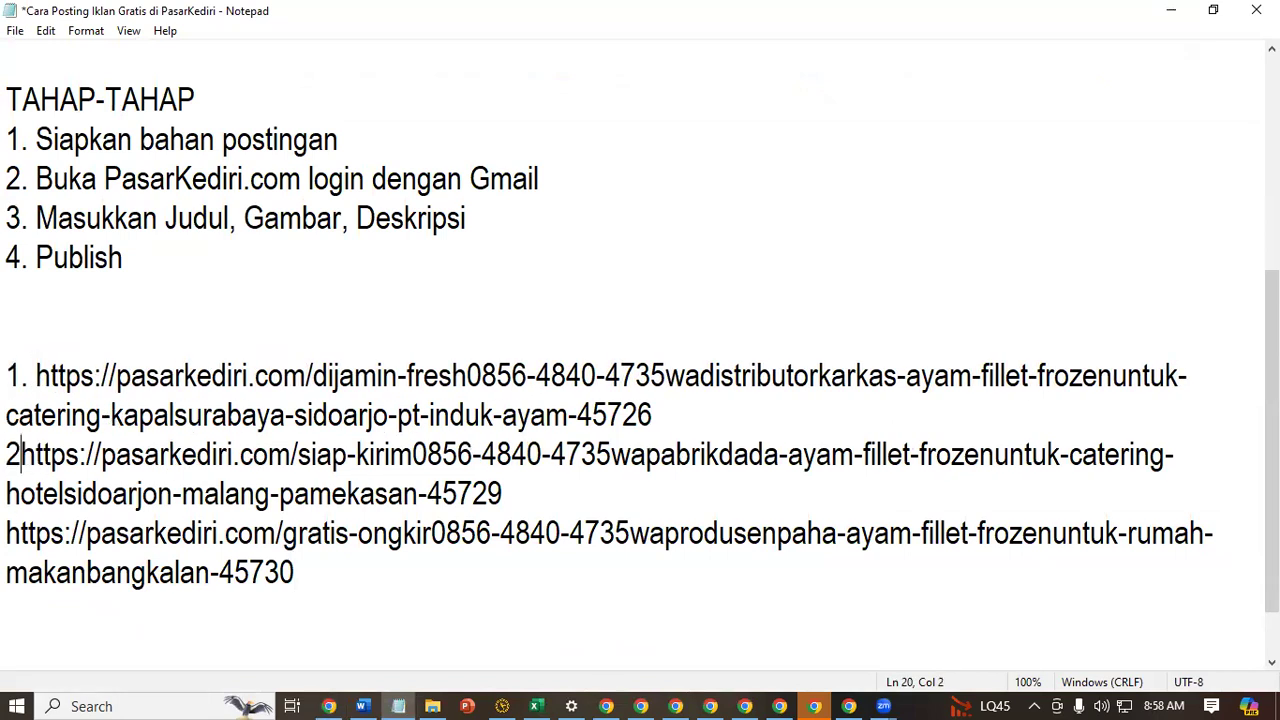
pyautogui.press('Down')
pyautogui.press('Down')
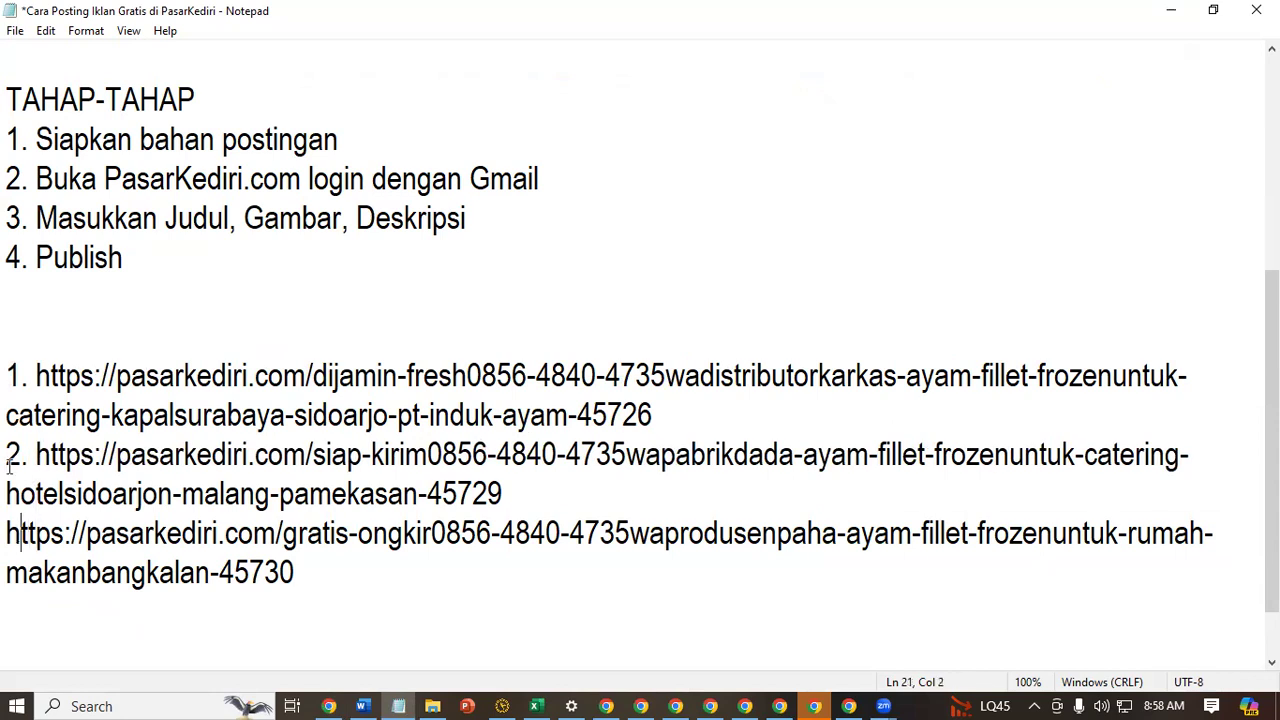
pyautogui.write('3.')
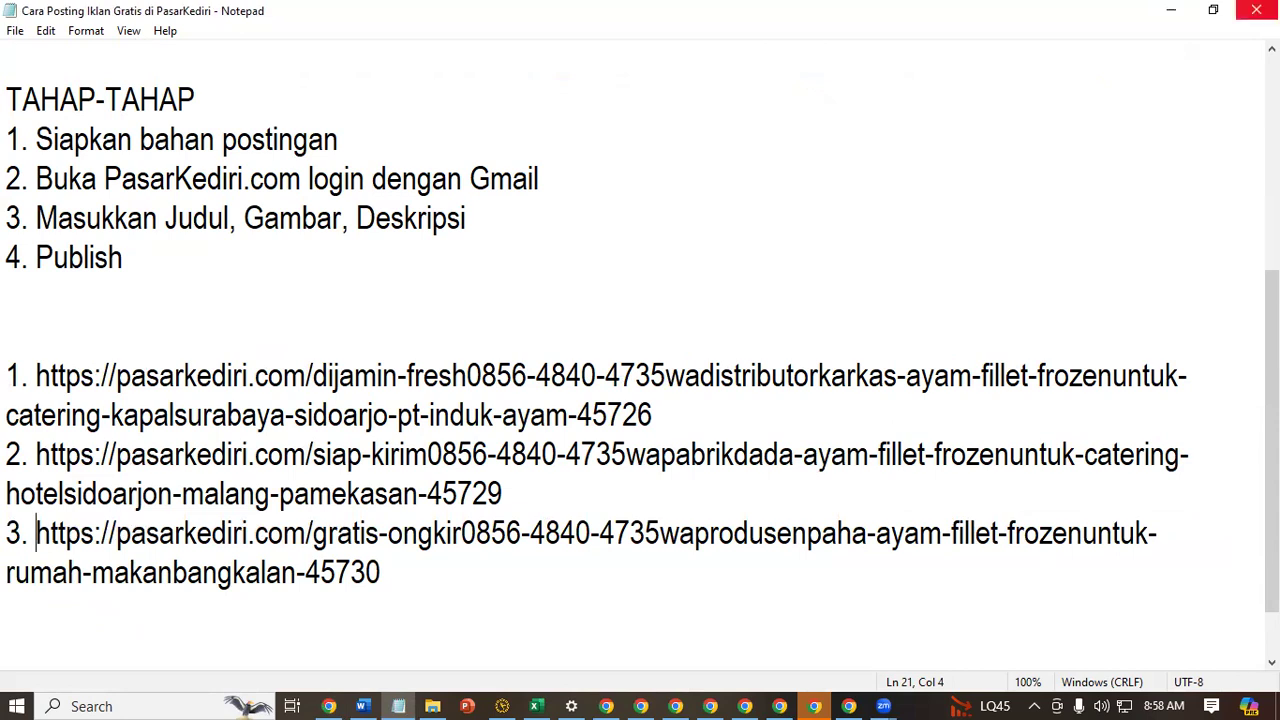
pyautogui.click(1171, 10)
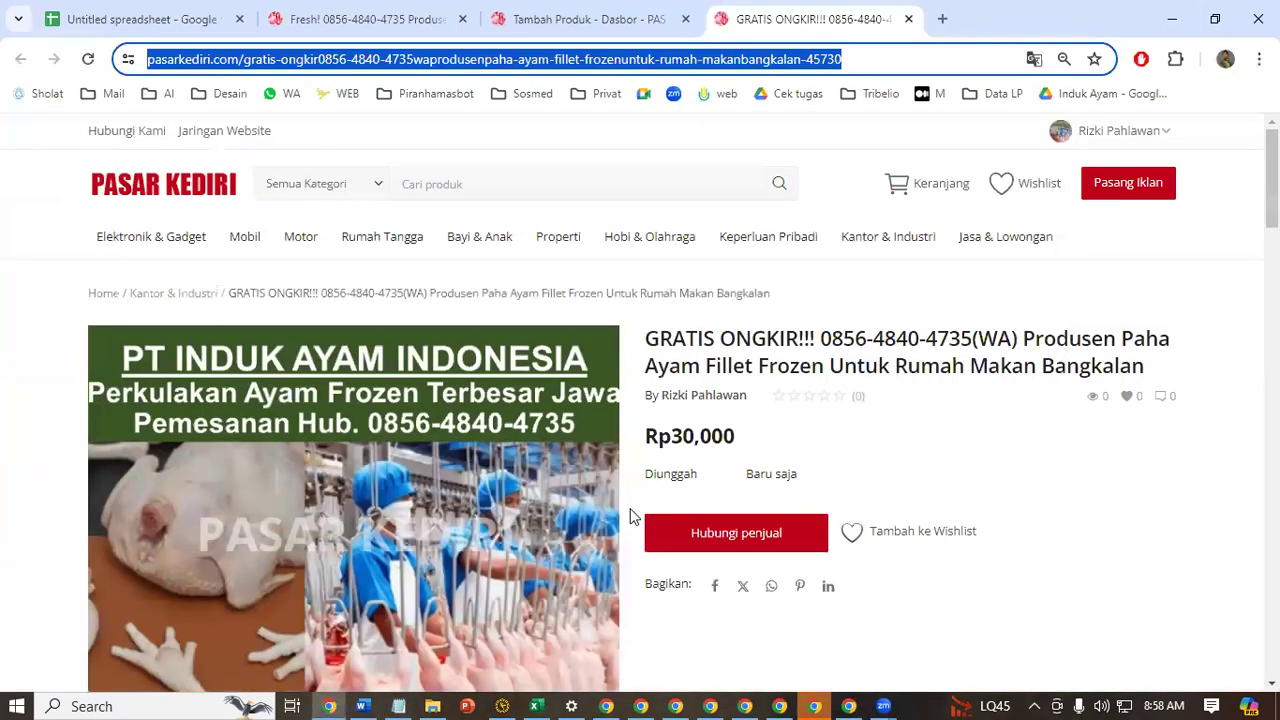
# Switch to the Tambah Produk tab and try to load the site's home page by shortening the address to pasarkediri.com
pyautogui.click(536, 7)
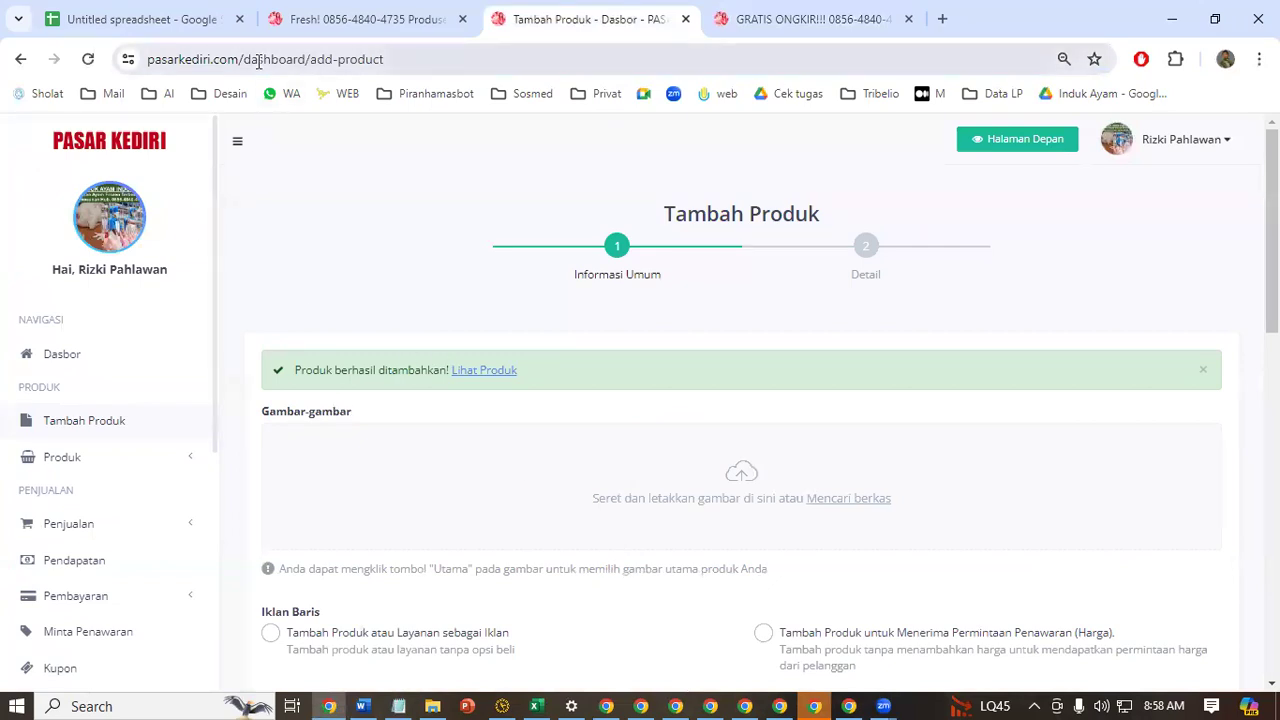
pyautogui.moveTo(247, 59); pyautogui.dragTo(480, 74)
pyautogui.press('BackSpace')
pyautogui.press('Return')
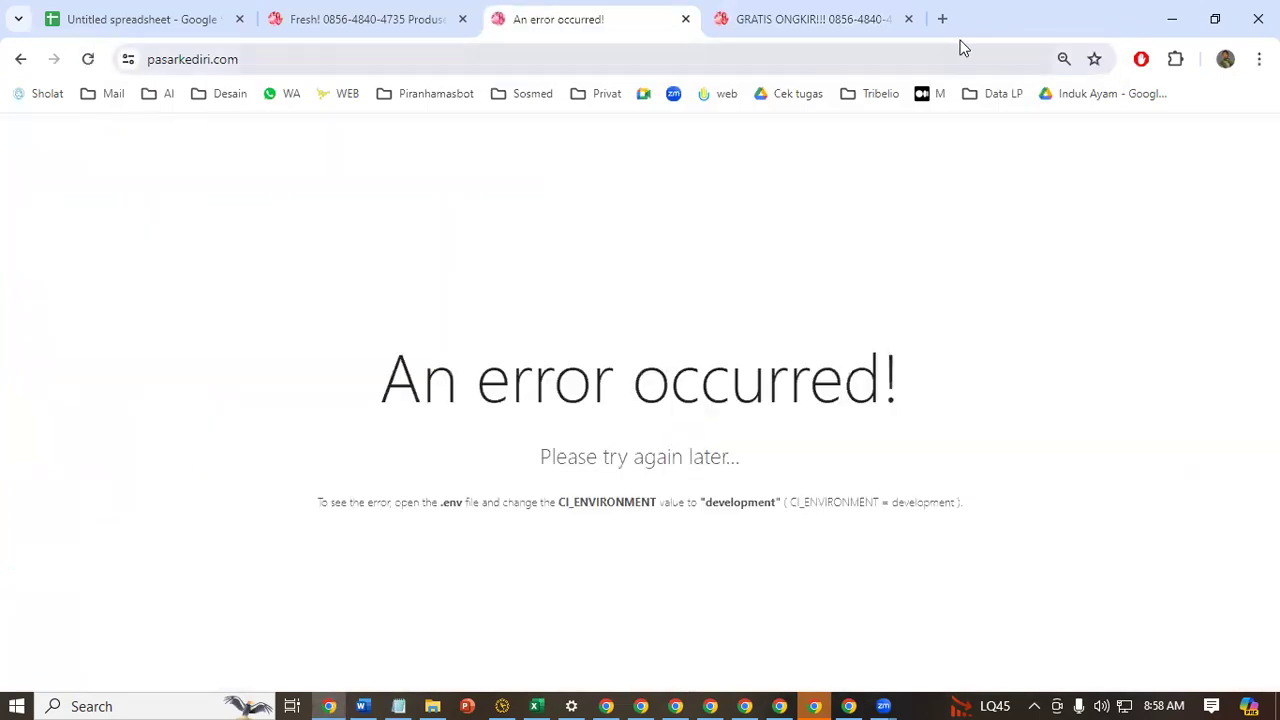
# Go back from the error page and open the seller dashboard to review the most-viewed products list
pyautogui.click(20, 59)
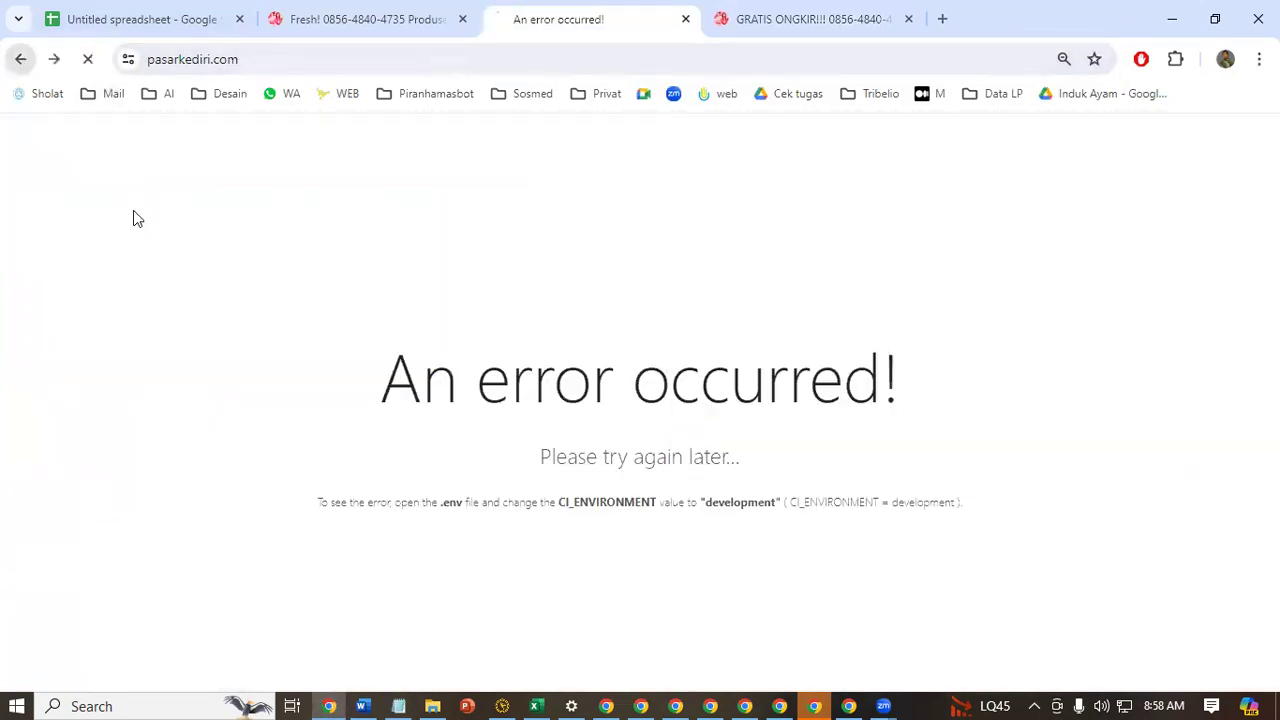
pyautogui.click(157, 157)
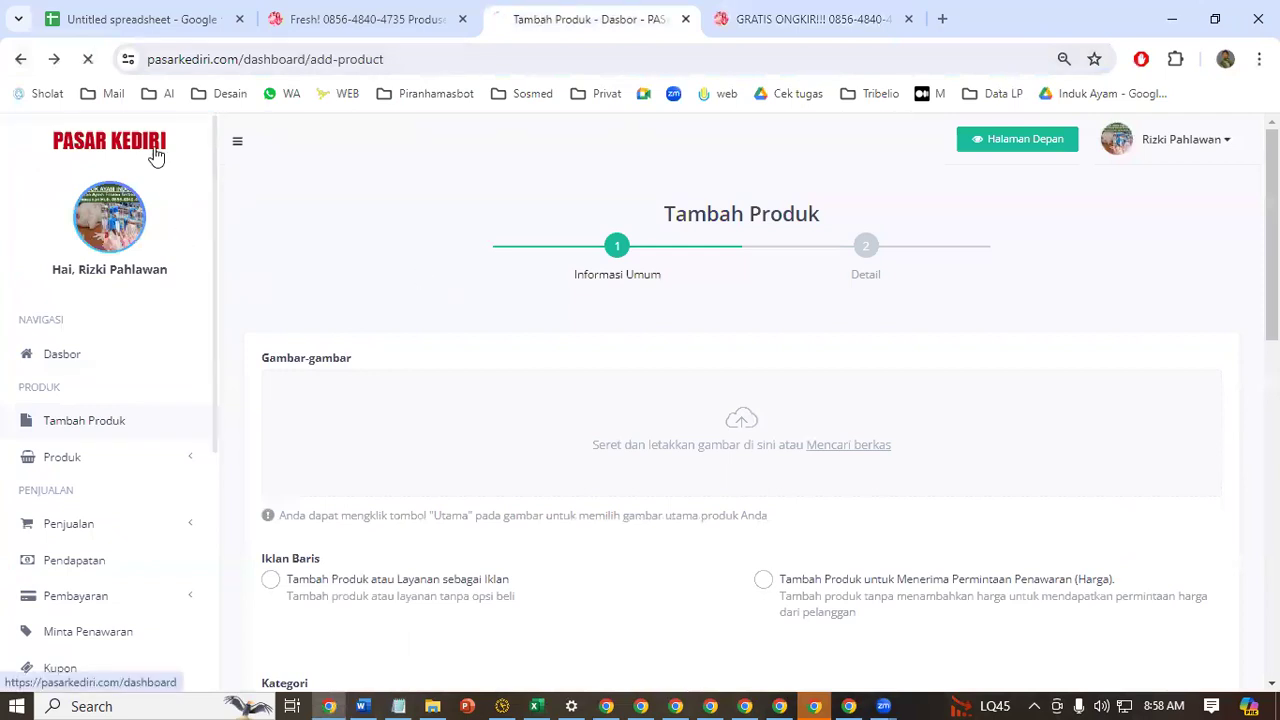
pyautogui.scroll(-1, 811, 523)
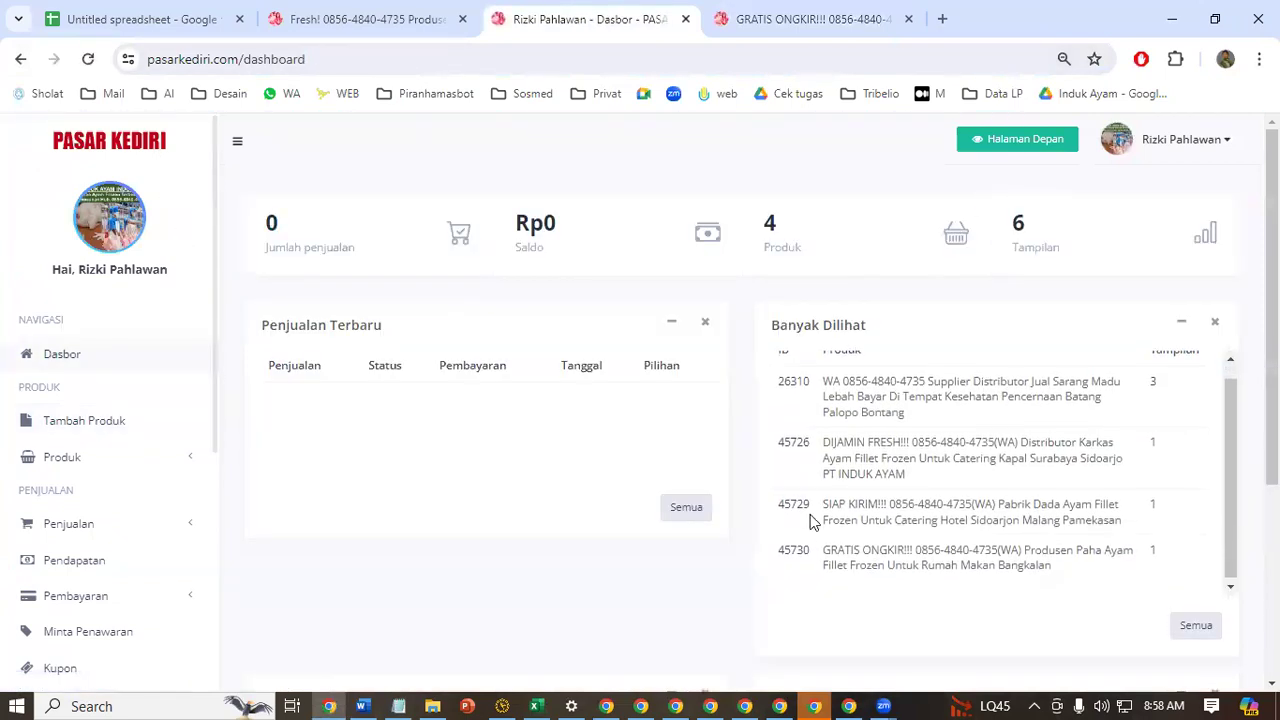
pyautogui.scroll(1, 878, 535)
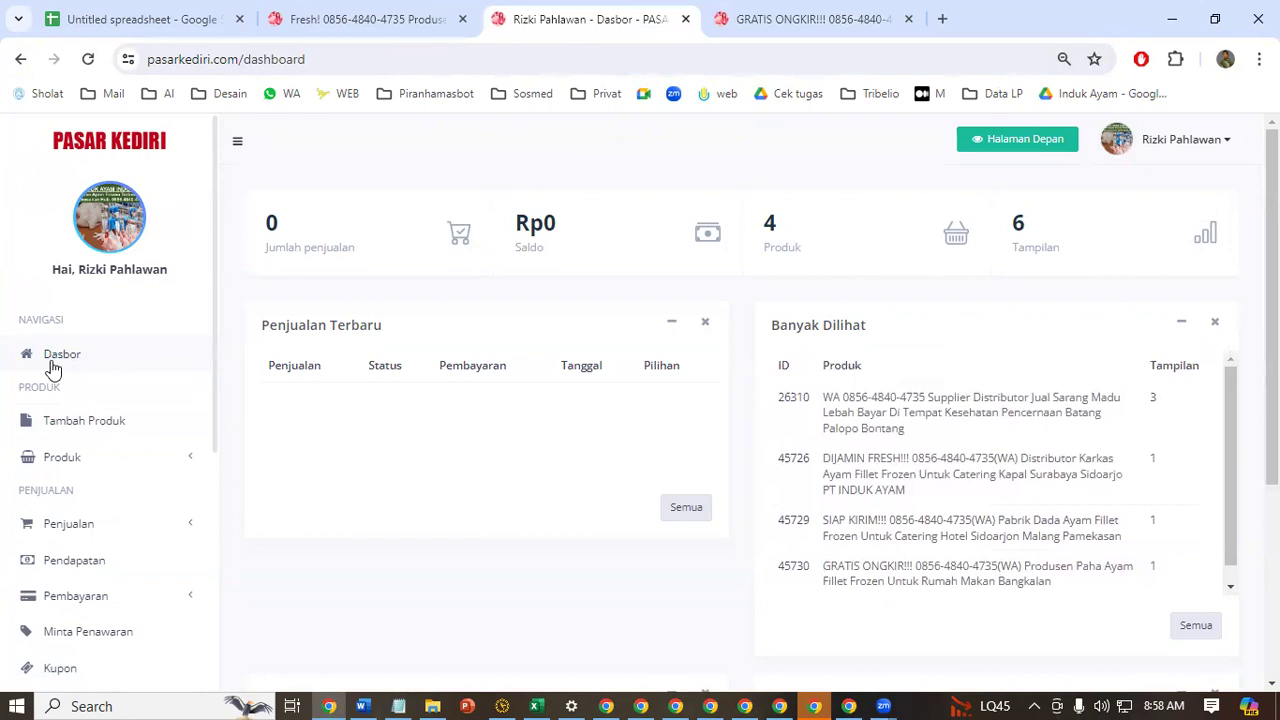
pyautogui.click(51, 366)
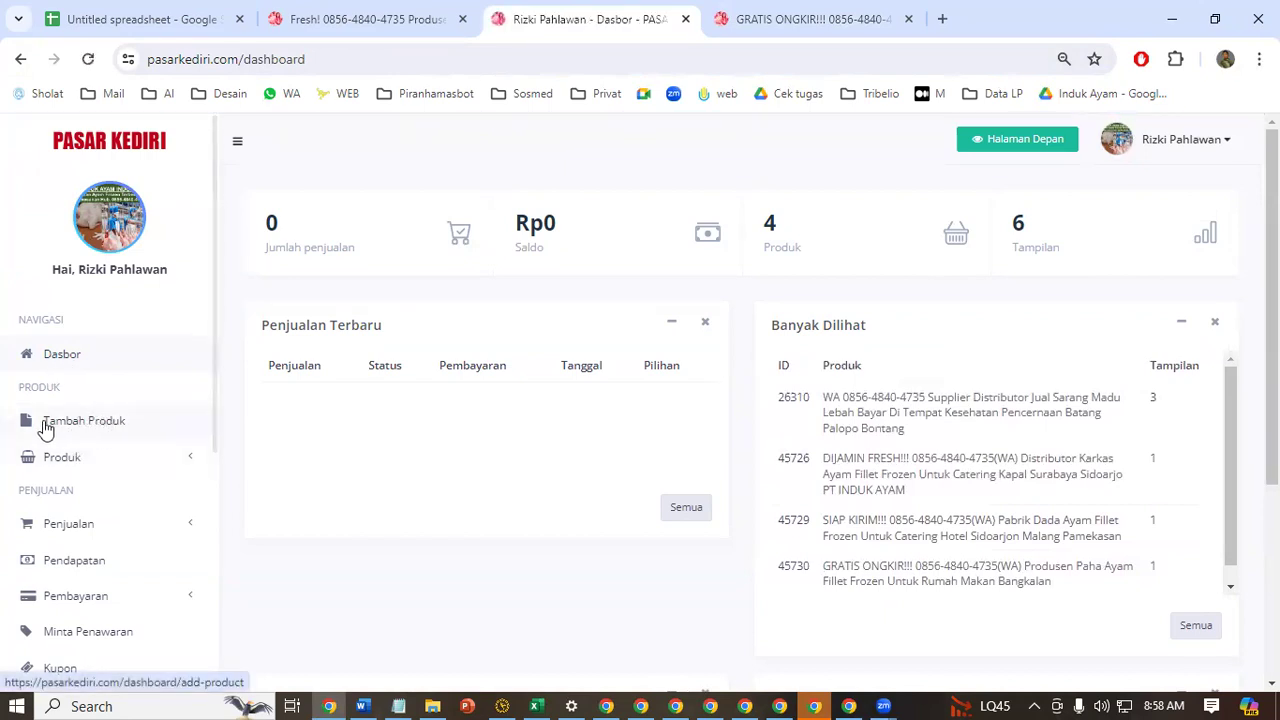
# Start a new product ad and upload the image beginning "Pusat Pertokoan Pabrik Jual Ayam Potong Frozen Untuk Catering Kapal" from the Watermark Hijau Tua folder
pyautogui.click(71, 421)
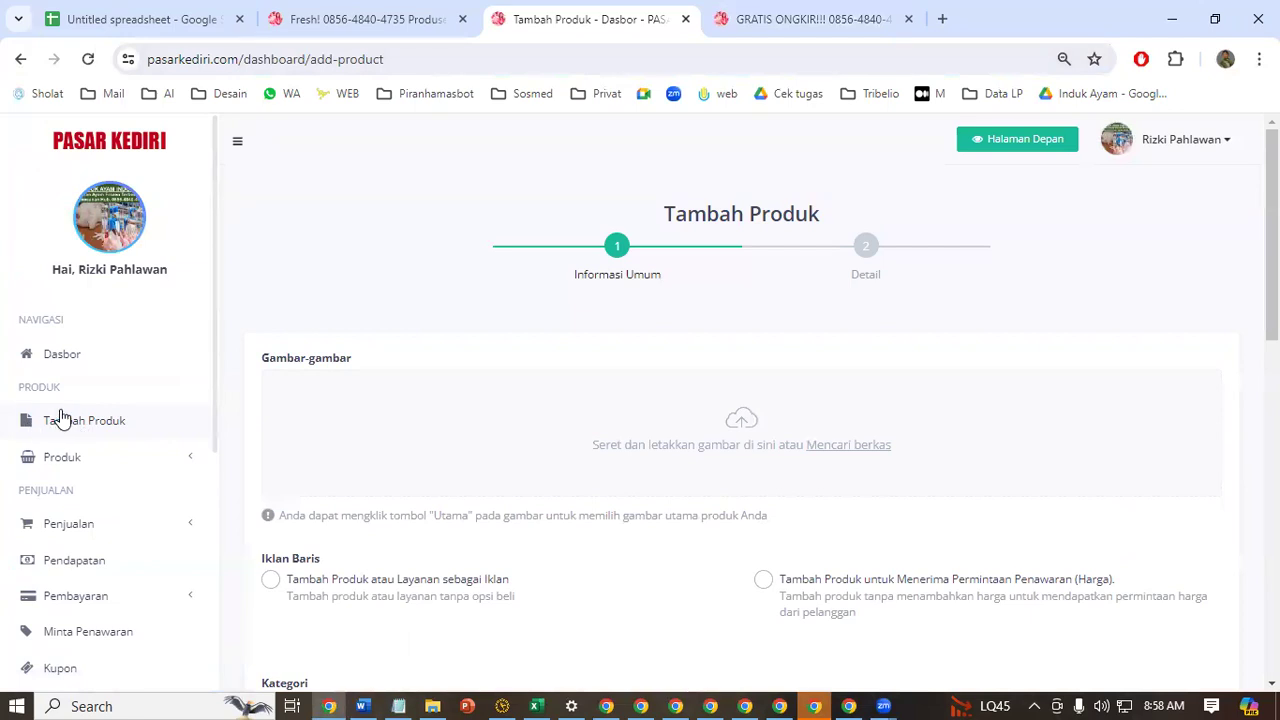
pyautogui.click(733, 432)
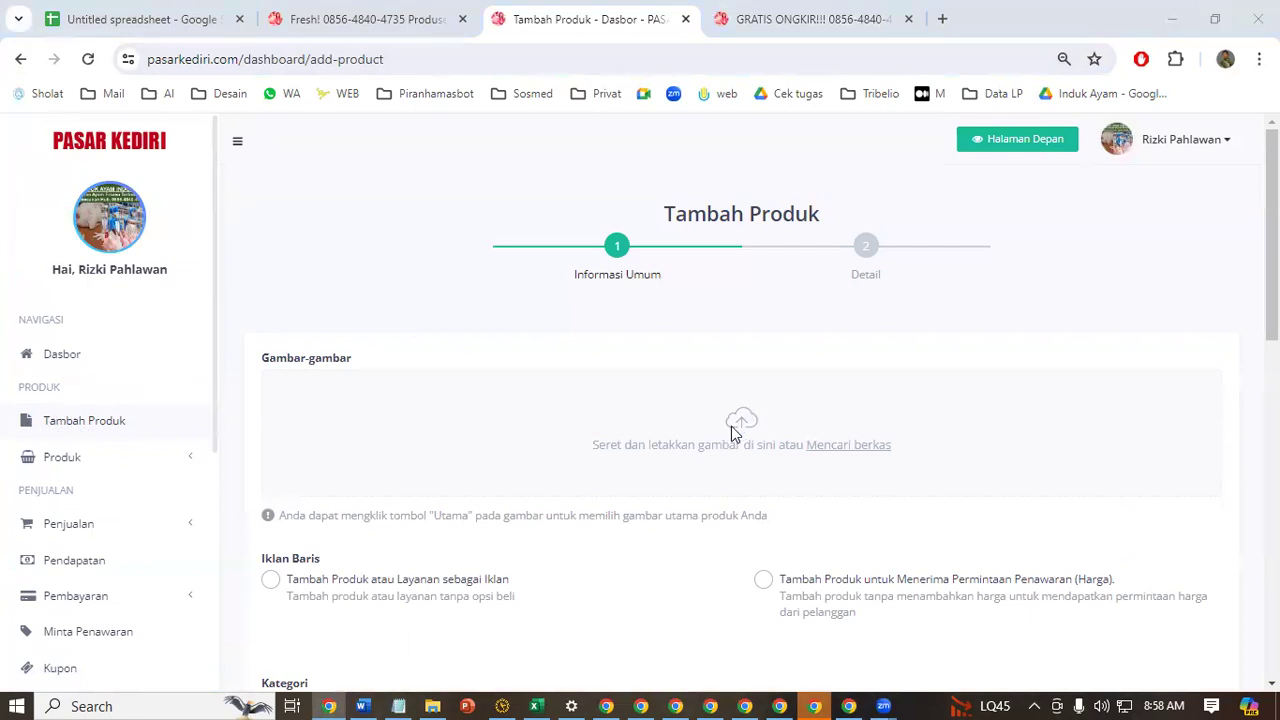
pyautogui.click(790, 190)
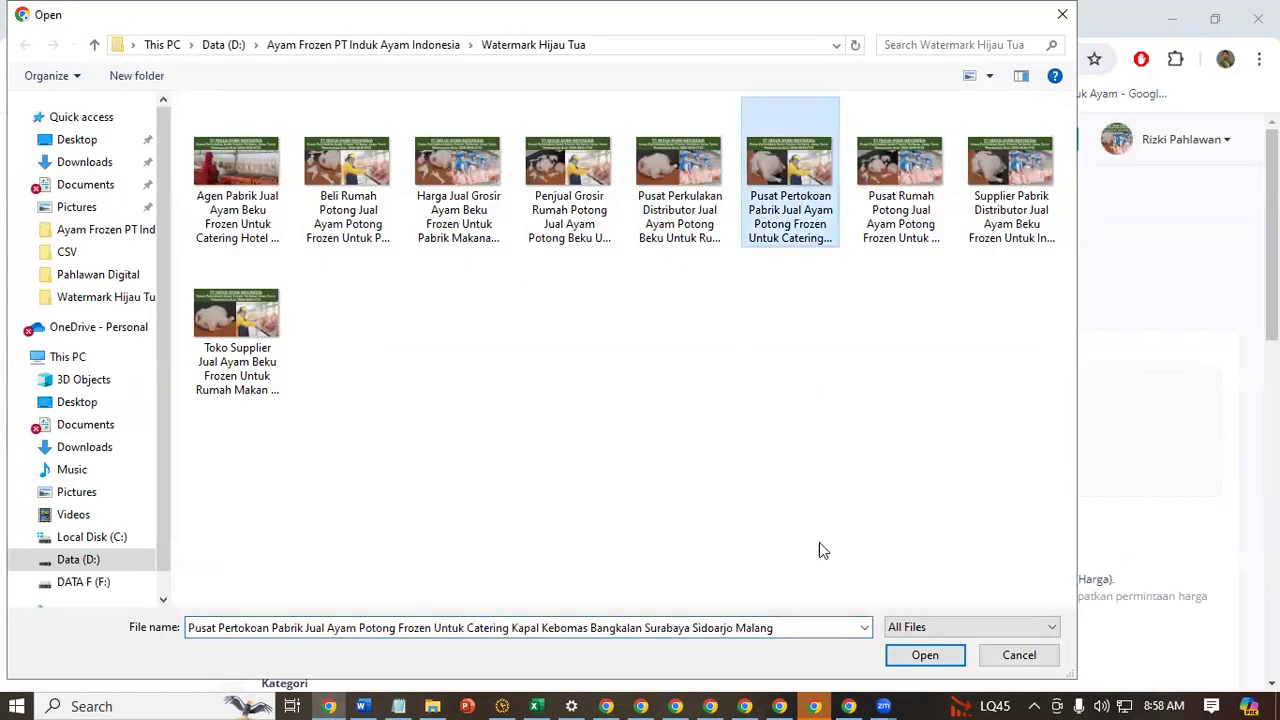
pyautogui.click(925, 655)
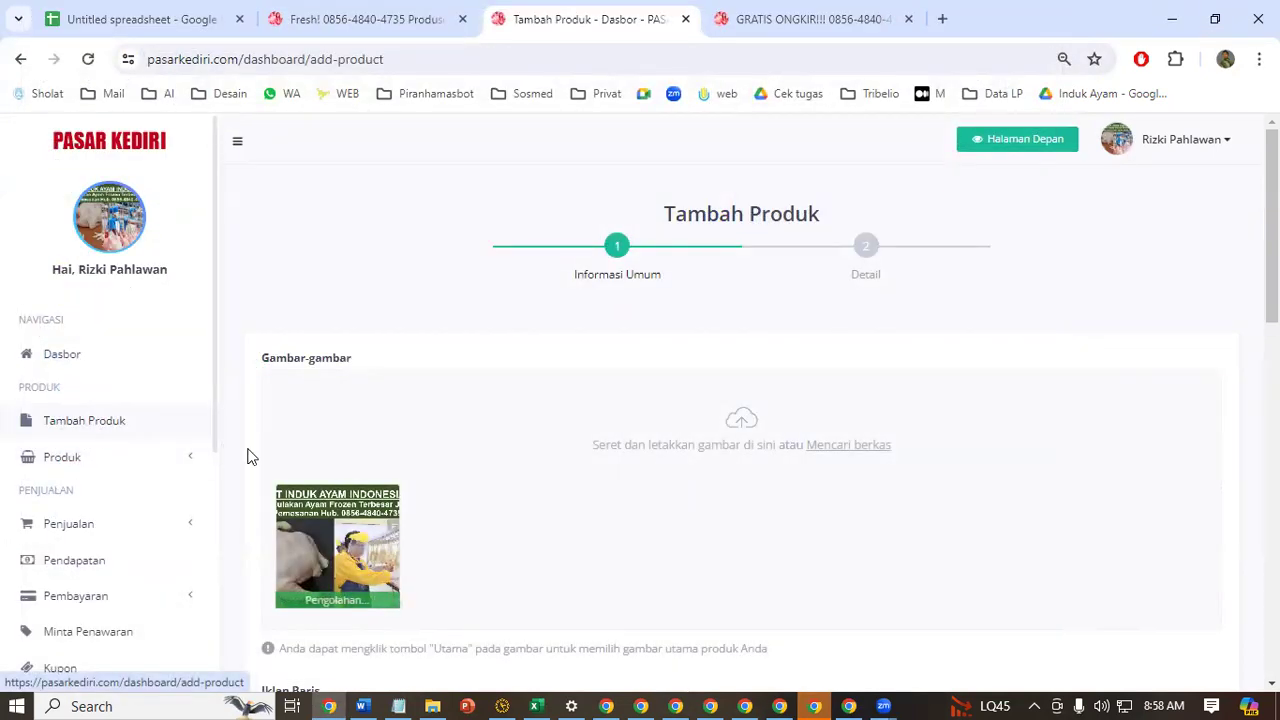
# Set the classified type to Tambah Produk atau Layanan sebagai Iklan and the category to Hobi & Olahraga
pyautogui.scroll(-5, 880, 394)
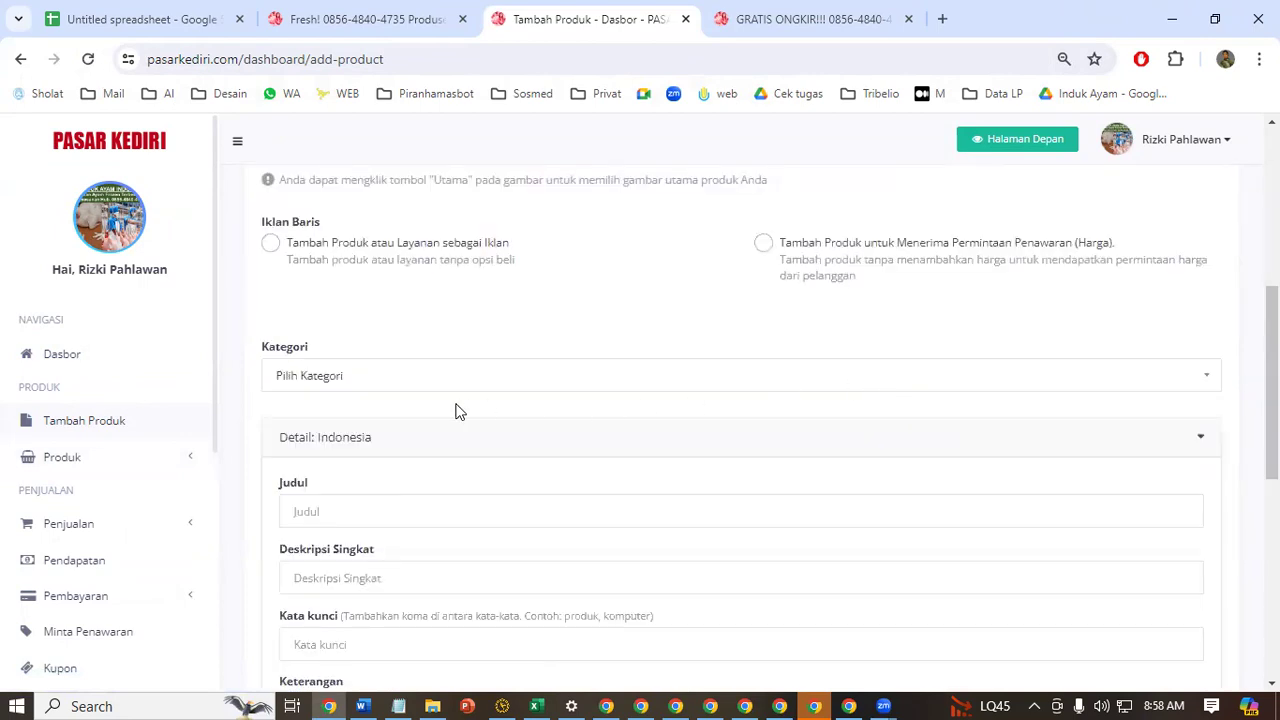
pyautogui.click(272, 245)
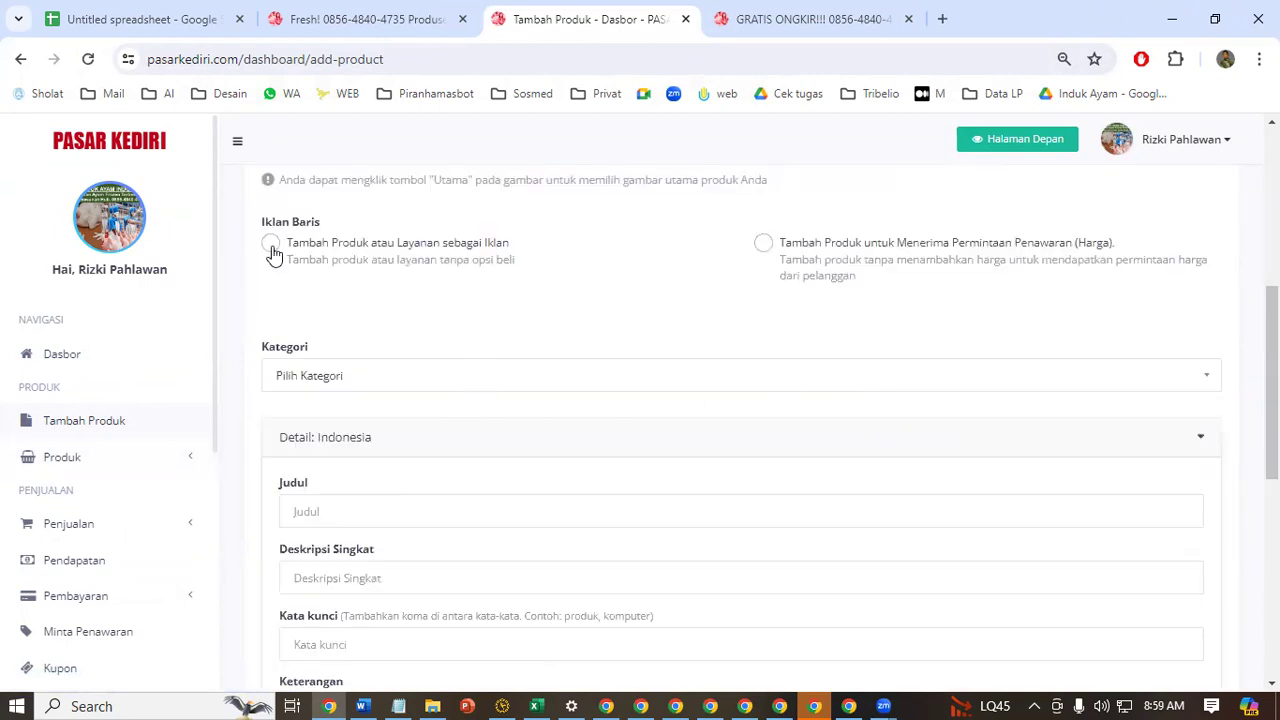
pyautogui.click(414, 380)
pyautogui.scroll(-2, 431, 568)
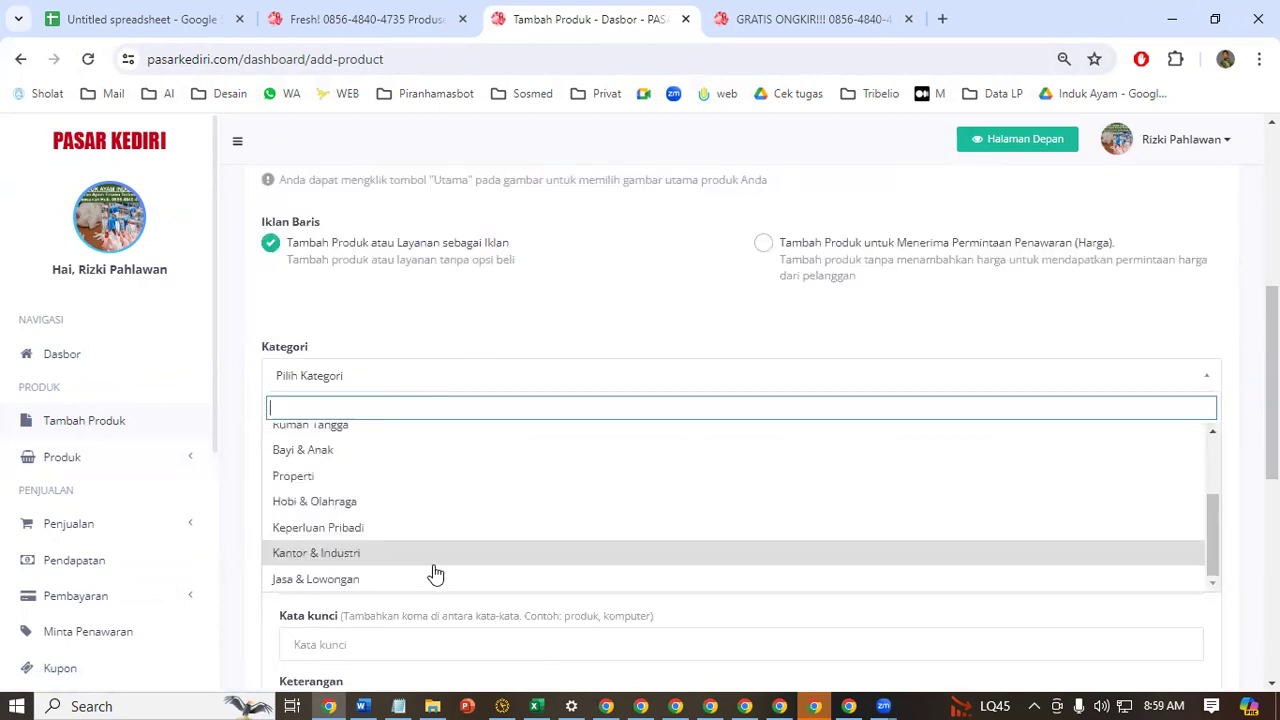
pyautogui.click(466, 516)
# Switch to the POSTING AYAM FROZEN workbook in Excel, copy the HARGA PABRIK!!! keyword row (row 5), and return to the ad form
pyautogui.click(403, 499)
pyautogui.press('Up')
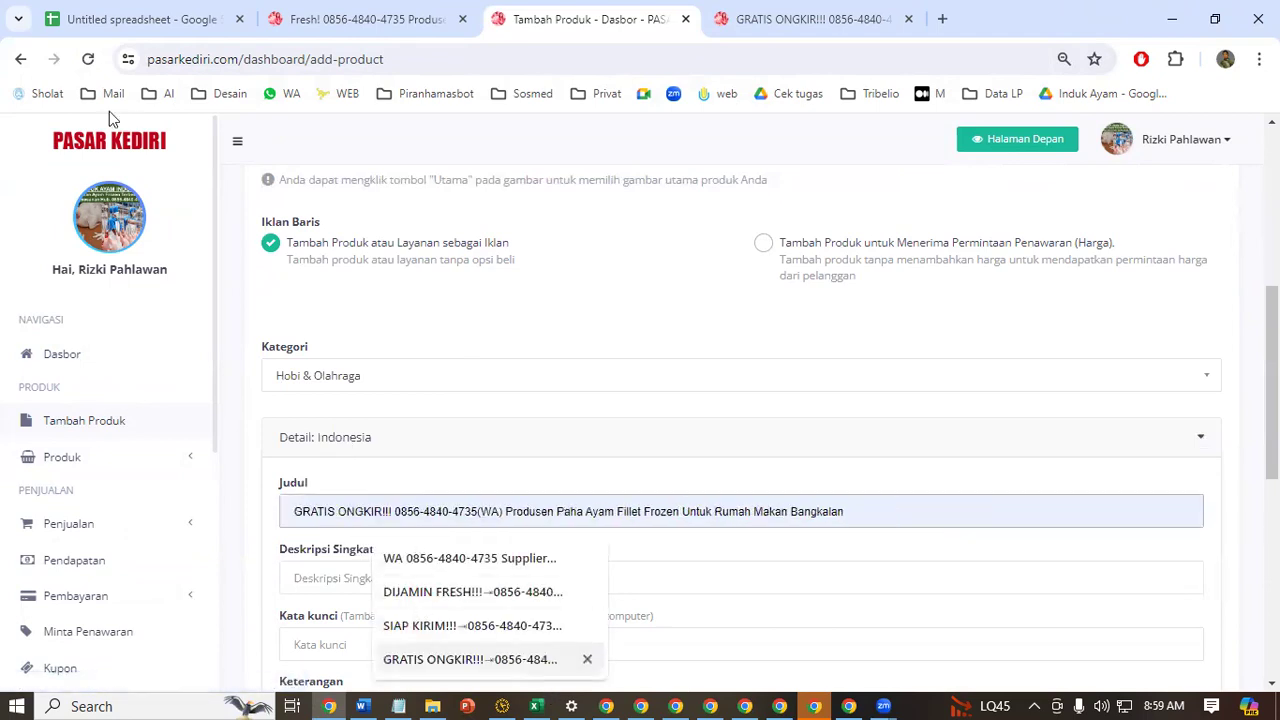
pyautogui.hotkey('alt', 'Tab')
pyautogui.hotkey('shift', 'space')
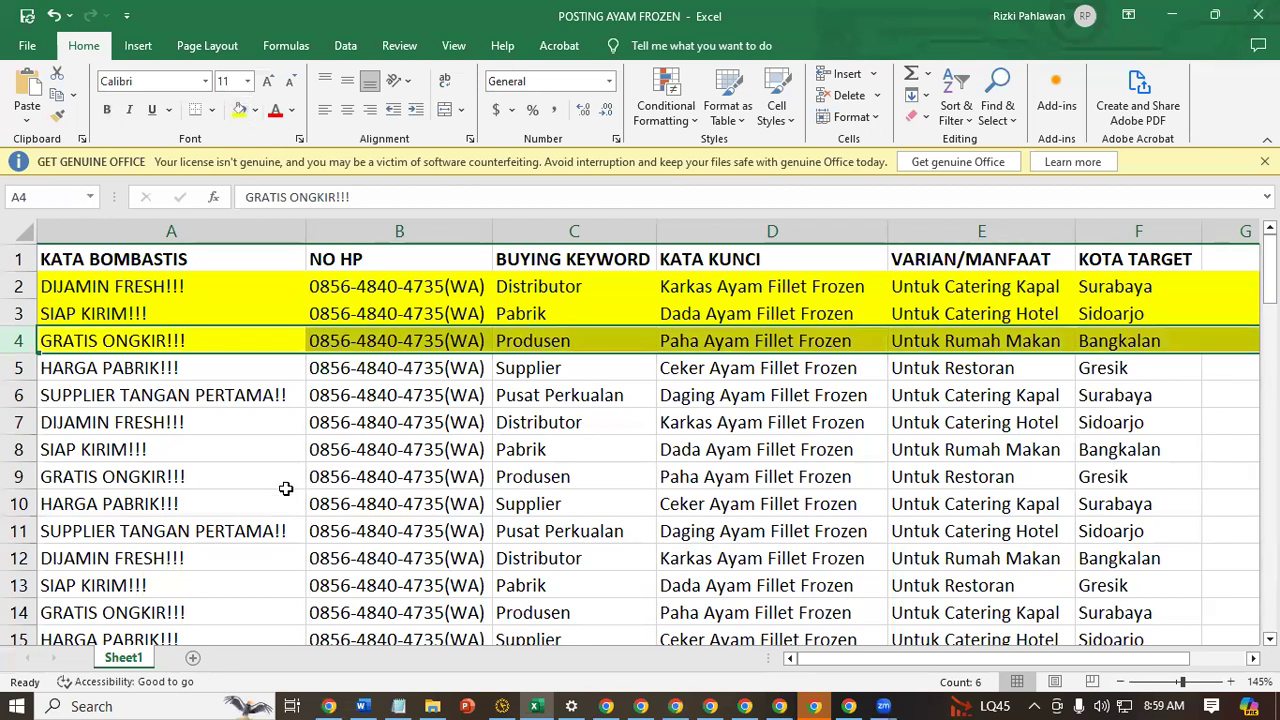
pyautogui.click(28, 368)
pyautogui.hotkey('ctrl', 'c')
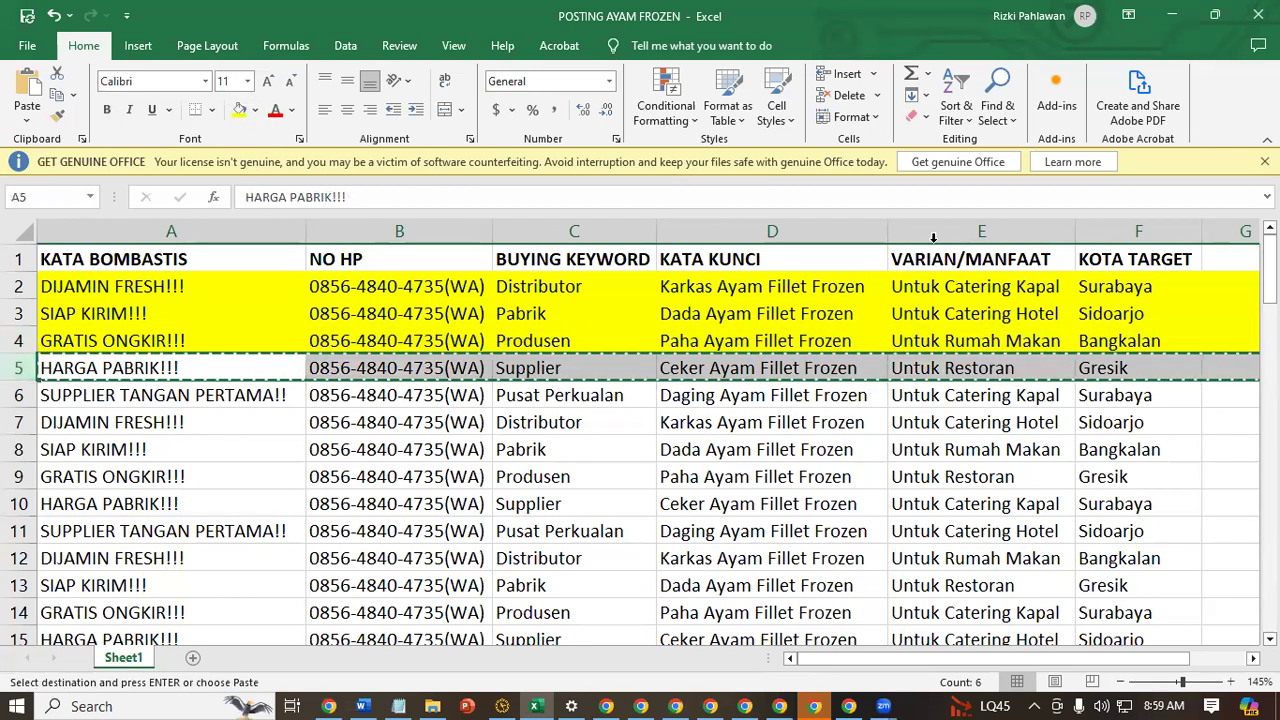
pyautogui.click(1170, 16)
# Paste the copied "HARGA PABRIK!!! Supplier Ceker Ayam Fillet Frozen Untuk Restoran Gresik" row into the Judul, Deskripsi Singkat and Kata kunci fields
pyautogui.scroll(3, 526, 391)
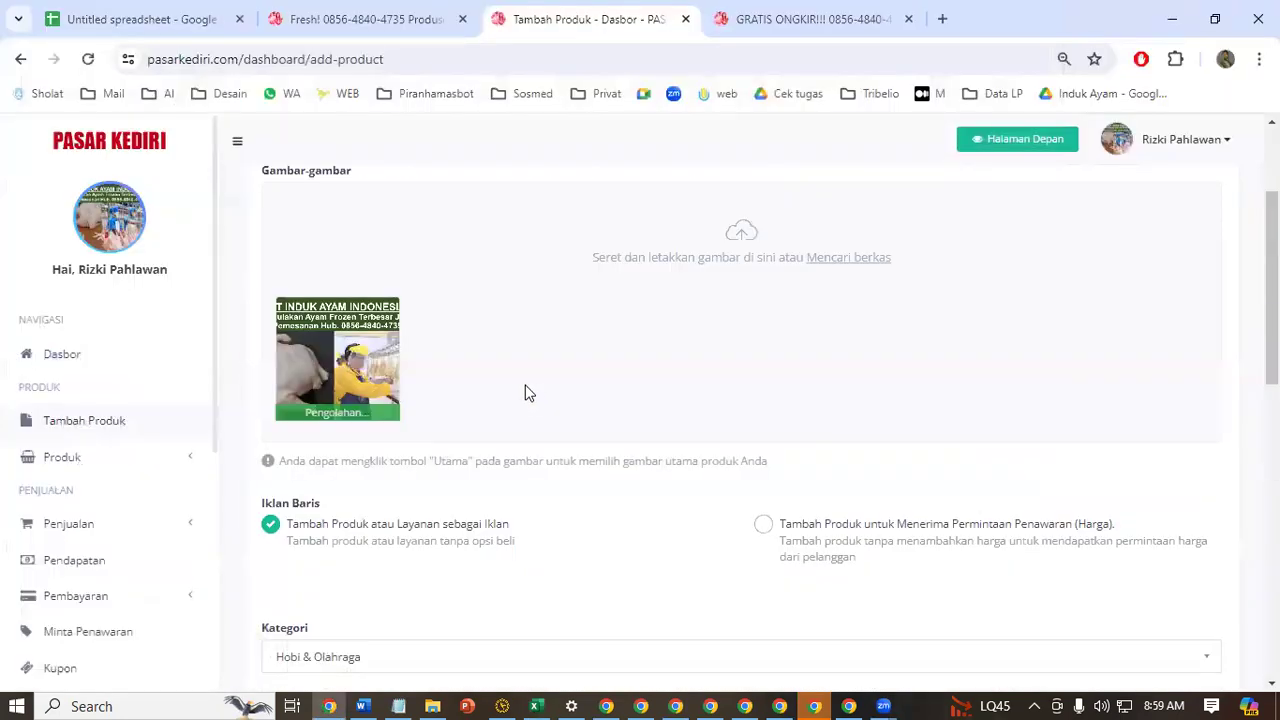
pyautogui.scroll(-3, 538, 396)
pyautogui.scroll(-3, 538, 392)
pyautogui.scroll(2, 449, 371)
pyautogui.click(403, 410)
pyautogui.hotkey('ctrl', 'v')
pyautogui.click(366, 484)
pyautogui.hotkey('ctrl', 'v')
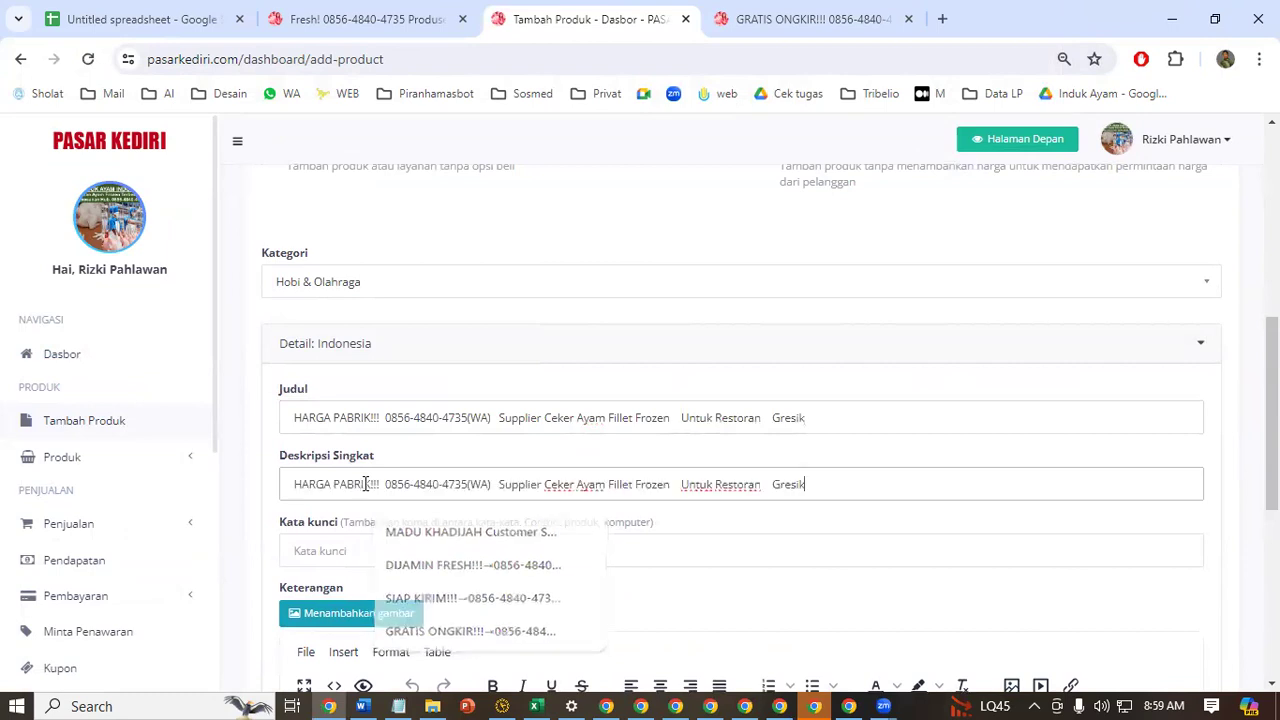
pyautogui.click(394, 540)
pyautogui.hotkey('ctrl', 'v')
# Copy the selected PT INDUK AYAM sales text from the Word document into the Keterangan description, and save the general information
pyautogui.scroll(-3, 951, 433)
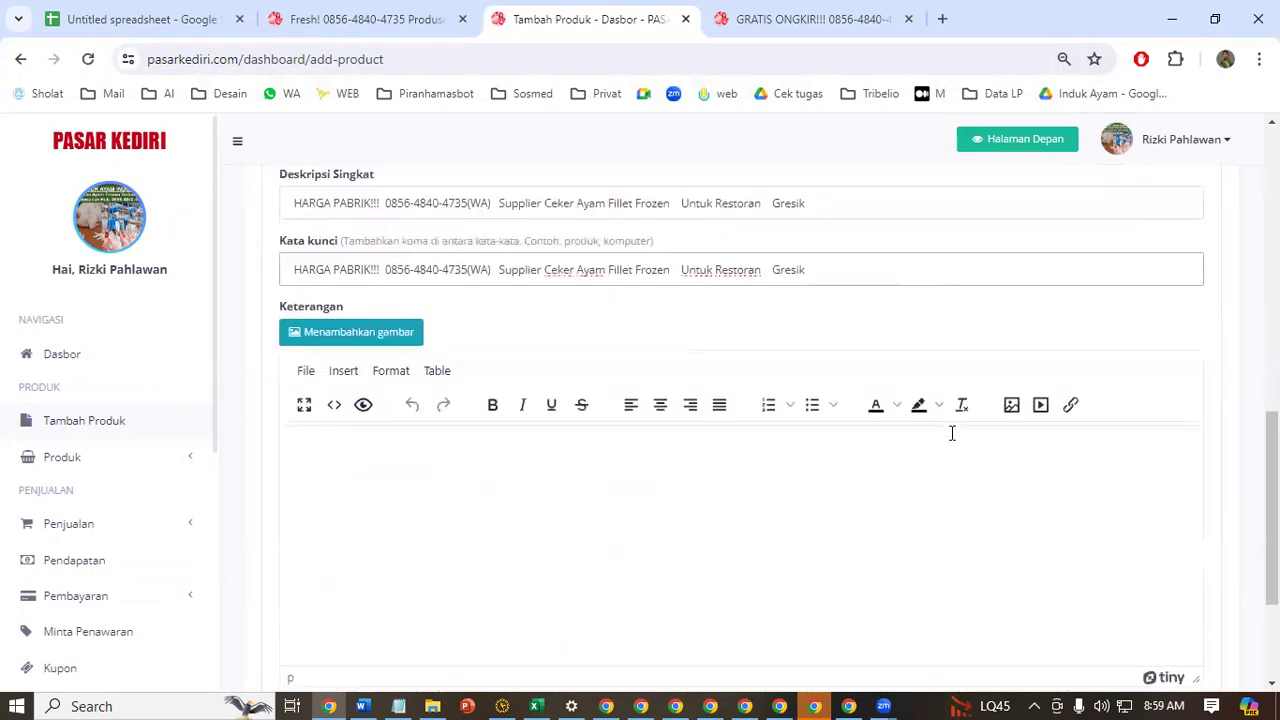
pyautogui.click(351, 471)
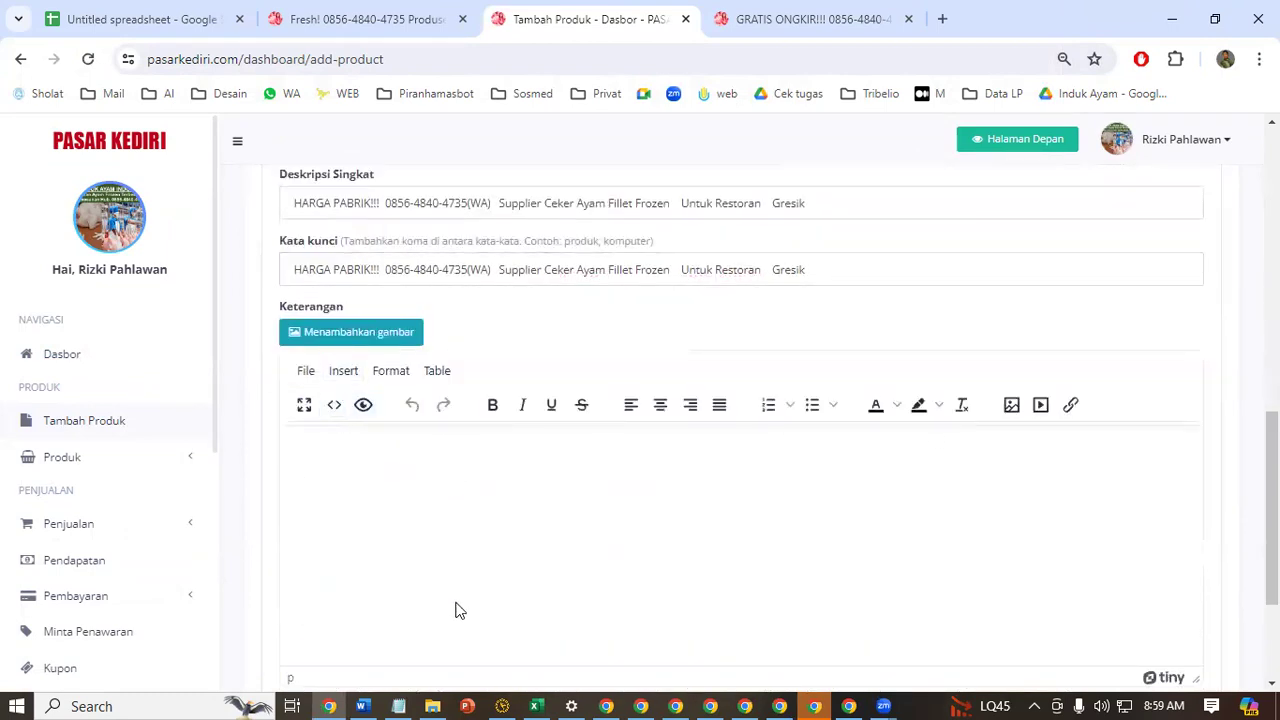
pyautogui.click(364, 700)
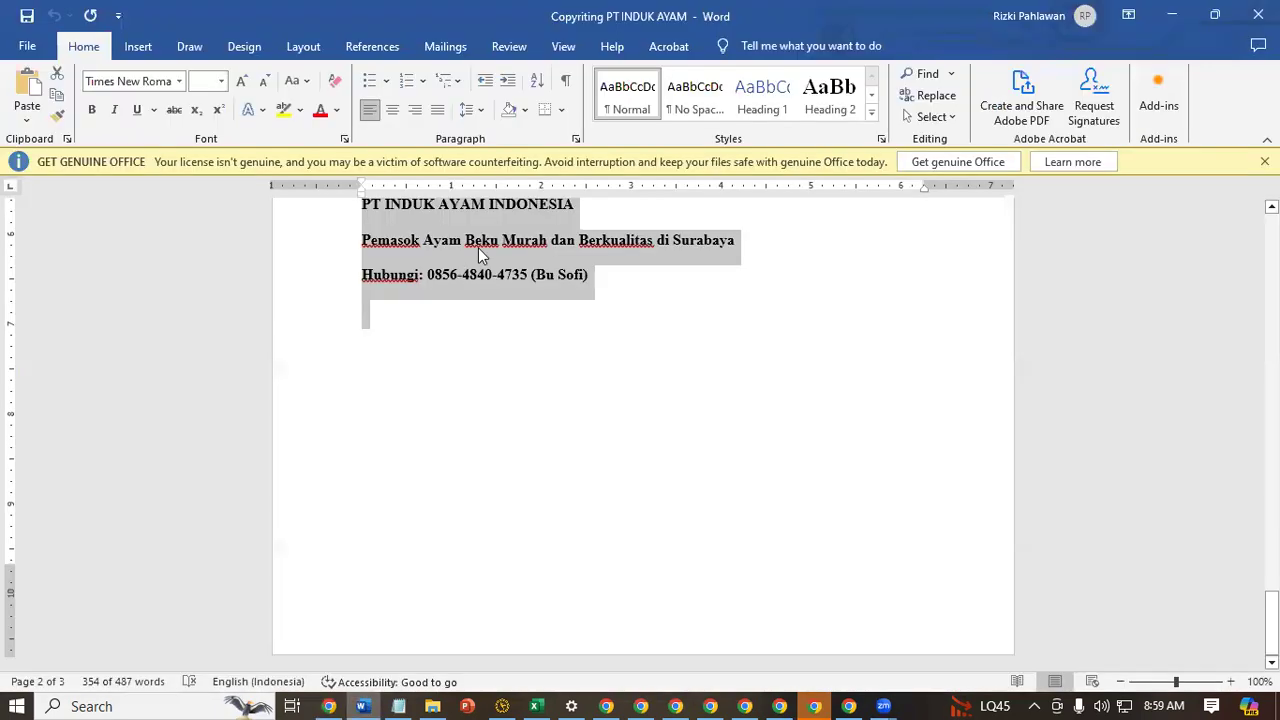
pyautogui.click(1172, 15)
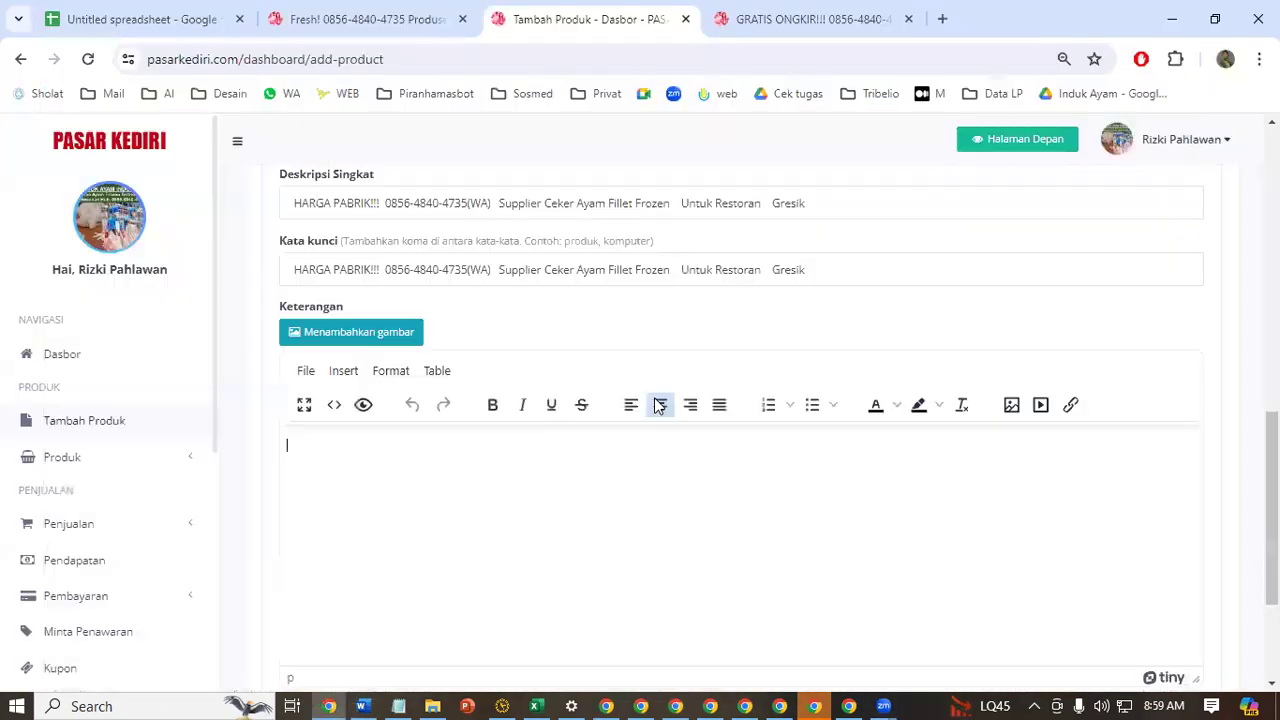
pyautogui.hotkey('ctrl', 'v')
pyautogui.scroll(-3, 1180, 490)
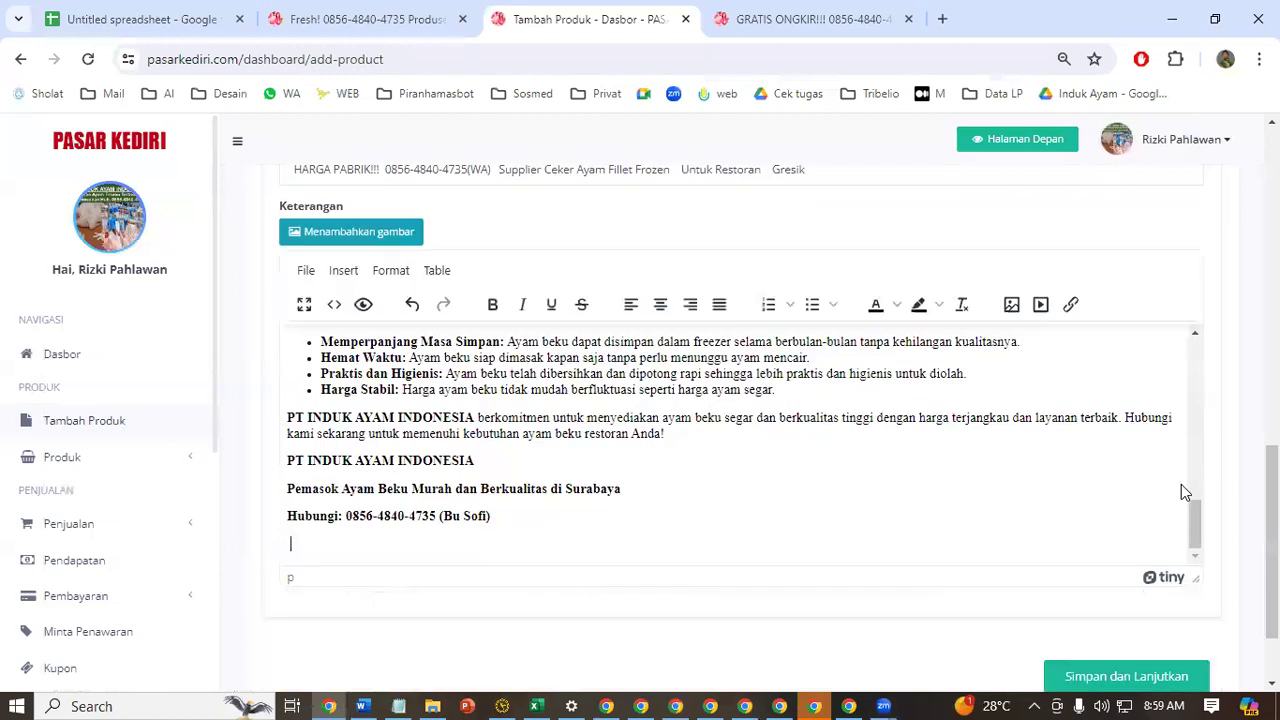
pyautogui.click(1180, 566)
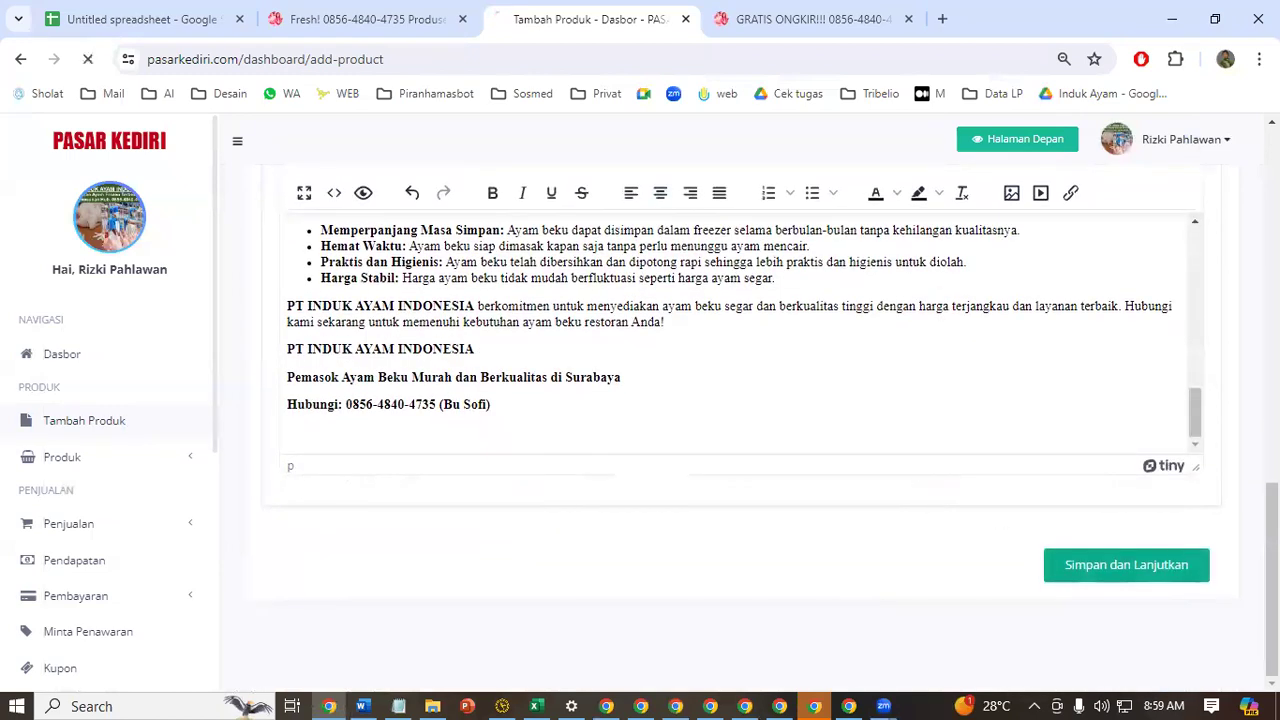
# Upload another product image to the Gambar-gambar area of the ad
pyautogui.scroll(-2, 610, 365)
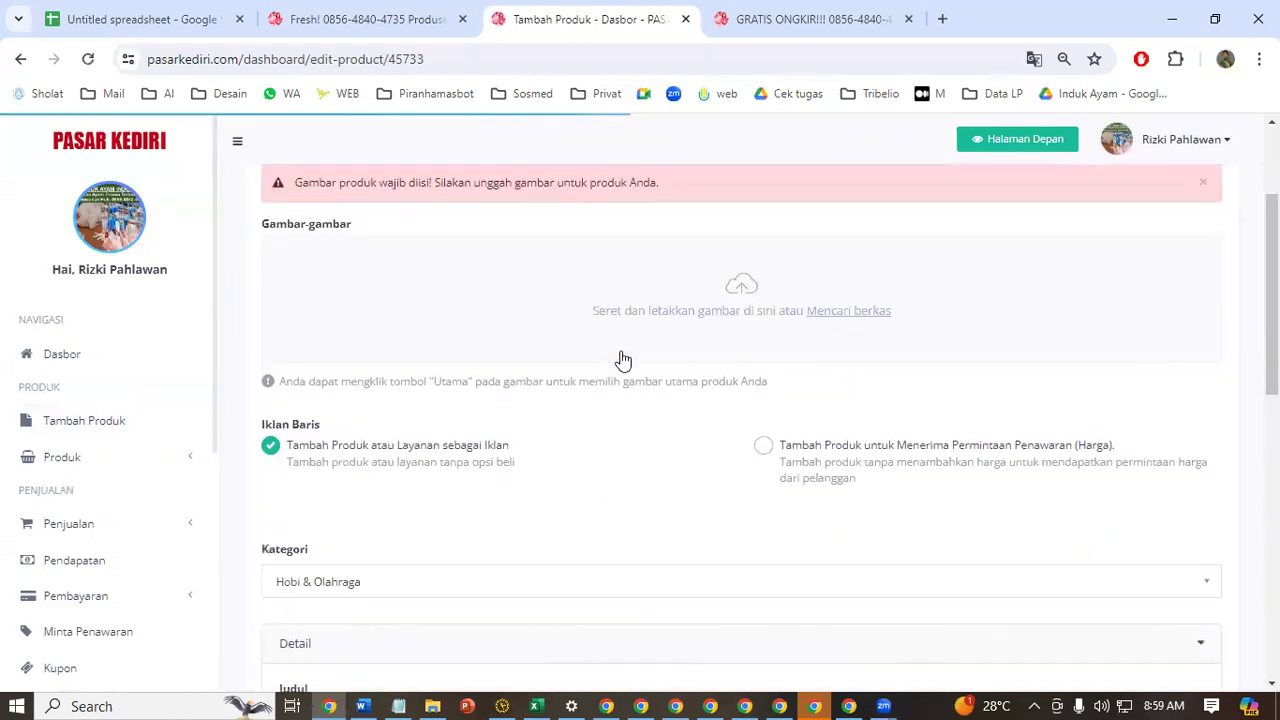
pyautogui.scroll(-5, 778, 318)
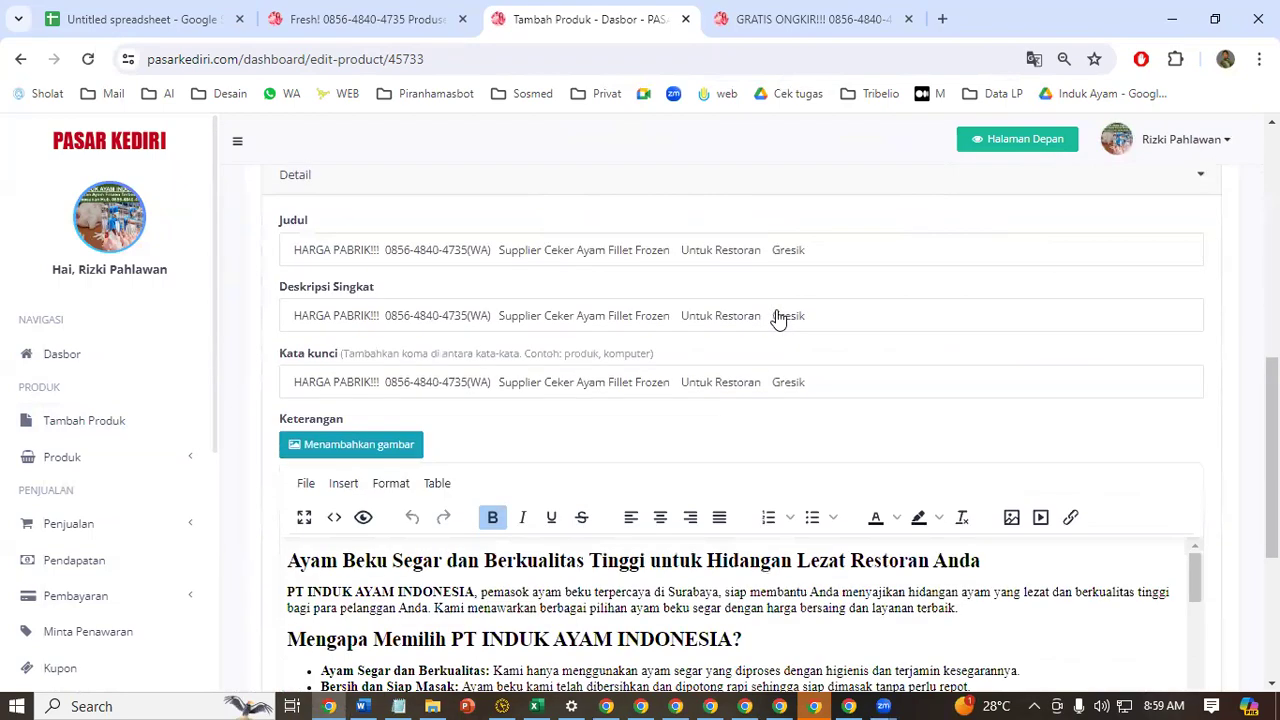
pyautogui.scroll(5, 778, 313)
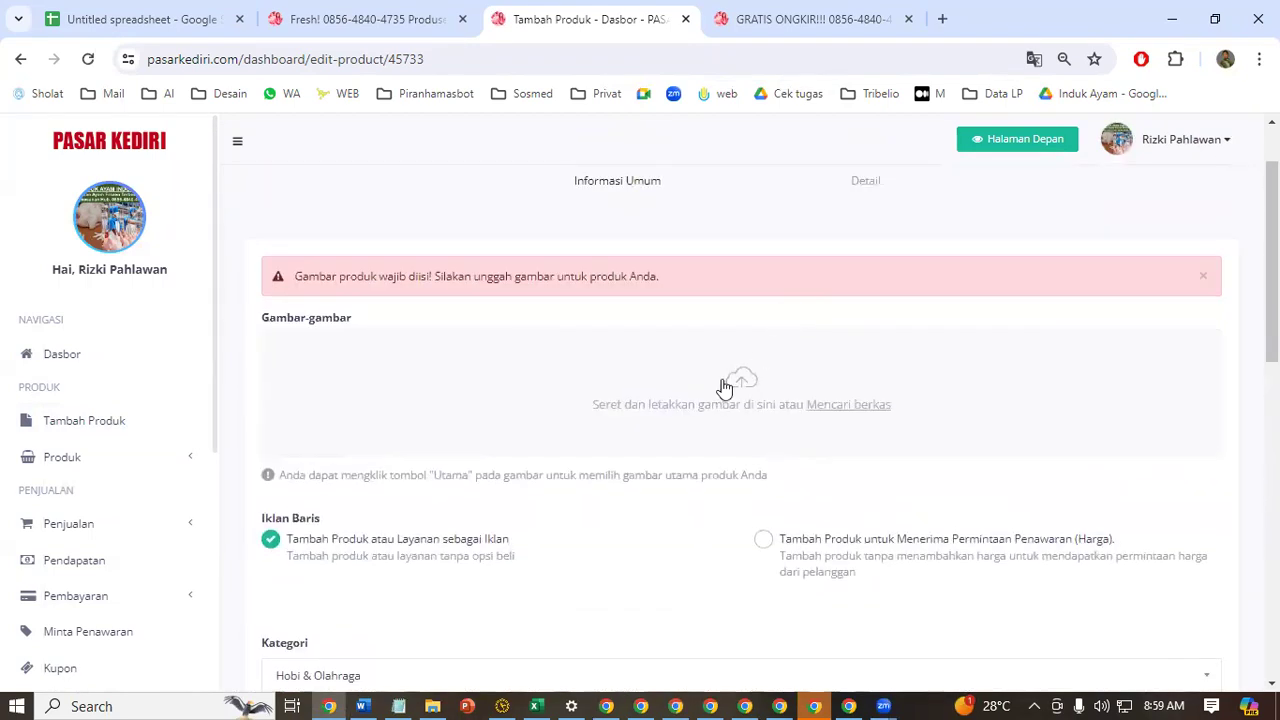
pyautogui.click(684, 376)
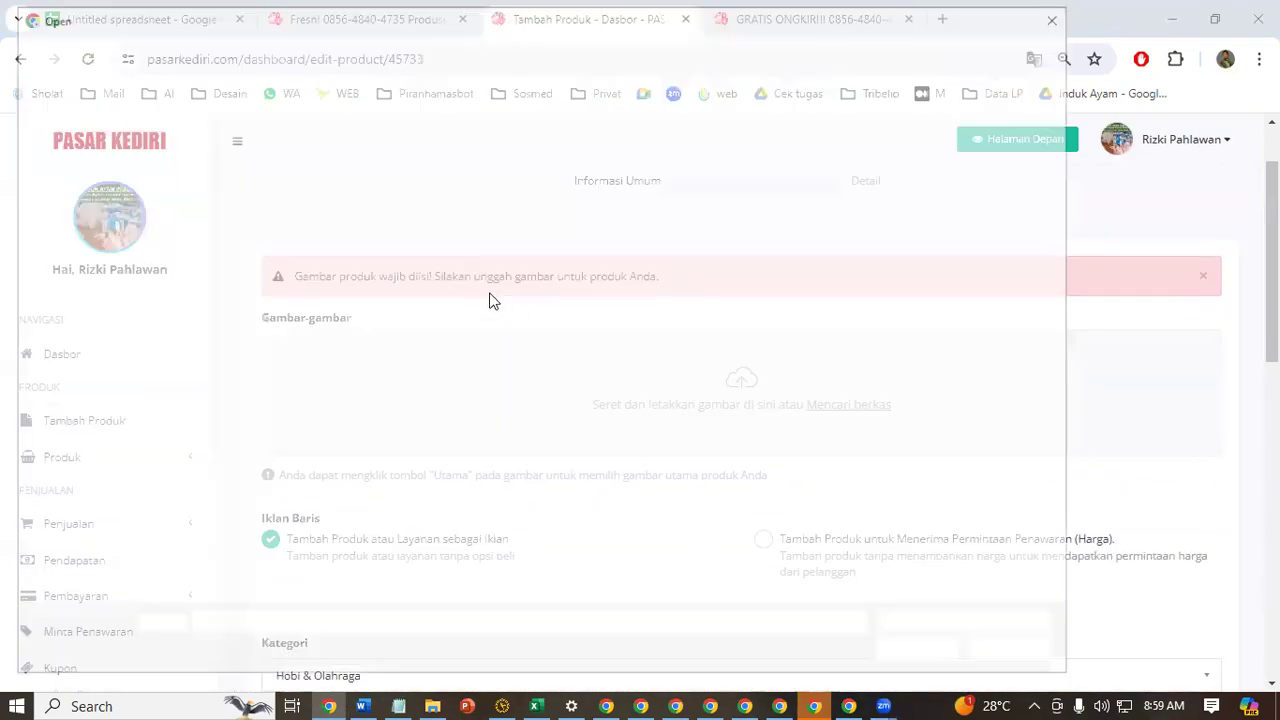
pyautogui.click(478, 208)
pyautogui.press('Return')
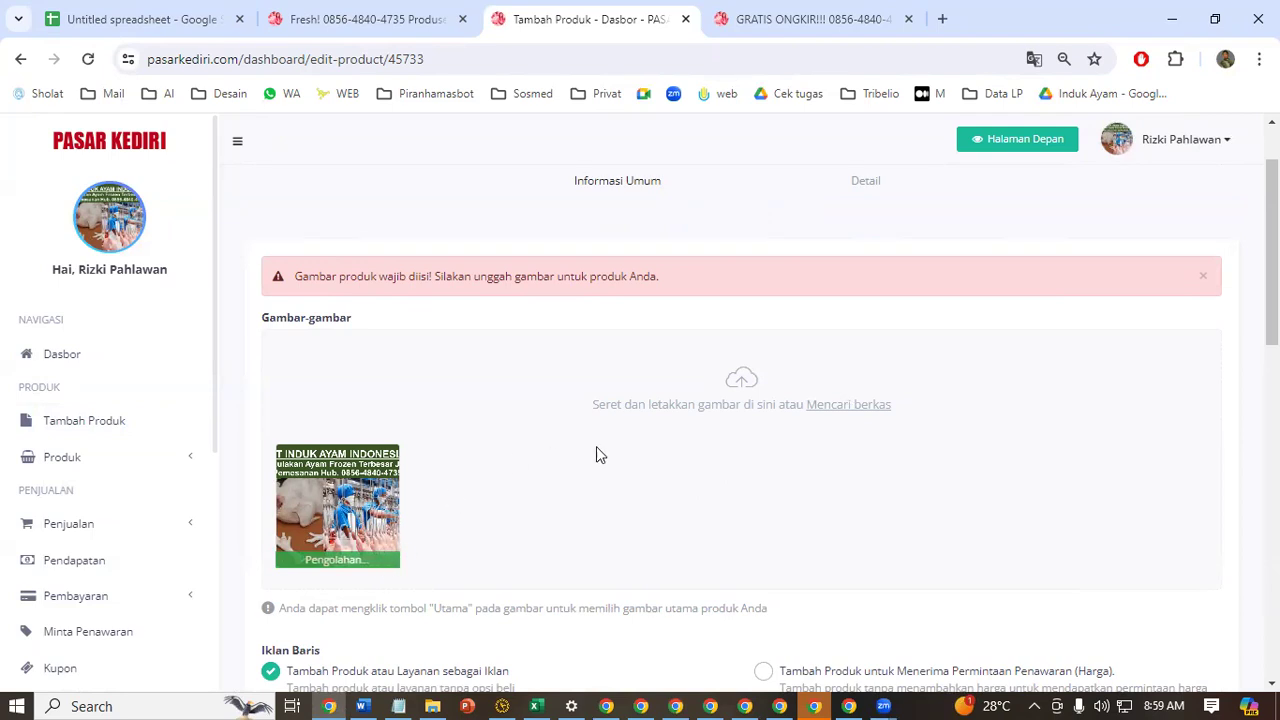
# Check the ad's category, title, keywords and description, and save to continue to the product details
pyautogui.scroll(-4, 630, 448)
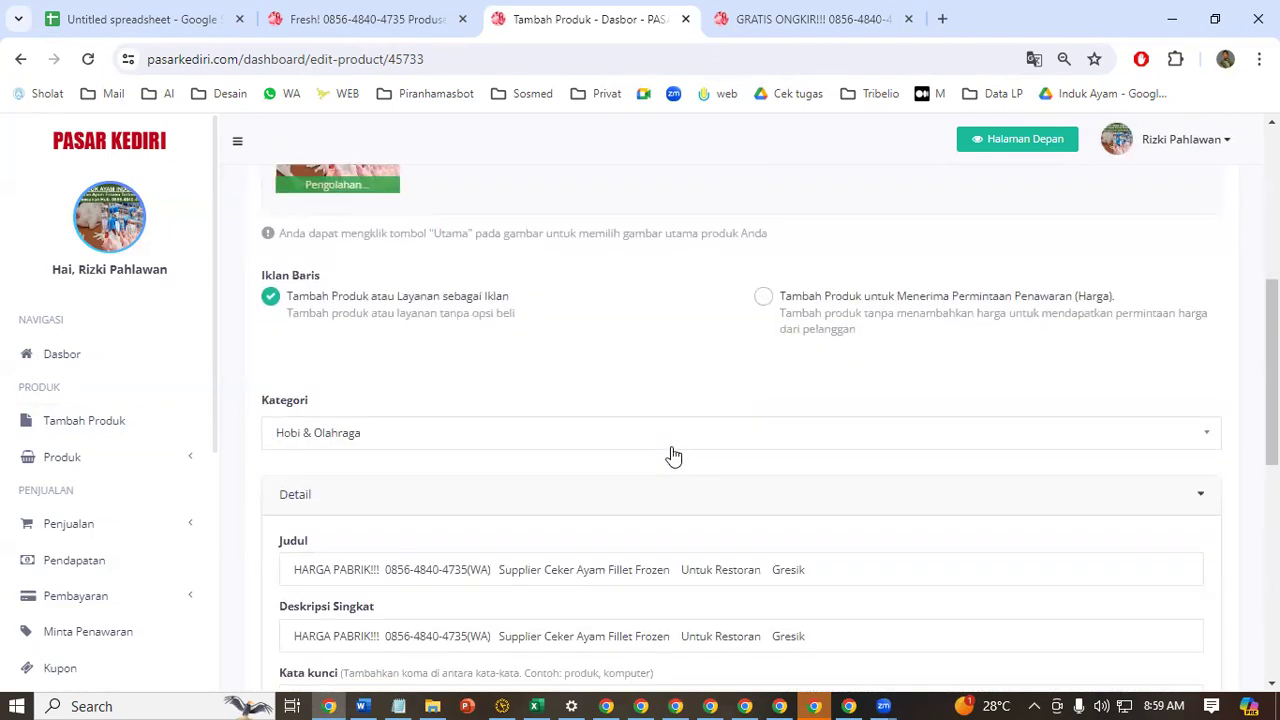
pyautogui.scroll(-3, 673, 456)
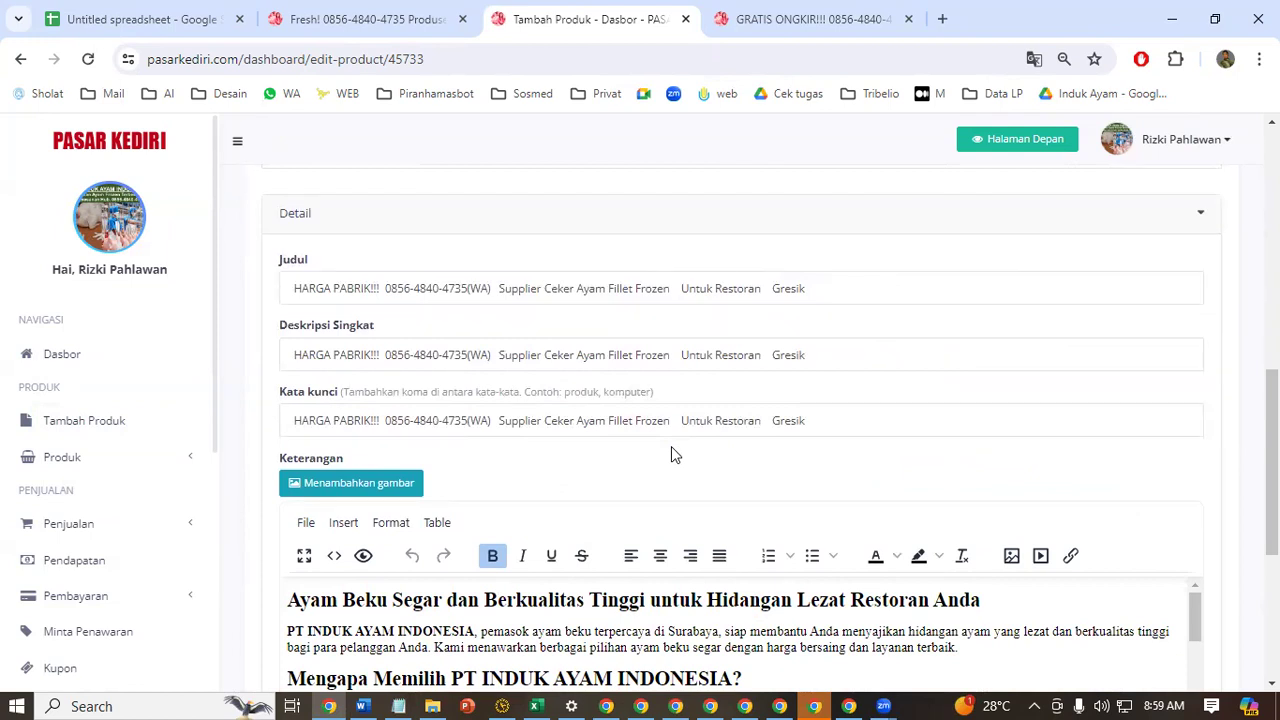
pyautogui.scroll(-2, 935, 290)
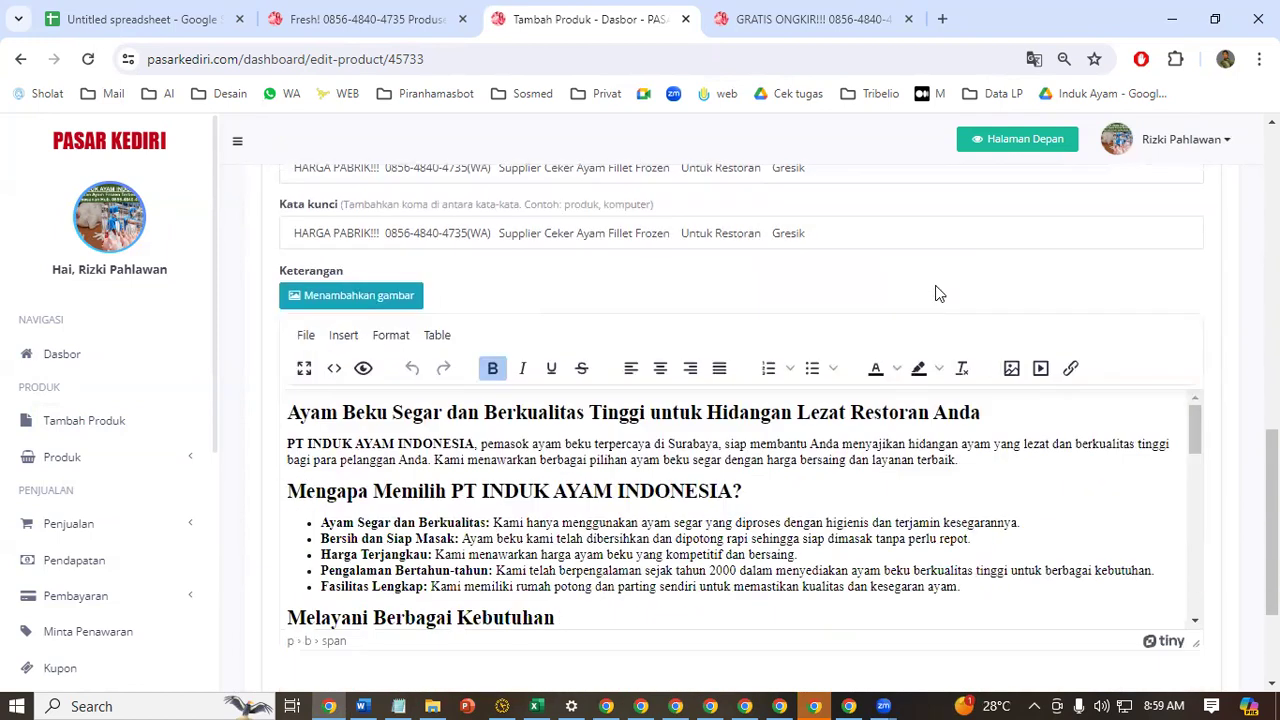
pyautogui.scroll(-2, 1098, 326)
pyautogui.scroll(10, 794, 449)
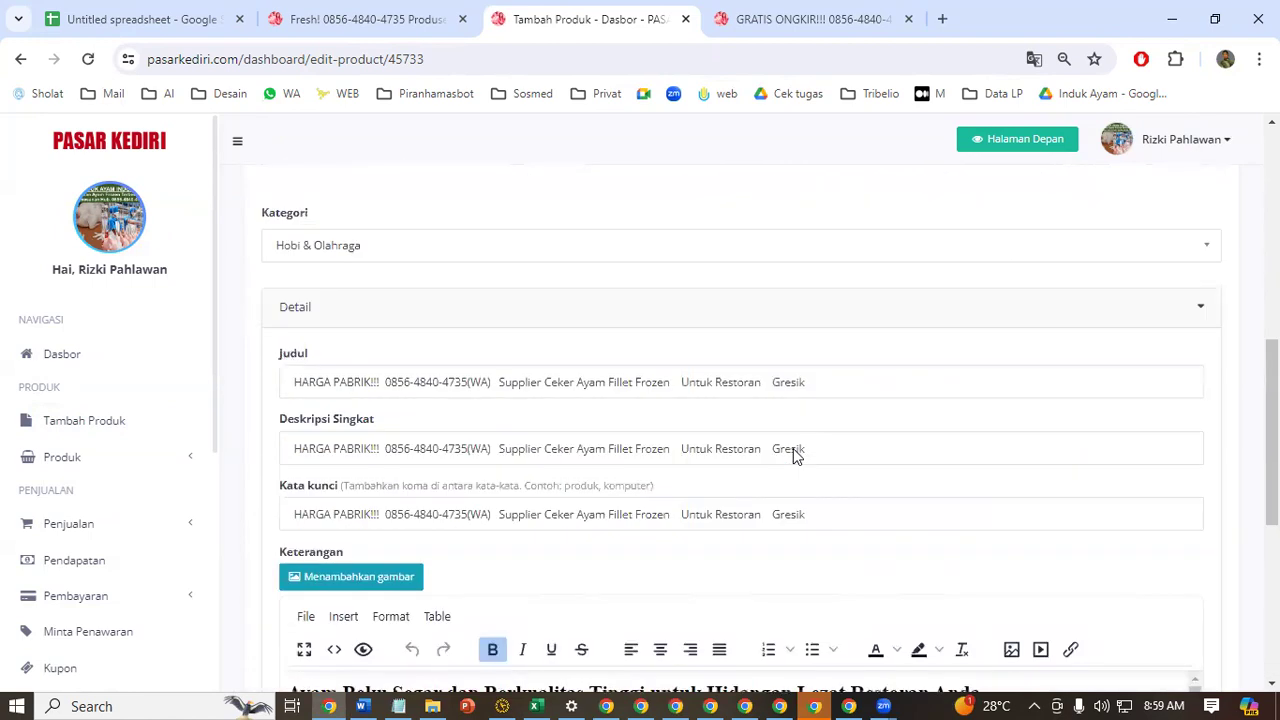
pyautogui.scroll(-10, 574, 311)
pyautogui.click(1147, 660)
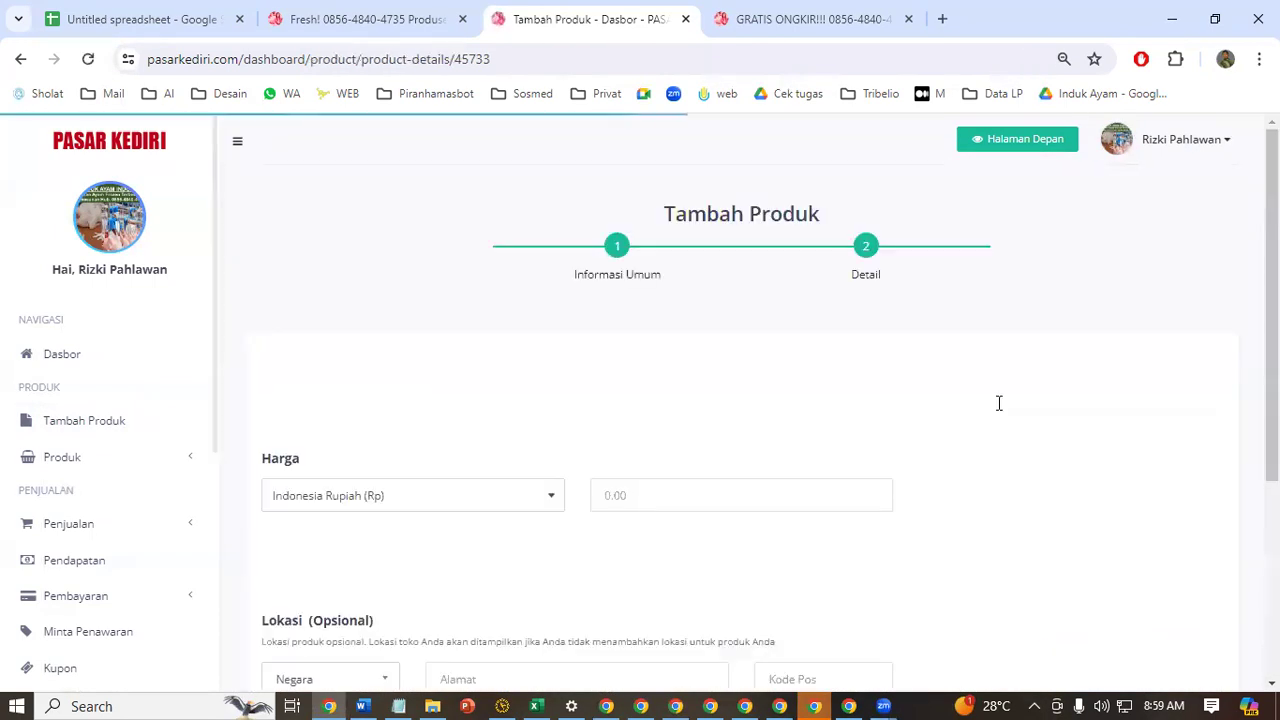
# Set the price to 40000 rupiah, accept the terms and conditions, and submit the ad
pyautogui.scroll(-3, 900, 411)
pyautogui.click(654, 225)
pyautogui.click(705, 294)
pyautogui.click(1170, 604)
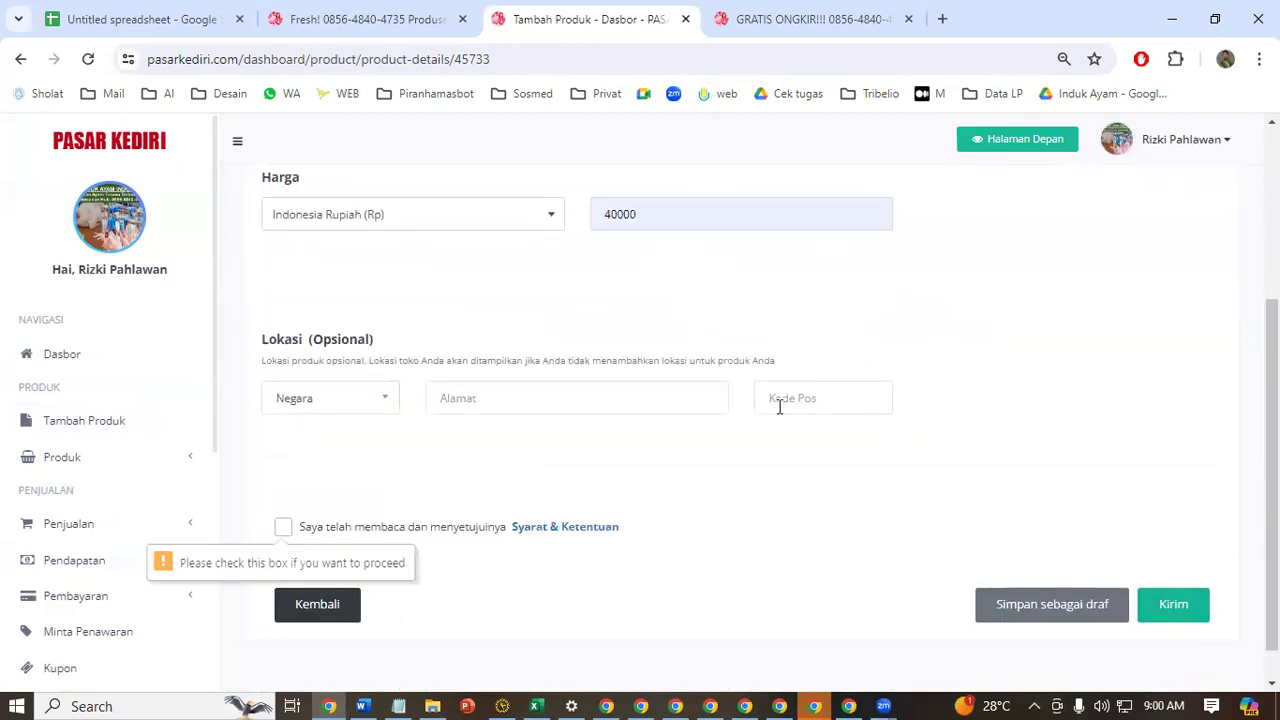
pyautogui.click(283, 527)
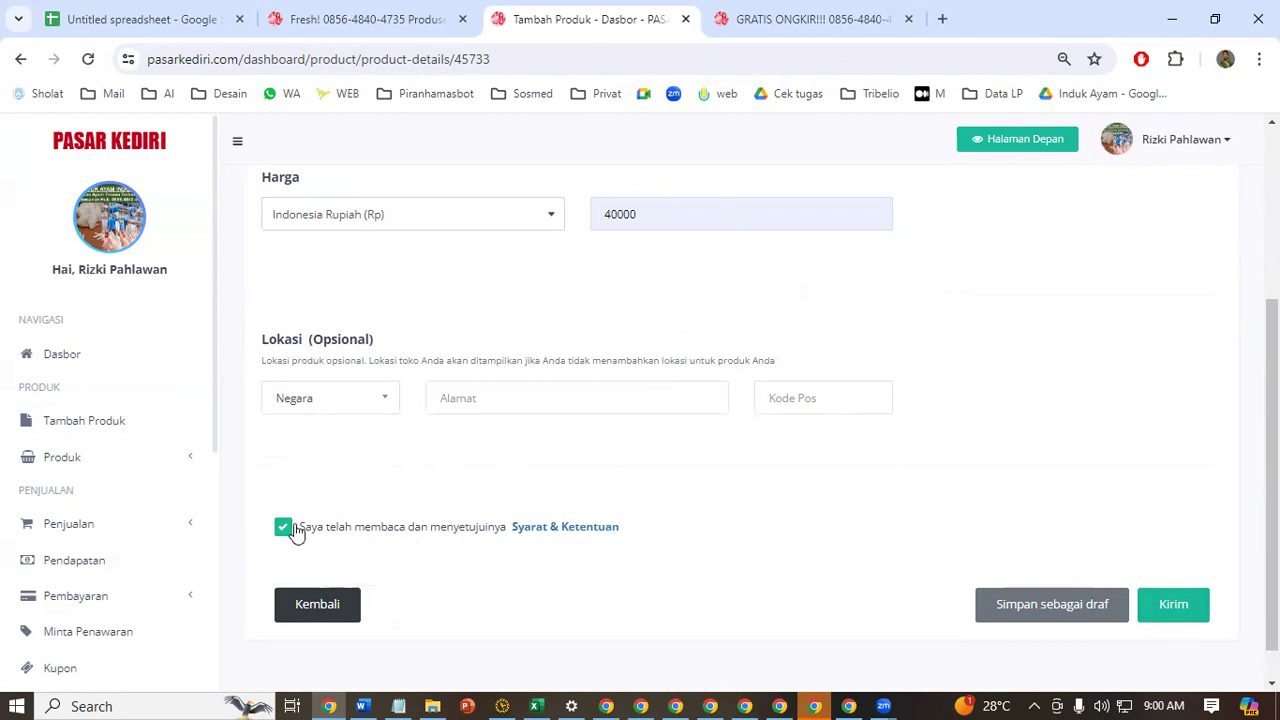
pyautogui.click(1160, 610)
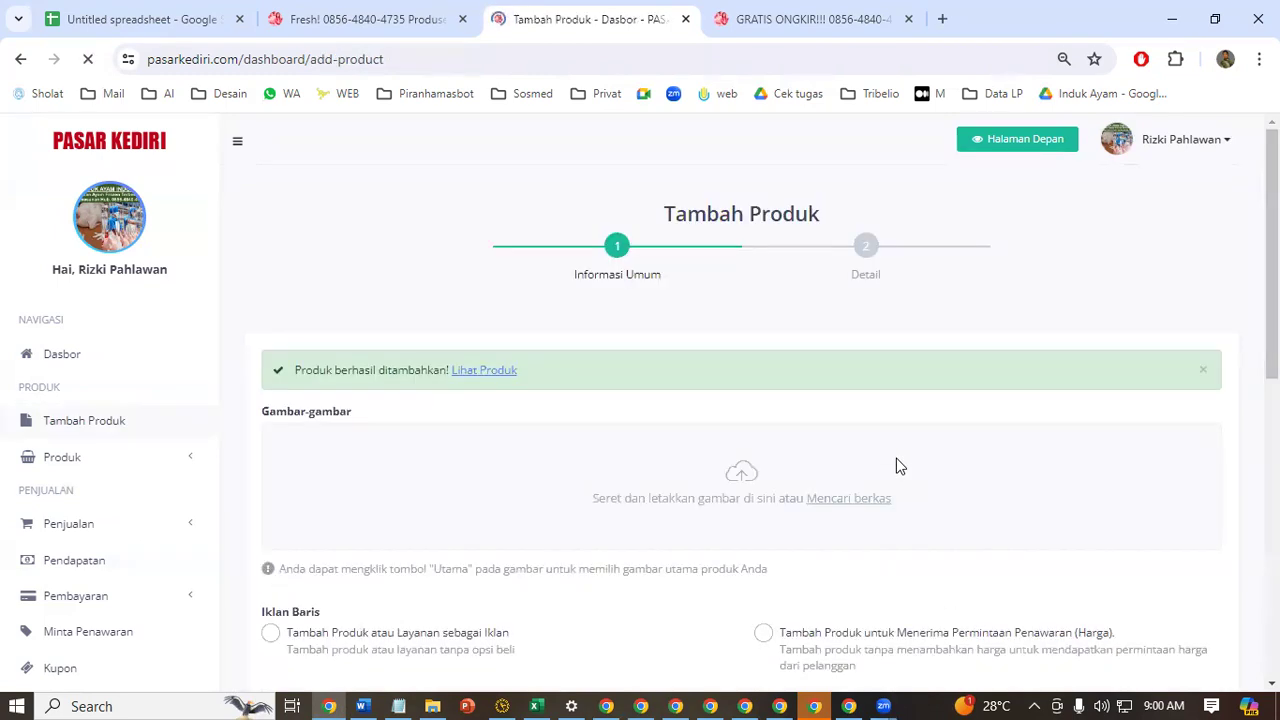
# Start a new Tambah Produk form and upload the Toko Supplier Jual Ayam Beku Frozen Untuk Rumah Makan image from Watermark Hijau Tua
pyautogui.scroll(-3, 834, 391)
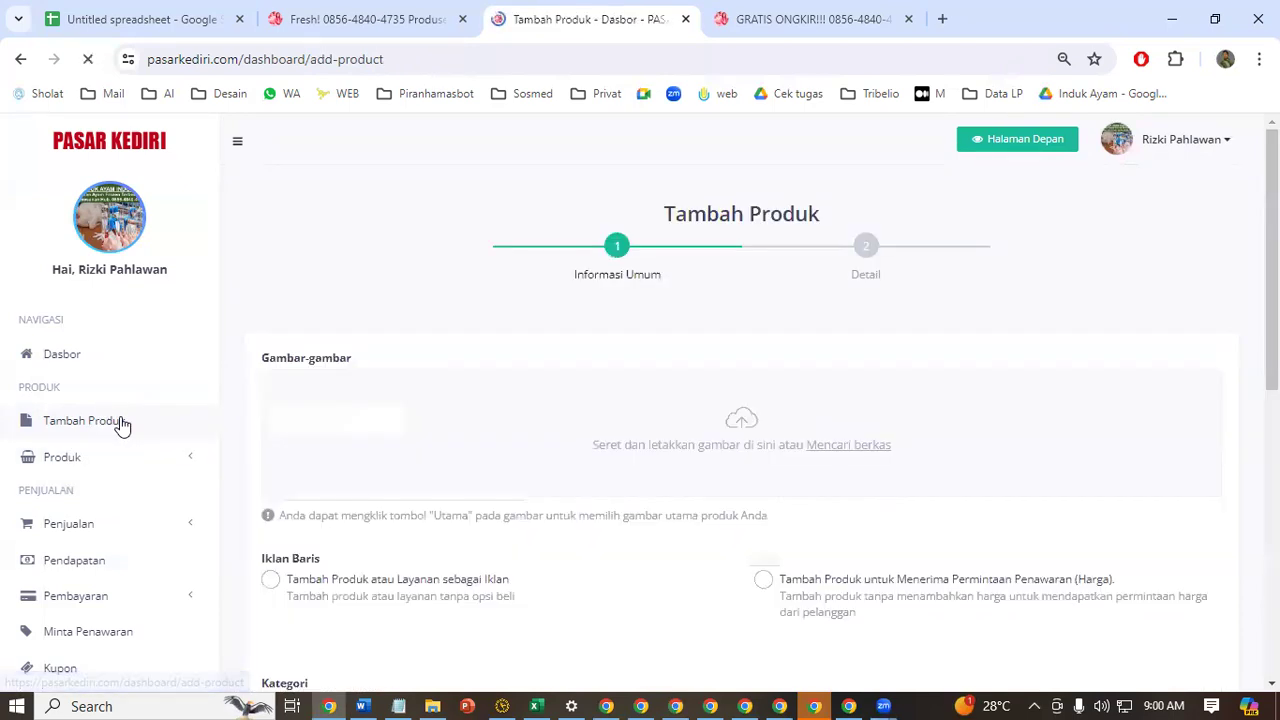
pyautogui.click(820, 12)
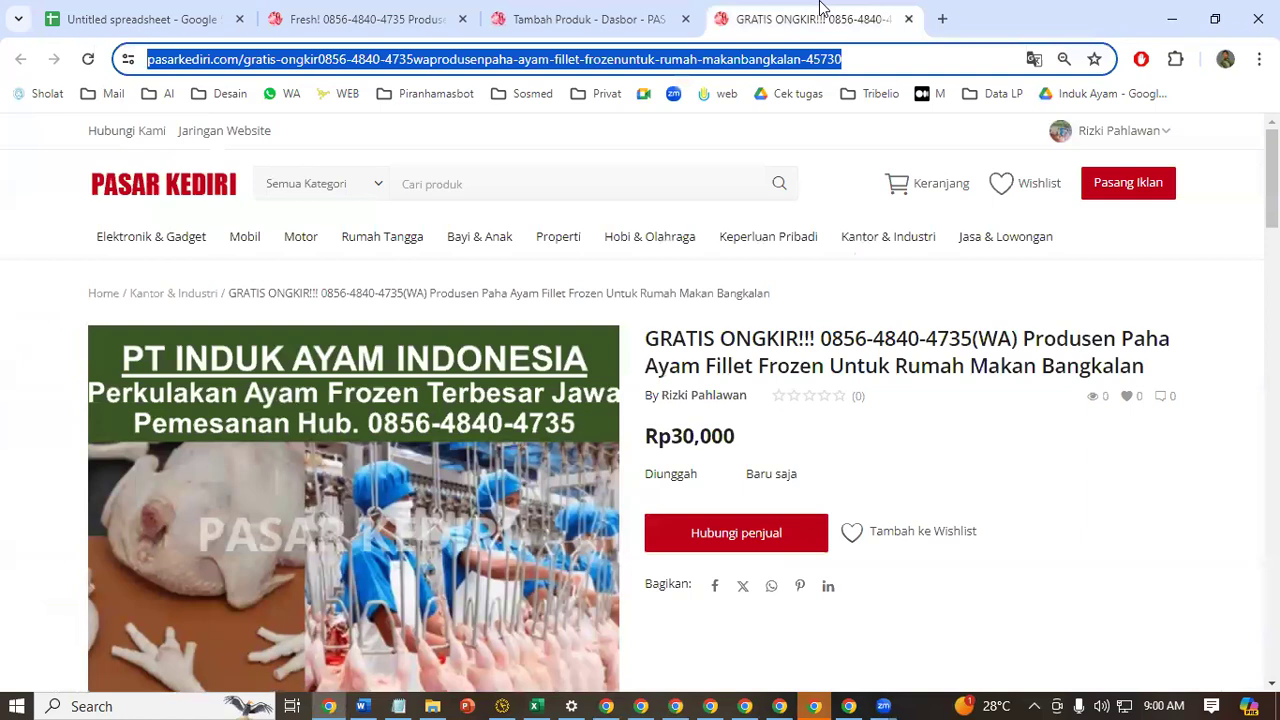
pyautogui.click(572, 14)
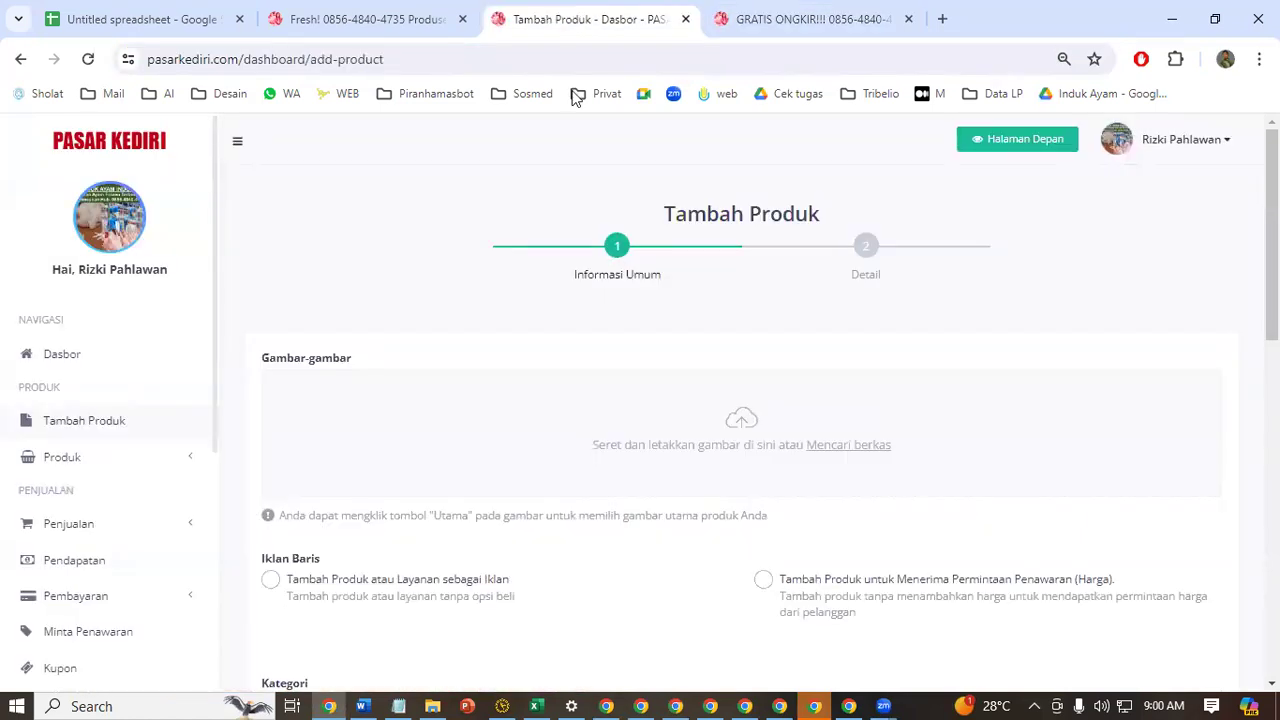
pyautogui.scroll(-1, 630, 405)
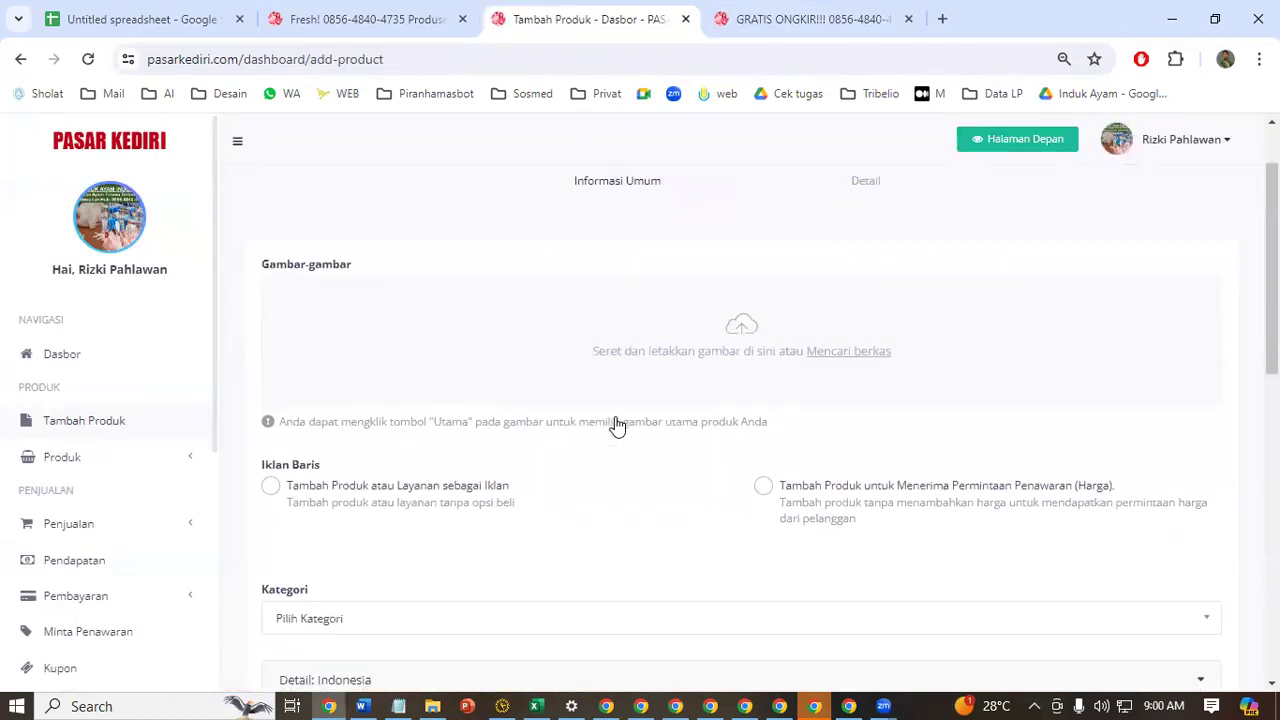
pyautogui.click(727, 320)
pyautogui.click(283, 345)
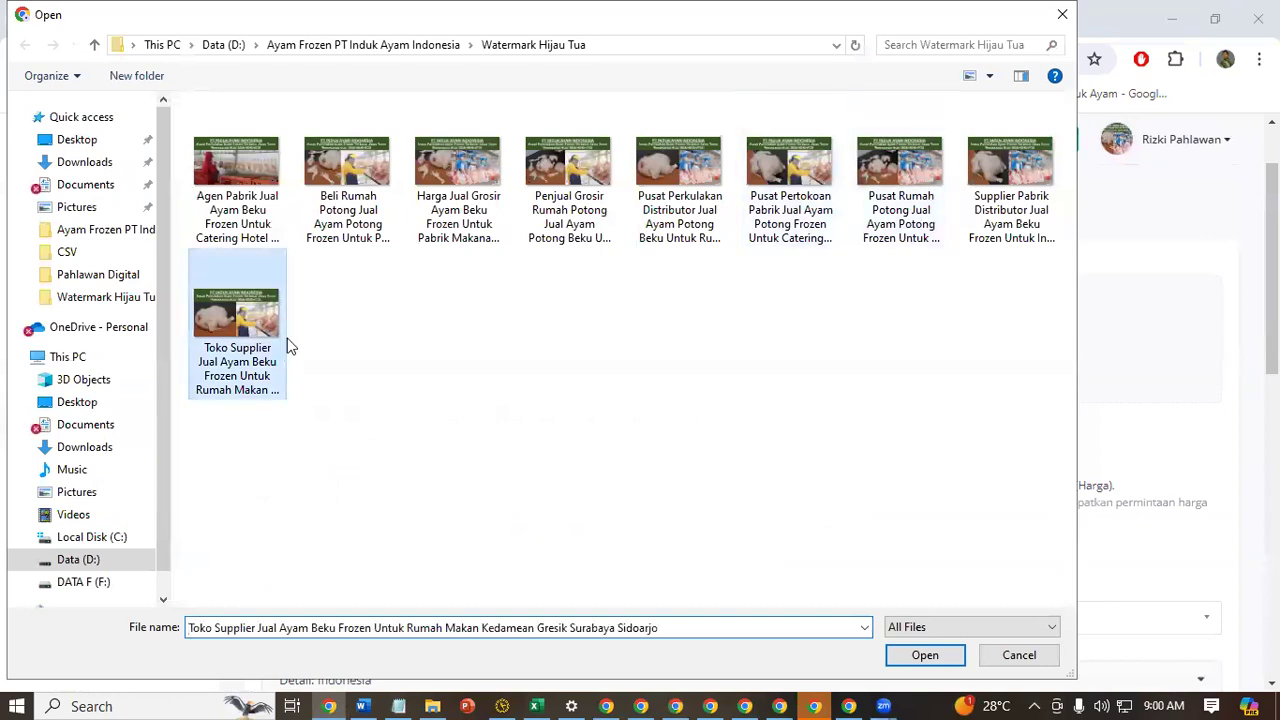
pyautogui.press('Return')
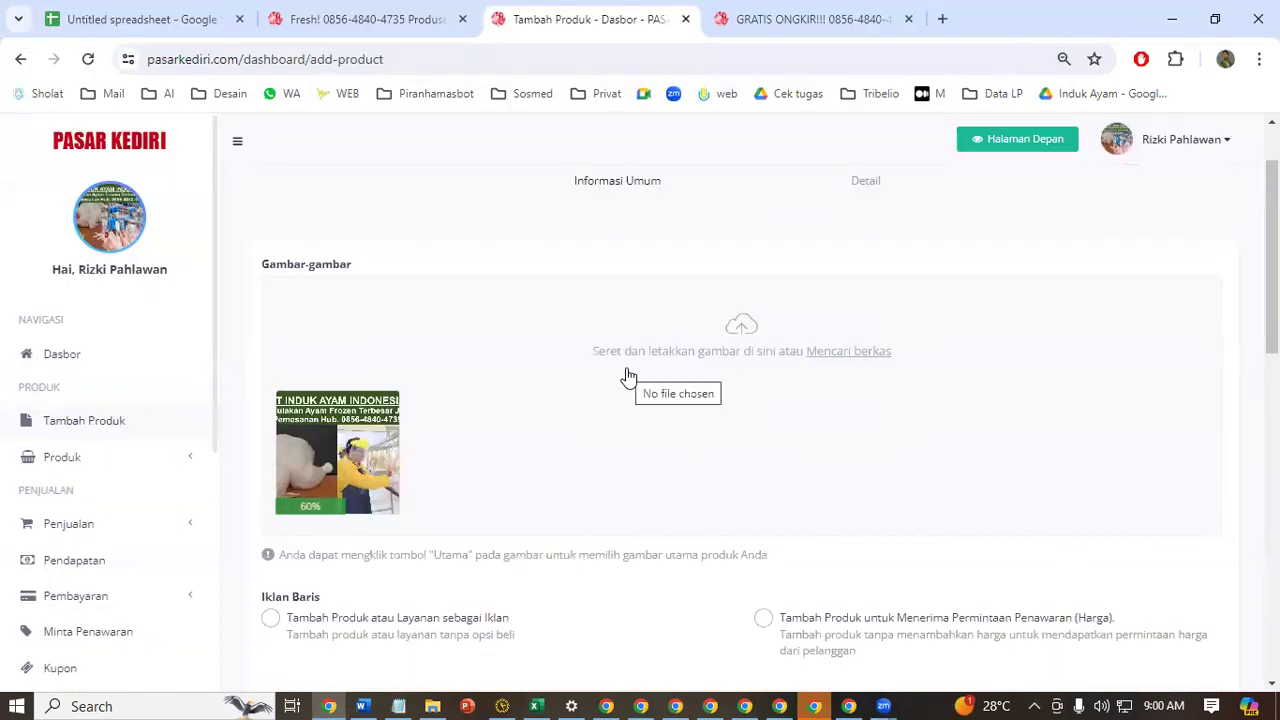
# Set the listing type to Tambah Produk atau Layanan sebagai Iklan and the category to Kantor & Industri
pyautogui.scroll(-3, 627, 376)
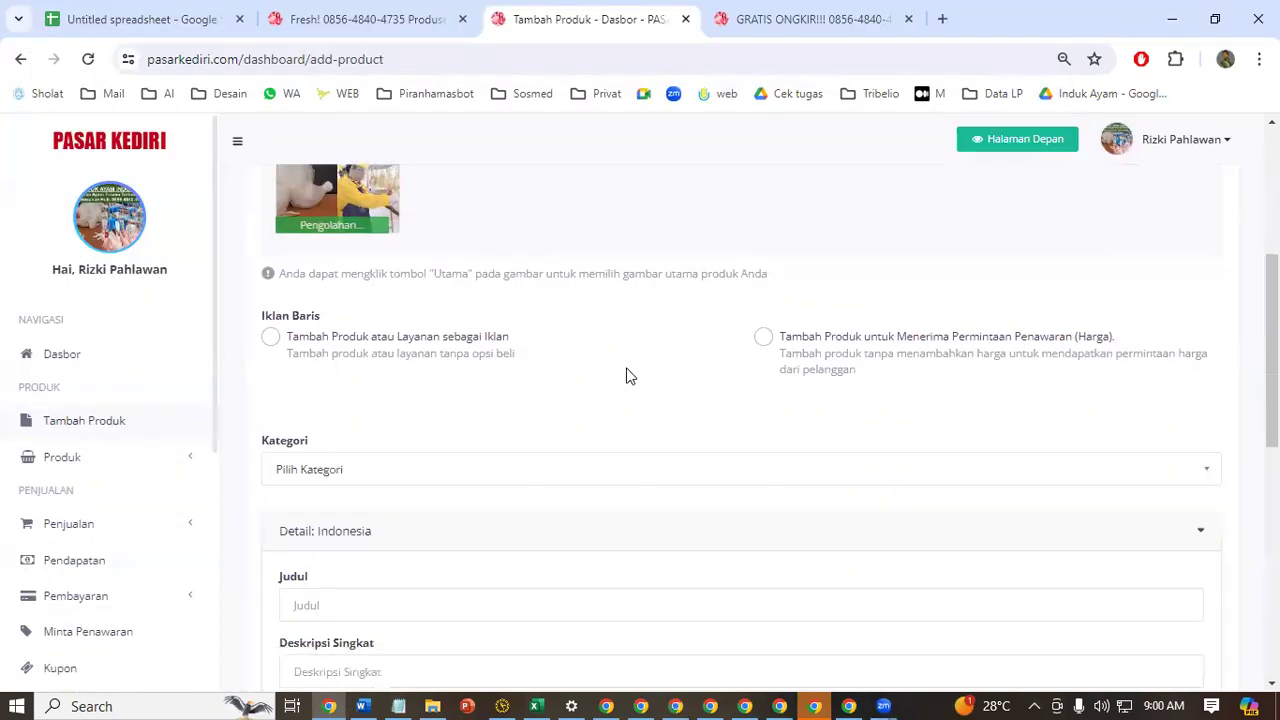
pyautogui.click(268, 338)
pyautogui.scroll(3, 590, 332)
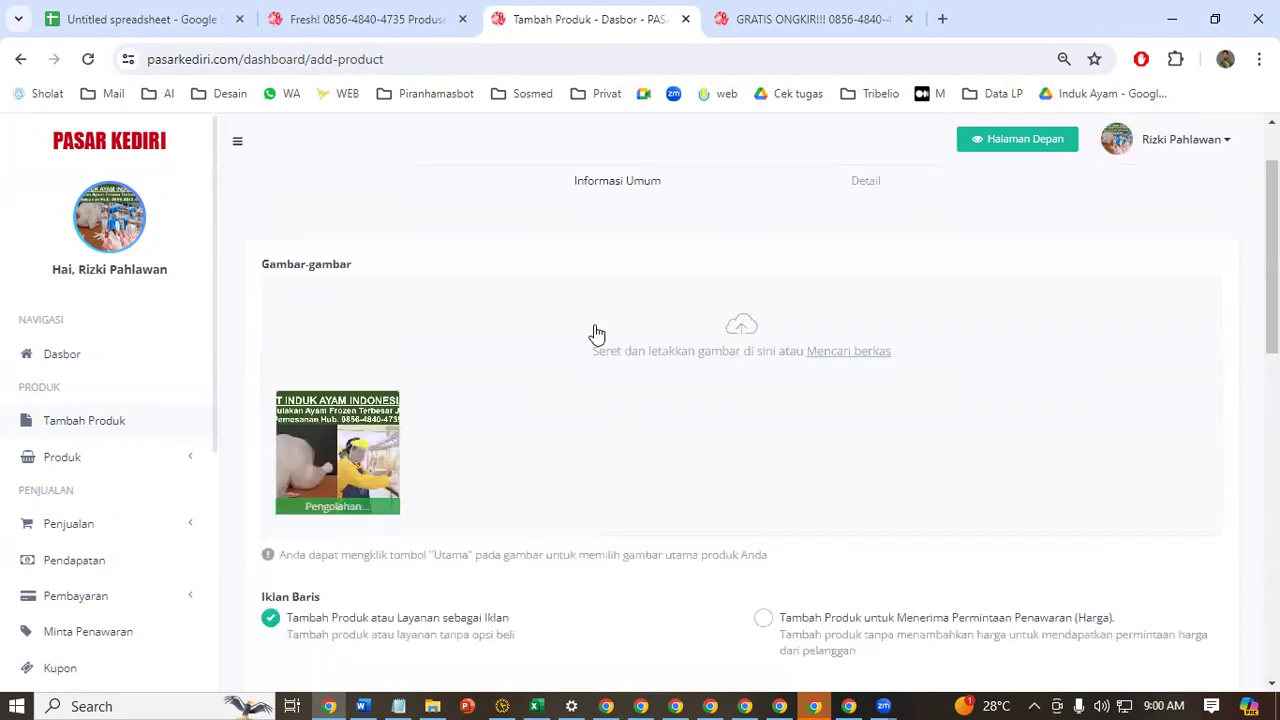
pyautogui.scroll(-2, 560, 350)
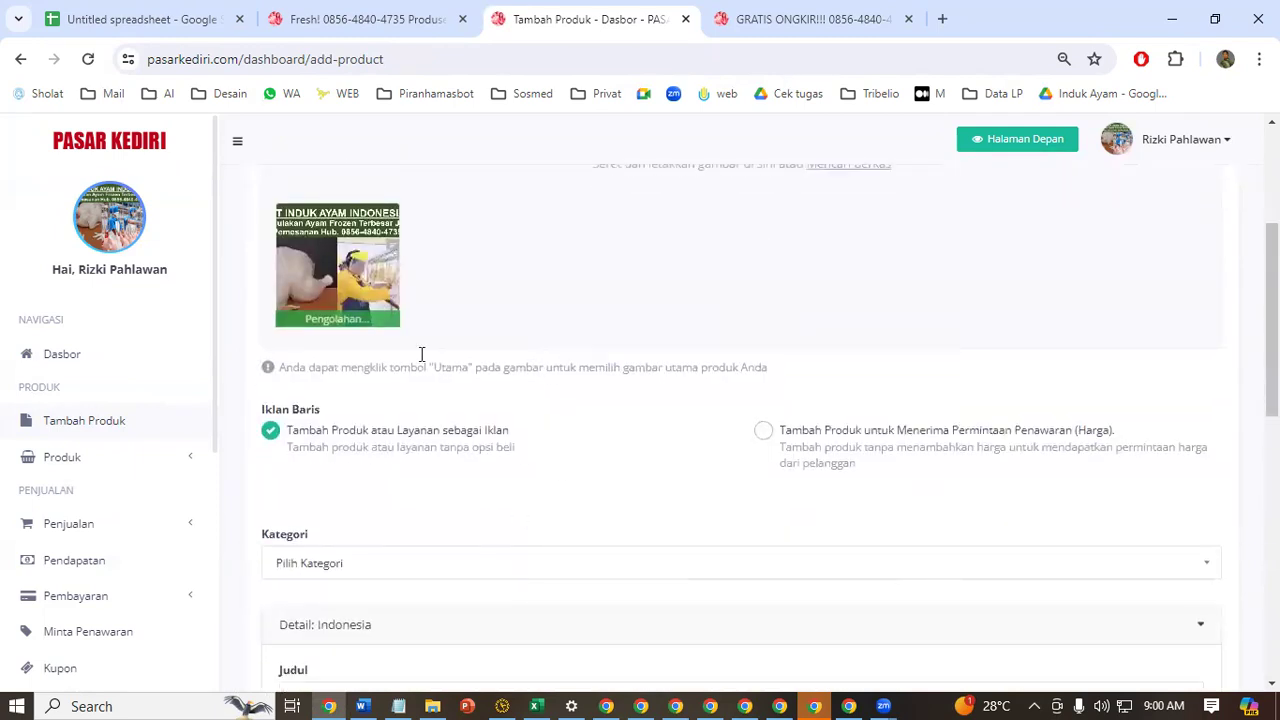
pyautogui.scroll(-2, 427, 501)
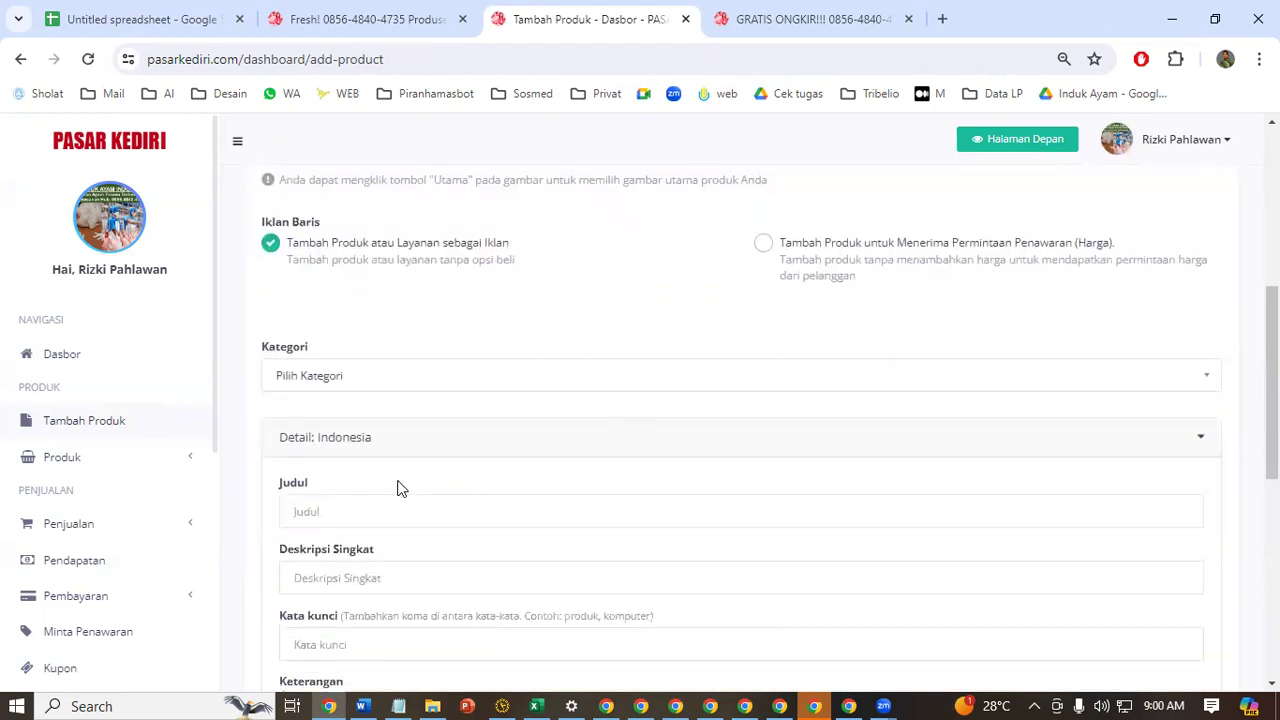
pyautogui.click(394, 376)
pyautogui.scroll(-2, 394, 514)
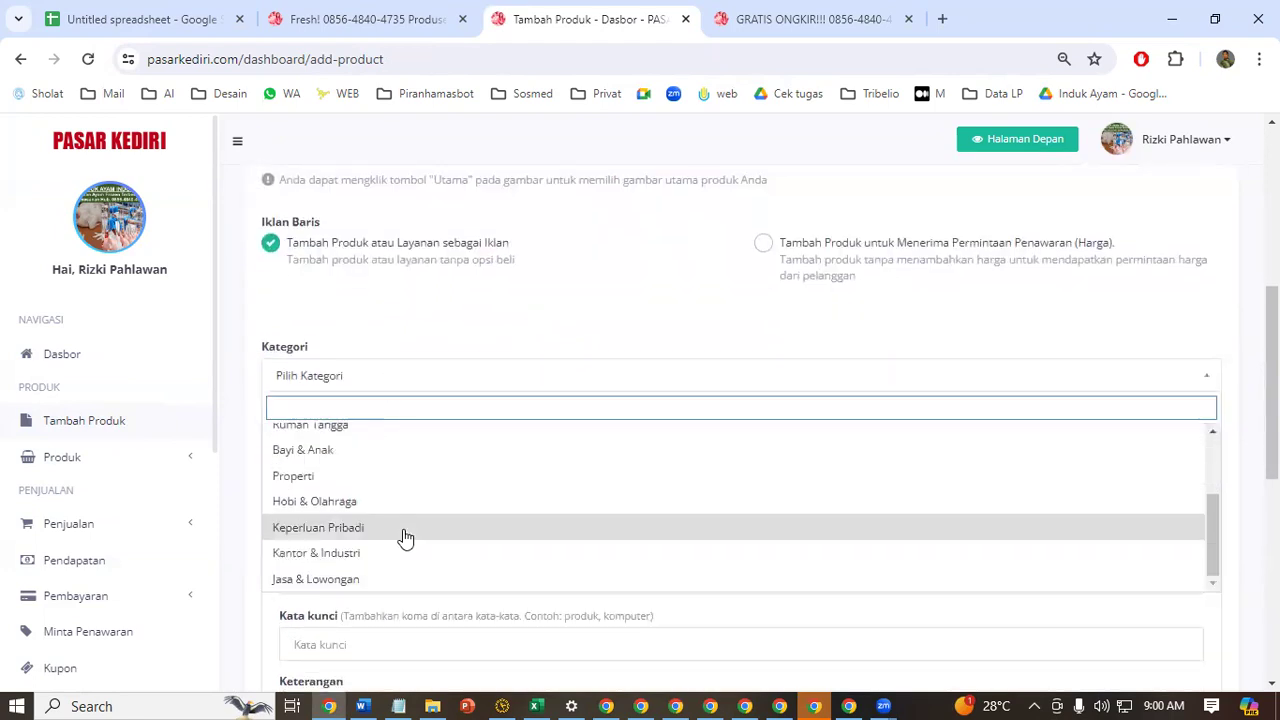
pyautogui.click(390, 556)
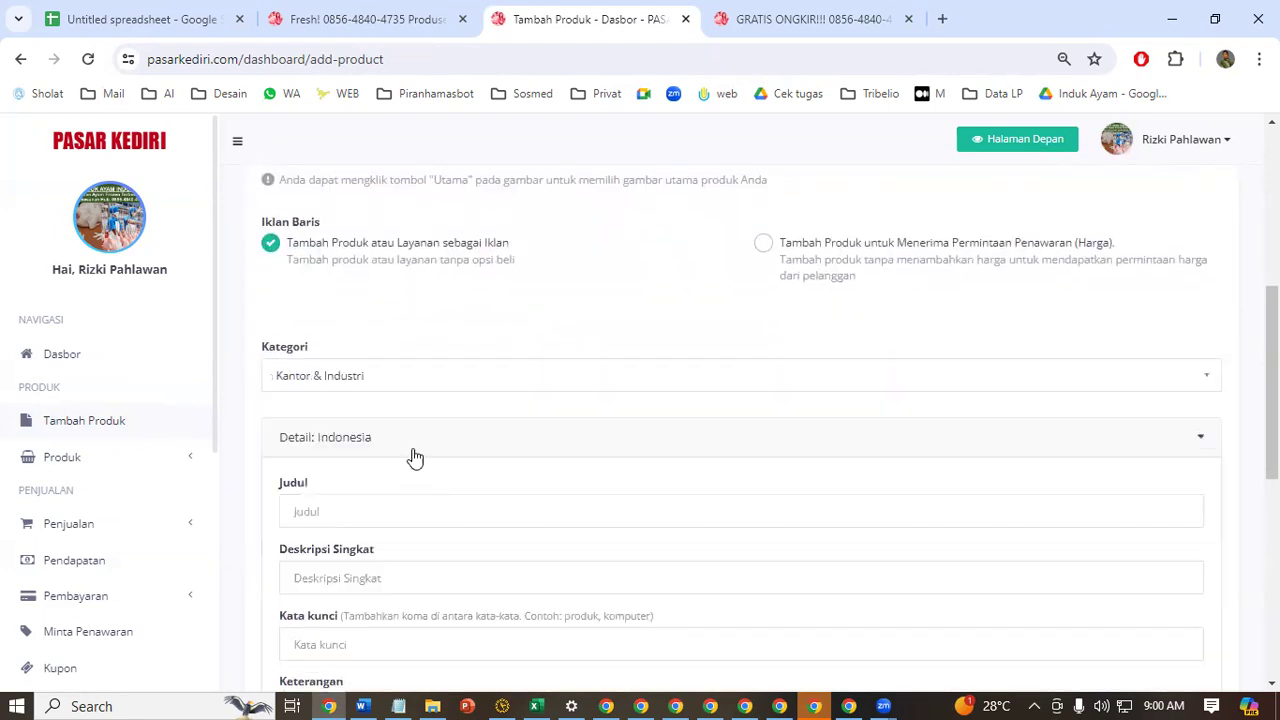
# Switch to the POSTING AYAM FROZEN workbook in Excel and highlight row 5 in yellow
pyautogui.click(399, 510)
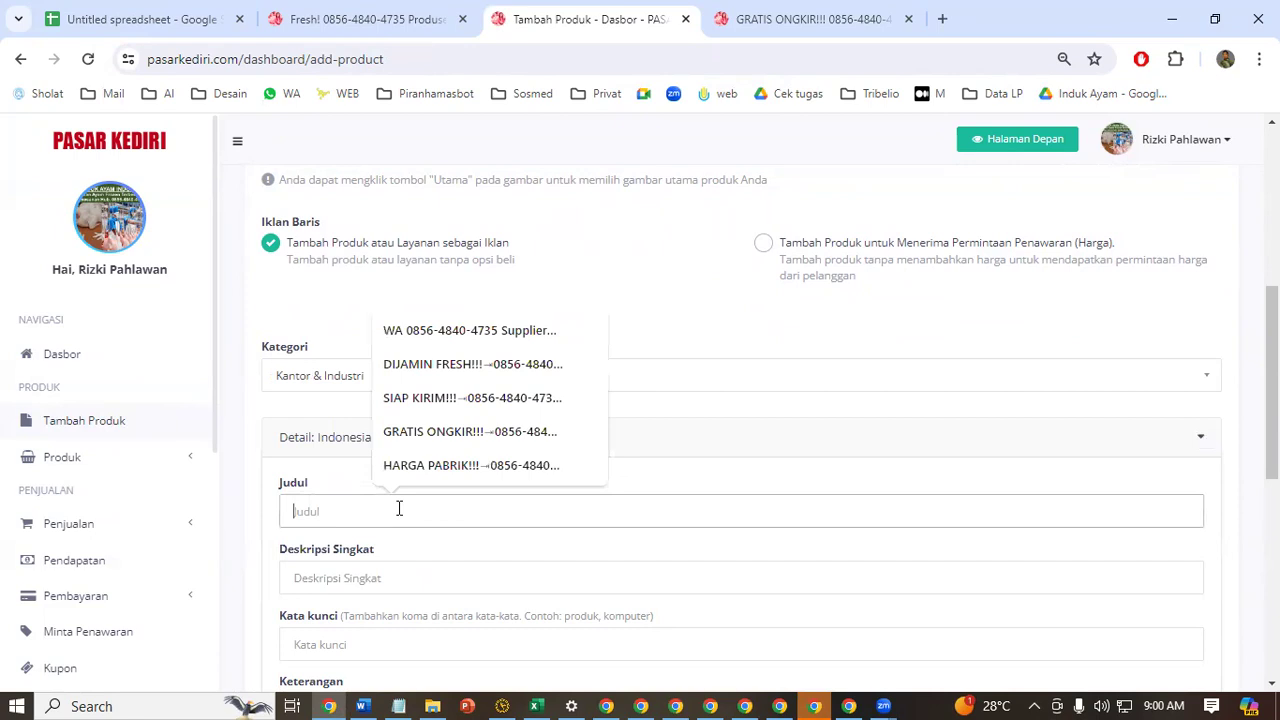
pyautogui.click(538, 700)
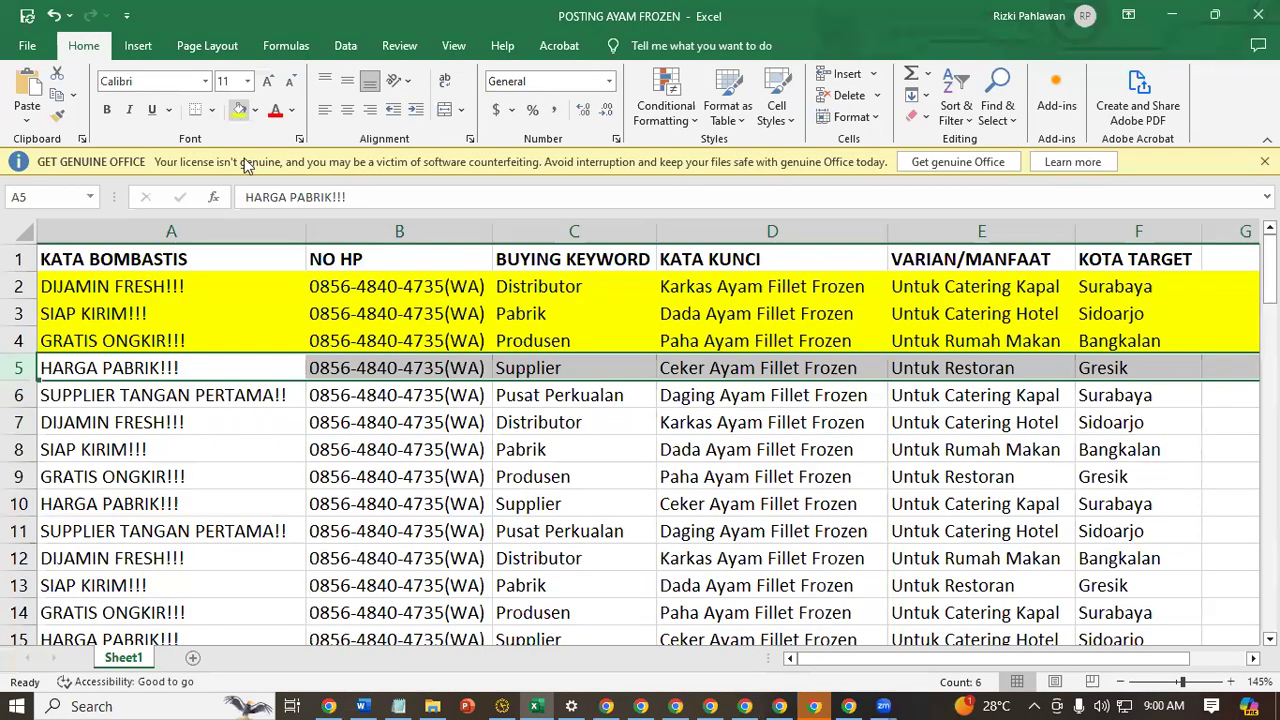
pyautogui.click(240, 111)
# Correct the buying keyword in cell C6 to Pusat Perkulakan
pyautogui.click(17, 395)
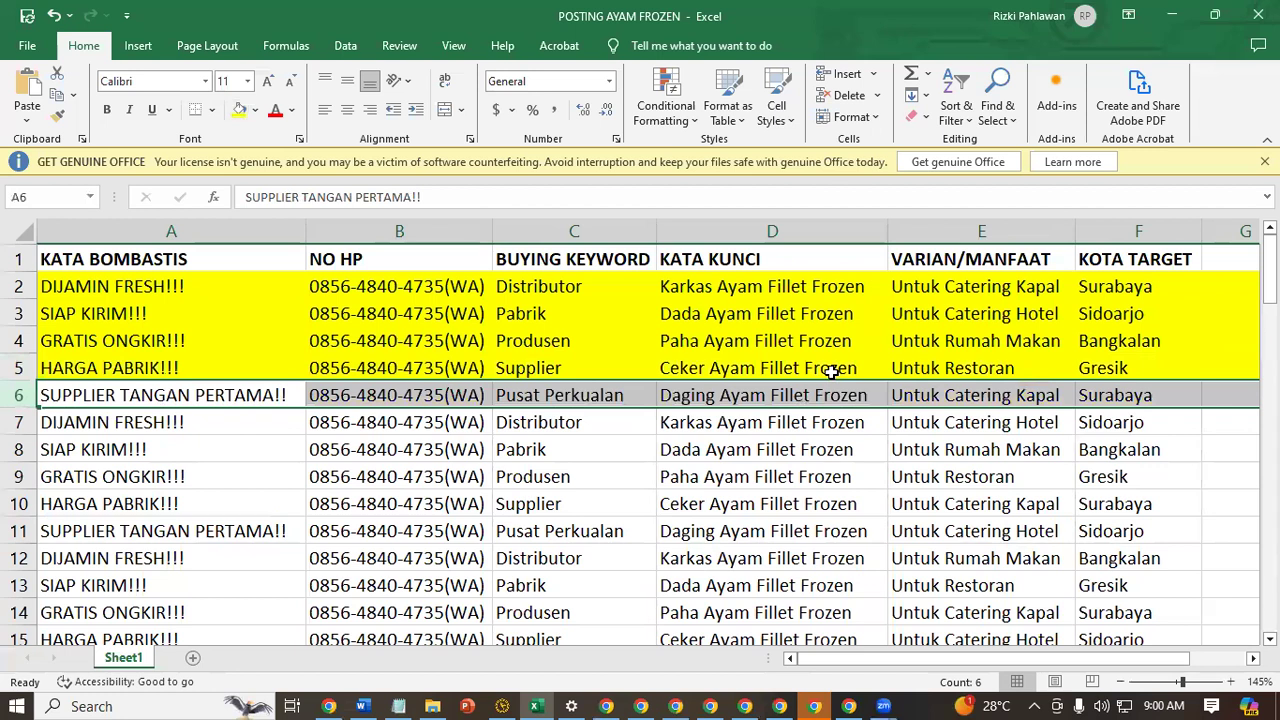
pyautogui.doubleClick(597, 395)
pyautogui.write('k')
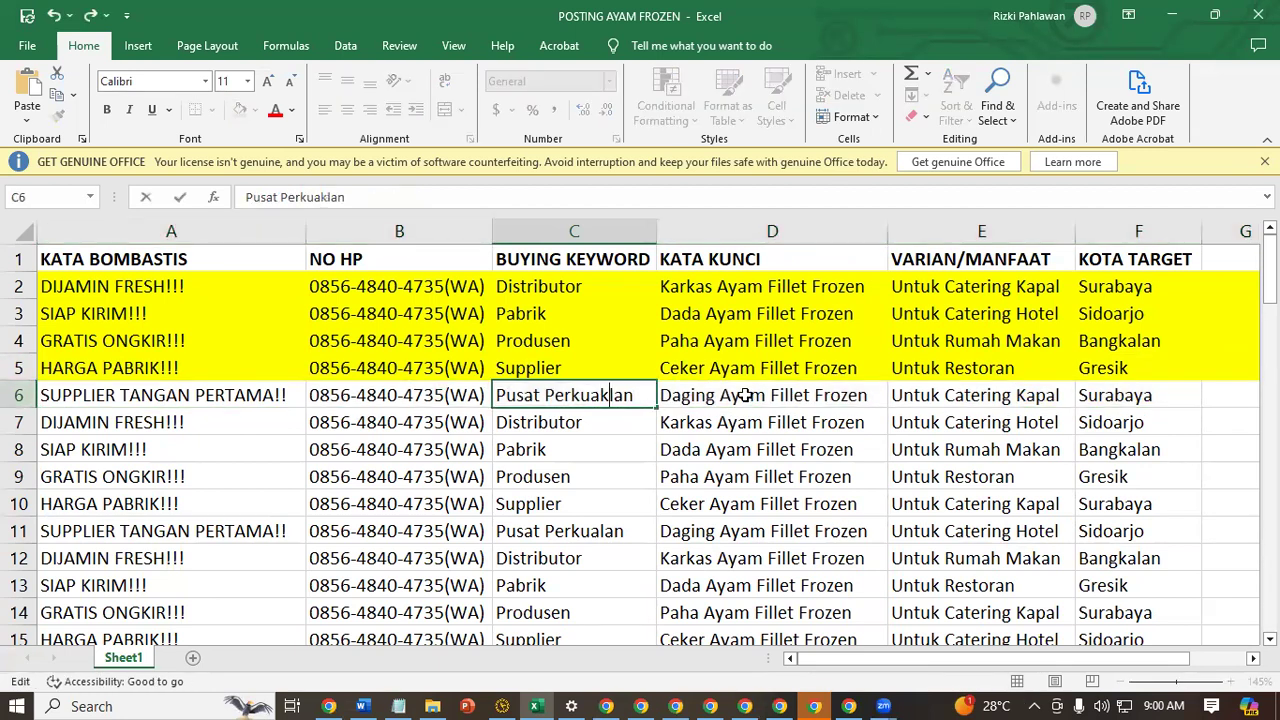
pyautogui.press('BackSpace')
pyautogui.press('BackSpace')
pyautogui.write('kan')
pyautogui.click(614, 478)
# Fill the C2:C6 buying keyword pattern down the column and remove the fill colour from the filled range
pyautogui.moveTo(606, 286); pyautogui.dragTo(629, 402)
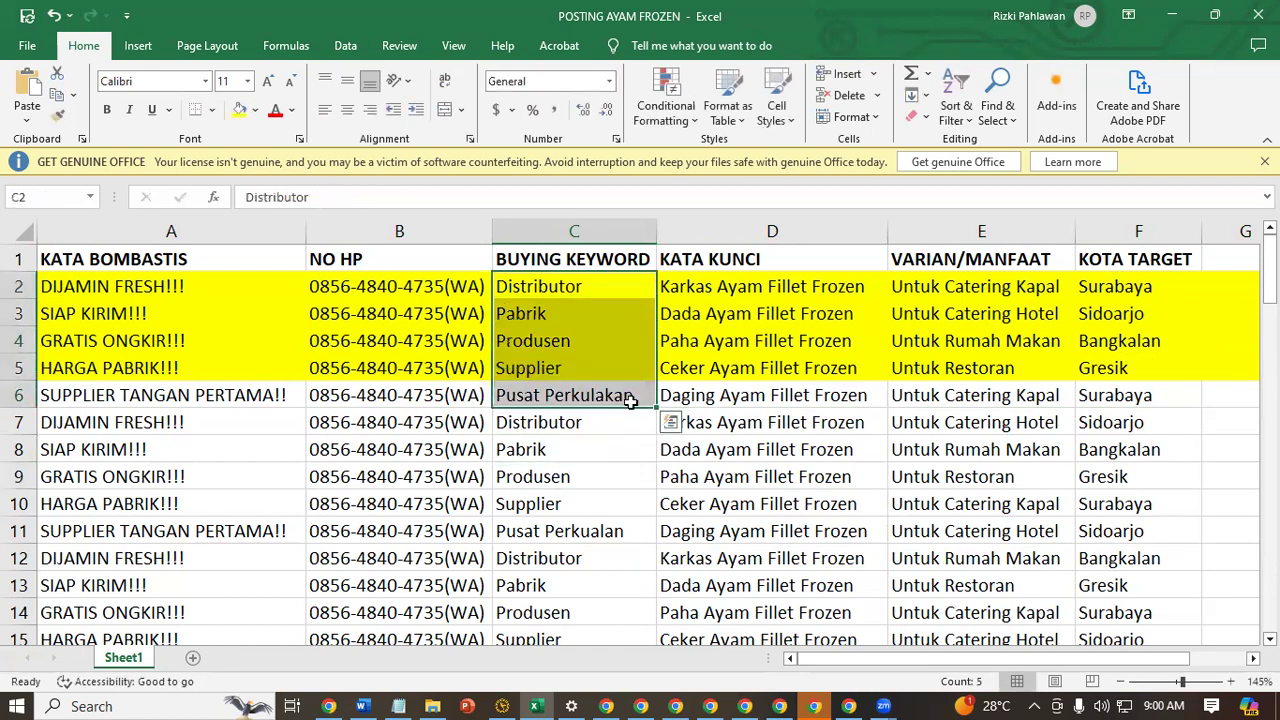
pyautogui.doubleClick(655, 408)
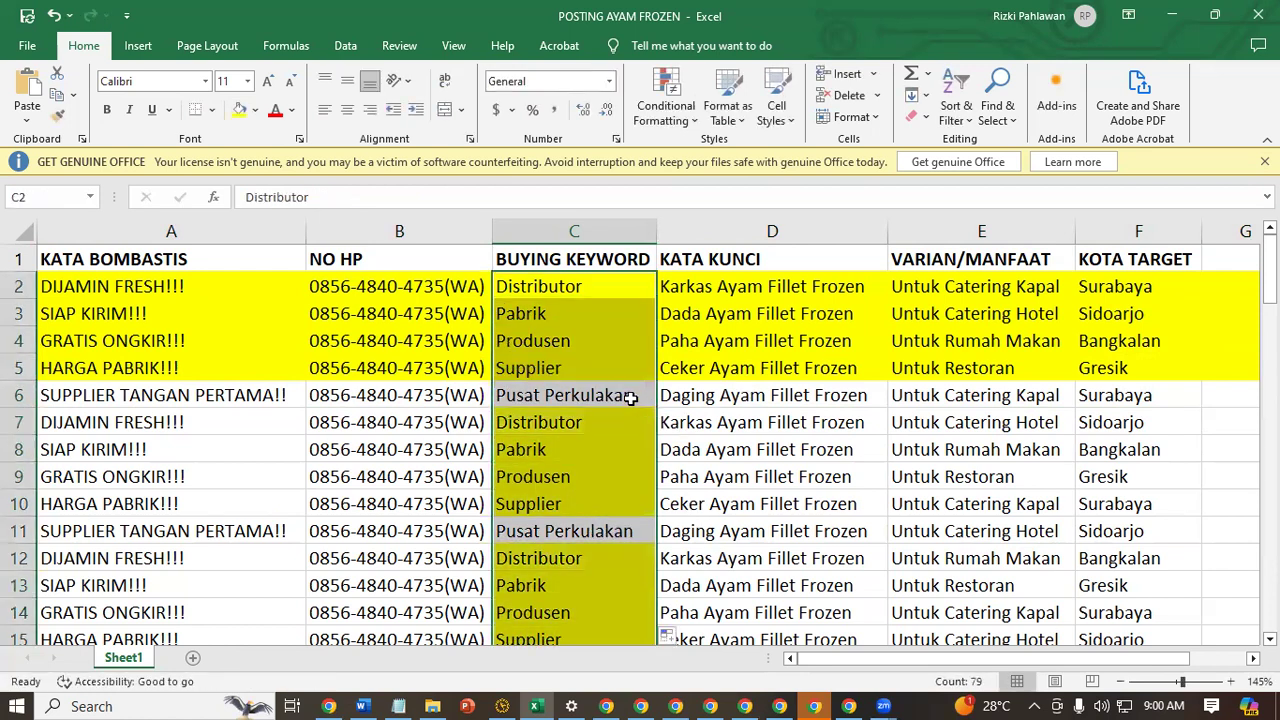
pyautogui.click(255, 110)
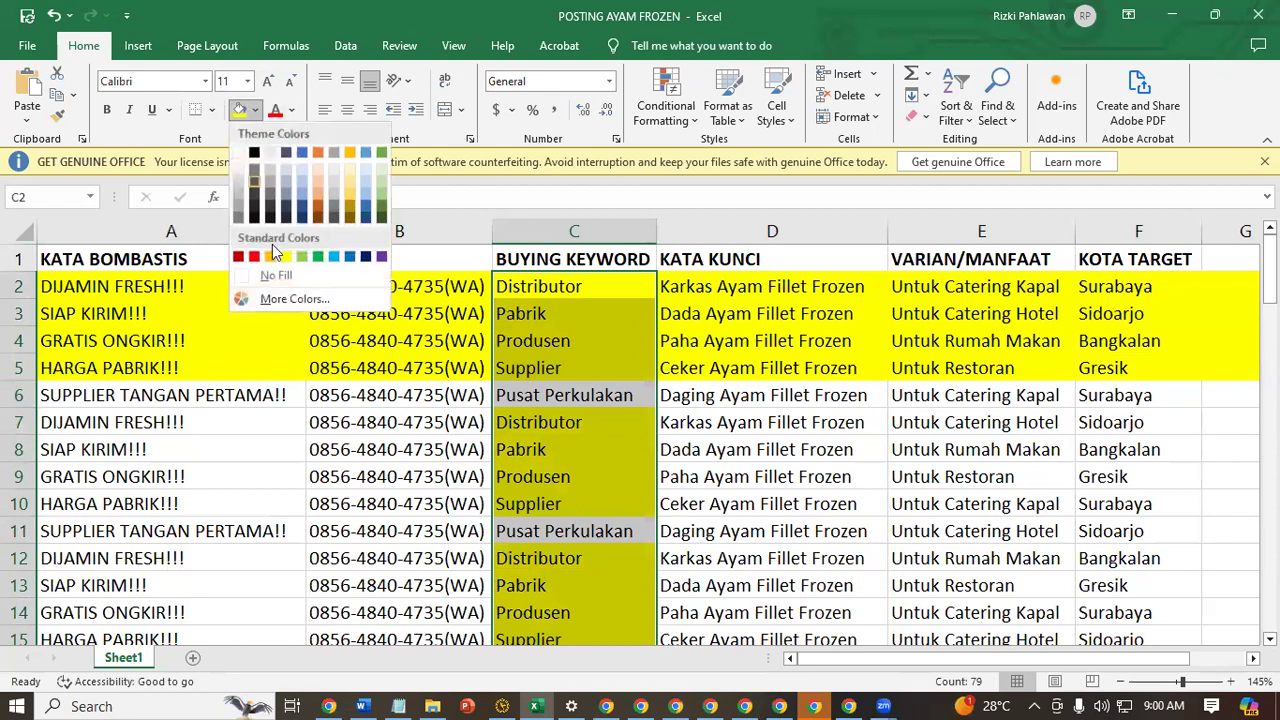
pyautogui.click(292, 274)
# Reapply the yellow fill to the buying keywords in C2:C5
pyautogui.moveTo(543, 366); pyautogui.dragTo(571, 286)
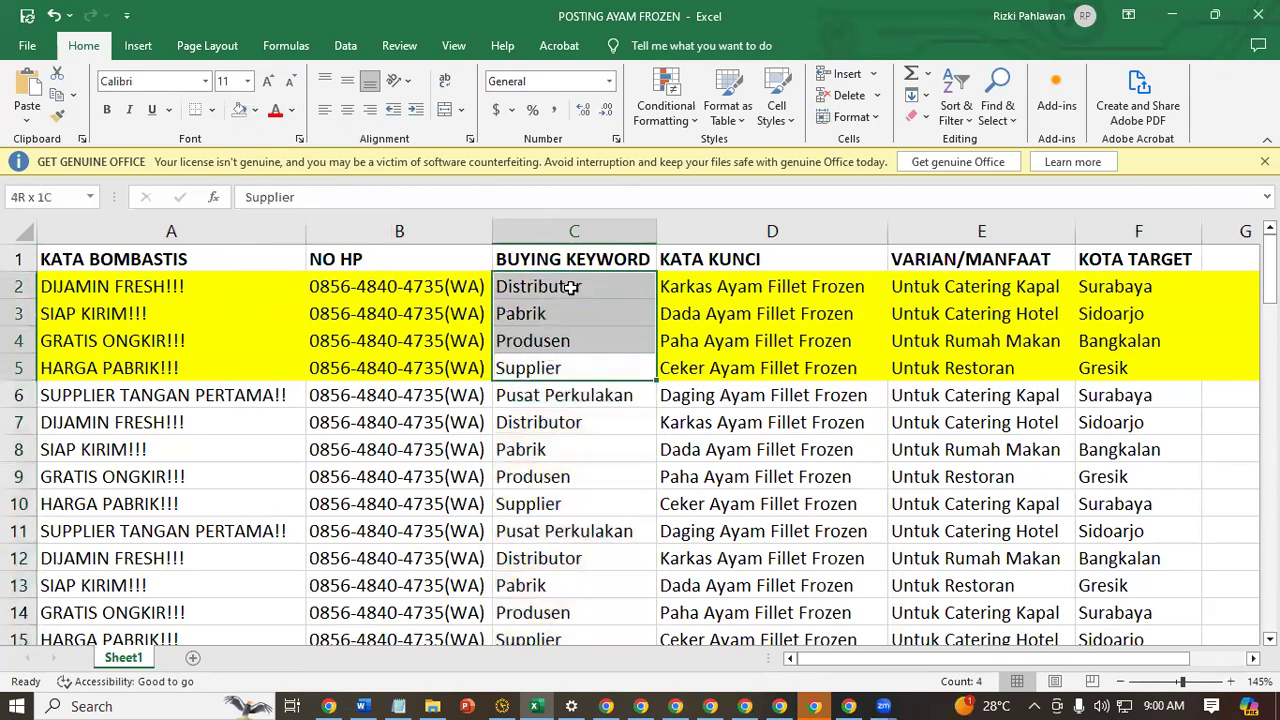
pyautogui.click(255, 110)
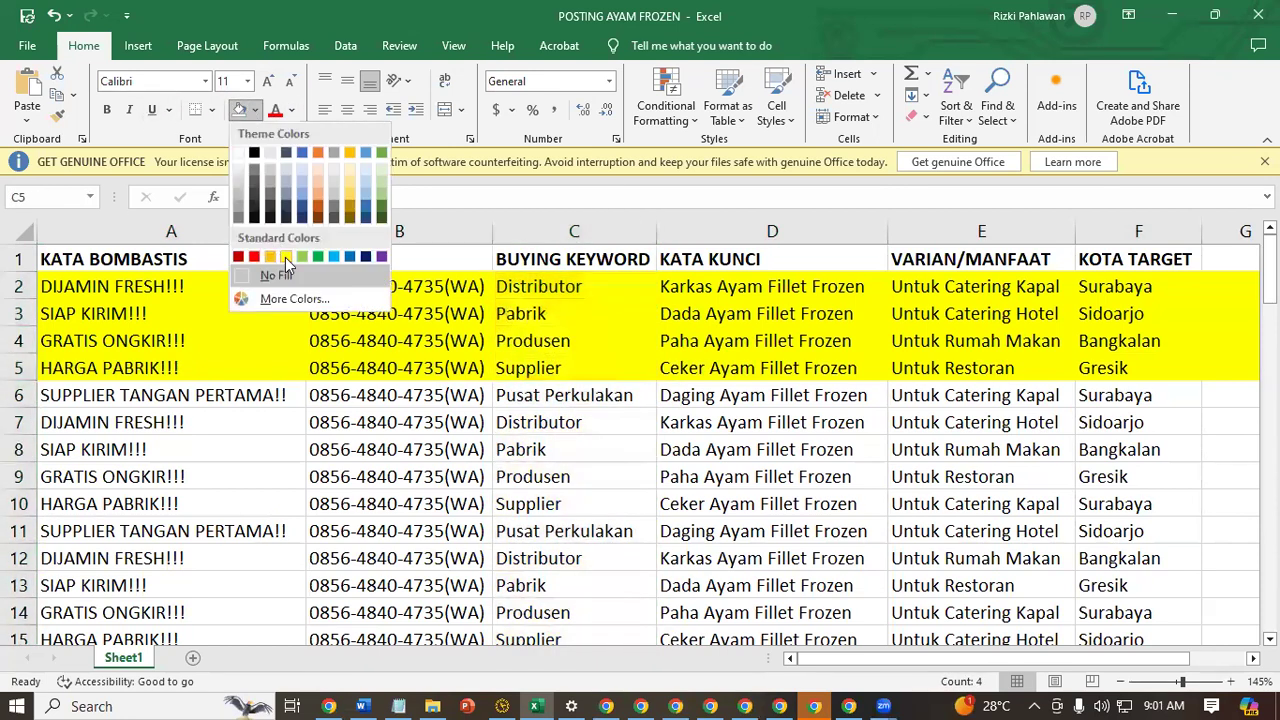
pyautogui.click(280, 256)
# Copy row 6 (SUPPLIER TANGAN PERTAMA!!) from Excel into the ad's Judul, Deskripsi Singkat and Kata kunci fields in the browser
pyautogui.click(19, 395)
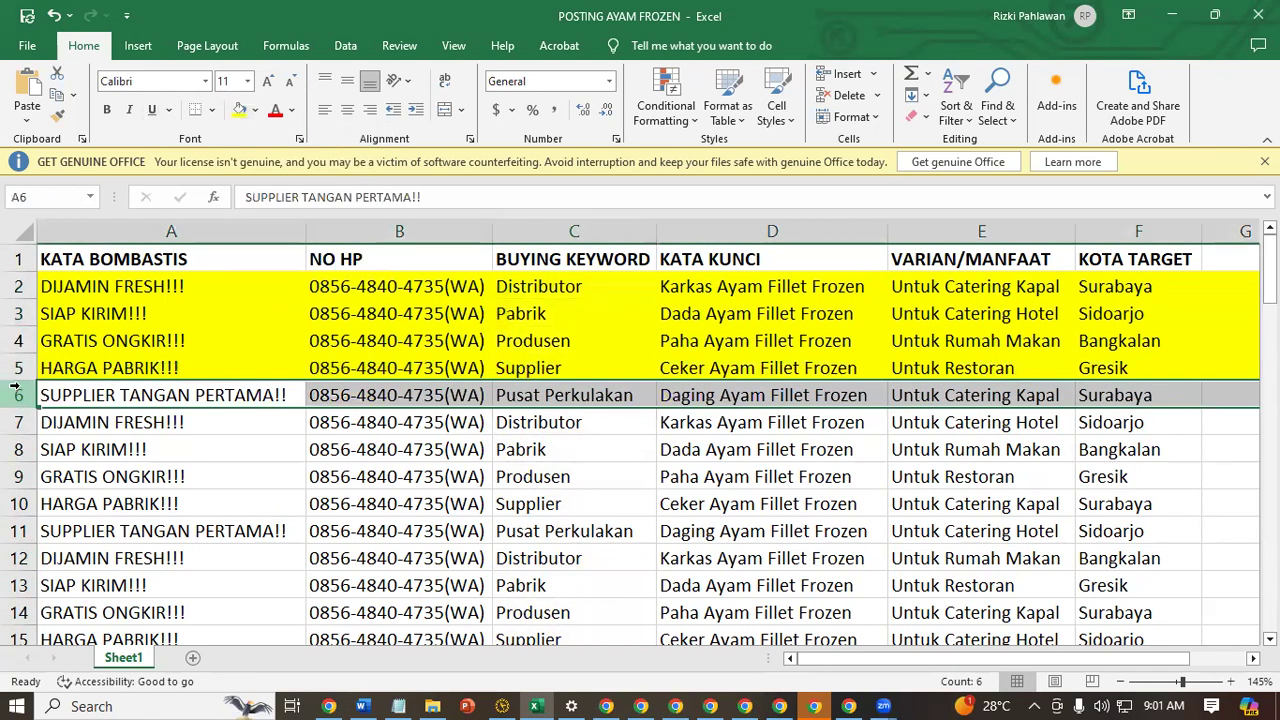
pyautogui.hotkey('ctrl', 'c')
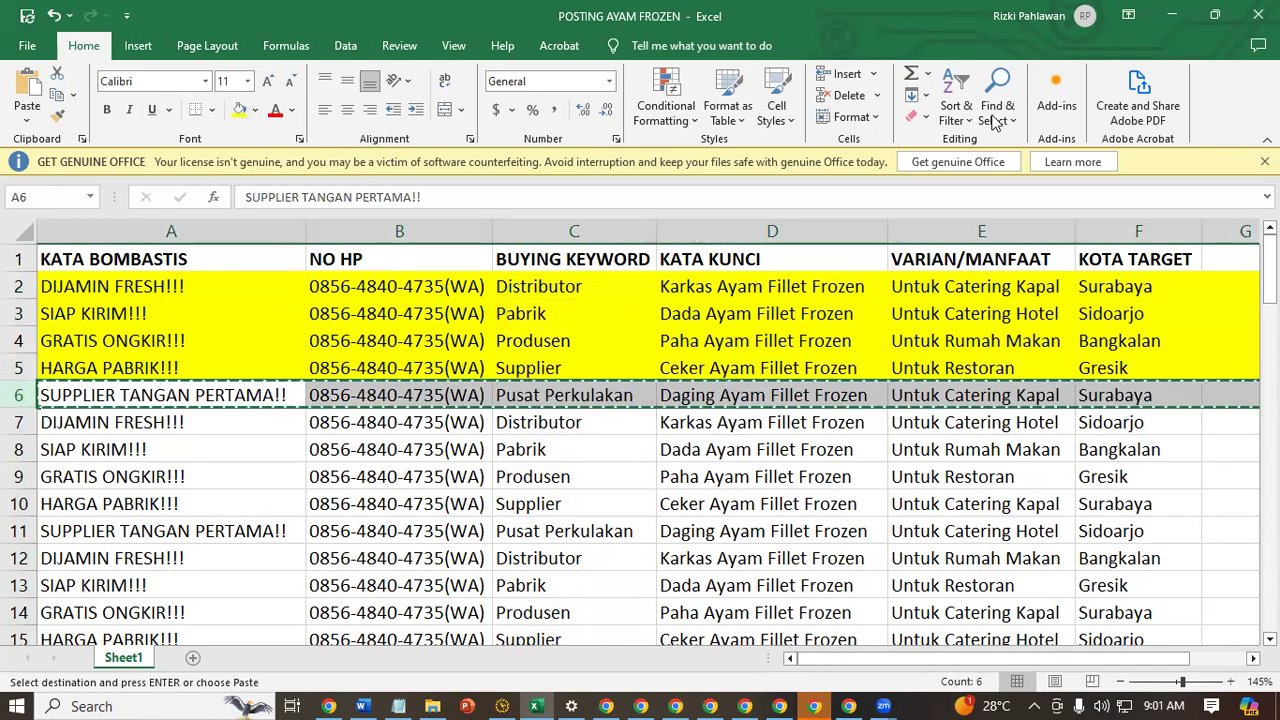
pyautogui.click(1172, 15)
pyautogui.click(335, 514)
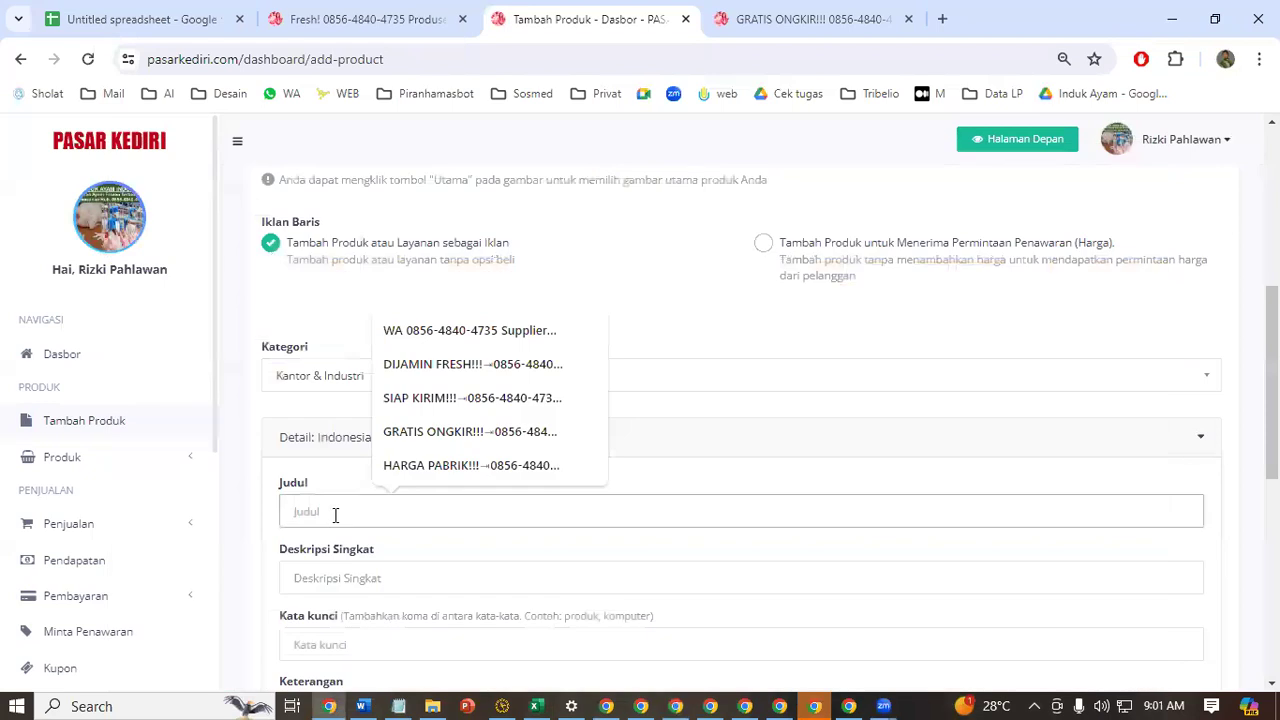
pyautogui.hotkey('ctrl', 'v')
pyautogui.scroll(-2, 794, 417)
pyautogui.click(778, 399)
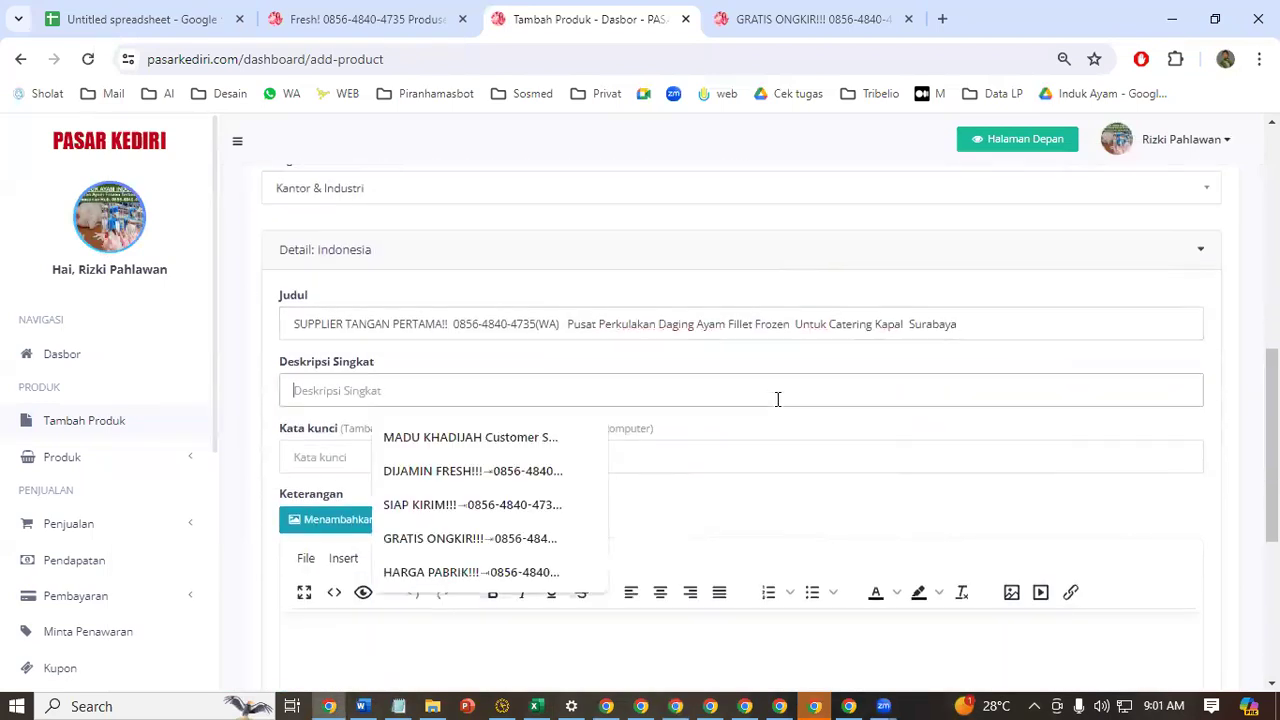
pyautogui.hotkey('ctrl', 'v')
pyautogui.click(754, 457)
pyautogui.hotkey('ctrl', 'v')
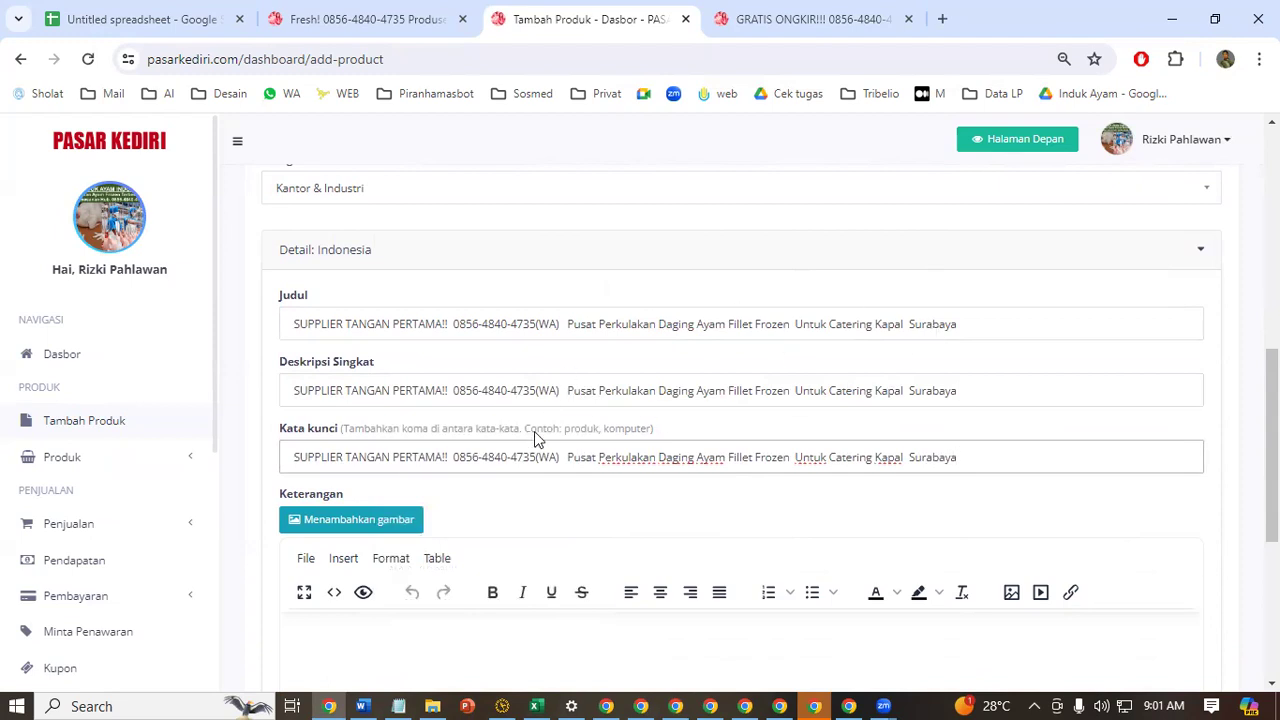
# Paste the PT INDUK AYAM sales text from the Word document into the Keterangan description, and save to continue to the details
pyautogui.scroll(-3, 540, 440)
pyautogui.click(418, 392)
pyautogui.scroll(8, 437, 370)
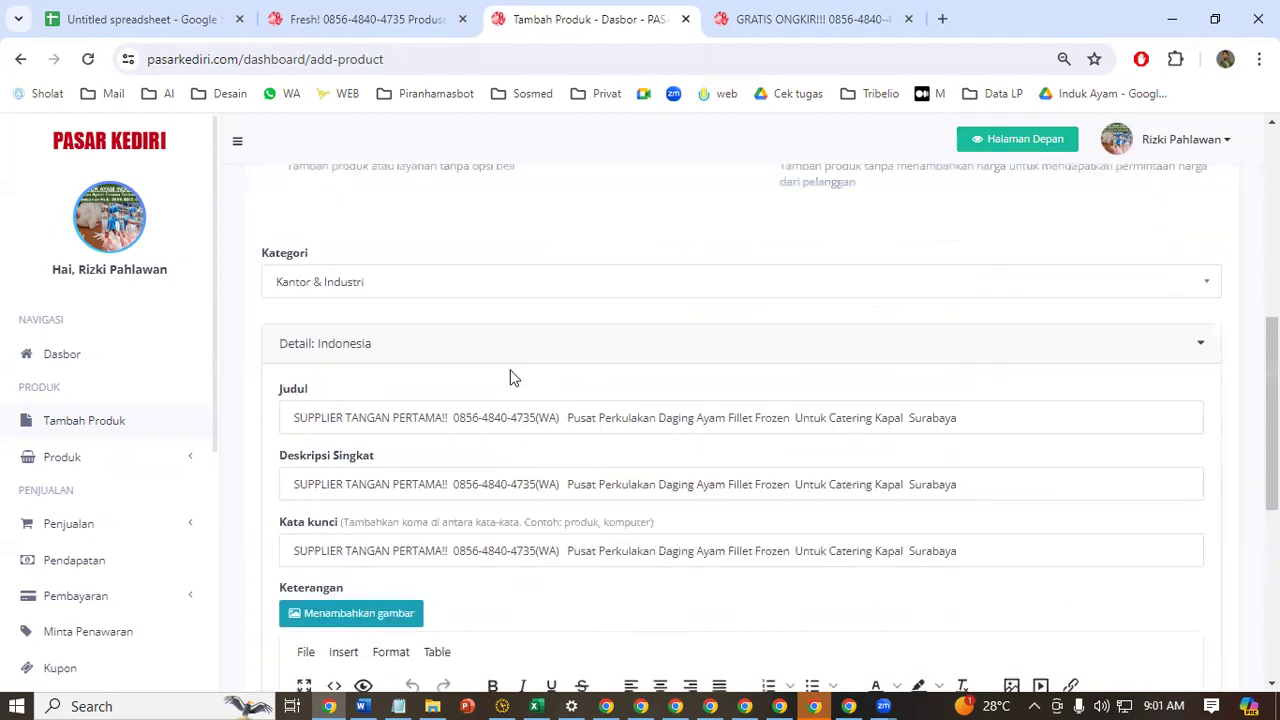
pyautogui.scroll(-5, 457, 374)
pyautogui.scroll(-4, 390, 415)
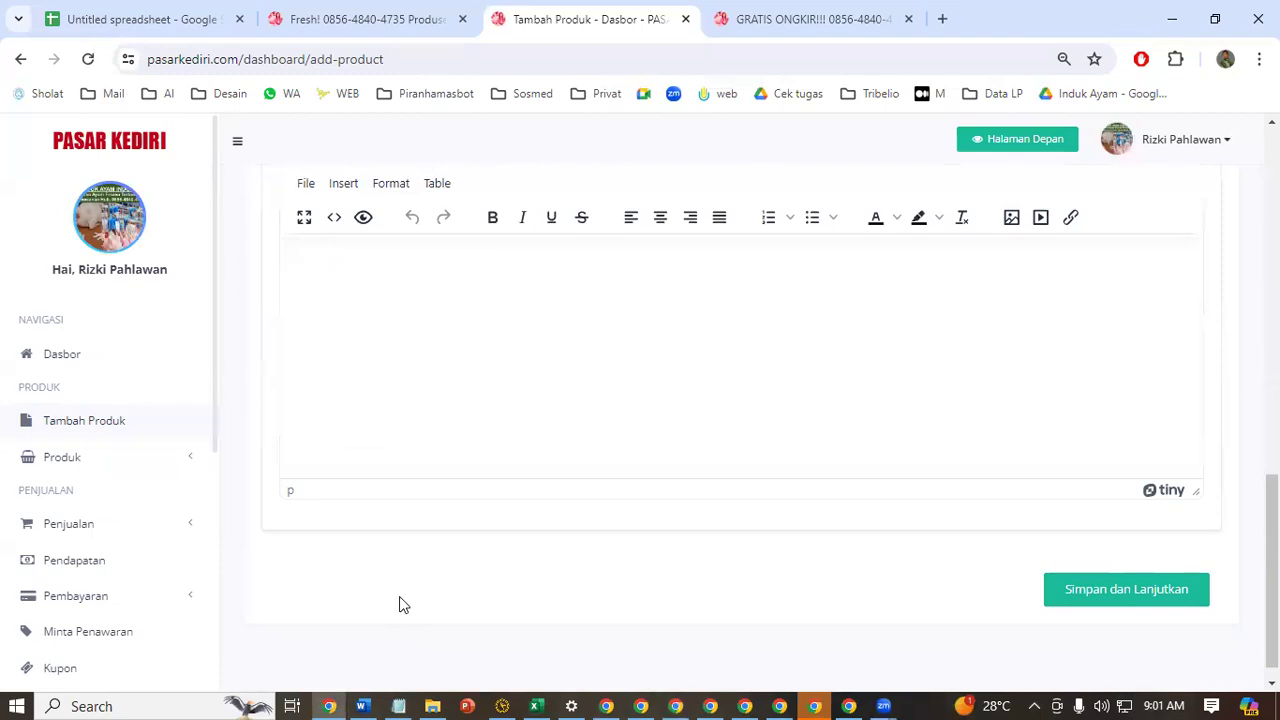
pyautogui.click(362, 706)
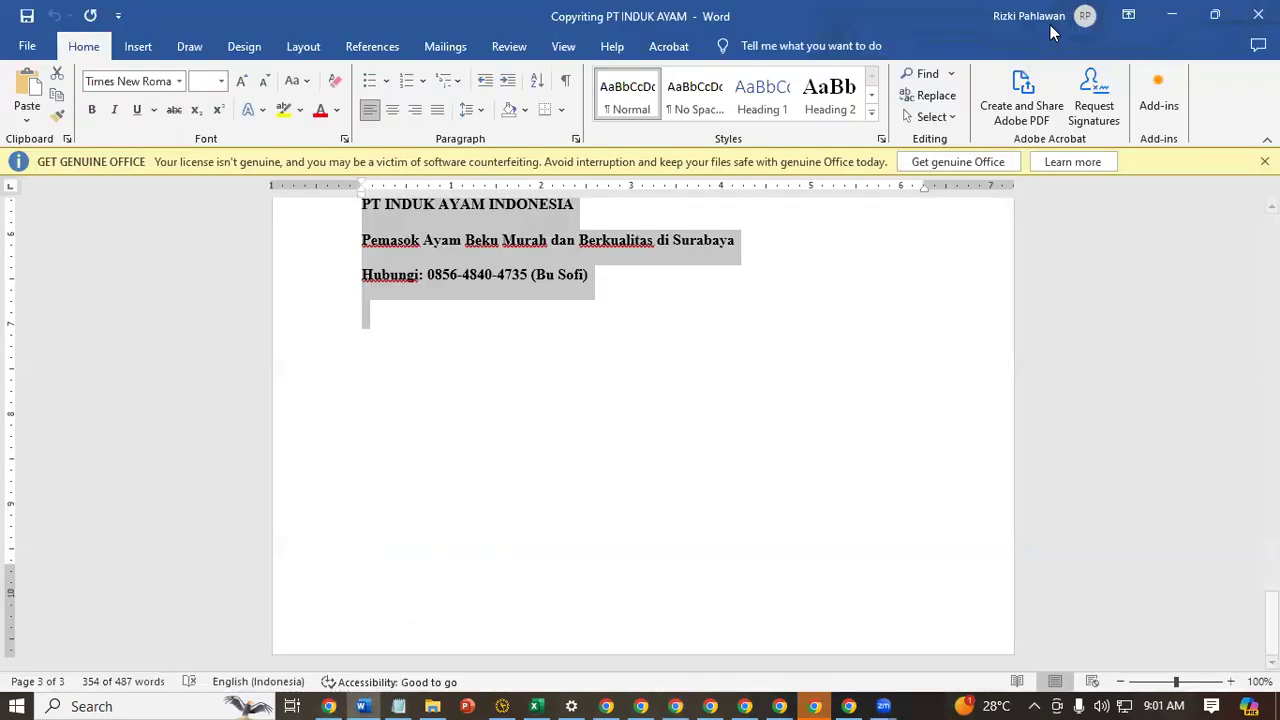
pyautogui.click(1172, 15)
pyautogui.click(688, 369)
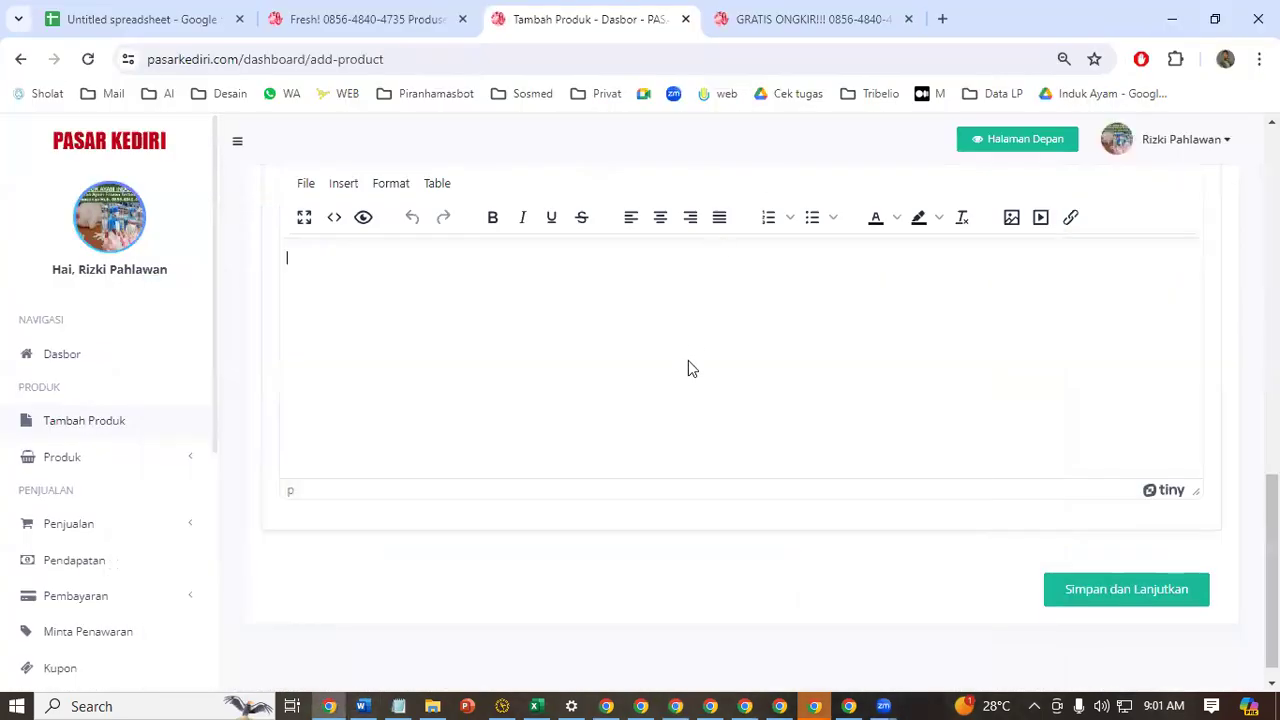
pyautogui.hotkey('ctrl', 'v')
pyautogui.click(1099, 587)
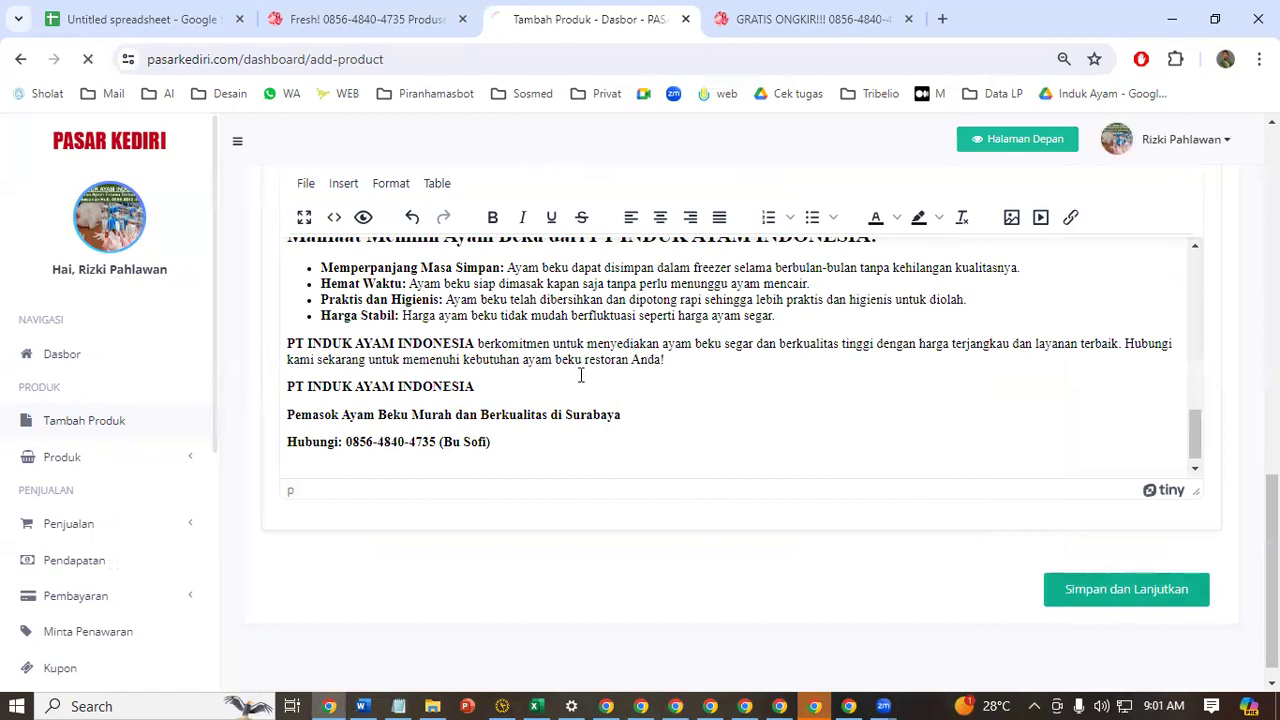
# Set the price to 30000 rupiah, accept the terms and conditions, and submit the ad
pyautogui.click(630, 495)
pyautogui.click(726, 534)
pyautogui.scroll(-3, 759, 245)
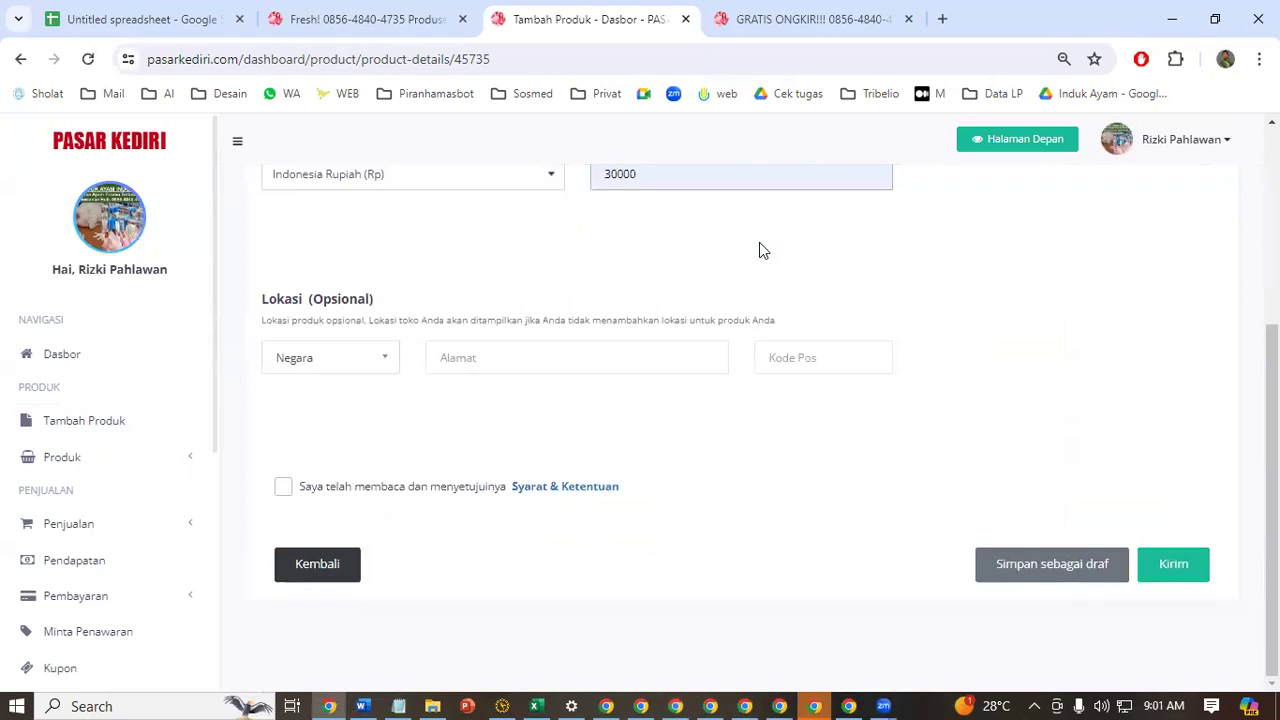
pyautogui.click(312, 488)
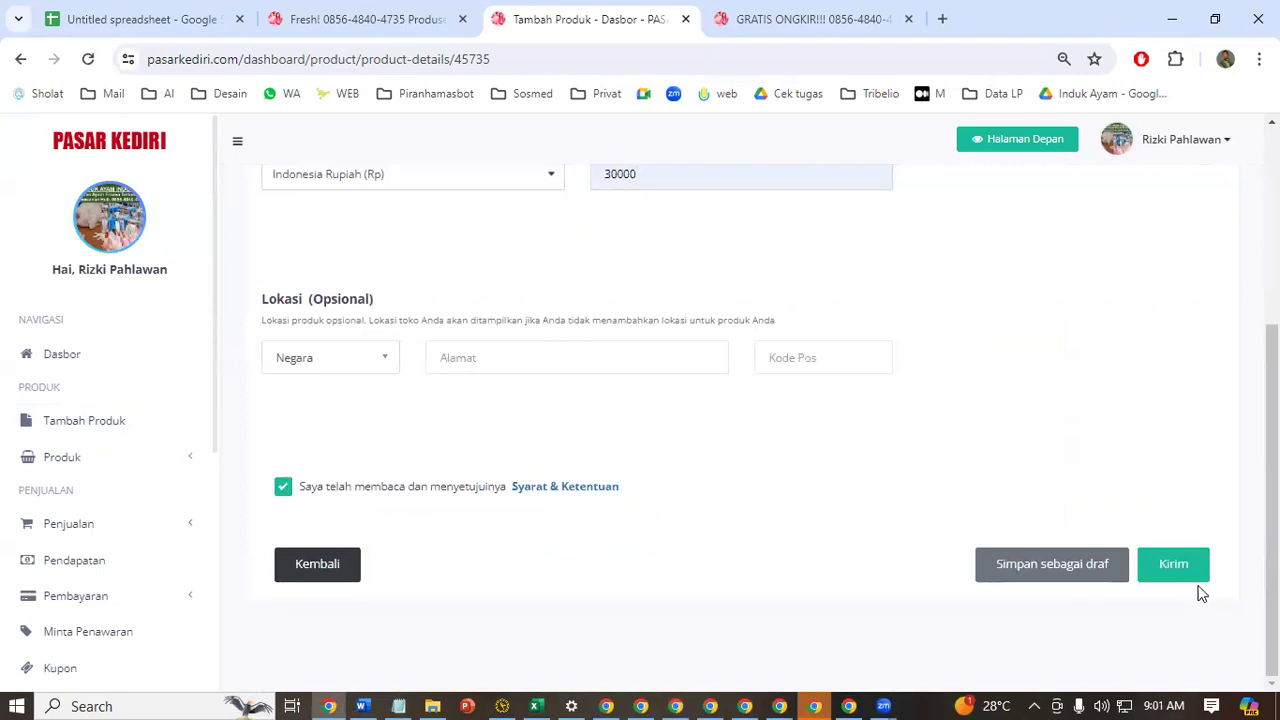
pyautogui.click(1170, 572)
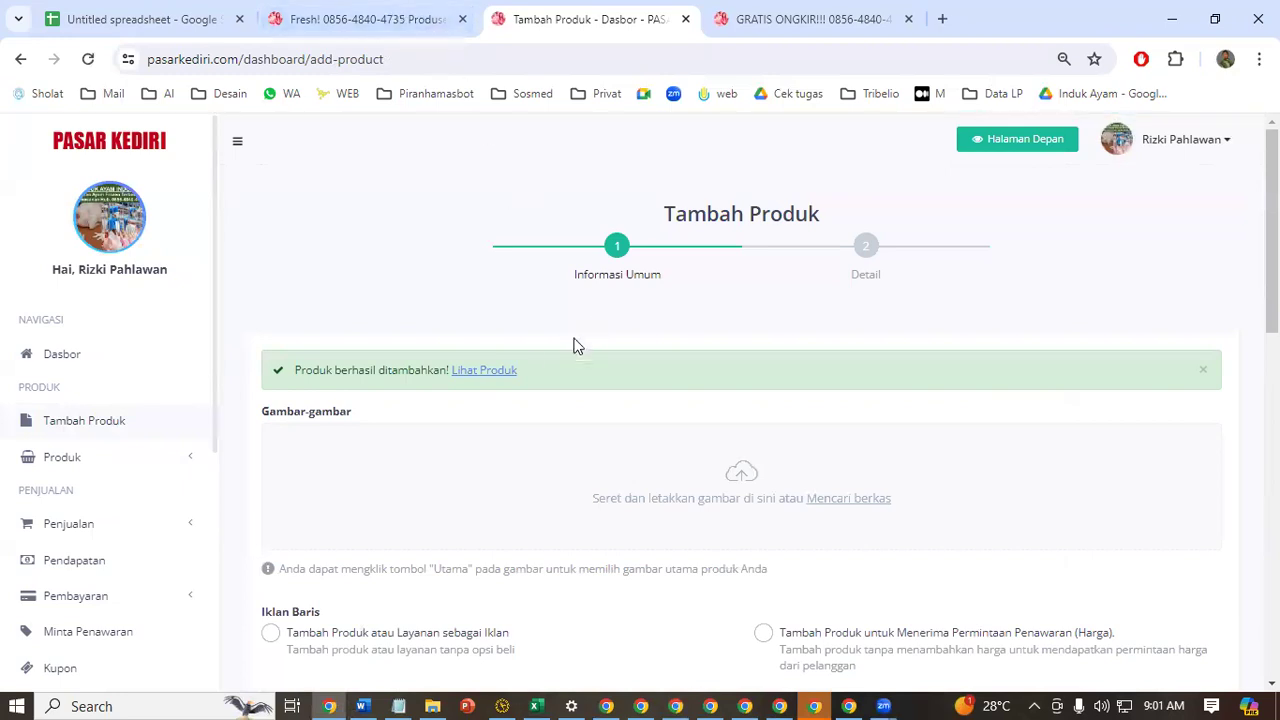
# Open the newly posted product's page in a separate browser tab and return to the Tambah Produk form
pyautogui.click(504, 372)
pyautogui.click(500, 10)
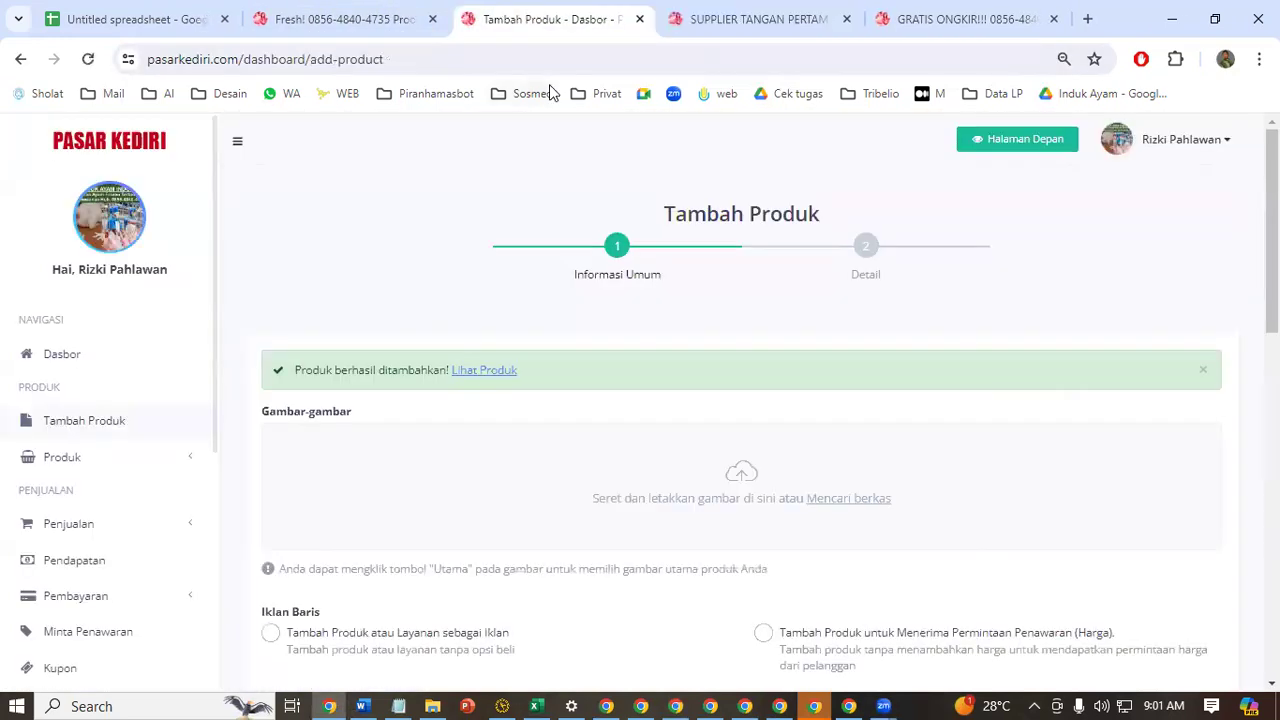
# Open the Produk list of posted ads in the Pasar Kediri dashboard and refresh it
pyautogui.click(66, 466)
pyautogui.click(70, 512)
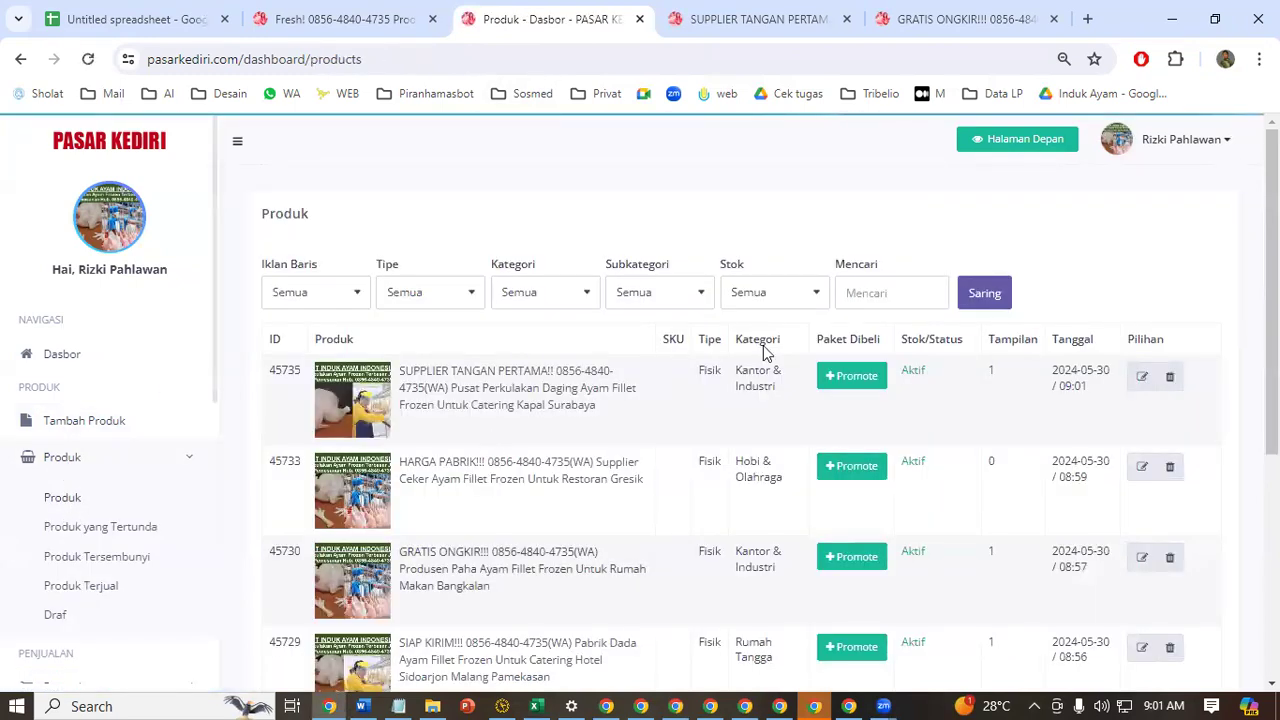
pyautogui.scroll(-1, 771, 351)
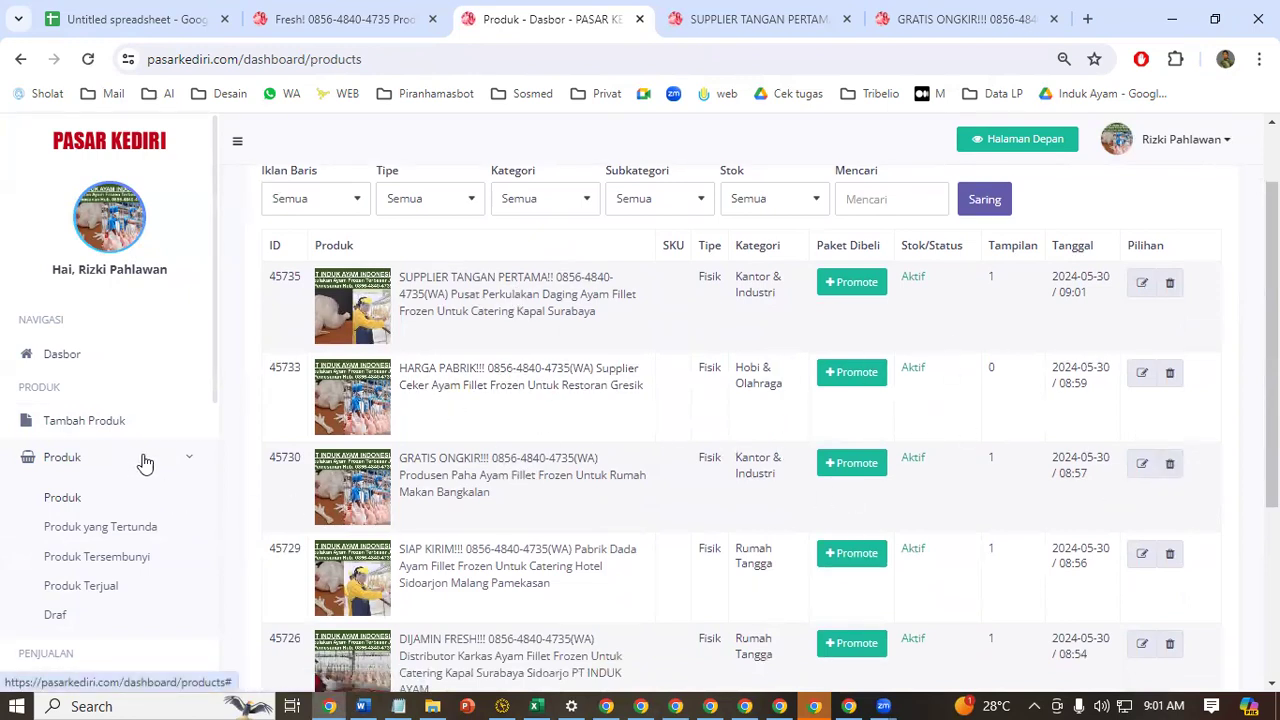
pyautogui.click(103, 503)
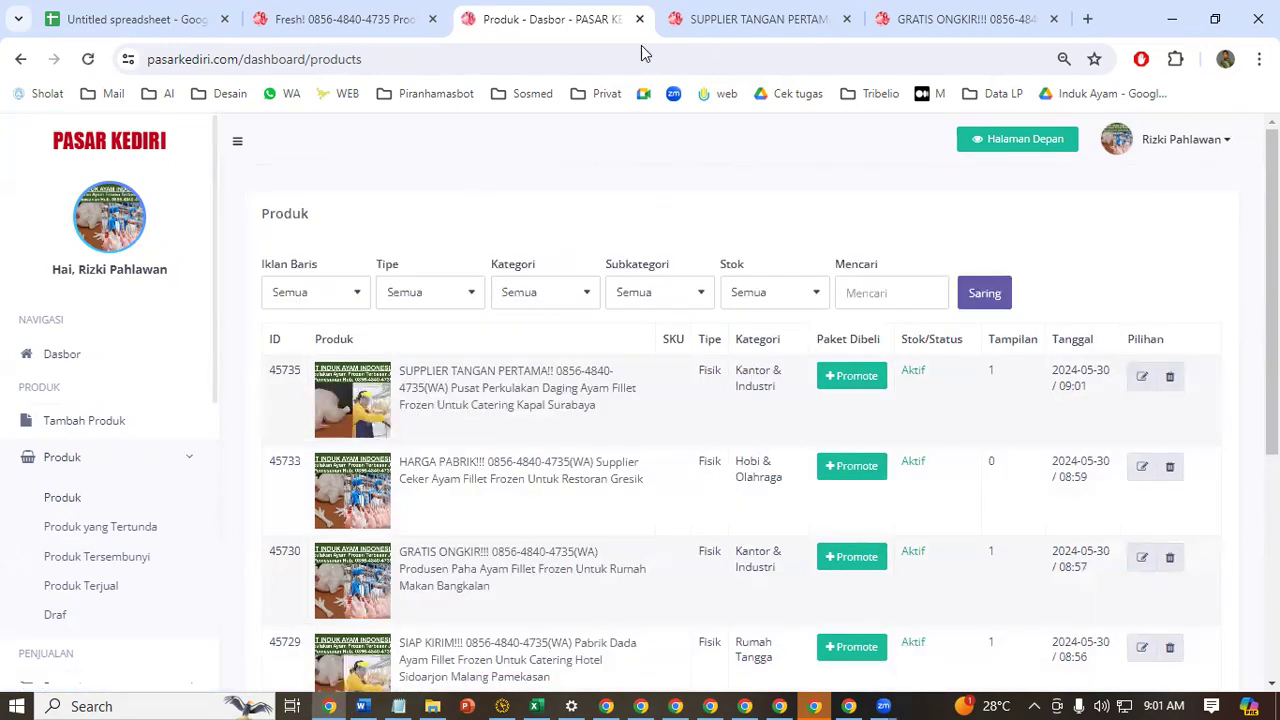
# Record the SUPPLIER TANGAN PERTAMA!! ad's page link as item 4 in the Notepad notes and start item 5
pyautogui.click(700, 19)
pyautogui.click(698, 52)
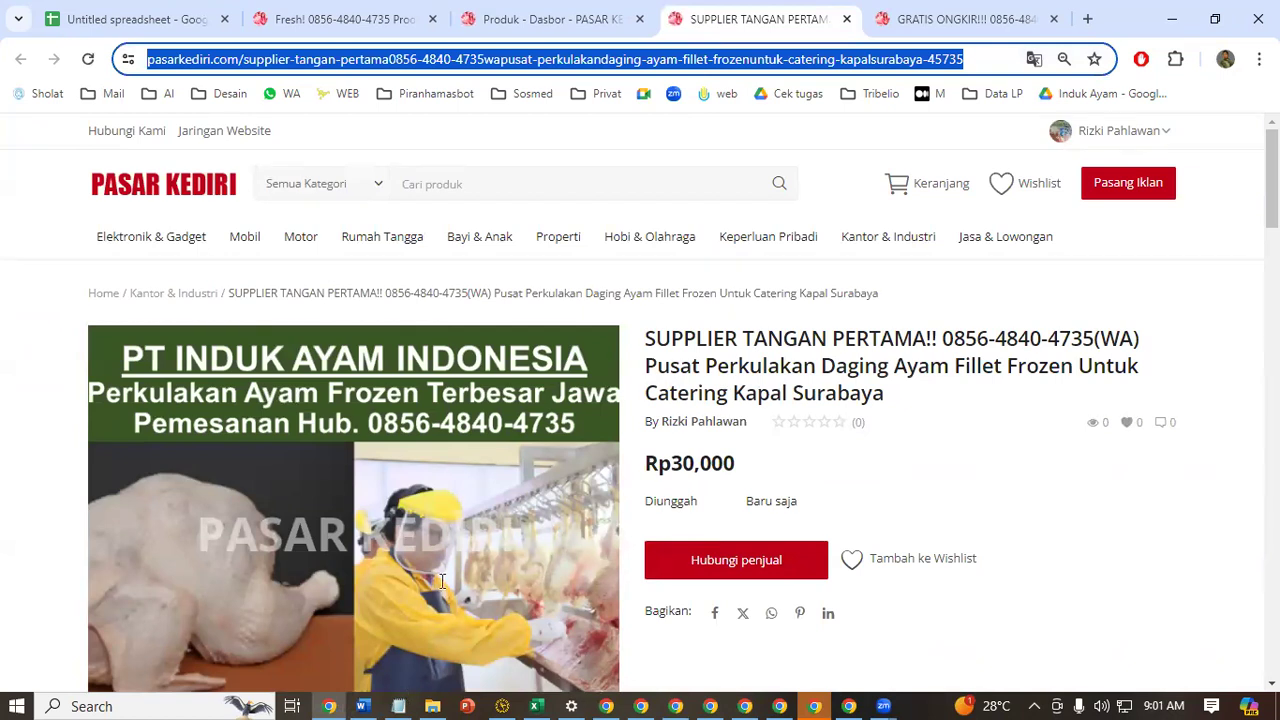
pyautogui.click(399, 706)
pyautogui.write('4.')
pyautogui.hotkey('ctrl', 'v')
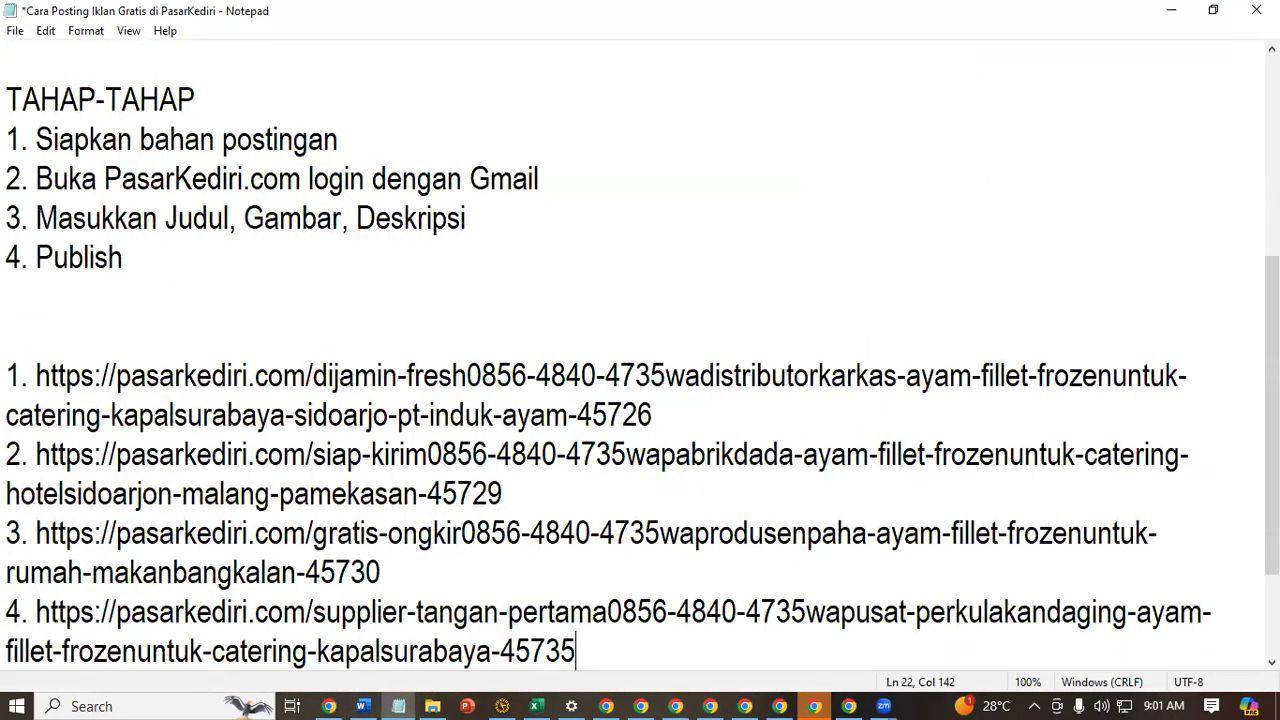
pyautogui.press('Return')
pyautogui.write('5.')
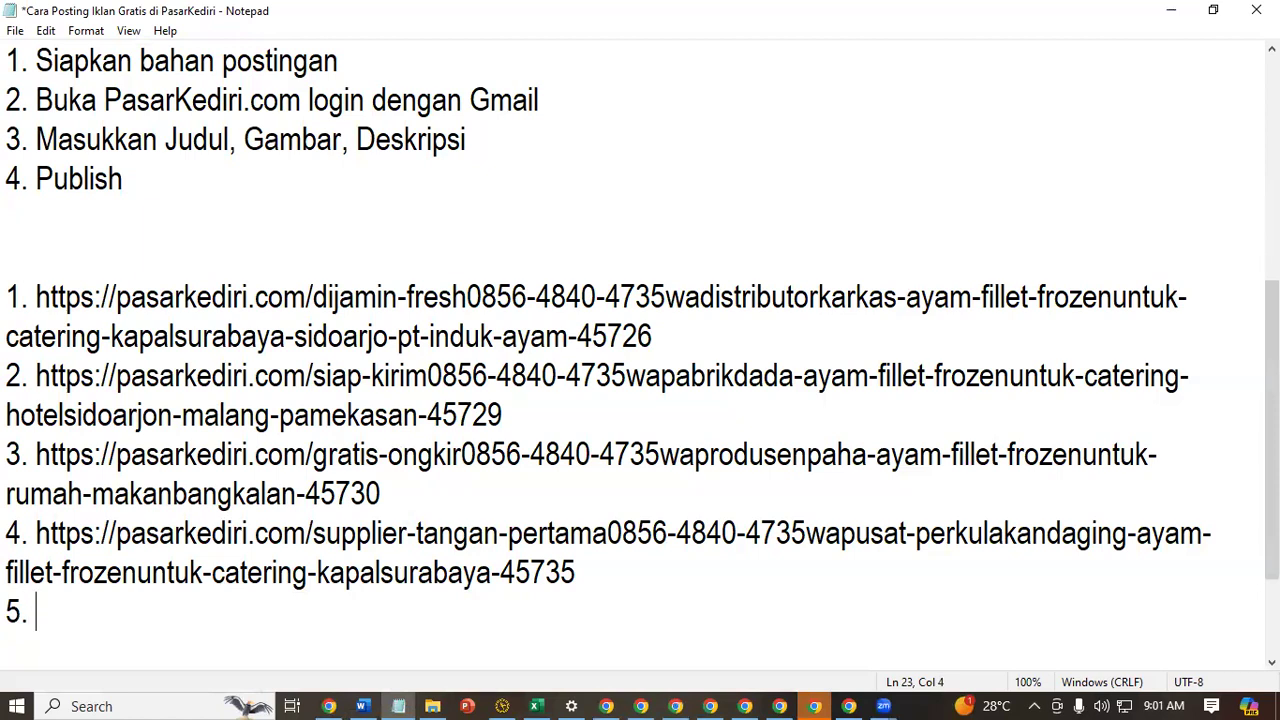
pyautogui.click(1168, 10)
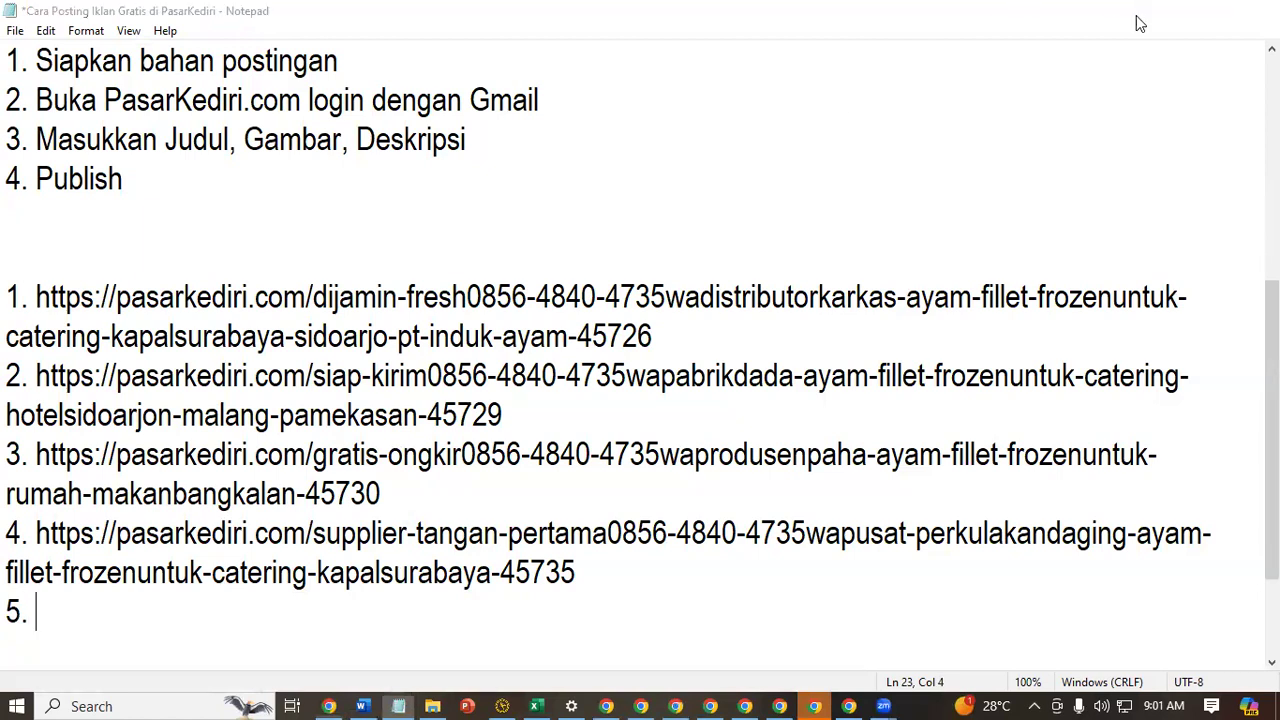
# Open the HARGA PABRIK!!! ad from the product list in a separate tab, record its link as item 5 in Notepad, and save the notes
pyautogui.click(519, 10)
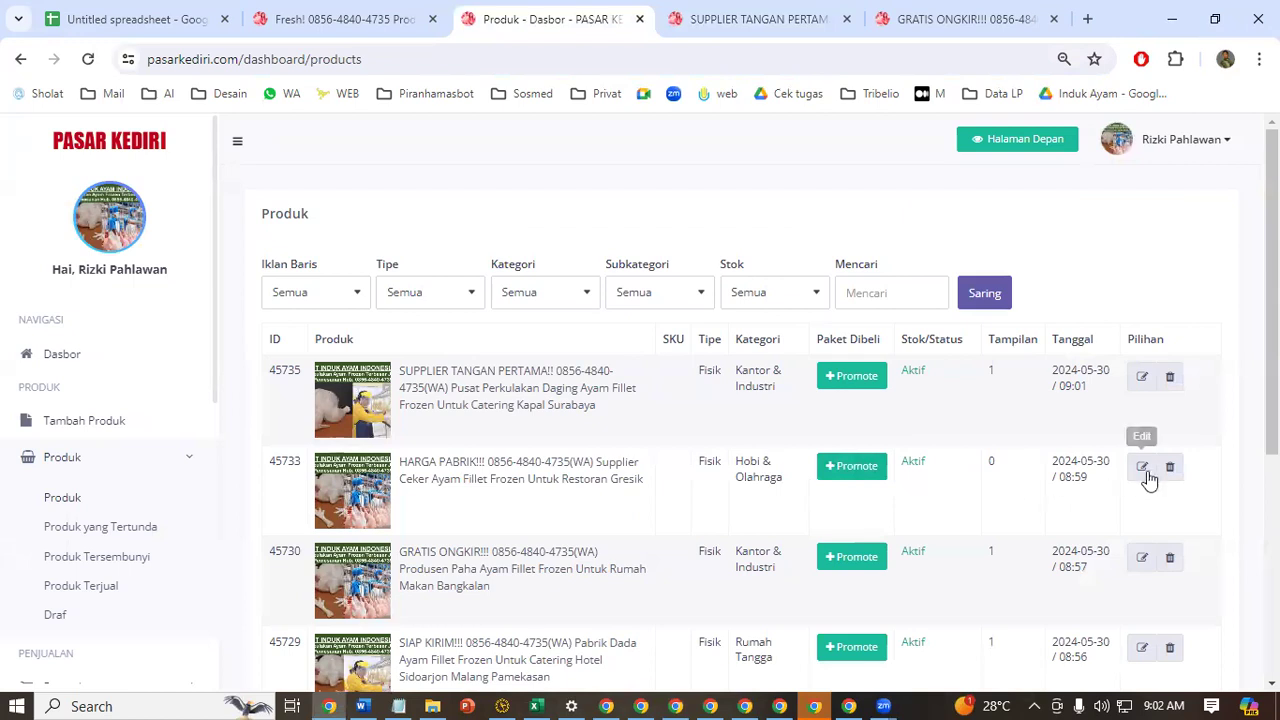
pyautogui.click(497, 470)
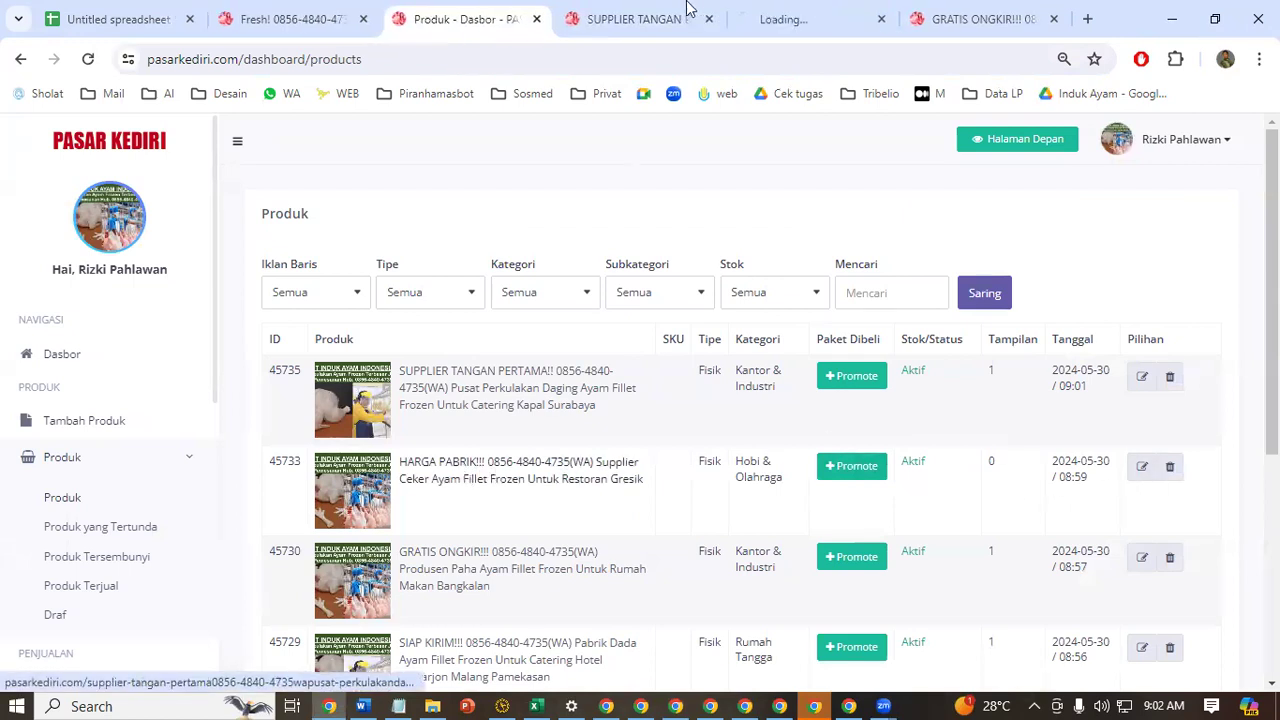
pyautogui.click(800, 10)
pyautogui.click(691, 60)
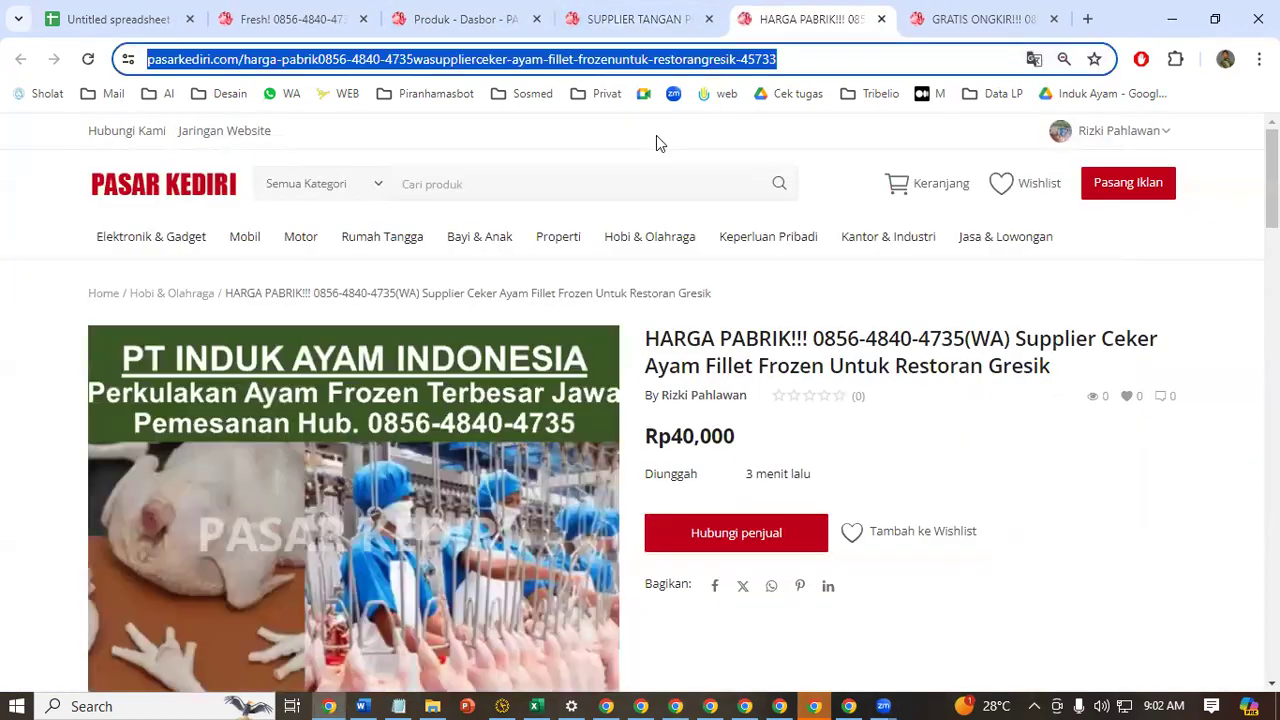
pyautogui.hotkey('ctrl', 'c')
pyautogui.click(398, 706)
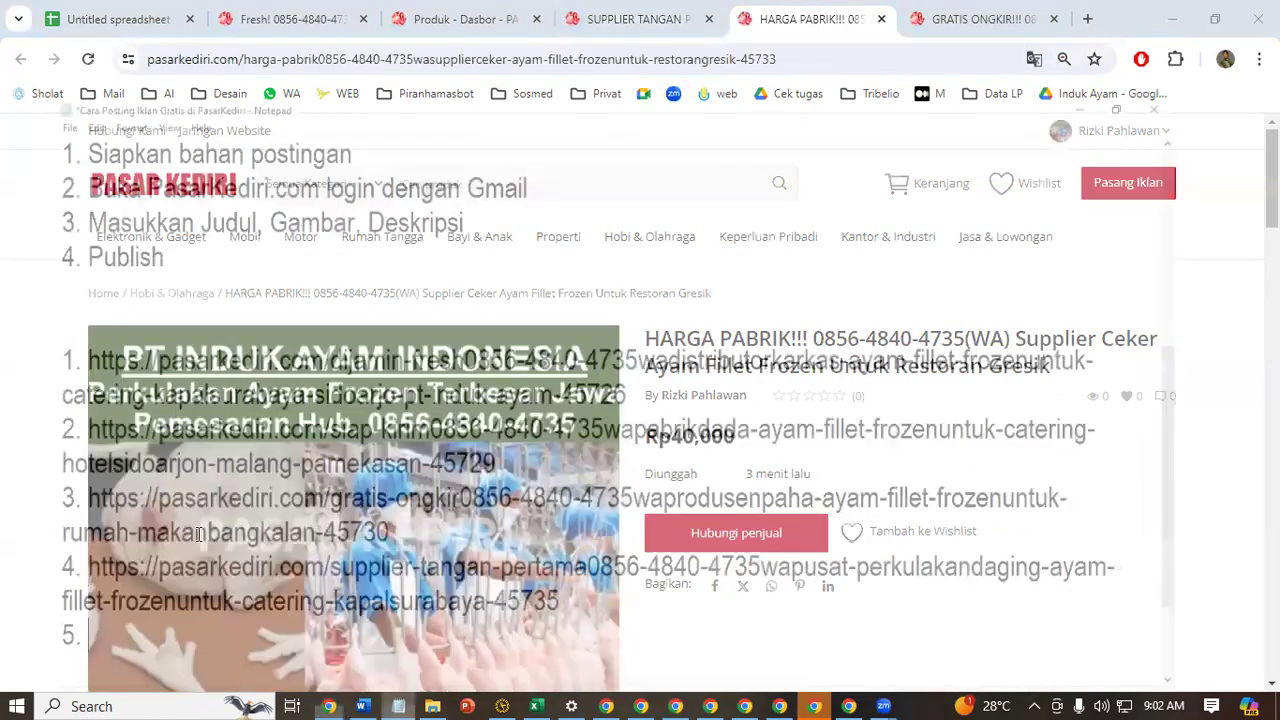
pyautogui.hotkey('ctrl', 'v')
pyautogui.hotkey('ctrl', 's')
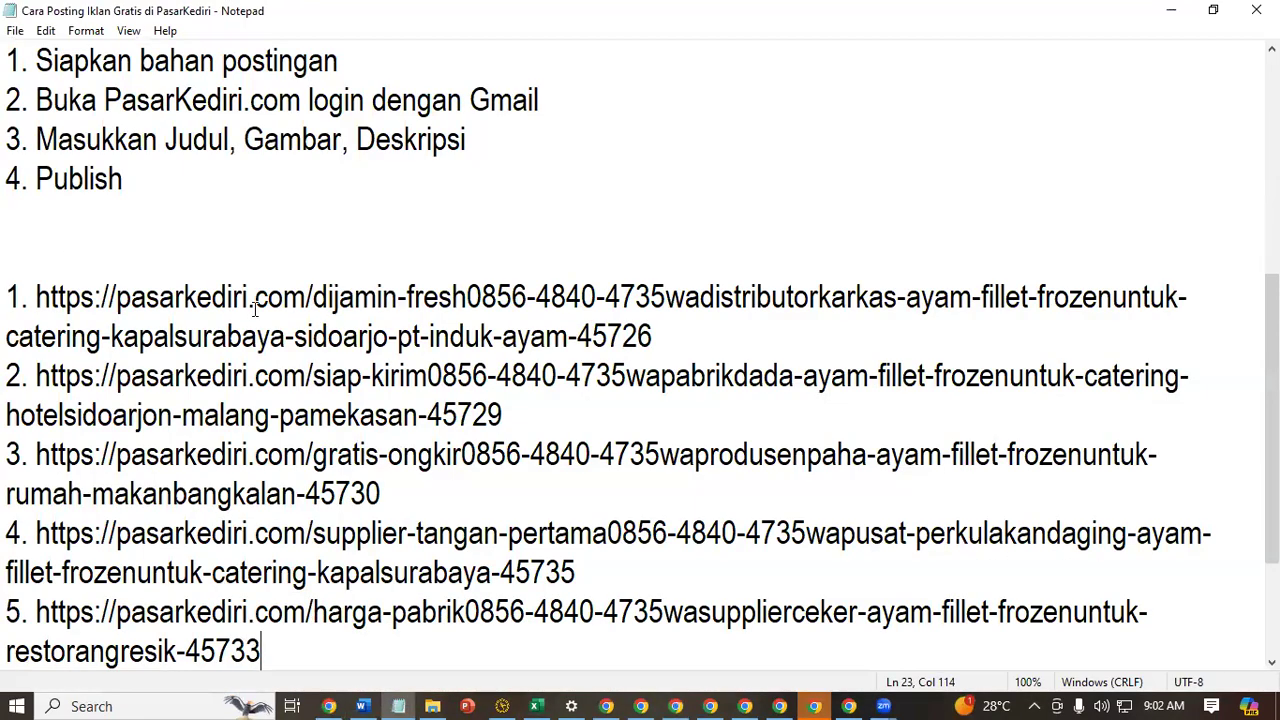
pyautogui.scroll(2, 255, 309)
pyautogui.click(1172, 10)
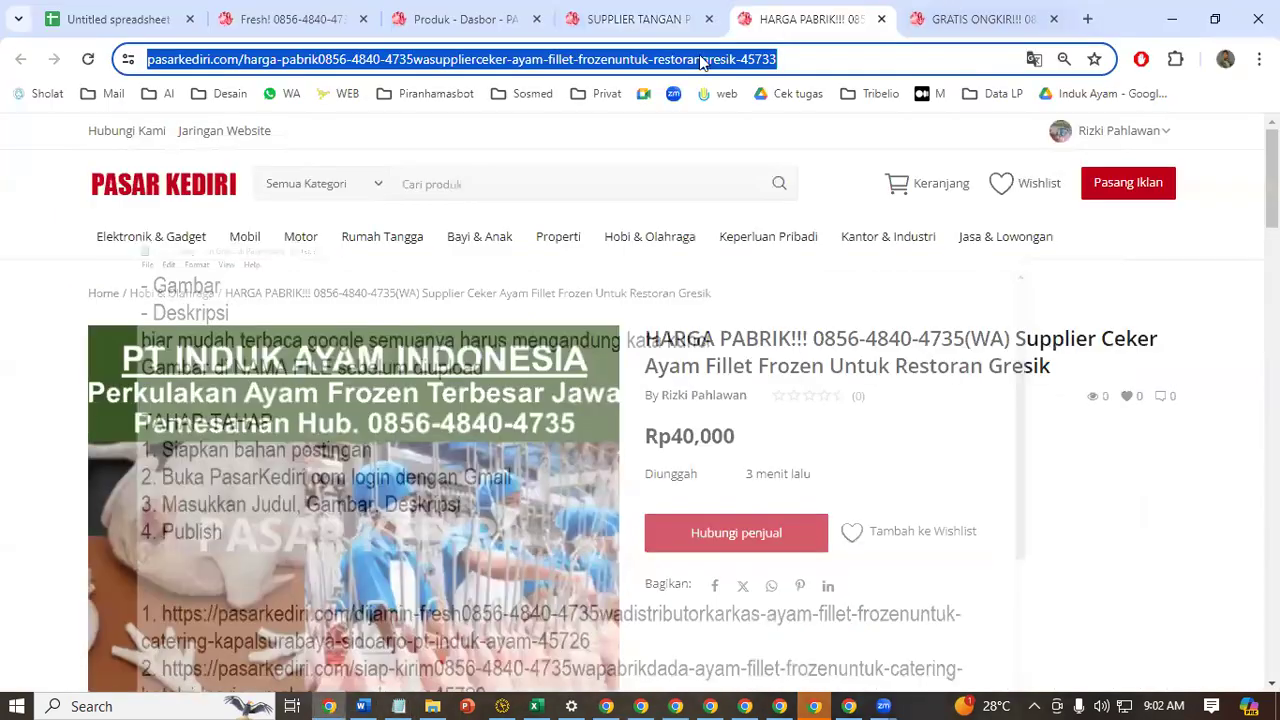
# Search Google for "google gemini" in the GRATIS ONGKIR!!! ad's tab and open the Gemini chat
pyautogui.click(945, 19)
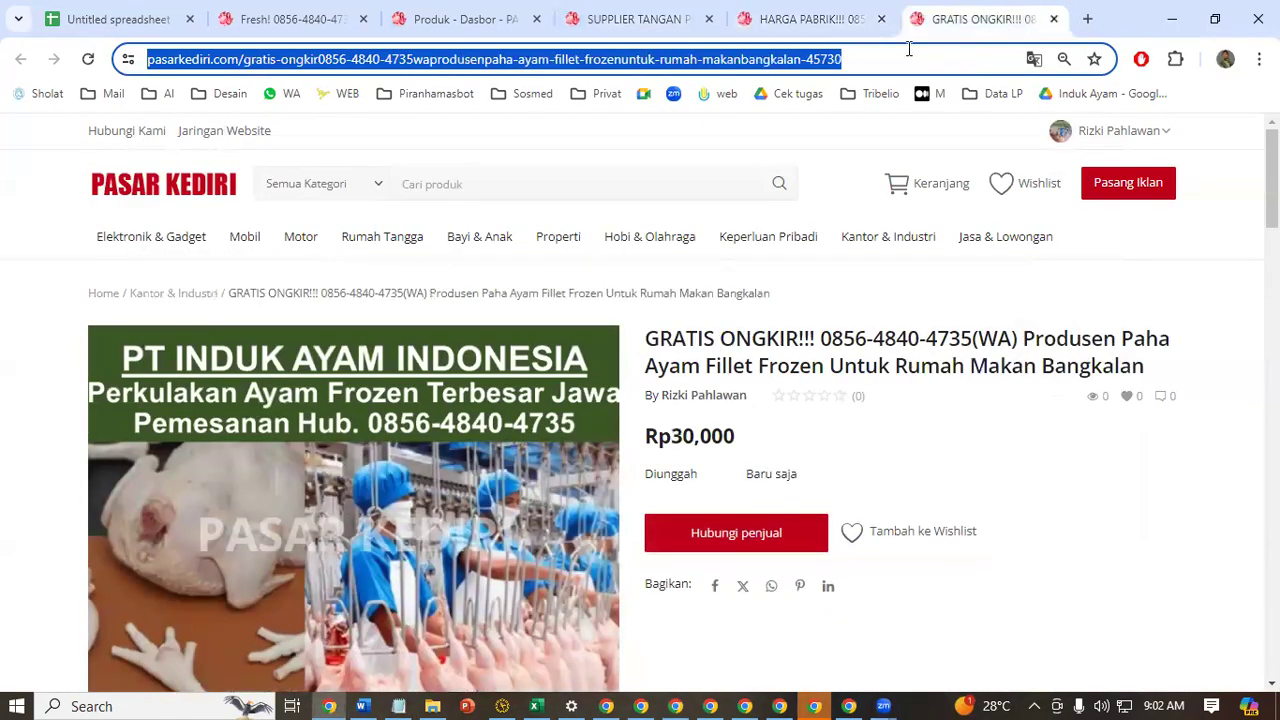
pyautogui.write('goo')
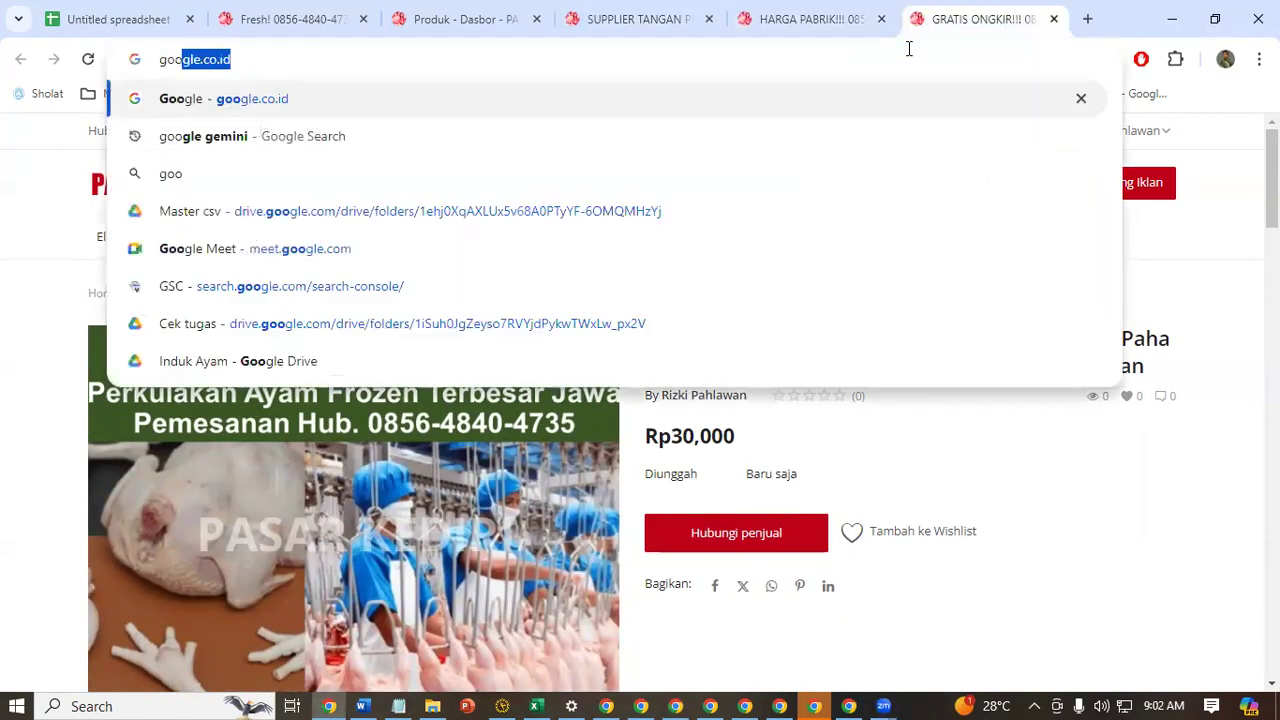
pyautogui.write('gle ')
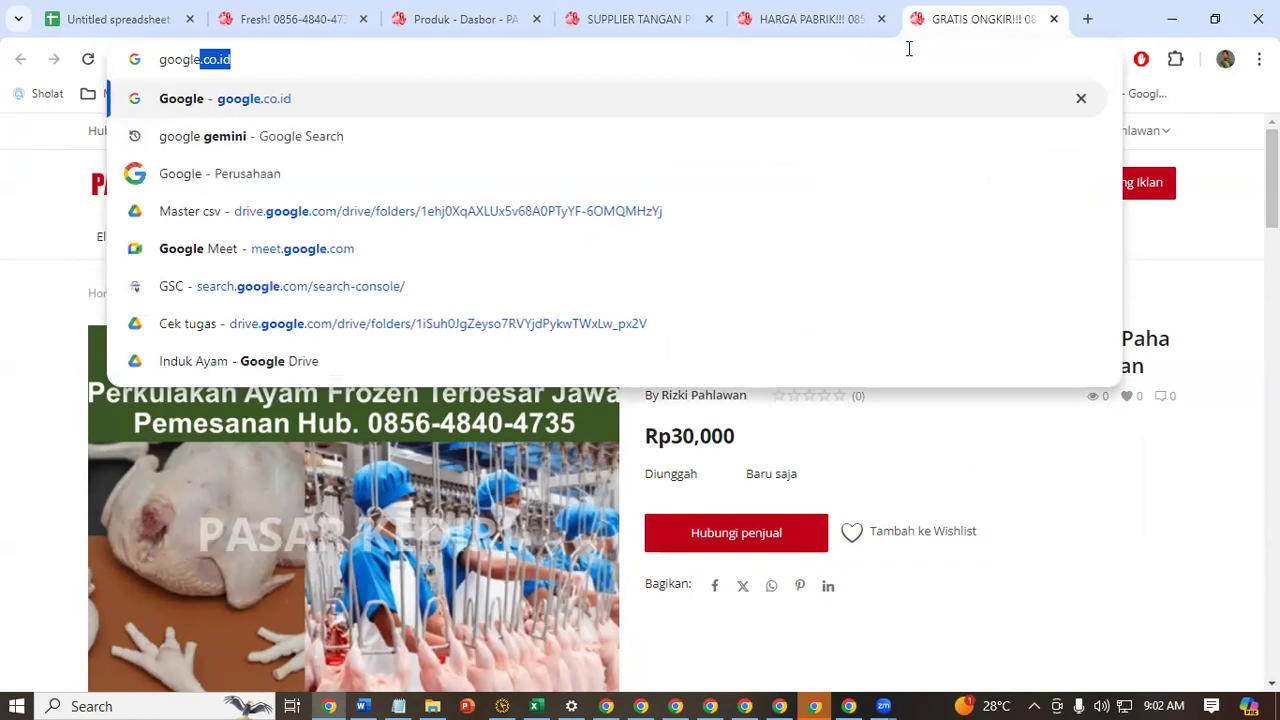
pyautogui.write('gemini')
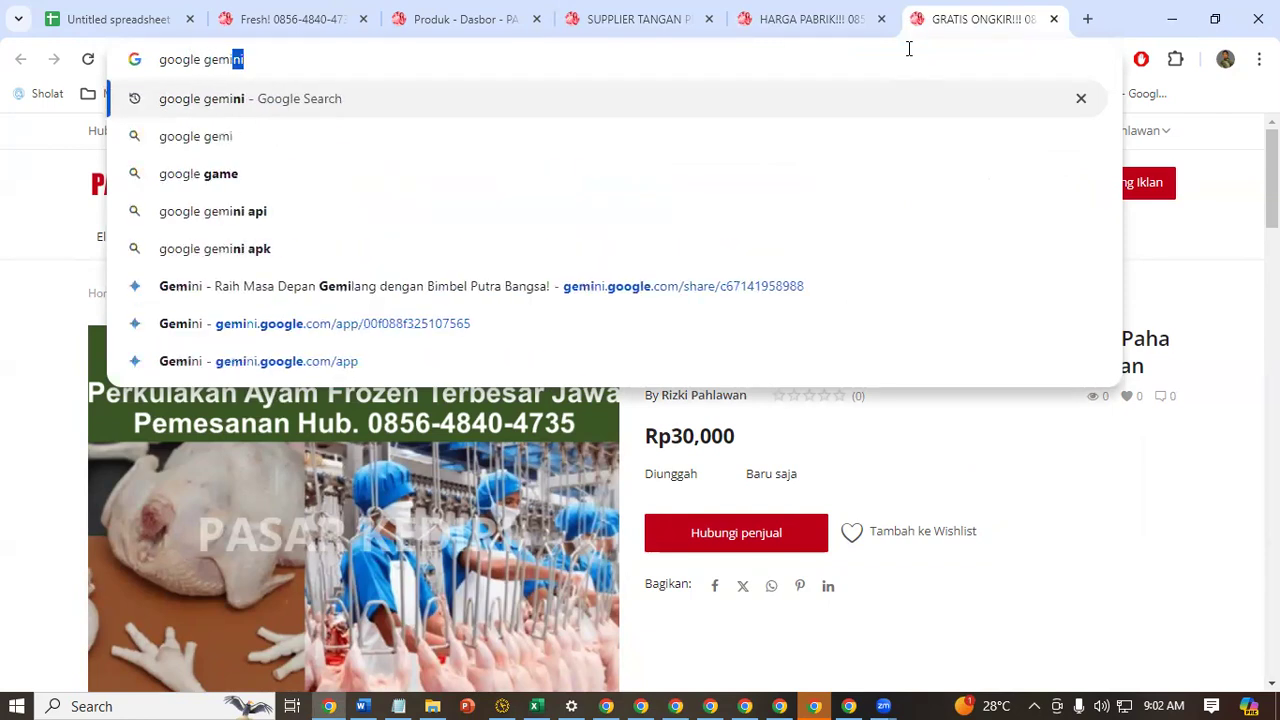
pyautogui.press('Return')
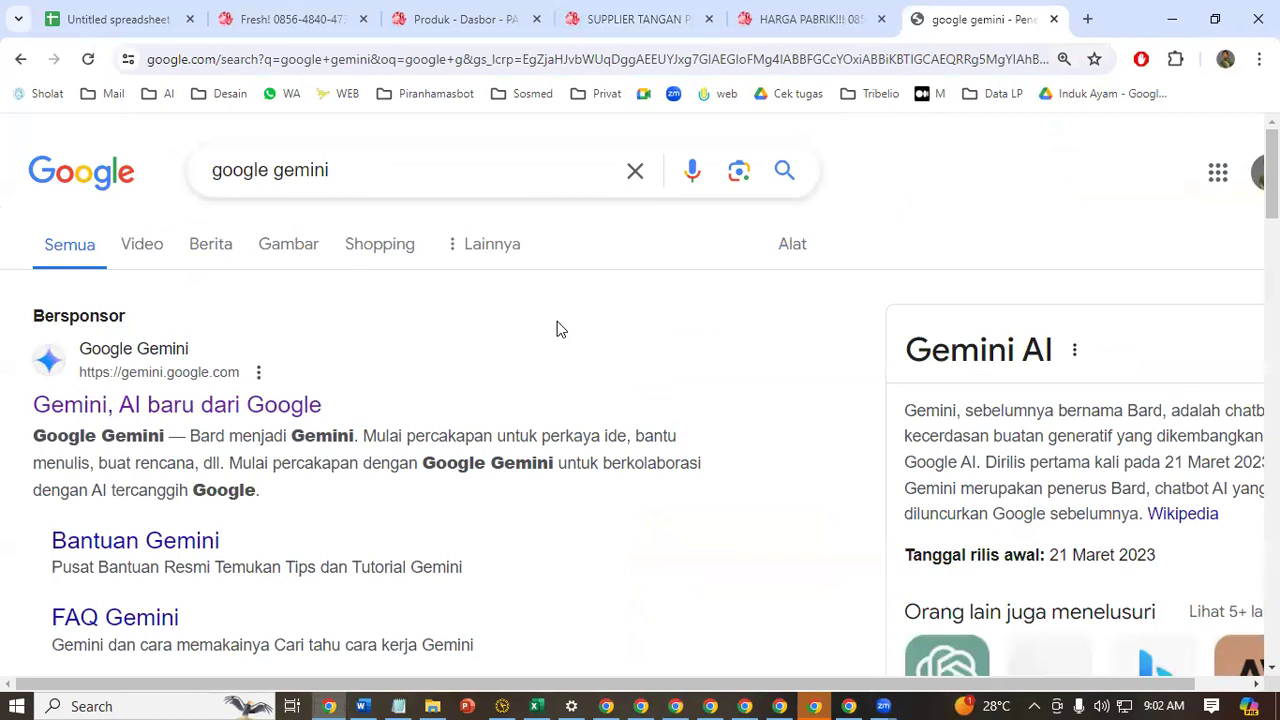
pyautogui.hotkey('ctrl', '-')
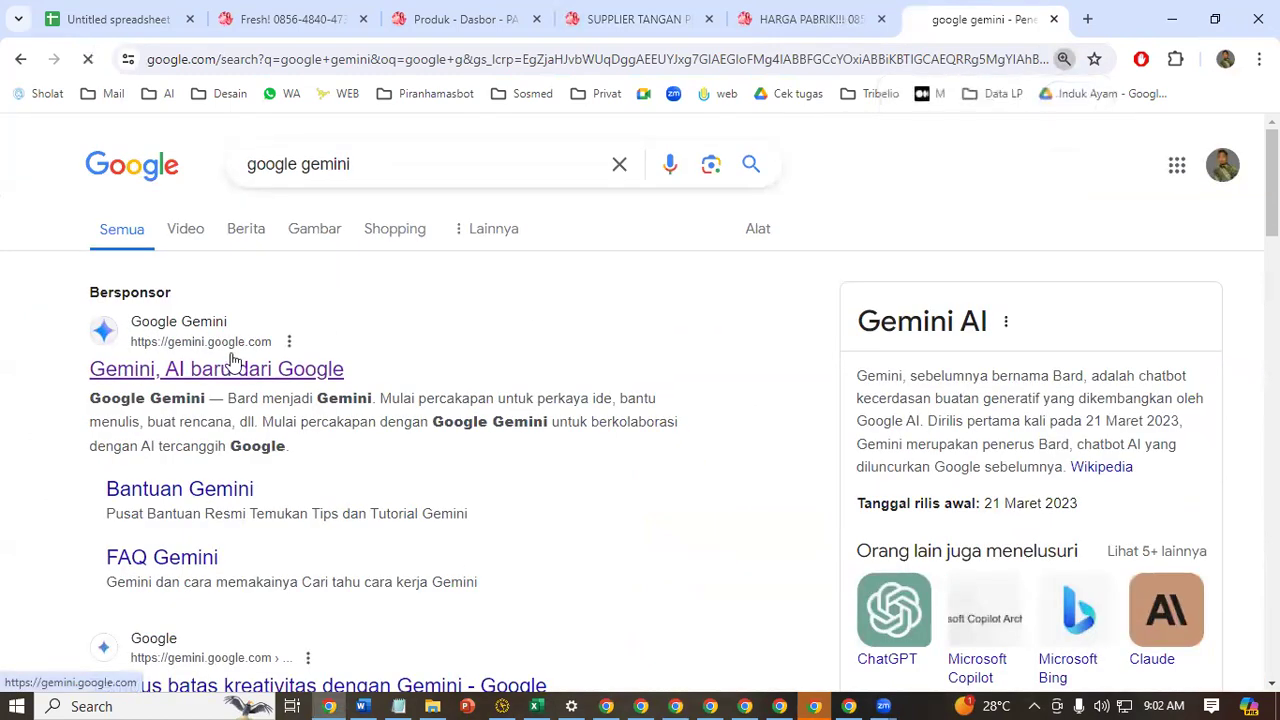
pyautogui.click(228, 366)
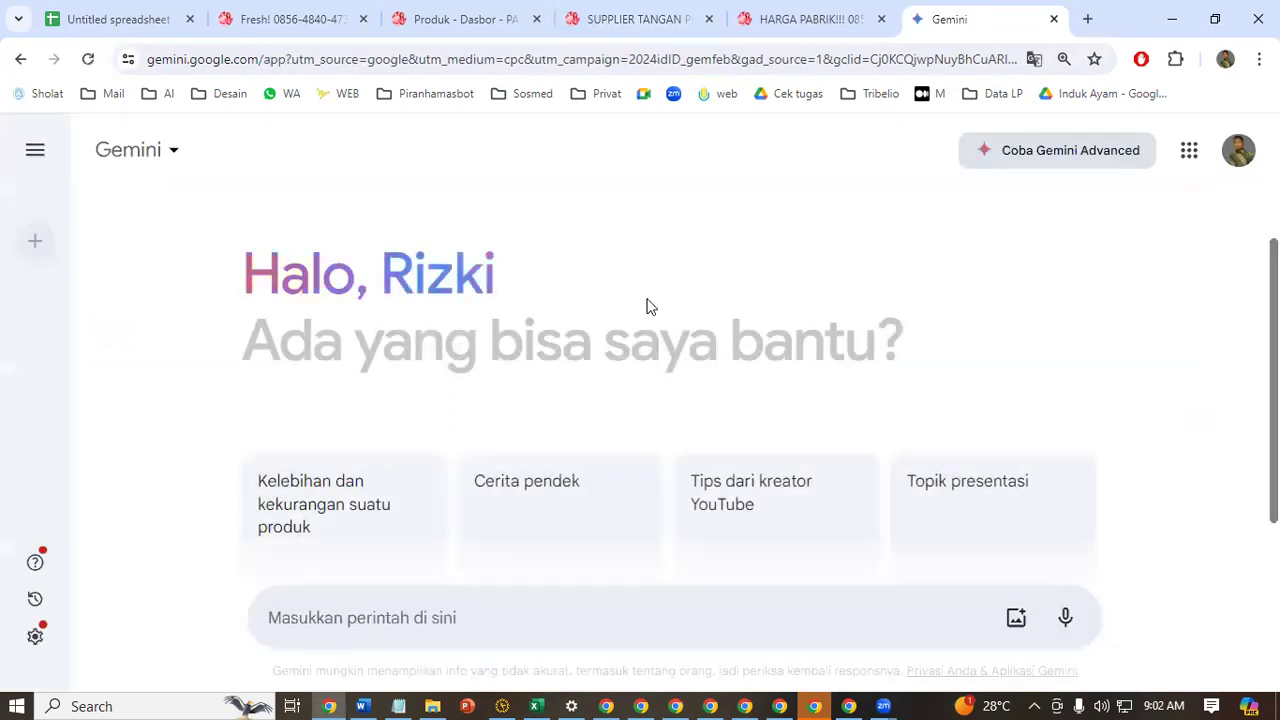
# Begin the Gemini prompt with "buatkan saya copywriting untuk menjual ayam frozen dengan"
pyautogui.write('buat')
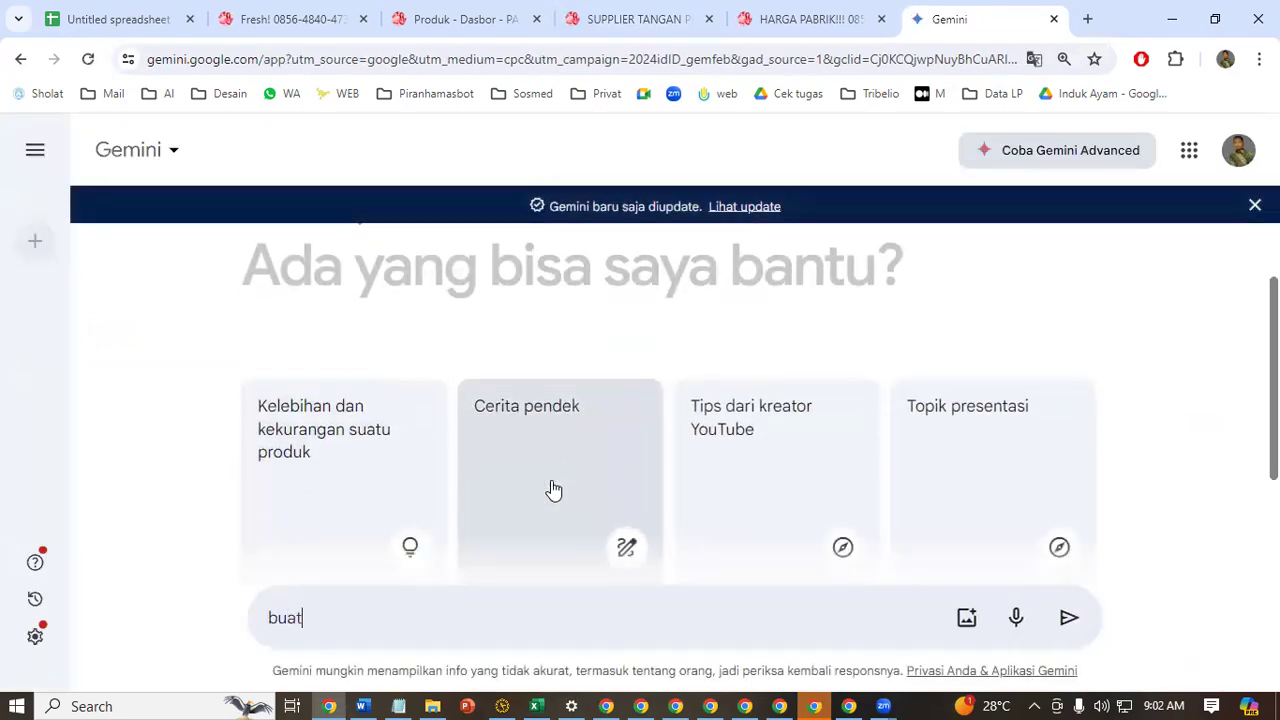
pyautogui.write('kan saya ')
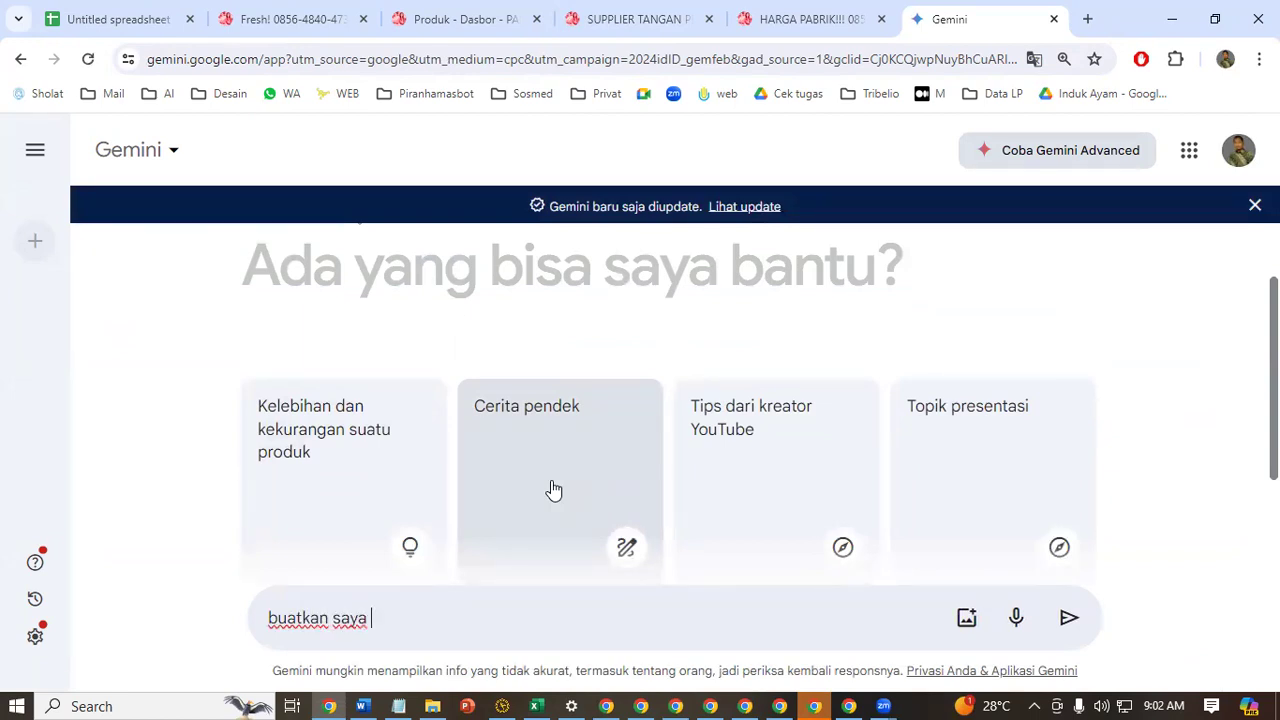
pyautogui.write('copywriting utnuk')
pyautogui.press('BackSpace')
pyautogui.press('BackSpace')
pyautogui.write('uk menju')
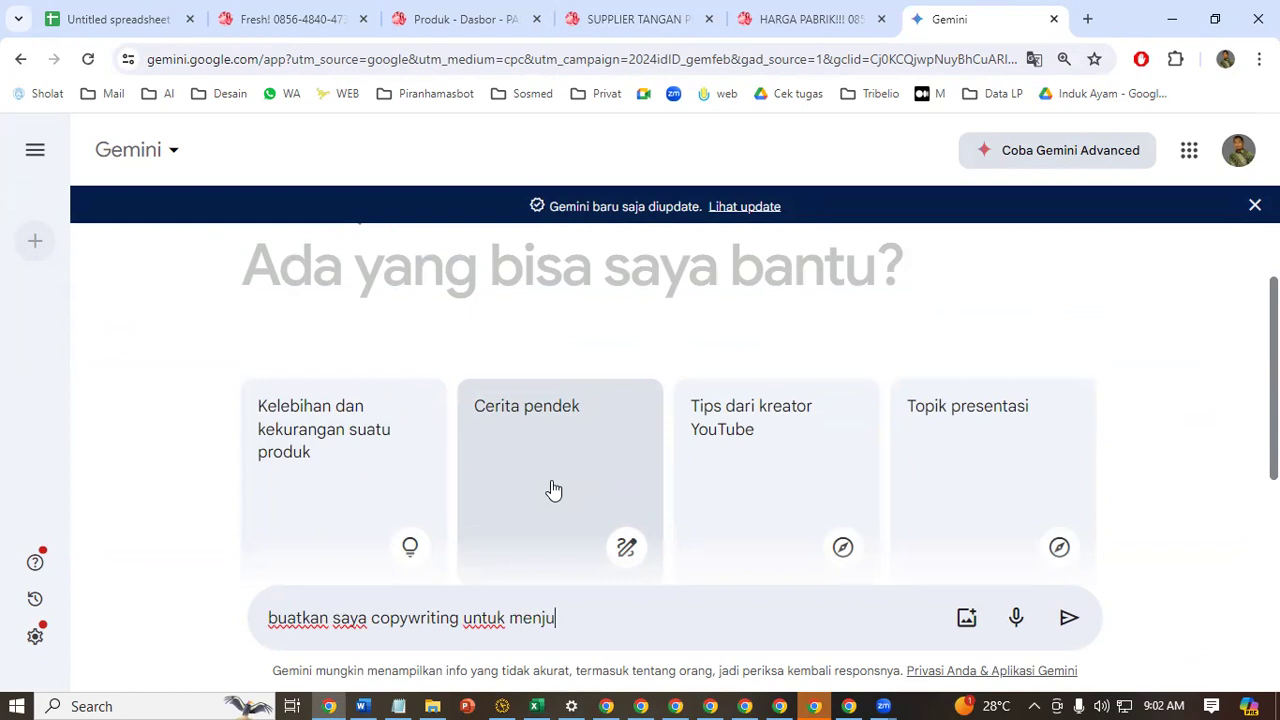
pyautogui.write('al ayam froze')
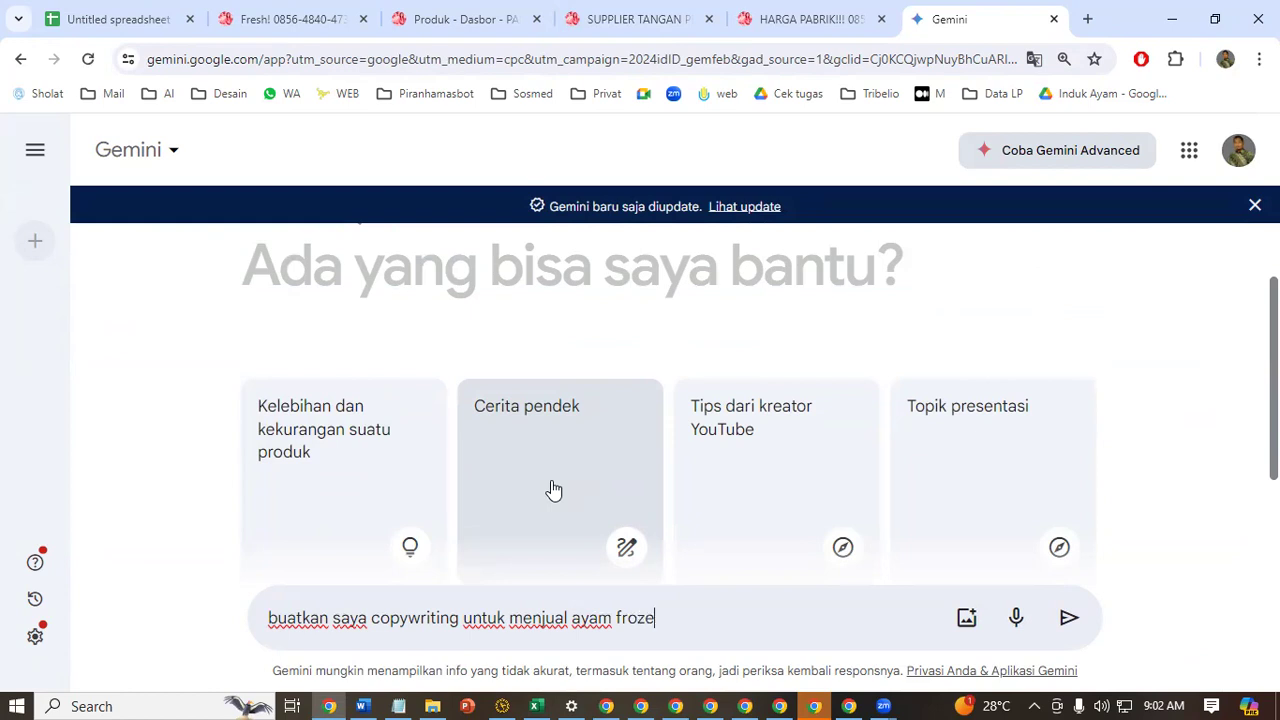
pyautogui.write('n dengan segen')
# Continue the prompt with the target market "segmen pasar restoran, catering kapal, catering hotel"
pyautogui.press('BackSpace')
pyautogui.press('BackSpace')
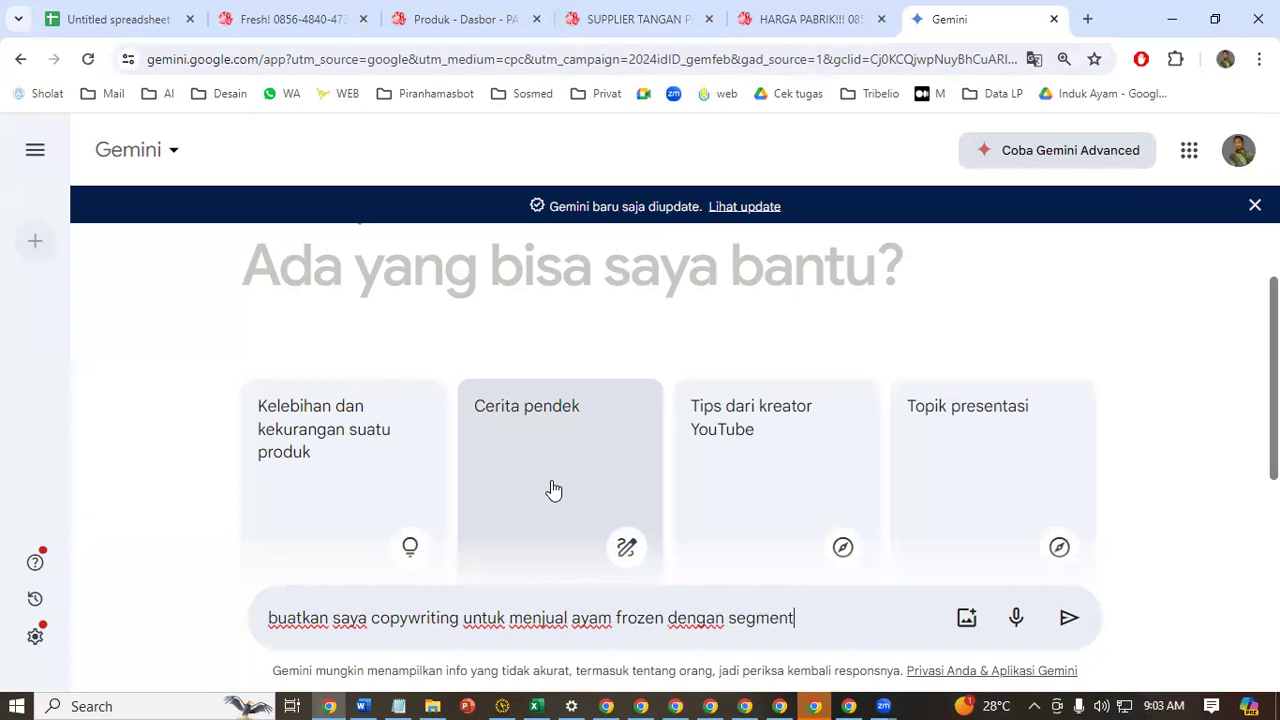
pyautogui.write('men pasar')
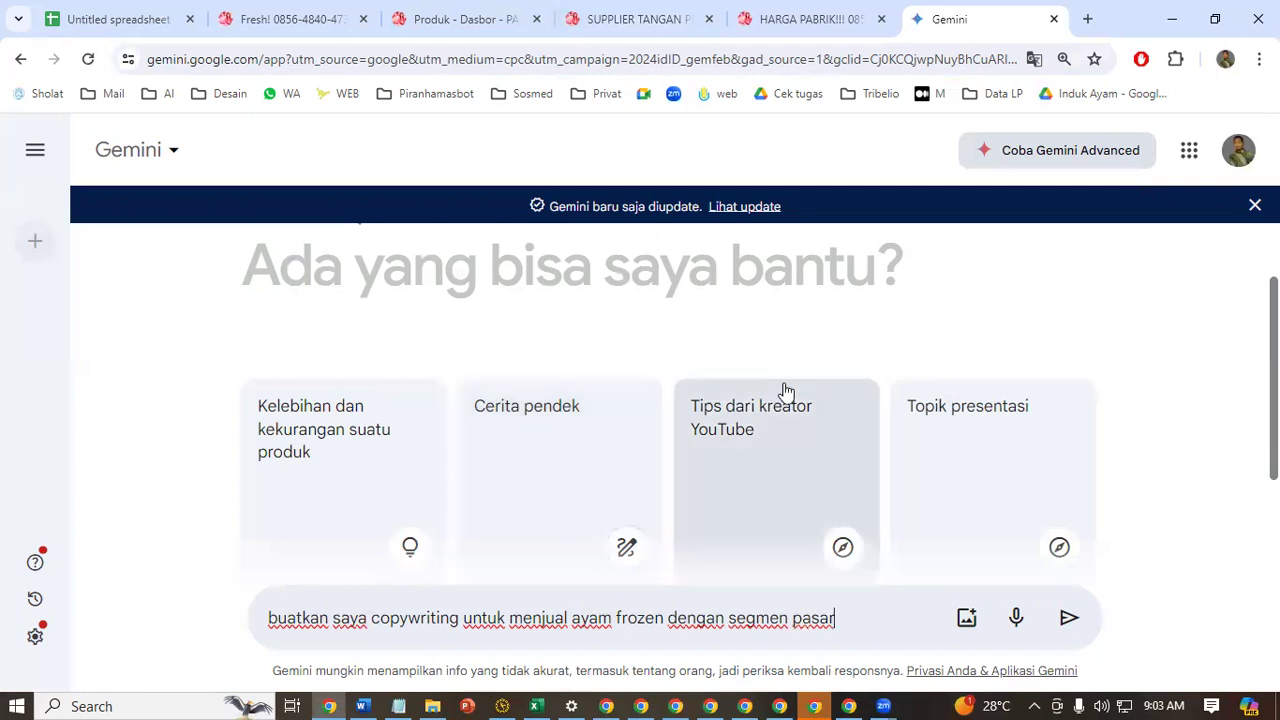
pyautogui.write(' restoran,')
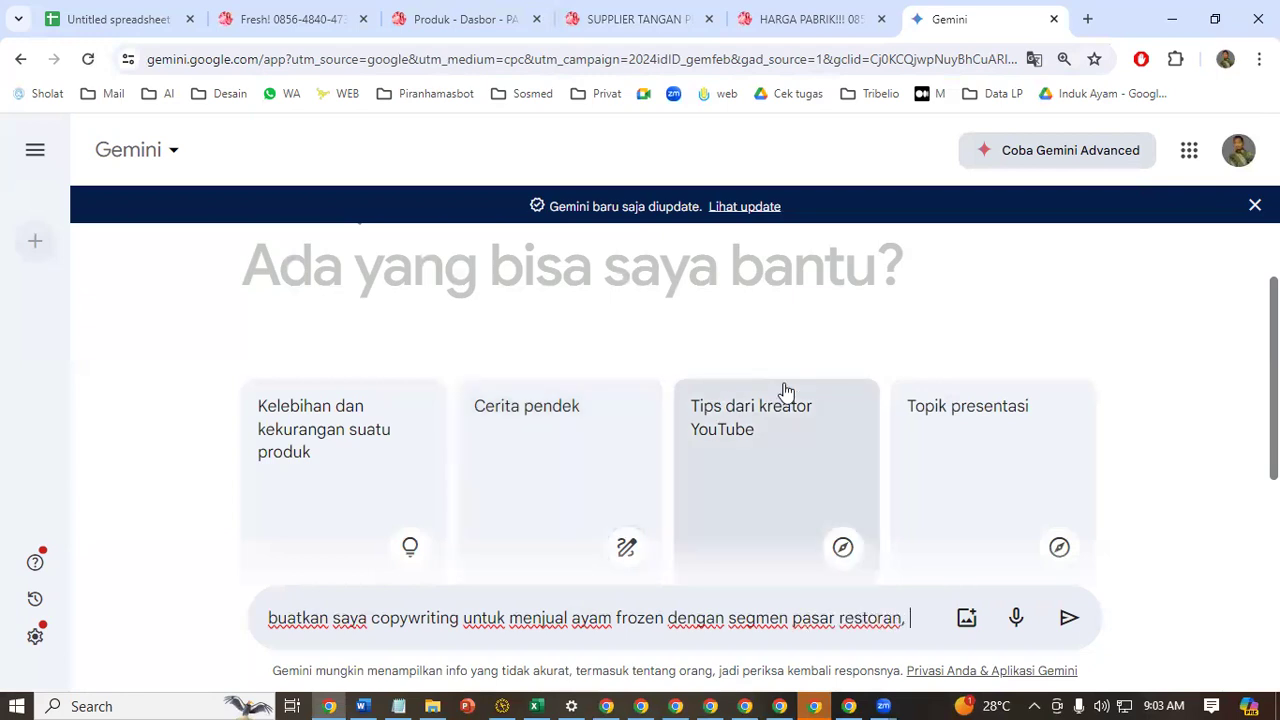
pyautogui.write(' caterio')
pyautogui.write('g')
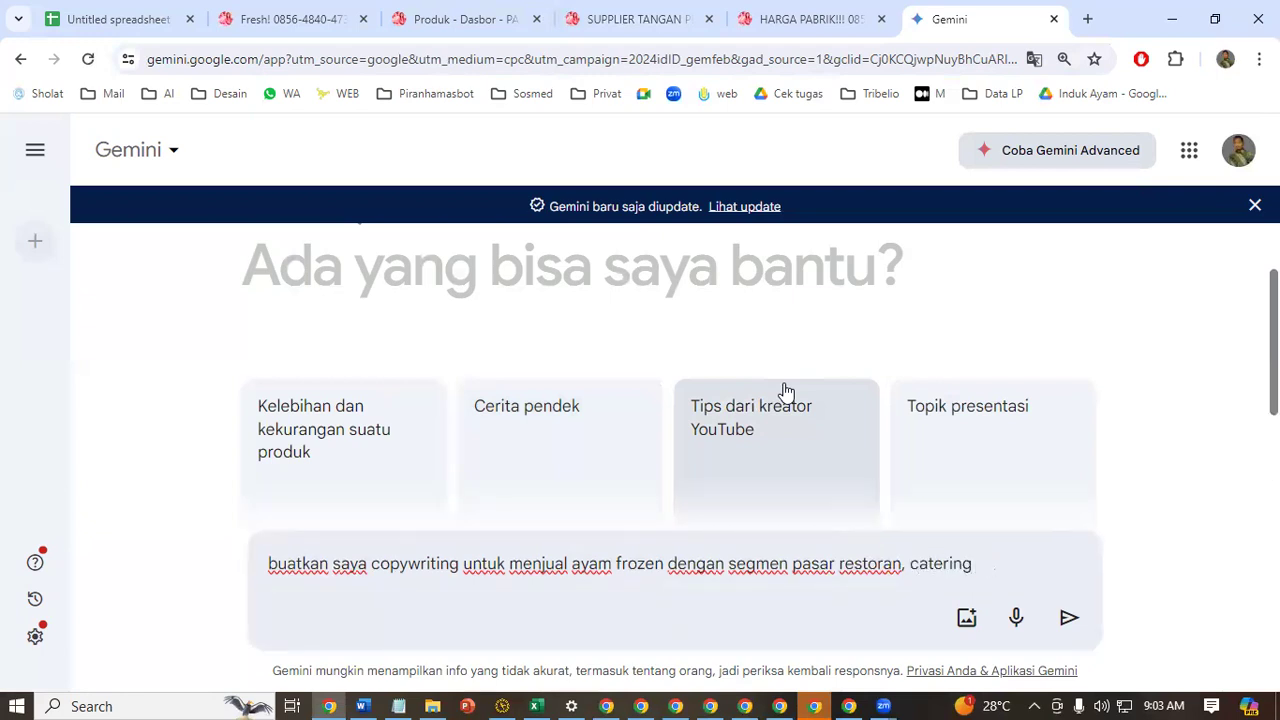
pyautogui.write(' lakapal')
pyautogui.write(', ca')
pyautogui.write('tering ')
pyautogui.write('hotr')
pyautogui.press('BackSpace')
pyautogui.write('el')
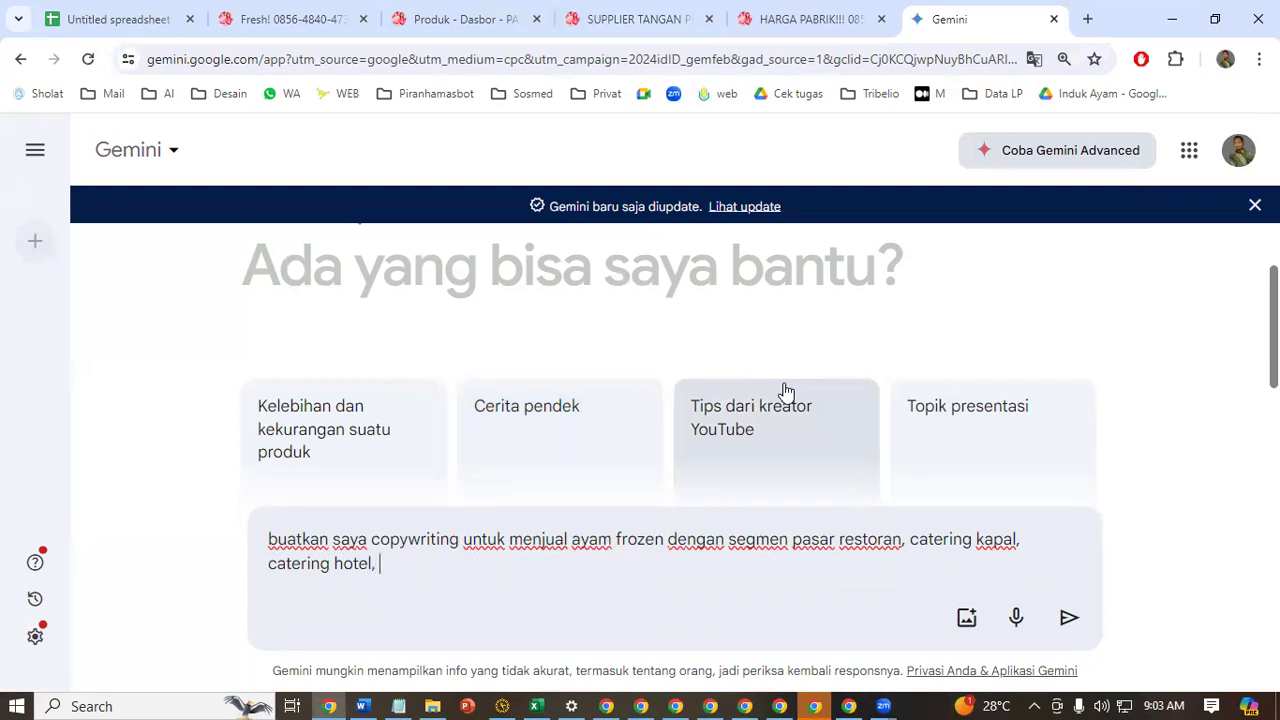
pyautogui.write(', tam')
pyautogui.write('bha')
pyautogui.write('ka')
pyautogui.write('h')
pyautogui.write('n ')
pyautogui.write('nomo')
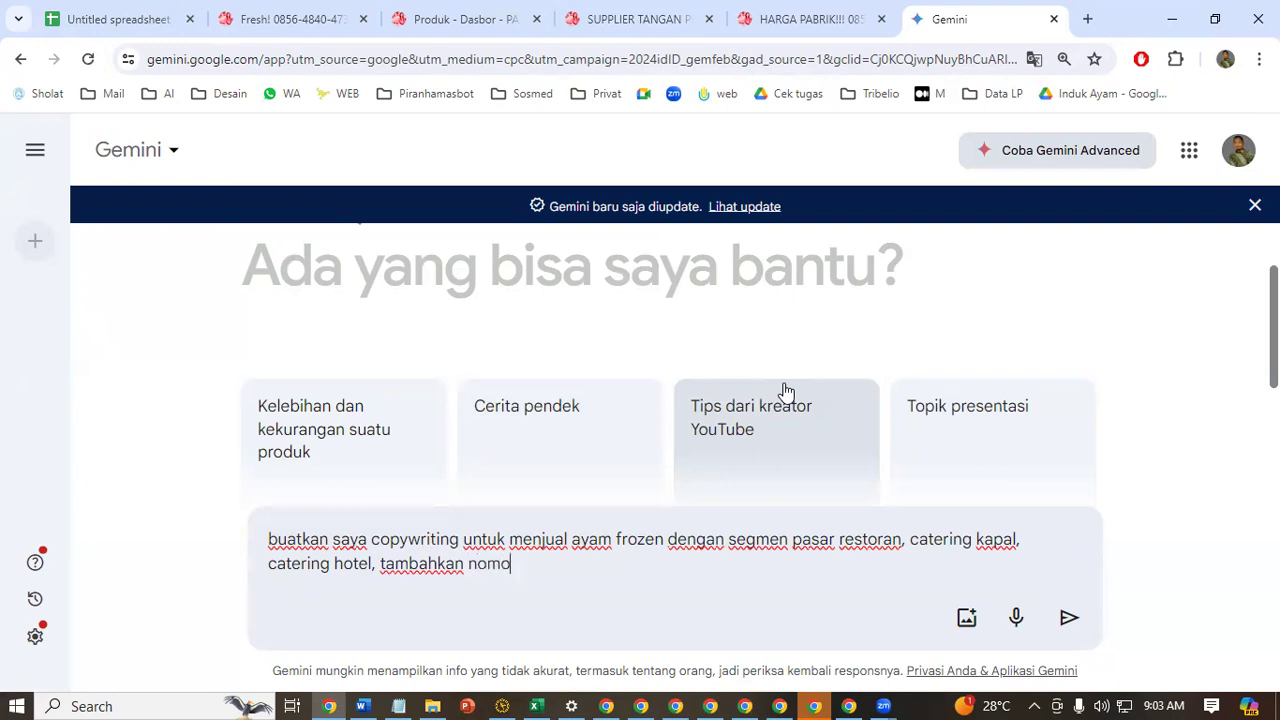
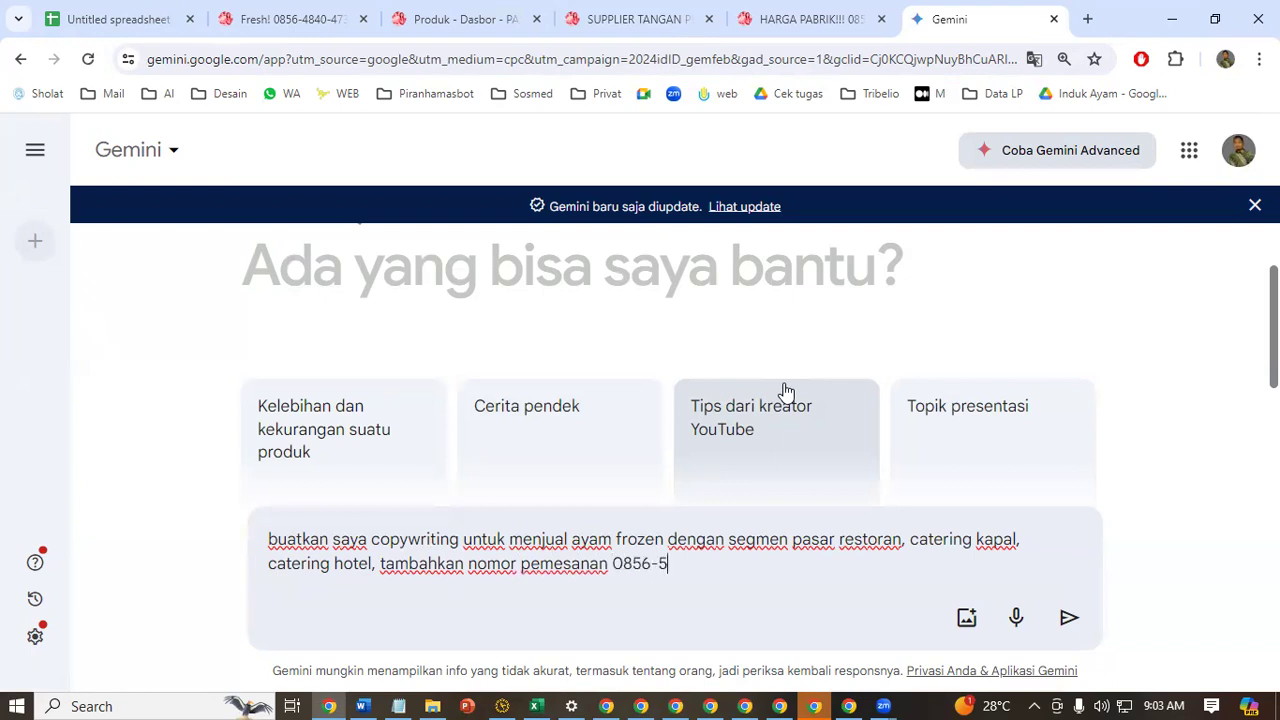
# Add ", tambahkan nomor pemesanan" followed by the seller's order phone number to the prompt
pyautogui.press('BackSpace')
pyautogui.press('BackSpace')
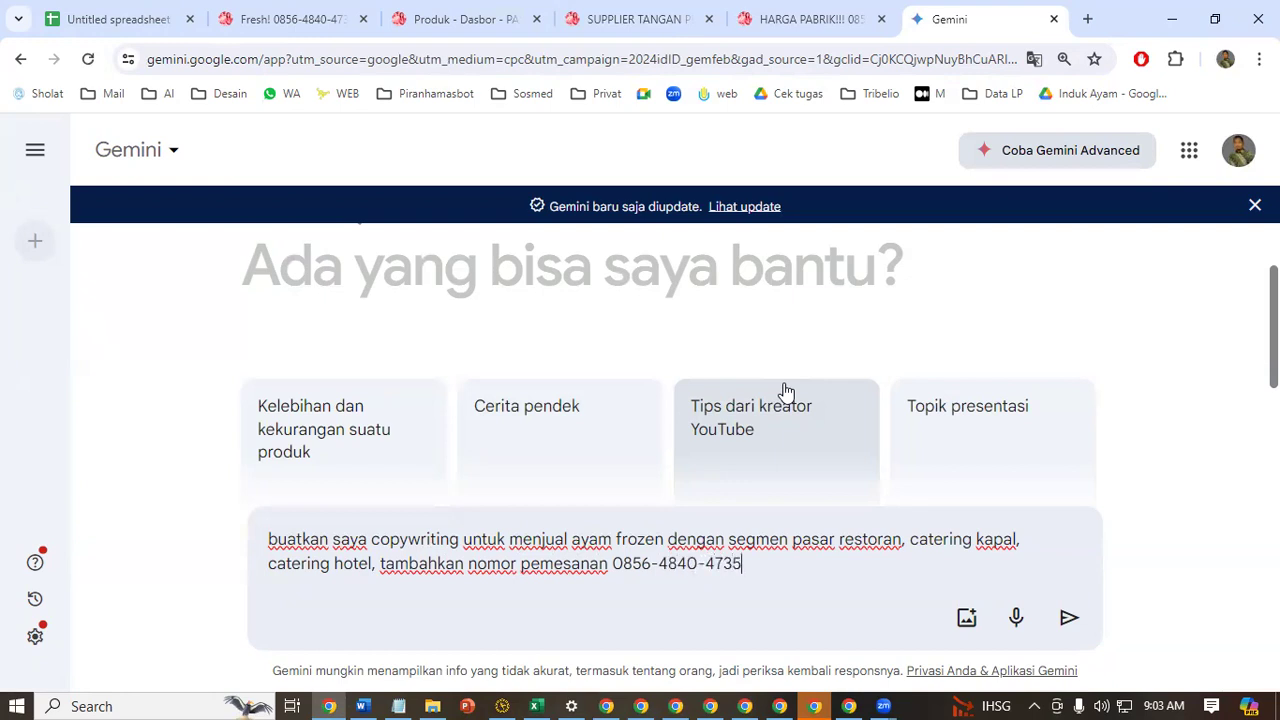
pyautogui.write(' (PT INDUK AYAM IN')
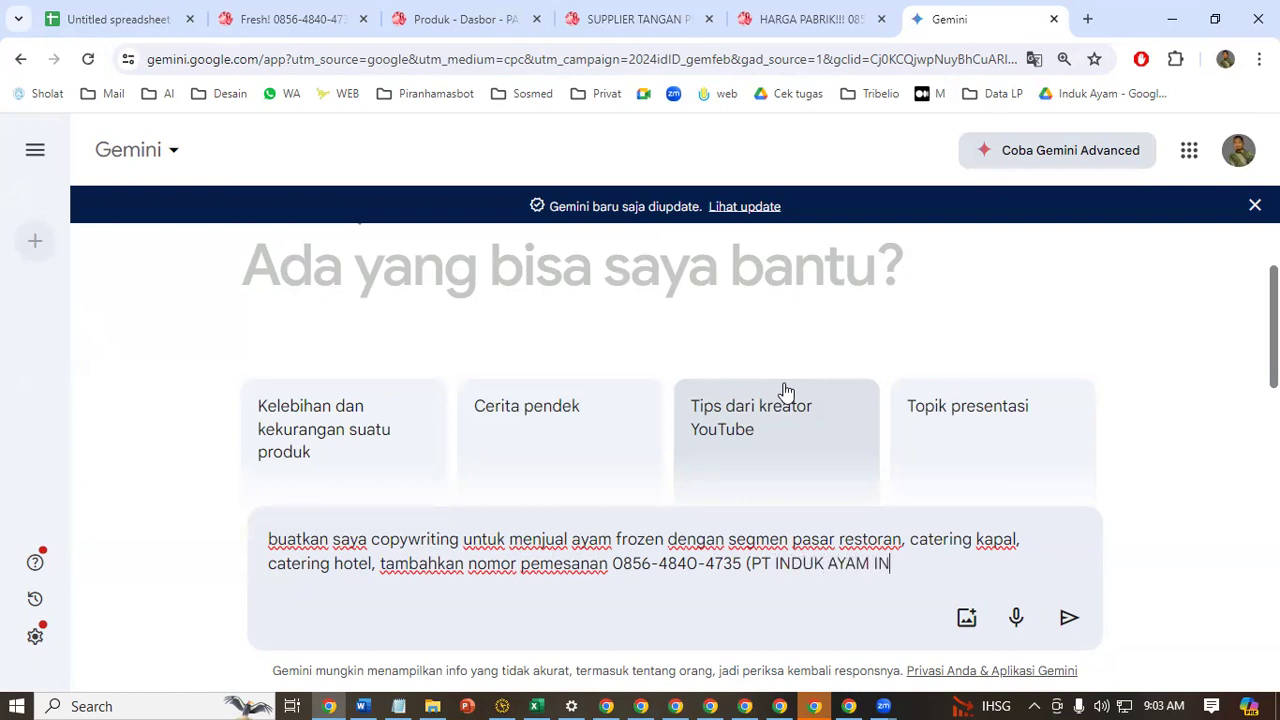
pyautogui.write('DONESIA)')
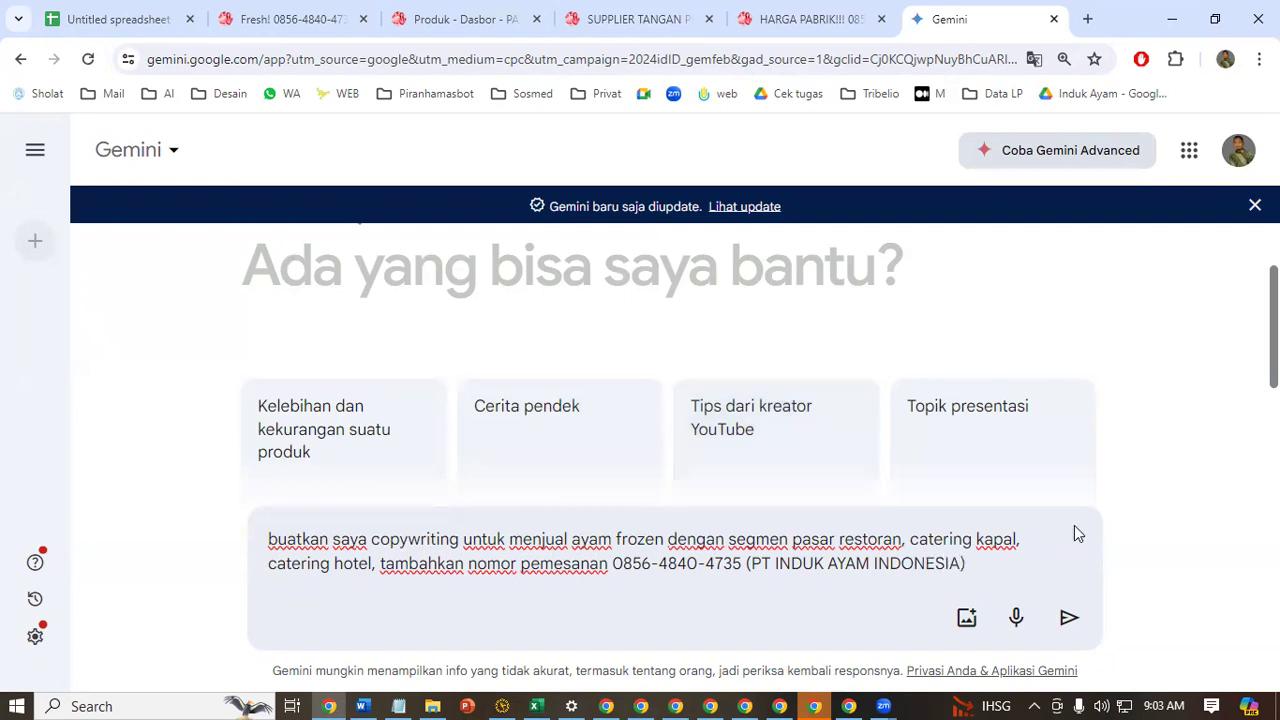
# Append "(PT INDUK AYAM INDONESIA)" to the prompt and submit it to Gemini
pyautogui.click(1069, 617)
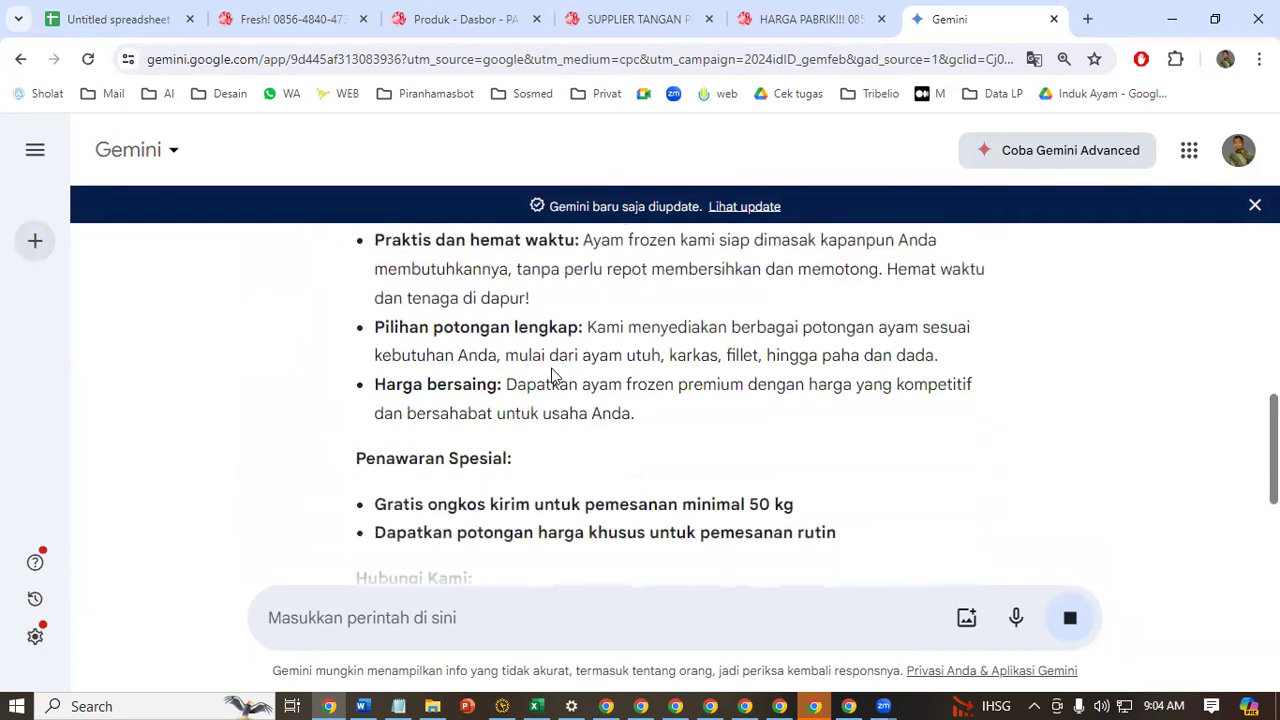
# Review the generated frozen-chicken copy, including its offers, contact details and call to action
pyautogui.scroll(-3, 545, 370)
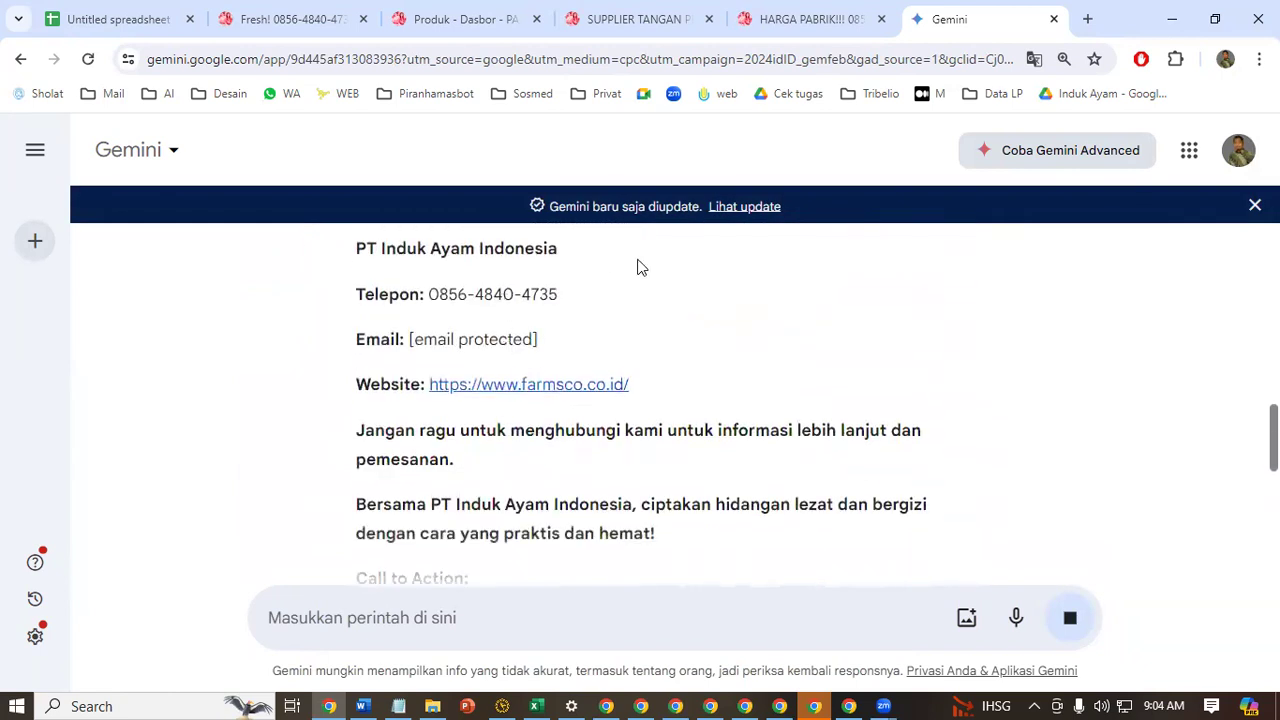
pyautogui.moveTo(600, 303); pyautogui.dragTo(657, 392)
pyautogui.click(761, 439)
pyautogui.scroll(-8, 761, 439)
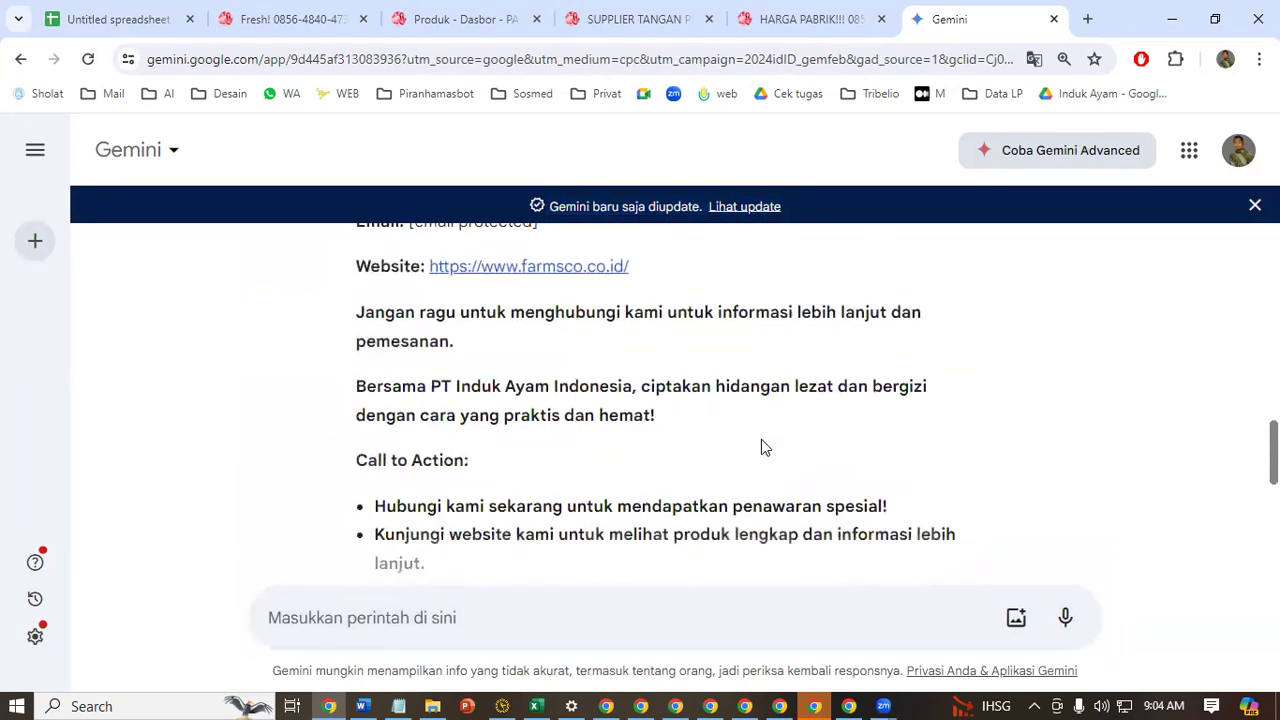
pyautogui.scroll(11, 761, 459)
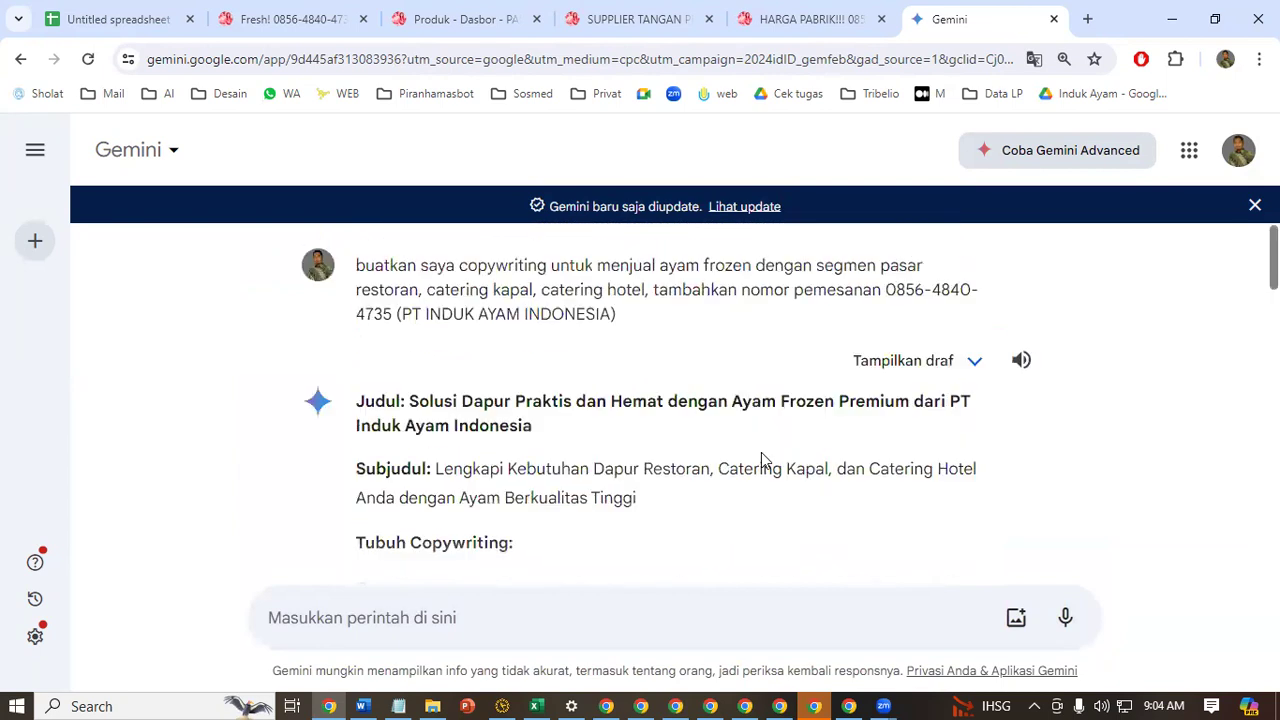
# Reopen the submitted prompt for editing and insert blank lines after "catering hotel," to separate the order-number request
pyautogui.click(1016, 267)
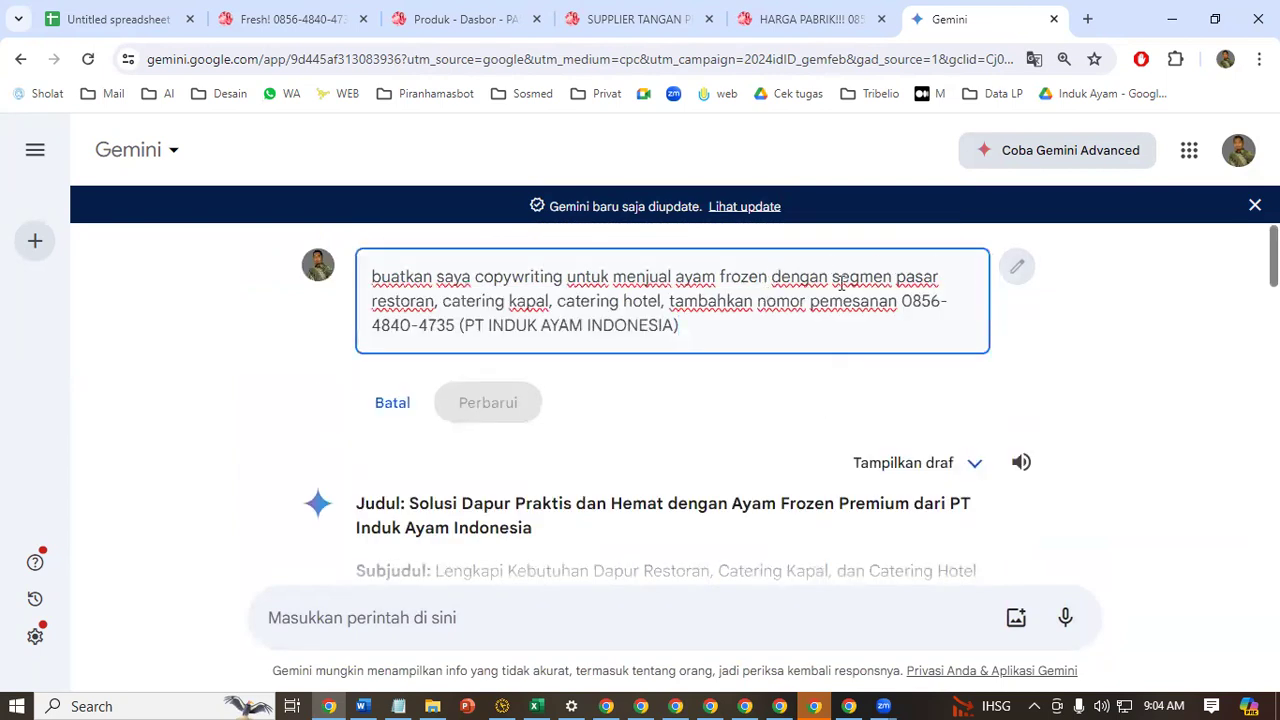
pyautogui.moveTo(833, 281); pyautogui.dragTo(940, 281)
pyautogui.click(652, 305)
pyautogui.click(669, 302)
pyautogui.press('Return')
pyautogui.press('Return')
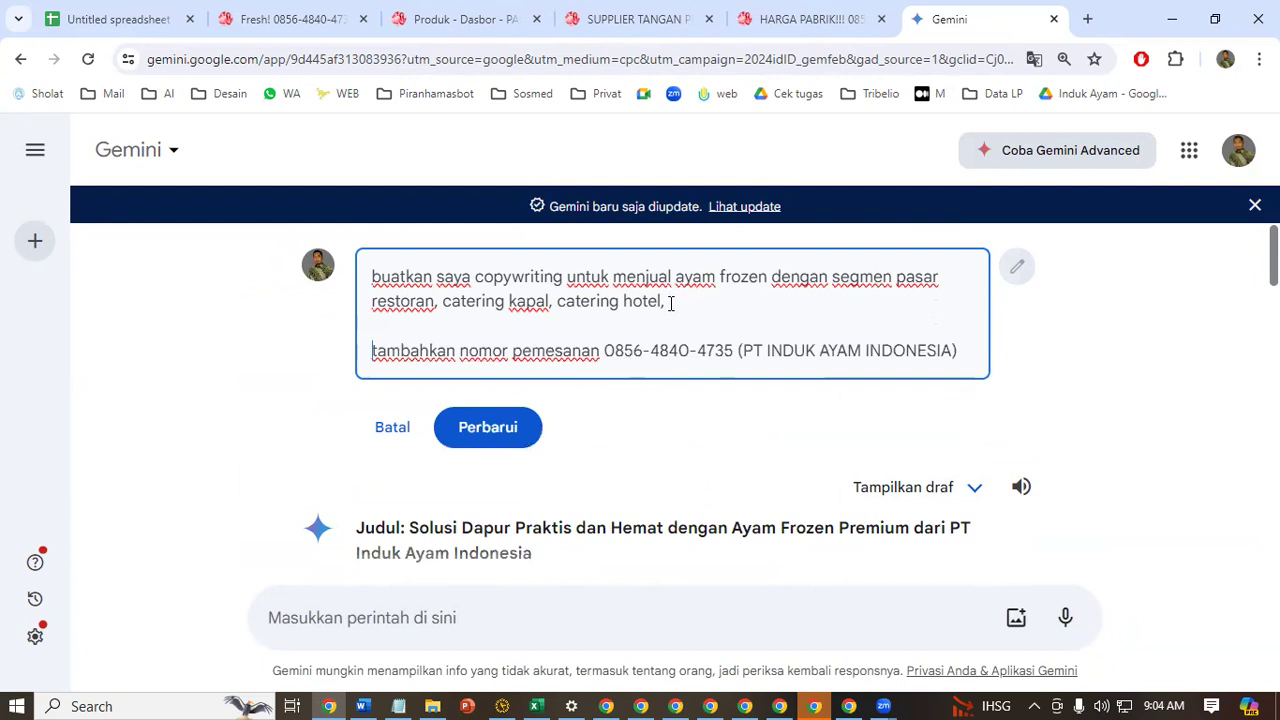
pyautogui.press('Return')
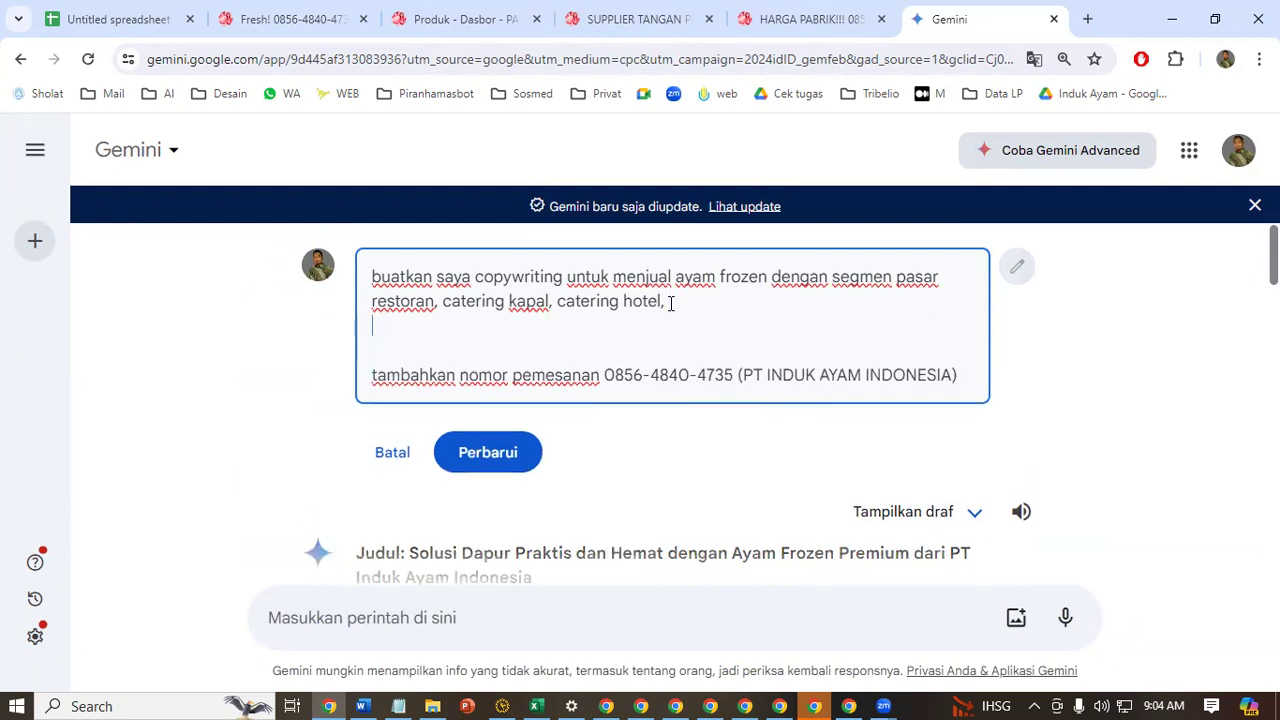
# Add the line "Tambahakan edukasi cara memasak ayam" to the prompt and resubmit it
pyautogui.write('Tambahaka')
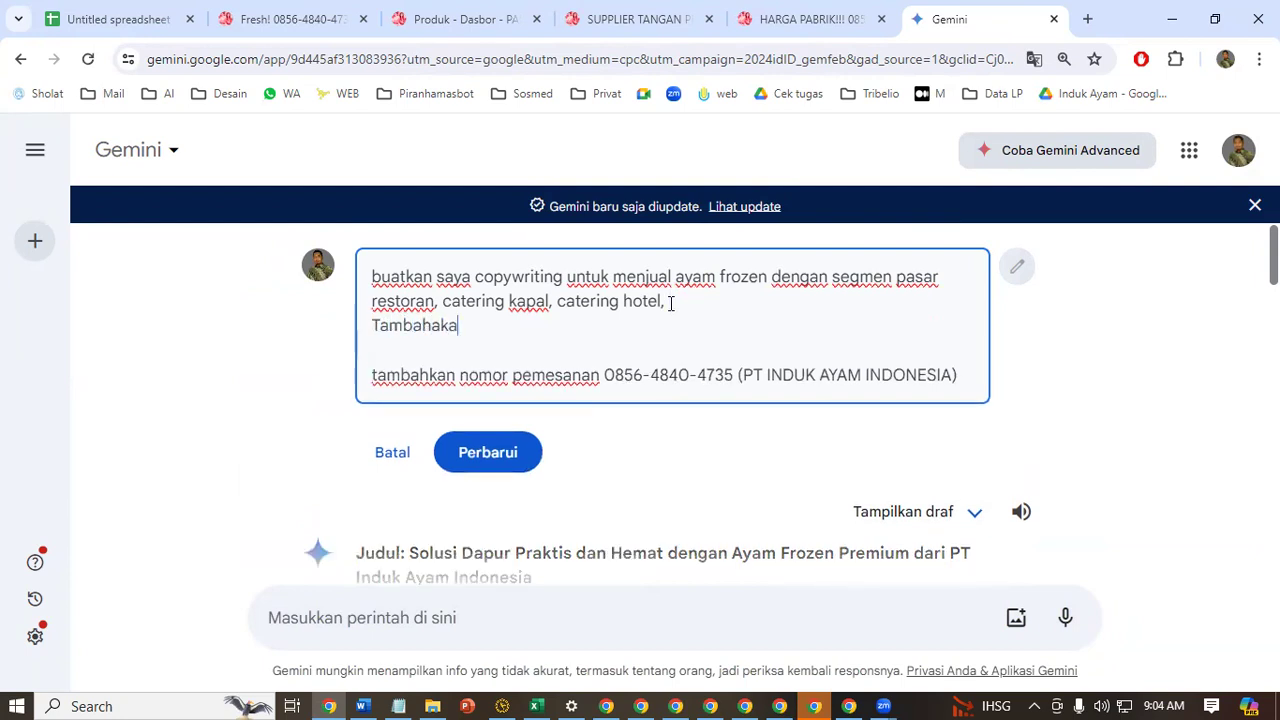
pyautogui.write('n edi')
pyautogui.write('kasi cara mema')
pyautogui.write('sak')
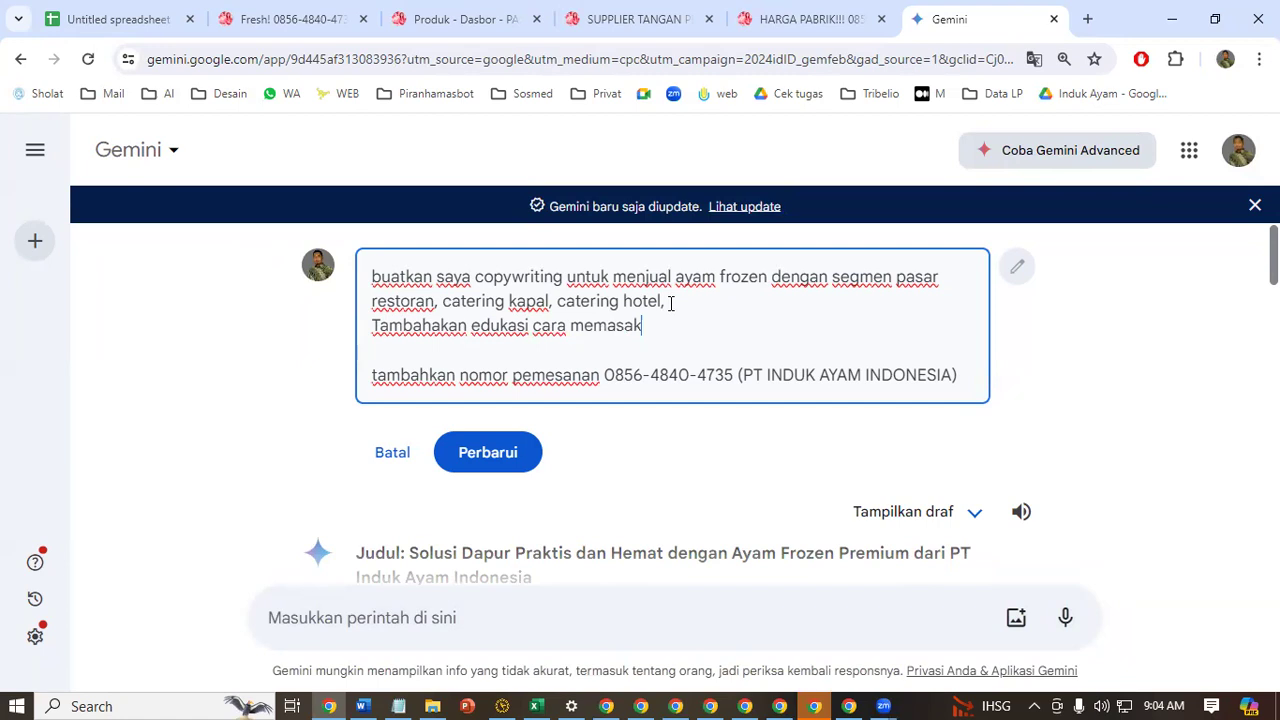
pyautogui.write(' ayam')
pyautogui.press('Return')
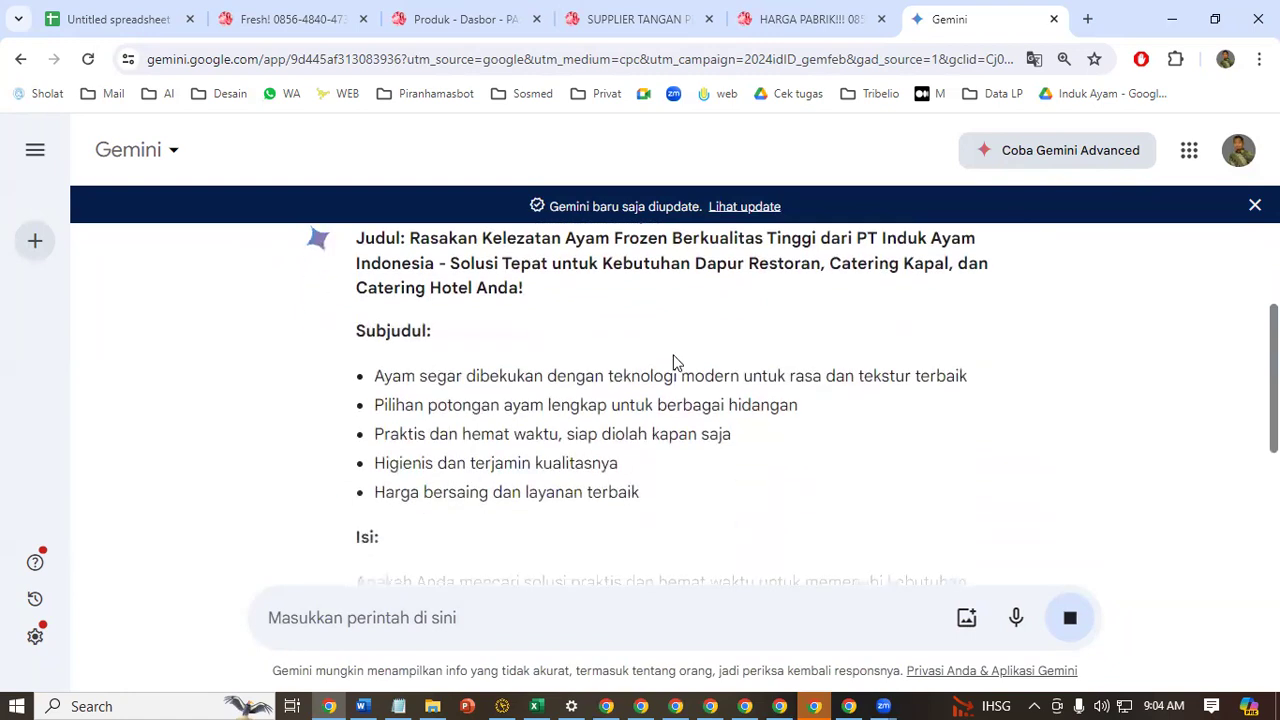
# Review the regenerated copy, including the reasons to choose the product and the frozen-chicken cooking tips
pyautogui.scroll(1, 497, 425)
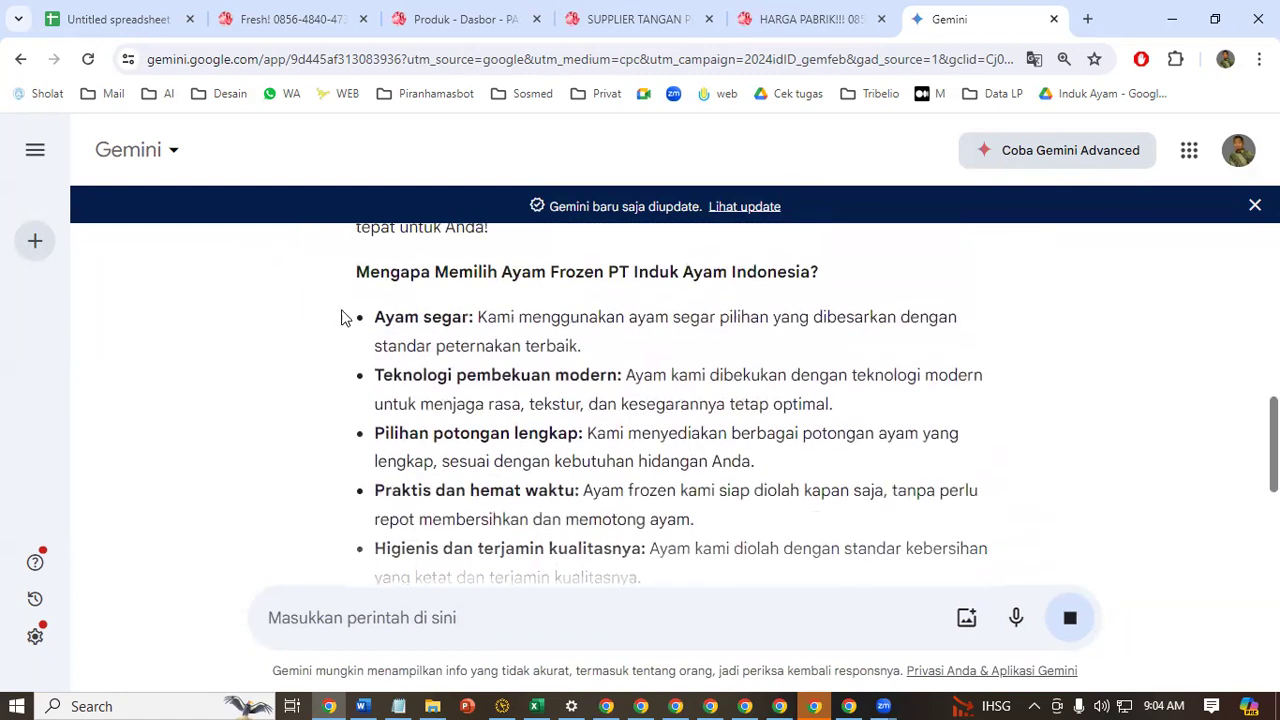
pyautogui.moveTo(357, 274); pyautogui.dragTo(787, 277)
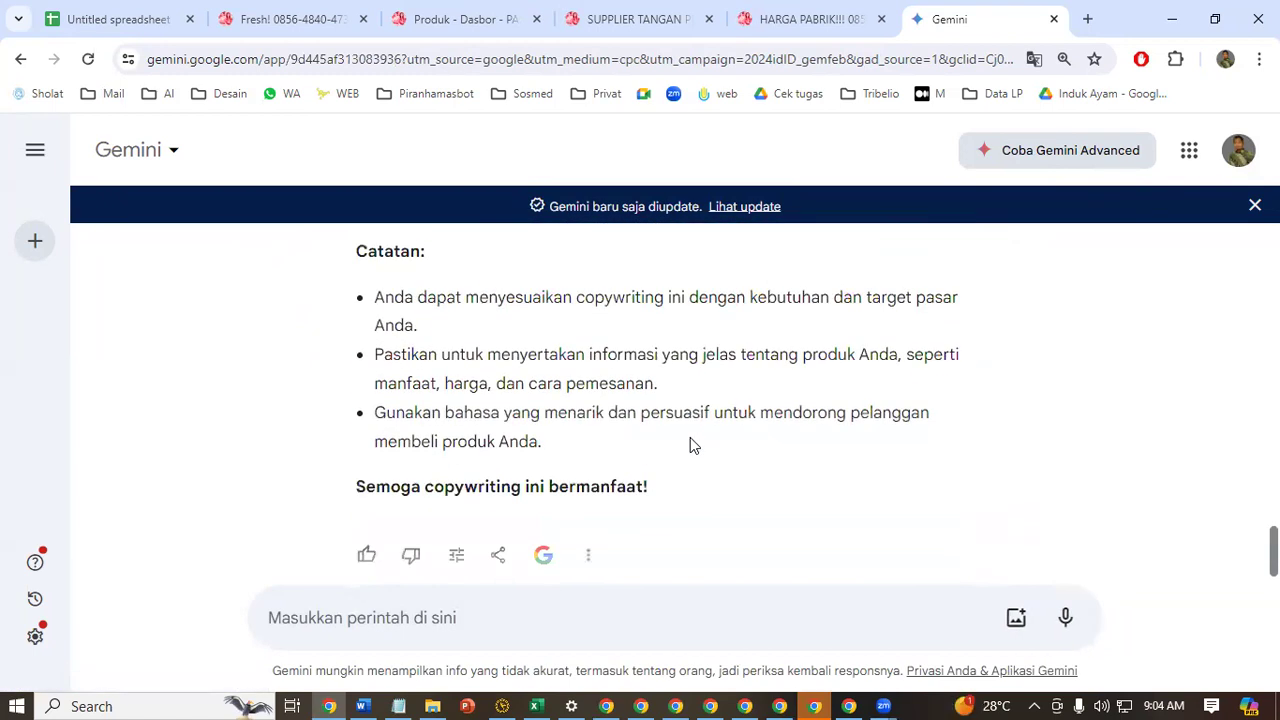
pyautogui.scroll(5, 704, 380)
pyautogui.scroll(3, 704, 380)
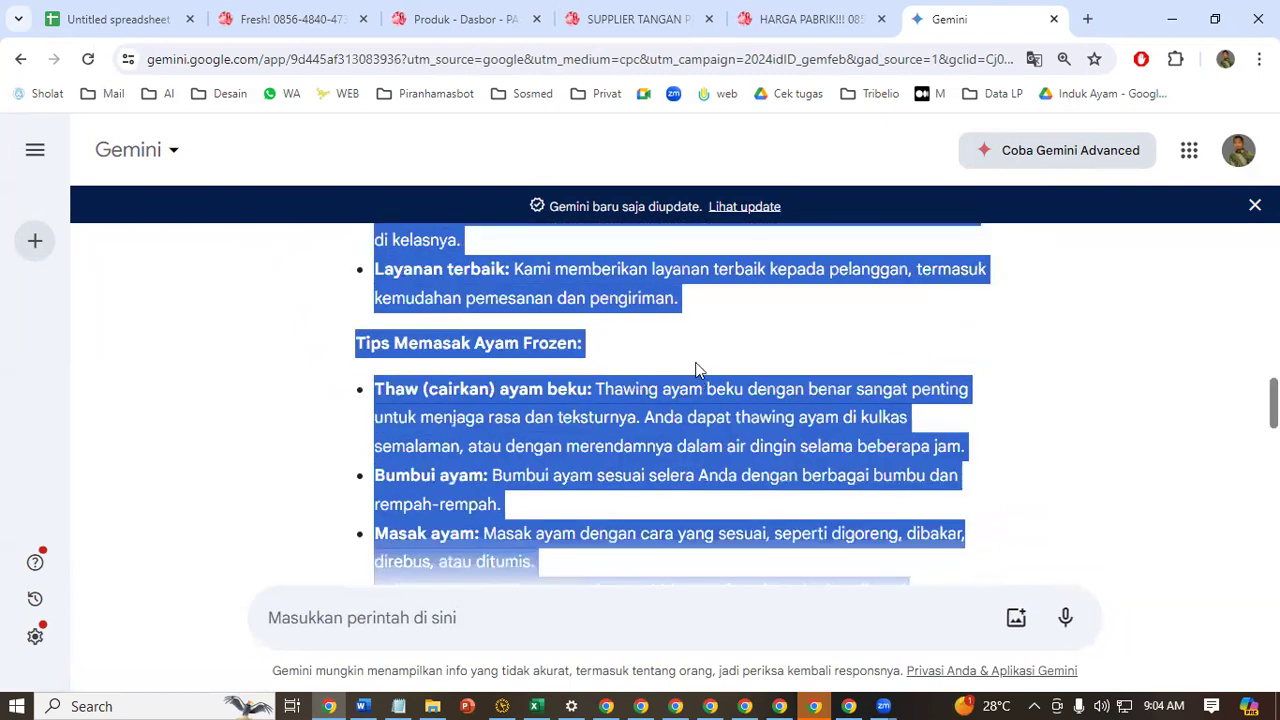
pyautogui.click(791, 310)
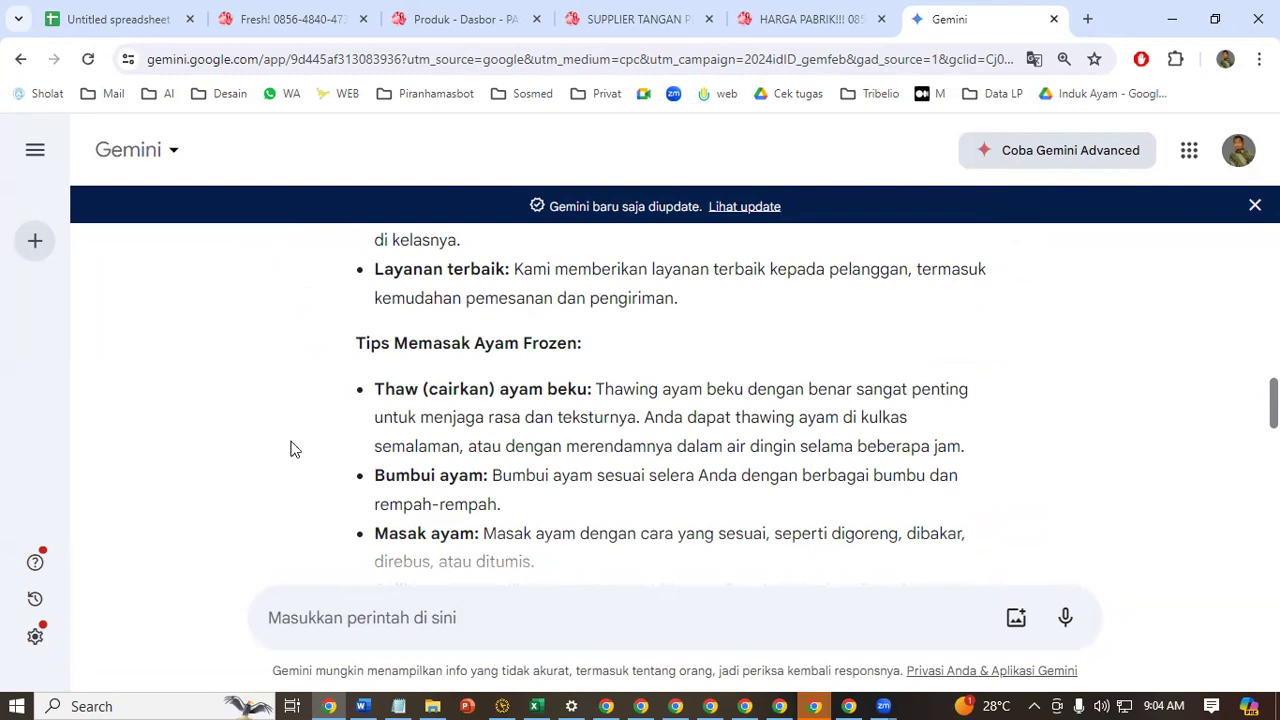
# Switch to the Notepad notes and add a "Kesimpulan" line below the "4. Publish" step
pyautogui.click(397, 699)
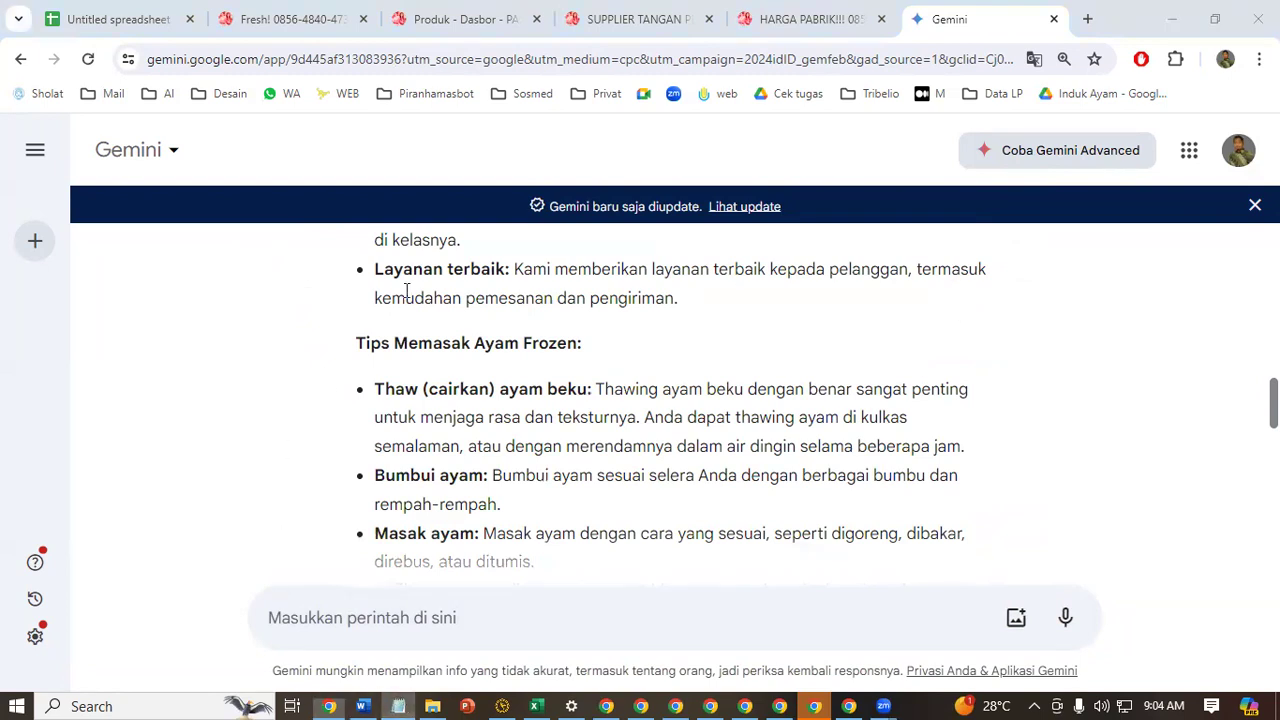
pyautogui.scroll(5, 188, 488)
pyautogui.scroll(-2, 366, 425)
pyautogui.click(270, 461)
pyautogui.press('Return')
pyautogui.write('Kesinm')
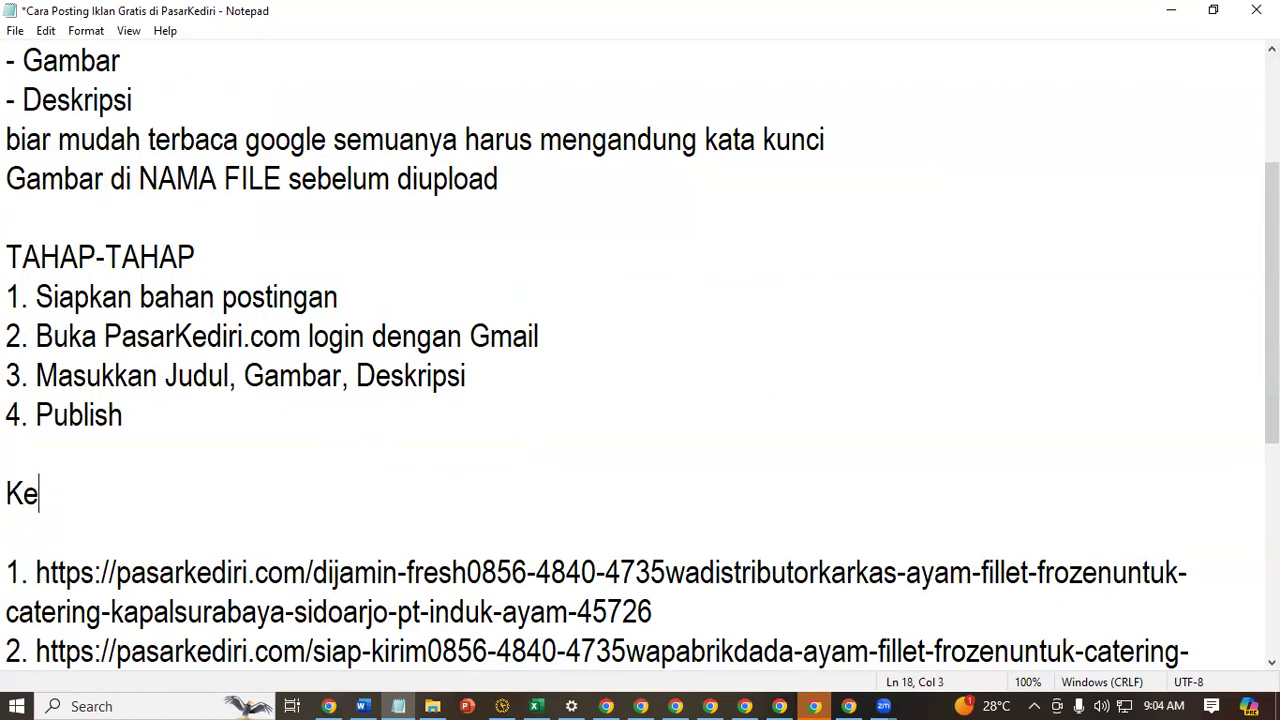
pyautogui.press('BackSpace')
pyautogui.press('BackSpace')
pyautogui.write('mpulan')
# Copy "PasarKediri" from the notes' title and paste it after "Kesimpulan :"
pyautogui.scroll(2, 406, 92)
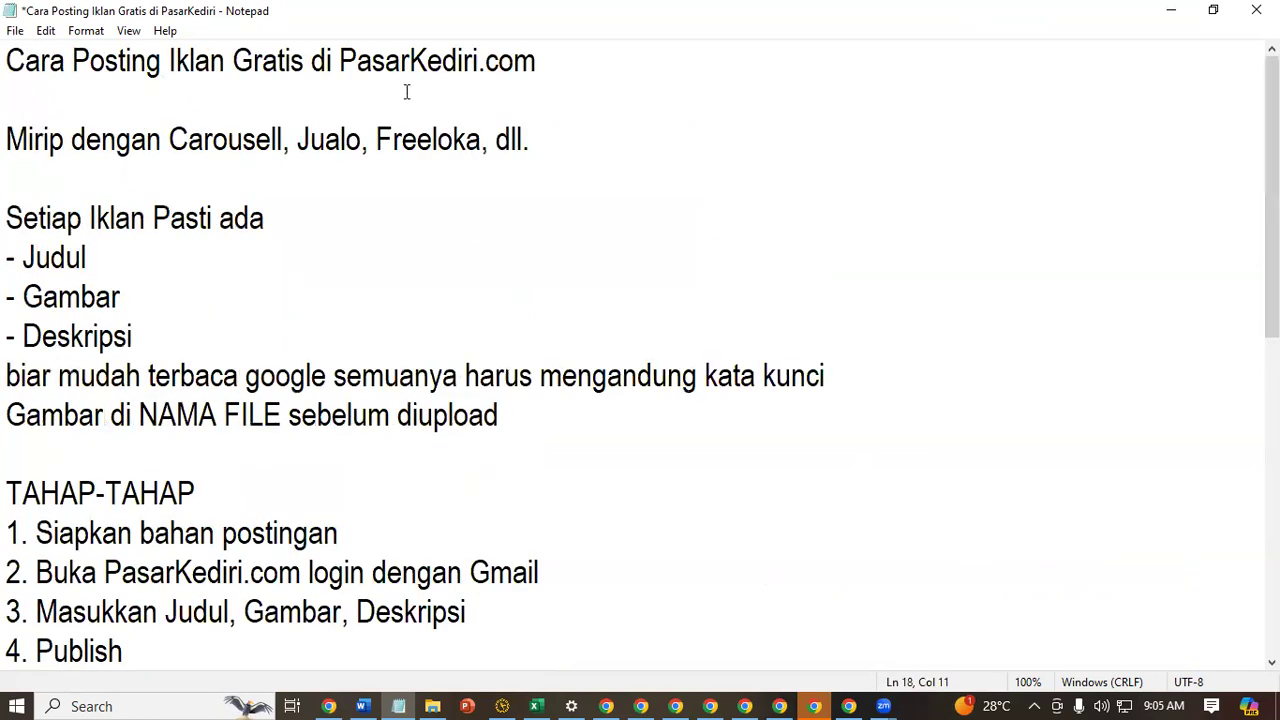
pyautogui.moveTo(340, 61); pyautogui.dragTo(481, 61)
pyautogui.hotkey('ctrl', 'c')
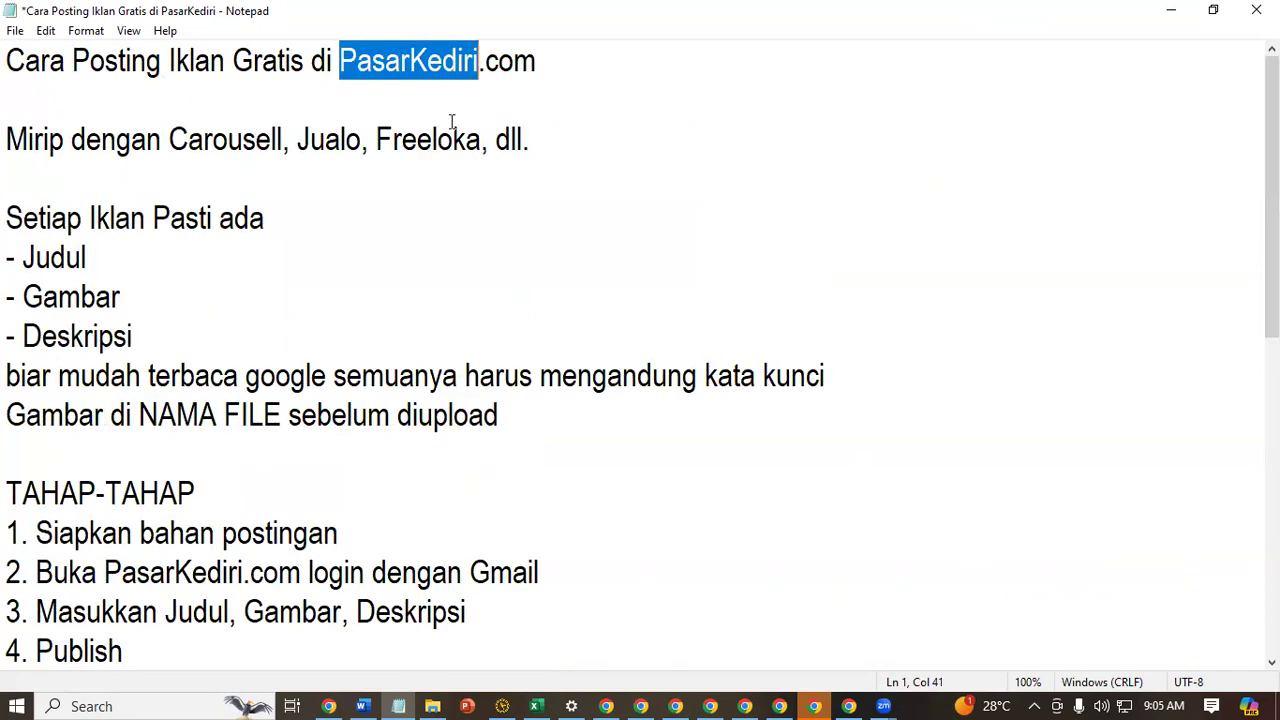
pyautogui.scroll(-4, 421, 245)
pyautogui.click(414, 245)
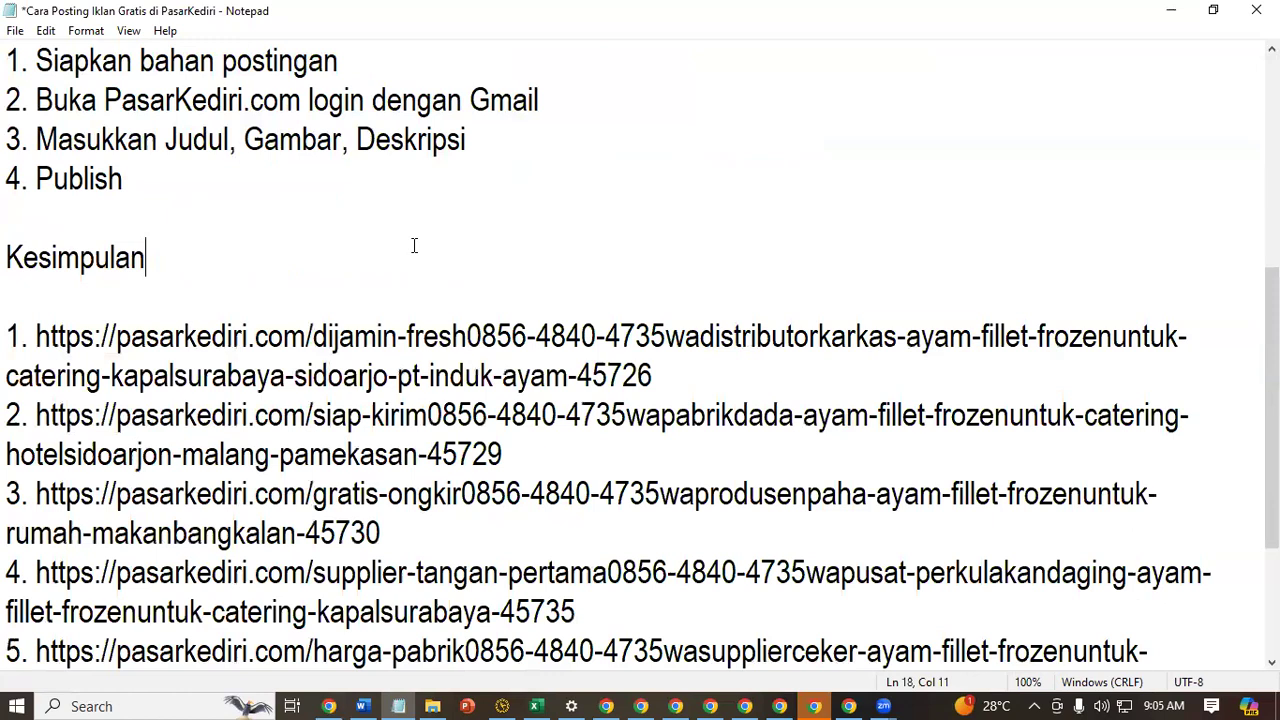
pyautogui.write(':')
pyautogui.hotkey('ctrl', 'v')
# Continue the conclusion sentence with "dapat digunakan untuk posting di media"
pyautogui.write('dapat digunakan unru')
pyautogui.press('BackSpace')
pyautogui.press('BackSpace')
pyautogui.write('tuk poa')
pyautogui.press('BackSpace')
pyautogui.write('sting di media')
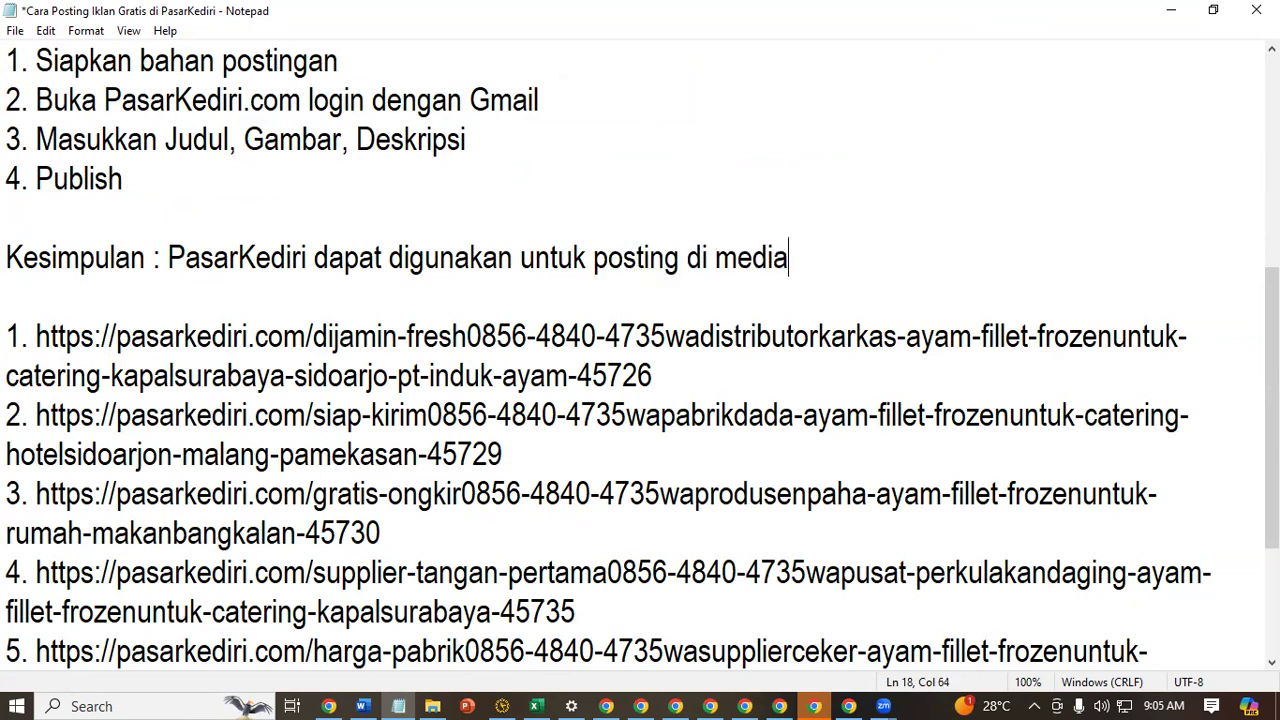
pyautogui.write(' GOOGLE')
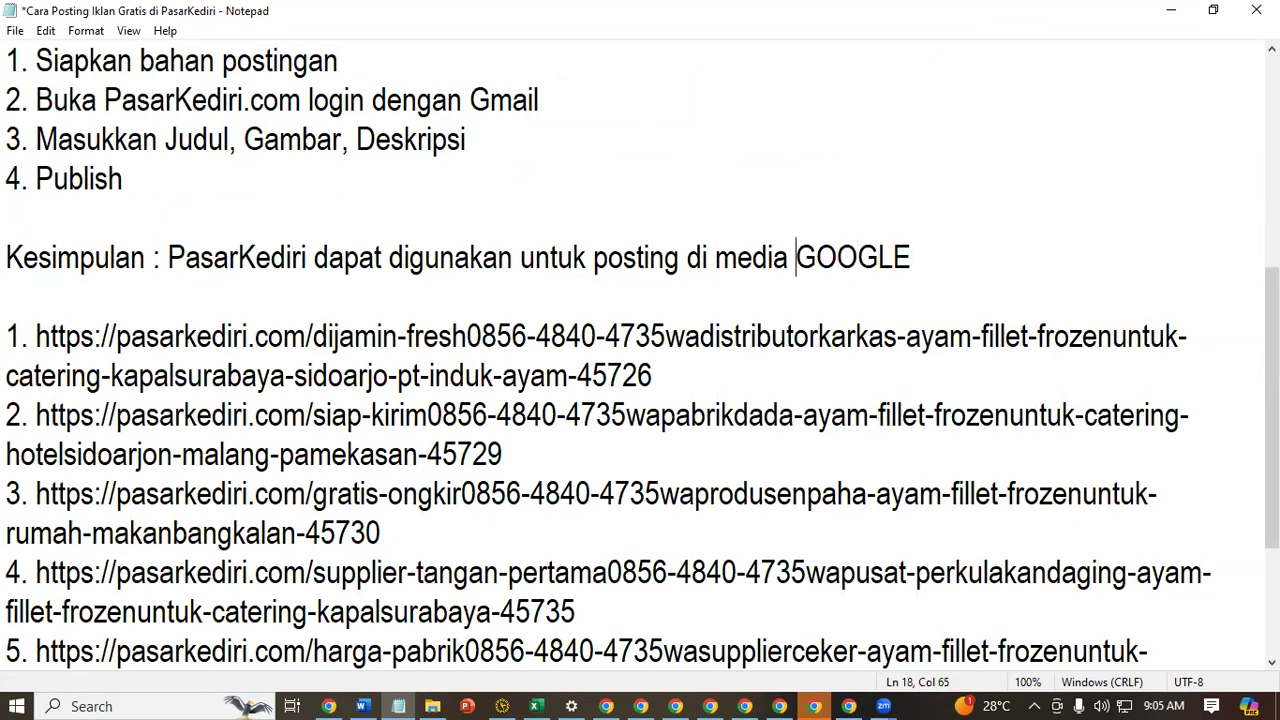
pyautogui.write('/ pasarn')
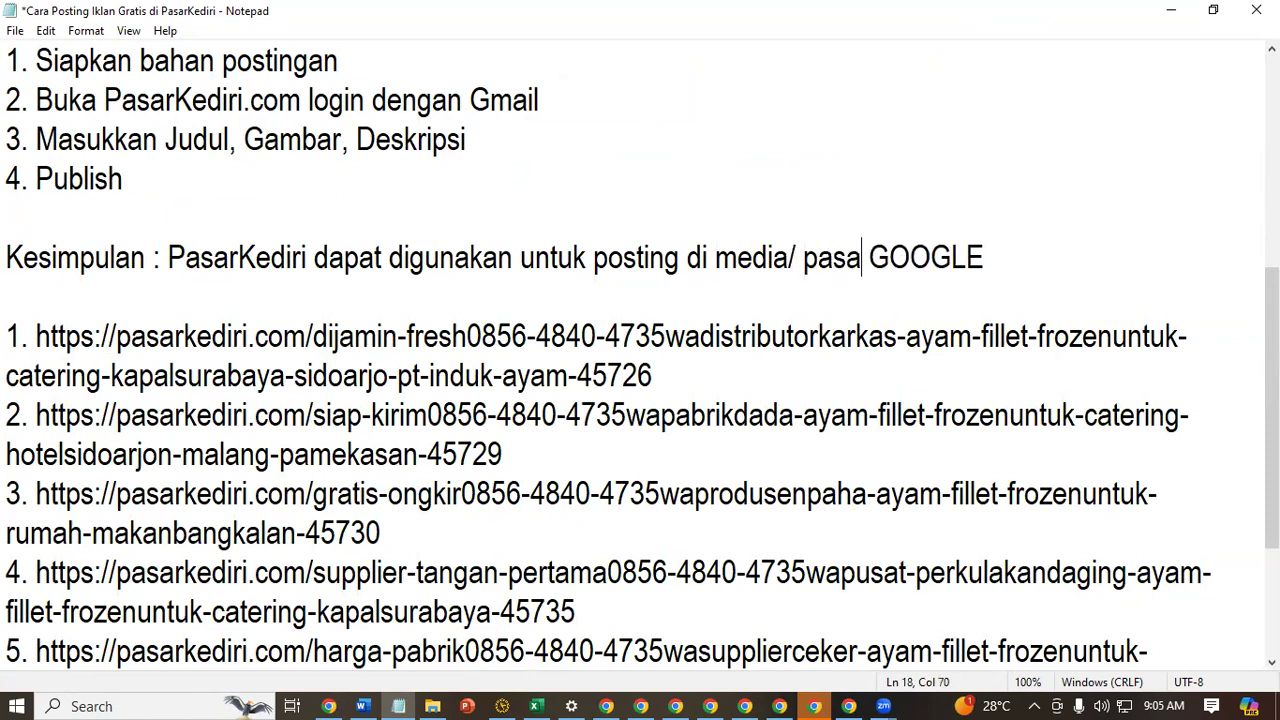
pyautogui.write('ya')
# Complete the conclusion sentence so it ends with "media/ pasarnya GOOGLE" and save the notes
pyautogui.hotkey('ctrl', 's')
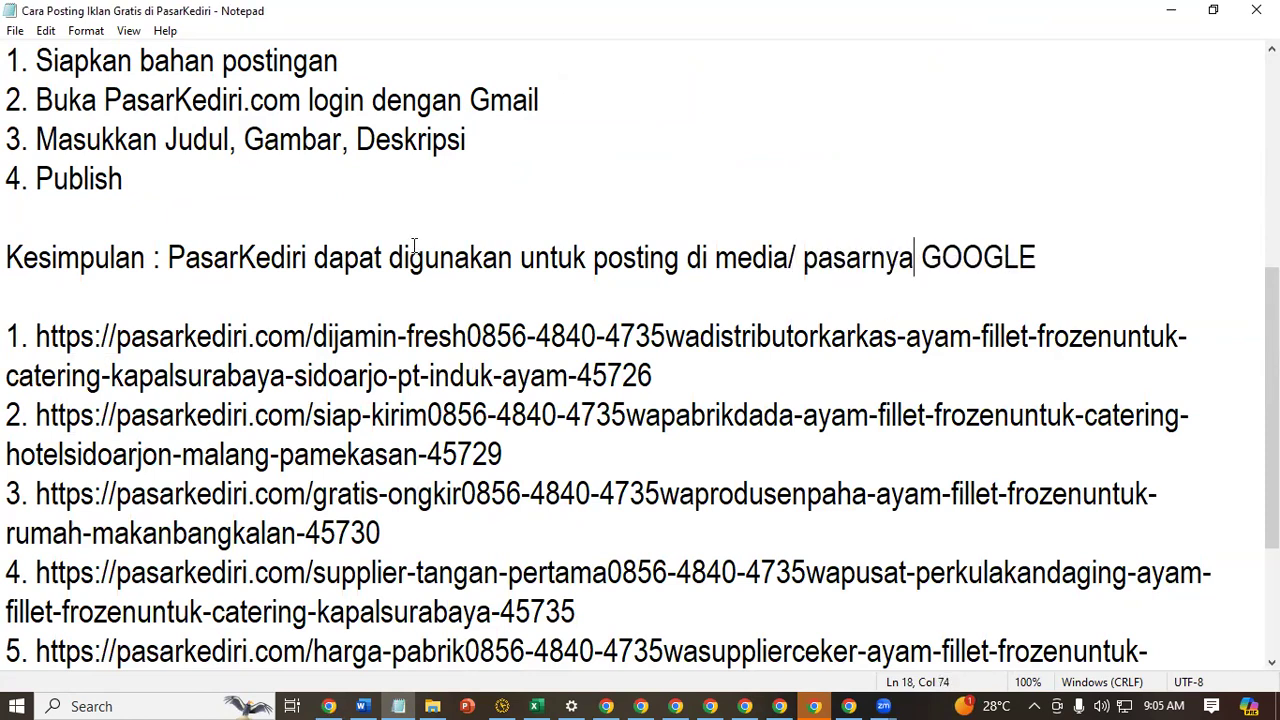
# Highlight the conclusion sentence in the notes to read it over
pyautogui.moveTo(114, 258); pyautogui.dragTo(557, 260)
pyautogui.click(422, 336)
pyautogui.moveTo(256, 258); pyautogui.dragTo(1082, 245)
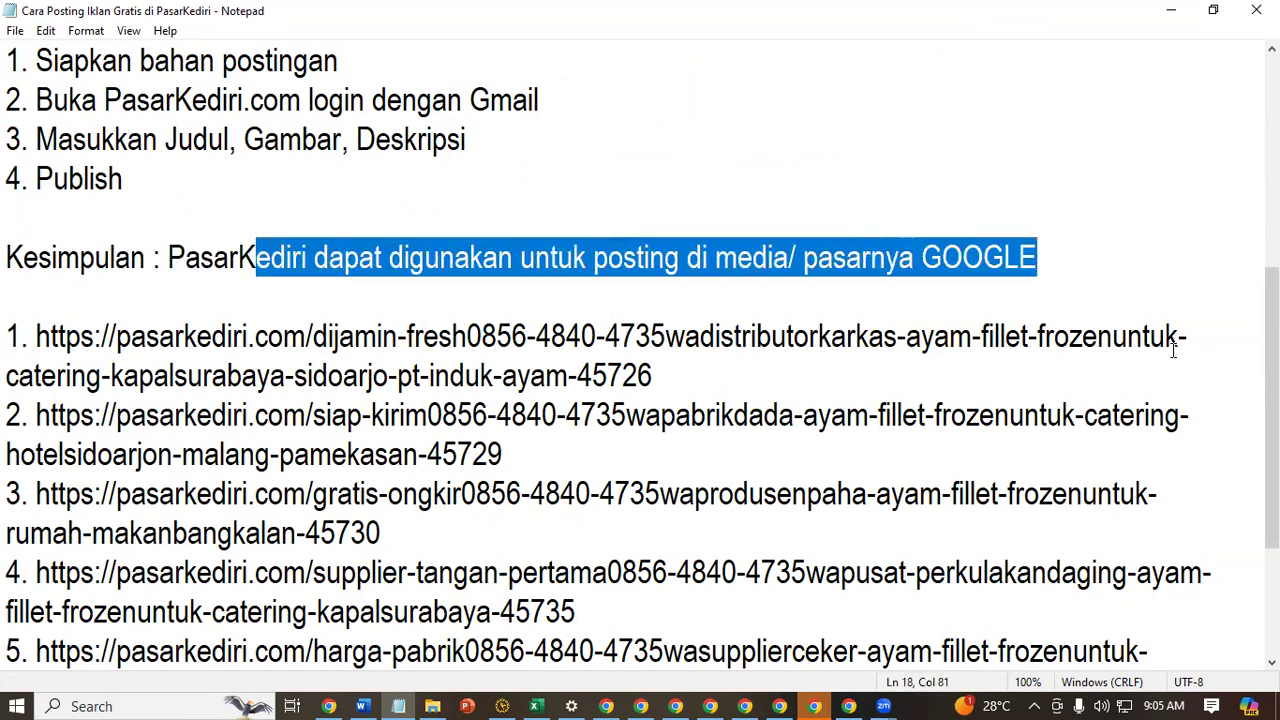